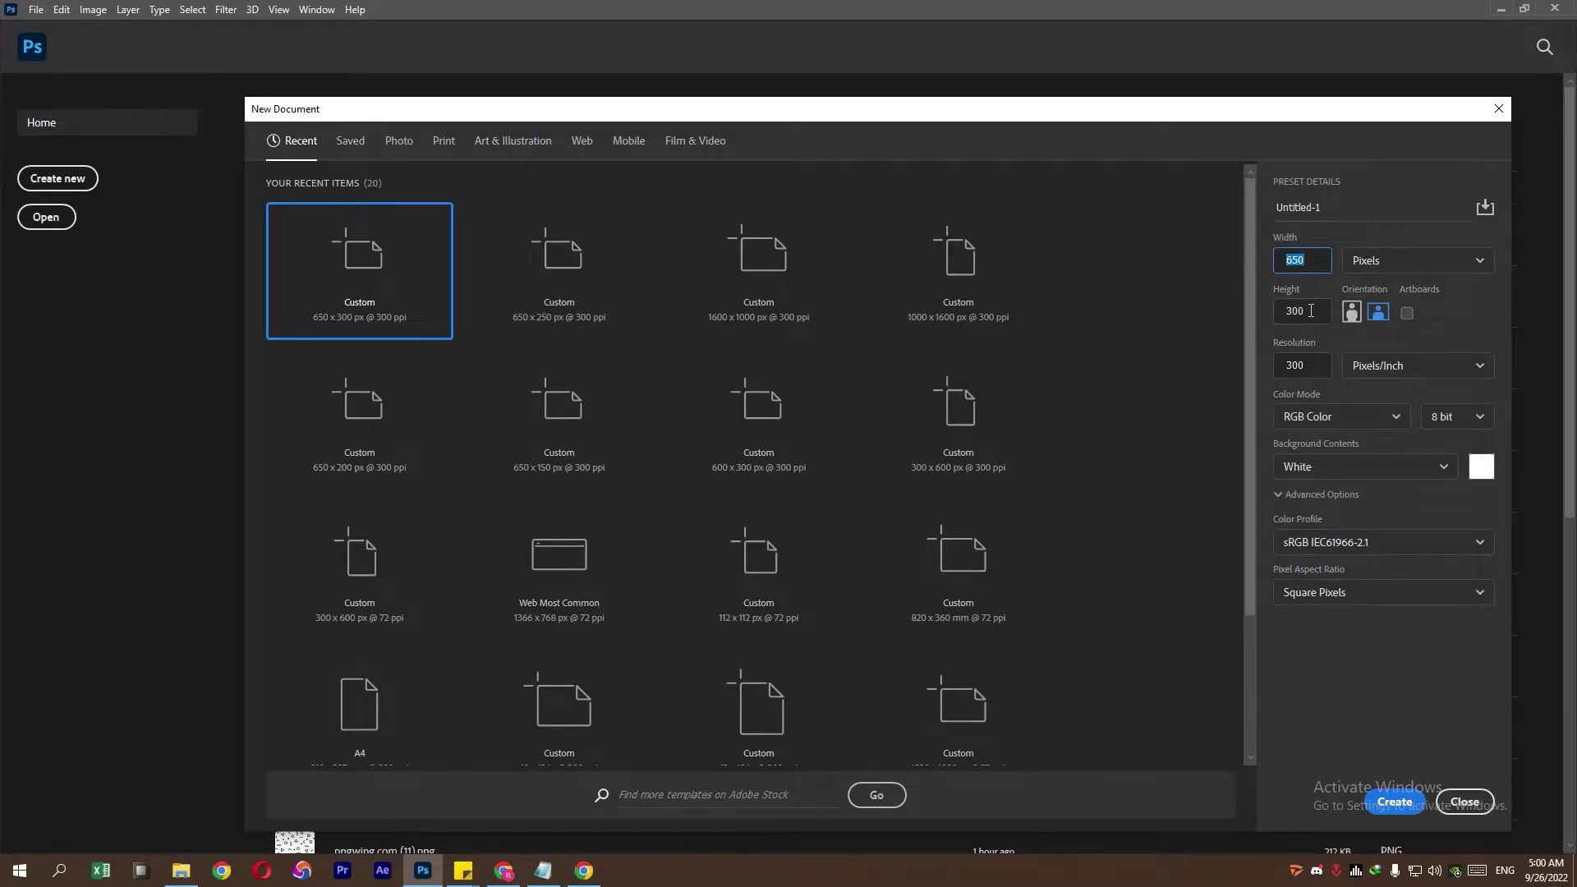
Step: Create a 650 × 300 px document, put guides on its top, left, right and bottom edges, and zoom in
{"action": "left_click", "coordinate": [1309, 312]}
{"action": "left_click", "coordinate": [1395, 801]}
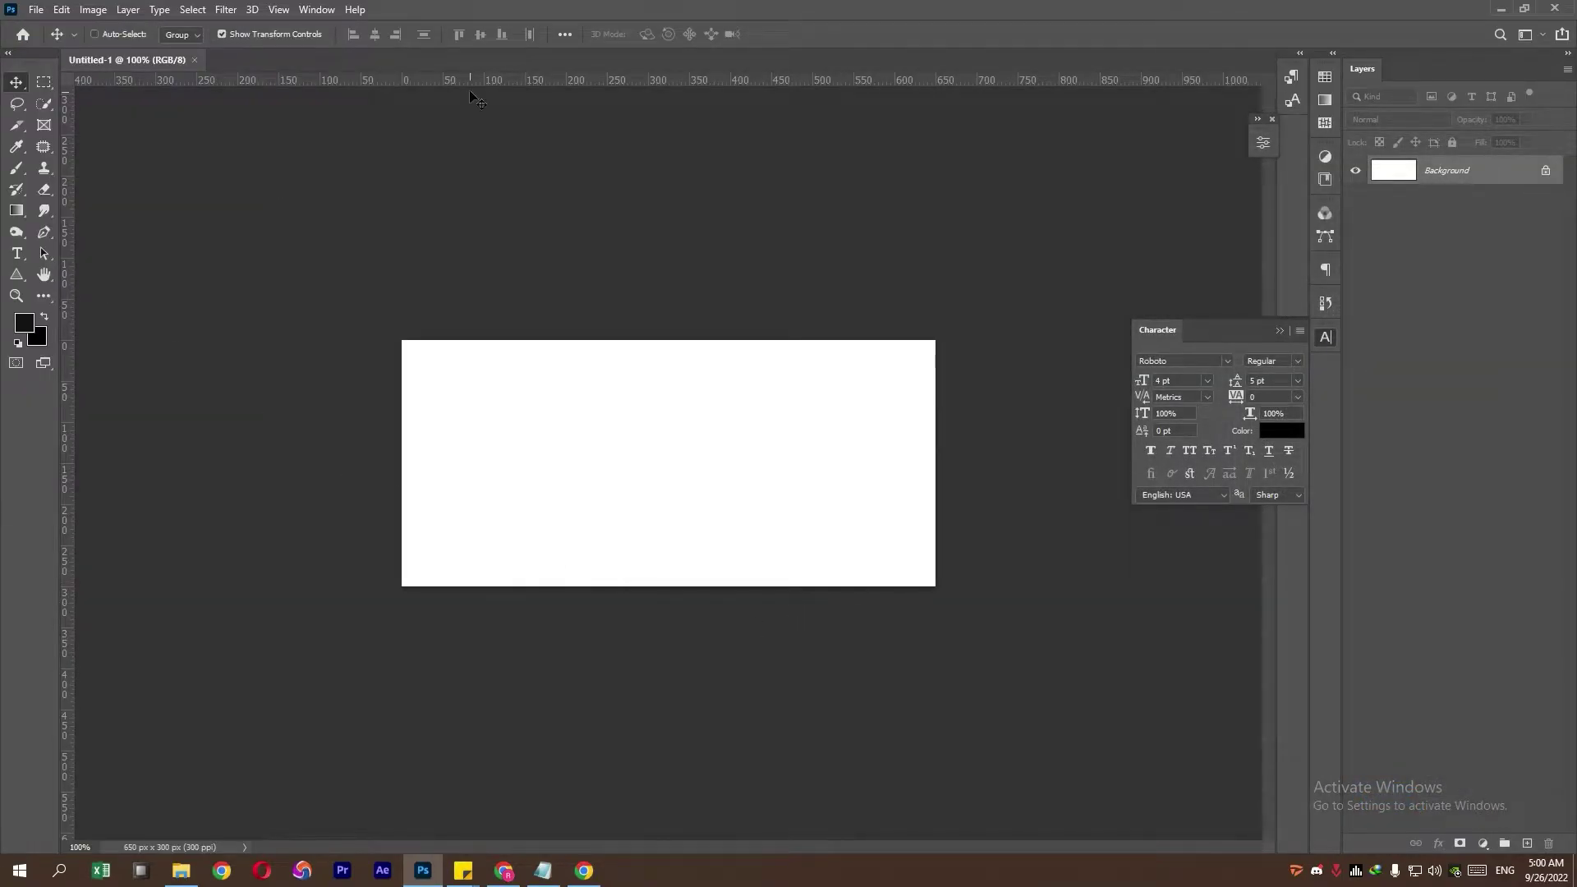
{"action": "left_click_drag", "start_coordinate": [469, 79], "coordinate": [526, 339]}
{"action": "left_click_drag", "start_coordinate": [66, 352], "coordinate": [401, 361]}
{"action": "mouse_move", "coordinate": [65, 421]}
{"action": "left_mouse_down"}
{"action": "mouse_move", "coordinate": [922, 436]}
{"action": "mouse_move", "coordinate": [935, 411]}
{"action": "left_mouse_up"}
{"action": "left_click_drag", "start_coordinate": [883, 94], "coordinate": [859, 586]}
{"action": "left_click", "coordinate": [779, 472], "text": "ctrl"}
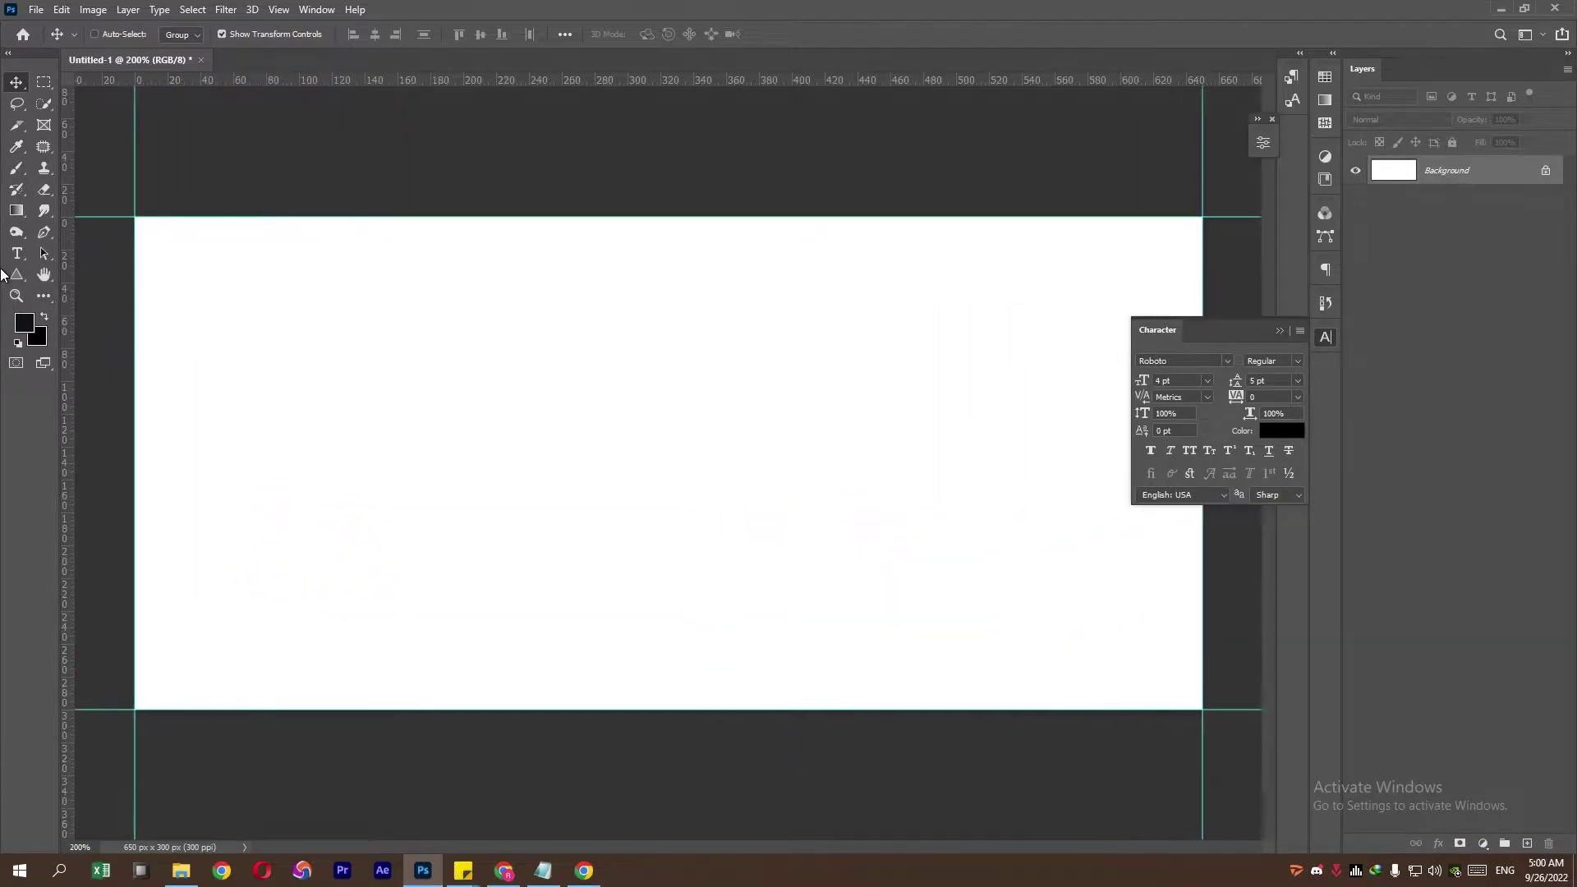
{"action": "left_click", "coordinate": [17, 275]}
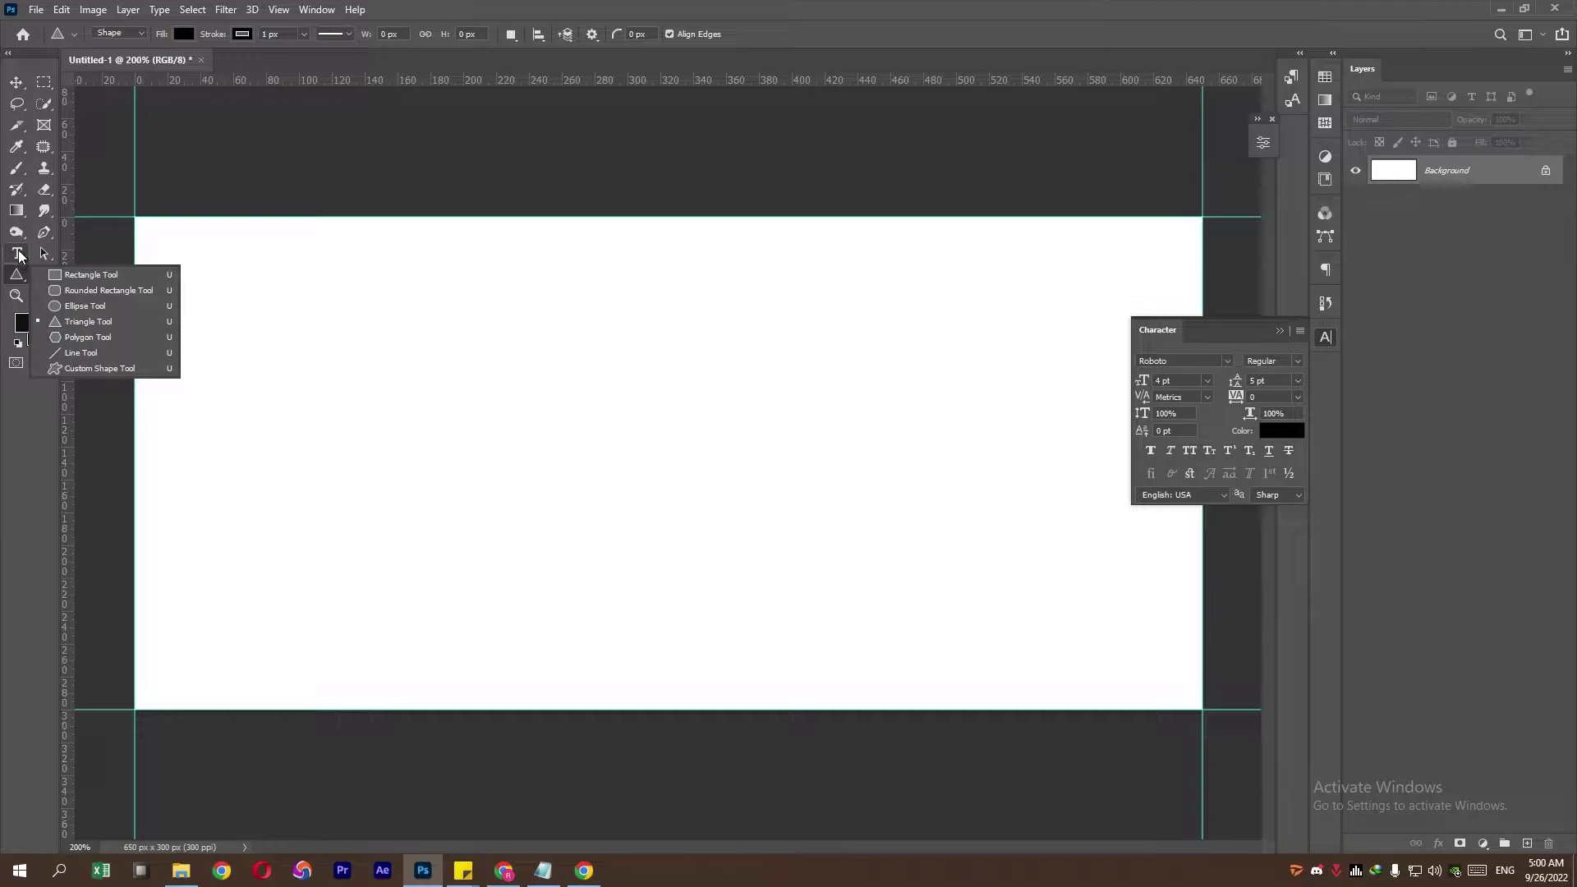
Step: Switch to the standard Pen Tool for drawing bezier paths
{"action": "left_click", "coordinate": [18, 254]}
{"action": "left_click", "coordinate": [44, 232]}
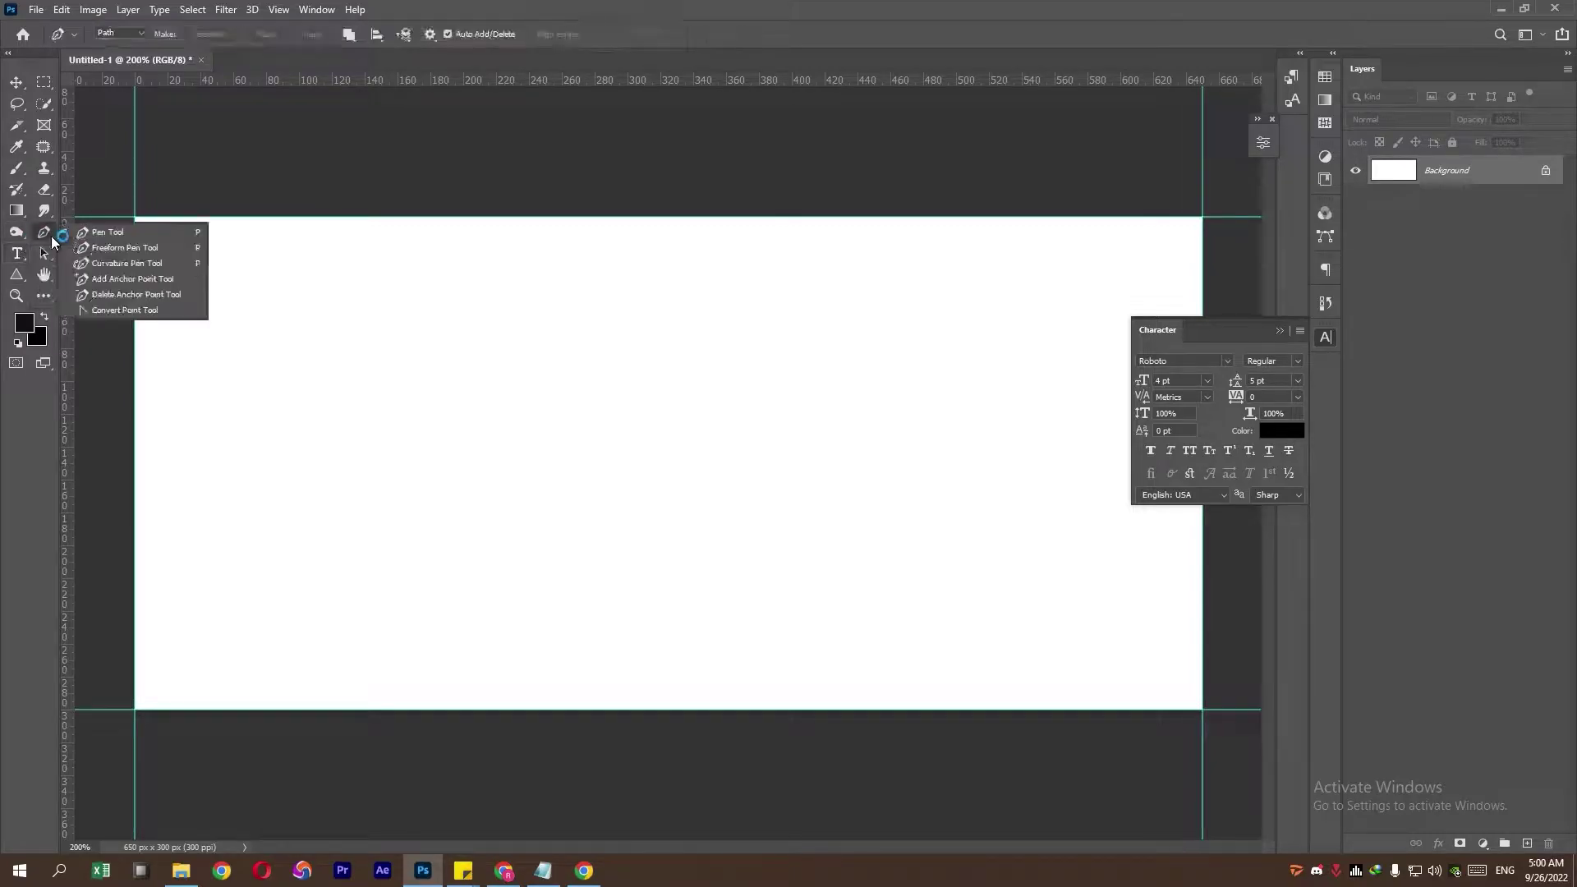
{"action": "left_click", "coordinate": [90, 231]}
{"action": "left_click", "coordinate": [90, 232]}
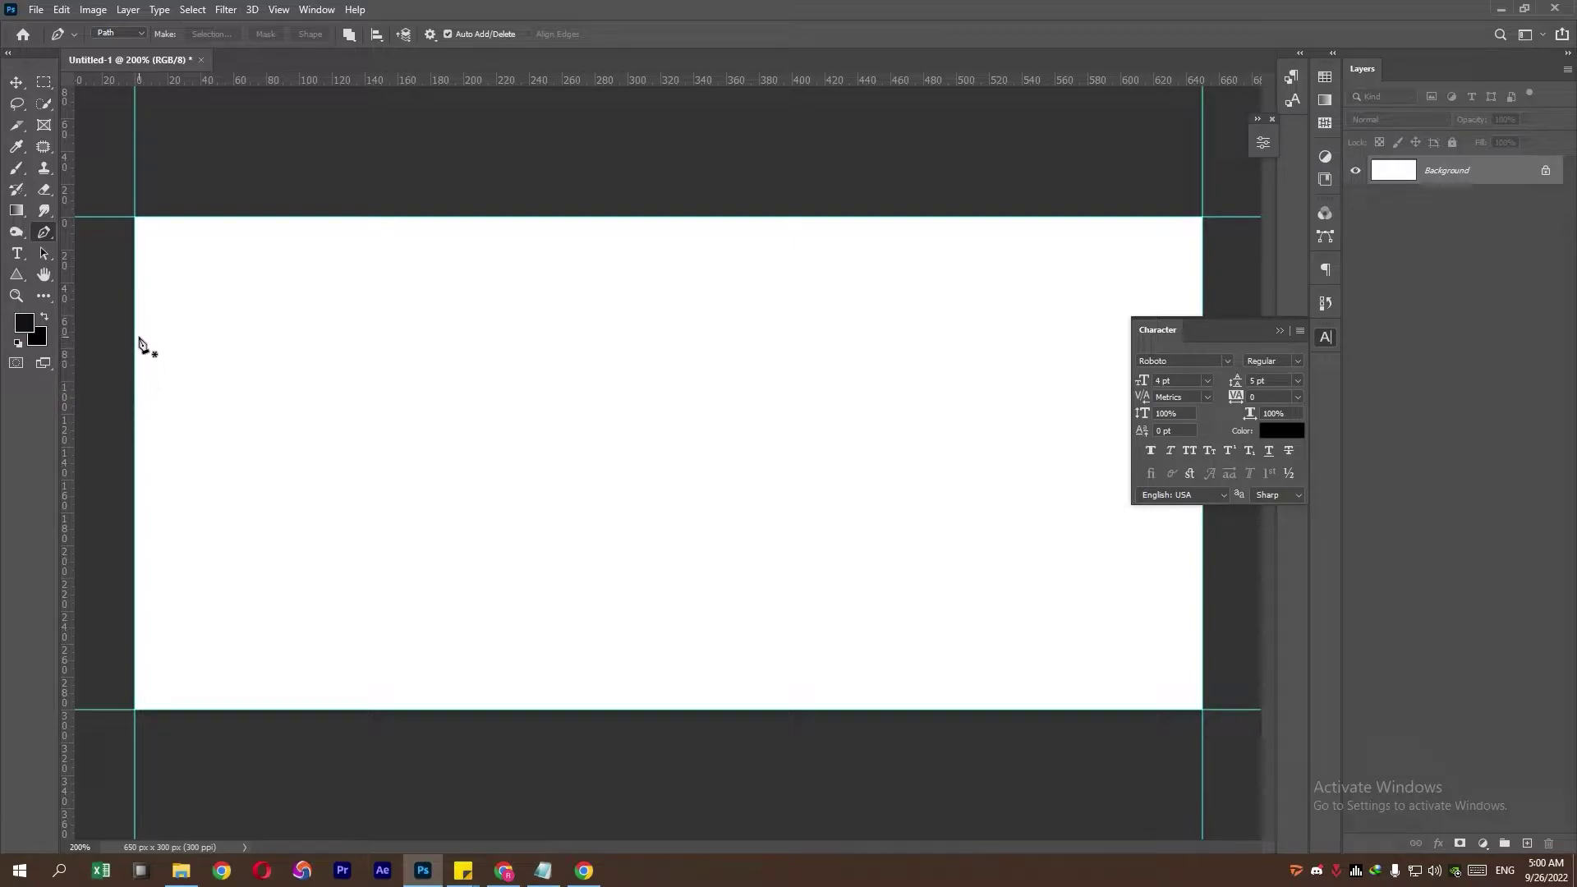
Step: Start the path at the canvas left edge and curve it down to the bottom guide
{"action": "left_click", "coordinate": [134, 376]}
{"action": "left_click_drag", "start_coordinate": [583, 709], "coordinate": [585, 790]}
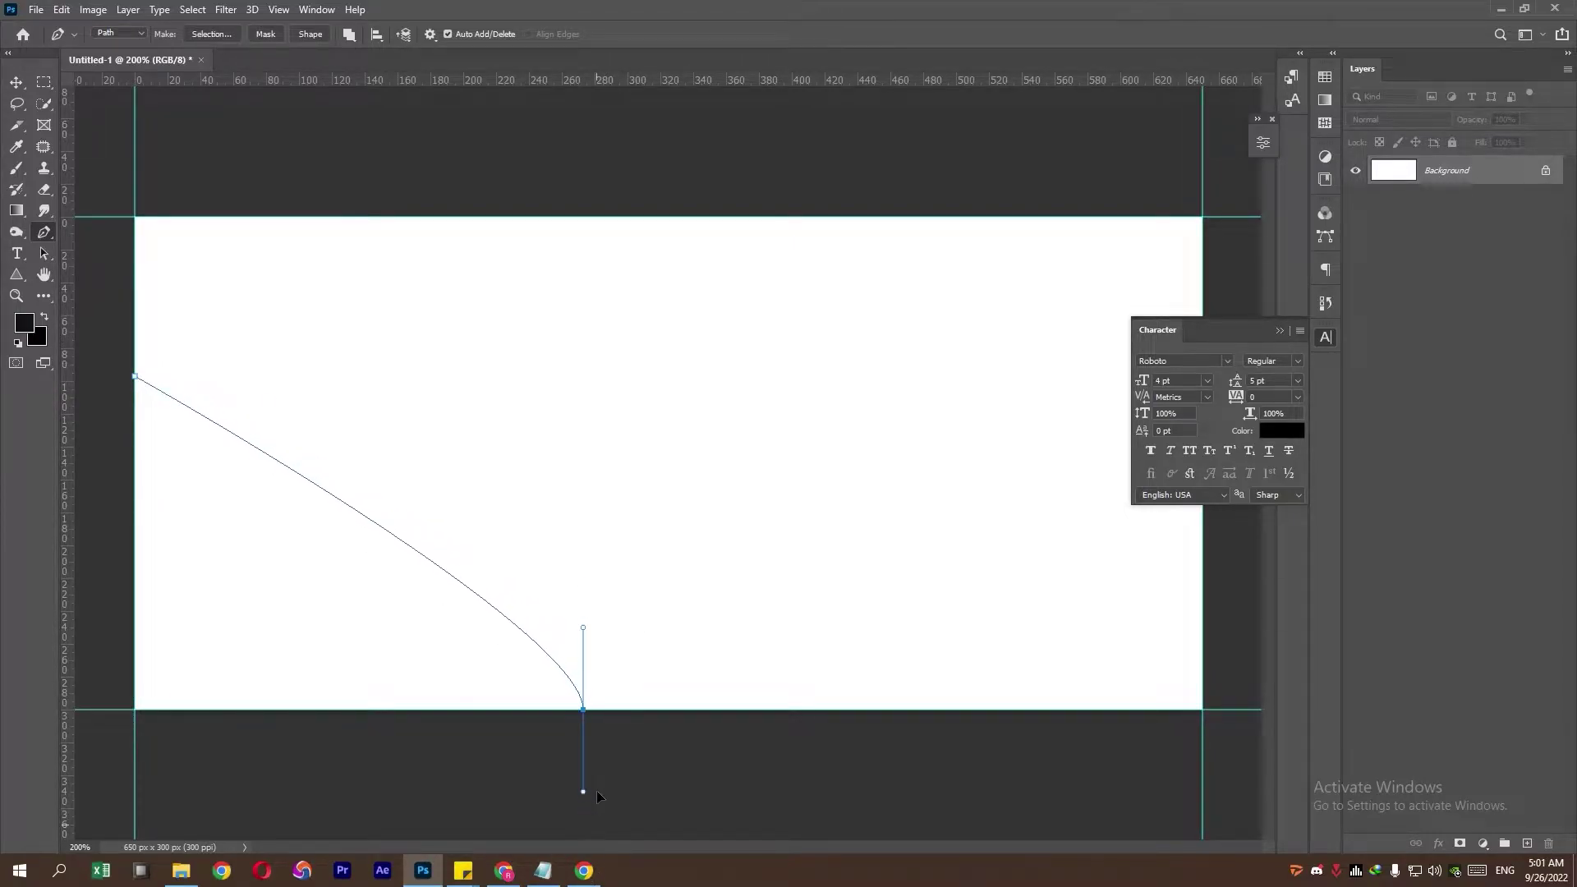
{"action": "key", "text": "ctrl+z"}
{"action": "left_click_drag", "start_coordinate": [578, 371], "coordinate": [593, 760]}
{"action": "key", "text": "ctrl+z"}
{"action": "mouse_move", "coordinate": [531, 568]}
{"action": "left_mouse_down"}
{"action": "mouse_move", "coordinate": [530, 803]}
{"action": "mouse_move", "coordinate": [588, 869]}
{"action": "left_mouse_up"}
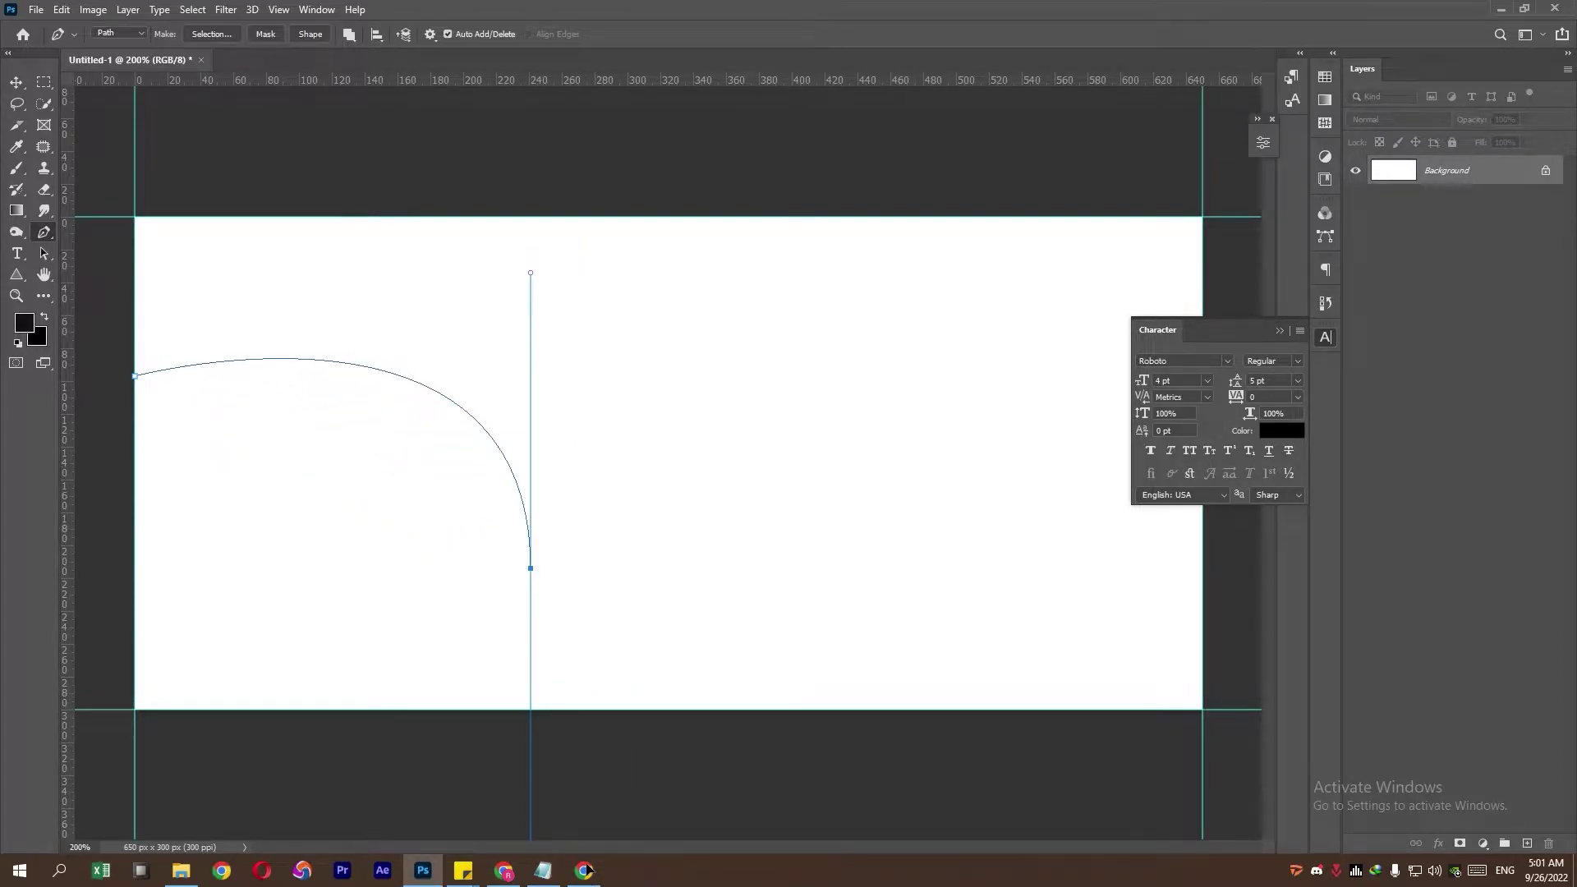
{"action": "key", "text": "ctrl+z"}
{"action": "left_click", "coordinate": [593, 626], "text": "alt"}
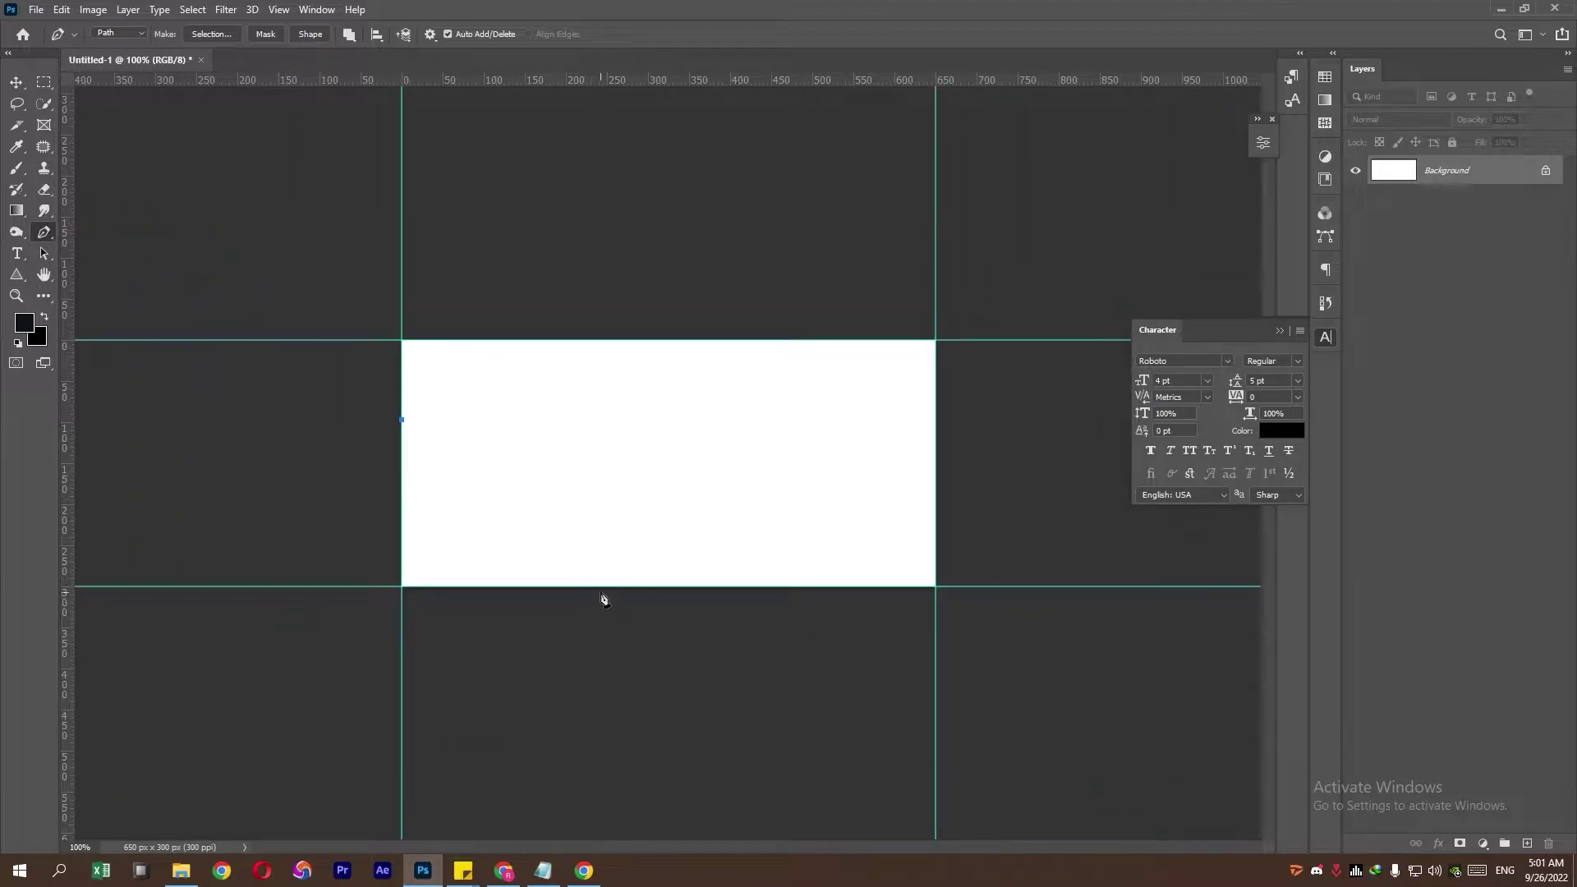
{"action": "left_click_drag", "start_coordinate": [602, 586], "coordinate": [602, 769]}
Step: Close the path through the left guide below the canvas and choose Make Selection
{"action": "left_click", "coordinate": [403, 694]}
{"action": "left_click", "coordinate": [403, 422]}
{"action": "right_click", "coordinate": [520, 510]}
{"action": "left_click", "coordinate": [587, 215]}
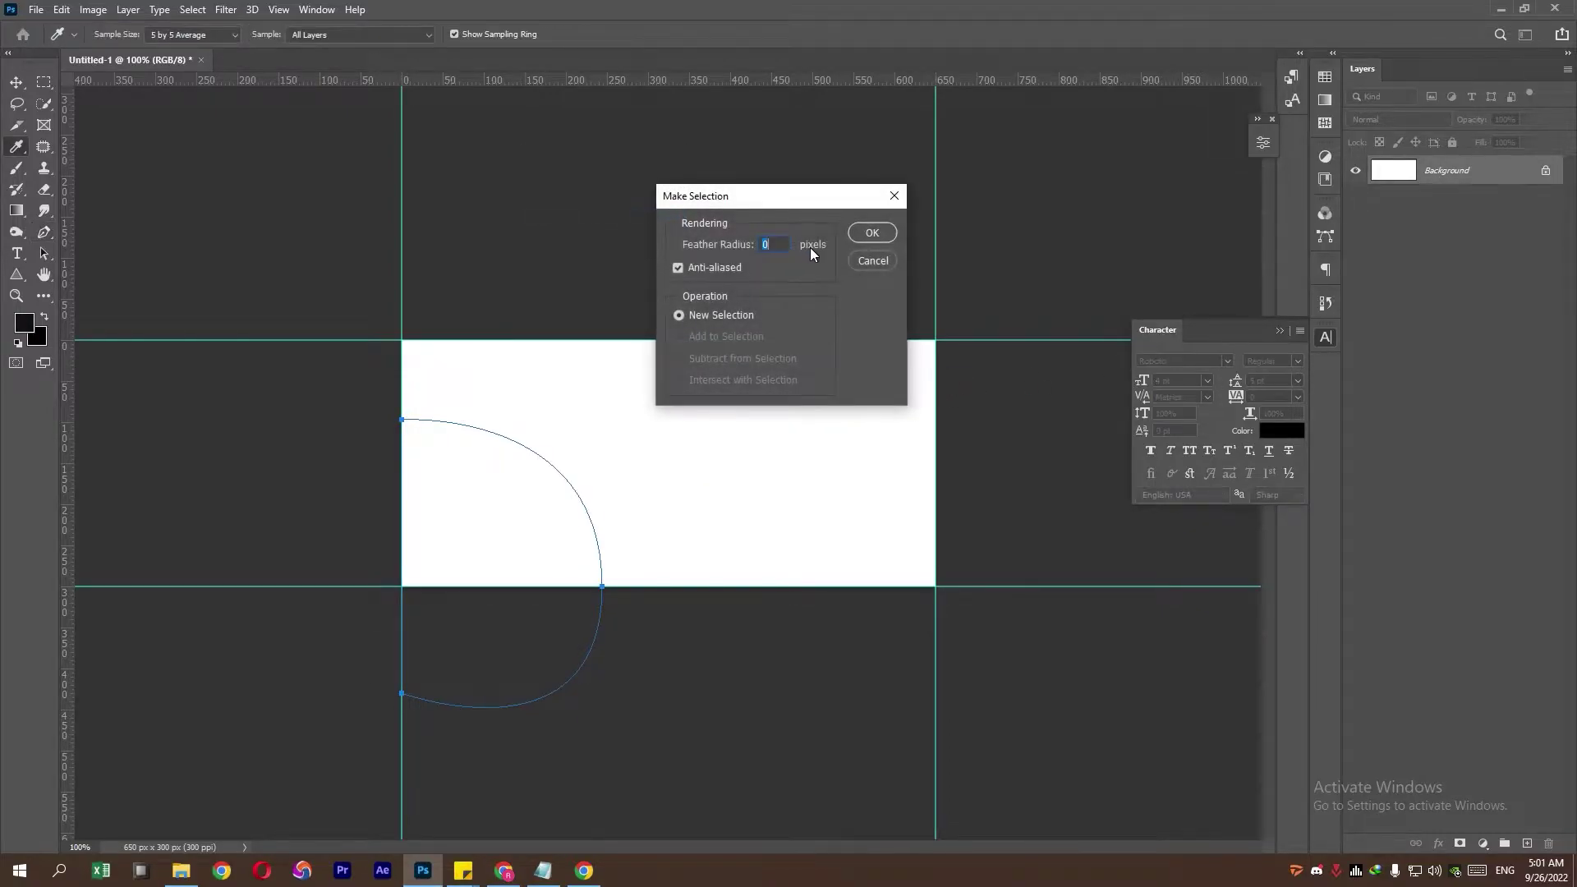
Step: Confirm the selection with no feathering and fill it with a black (000000) Solid Color layer
{"action": "left_click", "coordinate": [871, 236]}
{"action": "key", "text": "ctrl+plus"}
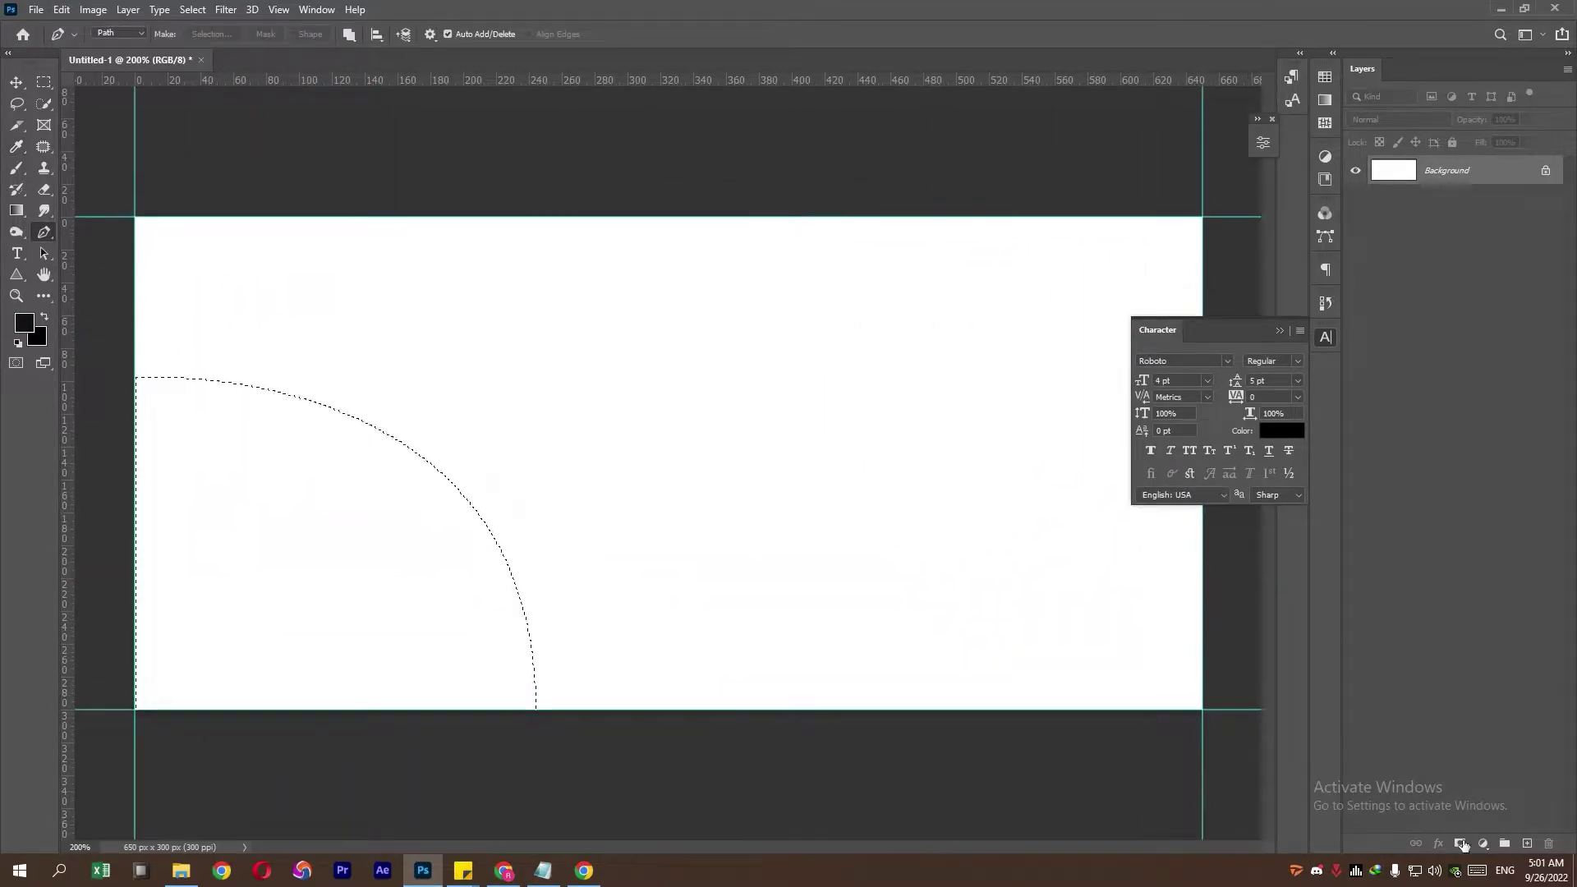
{"action": "left_click", "coordinate": [1483, 843]}
{"action": "left_click", "coordinate": [1481, 554]}
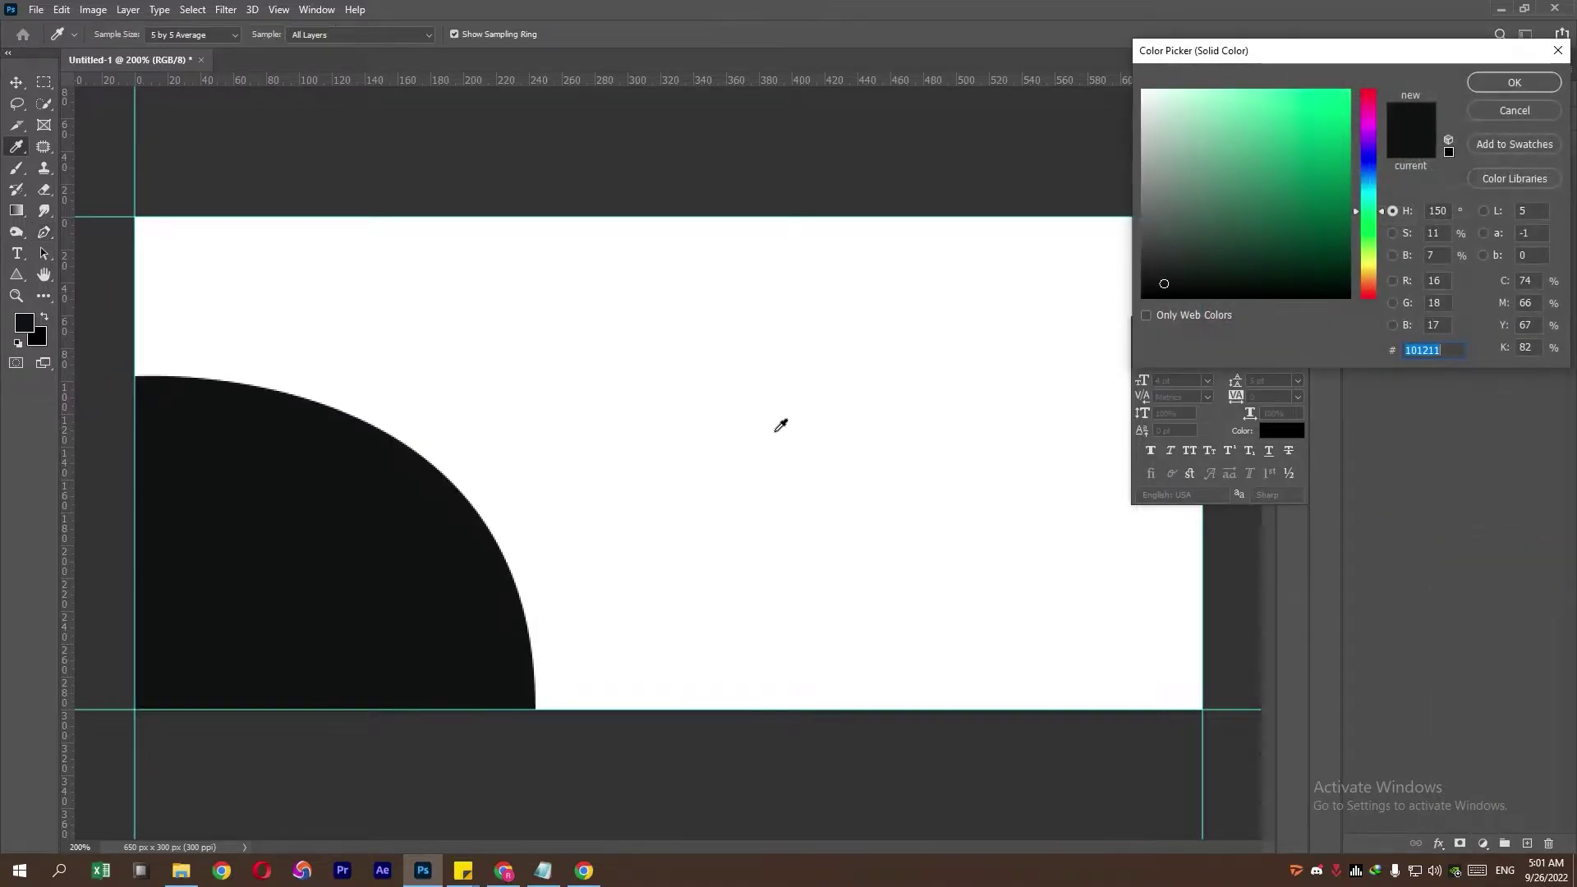
{"action": "key", "text": "ctrl+v"}
{"action": "type", "text": "000000"}
{"action": "key", "text": "Return"}
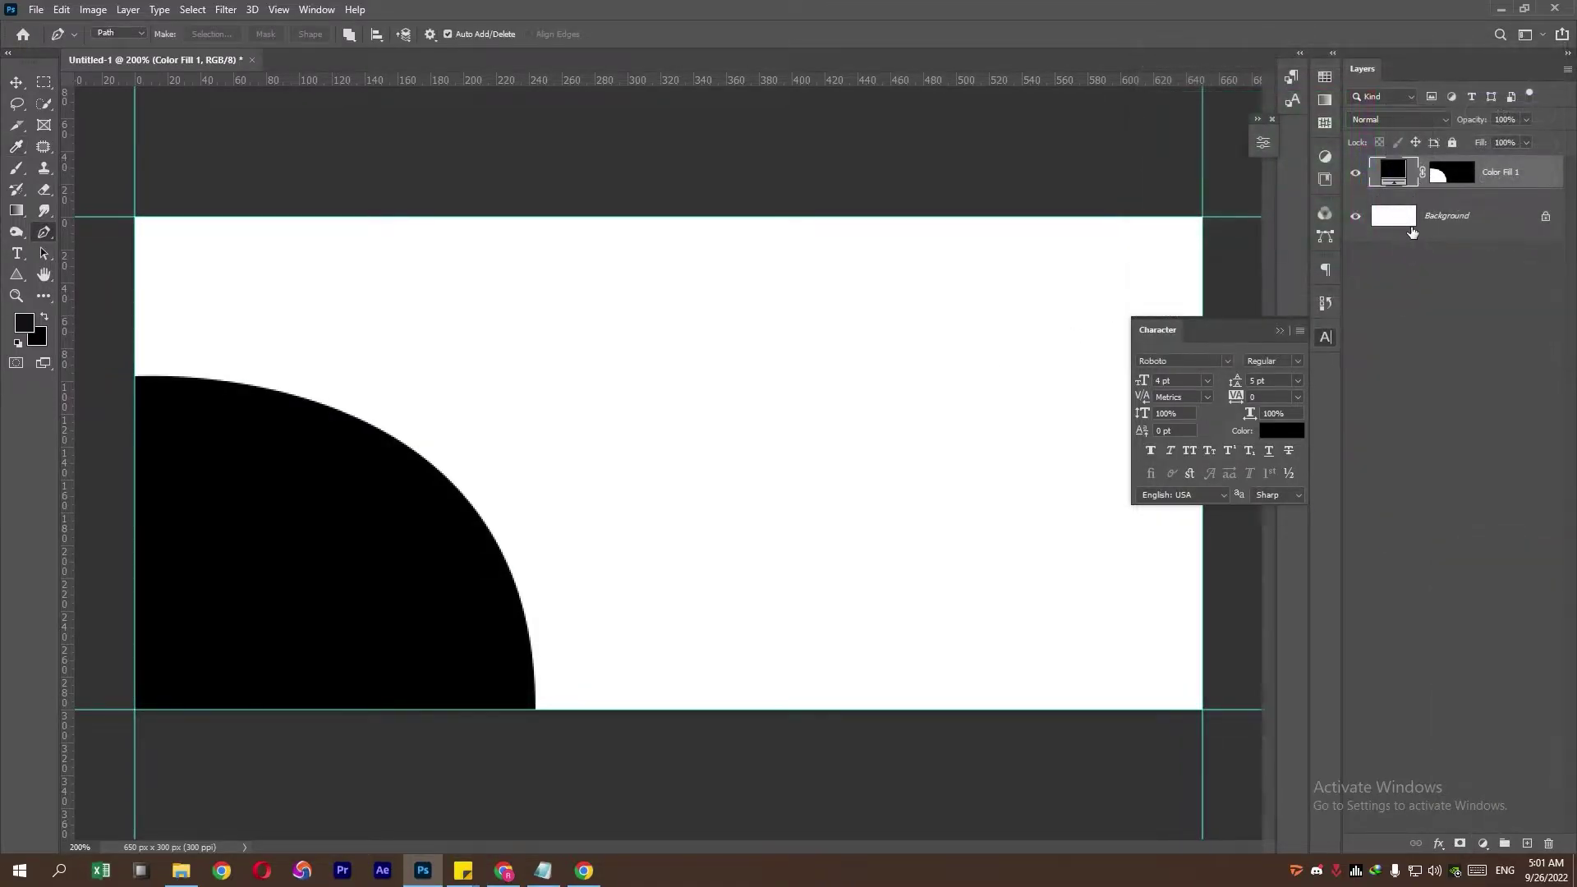
Step: Convert the Color Fill 1 layer to a smart object
{"action": "left_click", "coordinate": [1277, 331]}
{"action": "right_click", "coordinate": [1550, 165]}
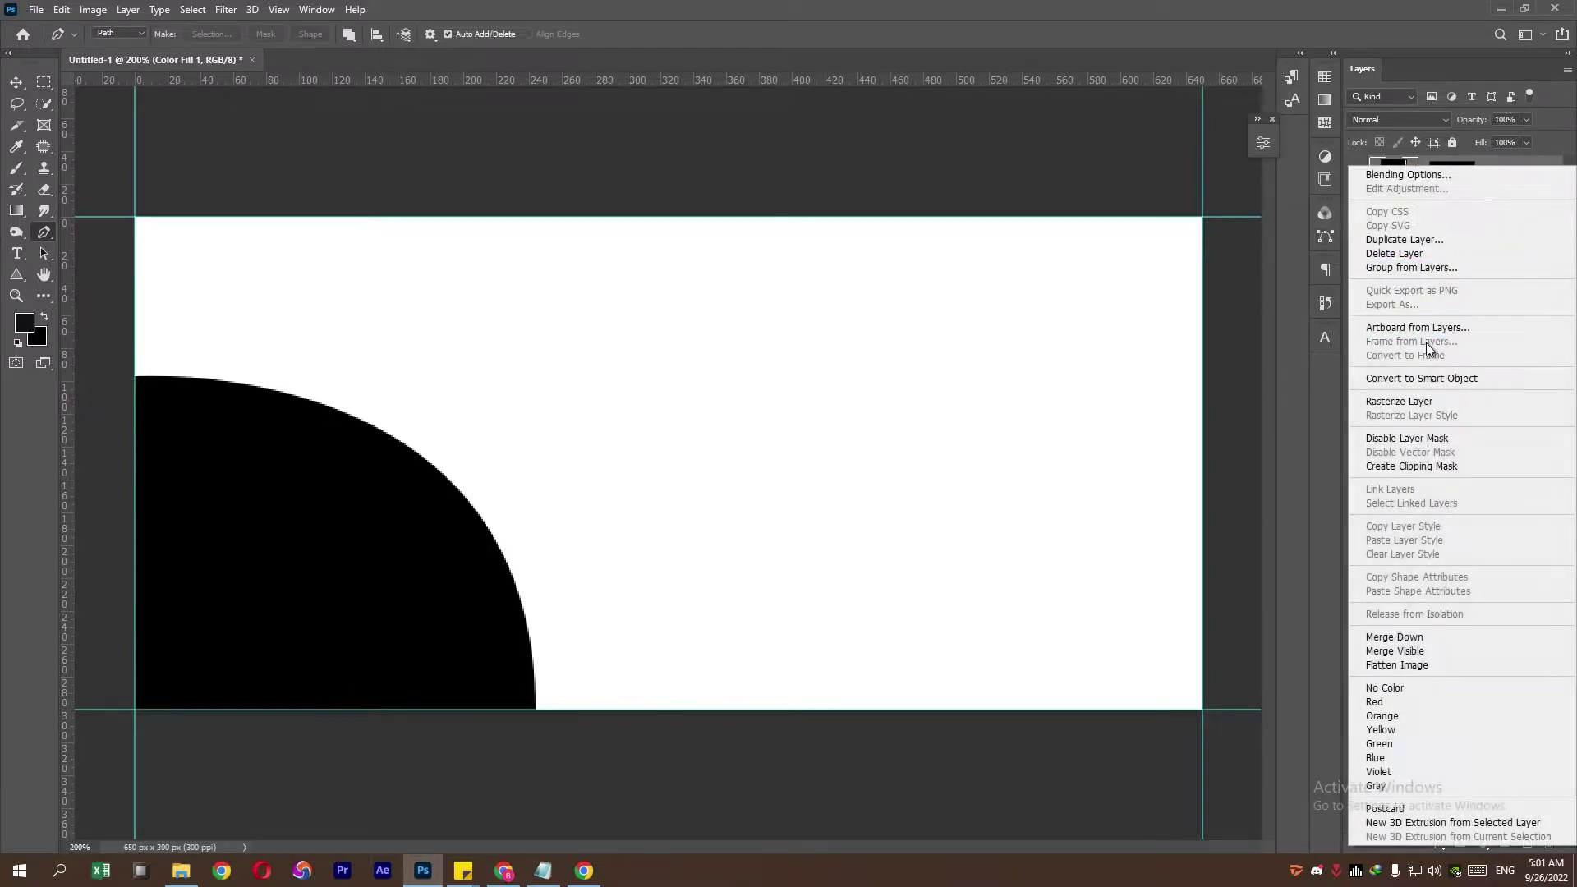
{"action": "left_click", "coordinate": [1430, 378]}
Step: Add a Gradient Overlay to the shape using the Orange_05 preset from the Oranges folder
{"action": "double_click", "coordinate": [1486, 183]}
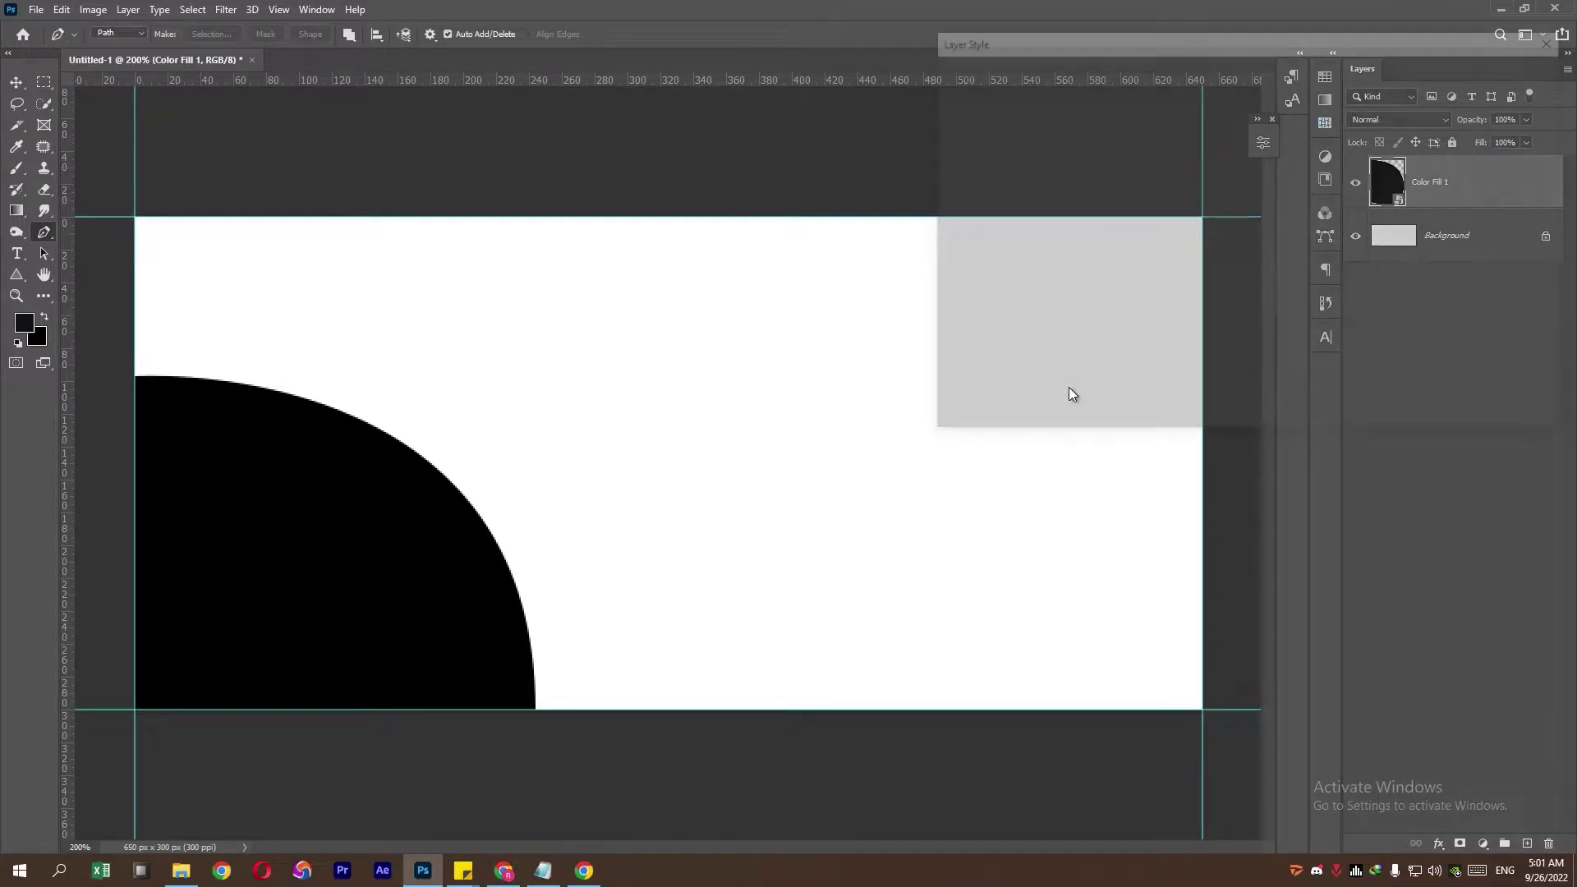
{"action": "left_click", "coordinate": [951, 287]}
{"action": "left_click", "coordinate": [1002, 287]}
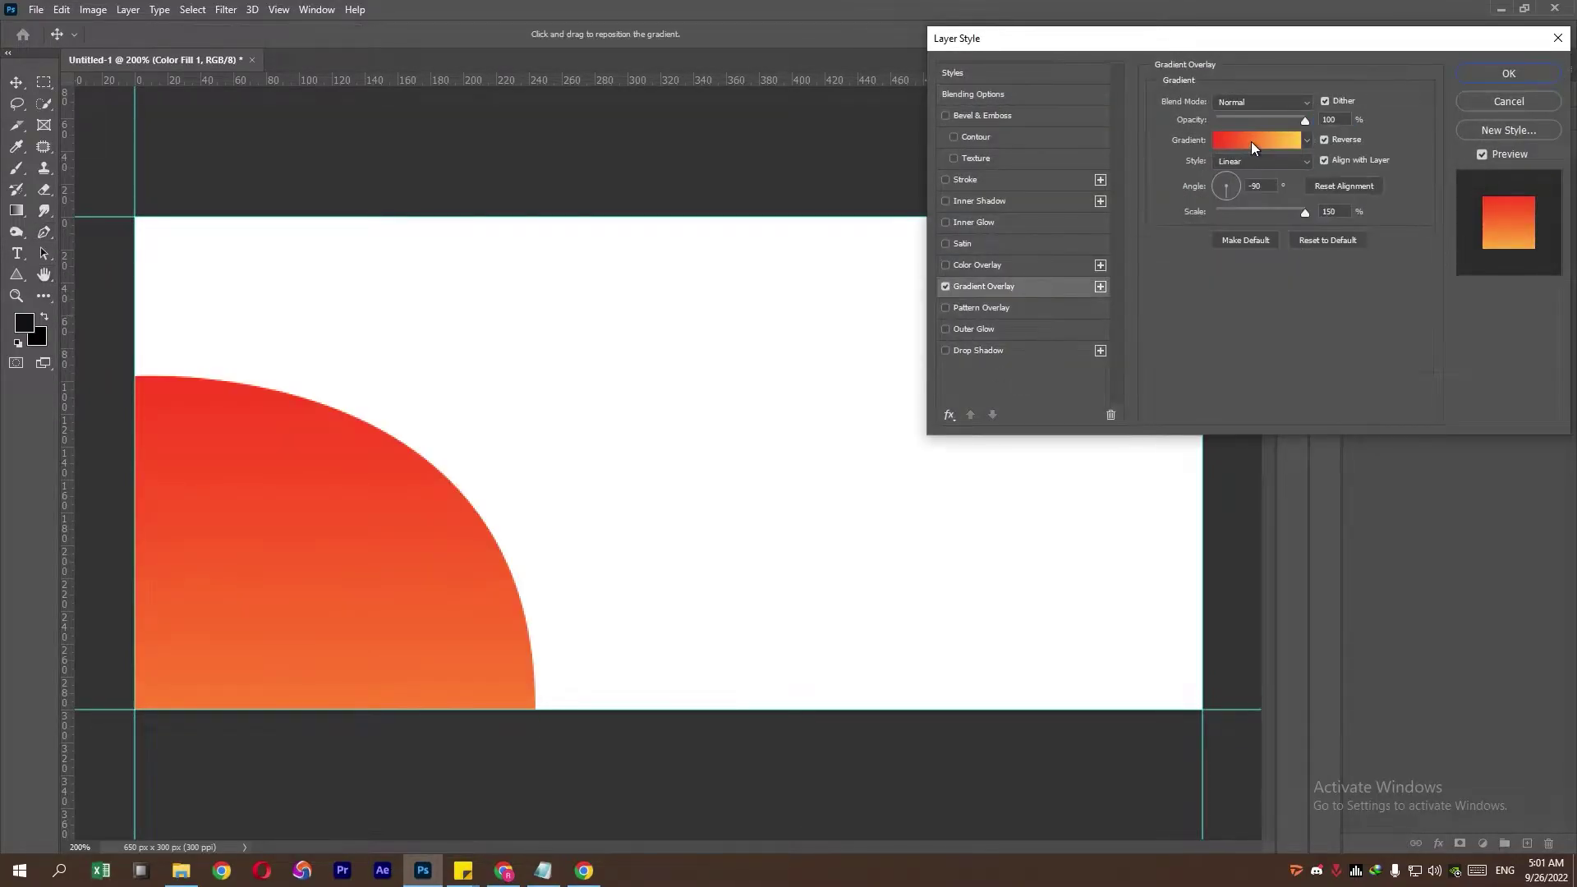
{"action": "left_click", "coordinate": [1250, 141]}
{"action": "scroll", "coordinate": [1021, 307], "scroll_direction": "down", "scroll_amount": 1}
{"action": "left_click", "coordinate": [1018, 315]}
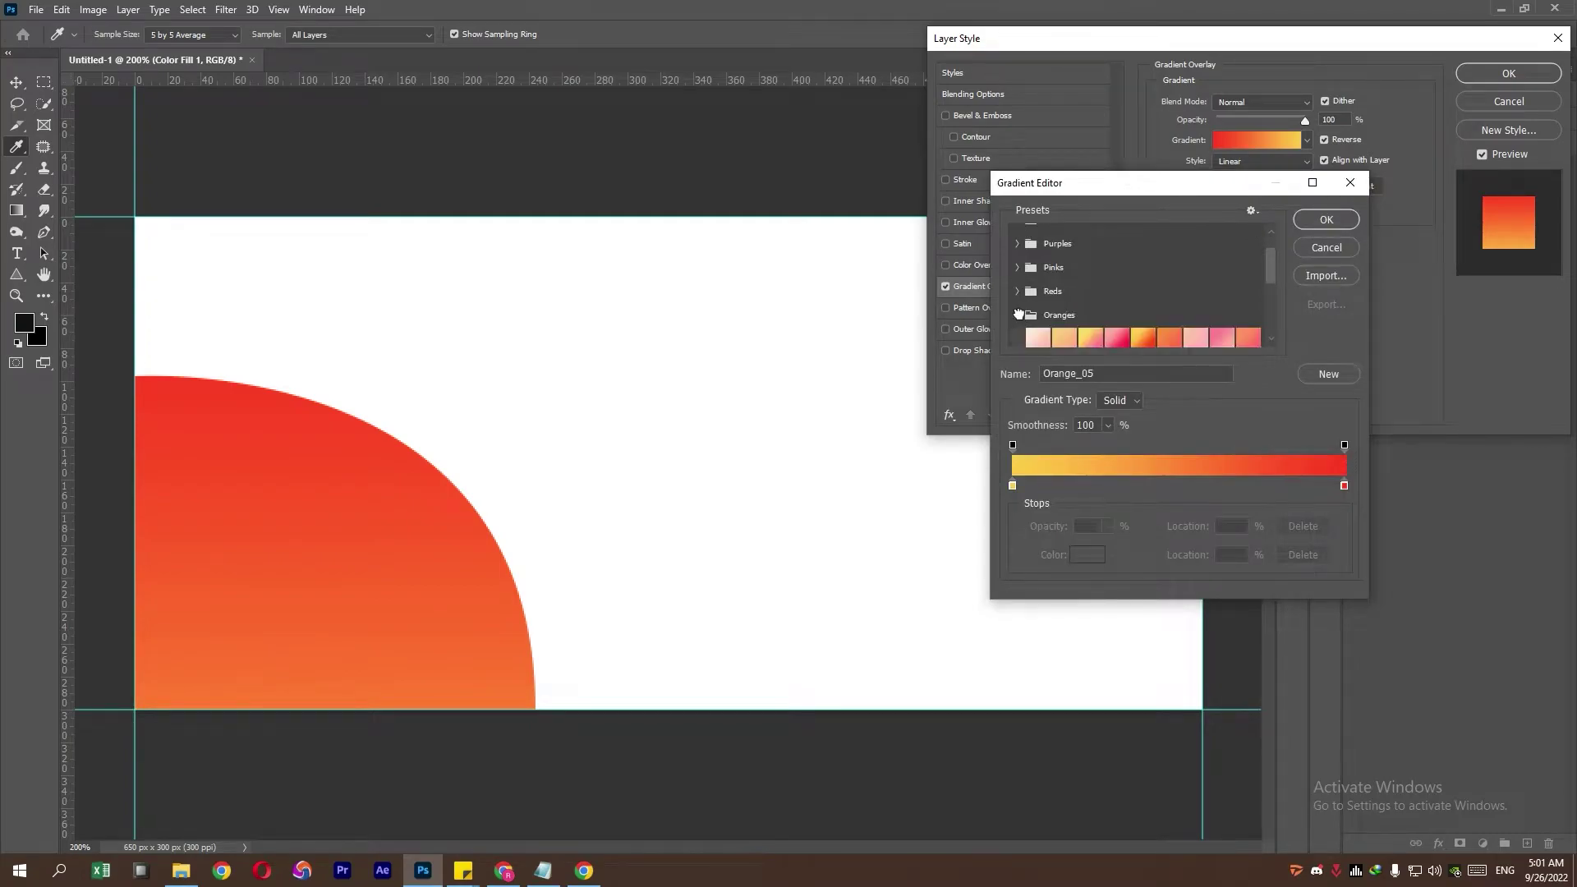
{"action": "left_click", "coordinate": [1142, 287]}
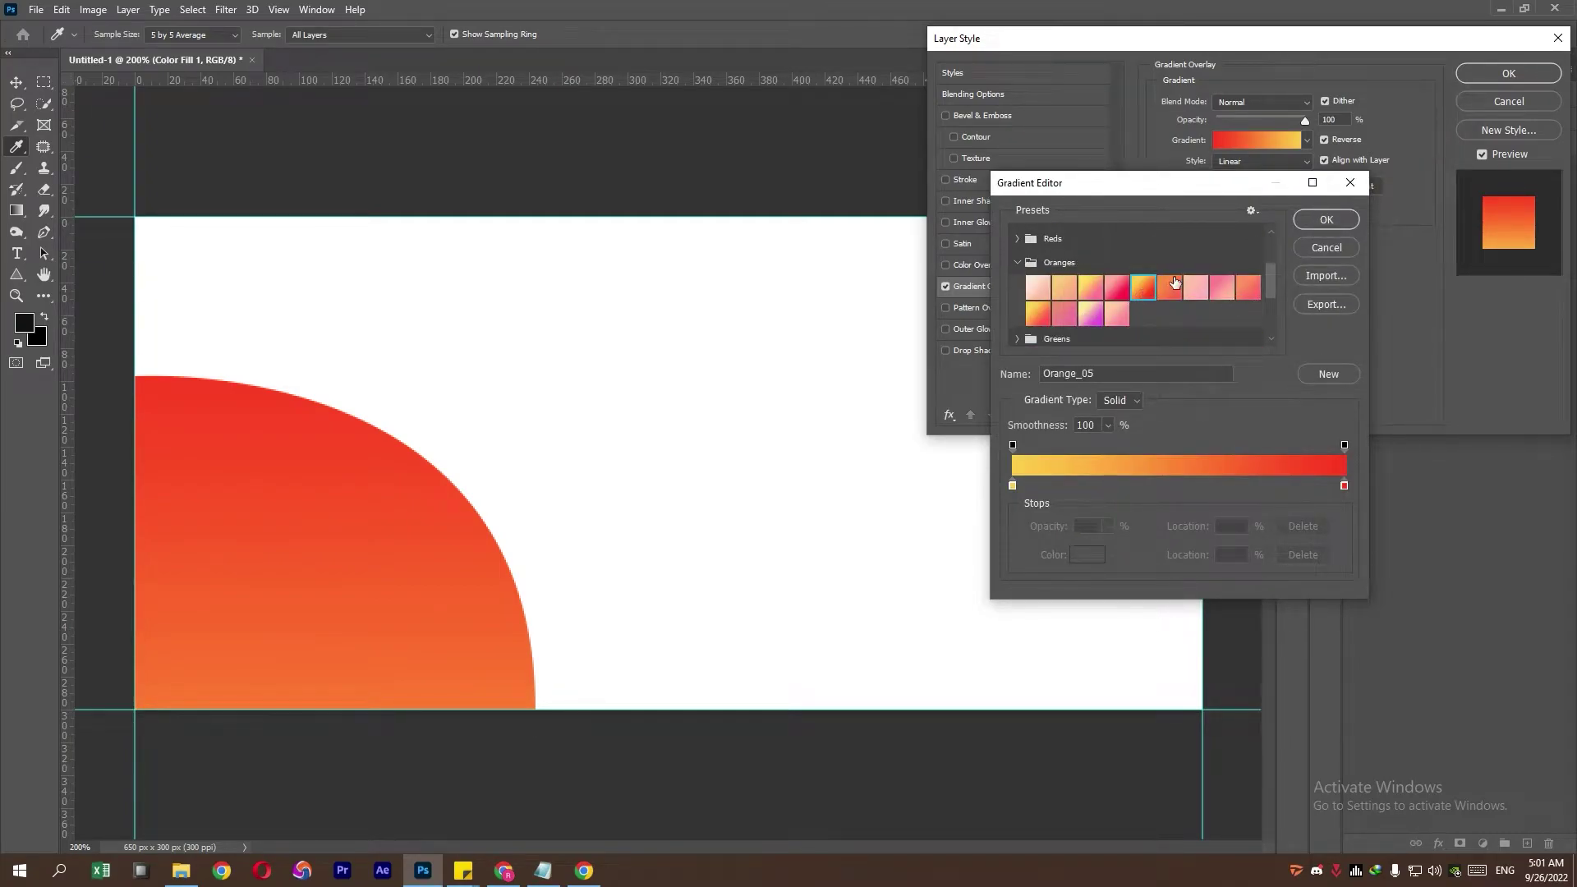
{"action": "left_click", "coordinate": [1338, 219]}
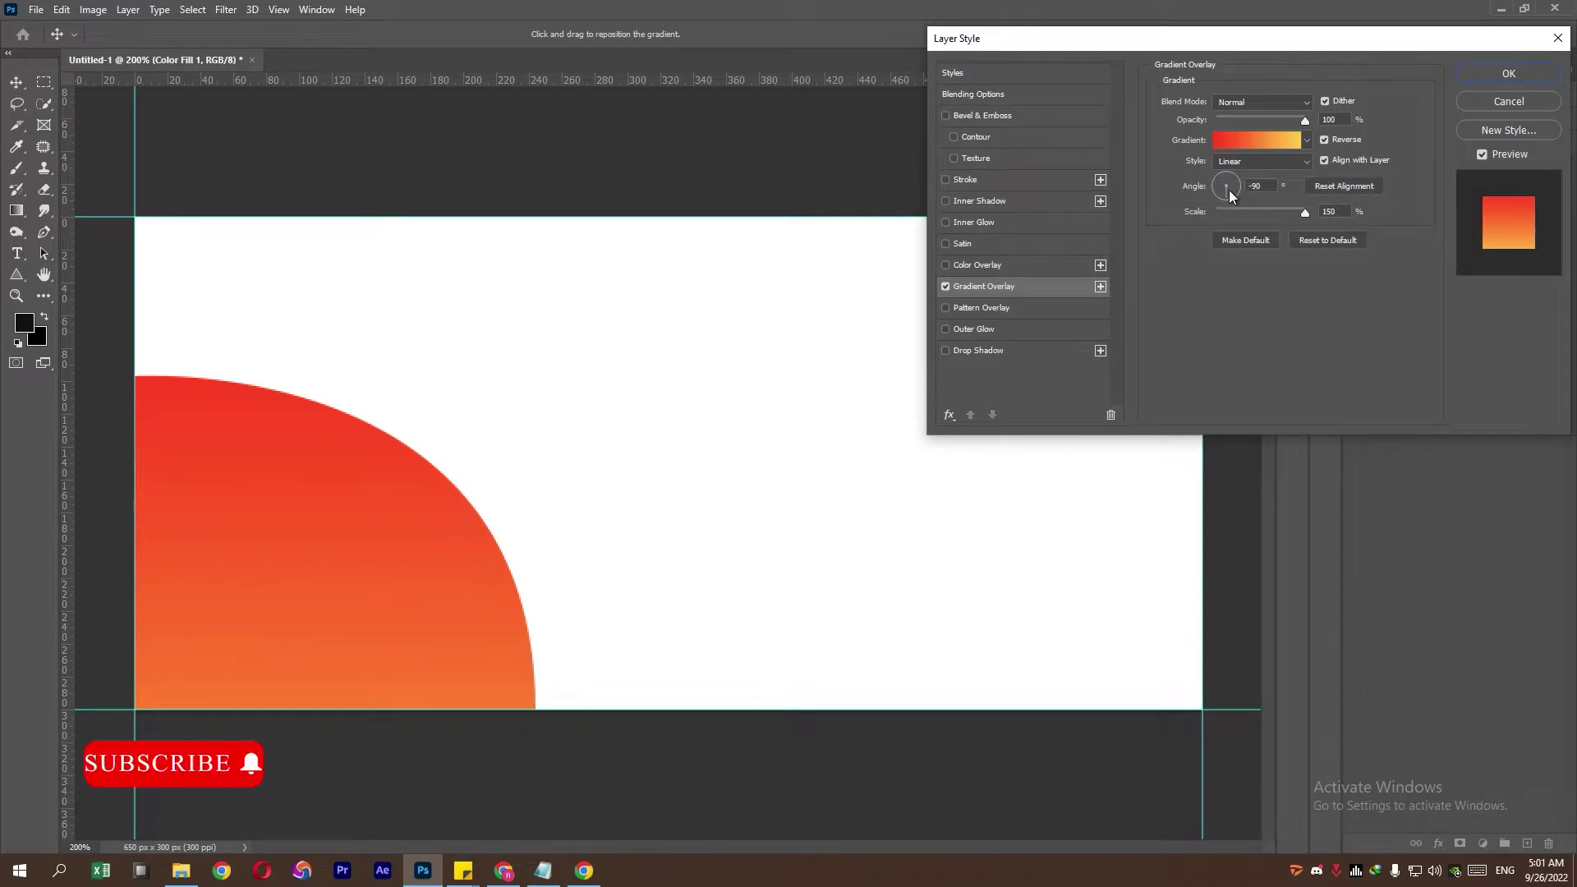
Step: Set the gradient angle to 51° and scale to 67%, reposition it, and apply the style
{"action": "mouse_move", "coordinate": [1229, 189]}
{"action": "left_mouse_down"}
{"action": "mouse_move", "coordinate": [1236, 172]}
{"action": "mouse_move", "coordinate": [1281, 213]}
{"action": "left_mouse_up"}
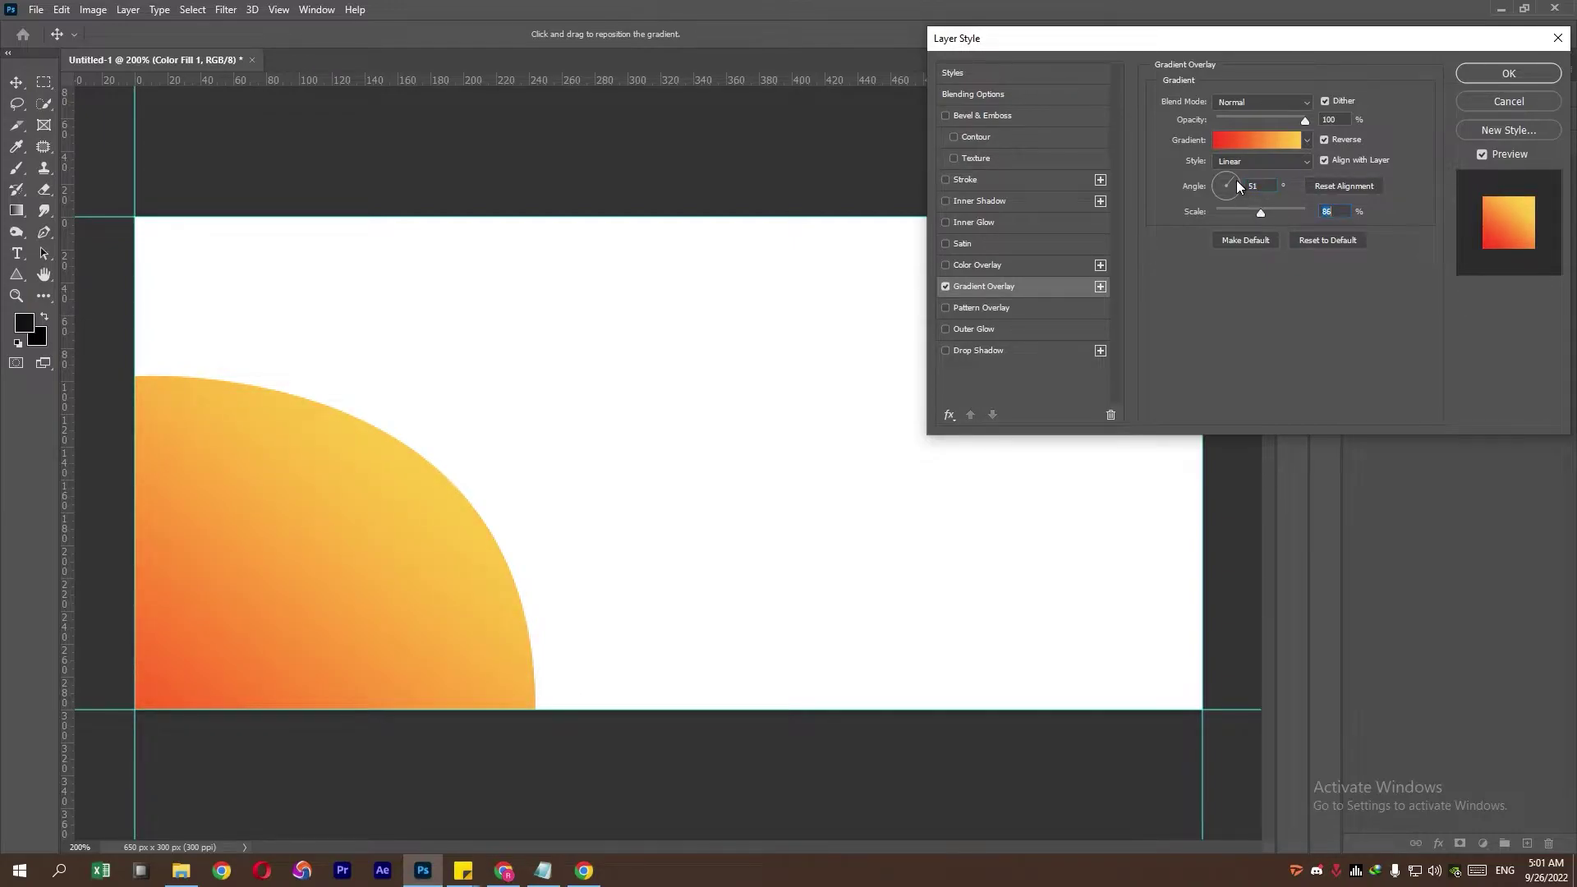
{"action": "left_click_drag", "start_coordinate": [1235, 180], "coordinate": [1234, 176]}
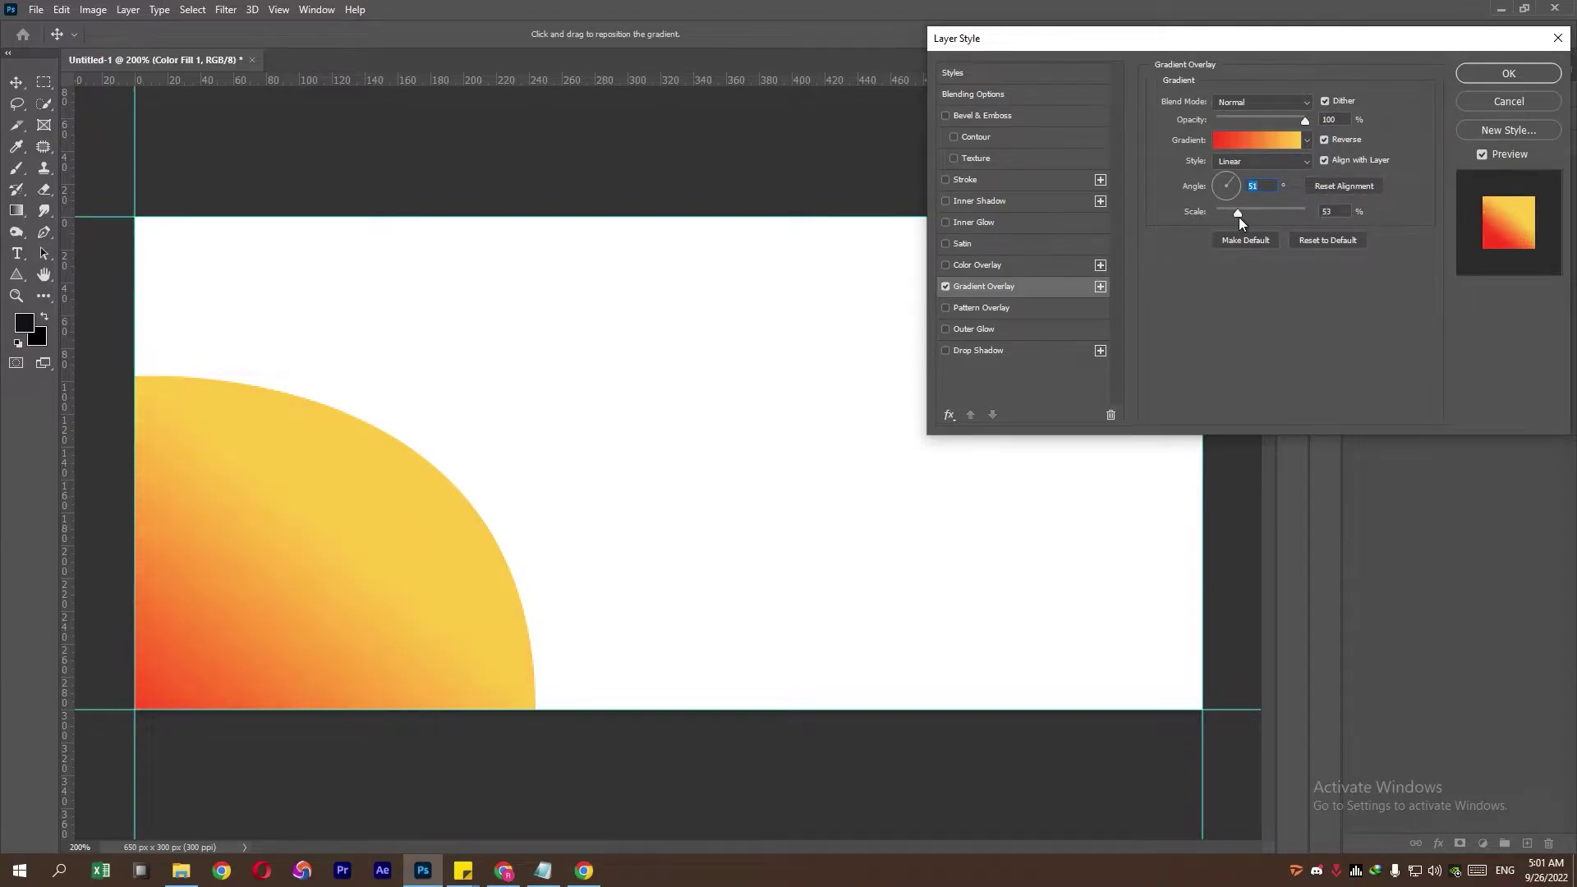
{"action": "left_click_drag", "start_coordinate": [1261, 210], "coordinate": [1228, 212]}
{"action": "left_click_drag", "start_coordinate": [458, 517], "coordinate": [518, 471]}
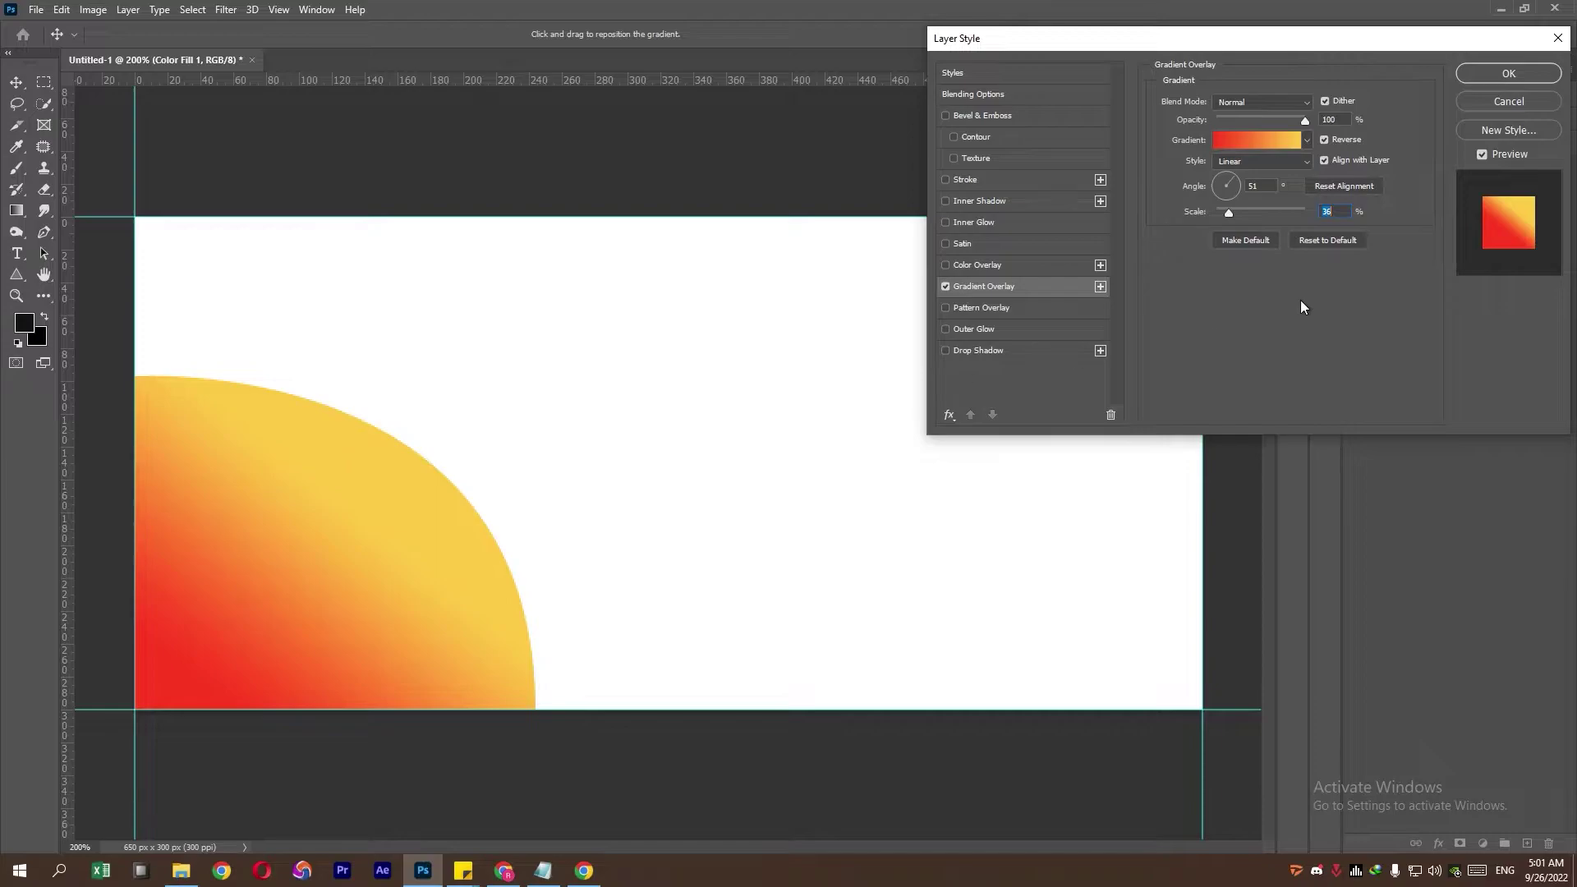
{"action": "left_click_drag", "start_coordinate": [1228, 213], "coordinate": [1250, 213]}
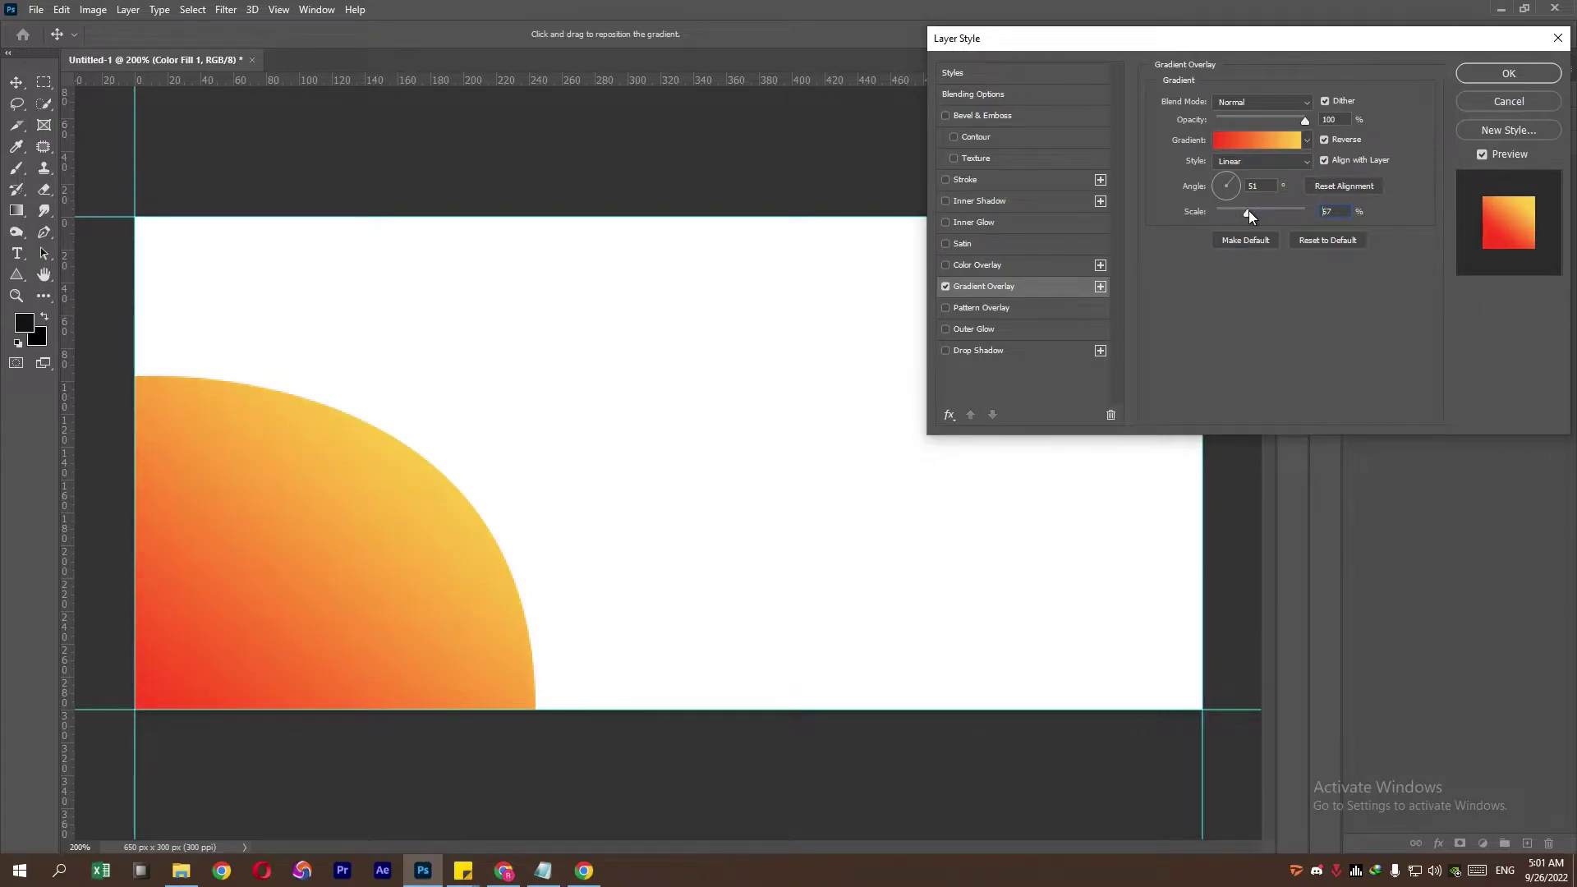
{"action": "left_click", "coordinate": [1248, 211]}
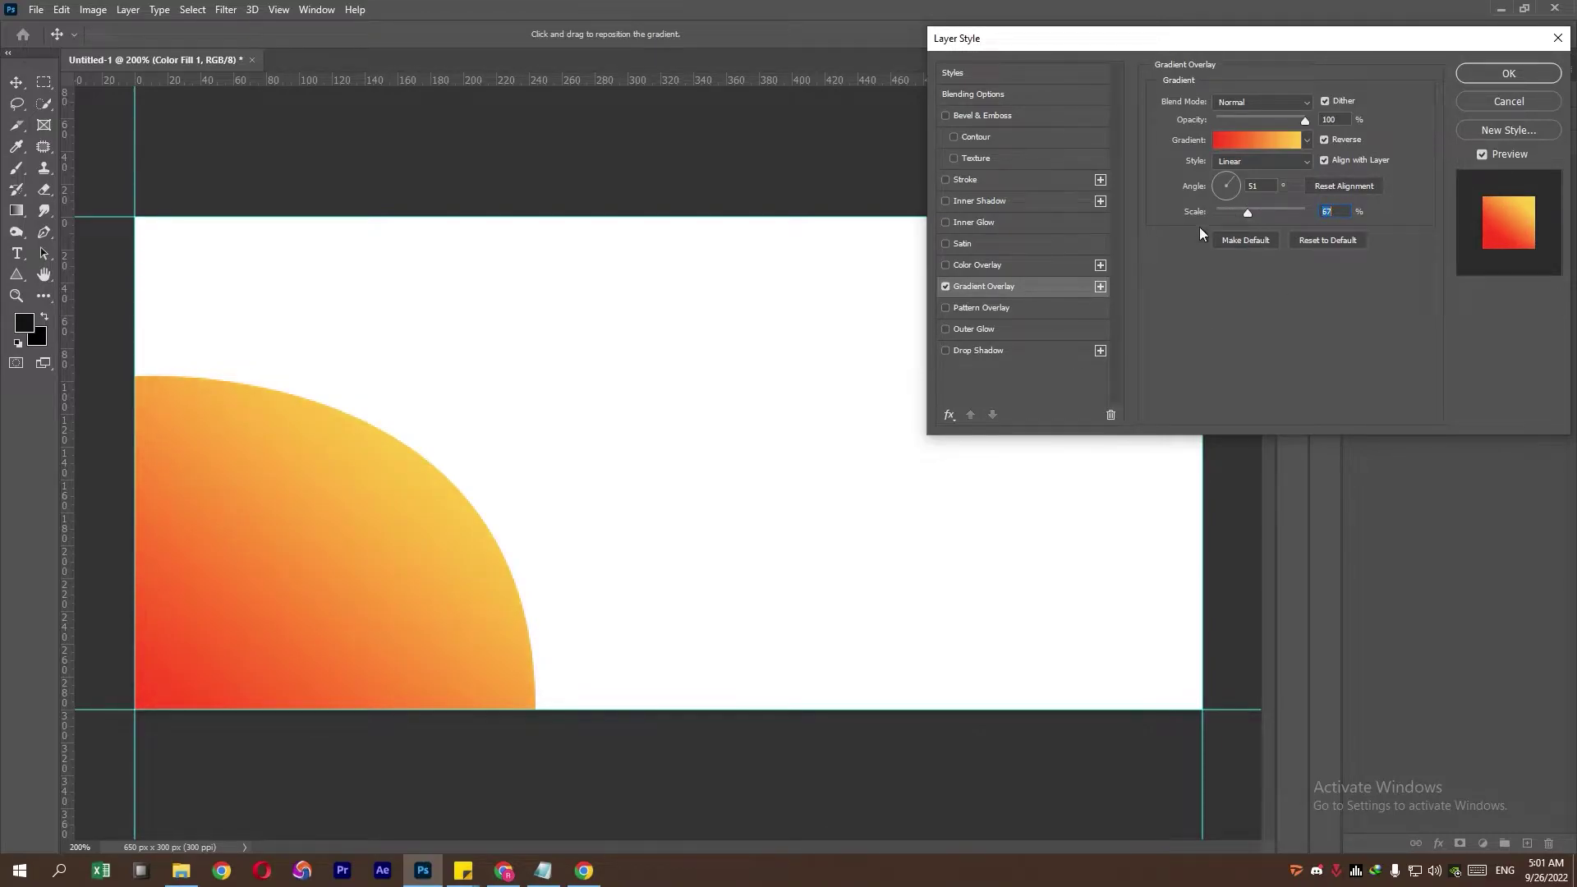
{"action": "left_click", "coordinate": [1481, 72]}
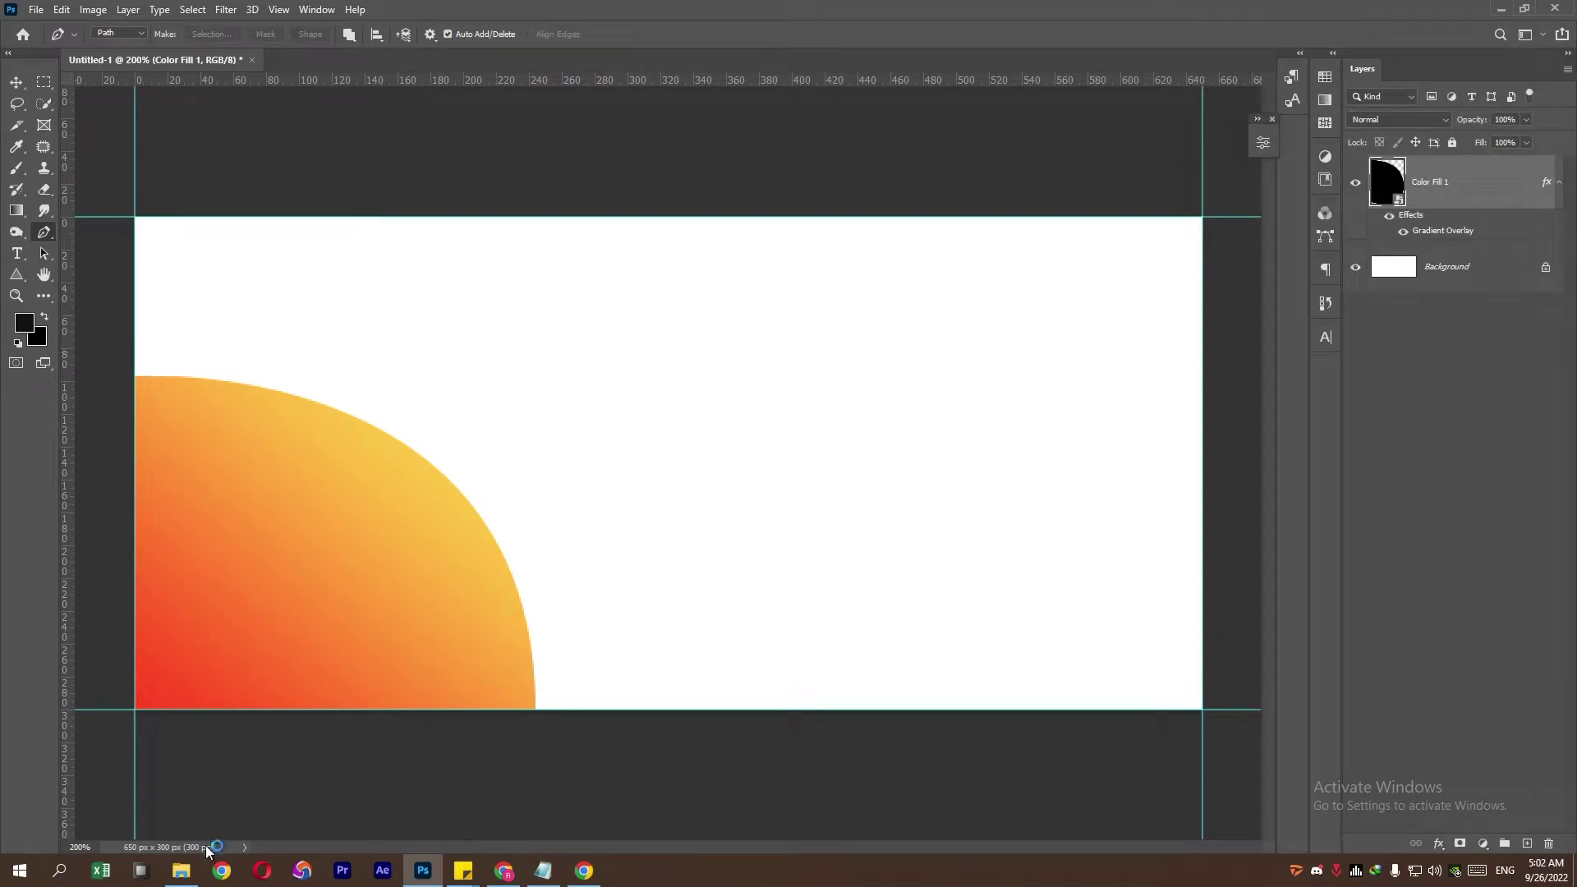
Step: Drag beautiful-curly-girl-pointing-finger.jpg into the document, move it left, enlarge it vertically and commit
{"action": "left_click", "coordinate": [181, 870]}
{"action": "mouse_move", "coordinate": [212, 243]}
{"action": "left_mouse_down"}
{"action": "mouse_move", "coordinate": [429, 878]}
{"action": "mouse_move", "coordinate": [466, 471]}
{"action": "left_mouse_up"}
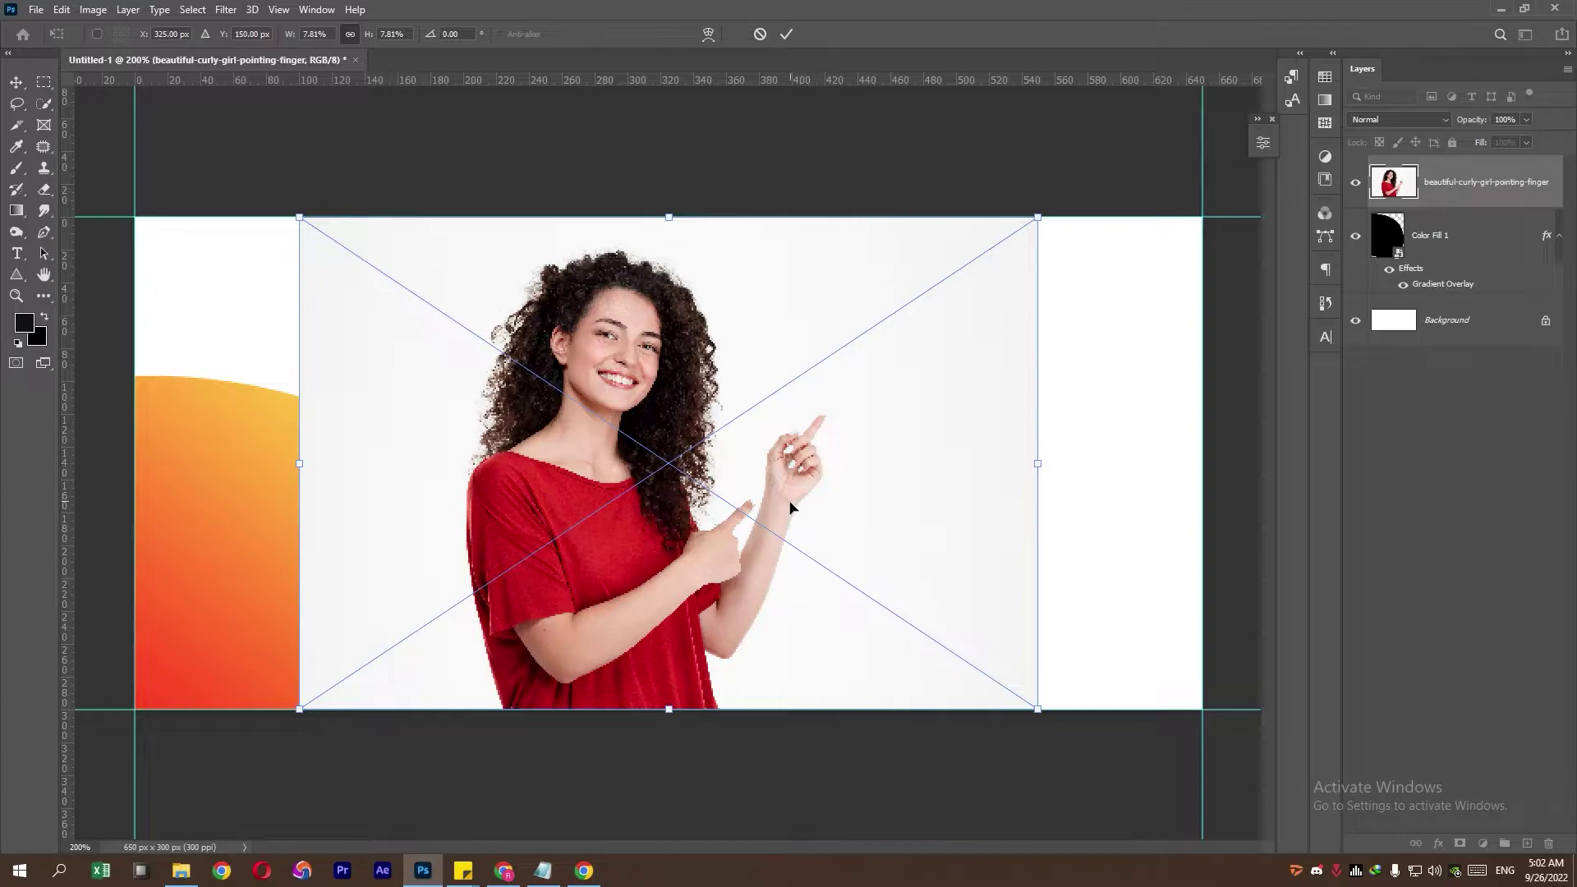
{"action": "left_click_drag", "start_coordinate": [790, 506], "coordinate": [542, 462]}
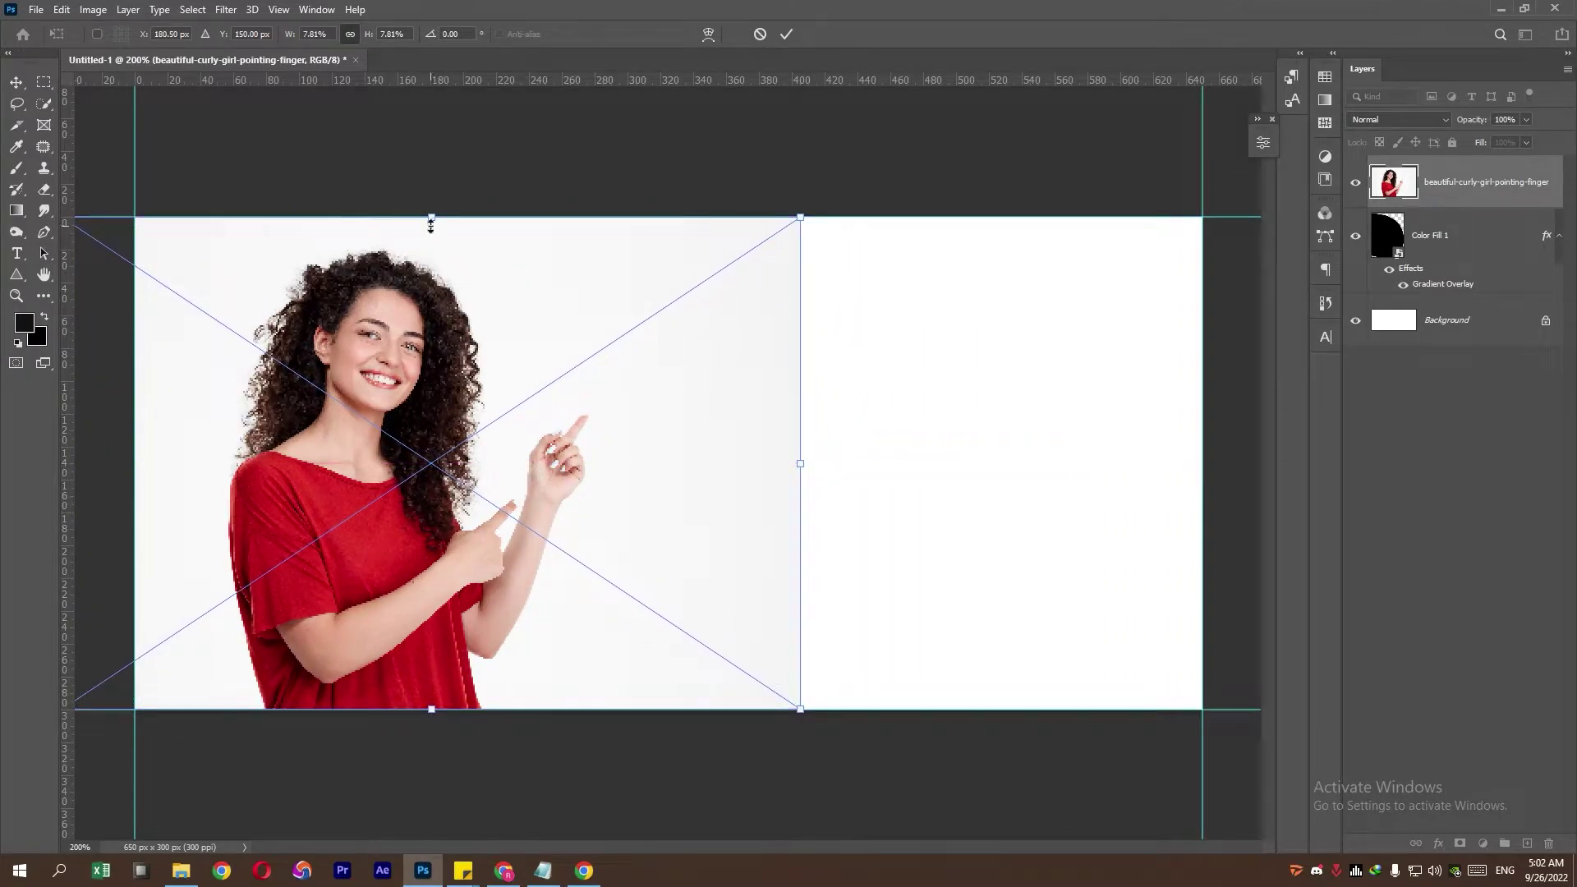
{"action": "left_click_drag", "start_coordinate": [430, 220], "coordinate": [444, 185]}
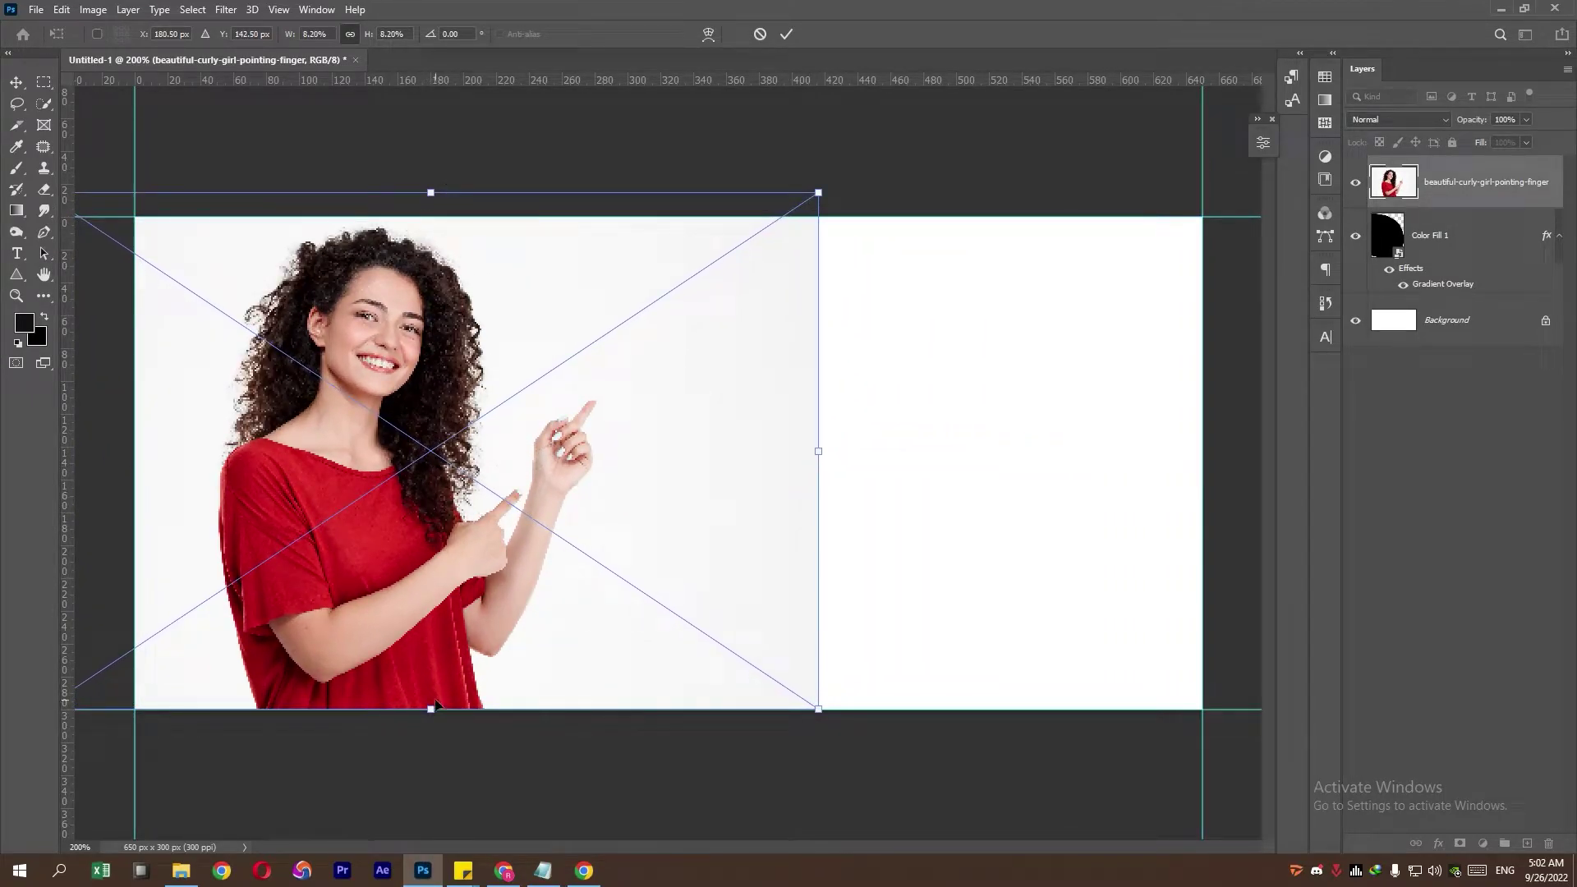
{"action": "left_click_drag", "start_coordinate": [433, 706], "coordinate": [436, 716]}
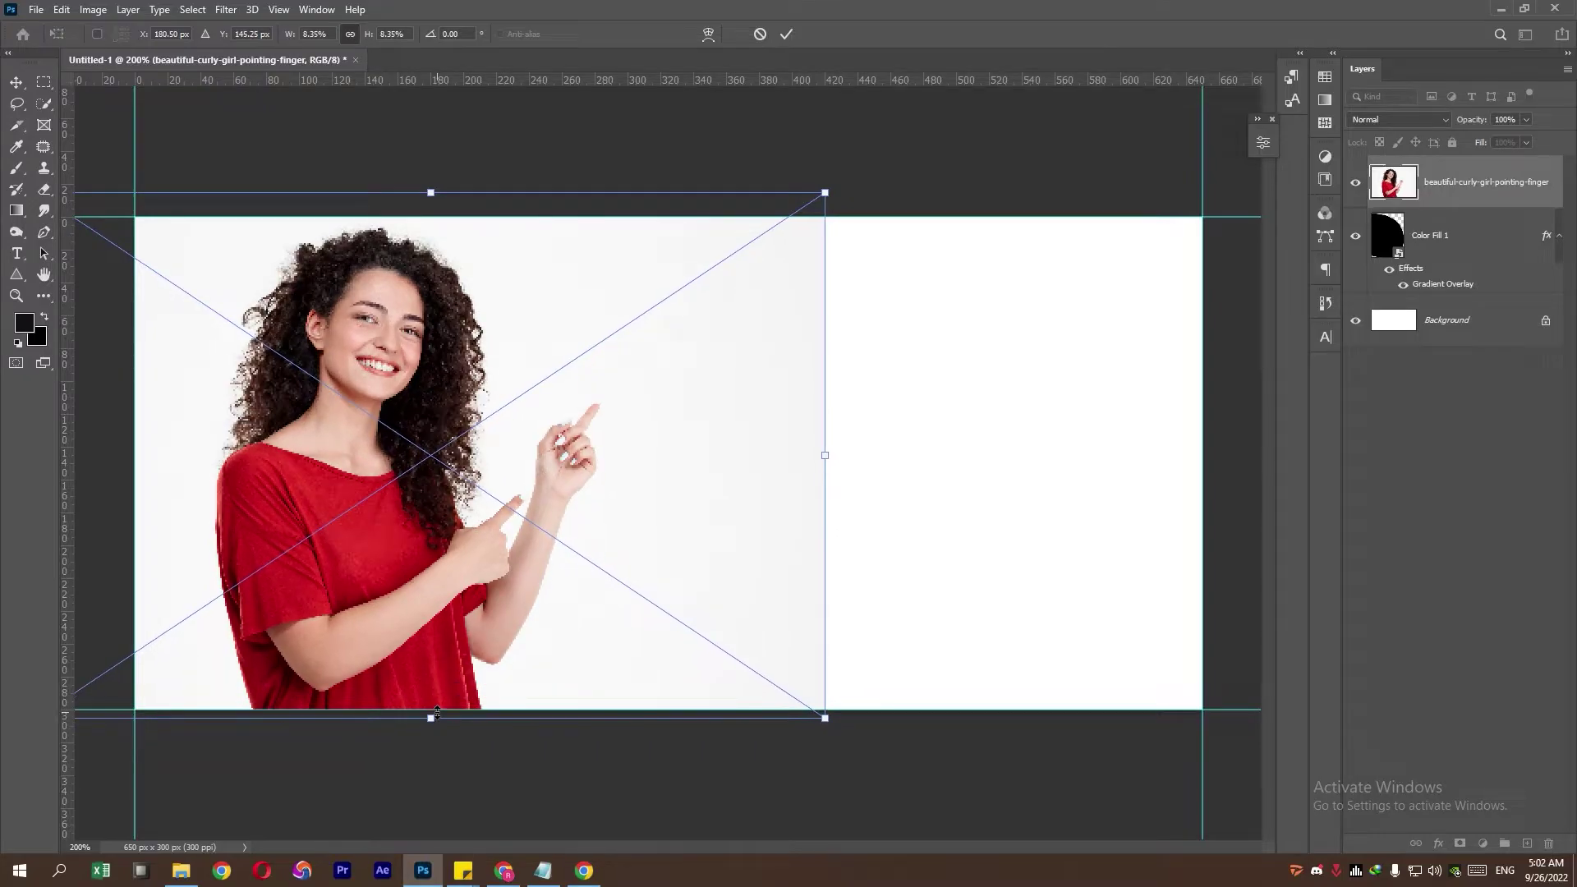
{"action": "key", "text": "Return"}
{"action": "key", "text": "p"}
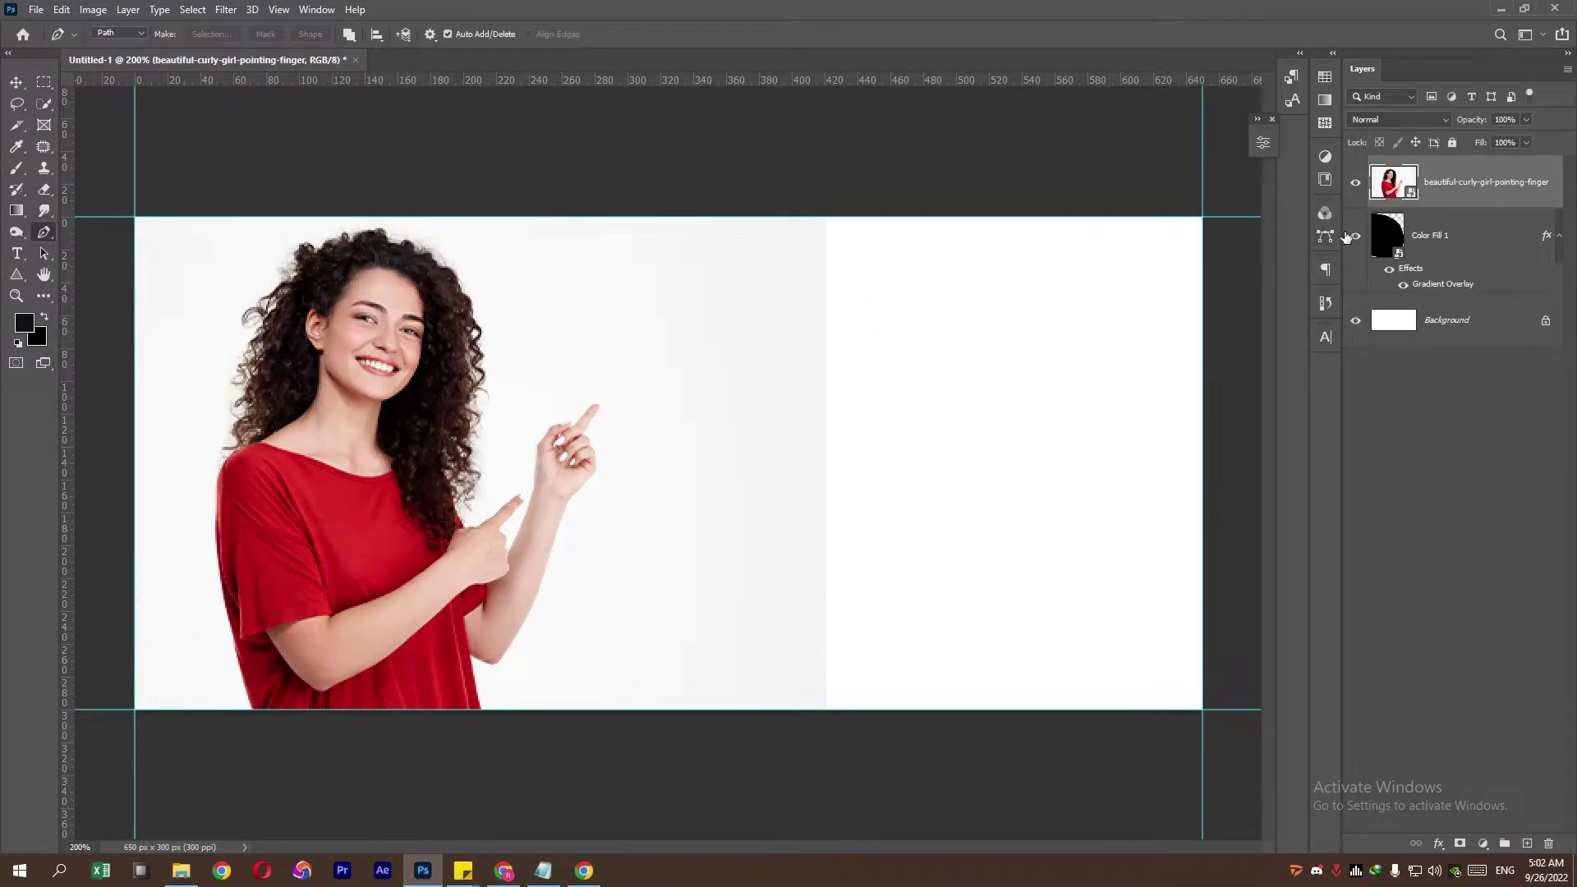
Step: Remove the photo's white background and convert the masked layer to a smart object
{"action": "left_click", "coordinate": [1271, 145]}
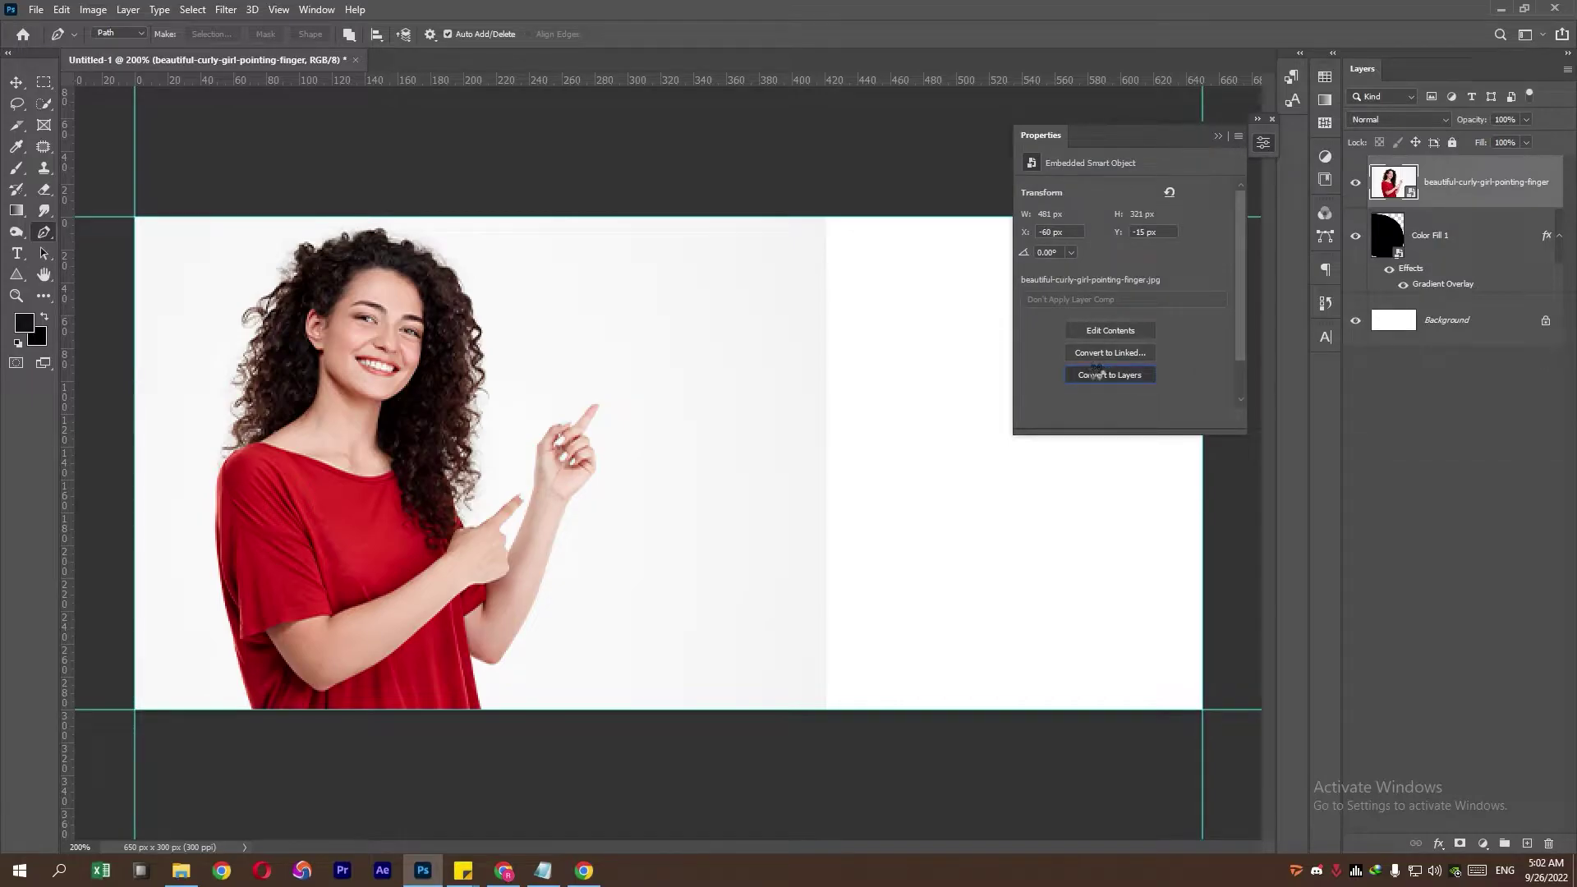
{"action": "left_click", "coordinate": [1100, 396]}
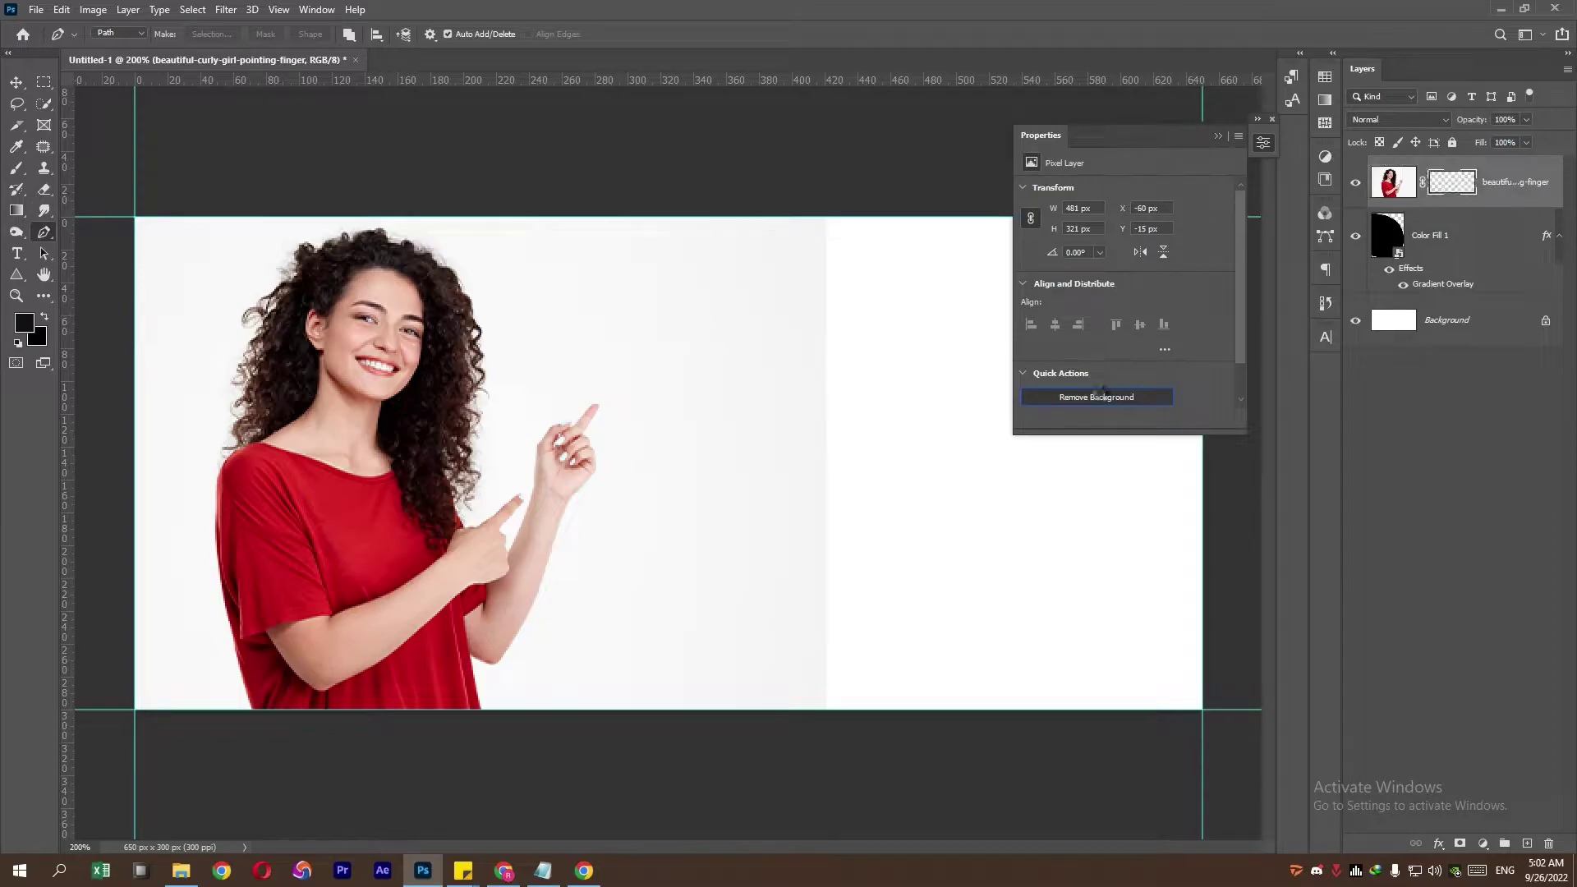
{"action": "left_click", "coordinate": [1229, 137]}
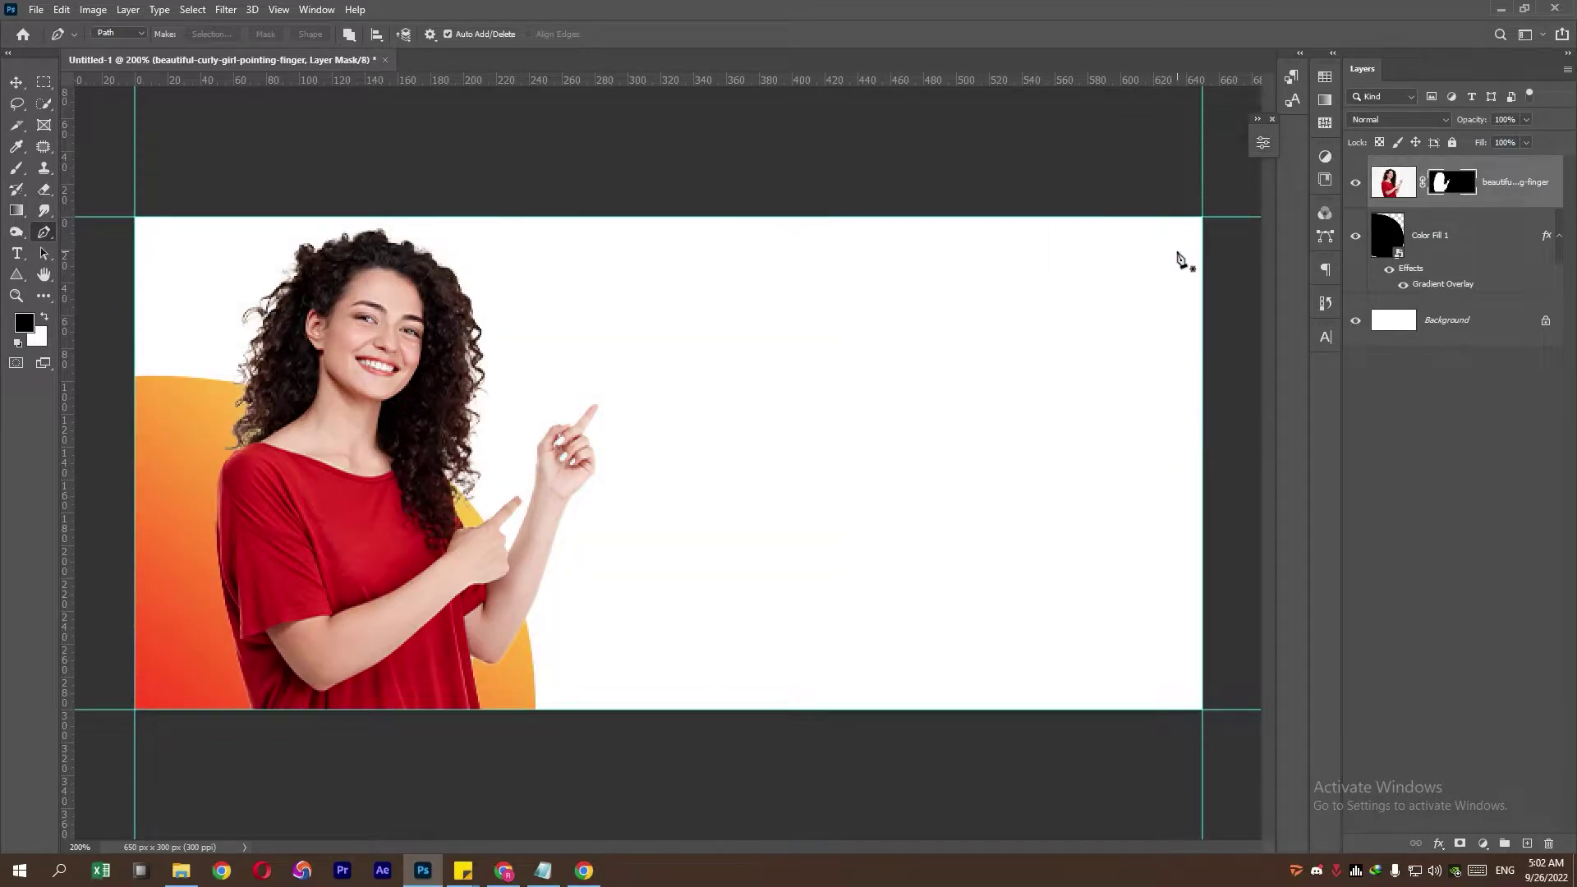
{"action": "left_click", "coordinate": [1394, 181]}
{"action": "key", "text": "v"}
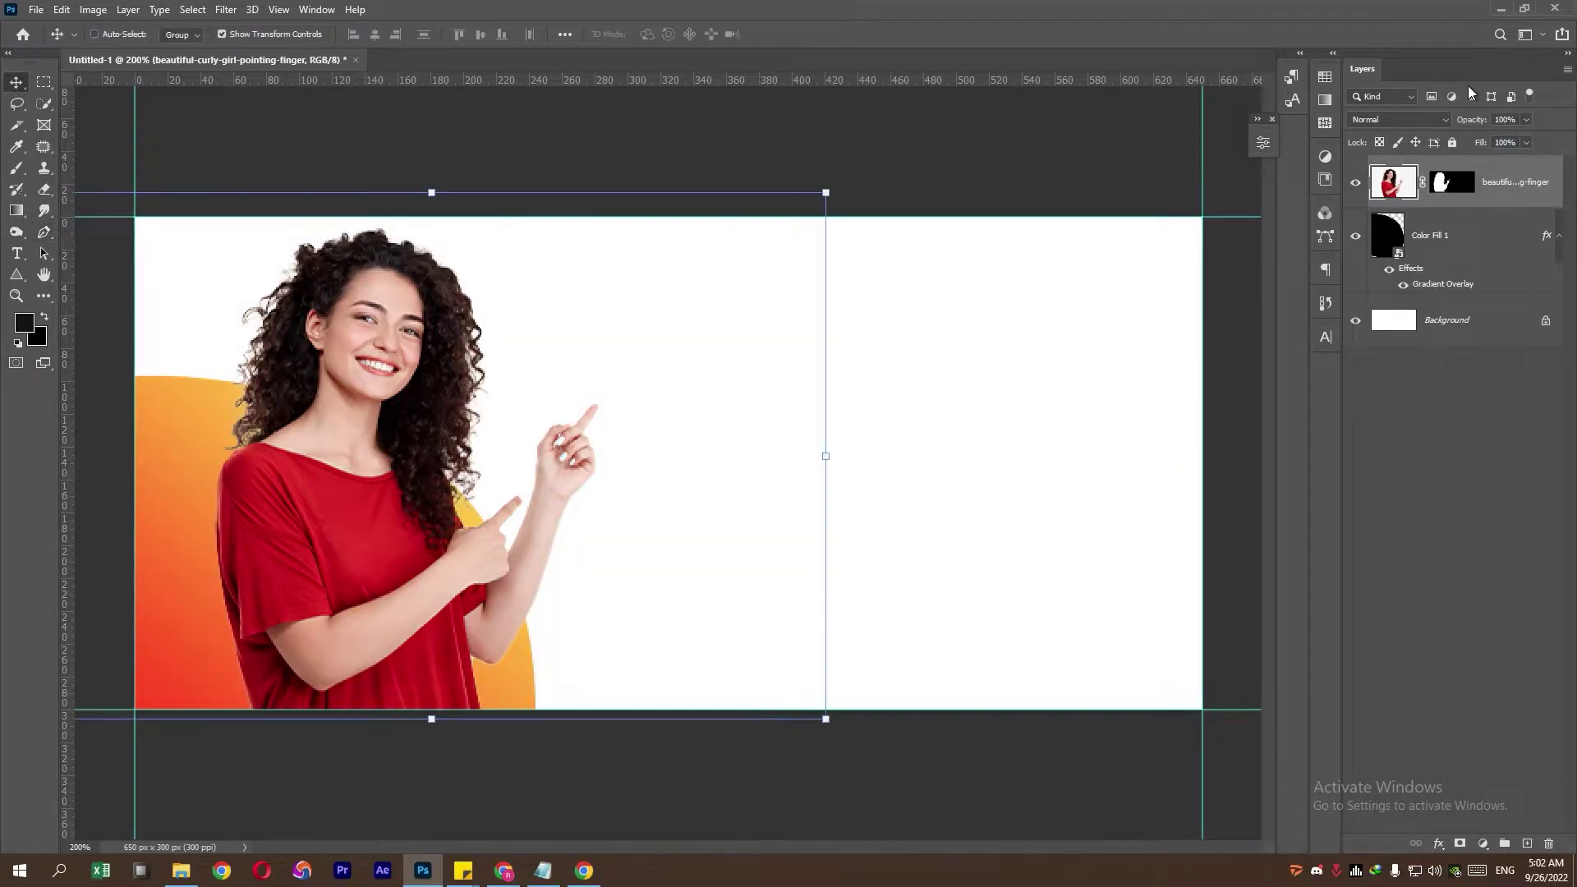
{"action": "right_click", "coordinate": [1503, 194]}
{"action": "left_click", "coordinate": [1355, 387]}
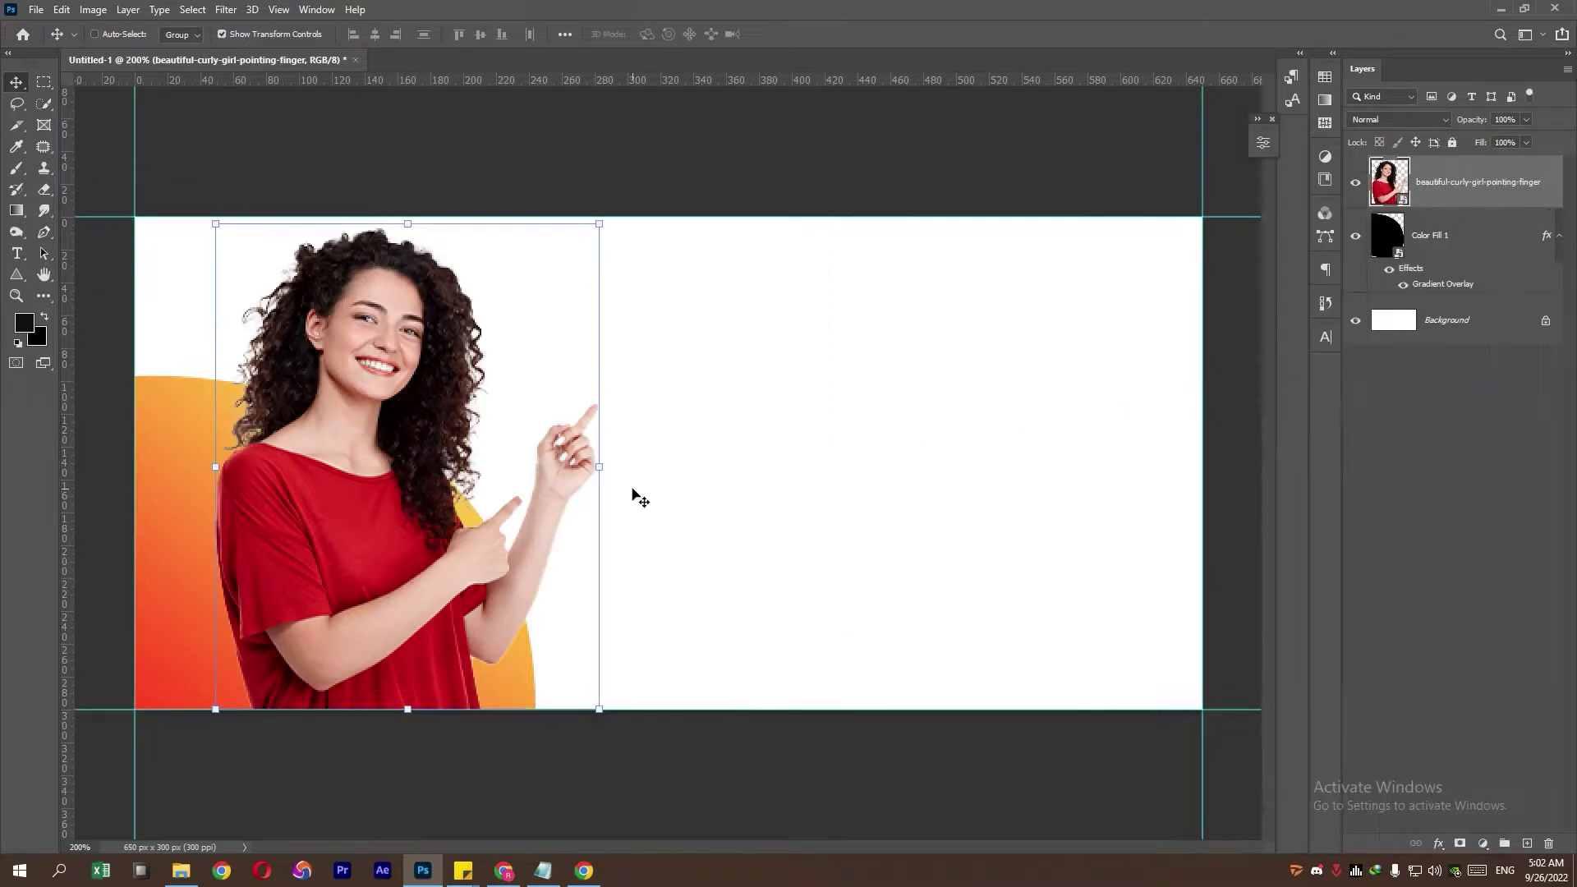
Step: Nudge the photo slightly left, then group it with Color Fill 1 as Group 1
{"action": "left_click", "coordinate": [609, 462]}
{"action": "left_click_drag", "start_coordinate": [517, 482], "coordinate": [484, 486]}
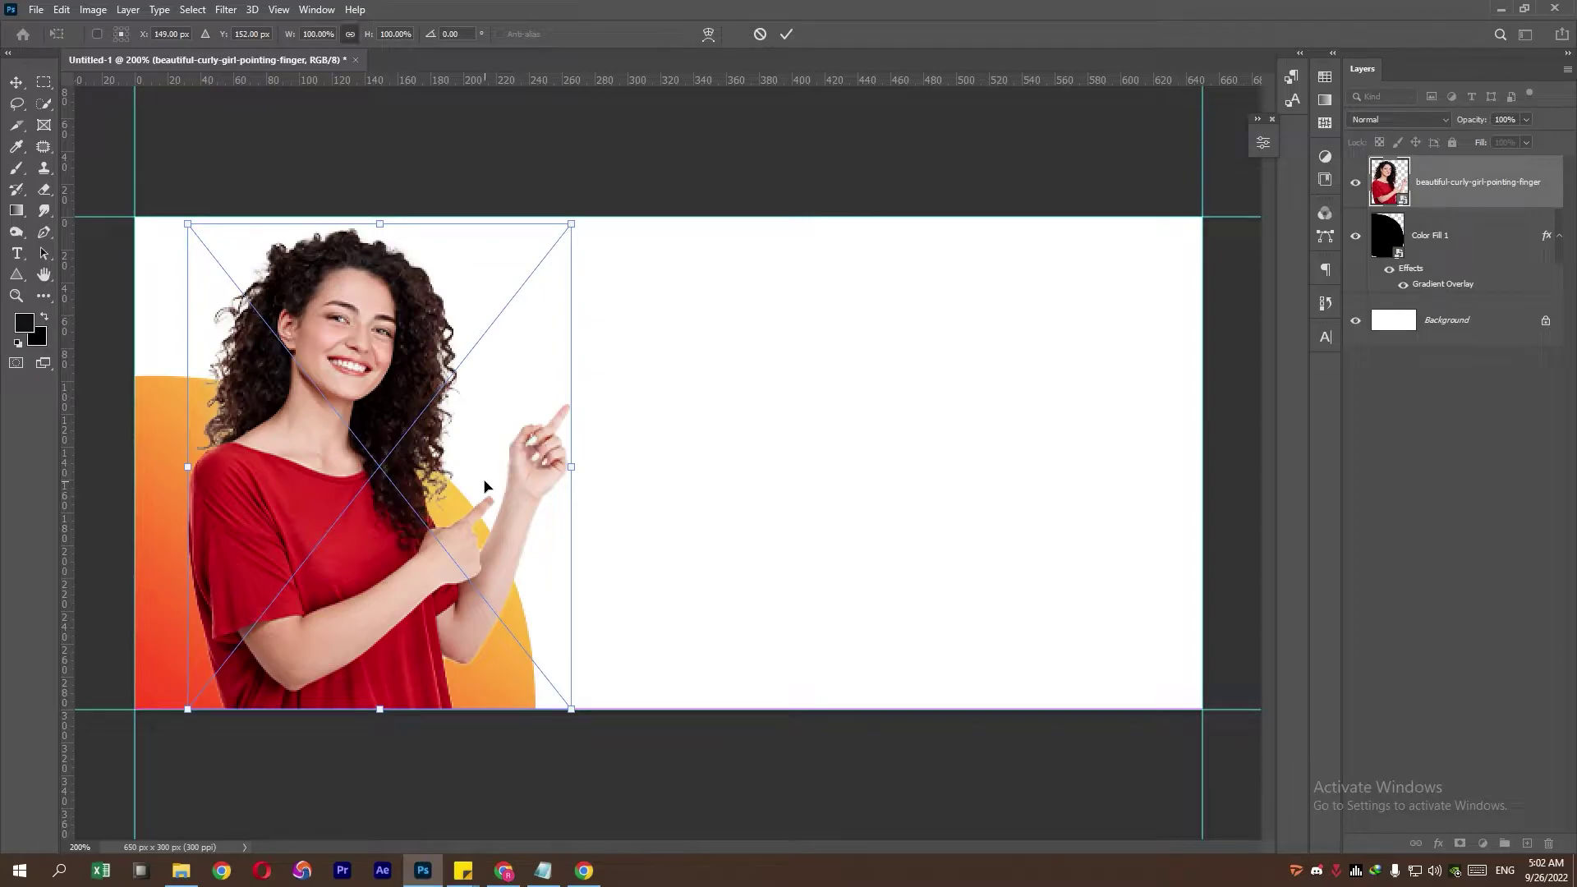
{"action": "key", "text": "Right"}
{"action": "key", "text": "Right"}
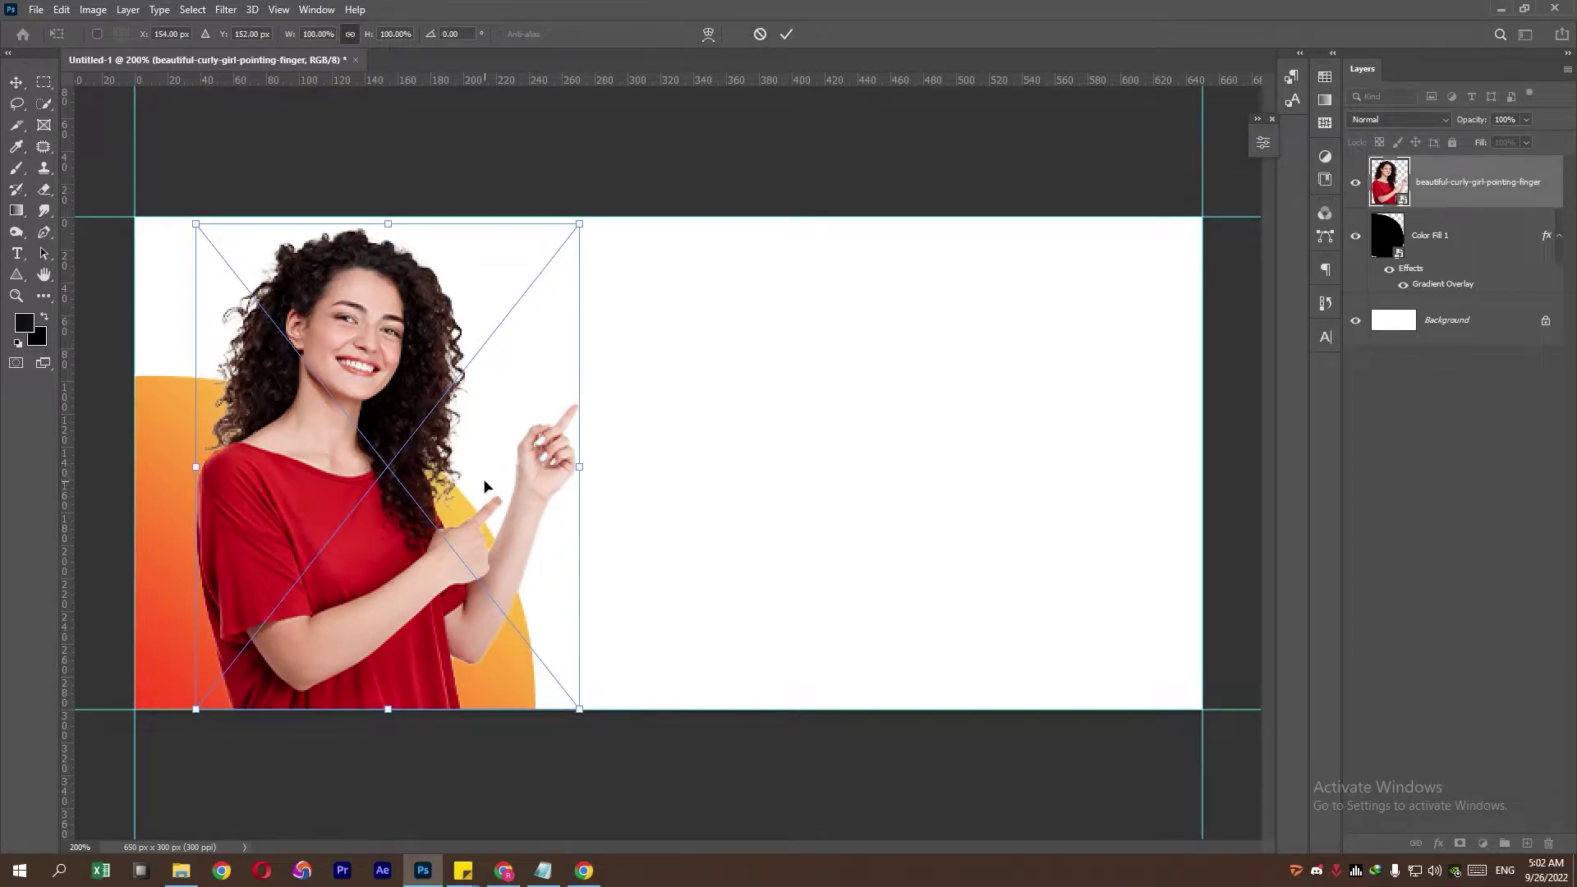
{"action": "key", "text": "Return"}
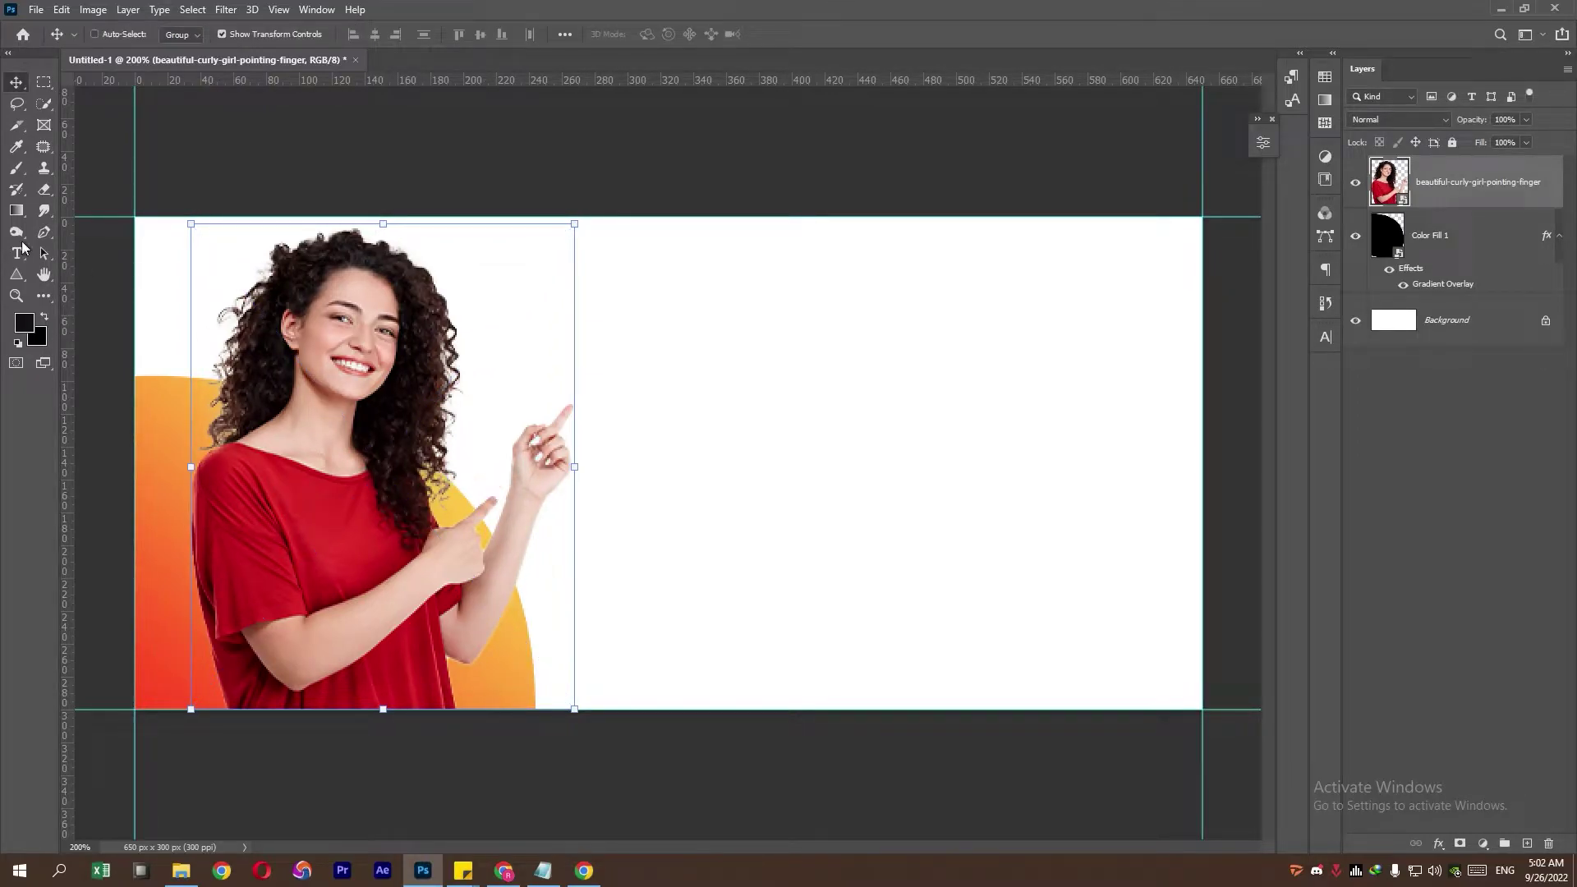
{"action": "left_click", "coordinate": [43, 81]}
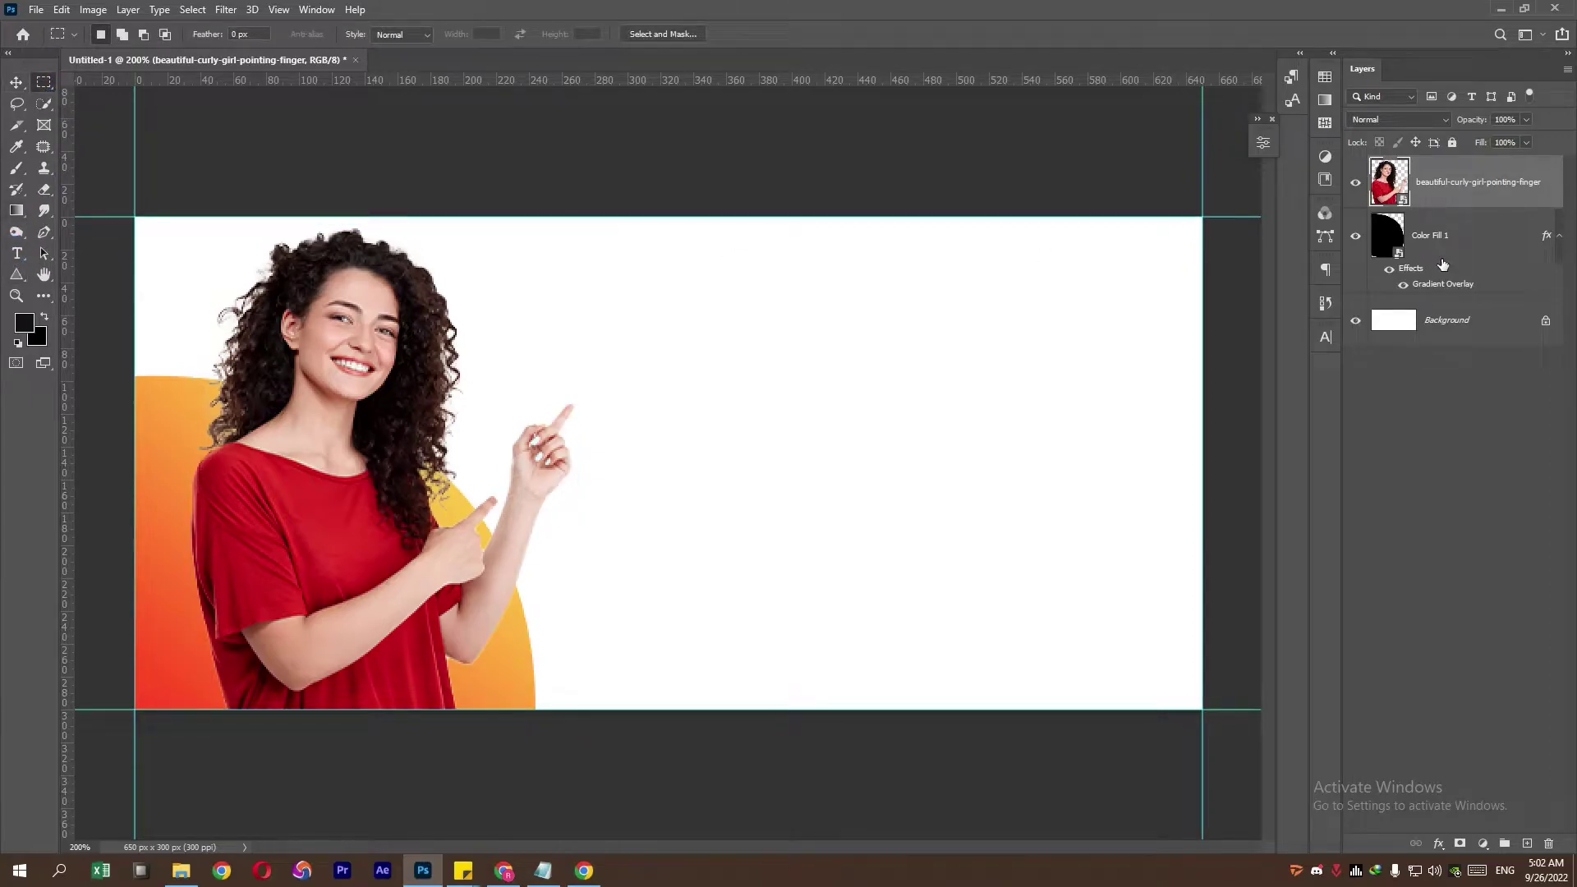
{"action": "left_click", "coordinate": [1488, 249], "text": "shift"}
{"action": "left_click", "coordinate": [1506, 842]}
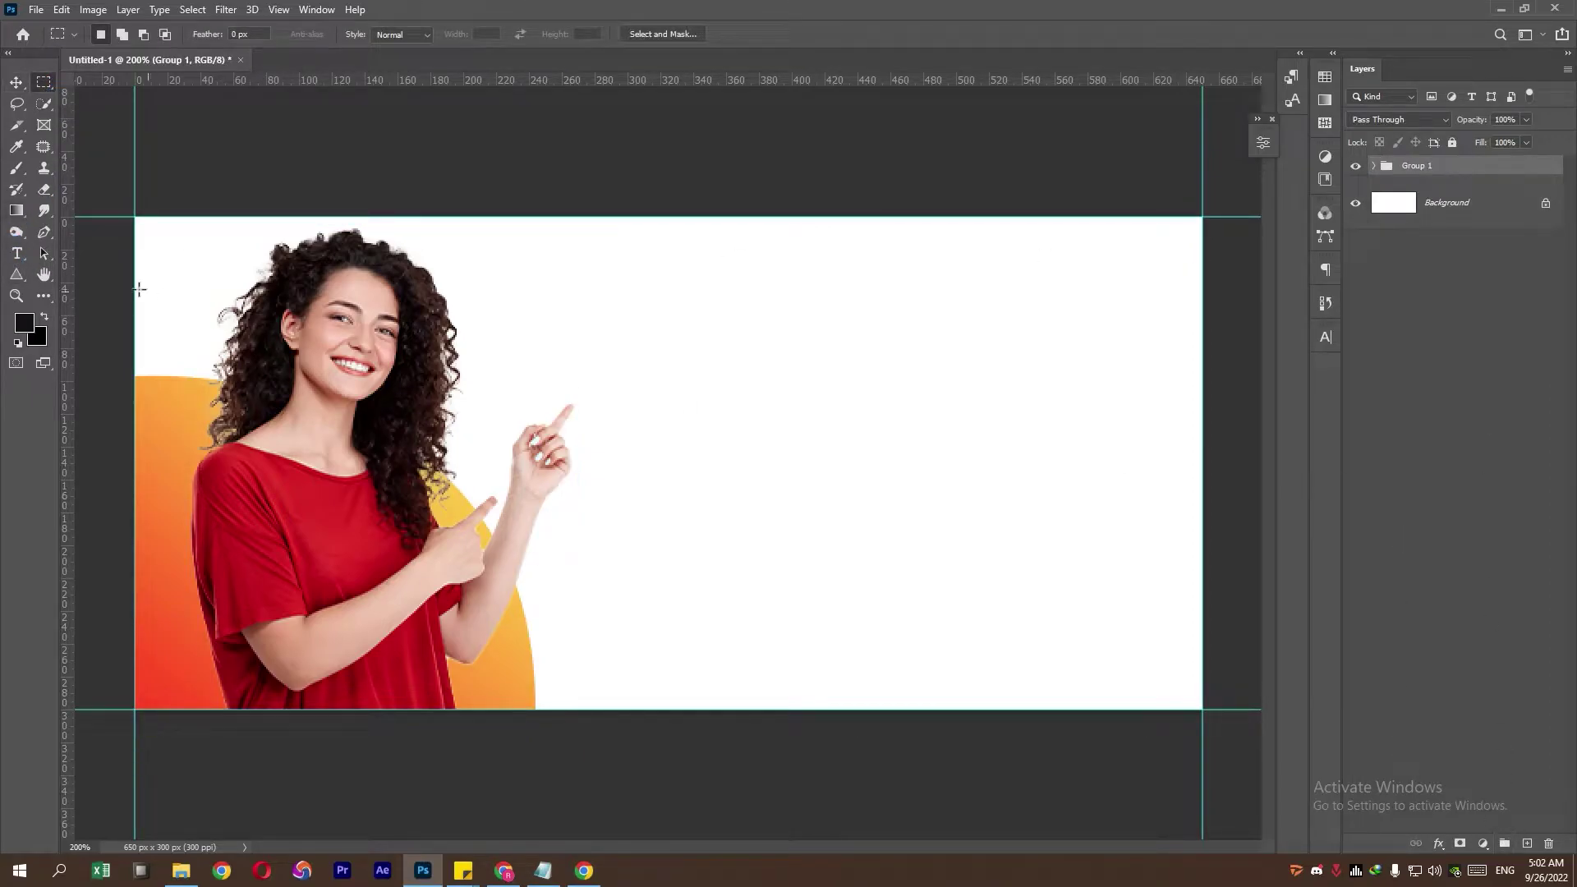
{"action": "left_click", "coordinate": [17, 253]}
Step: Type a 'Hi' text layer near the banner's top centre
{"action": "left_click", "coordinate": [697, 341]}
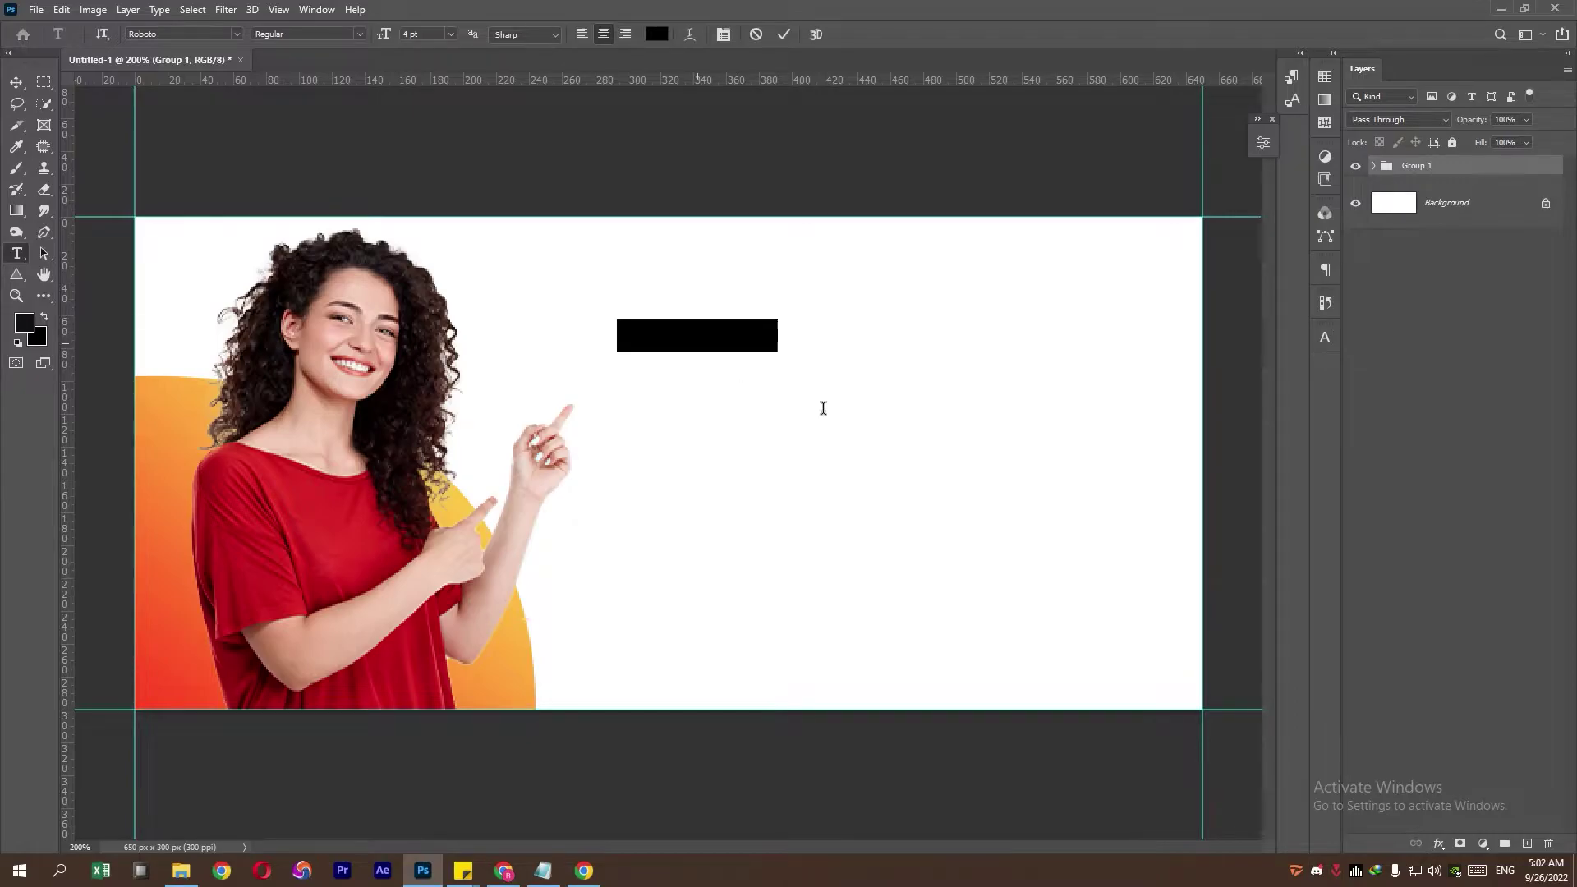
{"action": "type", "text": "Hi"}
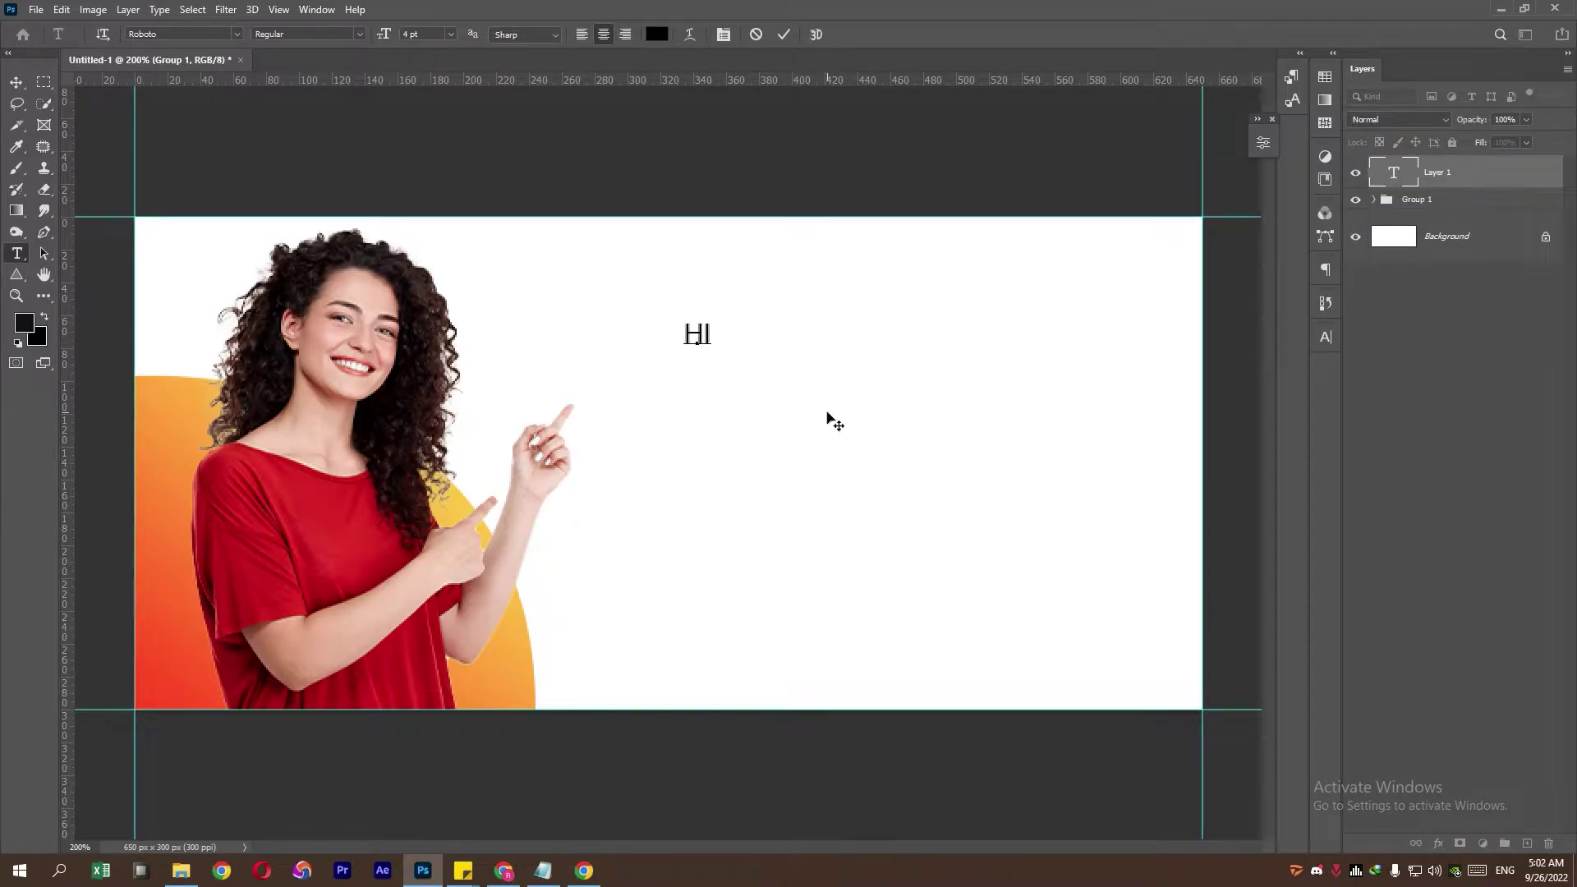
{"action": "key", "text": "BackSpace"}
{"action": "type", "text": "i"}
{"action": "left_click", "coordinate": [17, 82]}
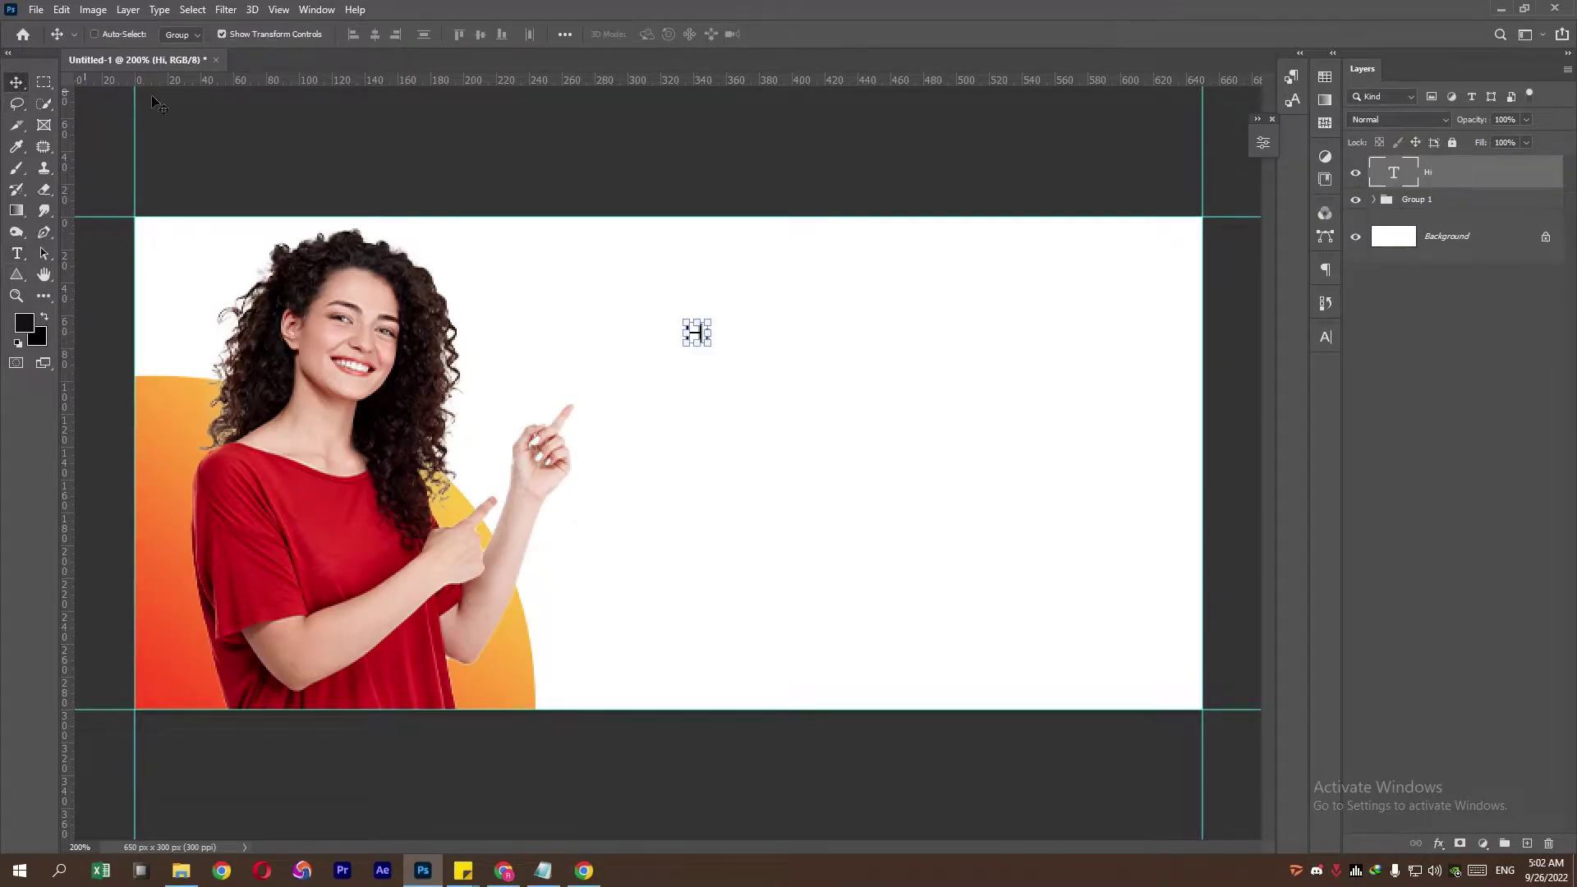
Step: Make the Hi text Bold at 20 pt in the Character panel
{"action": "left_click", "coordinate": [1325, 335]}
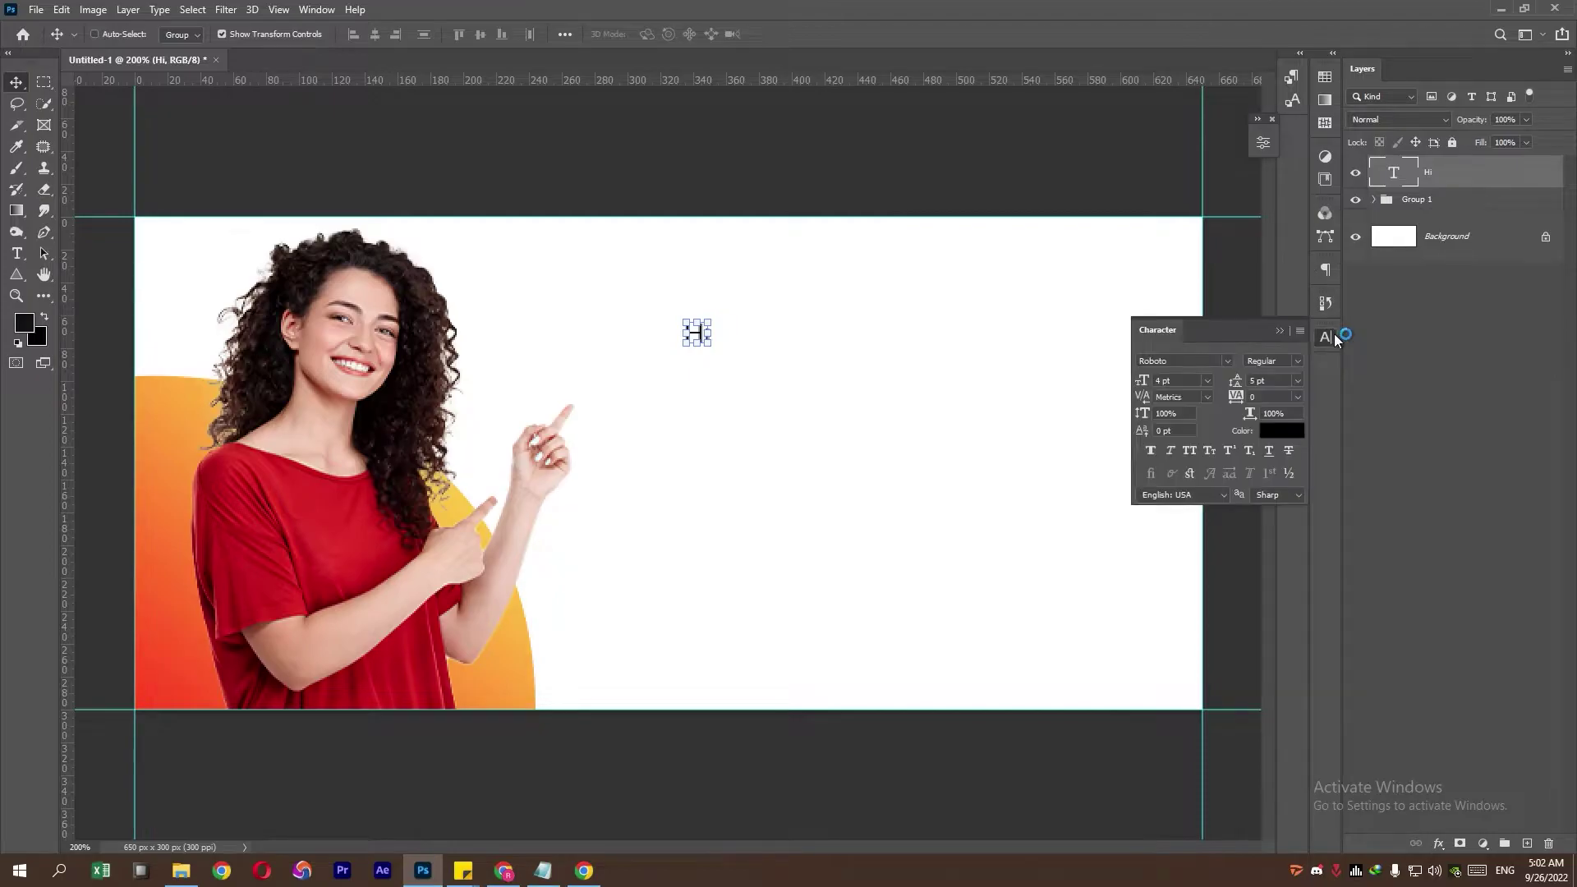
{"action": "left_click", "coordinate": [1240, 361]}
{"action": "left_click", "coordinate": [1286, 483]}
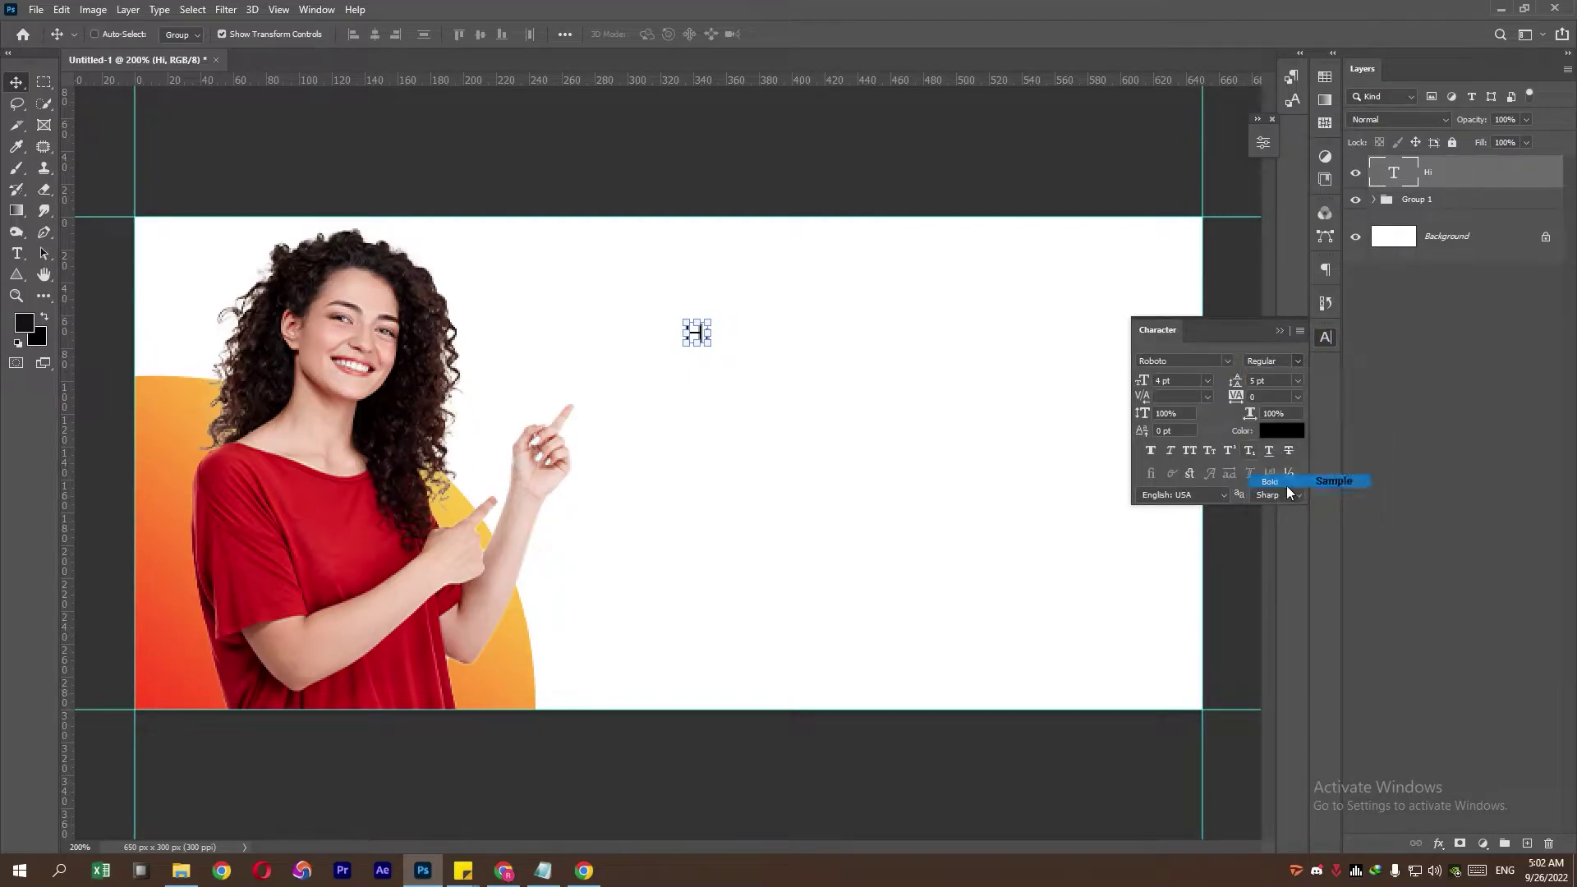
{"action": "left_click", "coordinate": [1181, 380]}
{"action": "key", "text": "Up"}
{"action": "key", "text": "Up"}
{"action": "key", "text": "Up"}
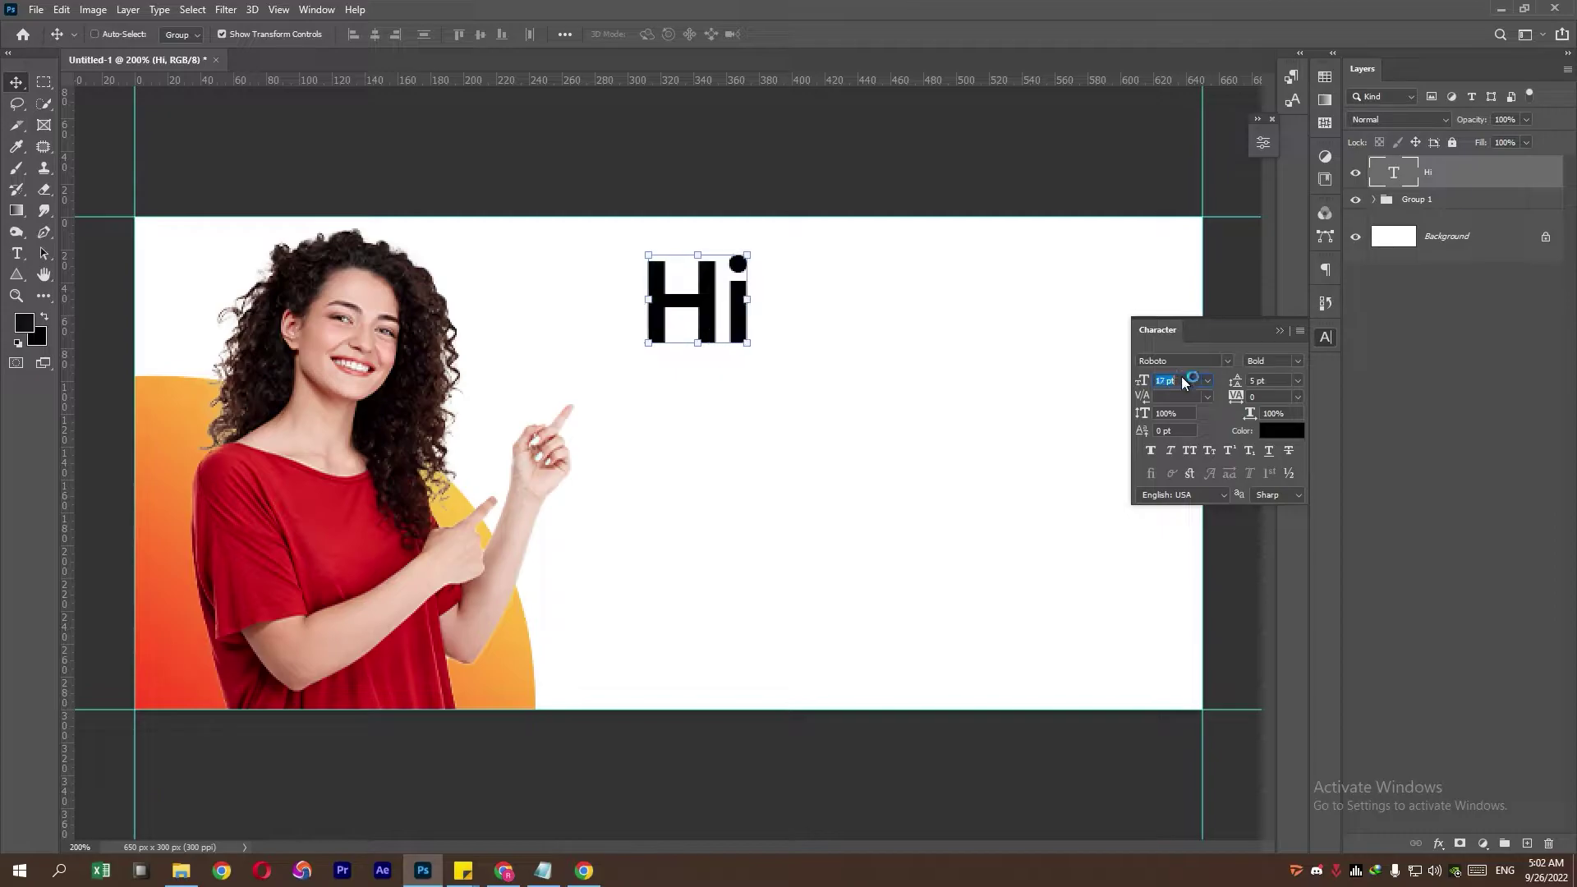
{"action": "key", "text": "Up"}
{"action": "key", "text": "Up"}
{"action": "key", "text": "Up"}
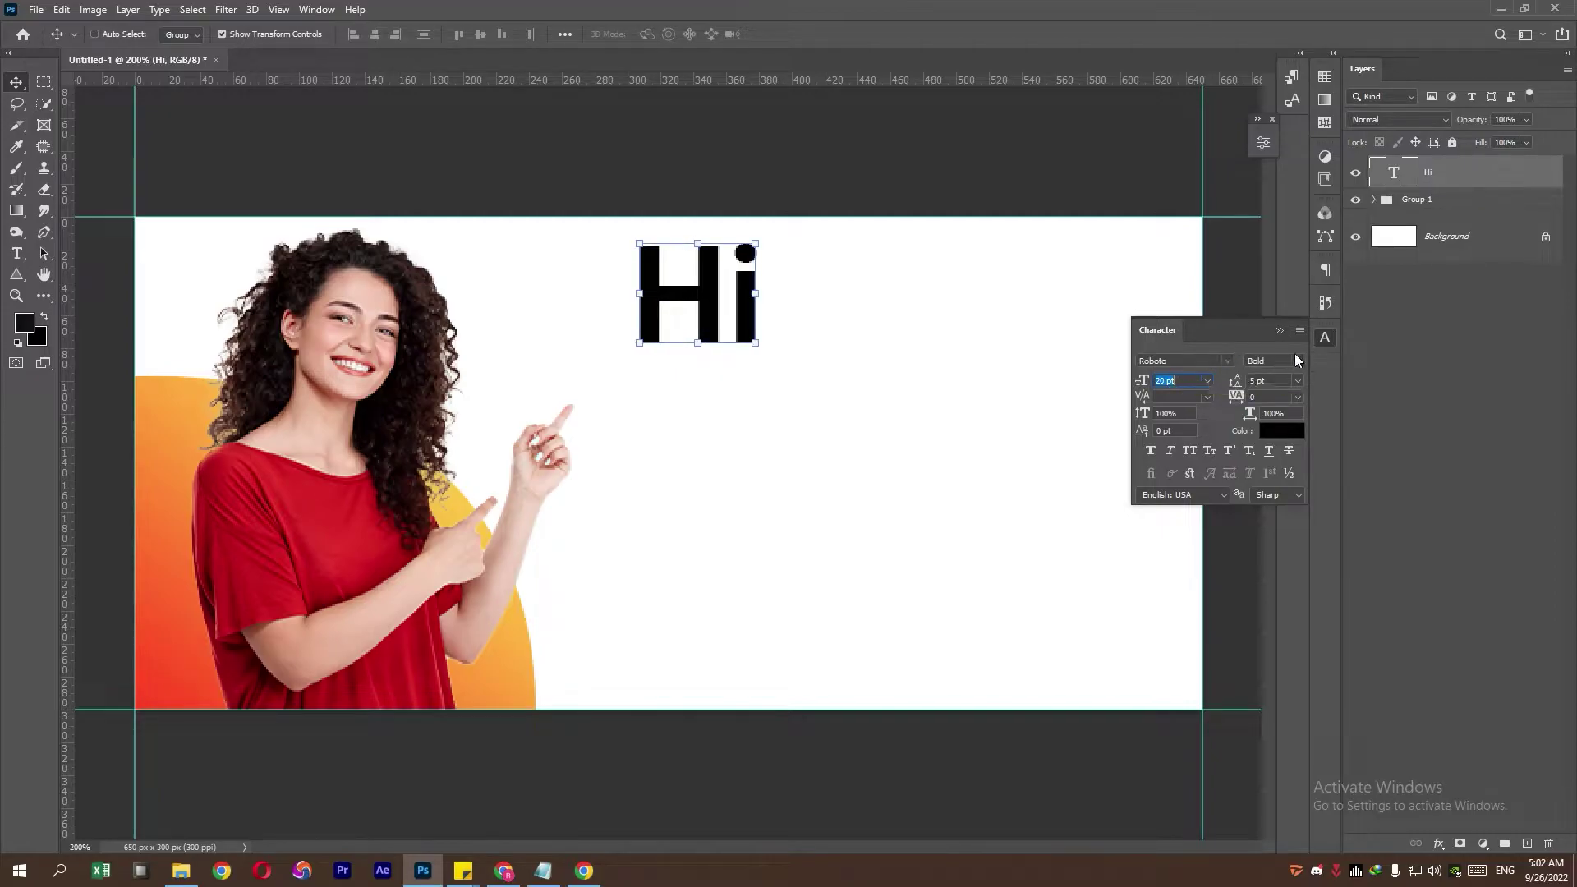
{"action": "left_click", "coordinate": [1286, 330]}
Step: Free-transform the Hi heading slightly down and right into position and commit it
{"action": "key", "text": "ctrl+t"}
{"action": "left_click_drag", "start_coordinate": [731, 309], "coordinate": [741, 330]}
{"action": "key", "text": "Return"}
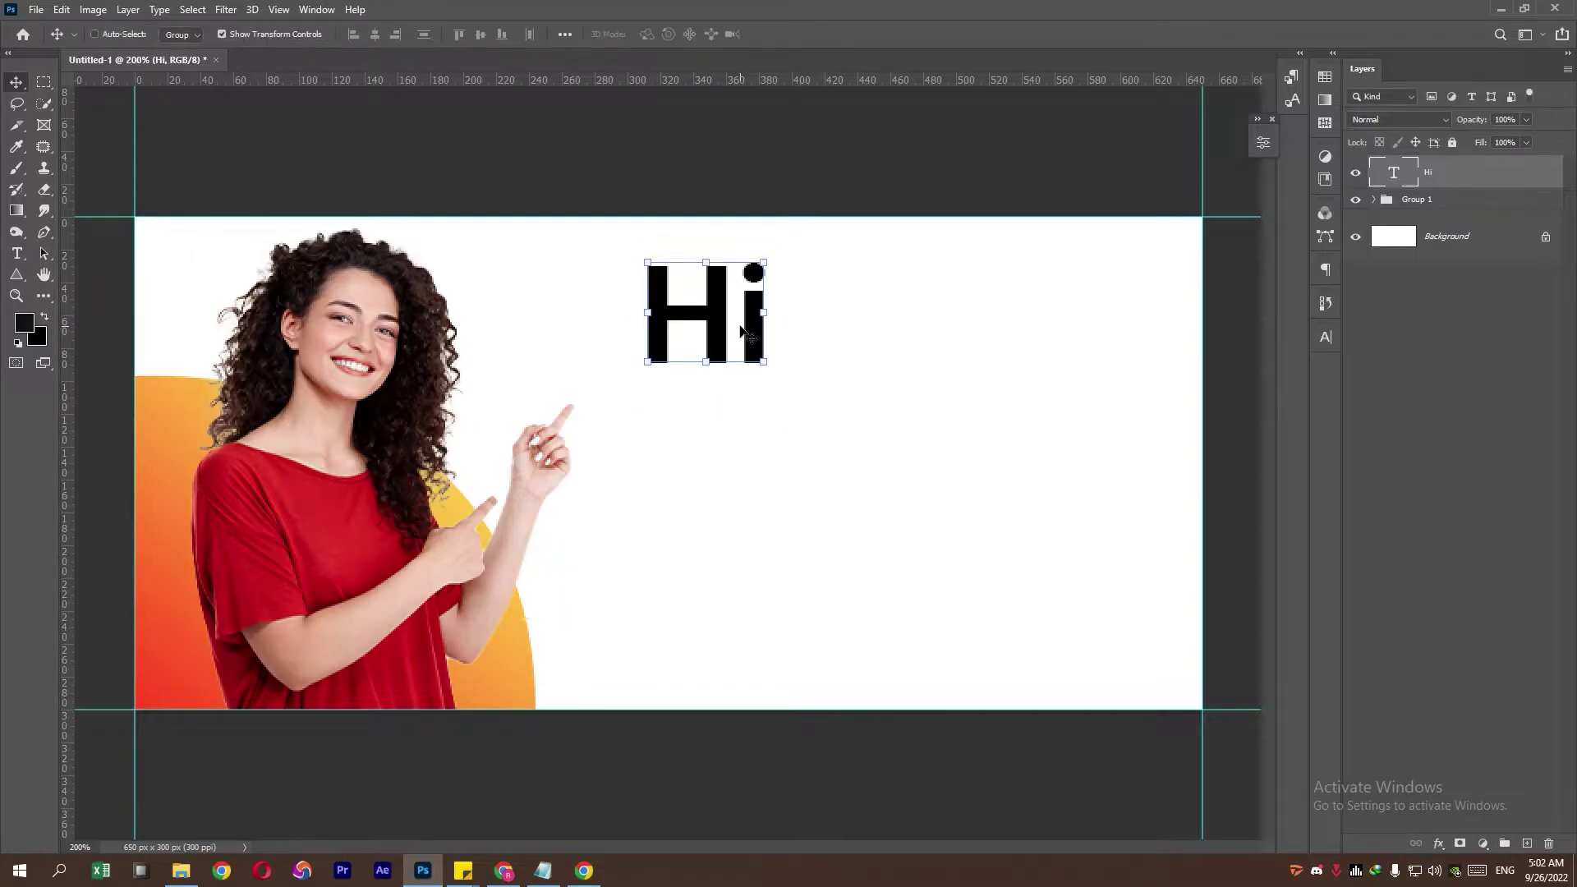
{"action": "left_click", "coordinate": [17, 253]}
Step: Start a new text layer right of Hi and set its size to 8 pt
{"action": "left_click", "coordinate": [882, 337]}
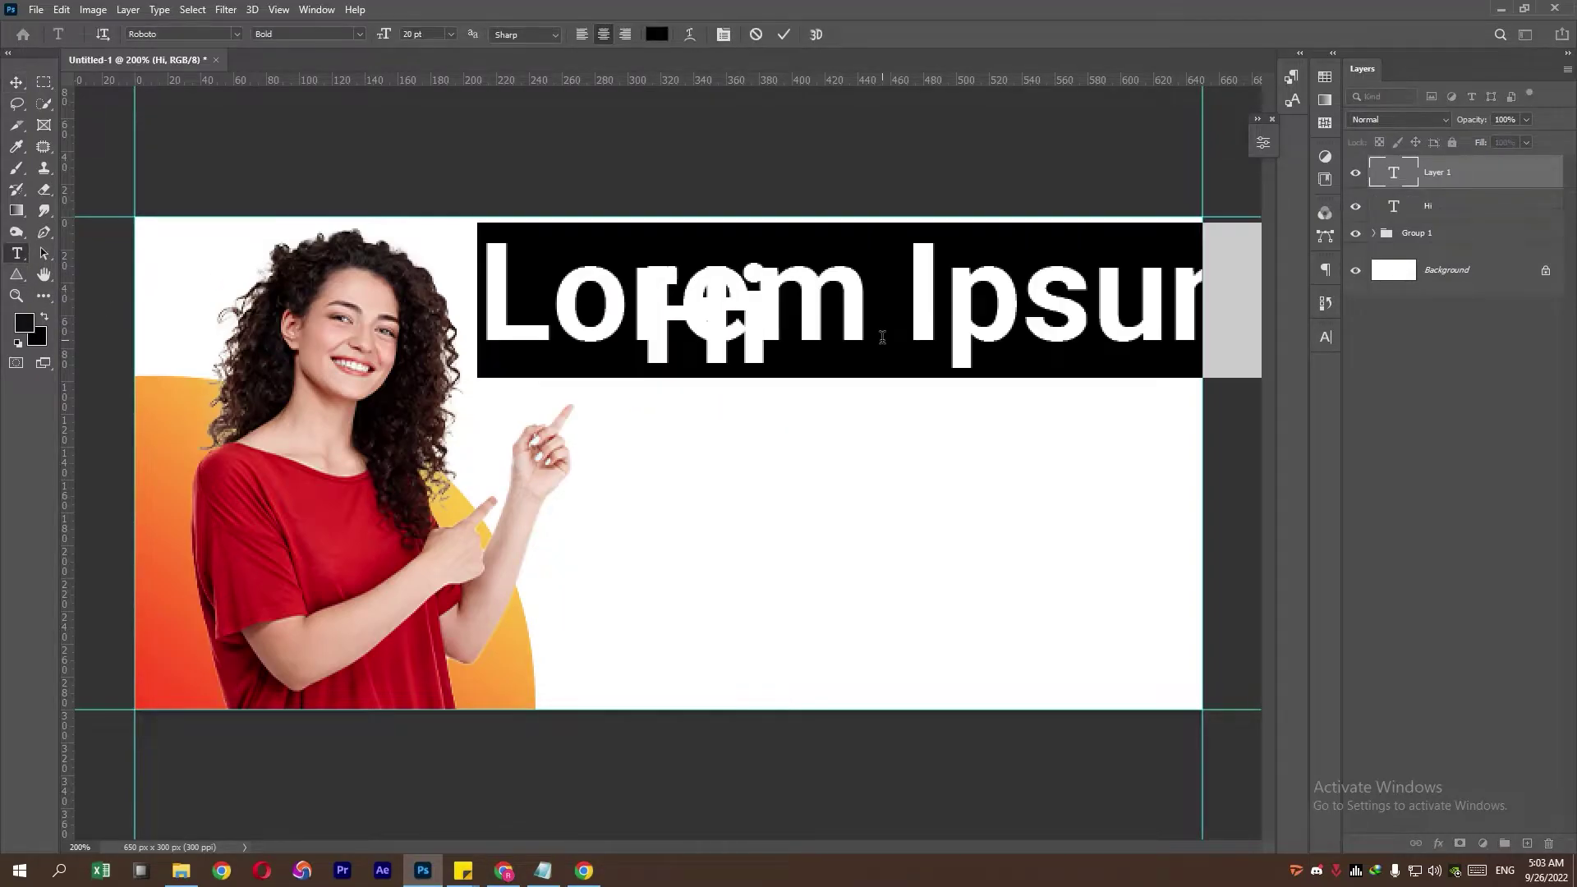
{"action": "left_click", "coordinate": [1324, 337]}
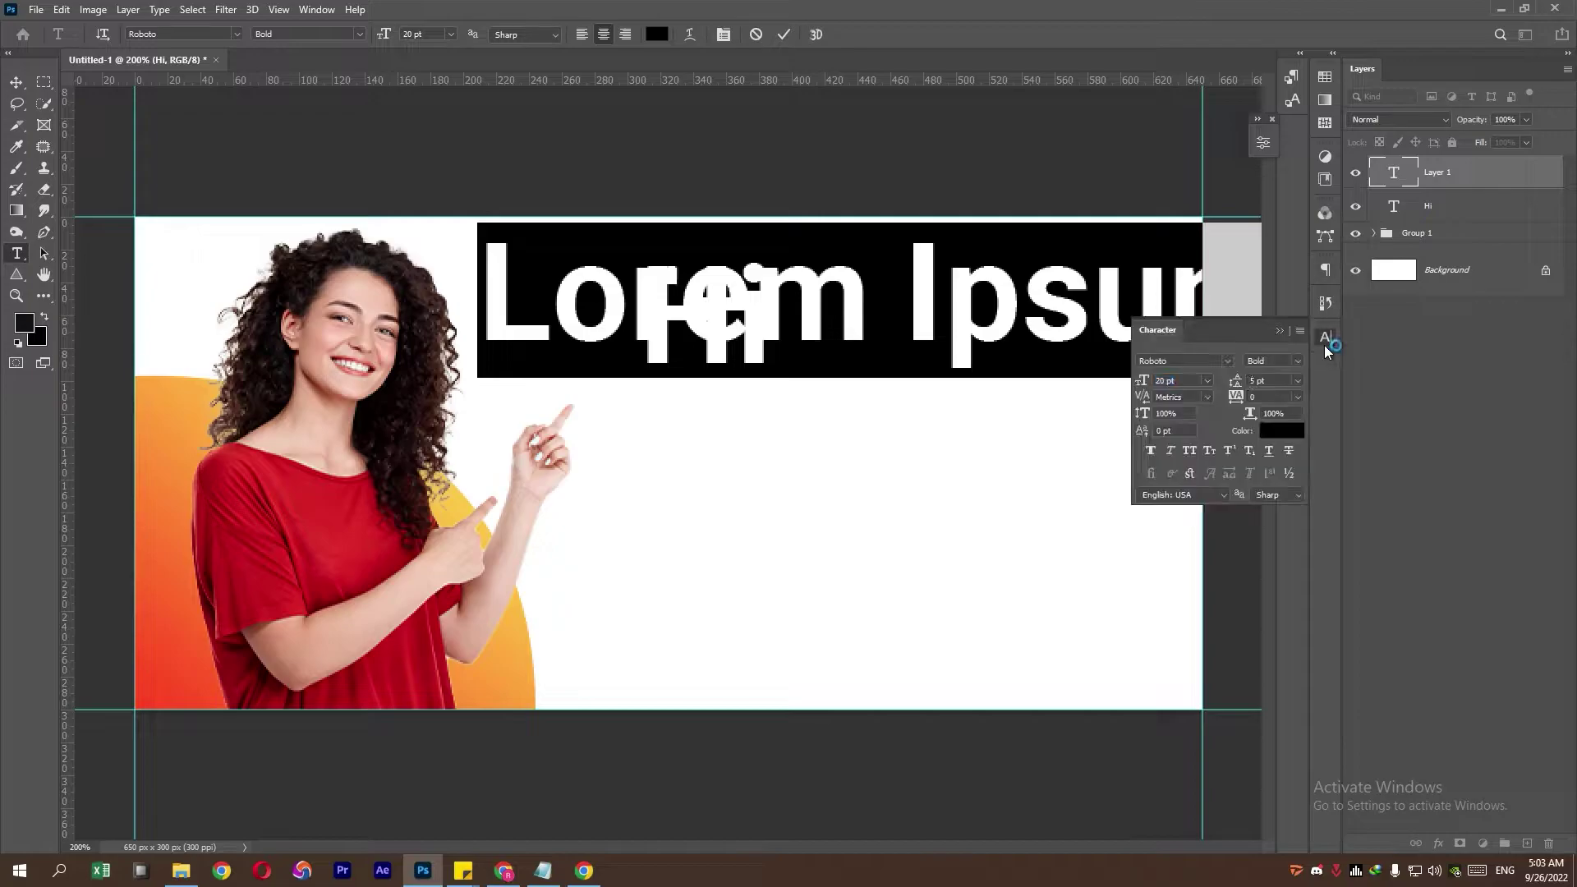
{"action": "scroll", "coordinate": [1171, 386], "scroll_direction": "down", "scroll_amount": 1}
{"action": "scroll", "coordinate": [1170, 386], "scroll_direction": "down", "scroll_amount": 7}
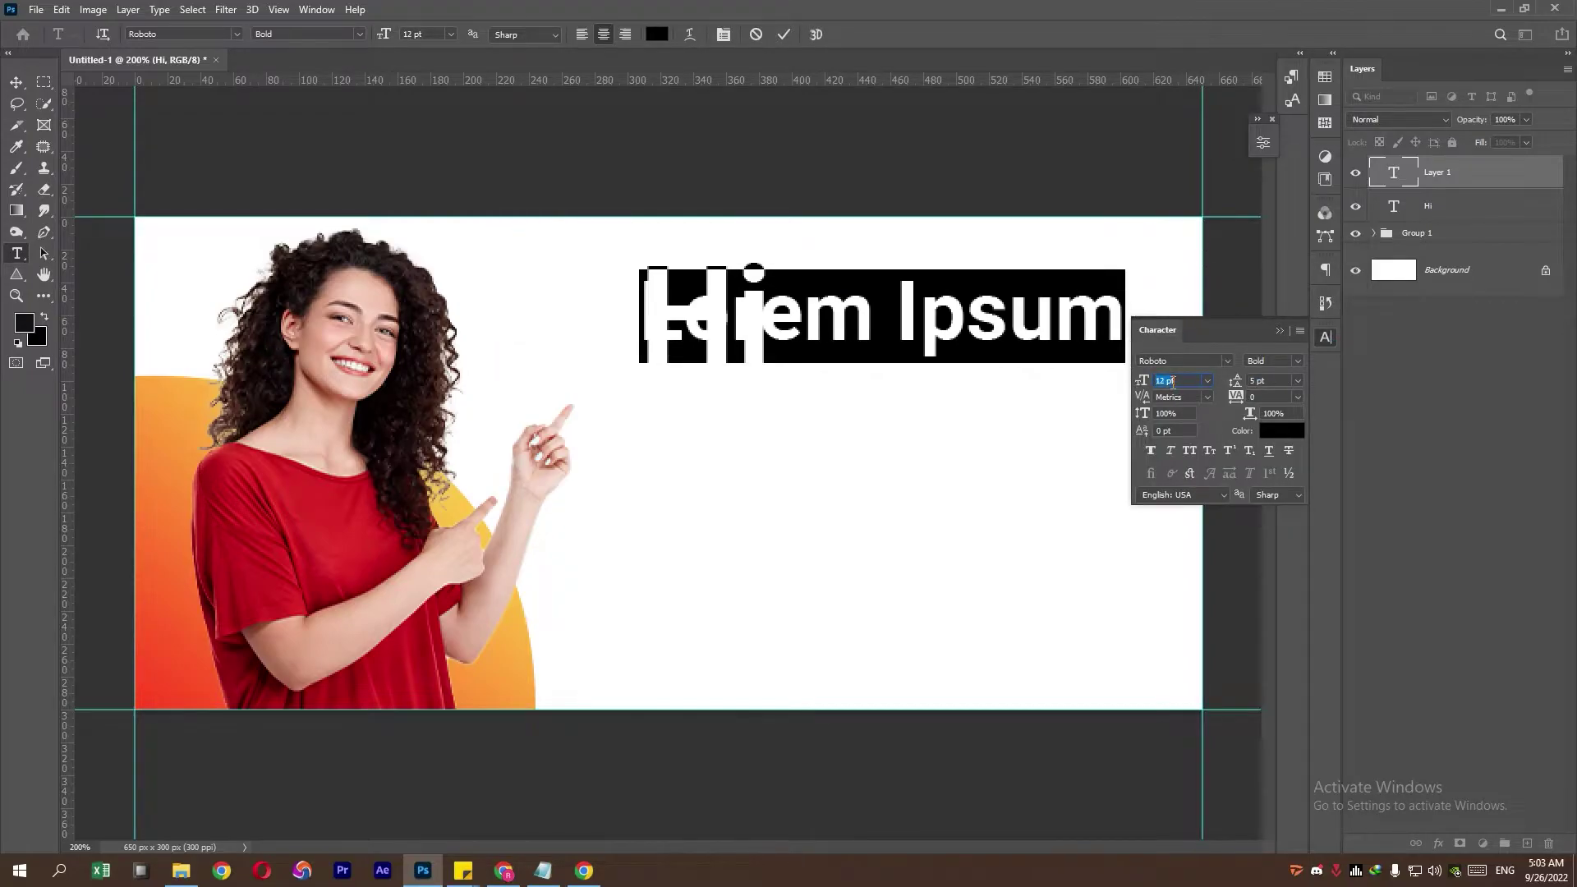
{"action": "scroll", "coordinate": [1173, 382], "scroll_direction": "down", "scroll_amount": 5}
{"action": "scroll", "coordinate": [1173, 383], "scroll_direction": "up", "scroll_amount": 1}
{"action": "type", "text": "8"}
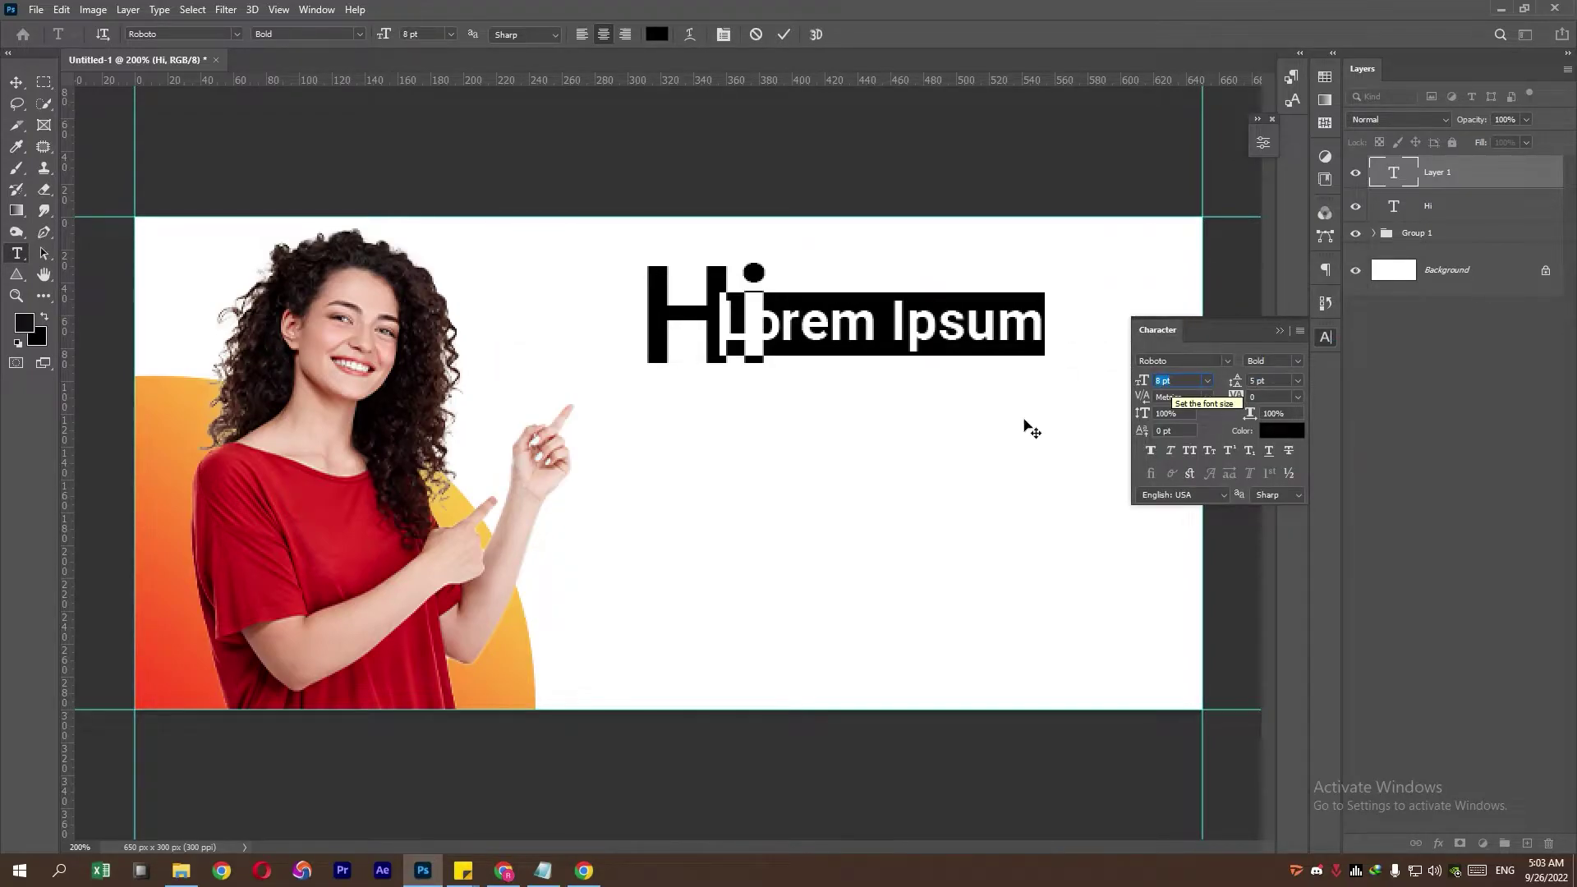
Step: Paste the contact's full name from Notepad over the placeholder and move it beside Hi
{"action": "left_click", "coordinate": [543, 871]}
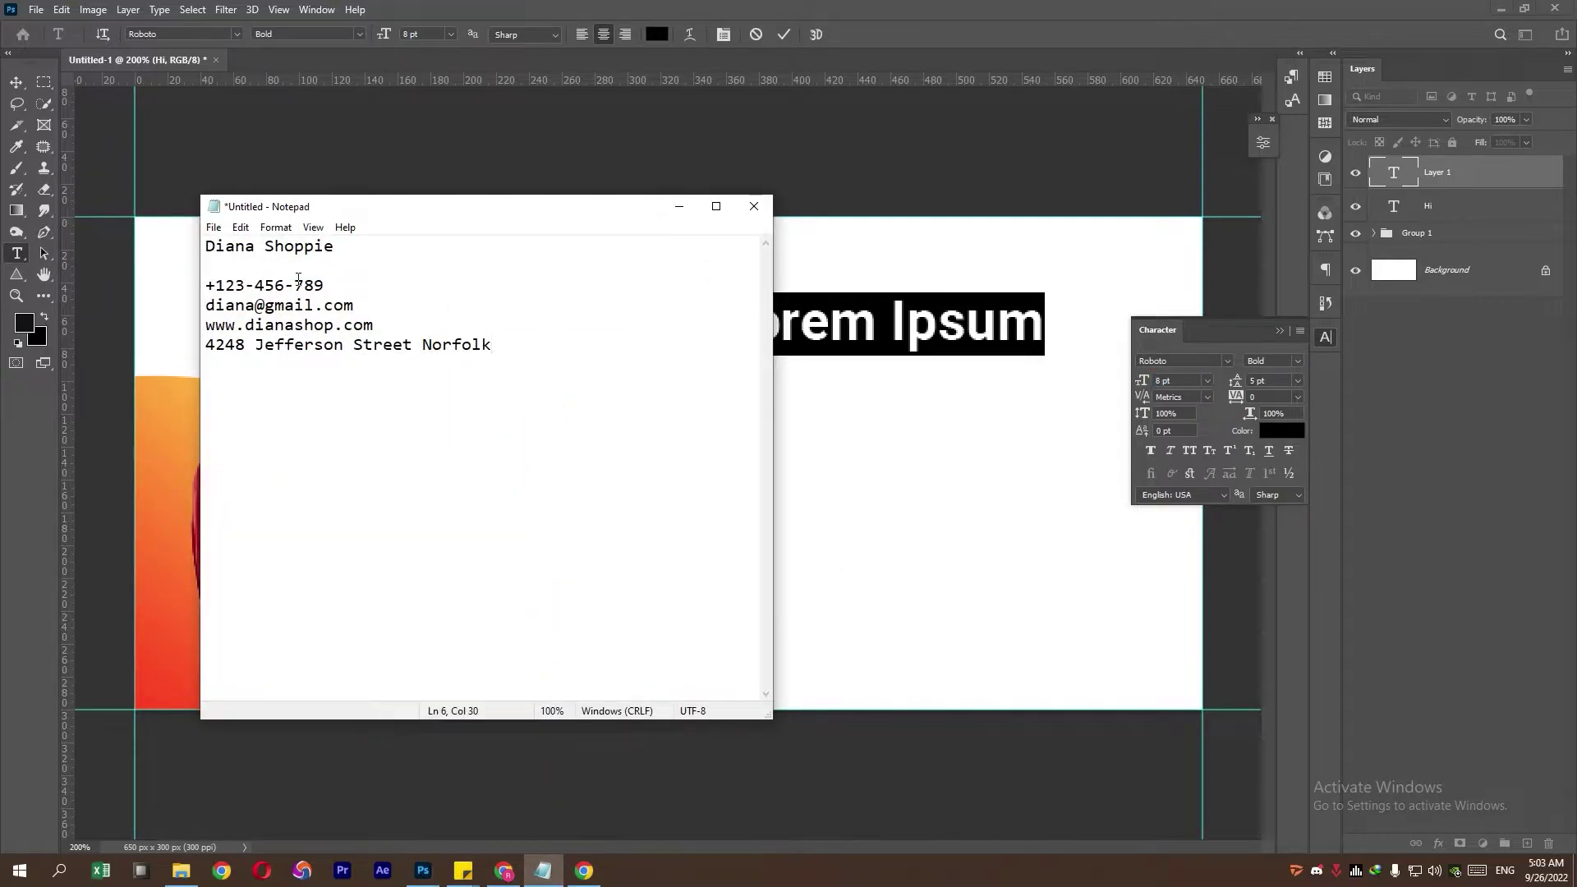
{"action": "left_click_drag", "start_coordinate": [343, 244], "coordinate": [149, 257]}
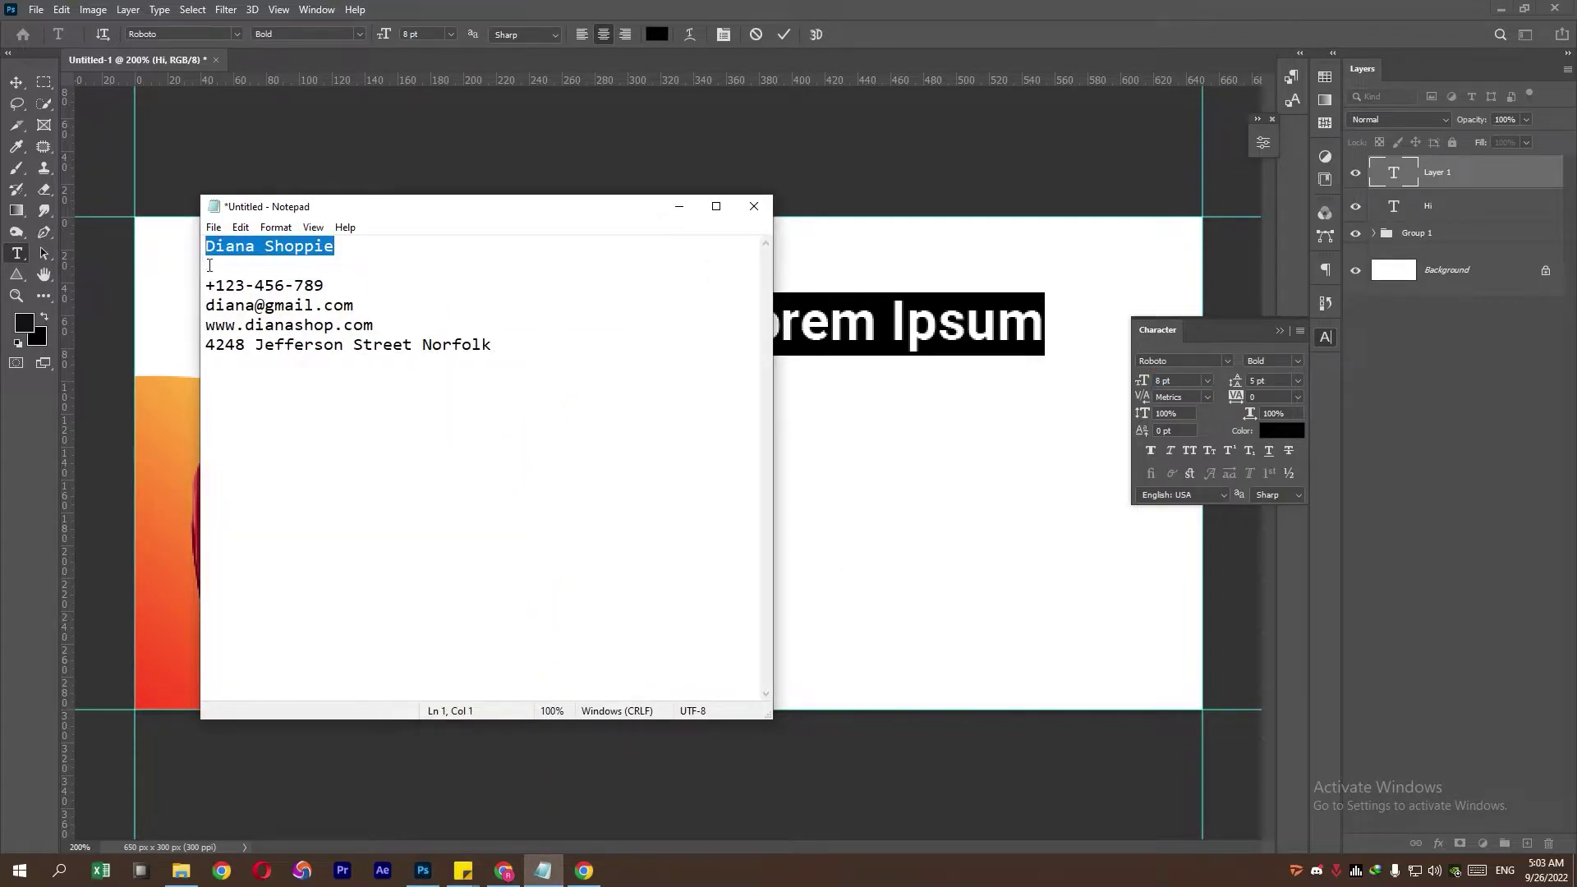
{"action": "left_click", "coordinate": [904, 152]}
{"action": "right_click", "coordinate": [890, 346]}
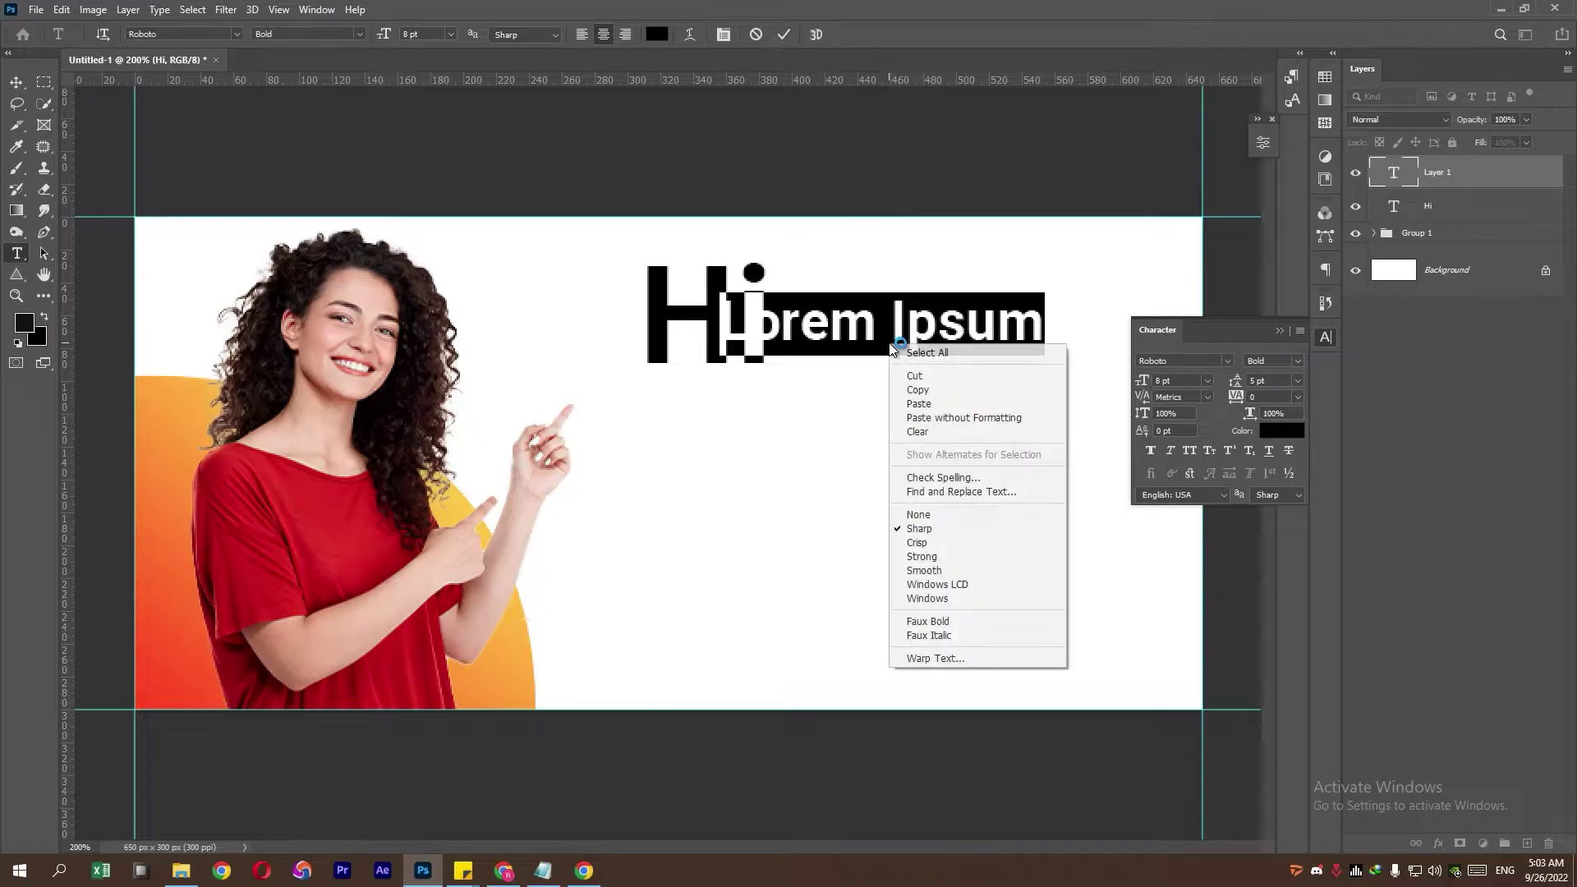
{"action": "left_click", "coordinate": [922, 418]}
{"action": "right_click", "coordinate": [920, 326]}
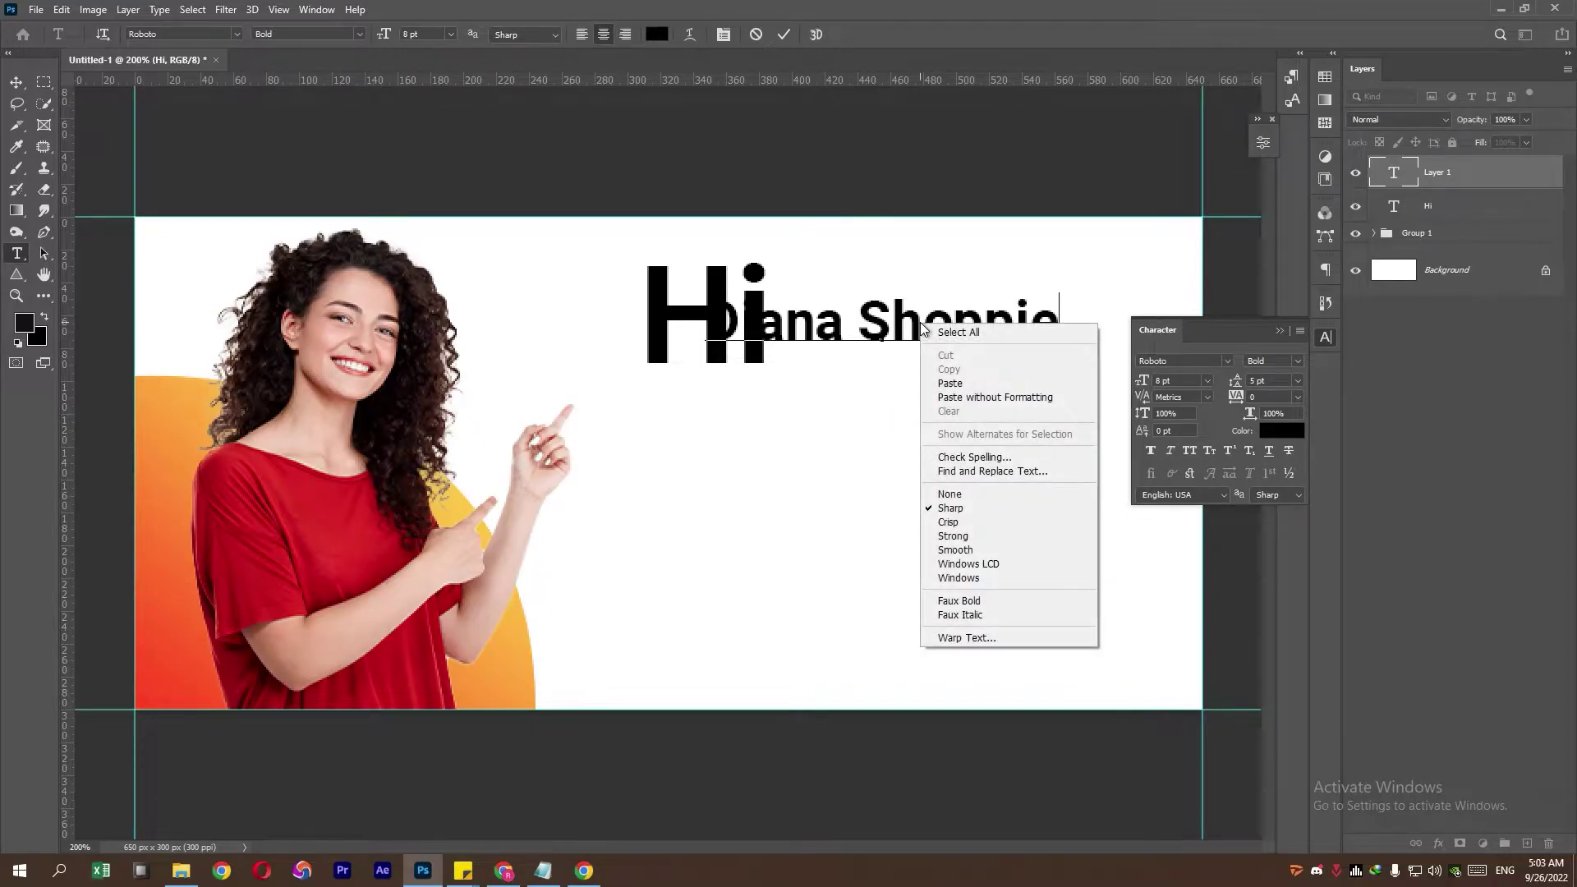
{"action": "left_click", "coordinate": [16, 82]}
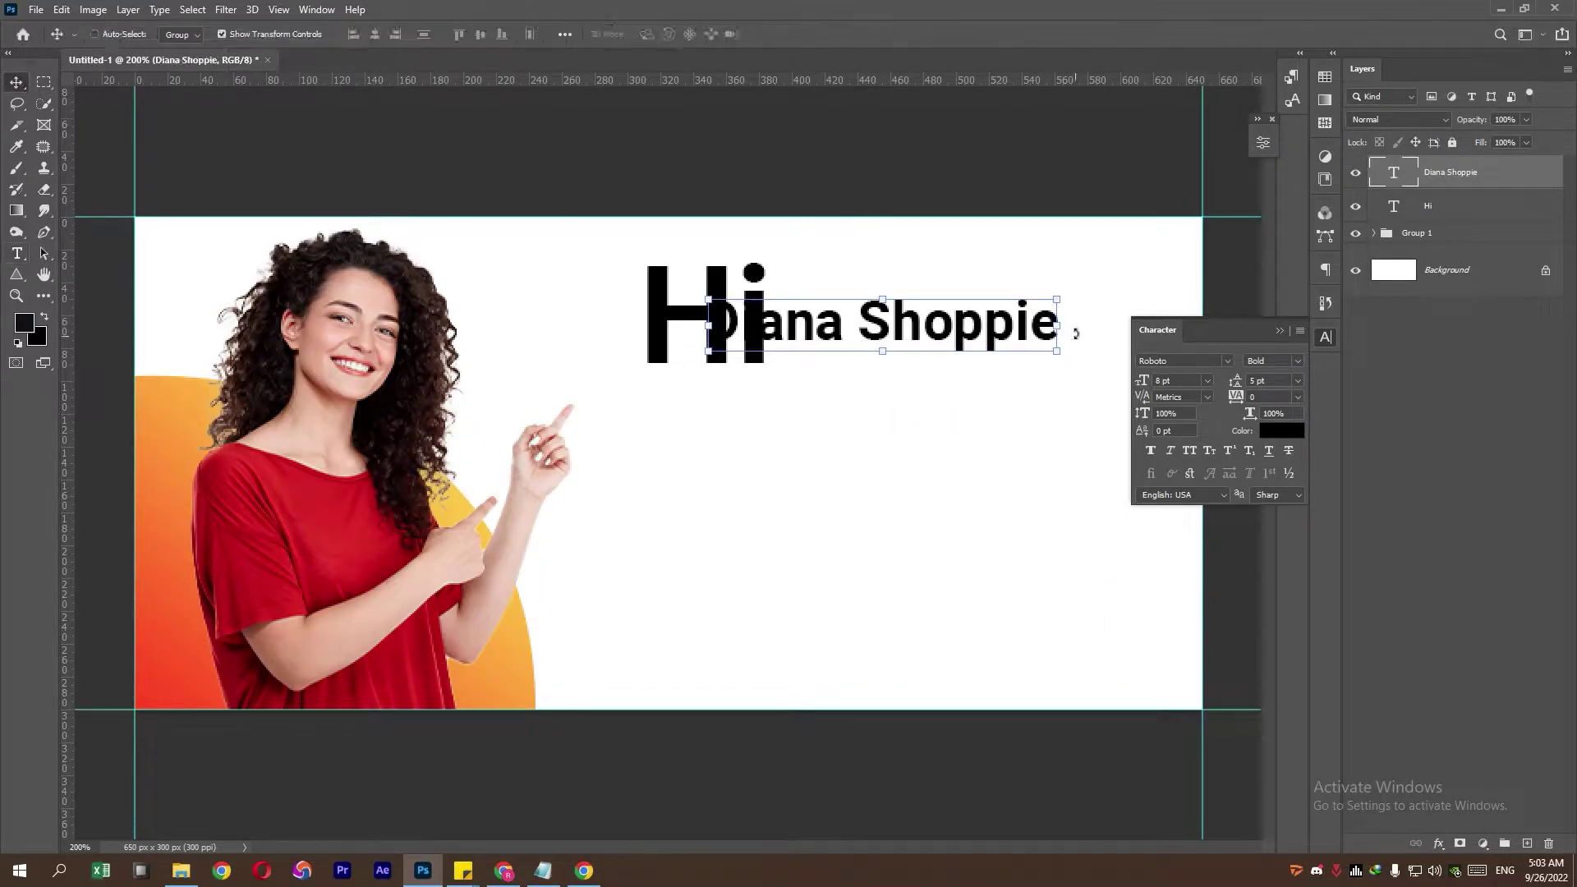
{"action": "left_click_drag", "start_coordinate": [915, 325], "coordinate": [987, 344]}
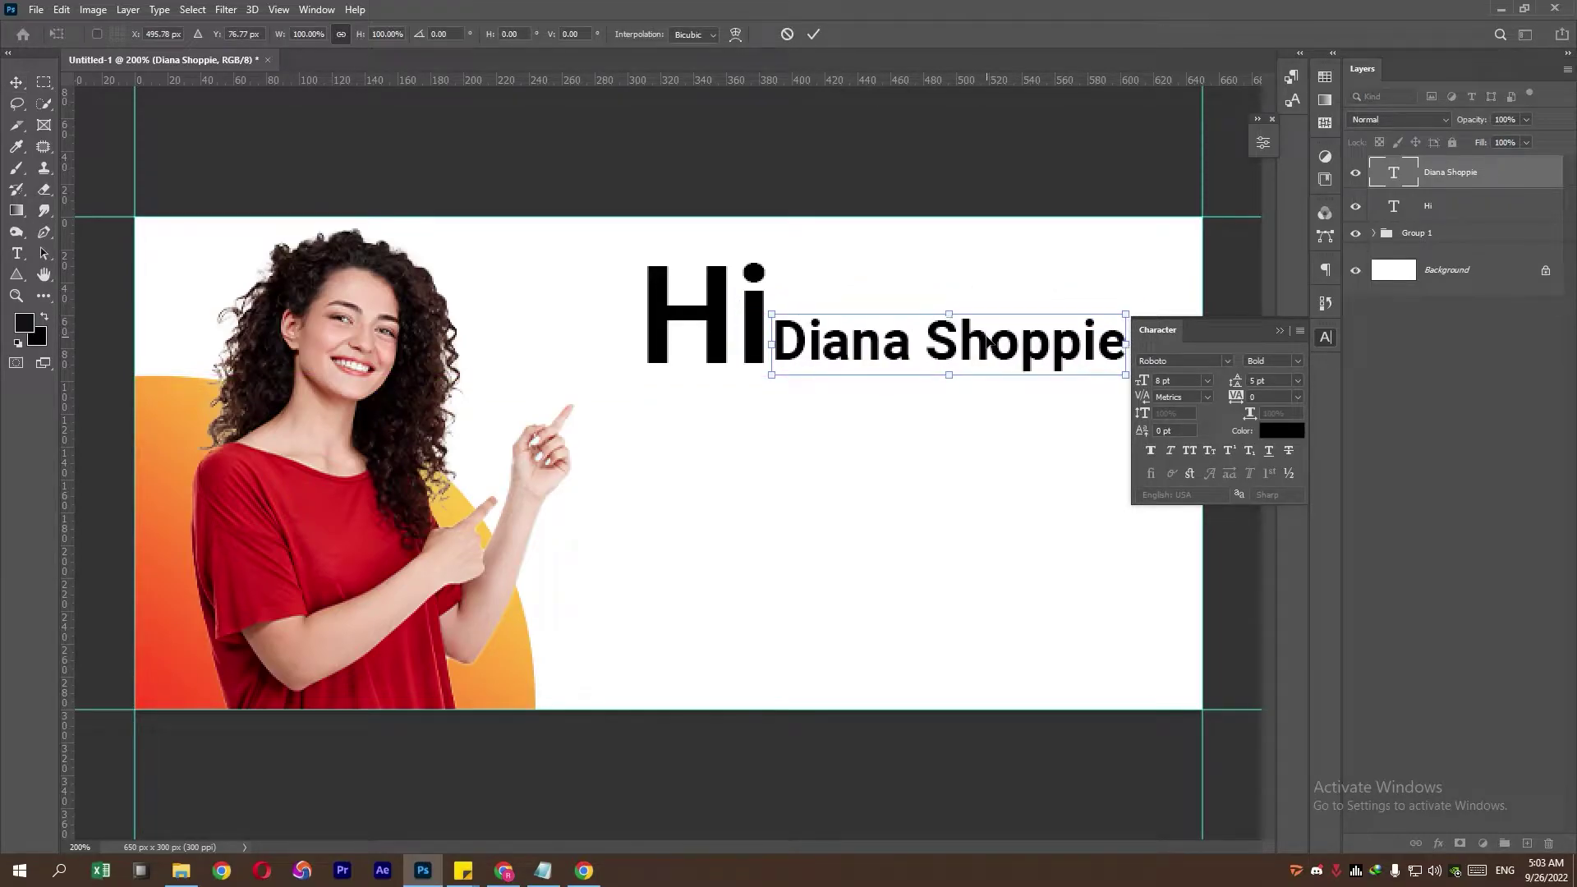
{"action": "key", "text": "Return"}
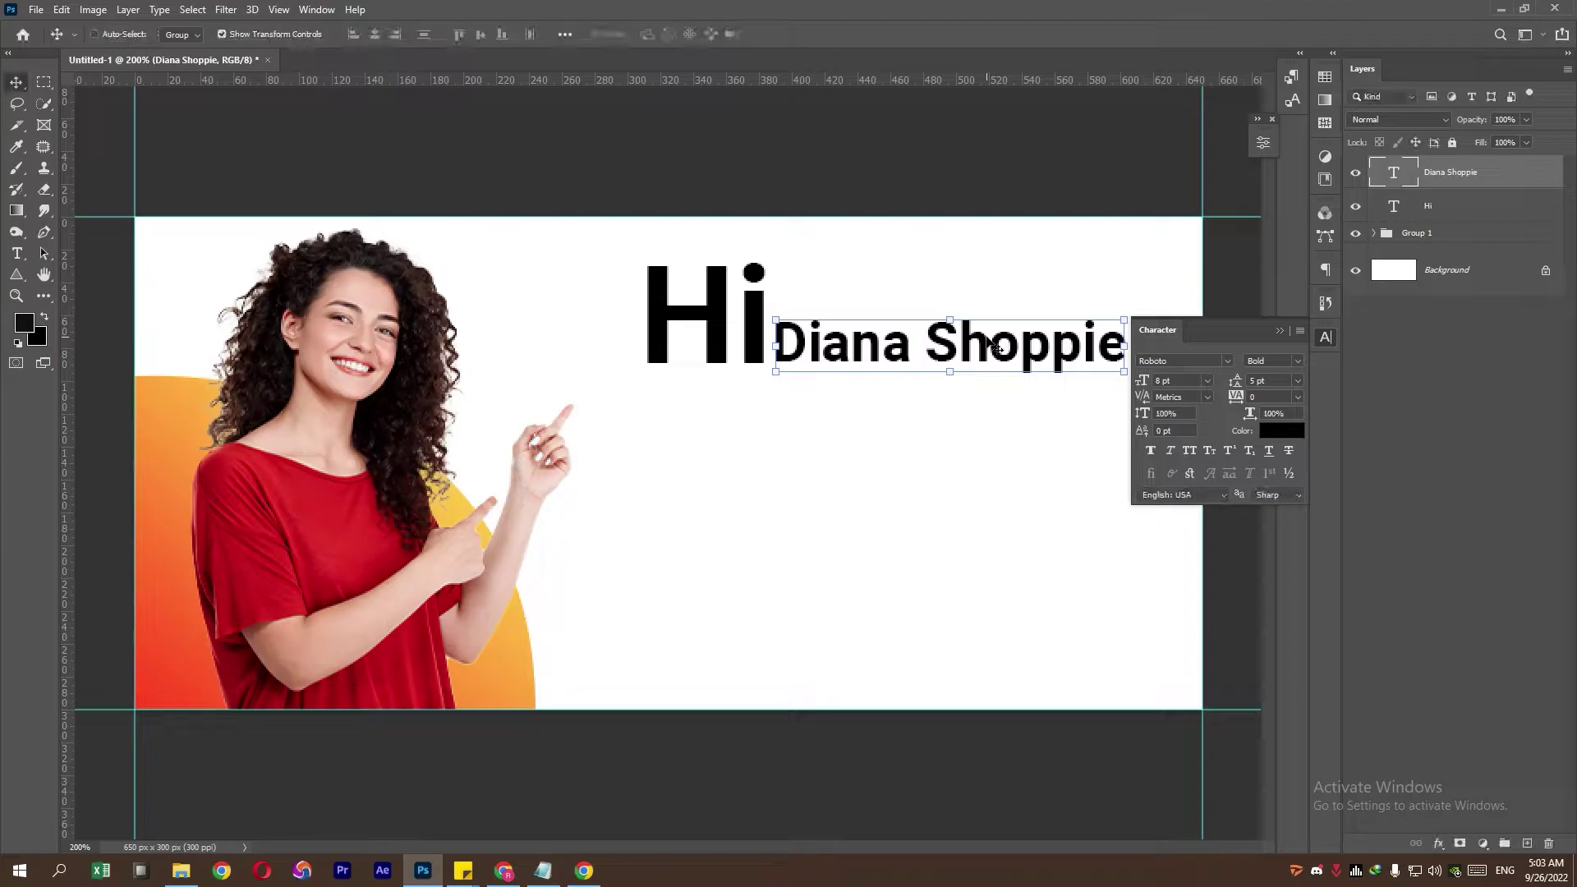
Step: Type an "I'm" text line and move it up beside Hi above the name
{"action": "left_click", "coordinate": [18, 254]}
{"action": "left_click", "coordinate": [686, 513]}
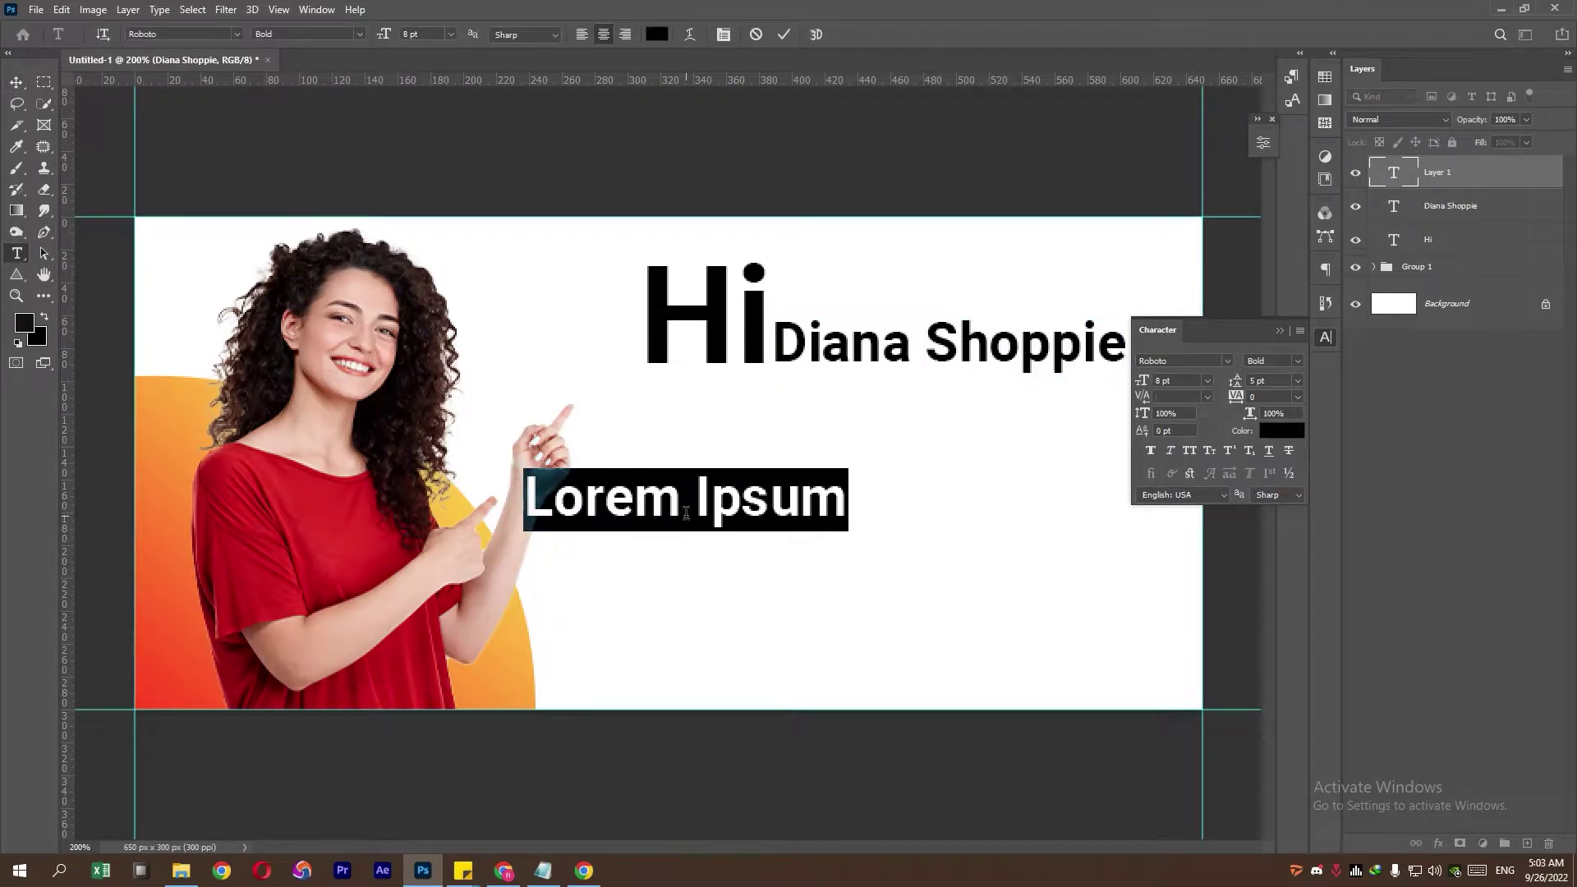
{"action": "key", "text": "BackSpace"}
{"action": "type", "text": "I',"}
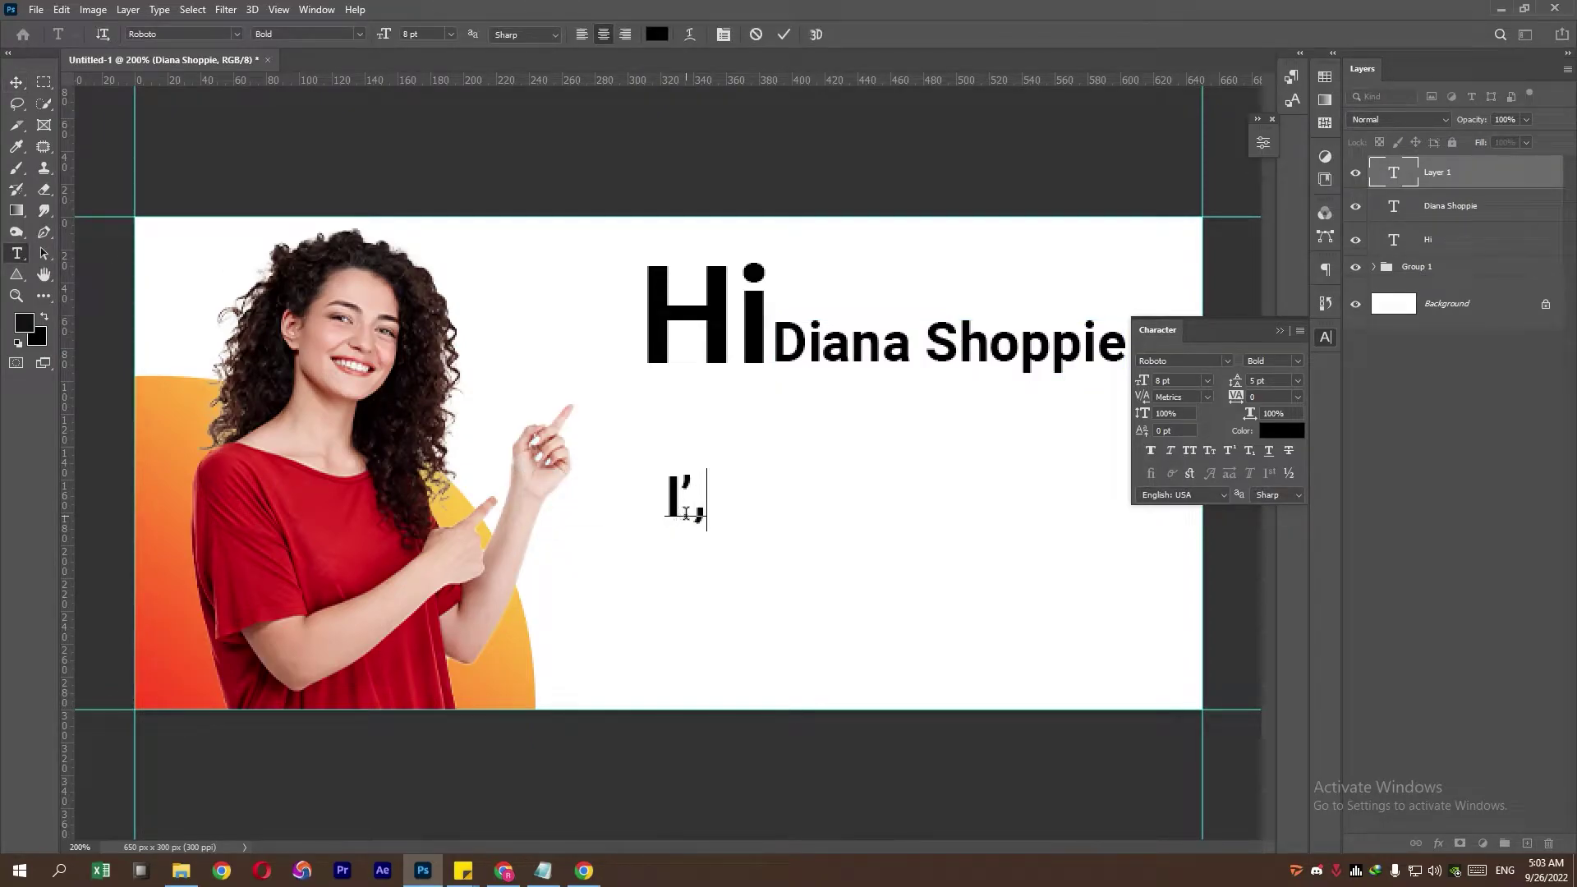
{"action": "key", "text": "BackSpace"}
{"action": "type", "text": "m"}
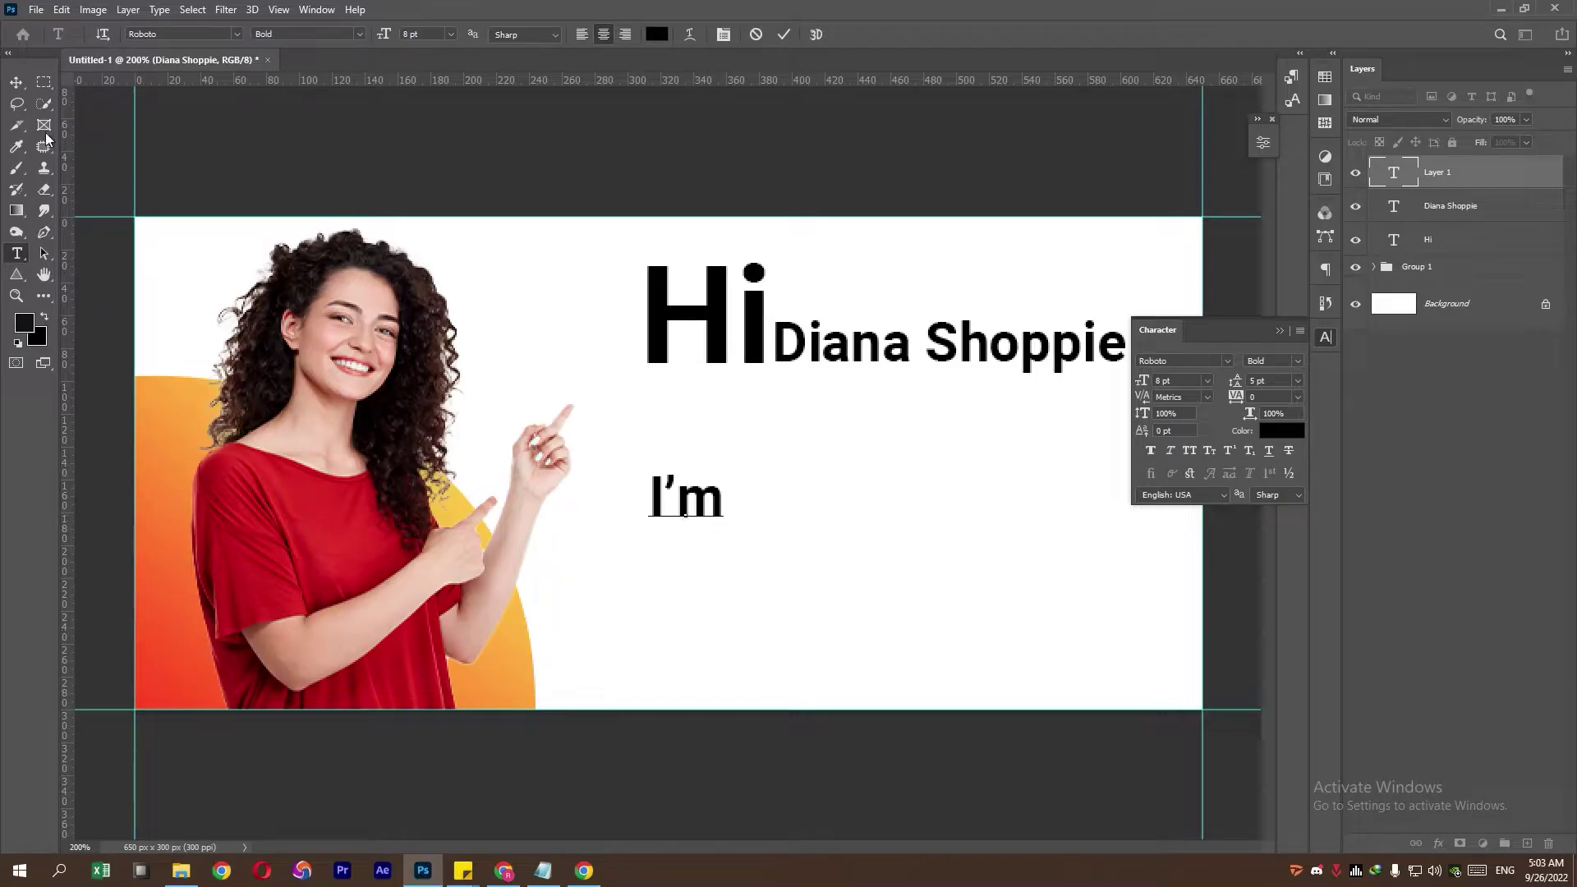
{"action": "left_click", "coordinate": [17, 82]}
{"action": "left_click_drag", "start_coordinate": [694, 475], "coordinate": [825, 288]}
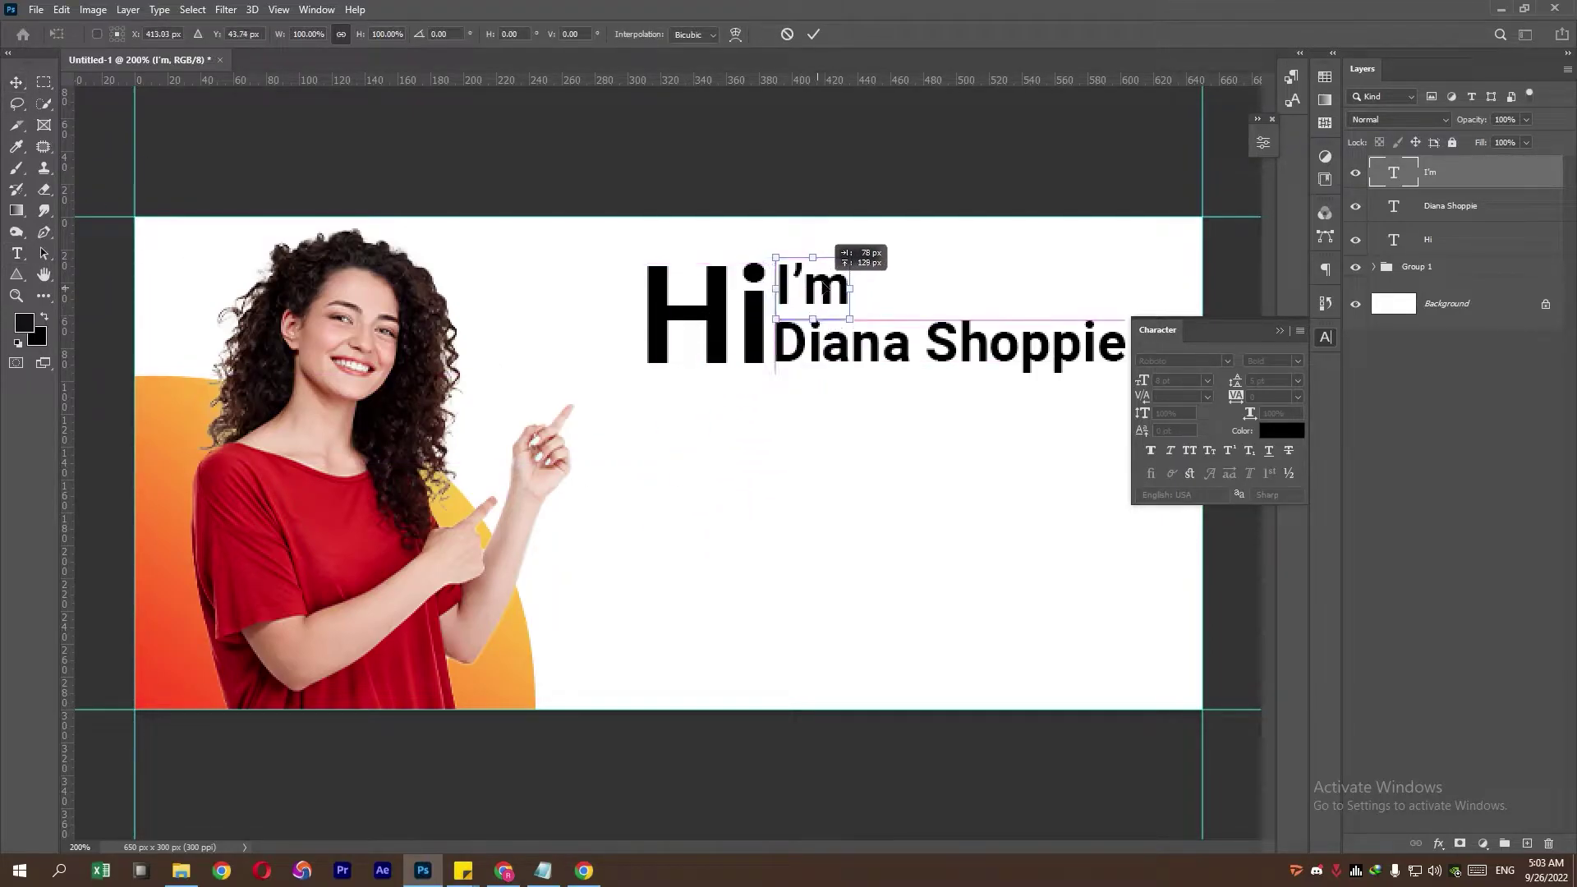
Step: Zoom in and add guides at the top of I'm and the bottom of the name
{"action": "left_click", "coordinate": [940, 257], "text": "ctrl"}
{"action": "left_click", "coordinate": [818, 369], "text": "ctrl"}
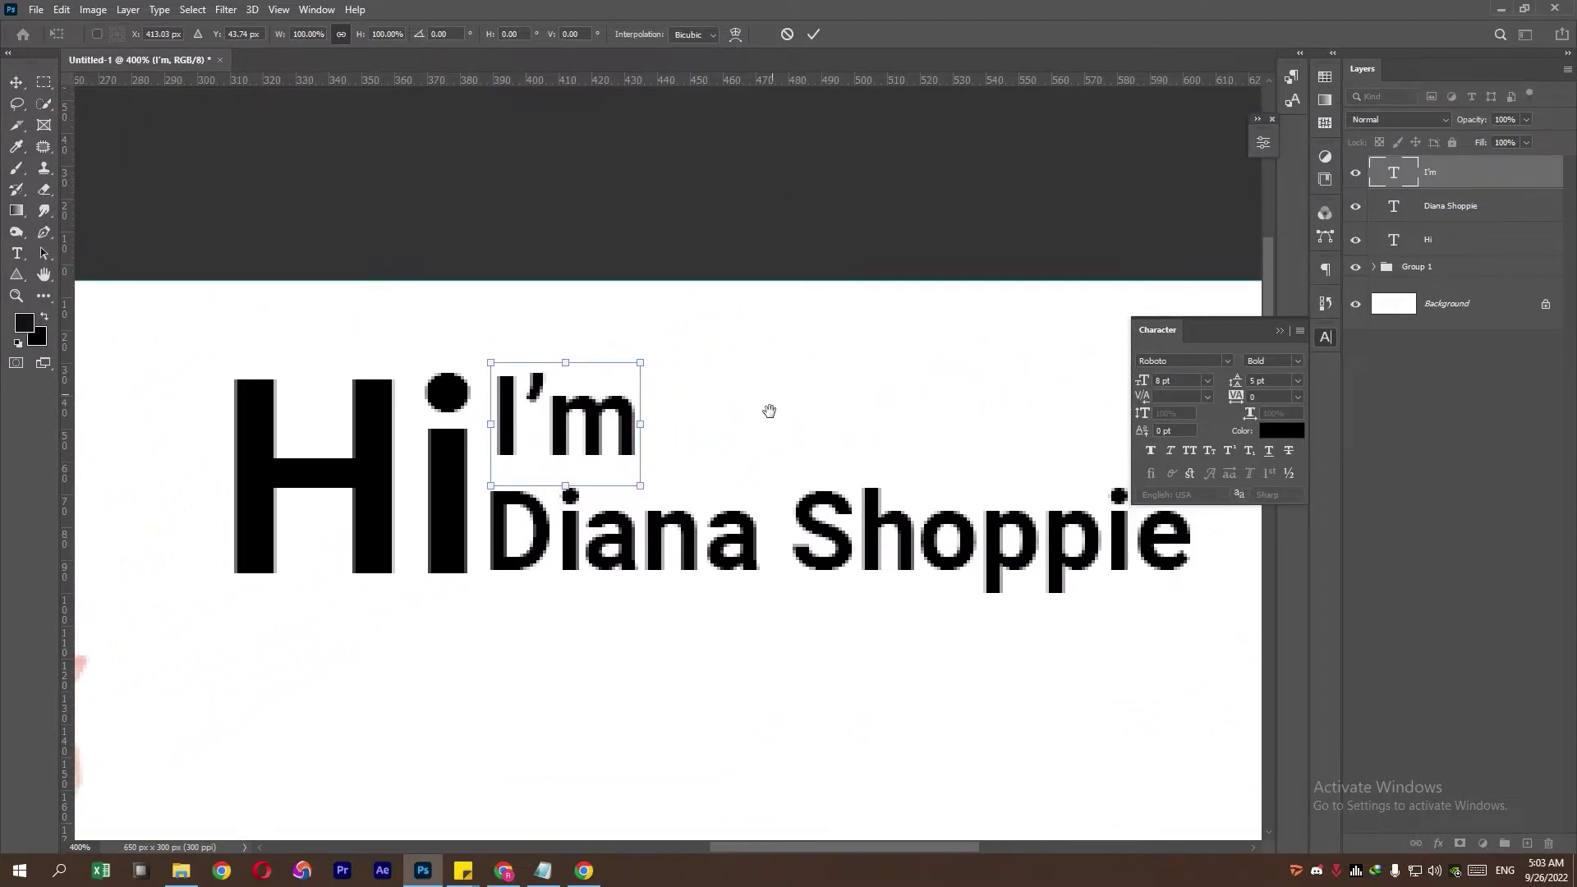
{"action": "left_click_drag", "start_coordinate": [575, 79], "coordinate": [533, 380]}
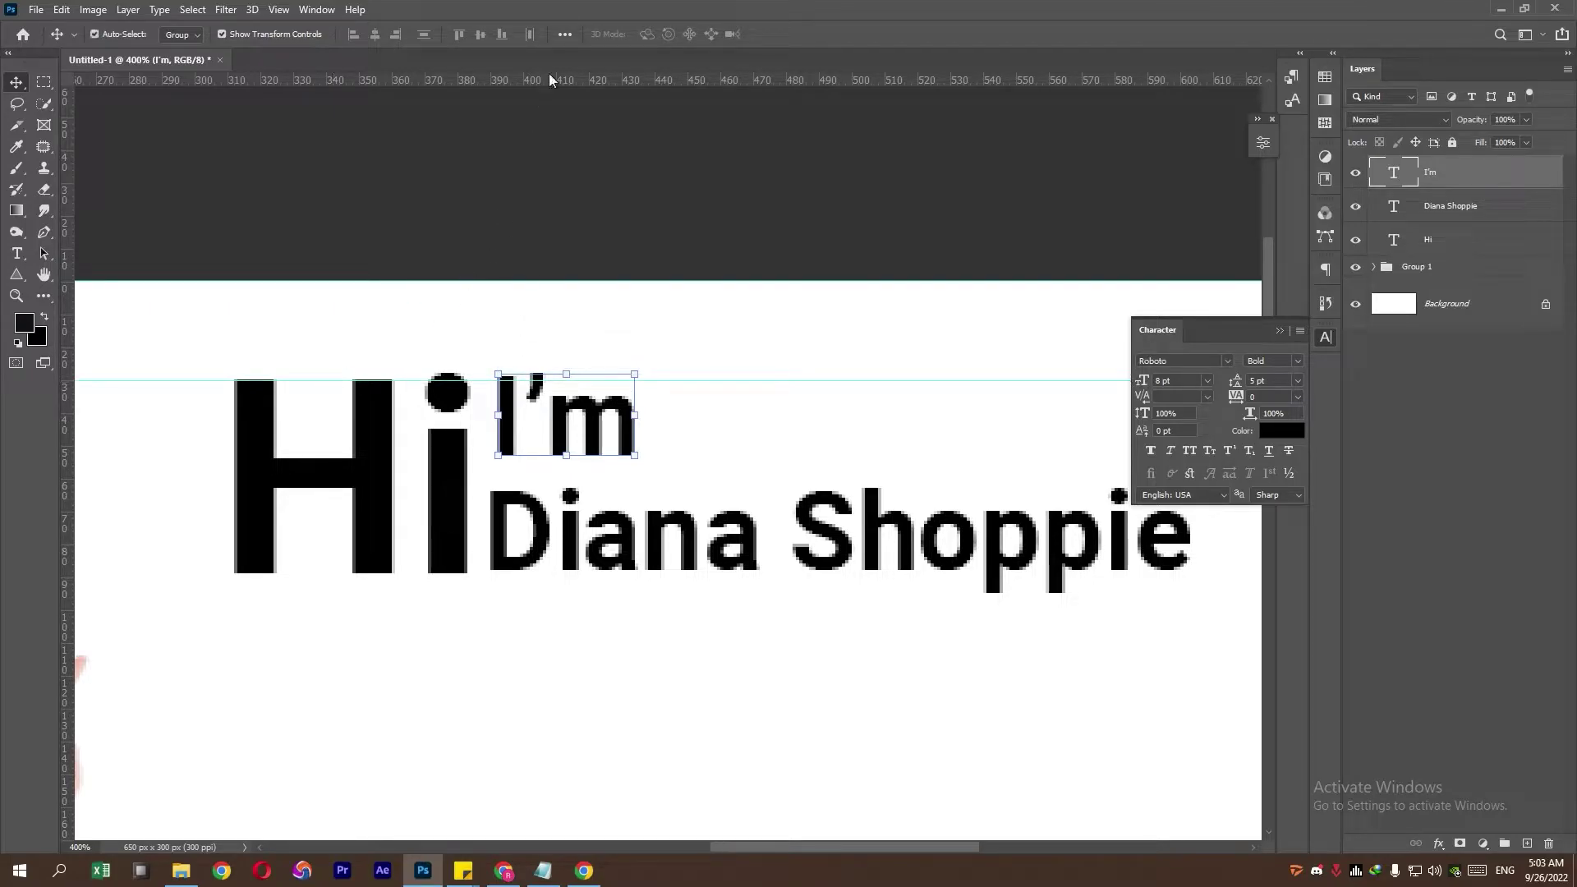
{"action": "left_click_drag", "start_coordinate": [548, 80], "coordinate": [528, 572]}
{"action": "left_click", "coordinate": [1482, 210]}
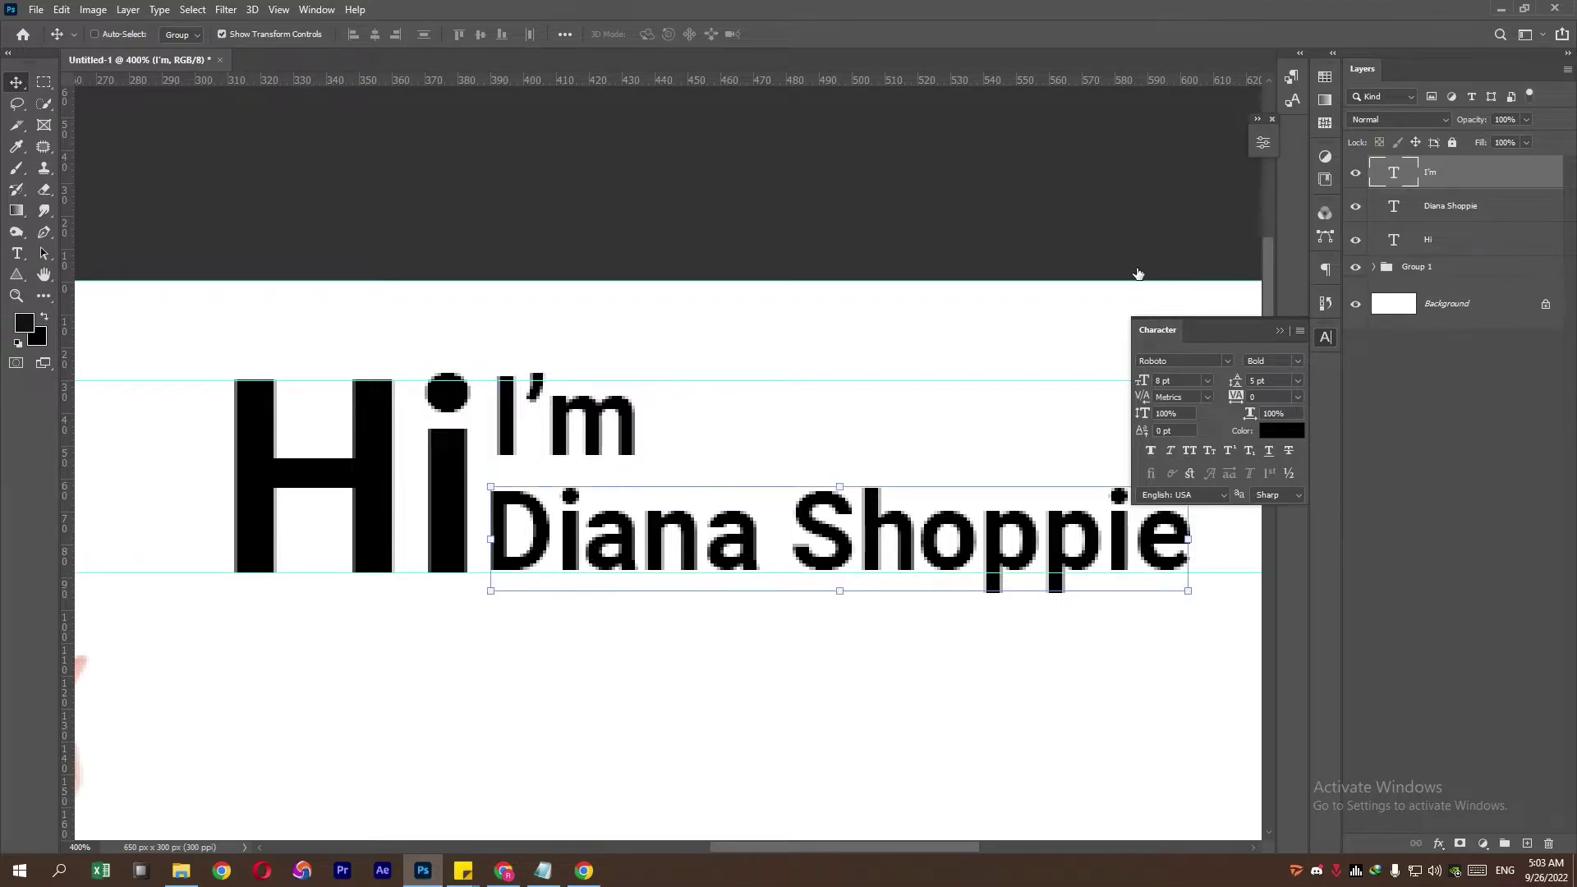
{"action": "left_click", "coordinate": [1385, 184]}
Step: Free-transform I'm to line it up with the guide
{"action": "key", "text": "ctrl+t"}
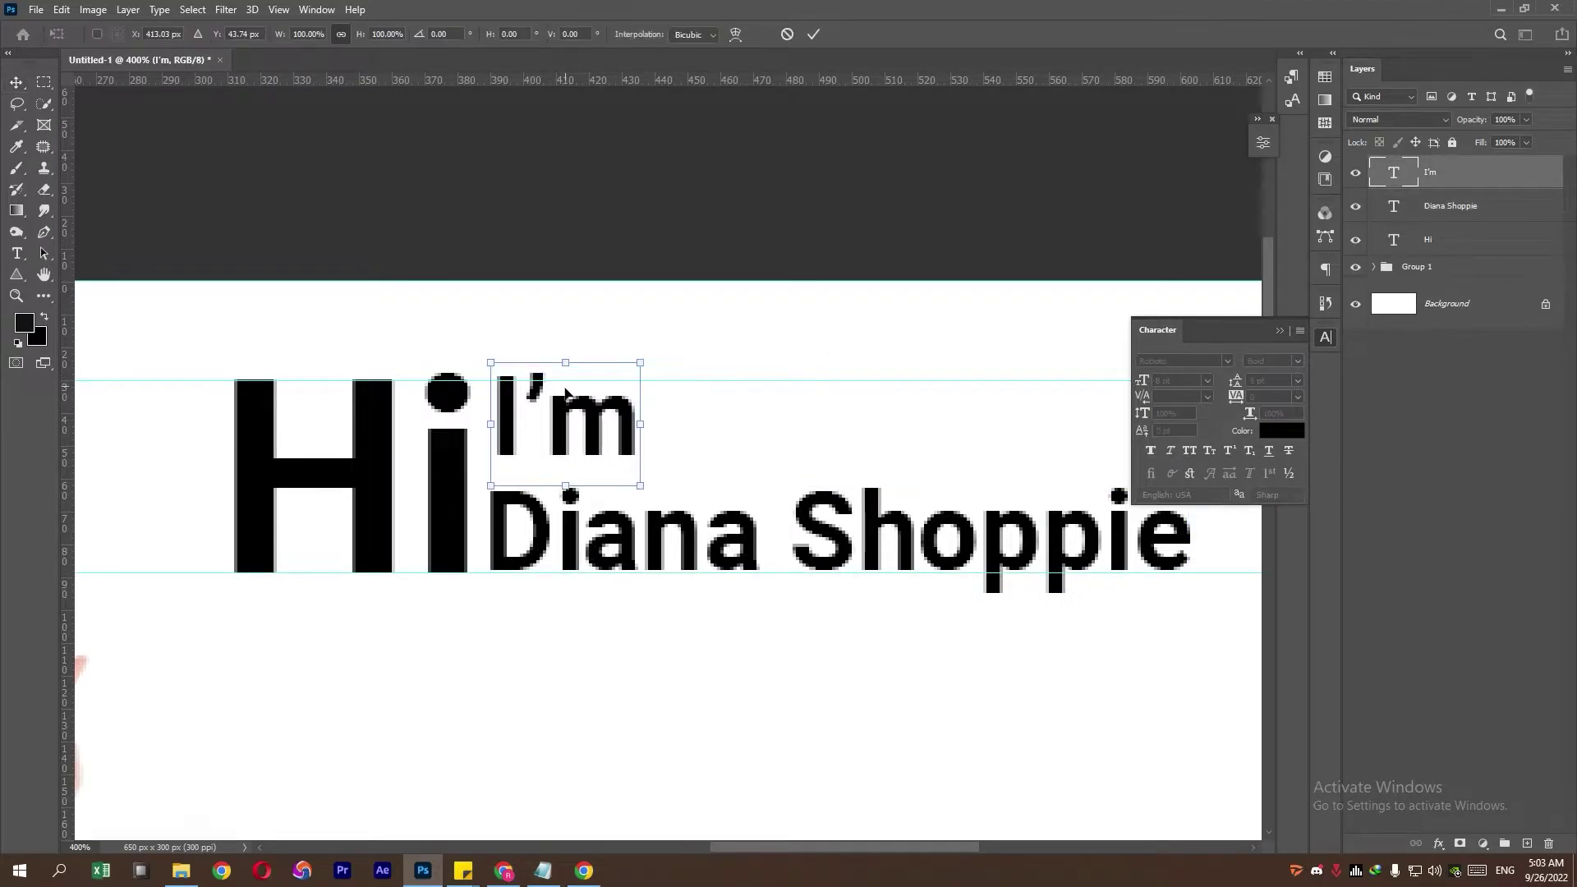
{"action": "left_click_drag", "start_coordinate": [567, 408], "coordinate": [563, 415]}
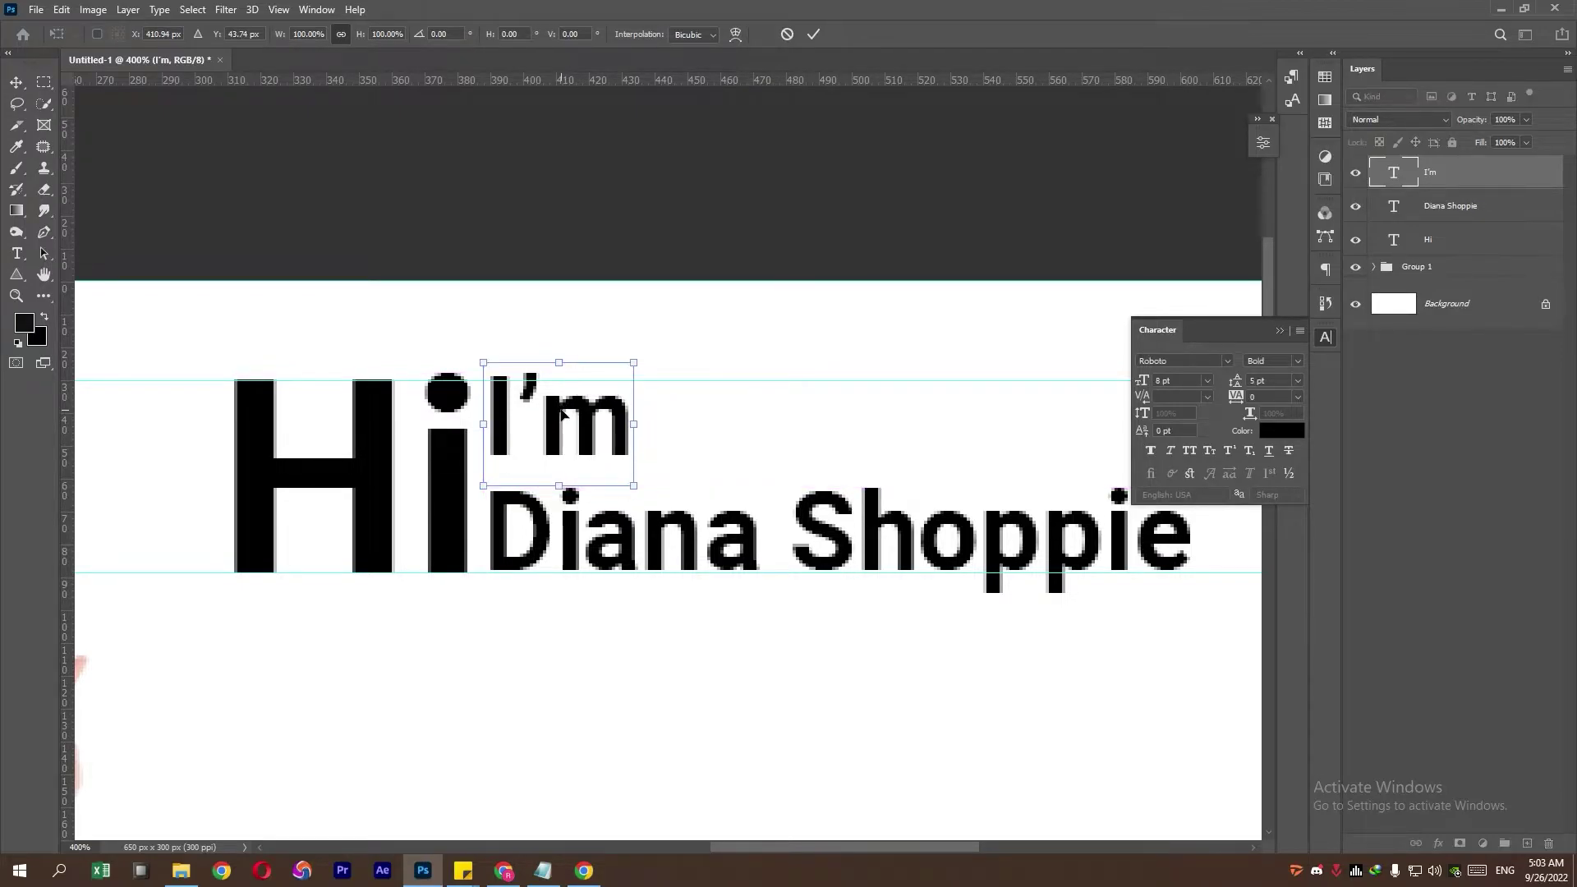
{"action": "key", "text": "Right"}
{"action": "key", "text": "Down"}
{"action": "key", "text": "Left"}
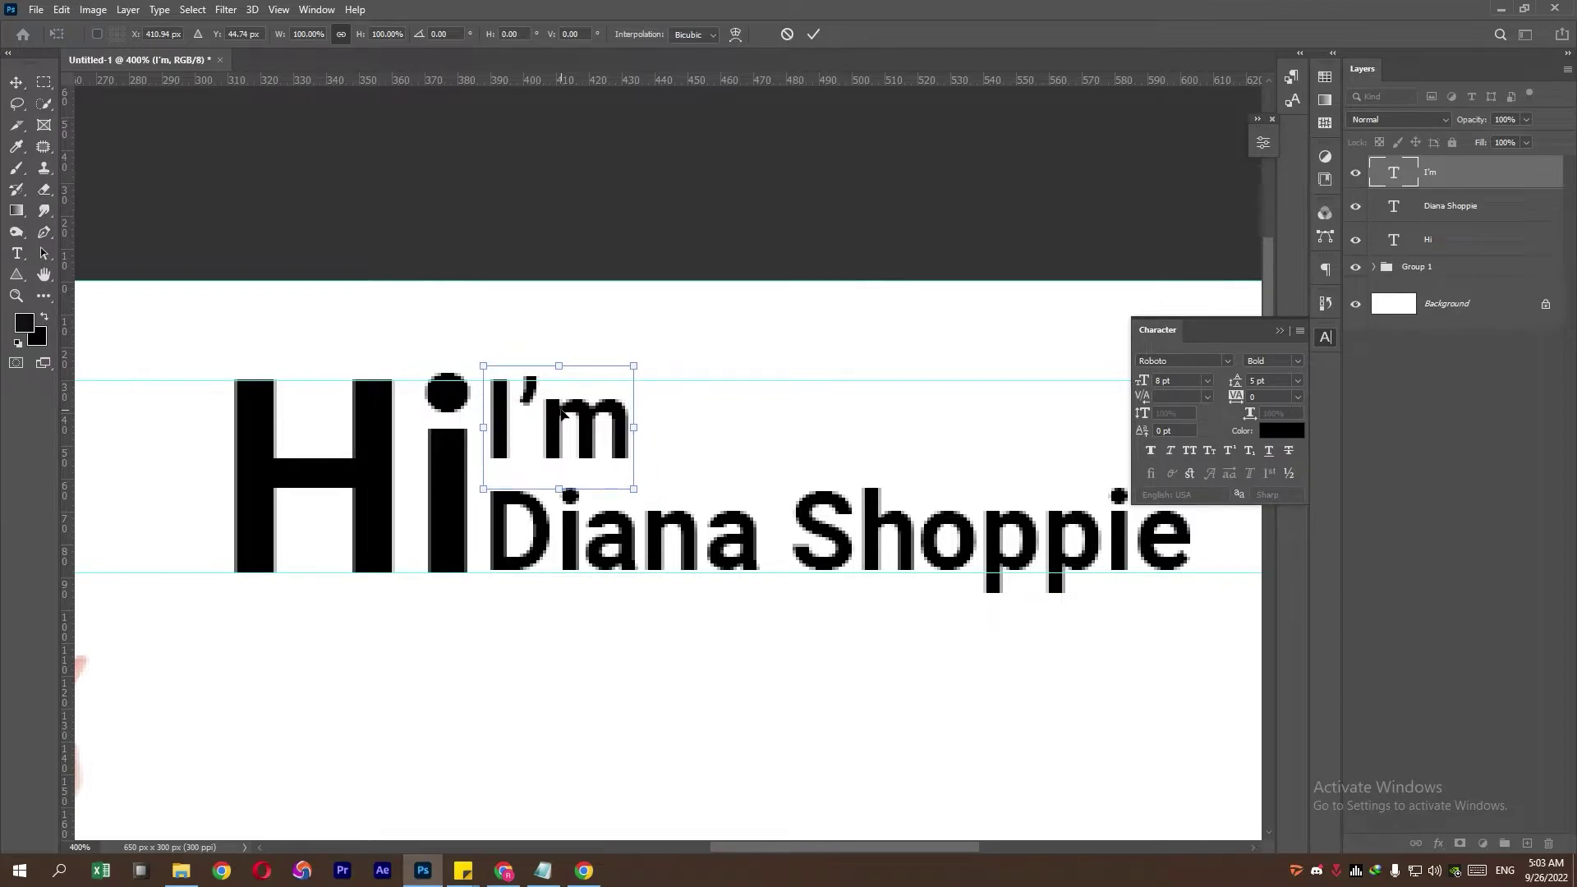
{"action": "key", "text": "Return"}
Step: Shift the I'm and name lines right together, then remove the middle guide
{"action": "left_click", "coordinate": [1448, 207], "text": "shift"}
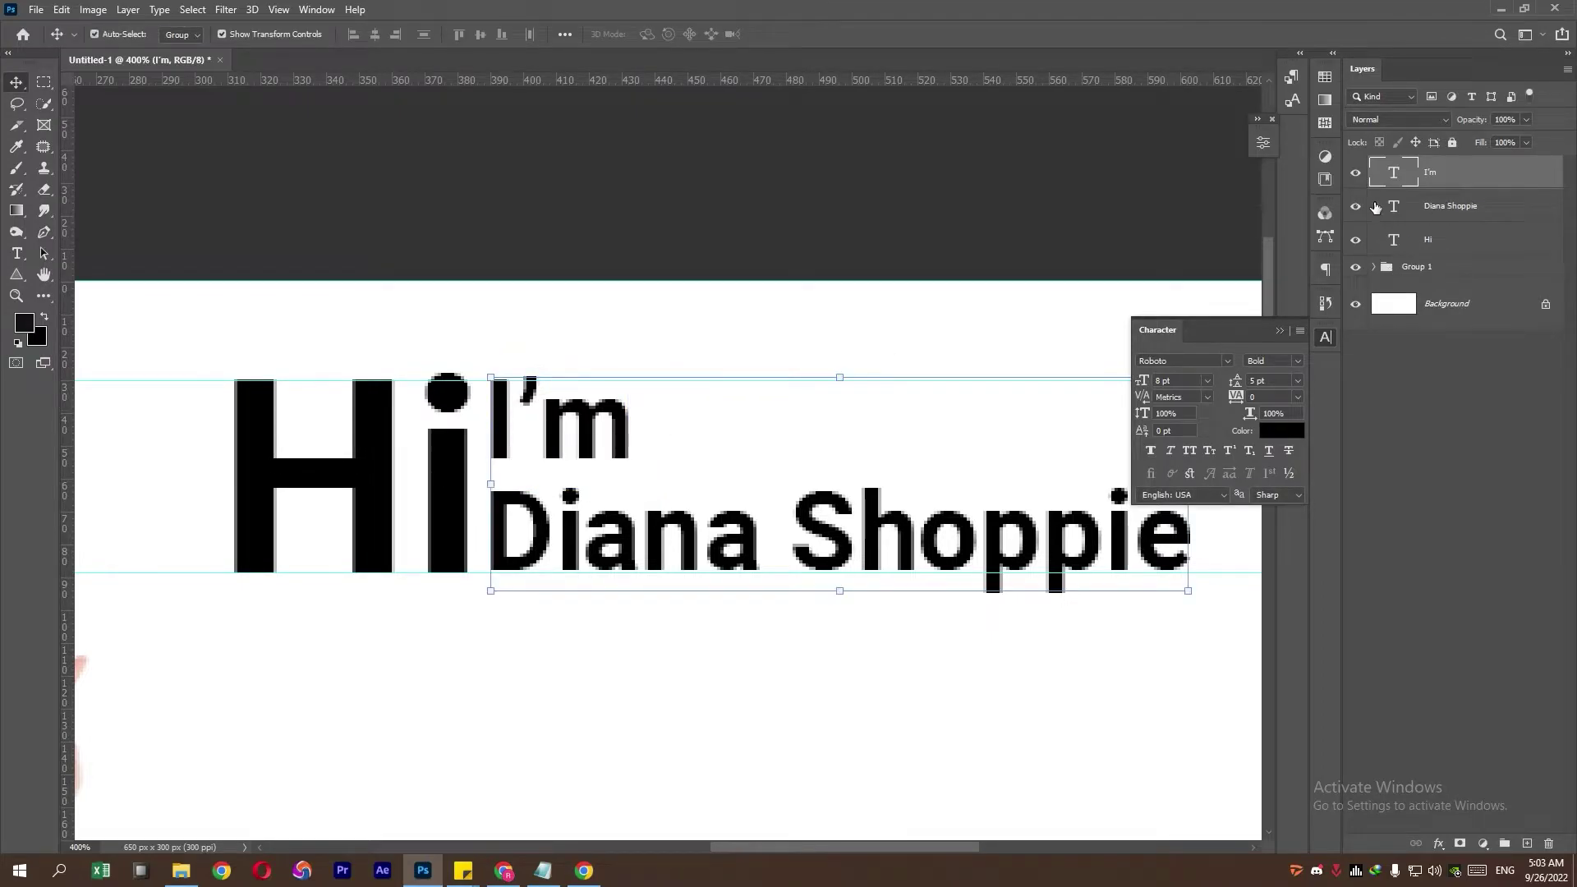
{"action": "key", "text": "Right"}
{"action": "key", "text": "Right"}
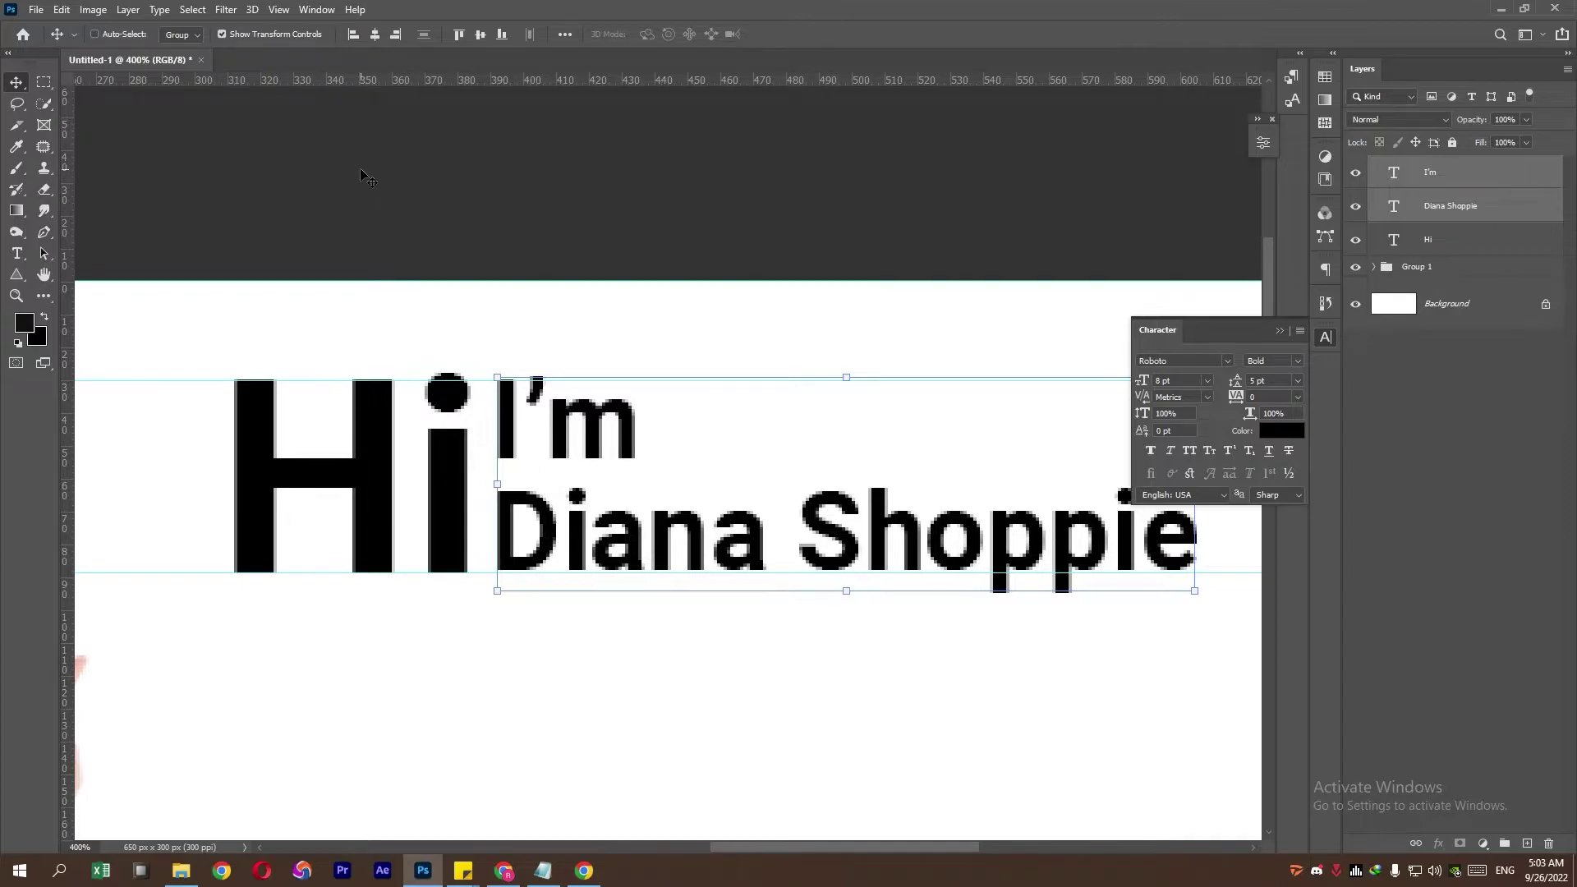
{"action": "key", "text": "Right"}
{"action": "key", "text": "Right"}
{"action": "key", "text": "Right"}
{"action": "key", "text": "Right"}
{"action": "key", "text": "Right"}
{"action": "key", "text": "Right"}
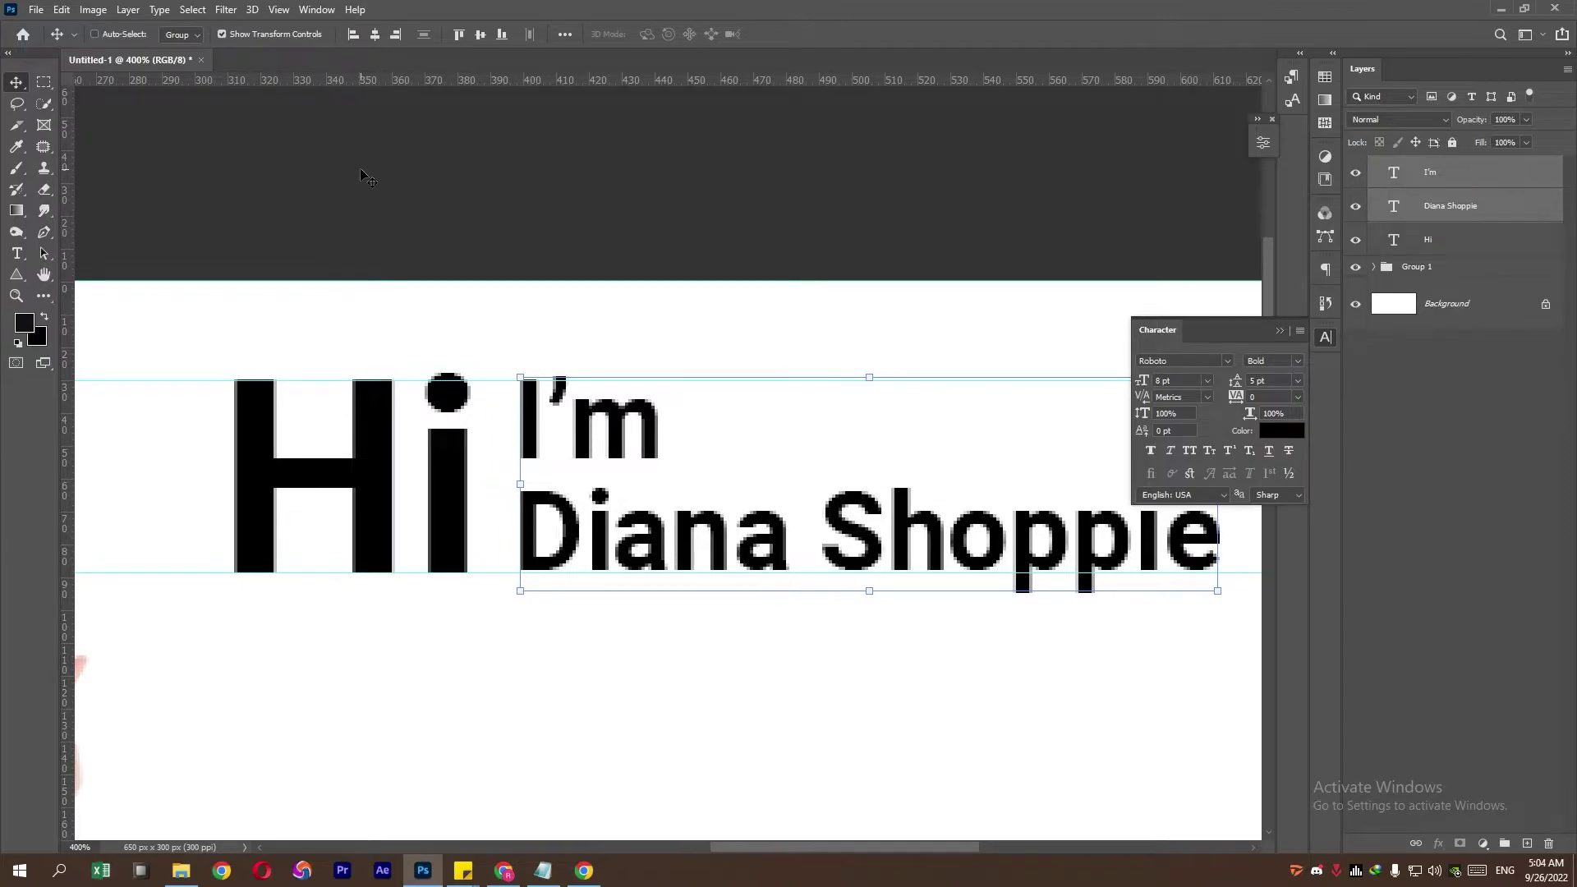
{"action": "scroll", "coordinate": [552, 327], "scroll_direction": "down", "scroll_amount": 2}
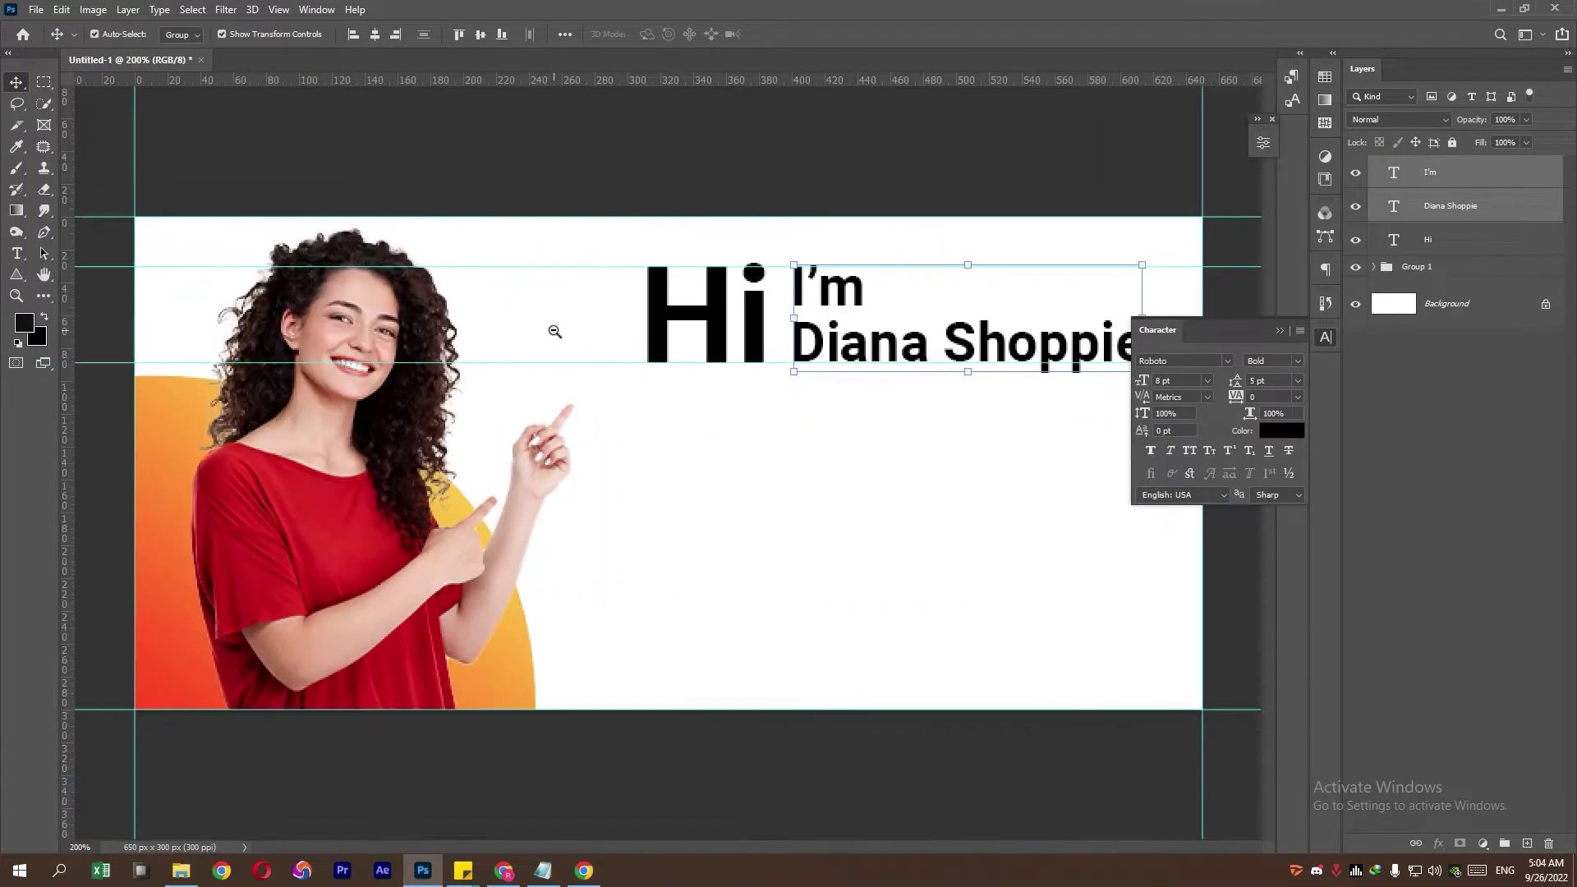
{"action": "key", "text": "Left"}
{"action": "key", "text": "Left"}
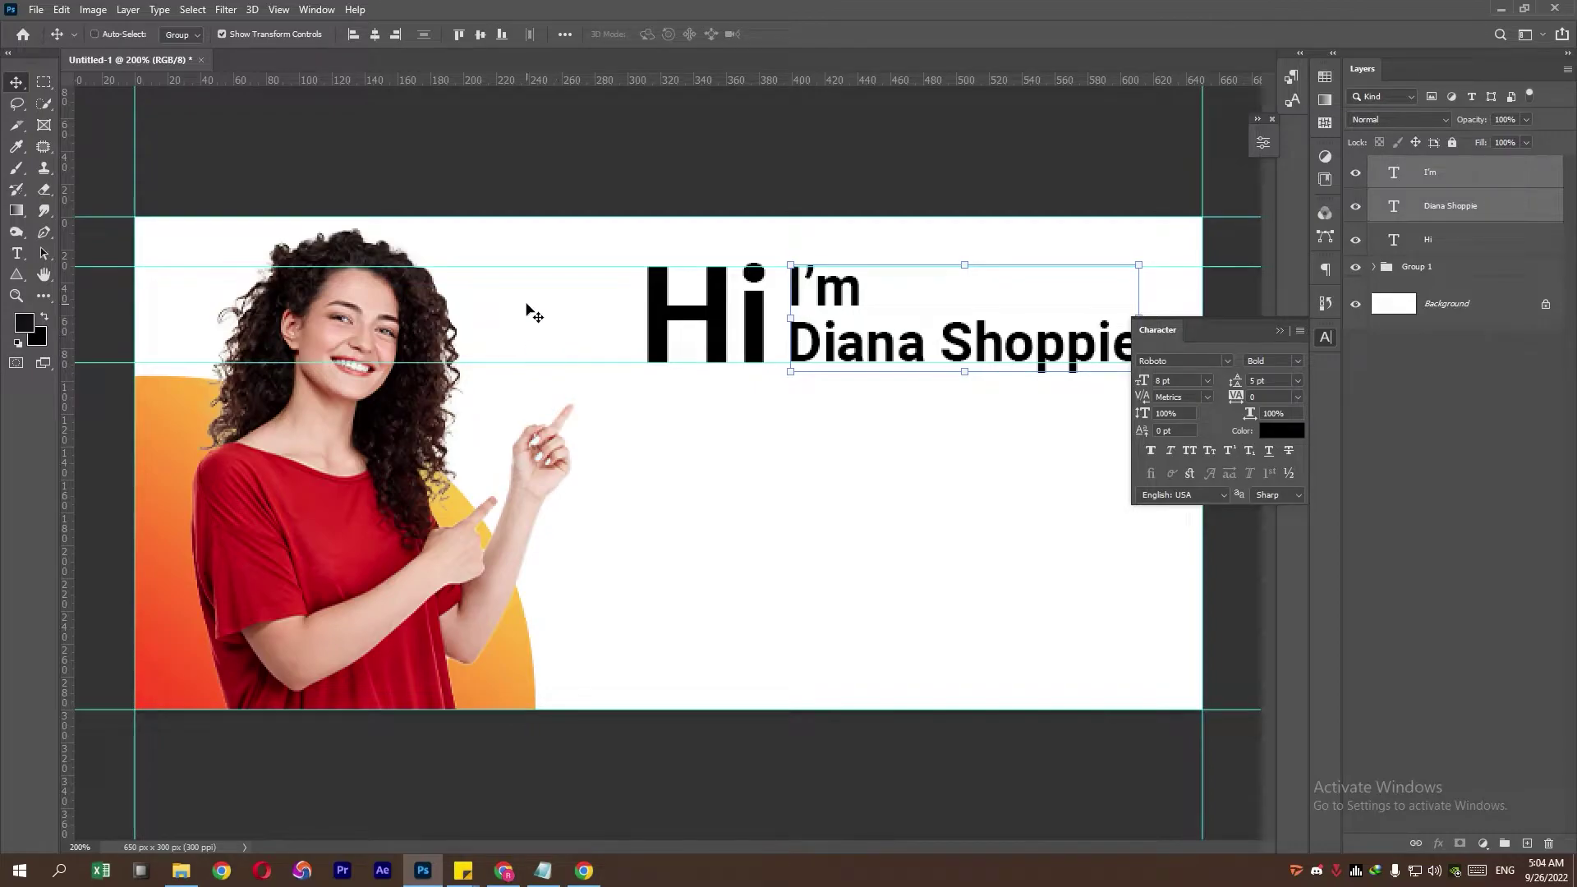
{"action": "left_click", "coordinate": [43, 81]}
{"action": "mouse_move", "coordinate": [979, 266]}
{"action": "left_mouse_down"}
{"action": "mouse_move", "coordinate": [626, 120]}
{"action": "mouse_move", "coordinate": [796, 80]}
{"action": "left_mouse_up"}
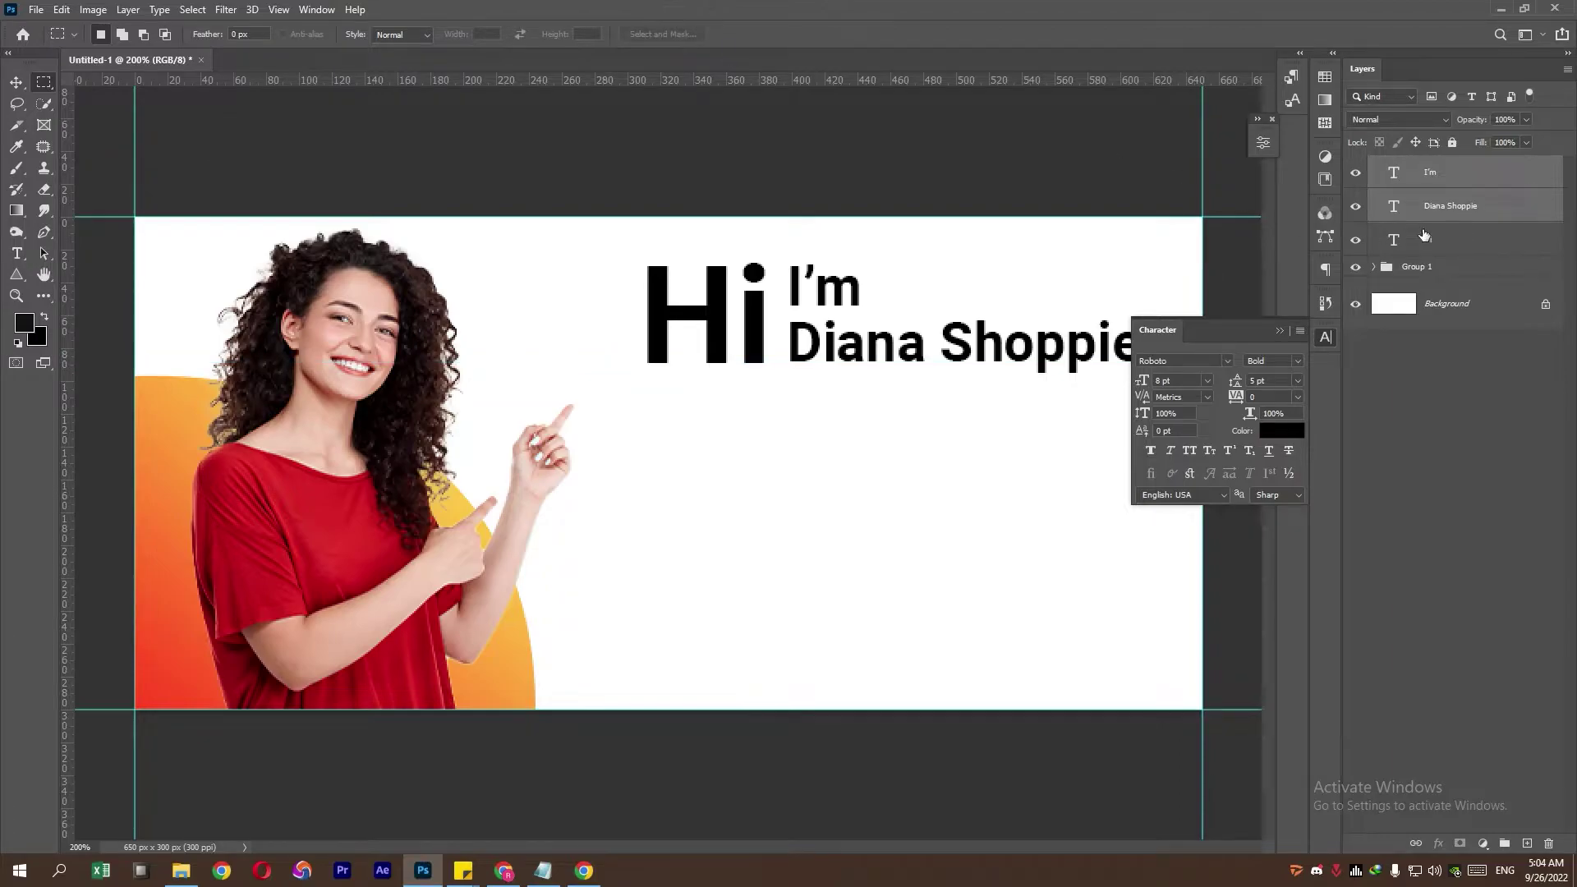
Step: Give the Hi heading a Gradient Overlay at a 147° angle
{"action": "left_click", "coordinate": [1492, 246]}
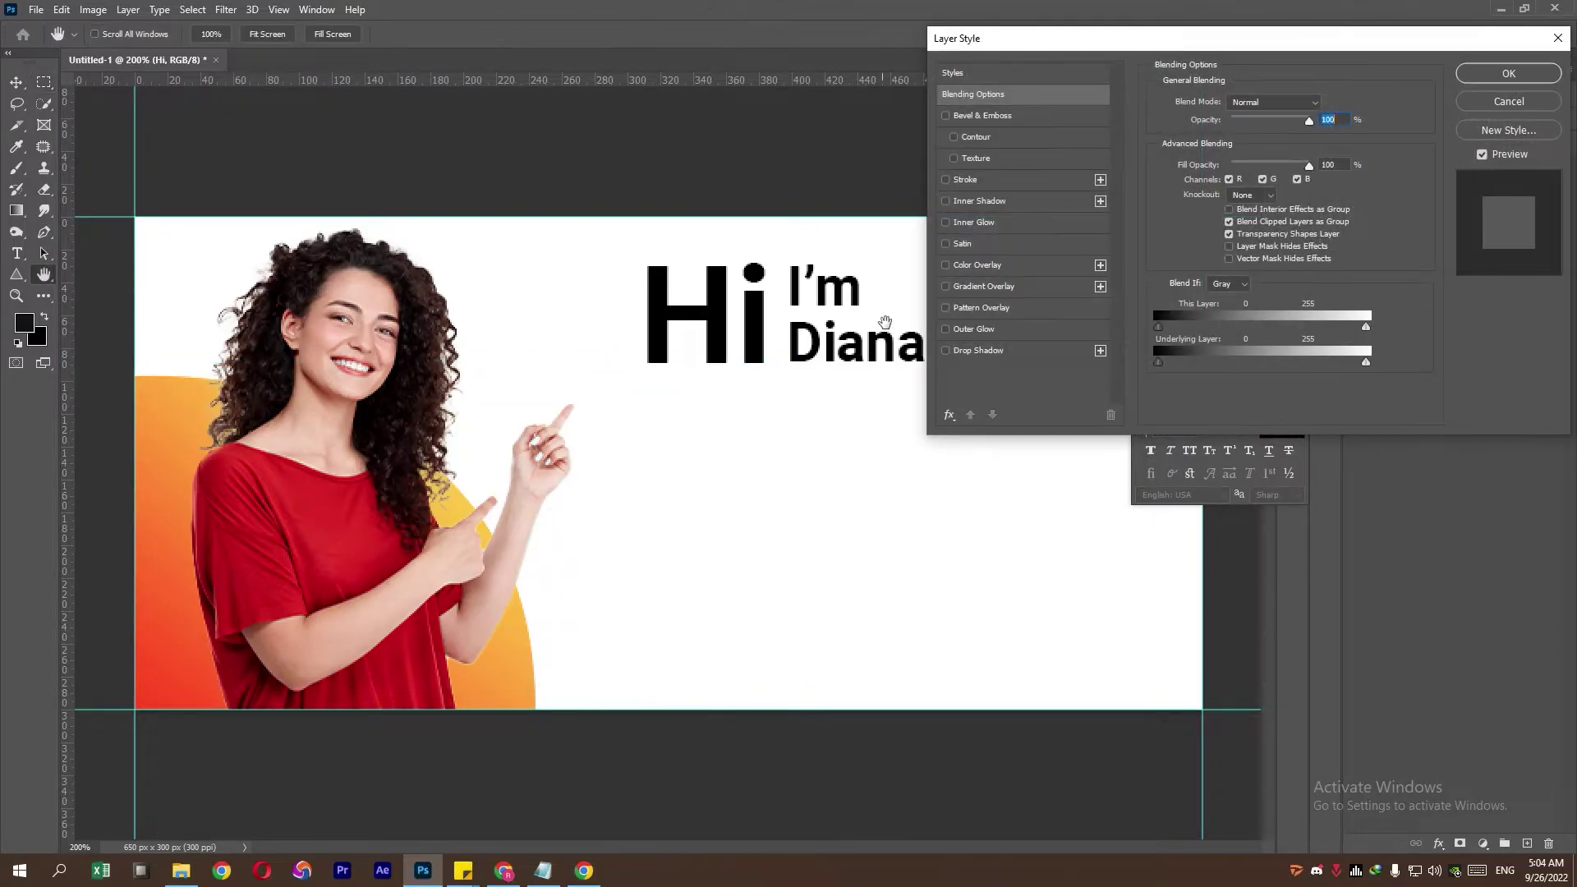
{"action": "left_click", "coordinate": [955, 289]}
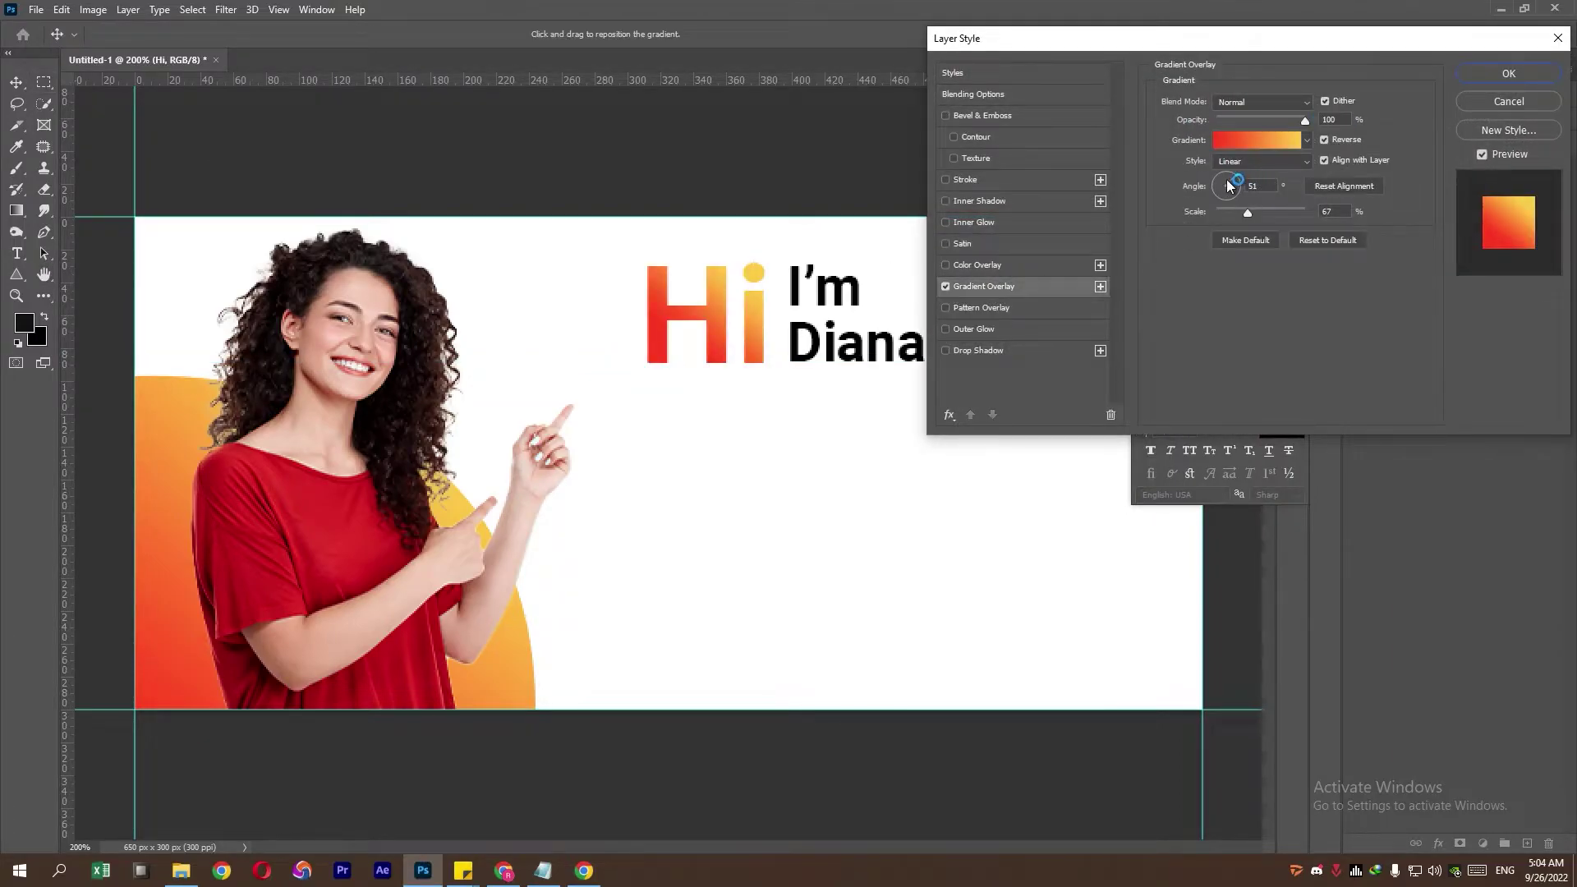
{"action": "left_click_drag", "start_coordinate": [1229, 186], "coordinate": [1296, 211]}
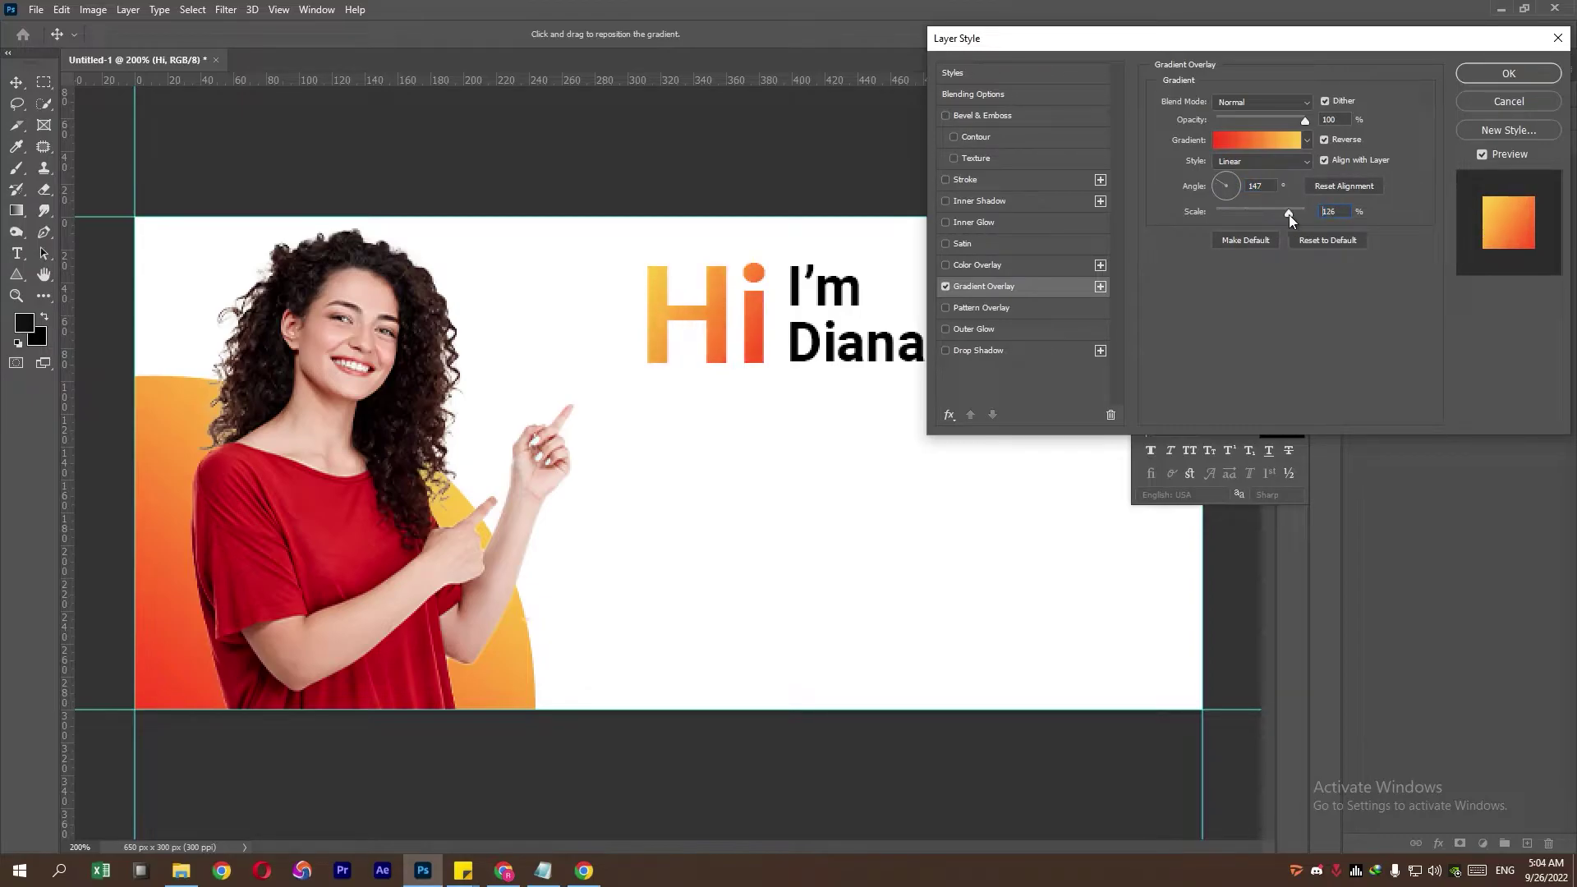
{"action": "left_click", "coordinate": [1482, 76]}
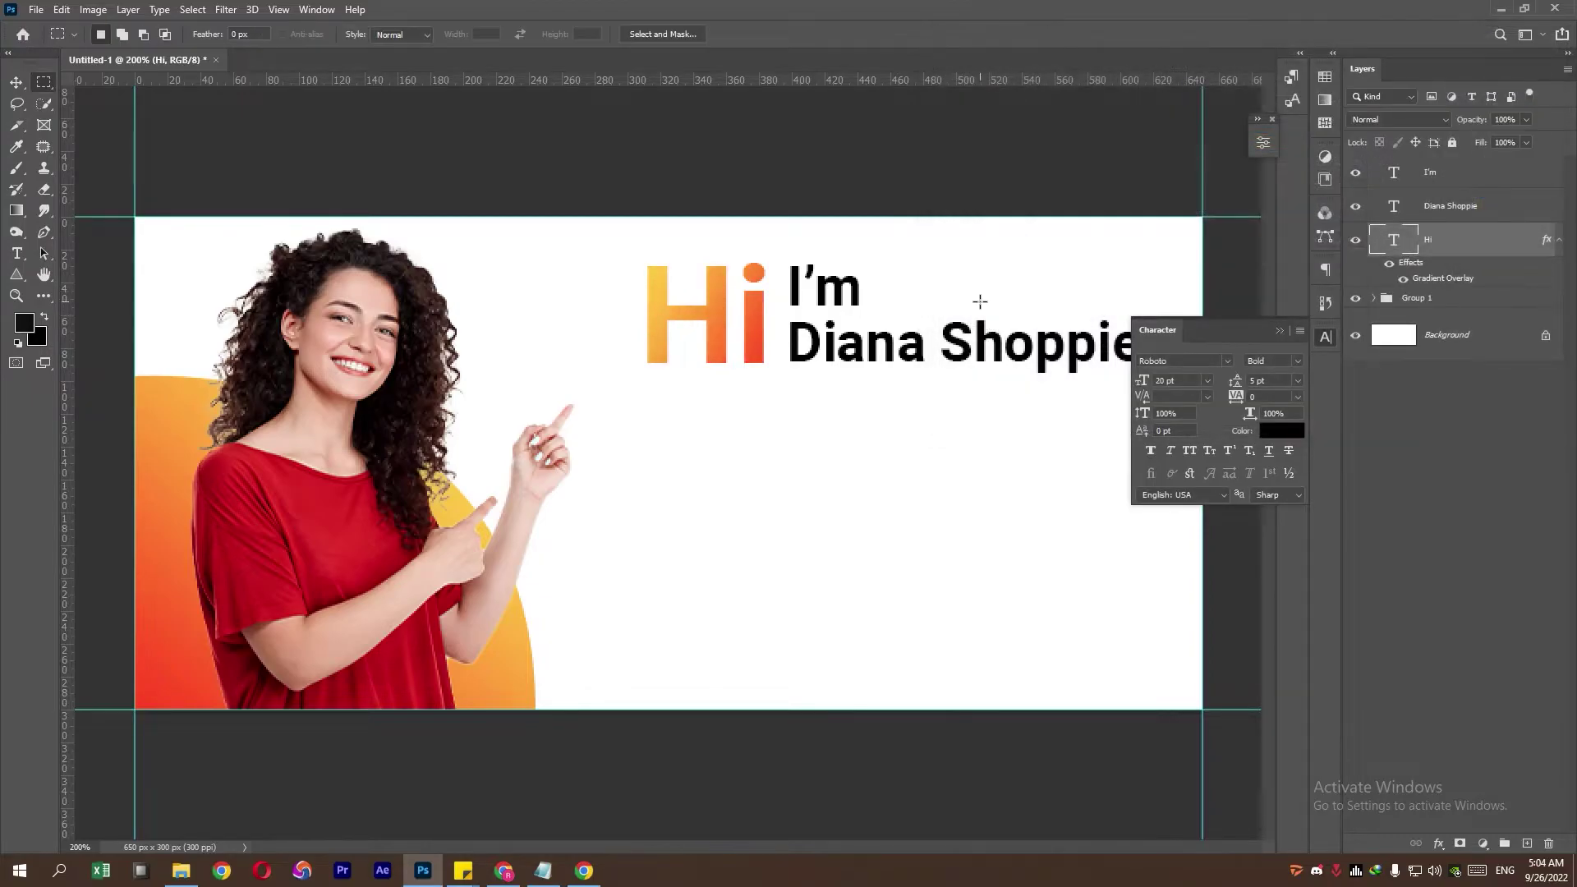
Step: Group the Hi, I'm and name text layers as Group 2
{"action": "left_click", "coordinate": [1278, 331]}
{"action": "left_click", "coordinate": [1470, 176], "text": "shift"}
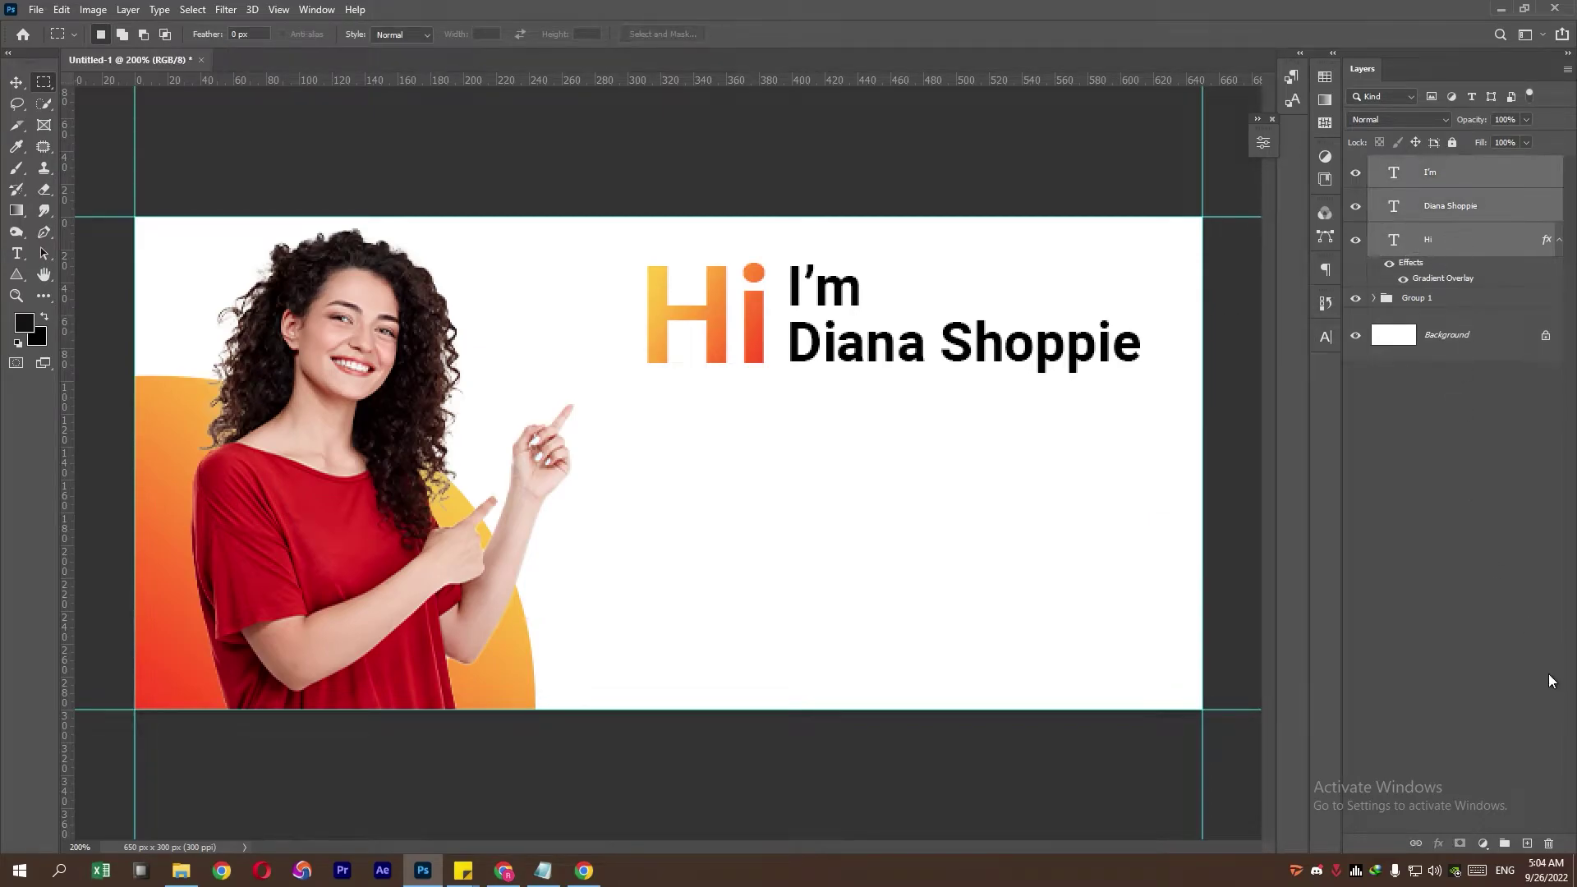
{"action": "left_click", "coordinate": [1506, 841]}
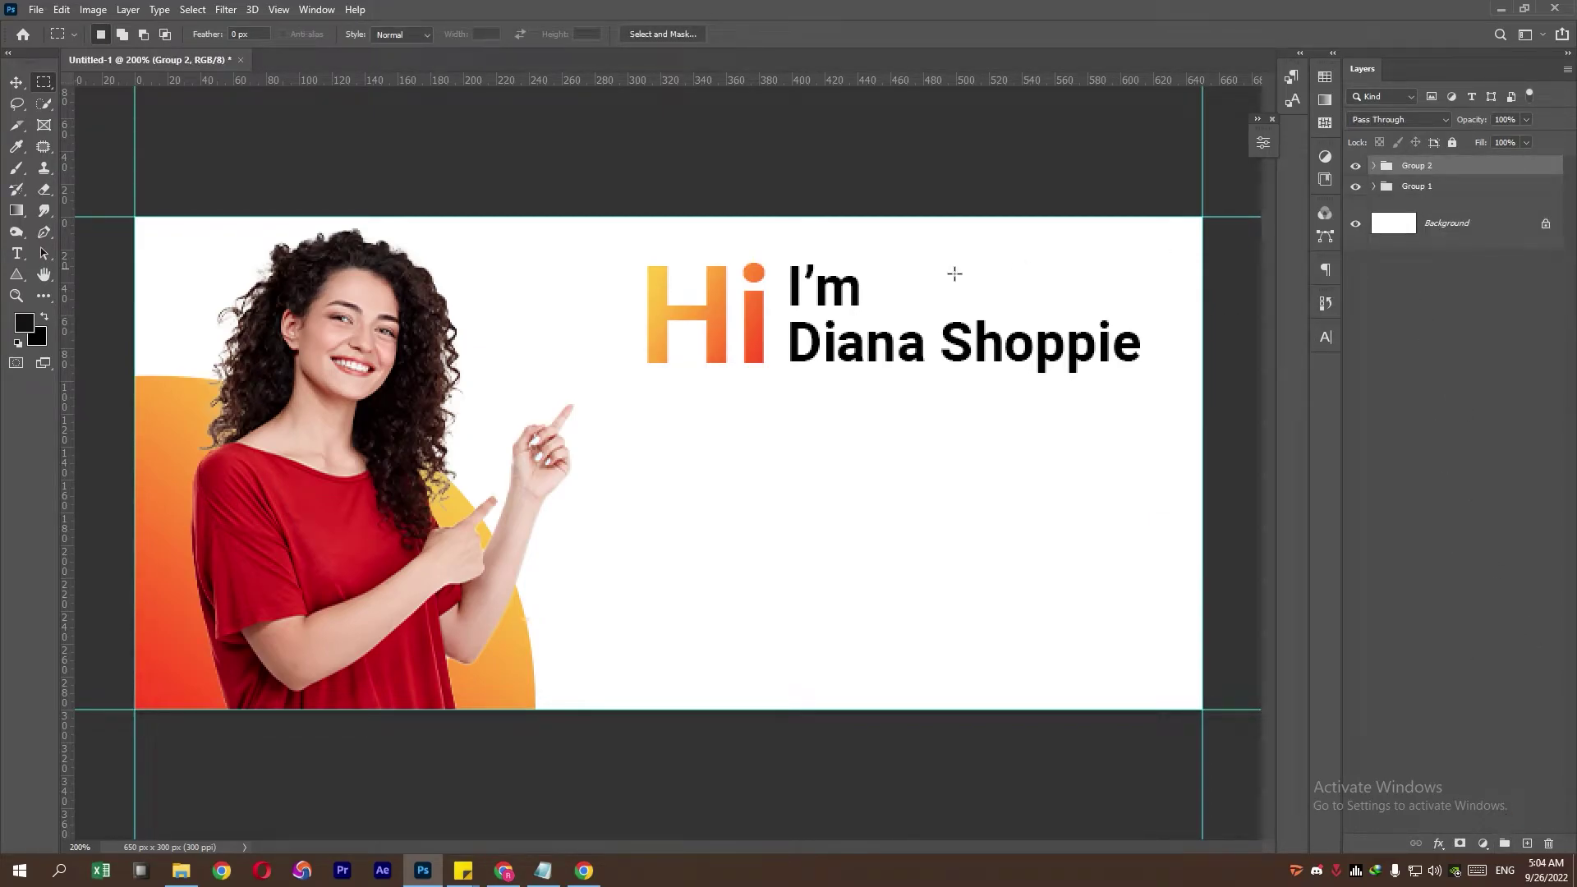
Step: Add the phone number from the Notepad notes as a text line under the heading
{"action": "left_click", "coordinate": [18, 254]}
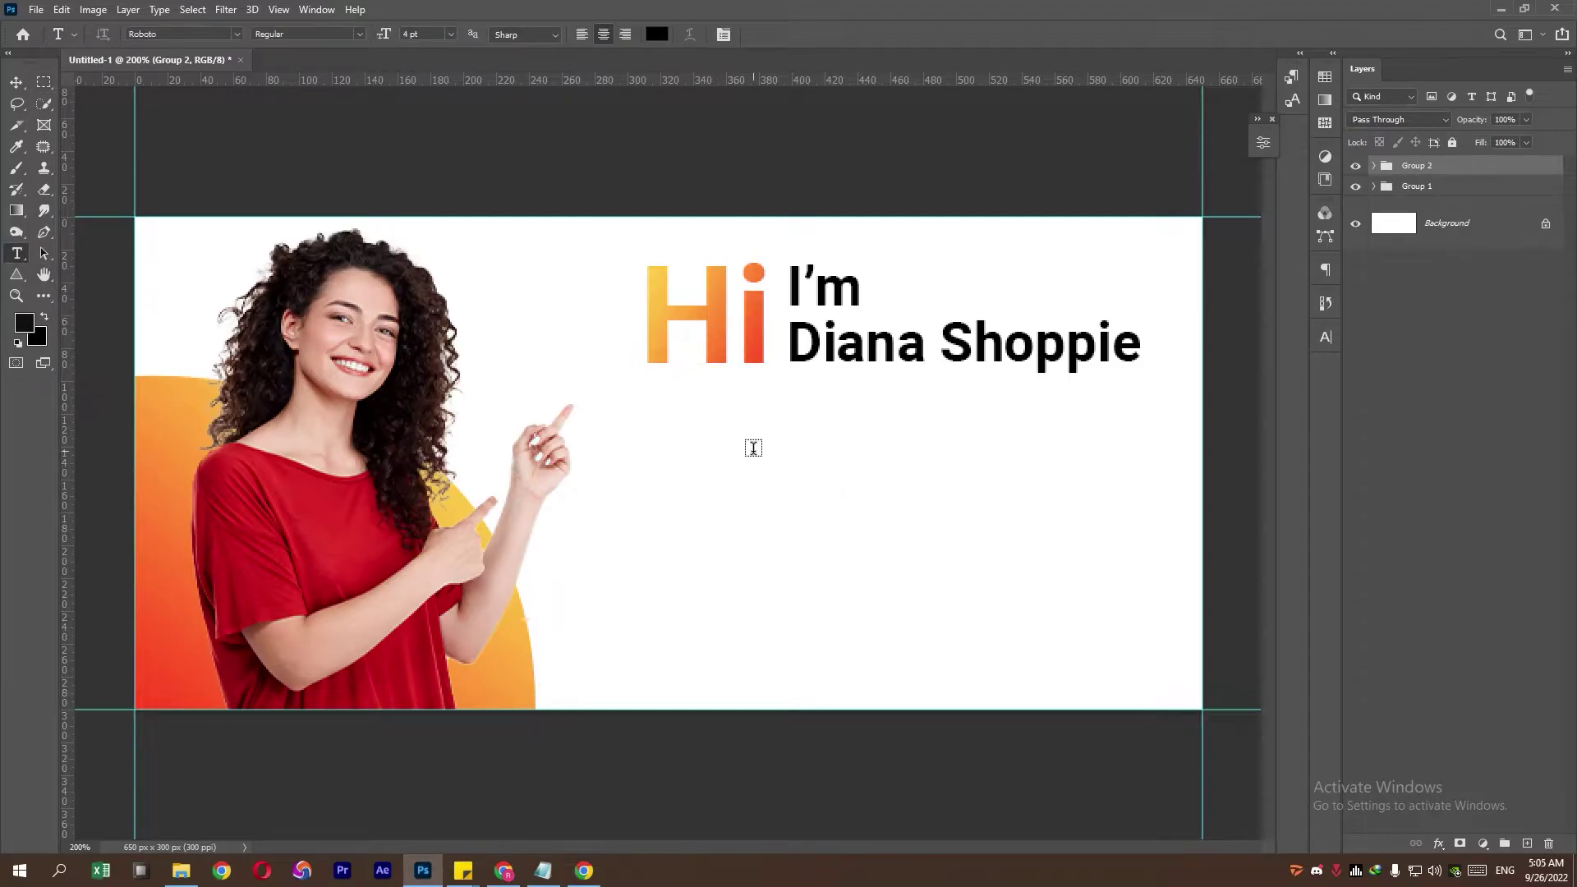
{"action": "left_click", "coordinate": [752, 451]}
{"action": "left_click", "coordinate": [543, 870]}
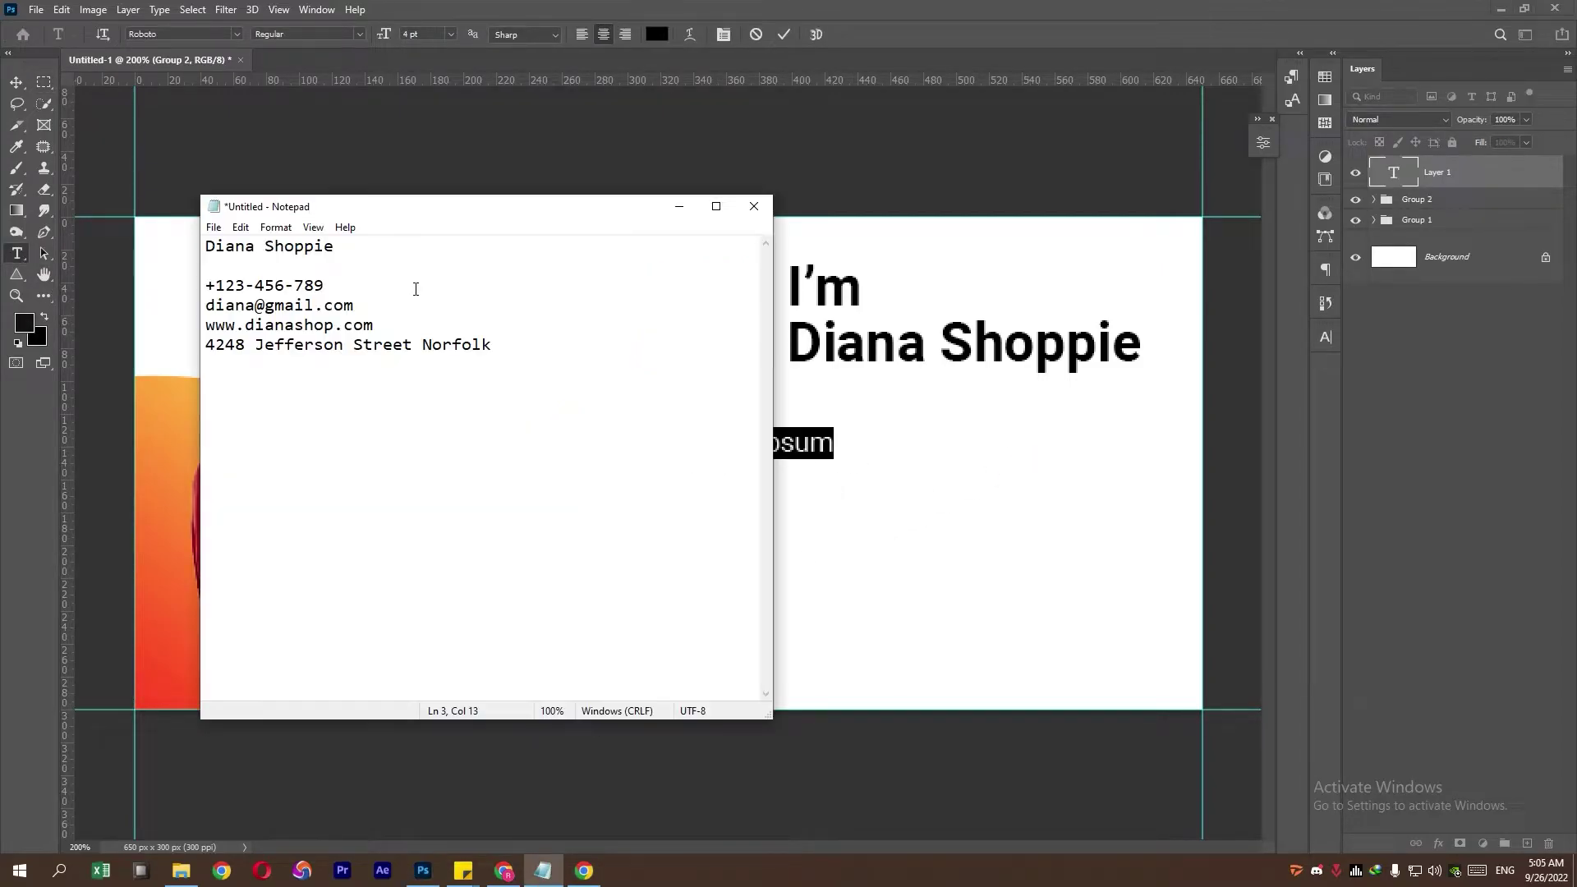
{"action": "left_click_drag", "start_coordinate": [326, 285], "coordinate": [206, 285]}
{"action": "key", "text": "ctrl+c"}
{"action": "right_click", "coordinate": [276, 289]}
{"action": "left_click", "coordinate": [386, 341]}
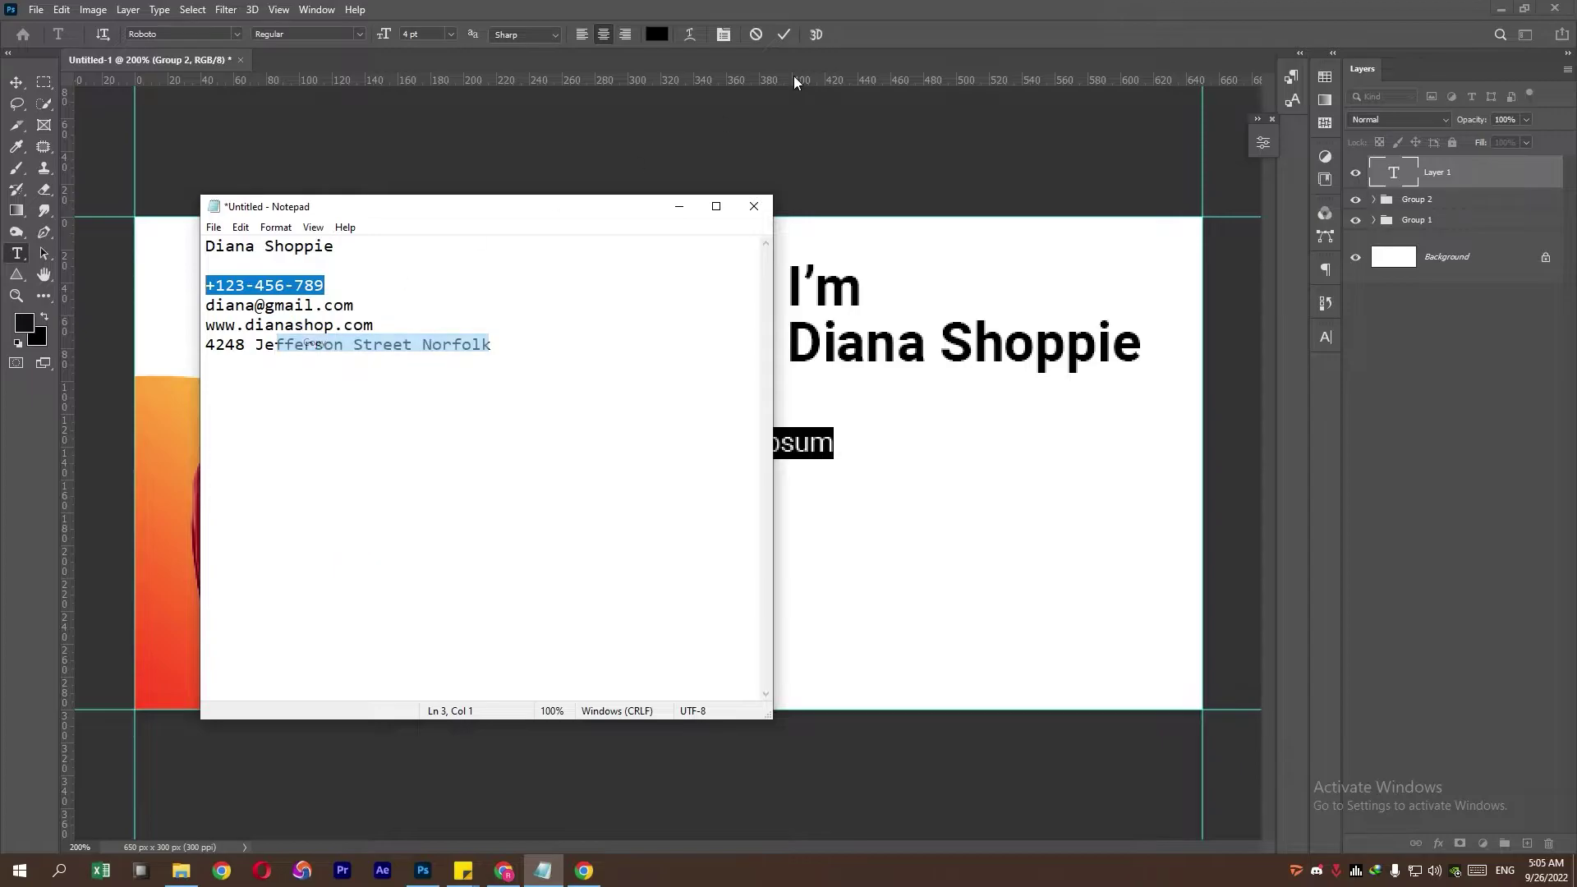
{"action": "left_click", "coordinate": [422, 871]}
{"action": "key", "text": "ctrl+v"}
{"action": "left_click", "coordinate": [17, 82]}
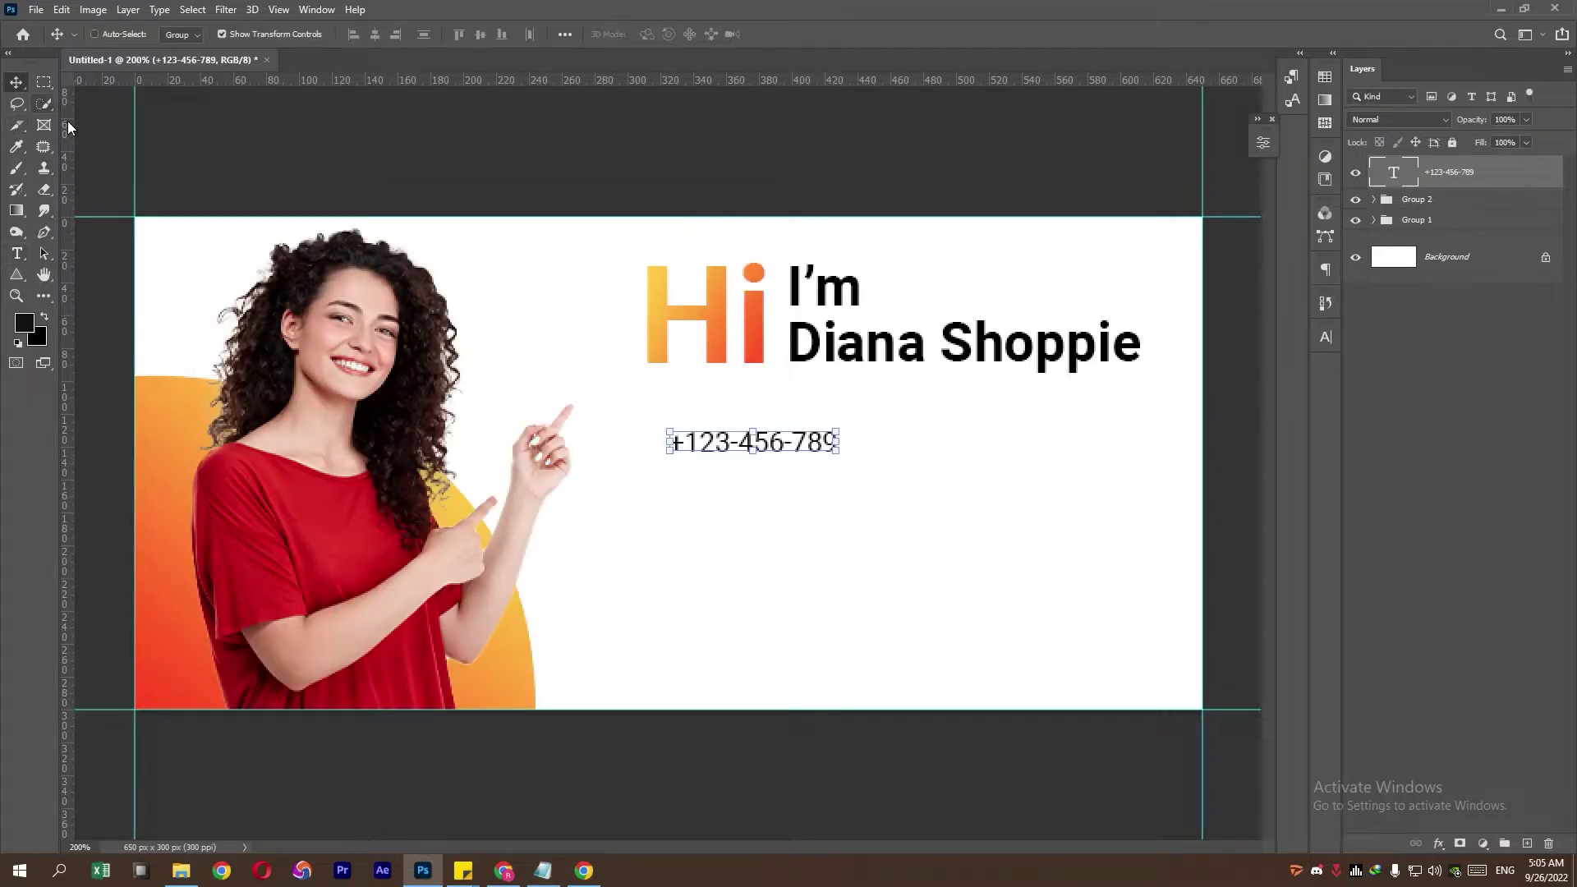
Step: Add the email address from the notes as a text line below the phone number
{"action": "left_click", "coordinate": [16, 252]}
{"action": "left_click", "coordinate": [729, 526]}
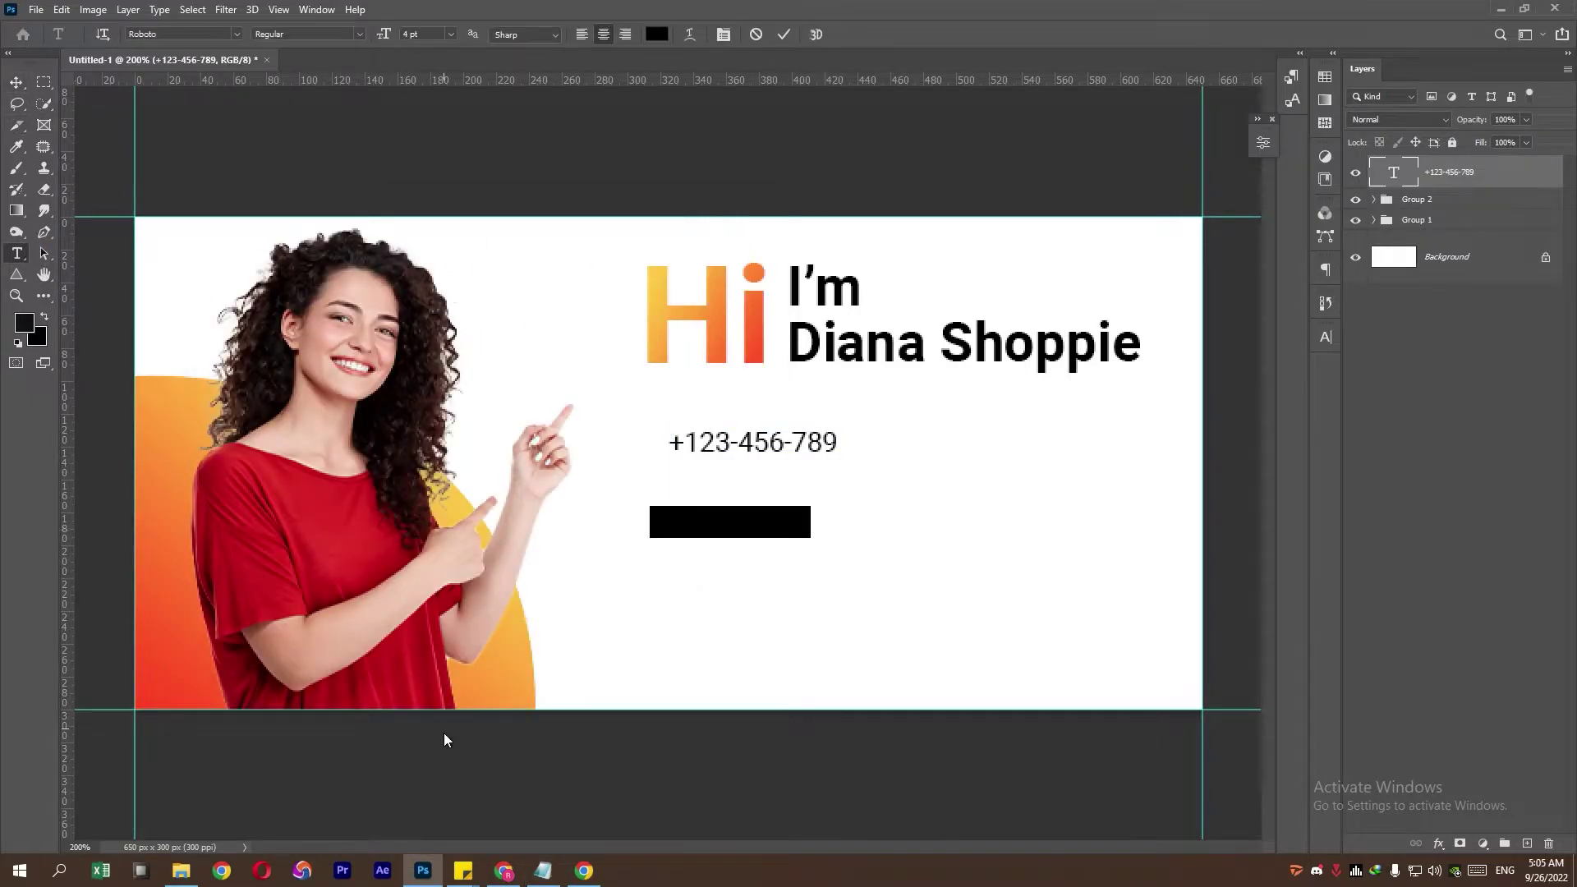
{"action": "left_click", "coordinate": [542, 870]}
{"action": "left_click_drag", "start_coordinate": [354, 306], "coordinate": [138, 313]}
{"action": "key", "text": "ctrl+c"}
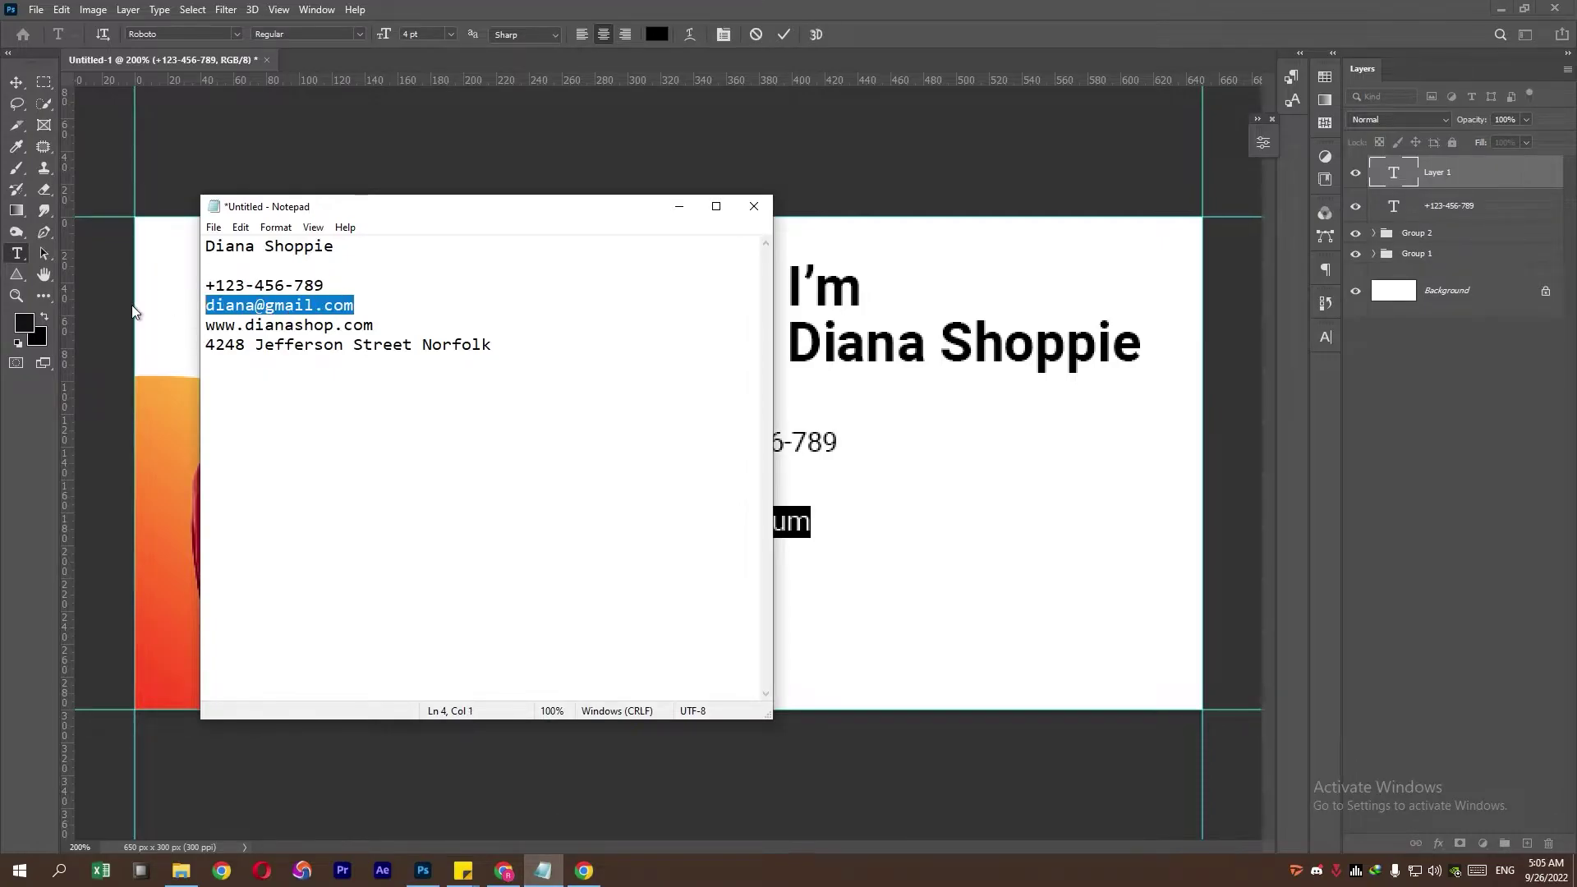
{"action": "left_click", "coordinate": [679, 207]}
{"action": "key", "text": "ctrl+v"}
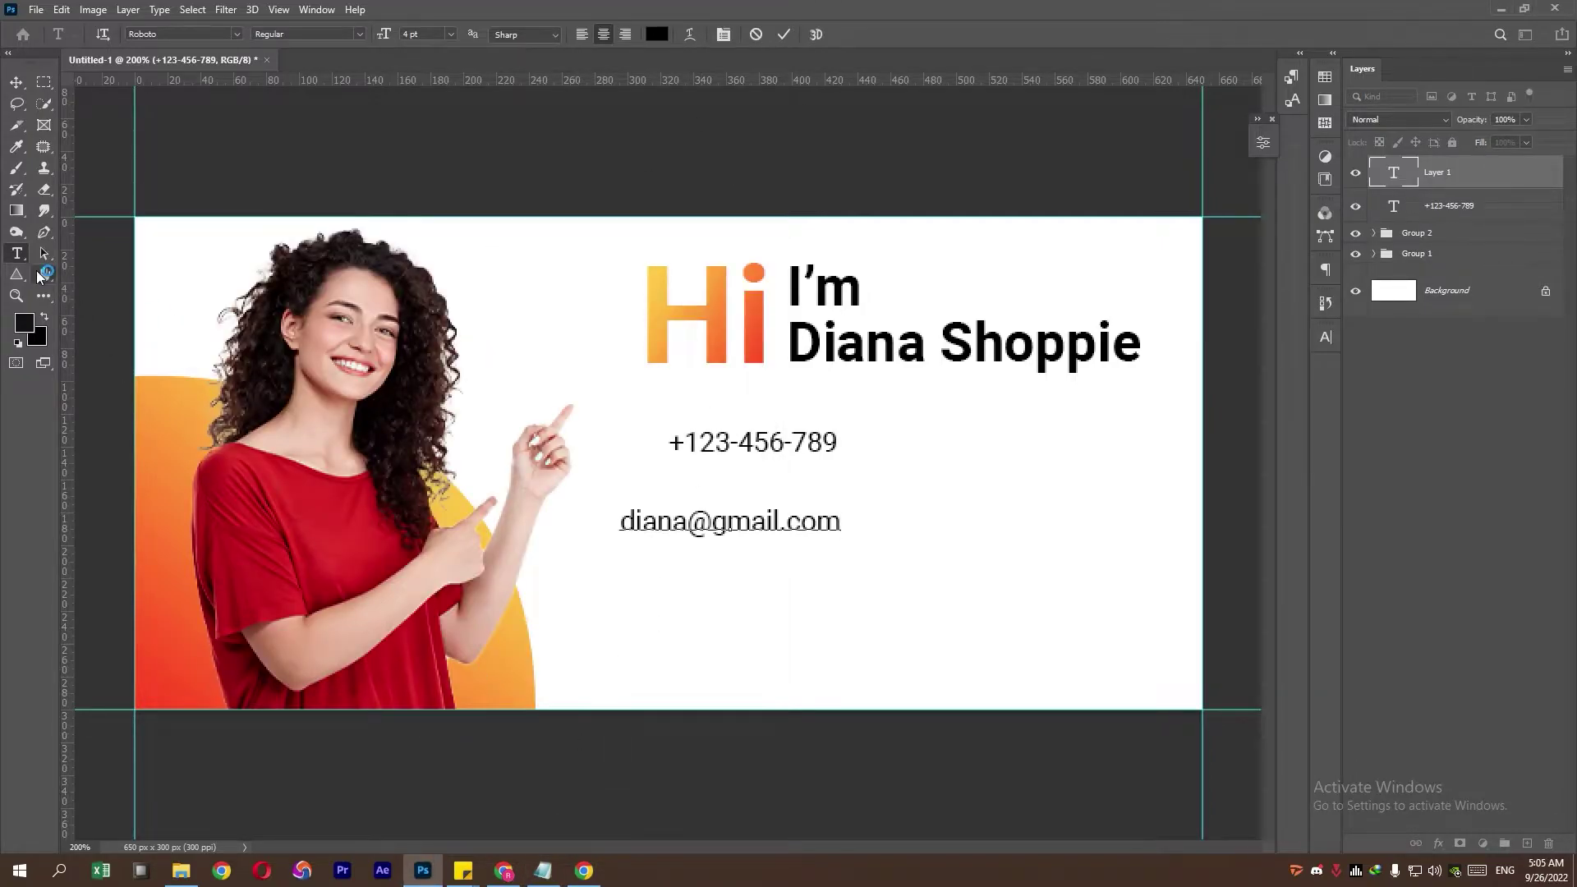
{"action": "left_click", "coordinate": [1433, 182]}
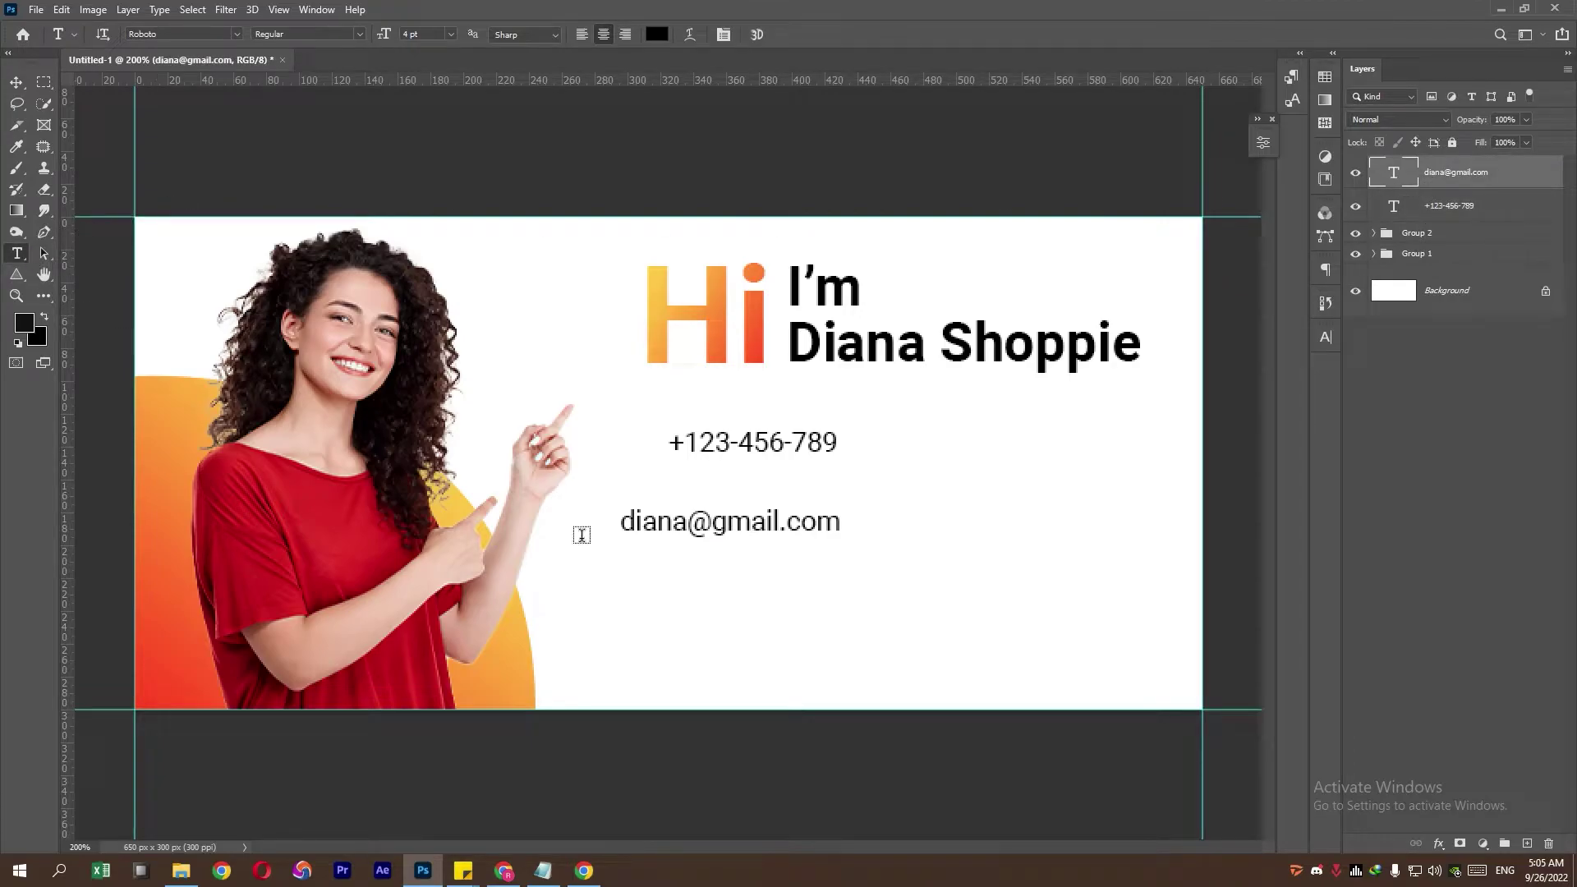
Step: Add the shop website from the notes as a text line below the email
{"action": "left_click", "coordinate": [722, 602]}
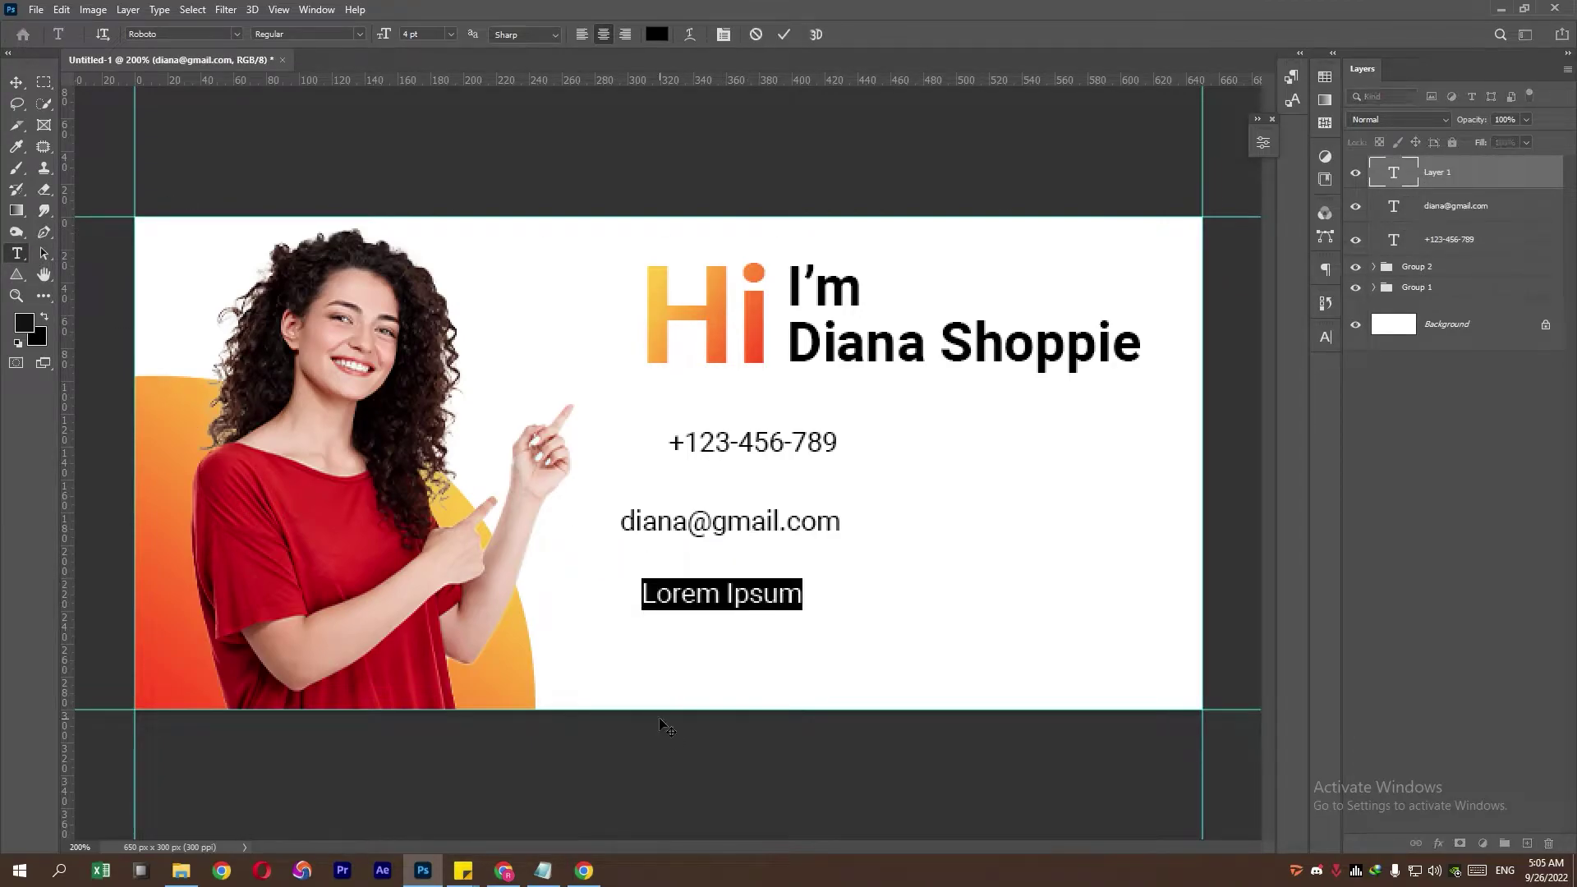
{"action": "left_click", "coordinate": [543, 870]}
{"action": "left_click_drag", "start_coordinate": [391, 330], "coordinate": [135, 337]}
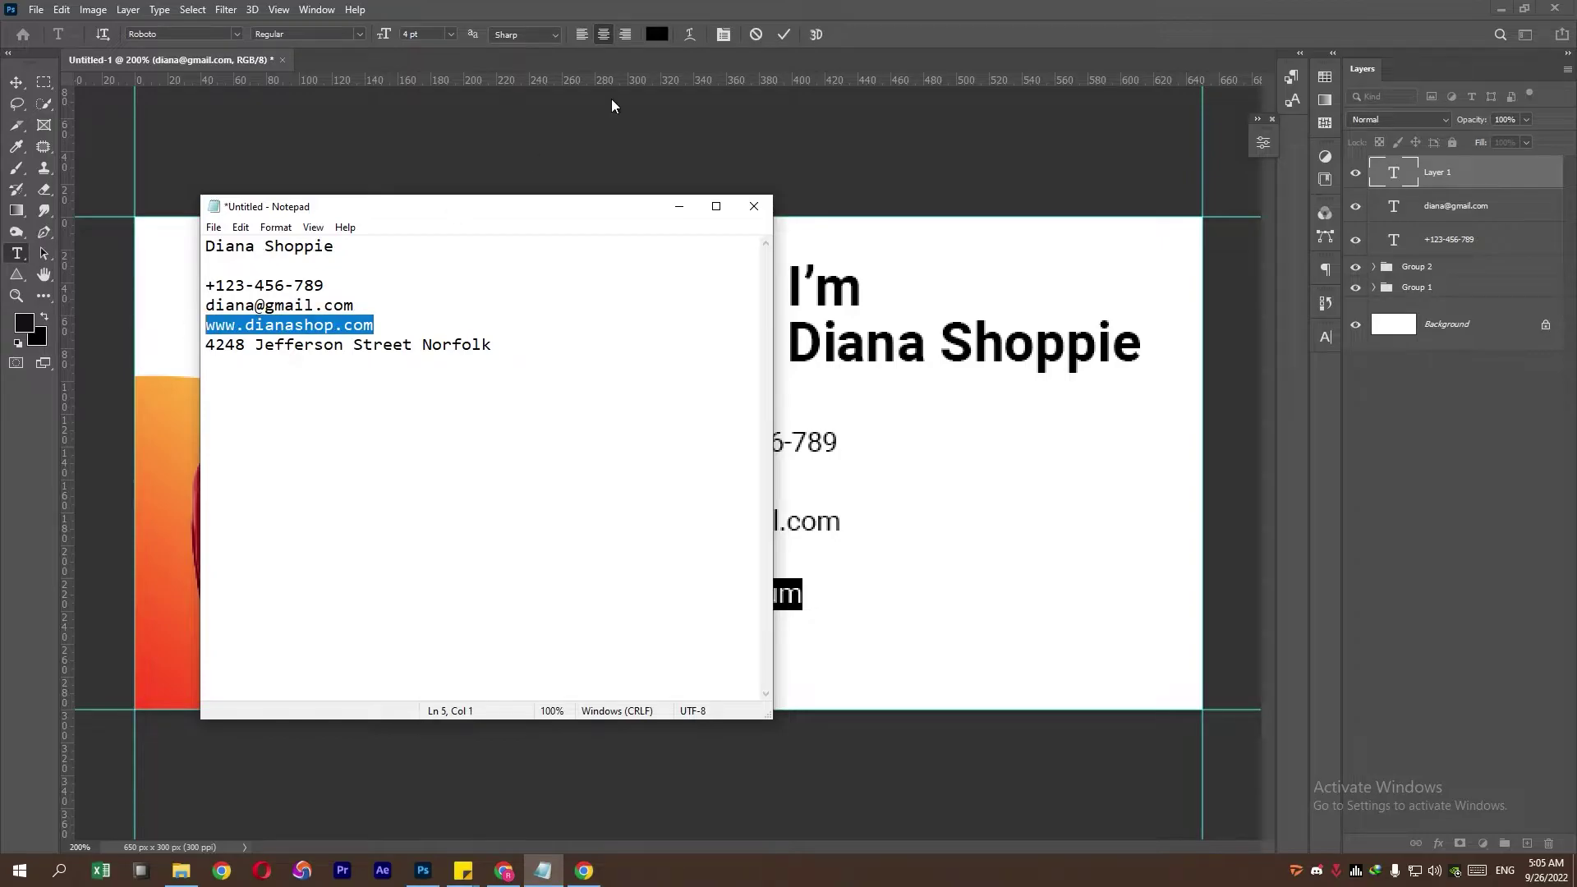
{"action": "key", "text": "alt+Tab"}
{"action": "type", "text": "www.dianashop.com"}
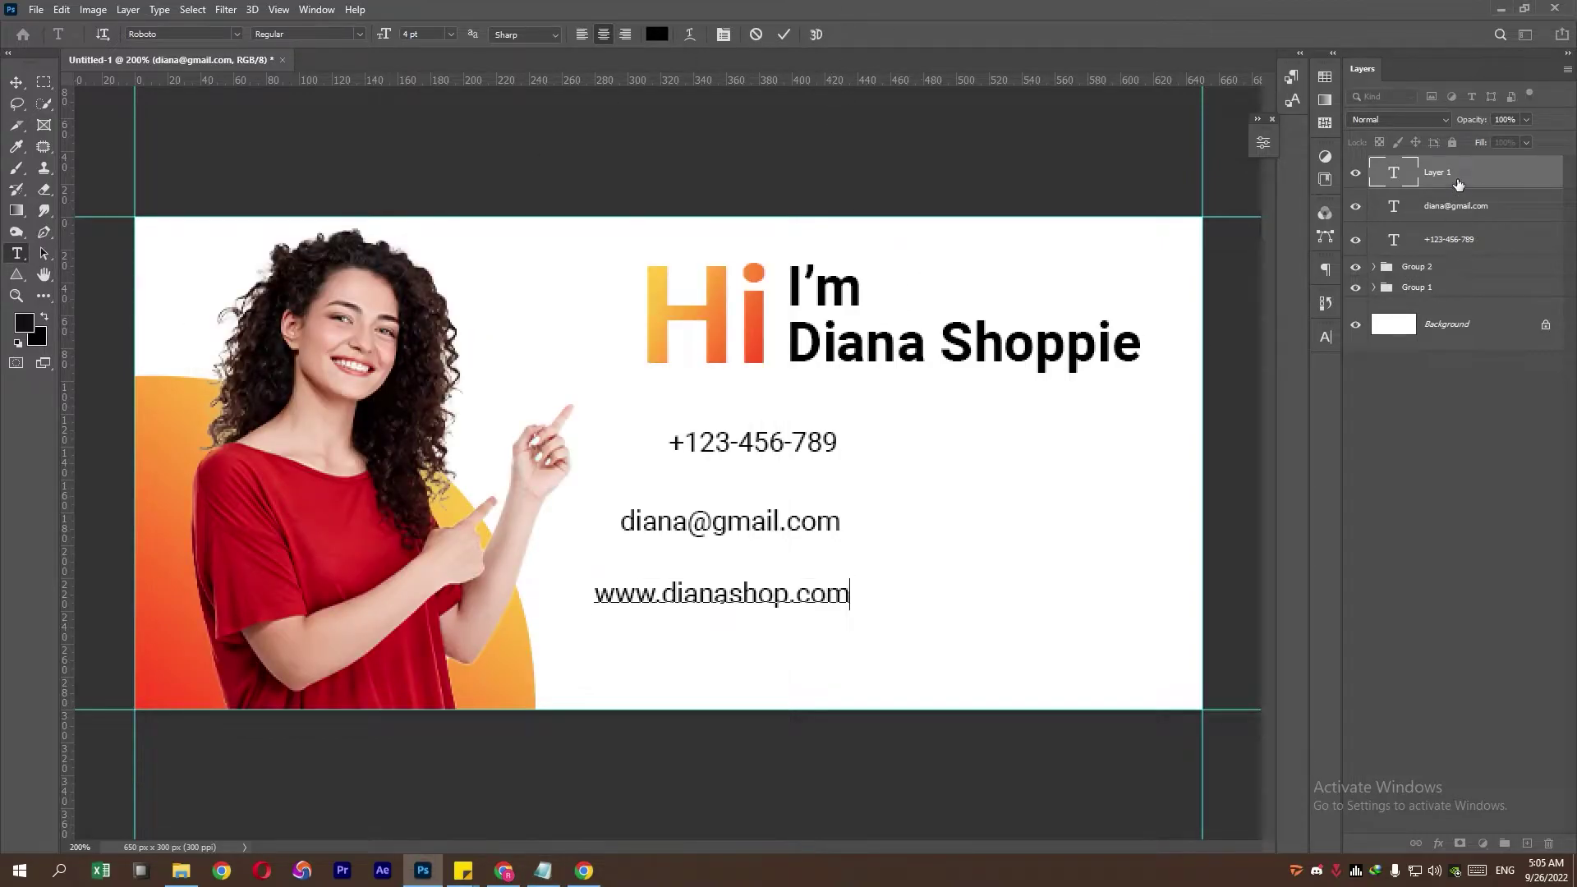
{"action": "key", "text": "ctrl+Return"}
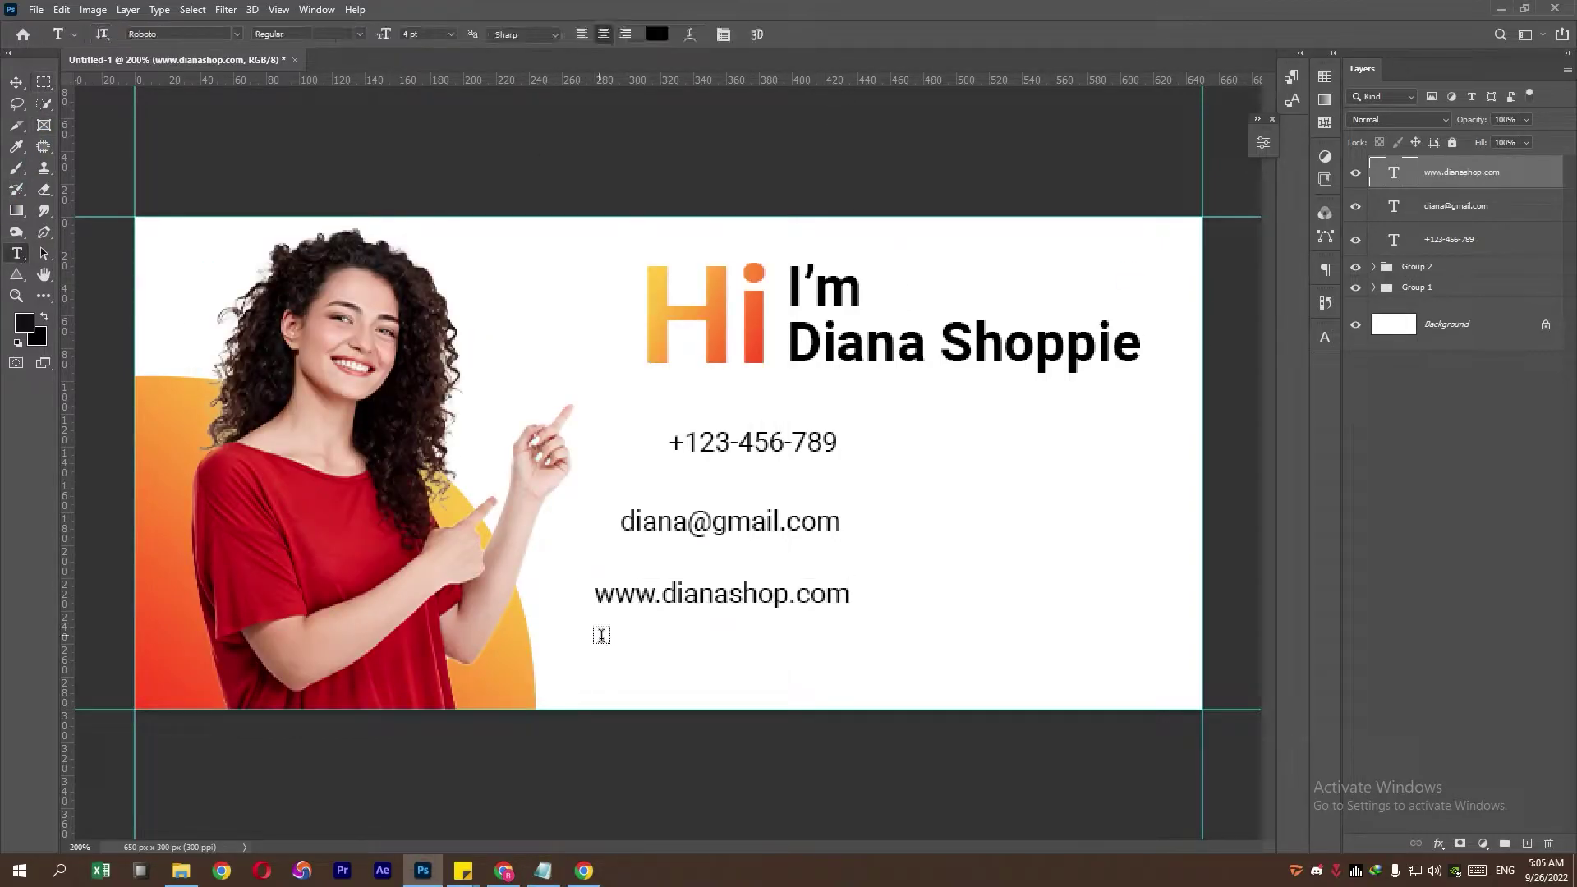
Step: Add the street address from the notes as a text line below the website
{"action": "left_click", "coordinate": [634, 657]}
{"action": "left_click", "coordinate": [543, 871]}
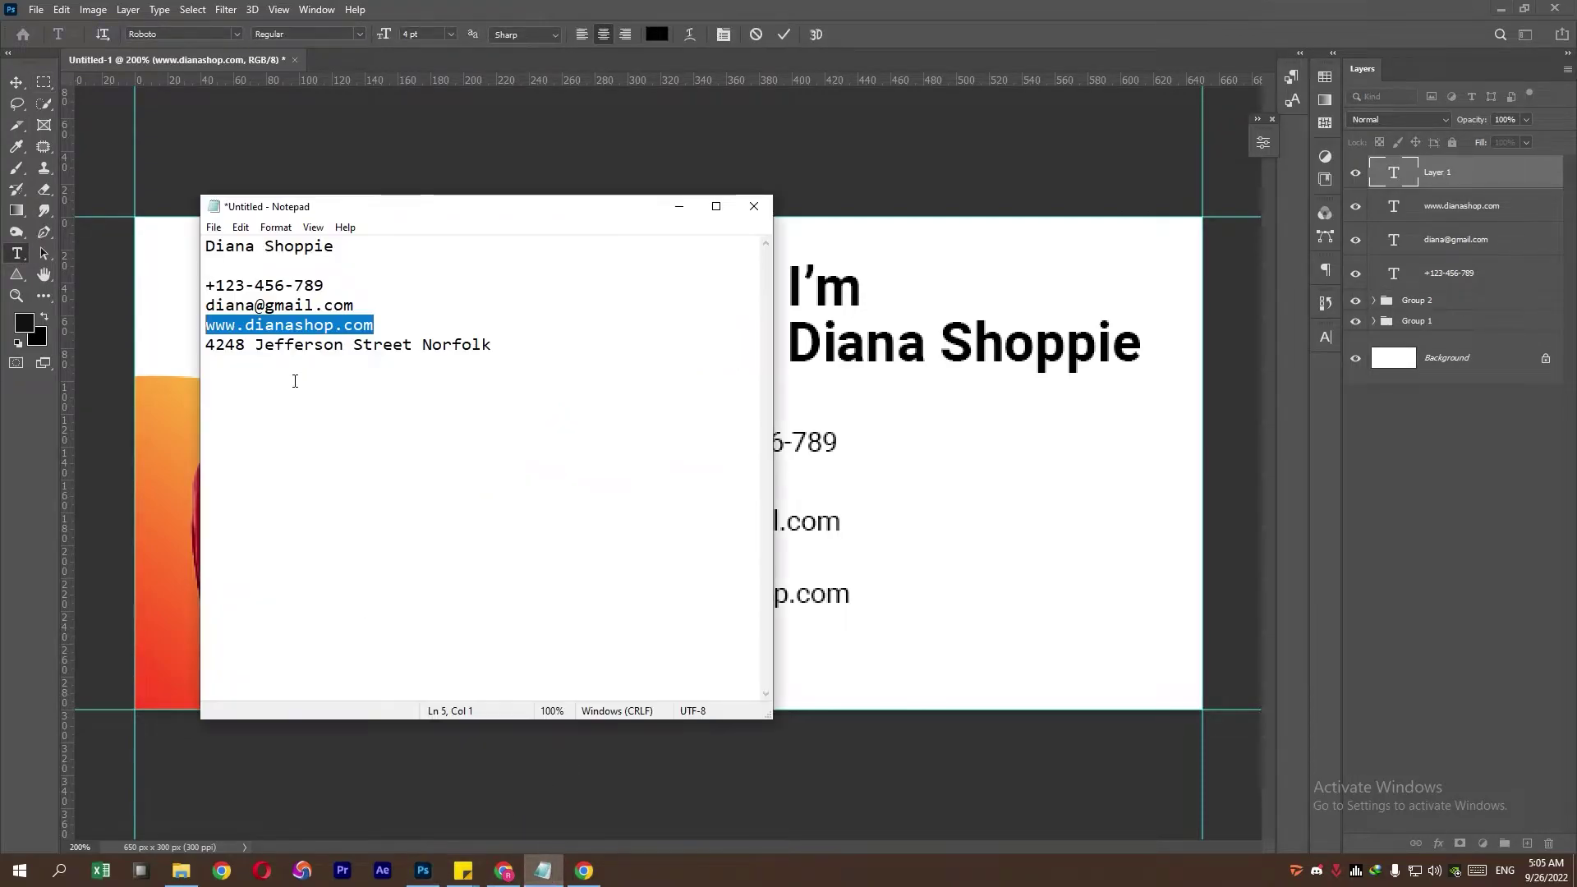
{"action": "left_click_drag", "start_coordinate": [528, 347], "coordinate": [169, 345]}
{"action": "key", "text": "ctrl+c"}
{"action": "left_click", "coordinate": [679, 206]}
{"action": "key", "text": "ctrl+v"}
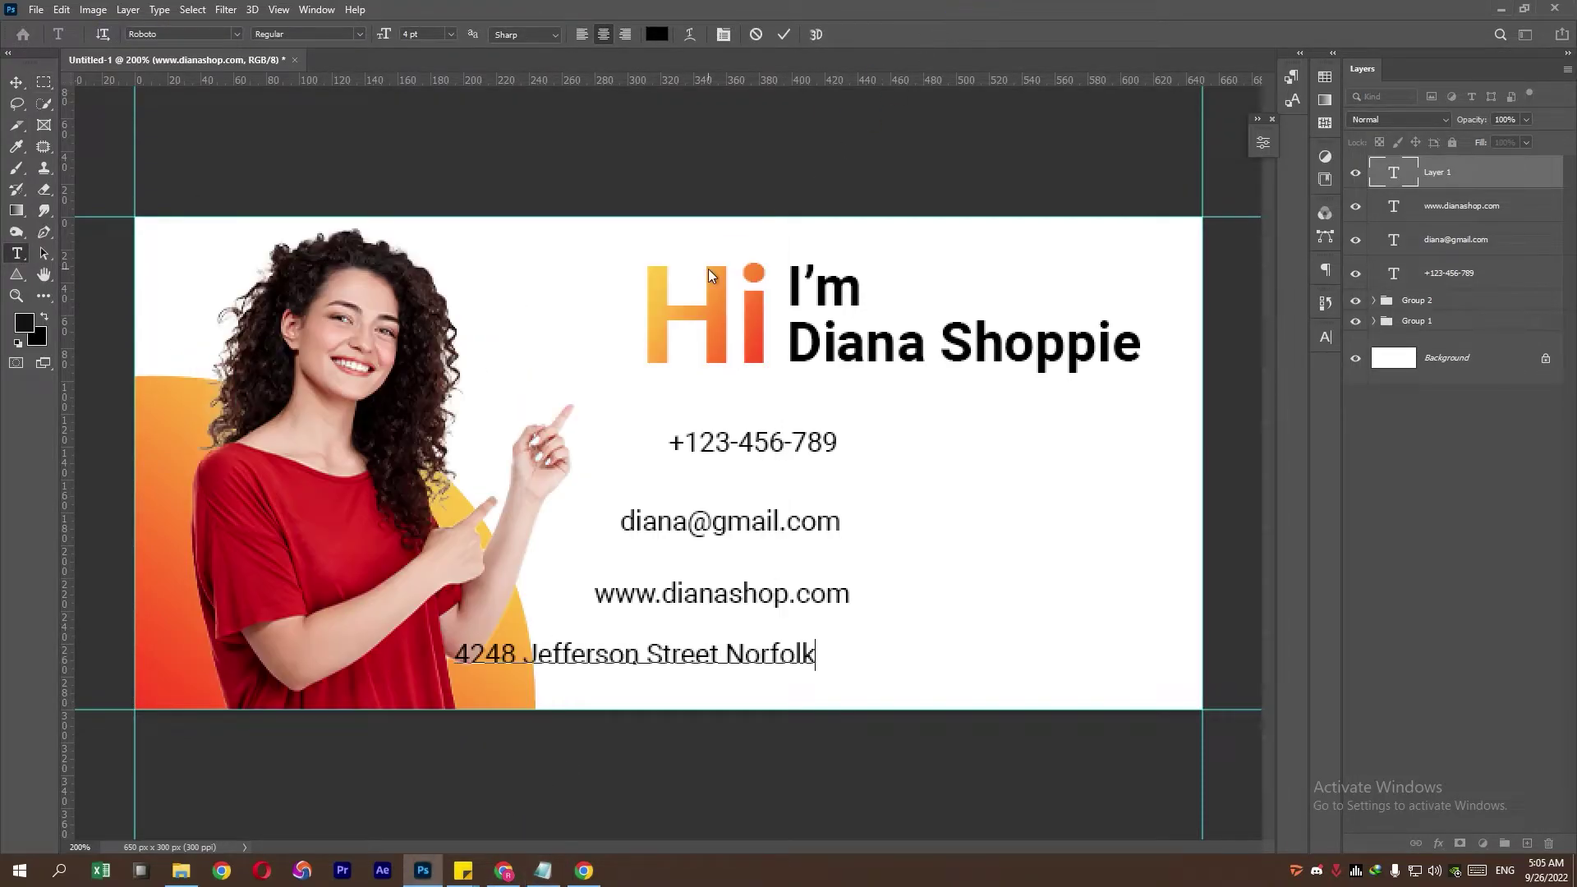
{"action": "left_click", "coordinate": [17, 82]}
Step: Shift the address line right under the website and open Social Link.psd
{"action": "left_click_drag", "start_coordinate": [670, 658], "coordinate": [820, 645]}
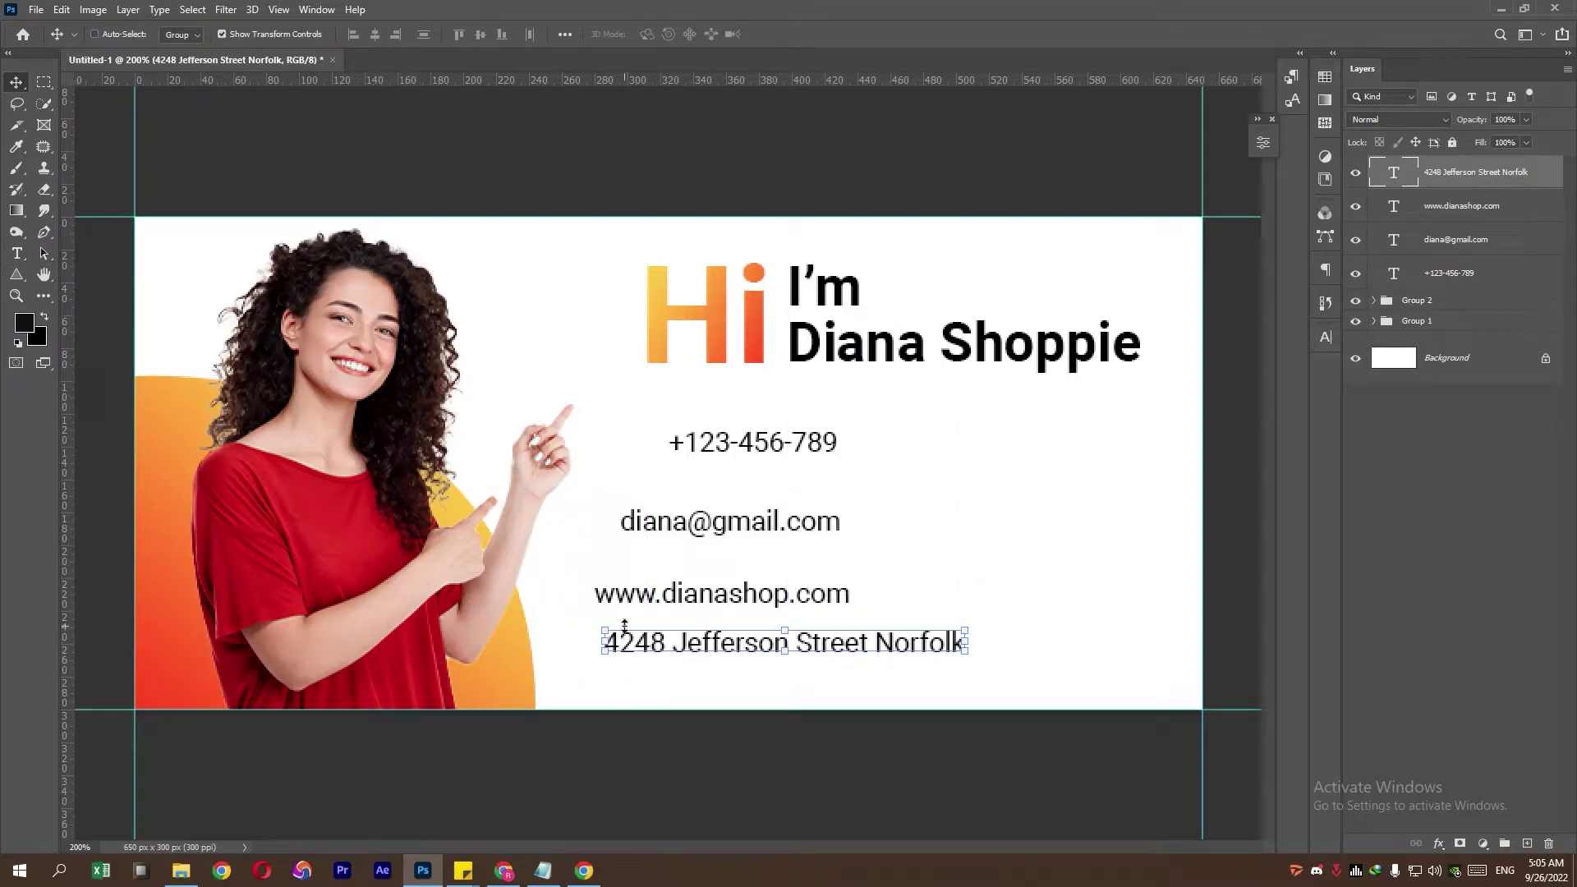
{"action": "left_click", "coordinate": [180, 871]}
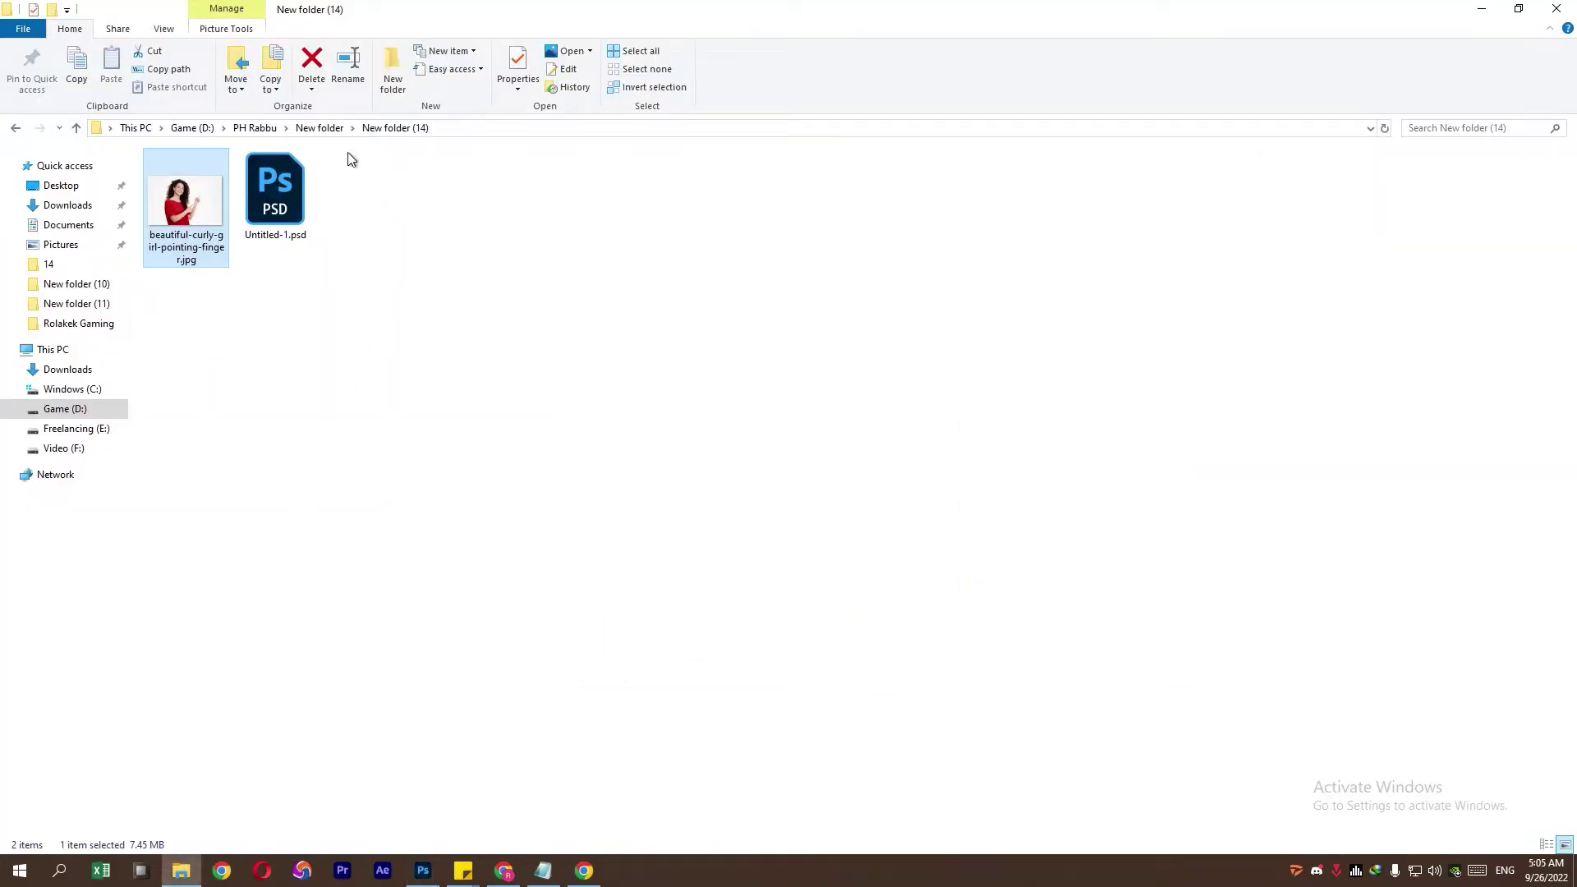
{"action": "double_click", "coordinate": [353, 407]}
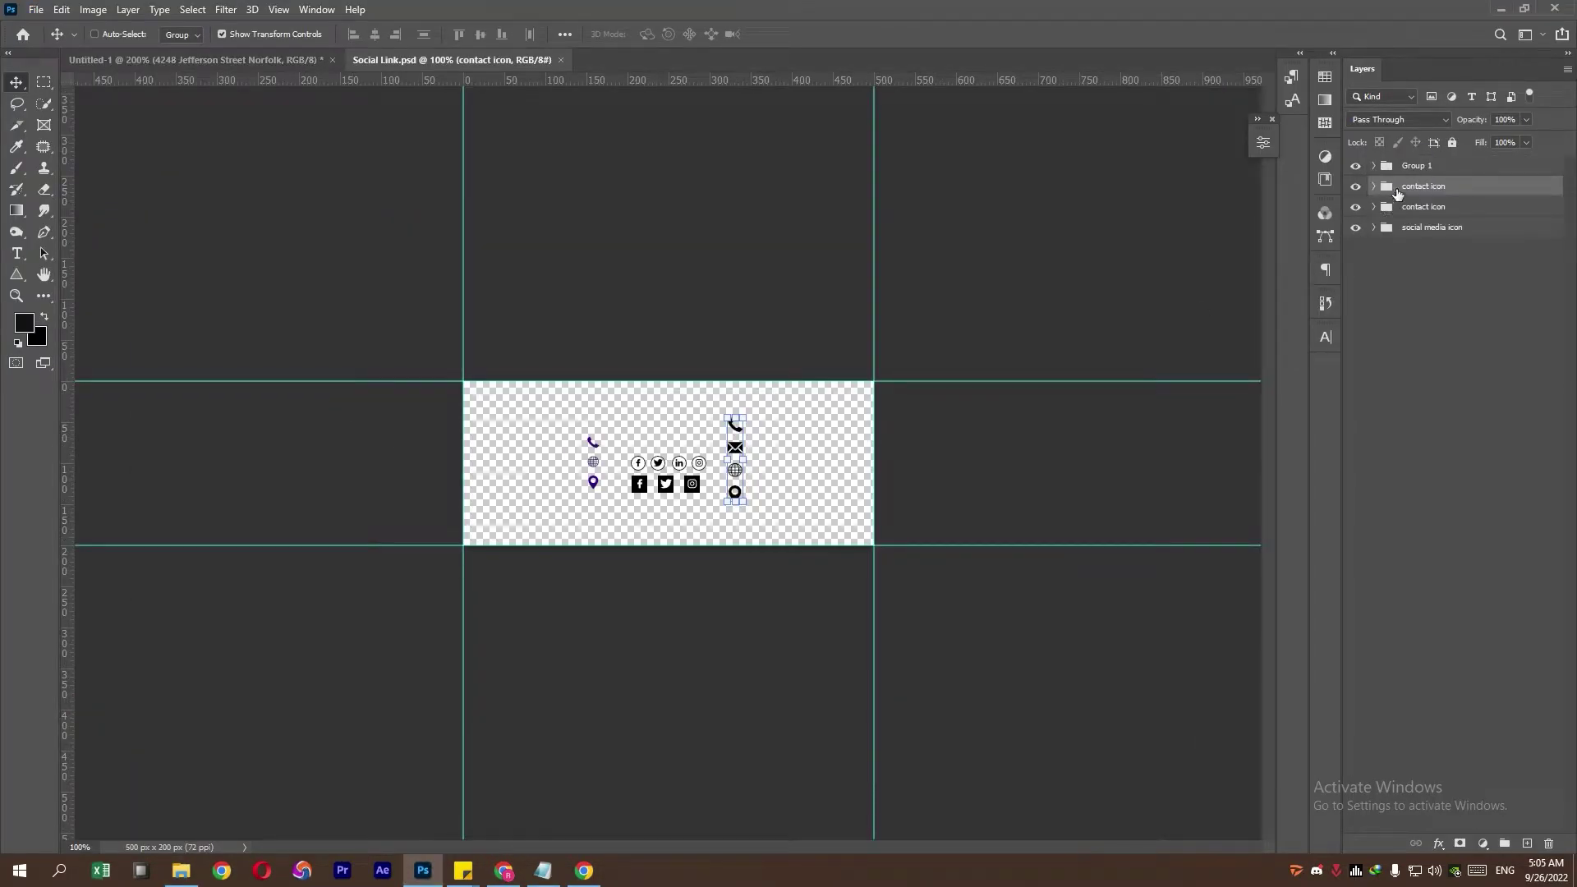
Step: Select the black contact icon group in Social Link and drag it toward the banner
{"action": "key", "text": "ctrl+plus"}
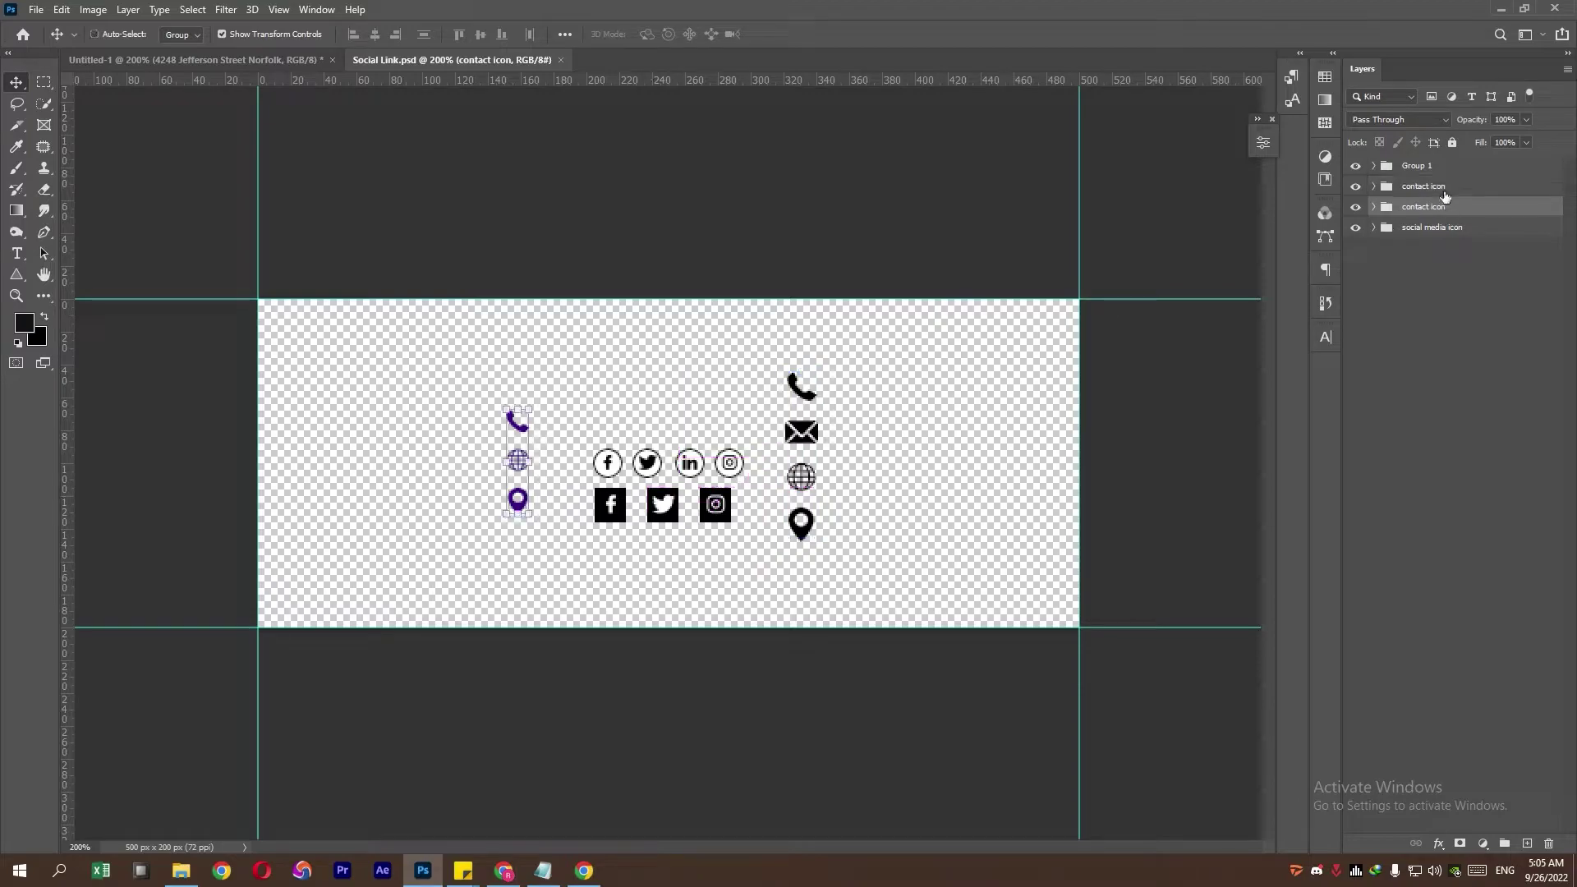
{"action": "left_click_drag", "start_coordinate": [823, 431], "coordinate": [408, 218]}
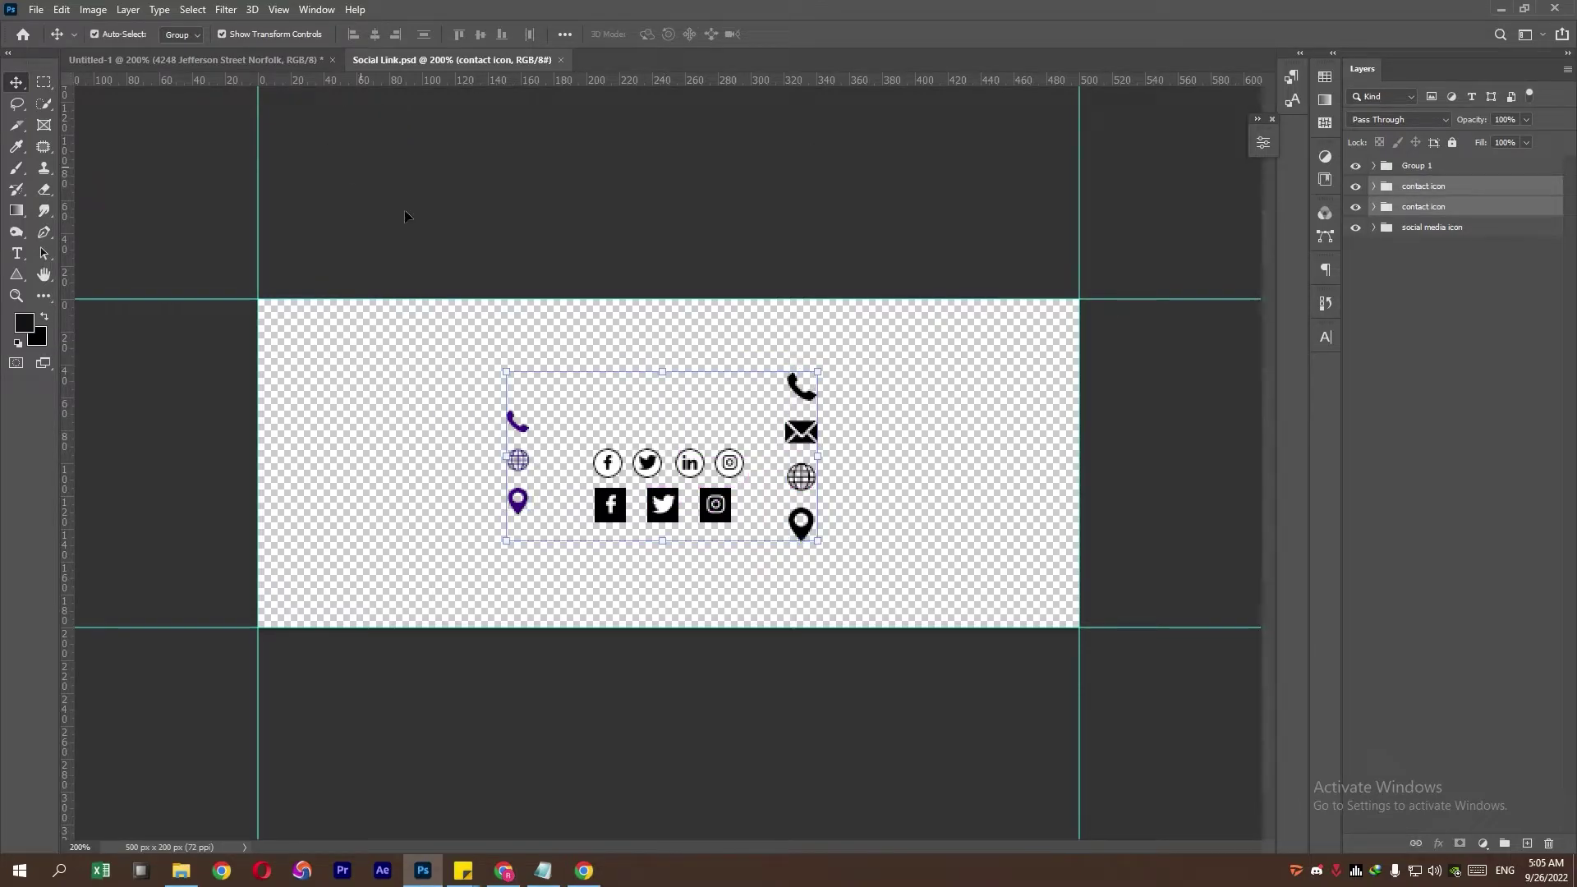
{"action": "left_click", "coordinate": [1443, 206], "text": "ctrl"}
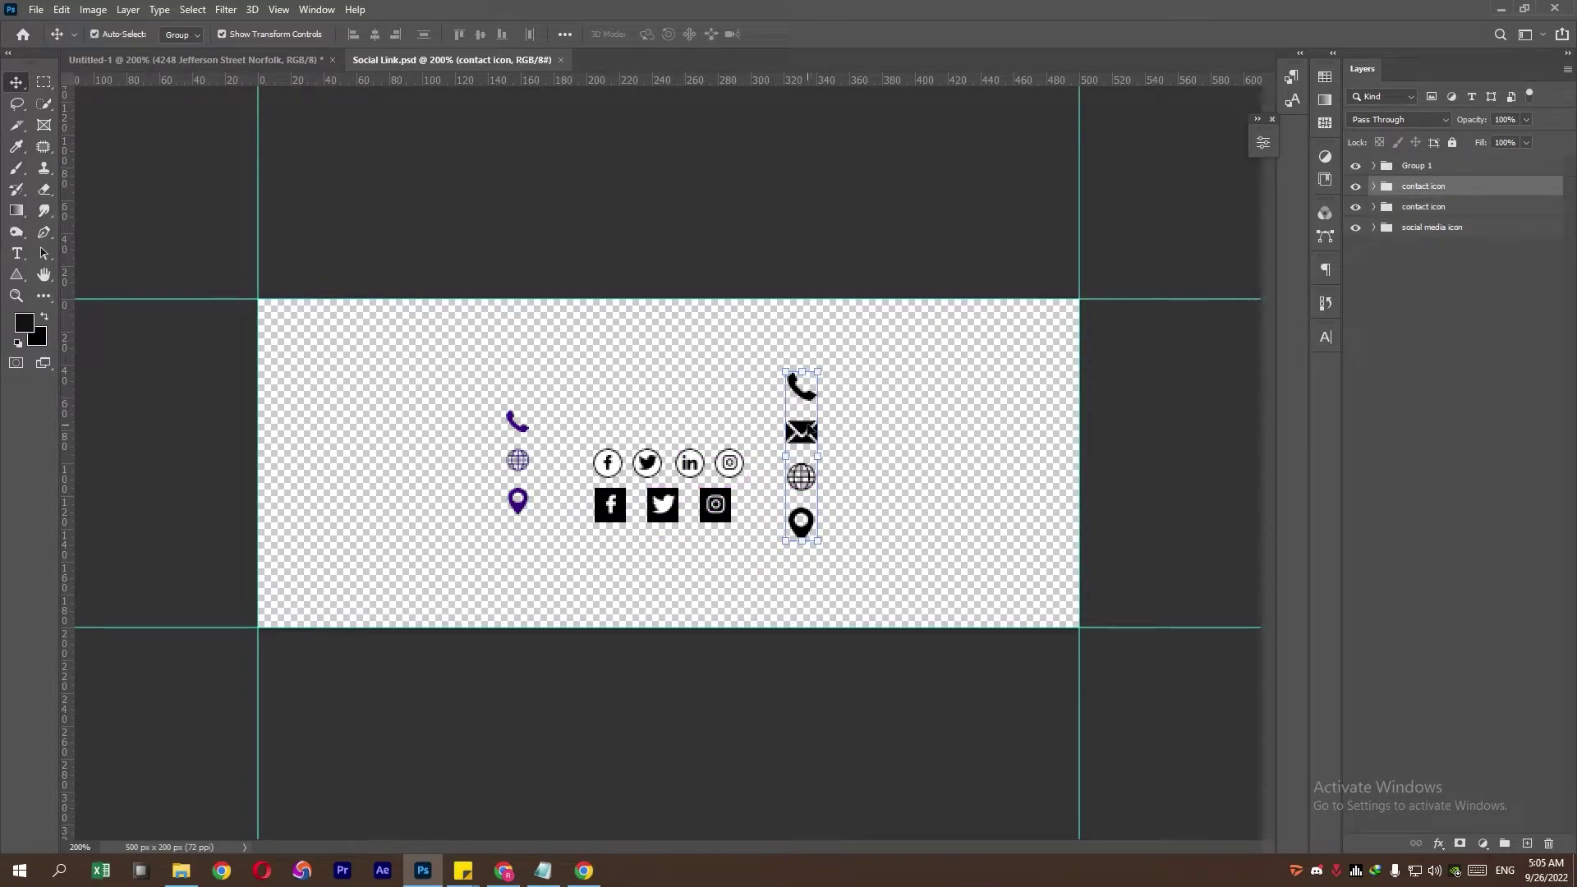
{"action": "mouse_move", "coordinate": [815, 456]}
{"action": "left_mouse_down"}
{"action": "mouse_move", "coordinate": [235, 66]}
{"action": "mouse_move", "coordinate": [606, 444]}
{"action": "mouse_move", "coordinate": [683, 500]}
{"action": "mouse_move", "coordinate": [672, 516]}
{"action": "left_mouse_up"}
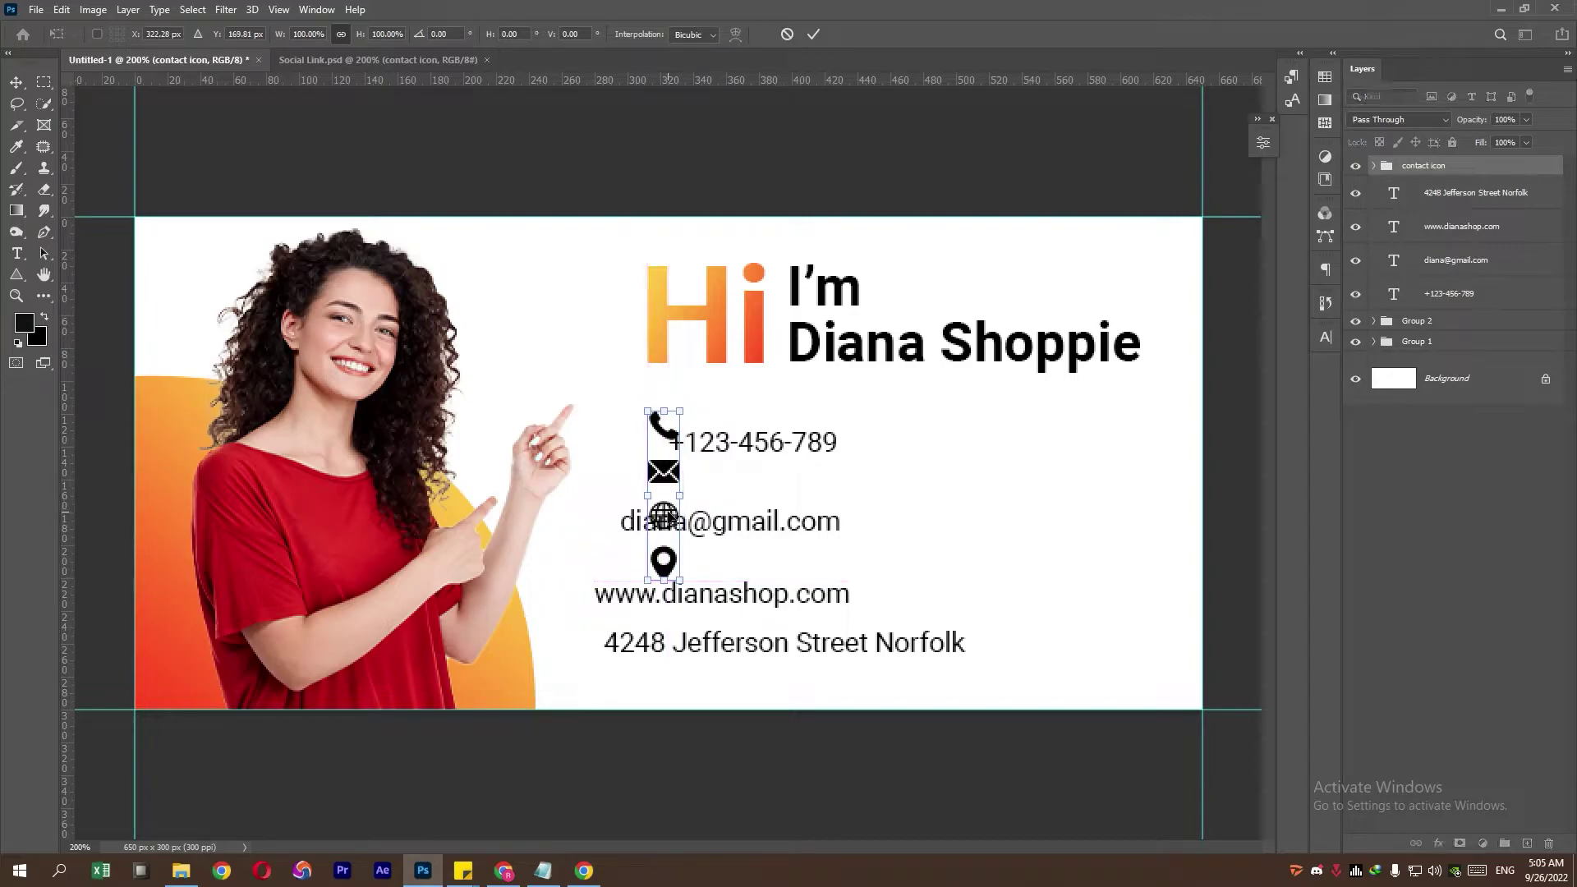
Step: Align the four contact lines' left edges and move them right of the icons
{"action": "left_click", "coordinate": [1442, 194]}
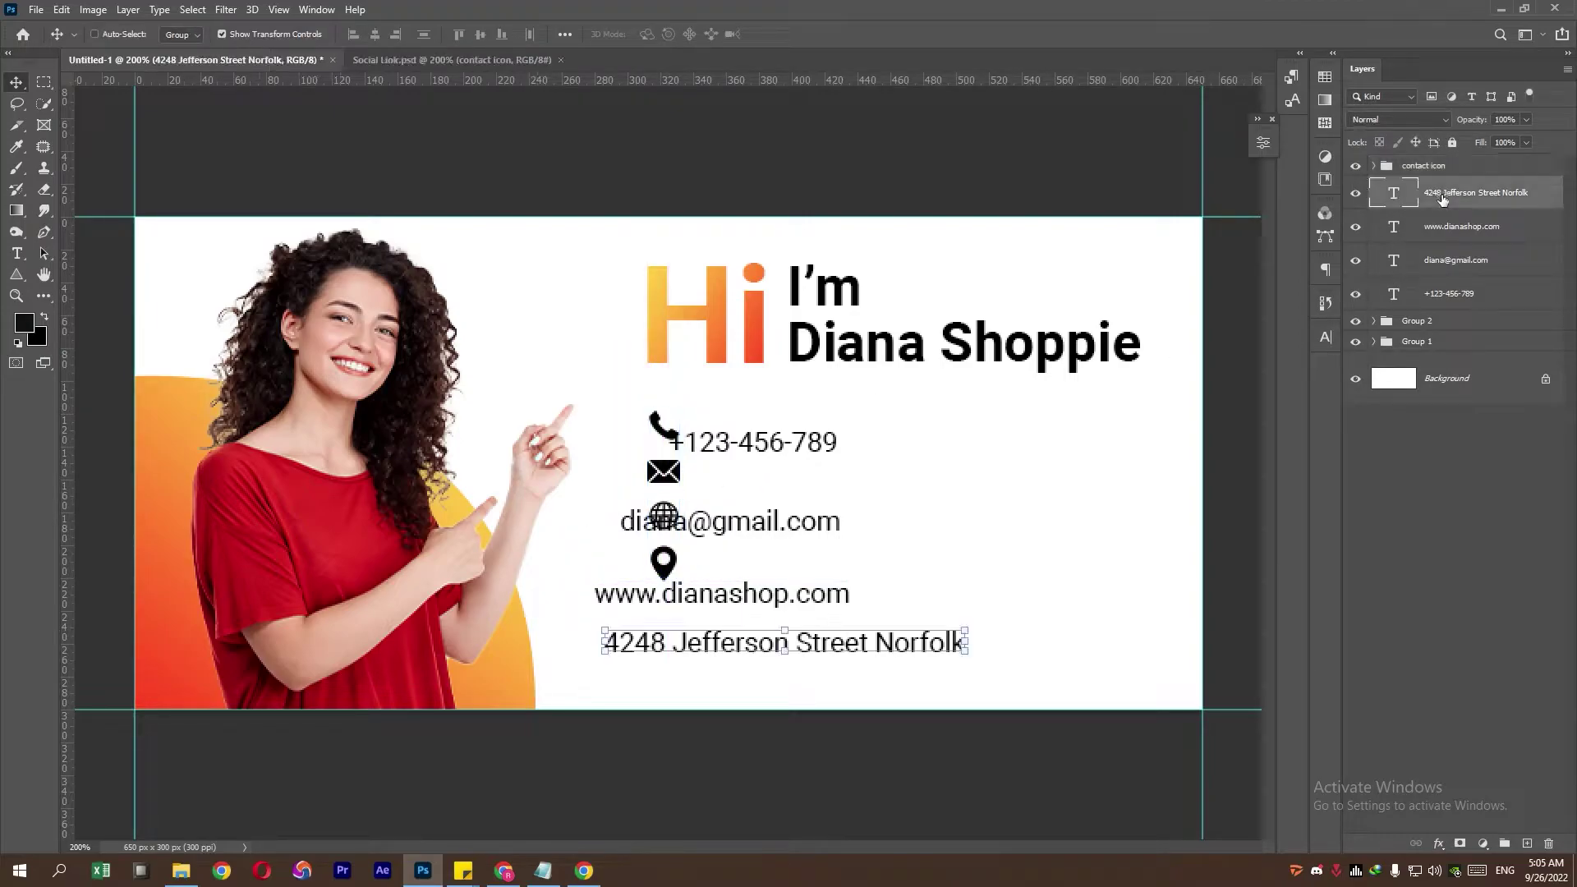
{"action": "left_click", "coordinate": [1449, 293], "text": "shift"}
{"action": "left_click", "coordinate": [354, 35]}
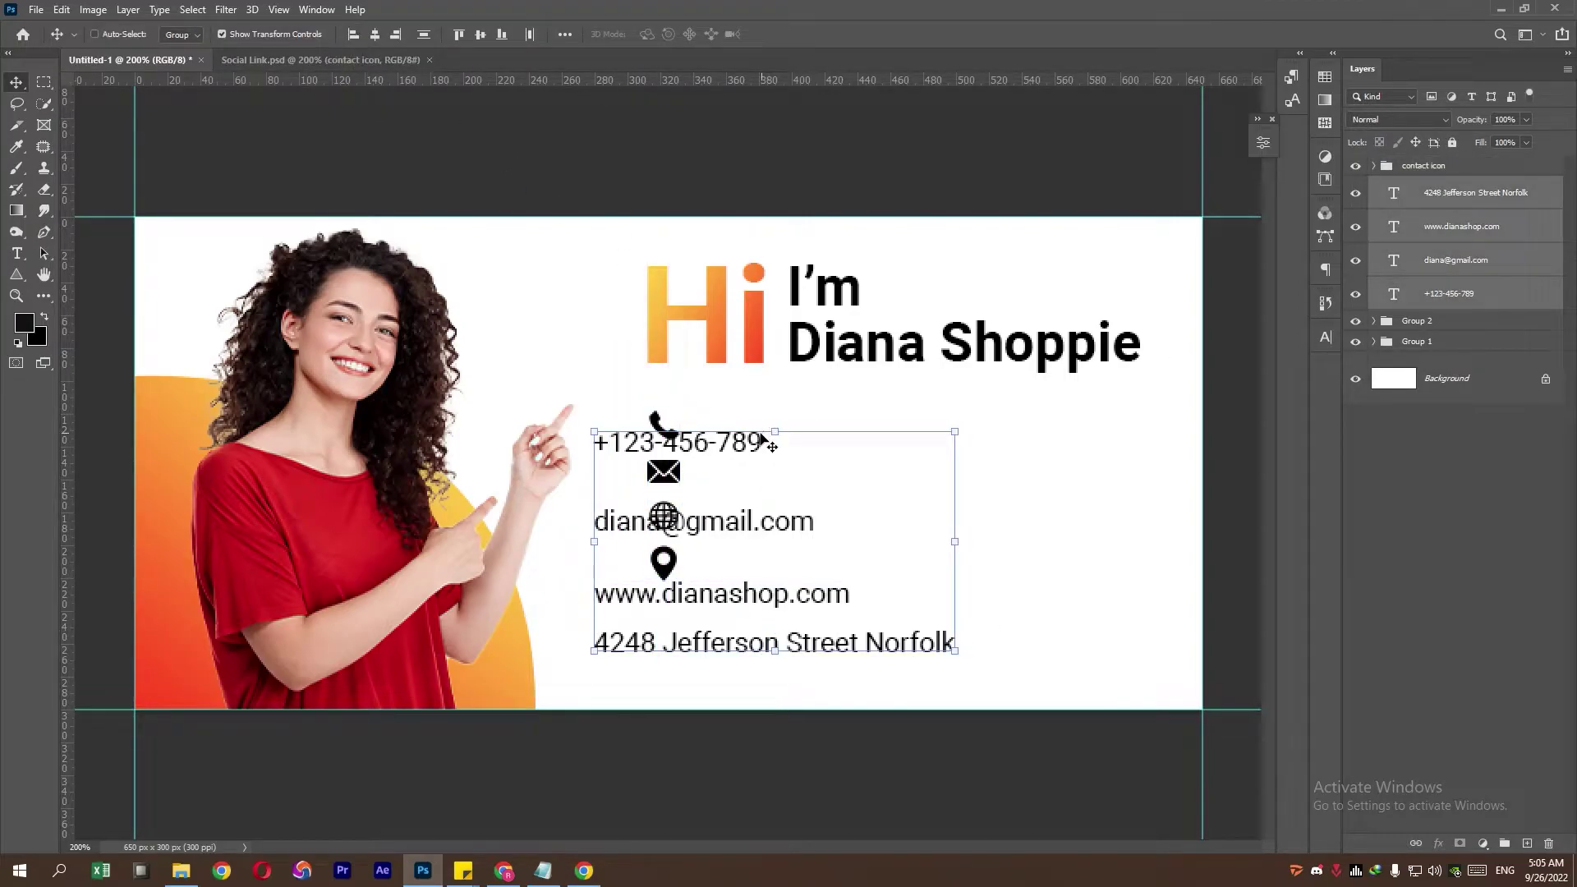
{"action": "left_click_drag", "start_coordinate": [767, 496], "coordinate": [894, 482]}
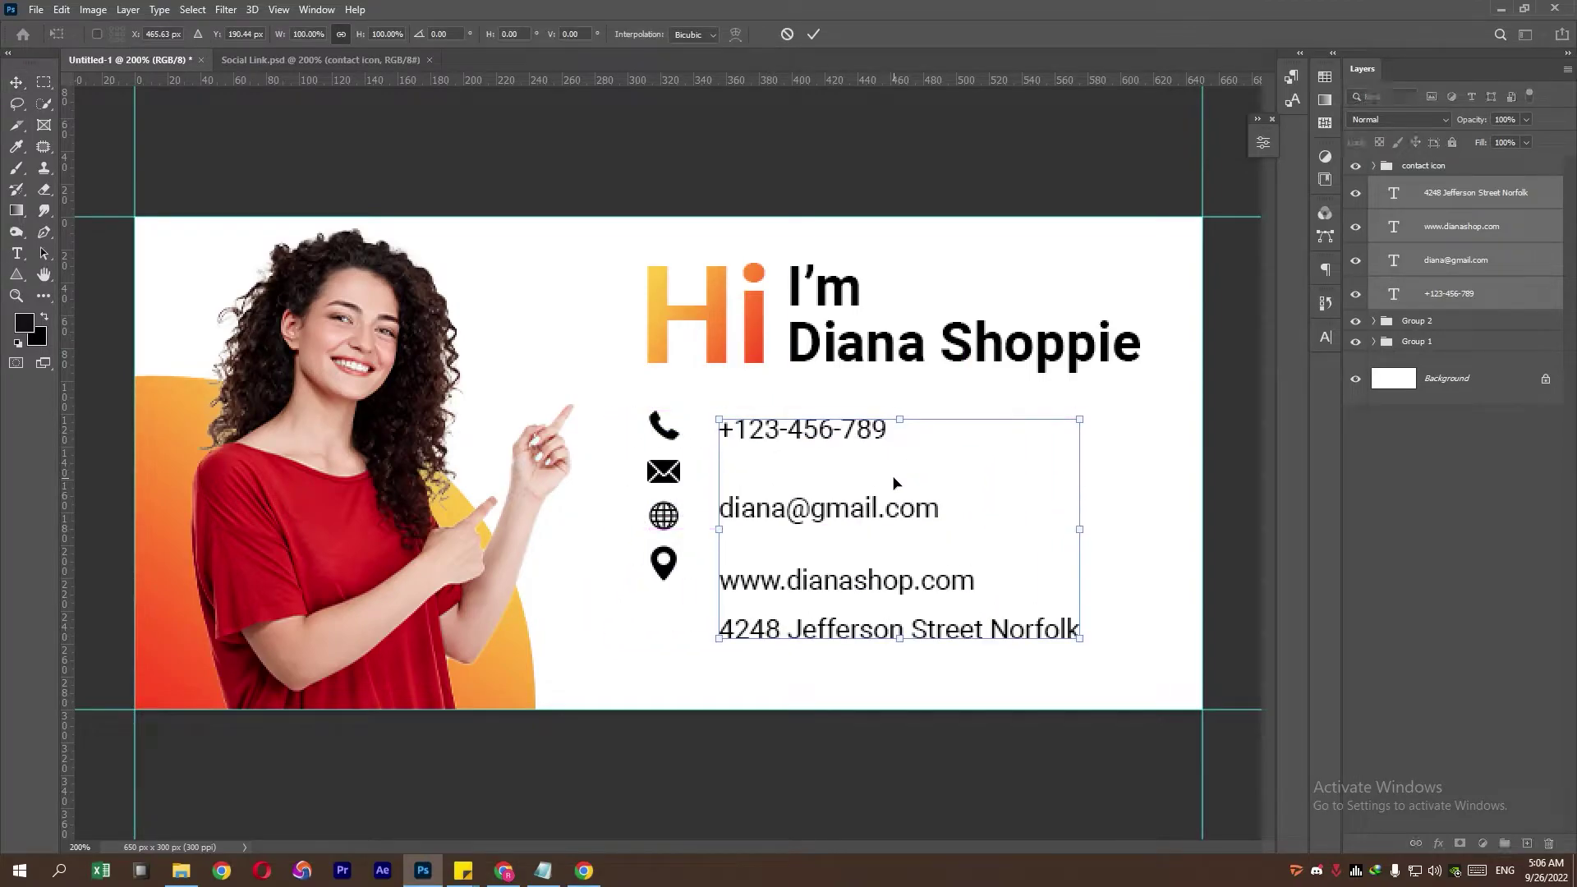
Step: Place the phone number beside the phone icon and the email beside the envelope icon
{"action": "left_click", "coordinate": [1448, 298]}
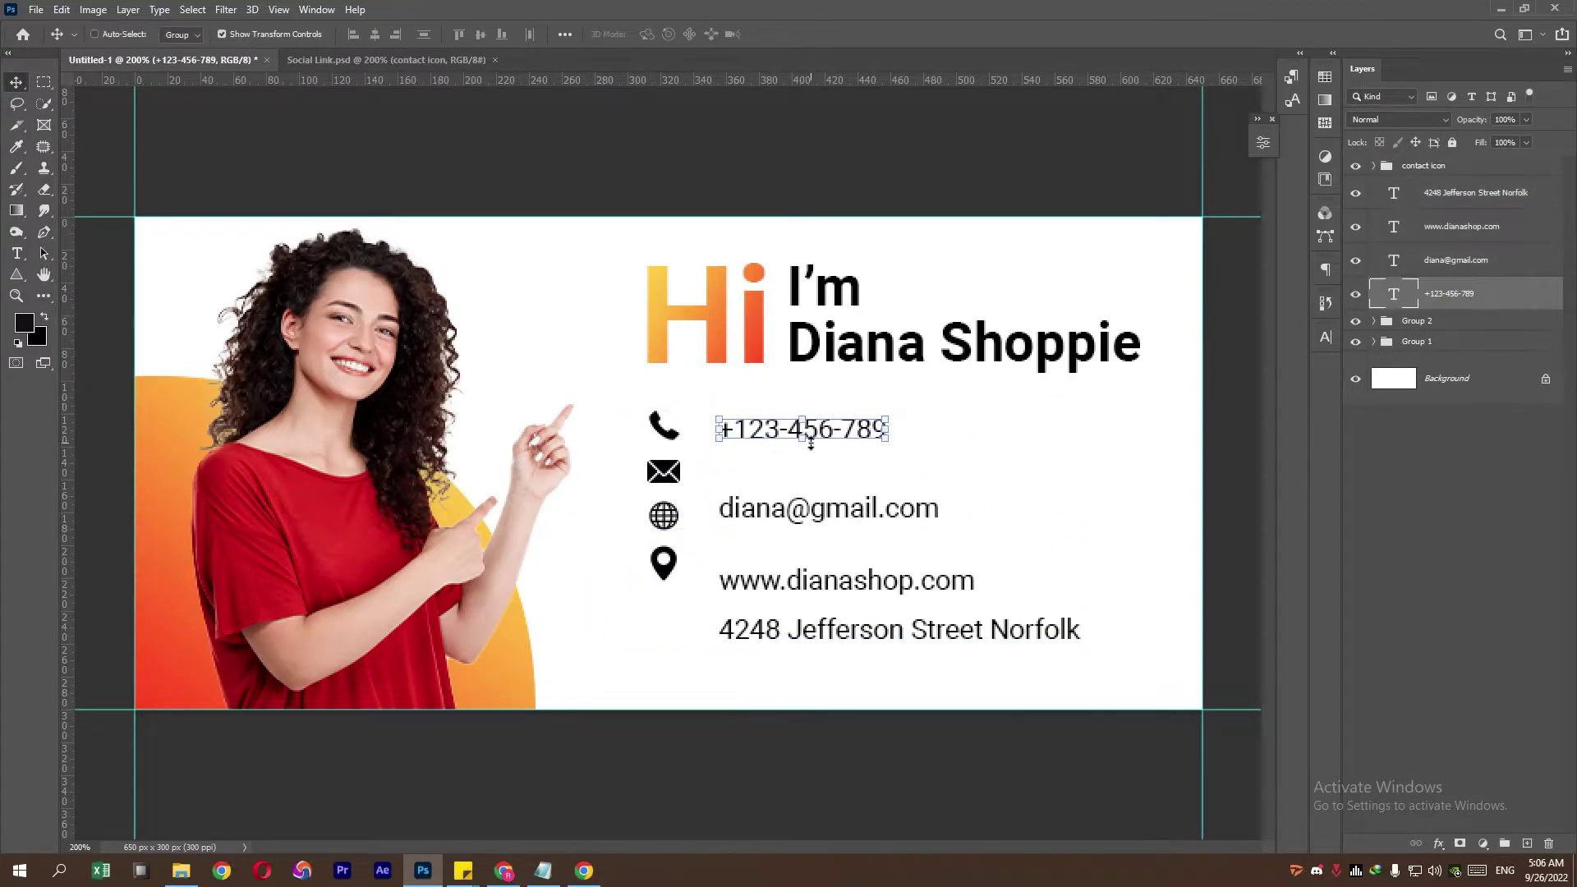
{"action": "left_click_drag", "start_coordinate": [802, 419], "coordinate": [803, 422]}
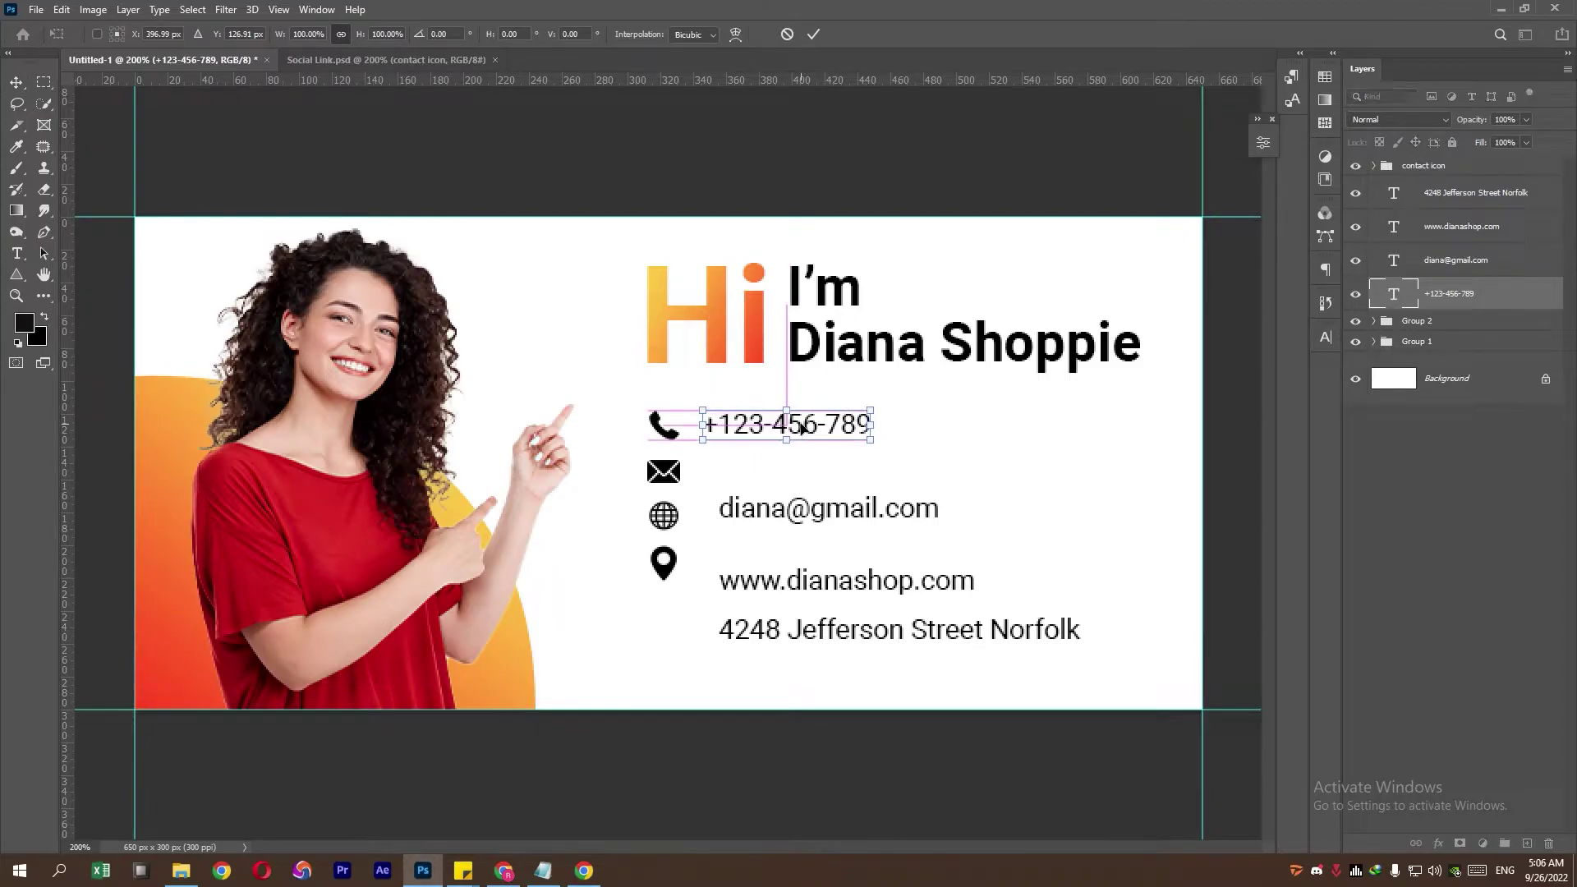
{"action": "key", "text": "Return"}
{"action": "key", "text": "Right"}
{"action": "key", "text": "Right"}
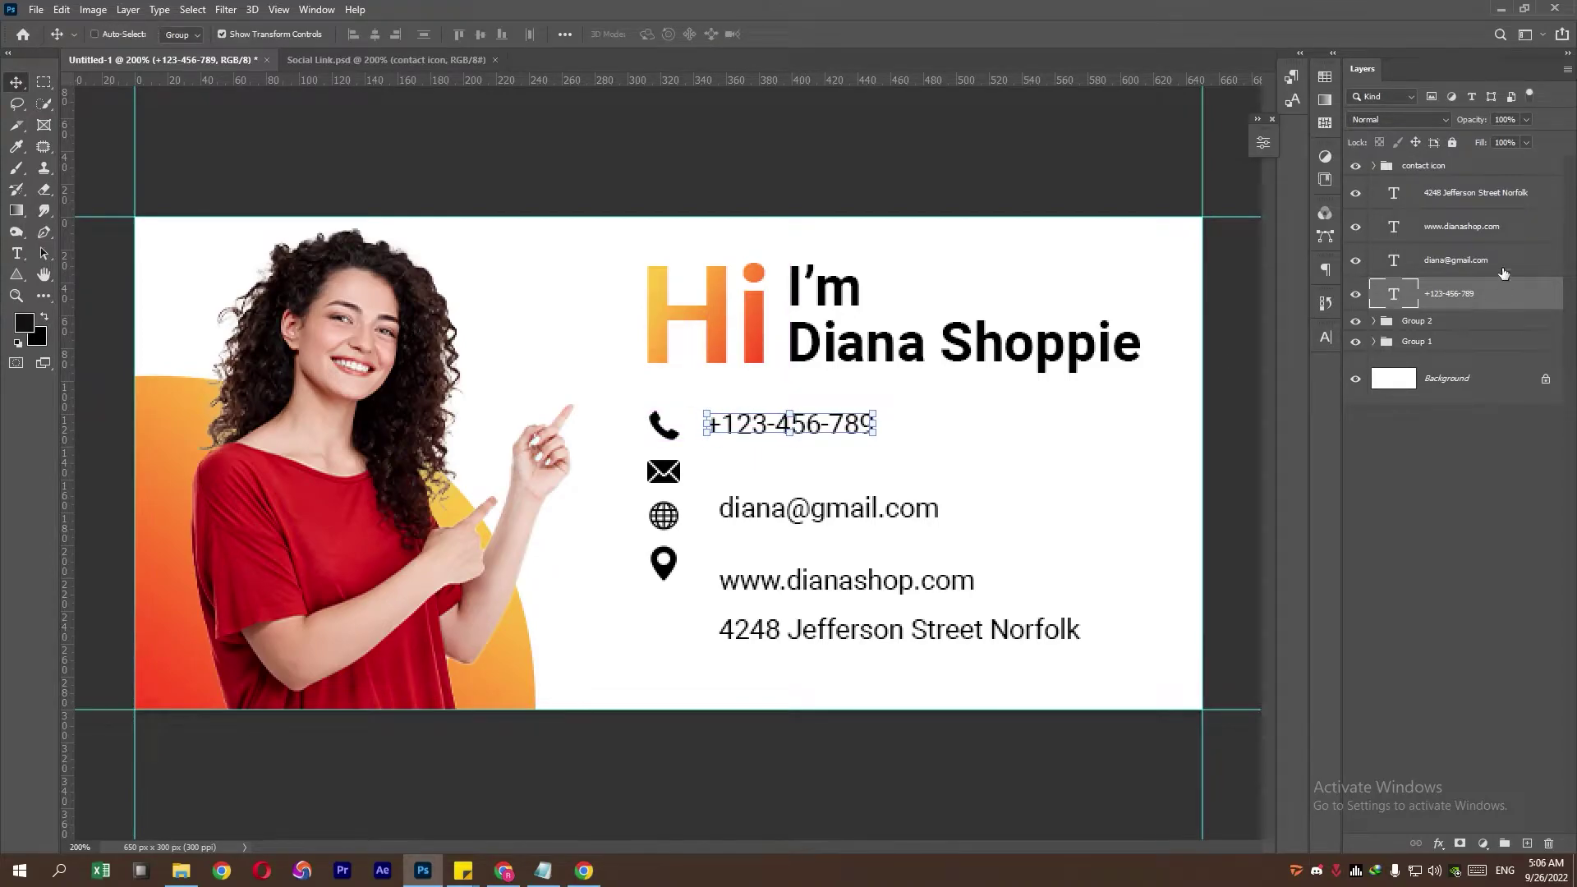
{"action": "left_click", "coordinate": [1502, 269]}
{"action": "left_click_drag", "start_coordinate": [827, 492], "coordinate": [838, 482]}
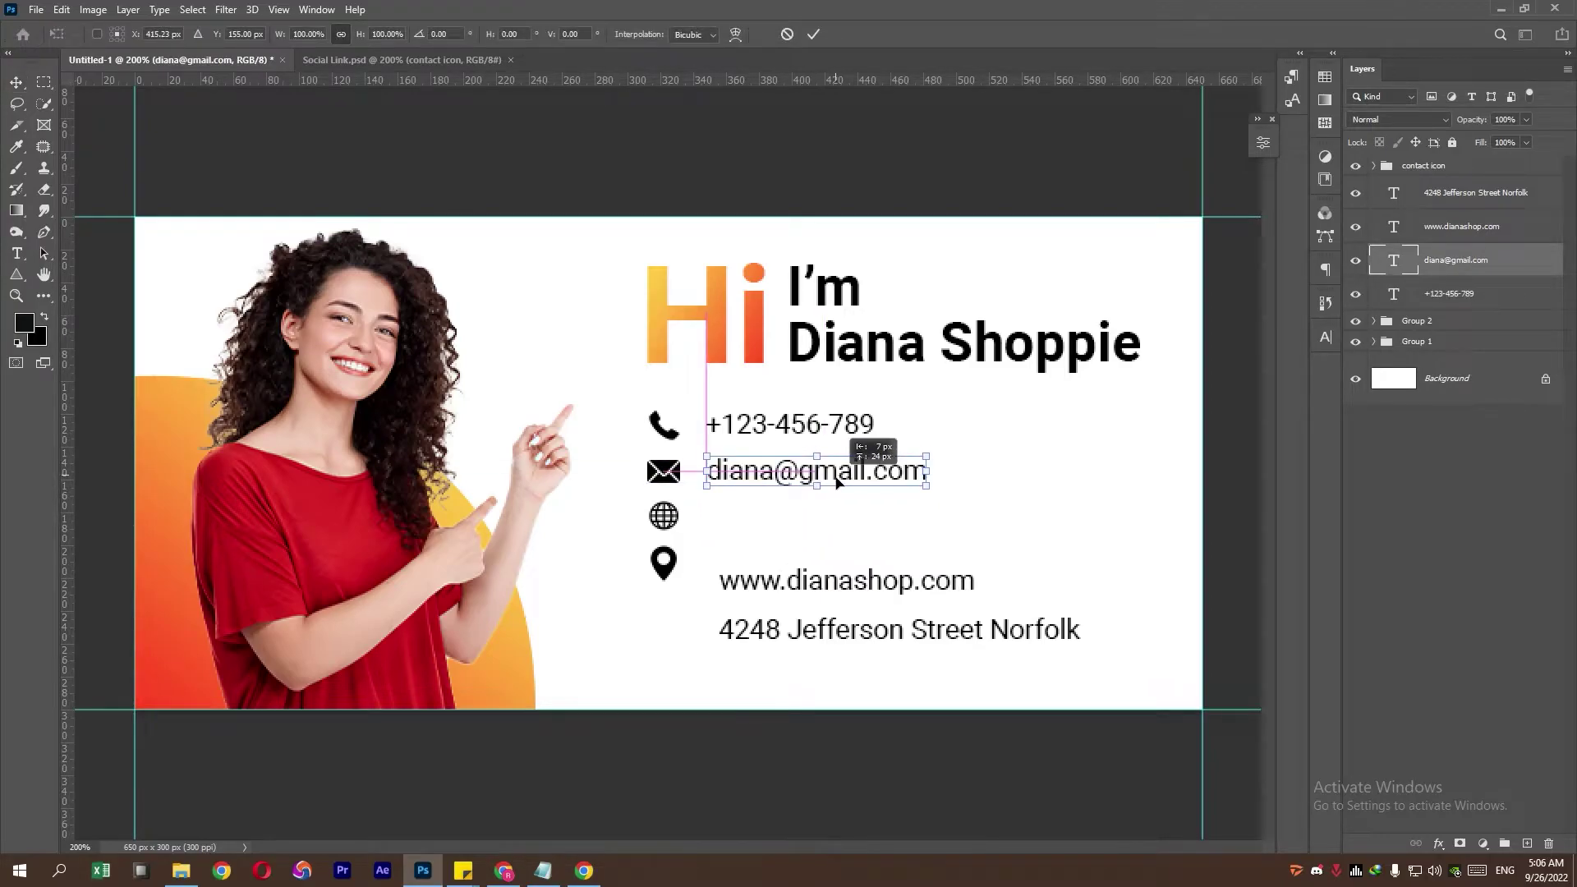
{"action": "key", "text": "Return"}
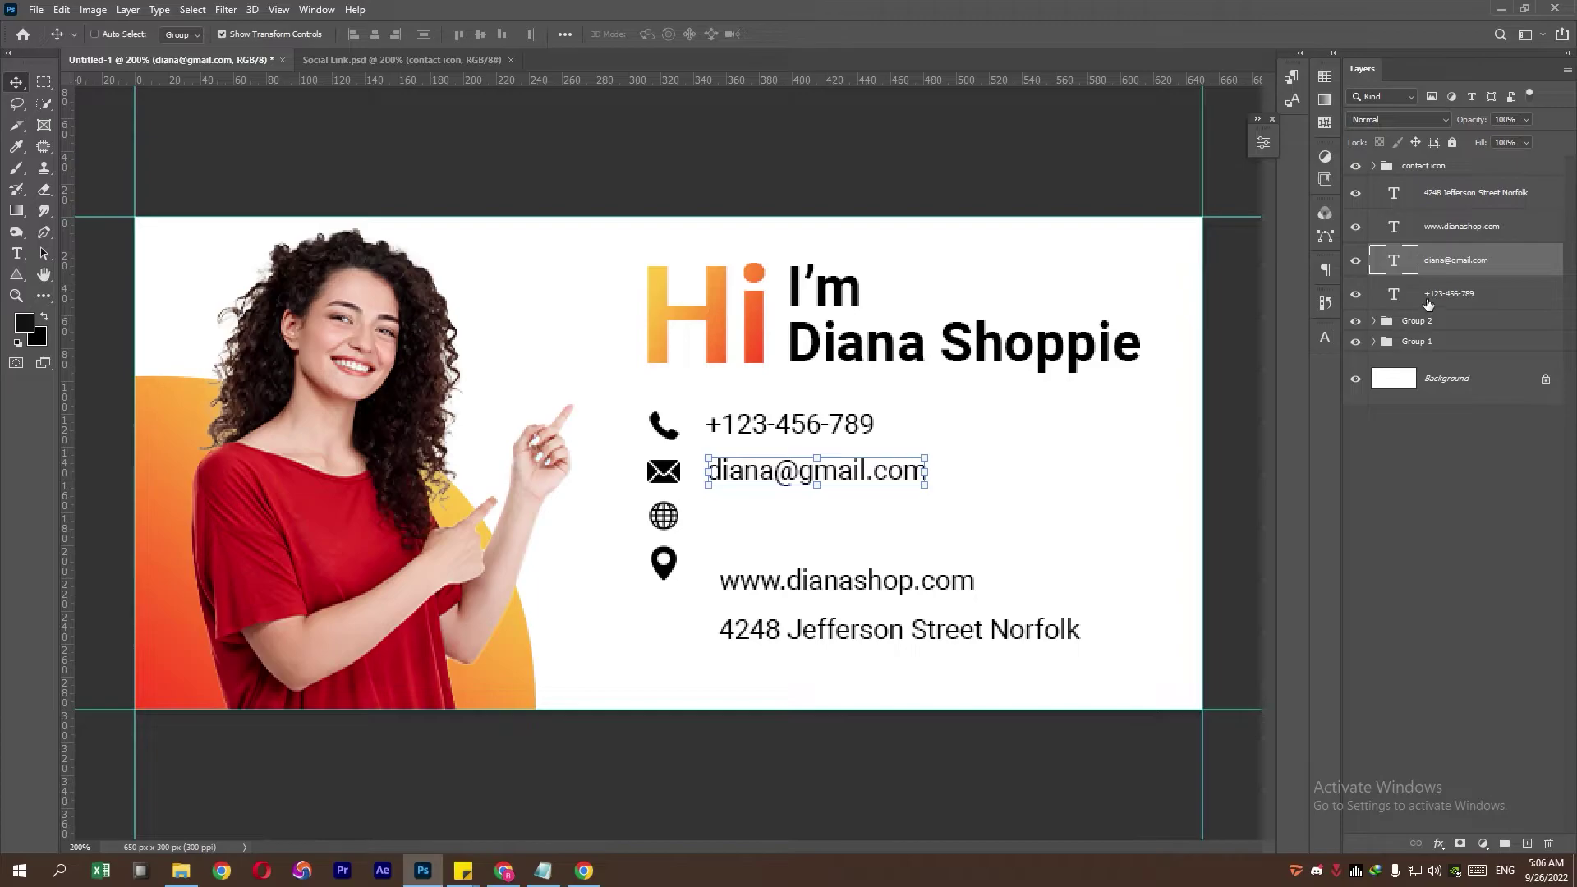
Step: Place the website beside the globe icon and the street address beside the pin icon
{"action": "left_click", "coordinate": [1460, 230]}
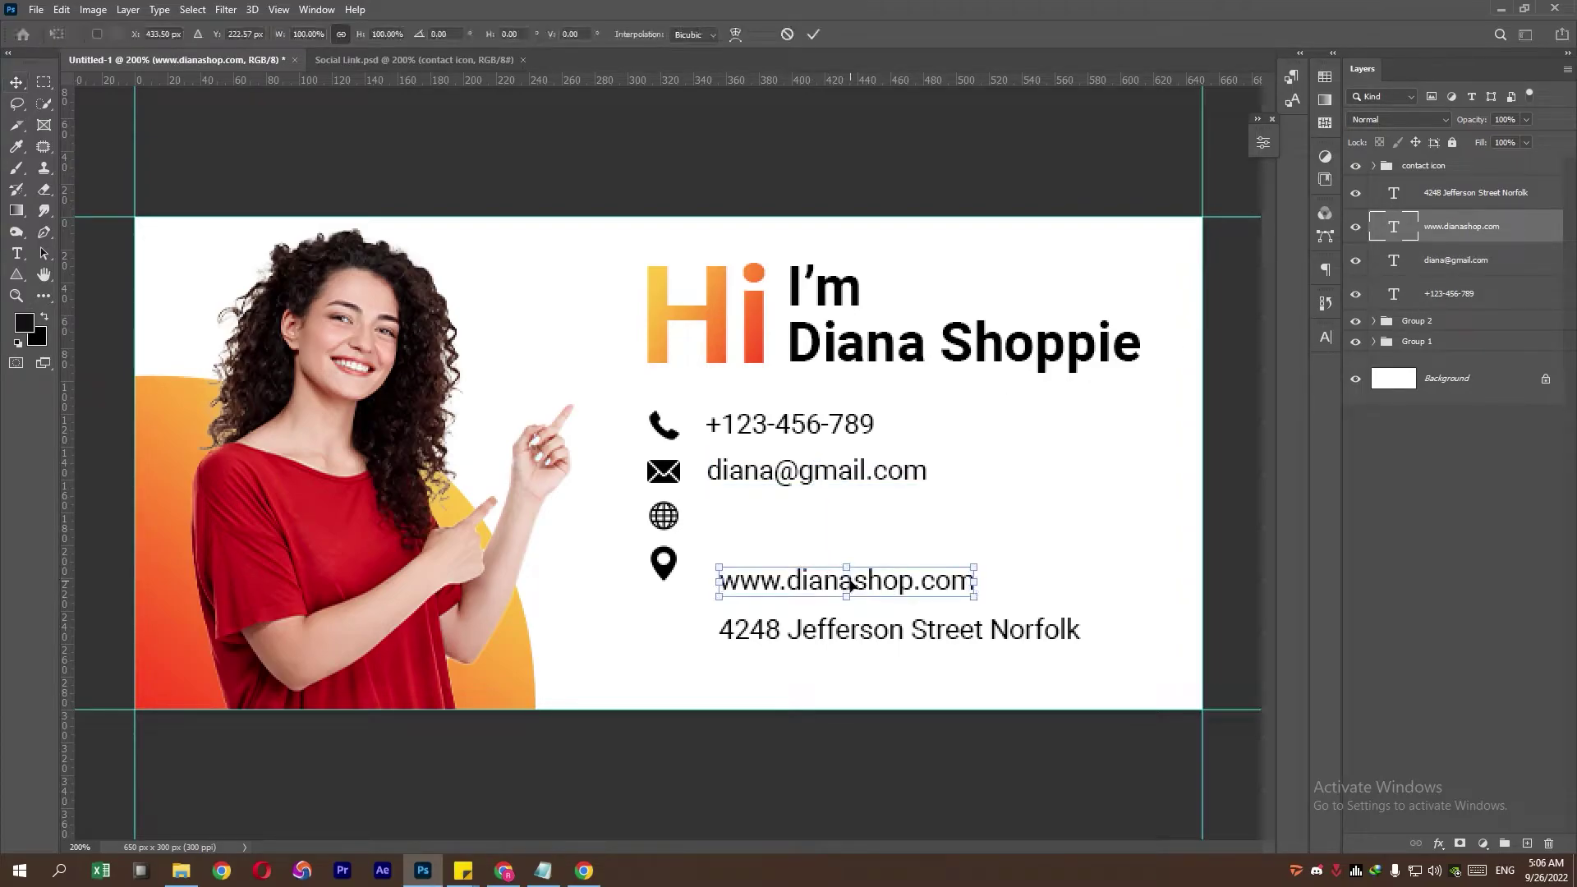
{"action": "left_click_drag", "start_coordinate": [848, 586], "coordinate": [841, 519]}
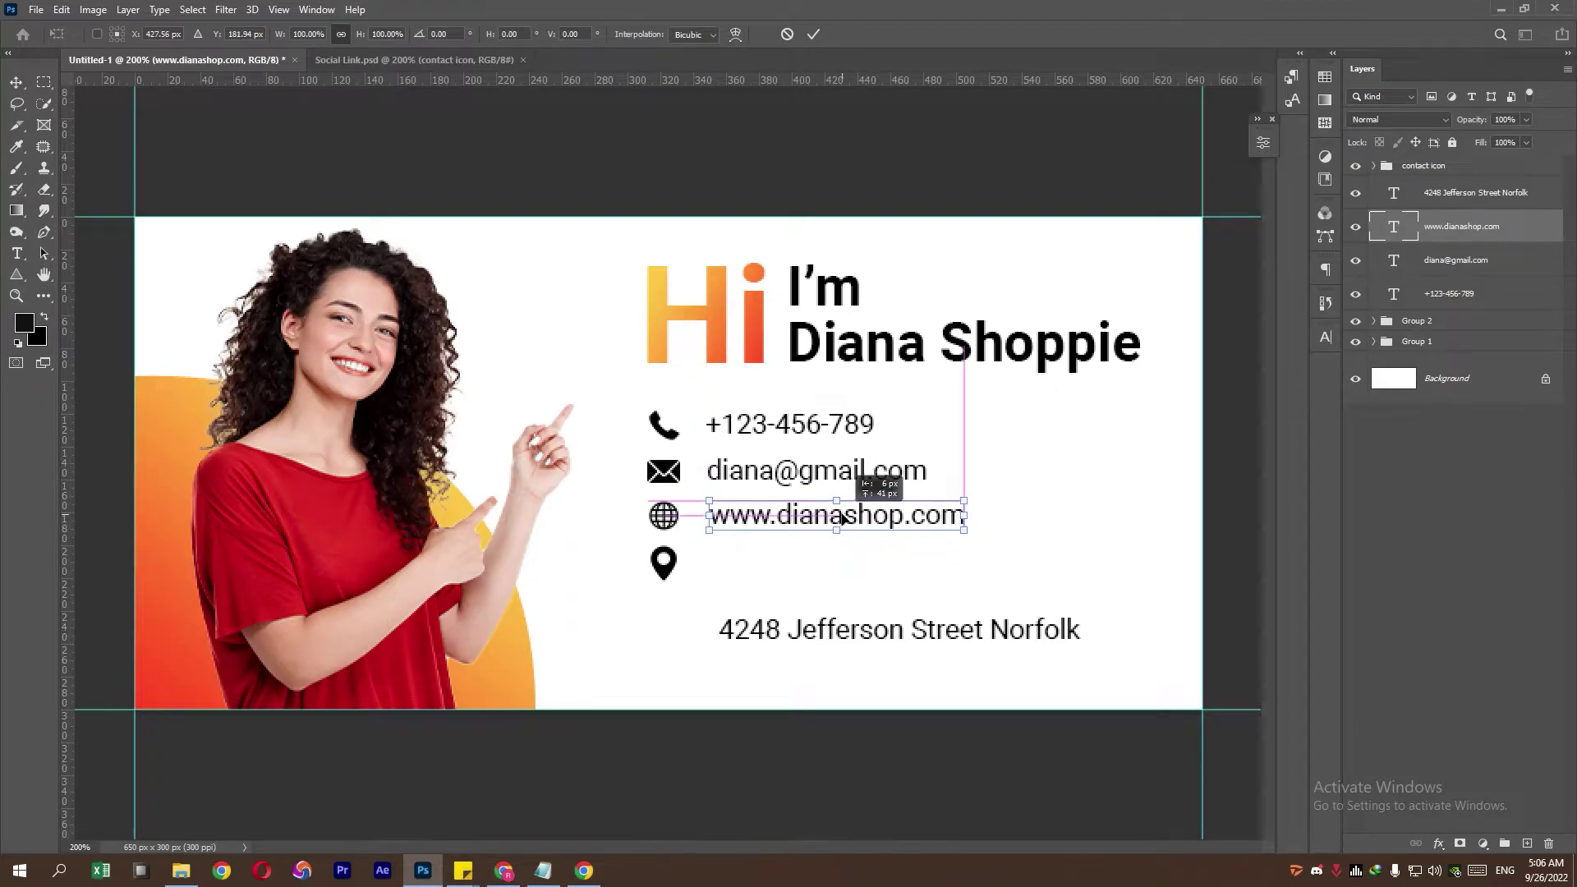
{"action": "left_click_drag", "start_coordinate": [840, 519], "coordinate": [841, 519]}
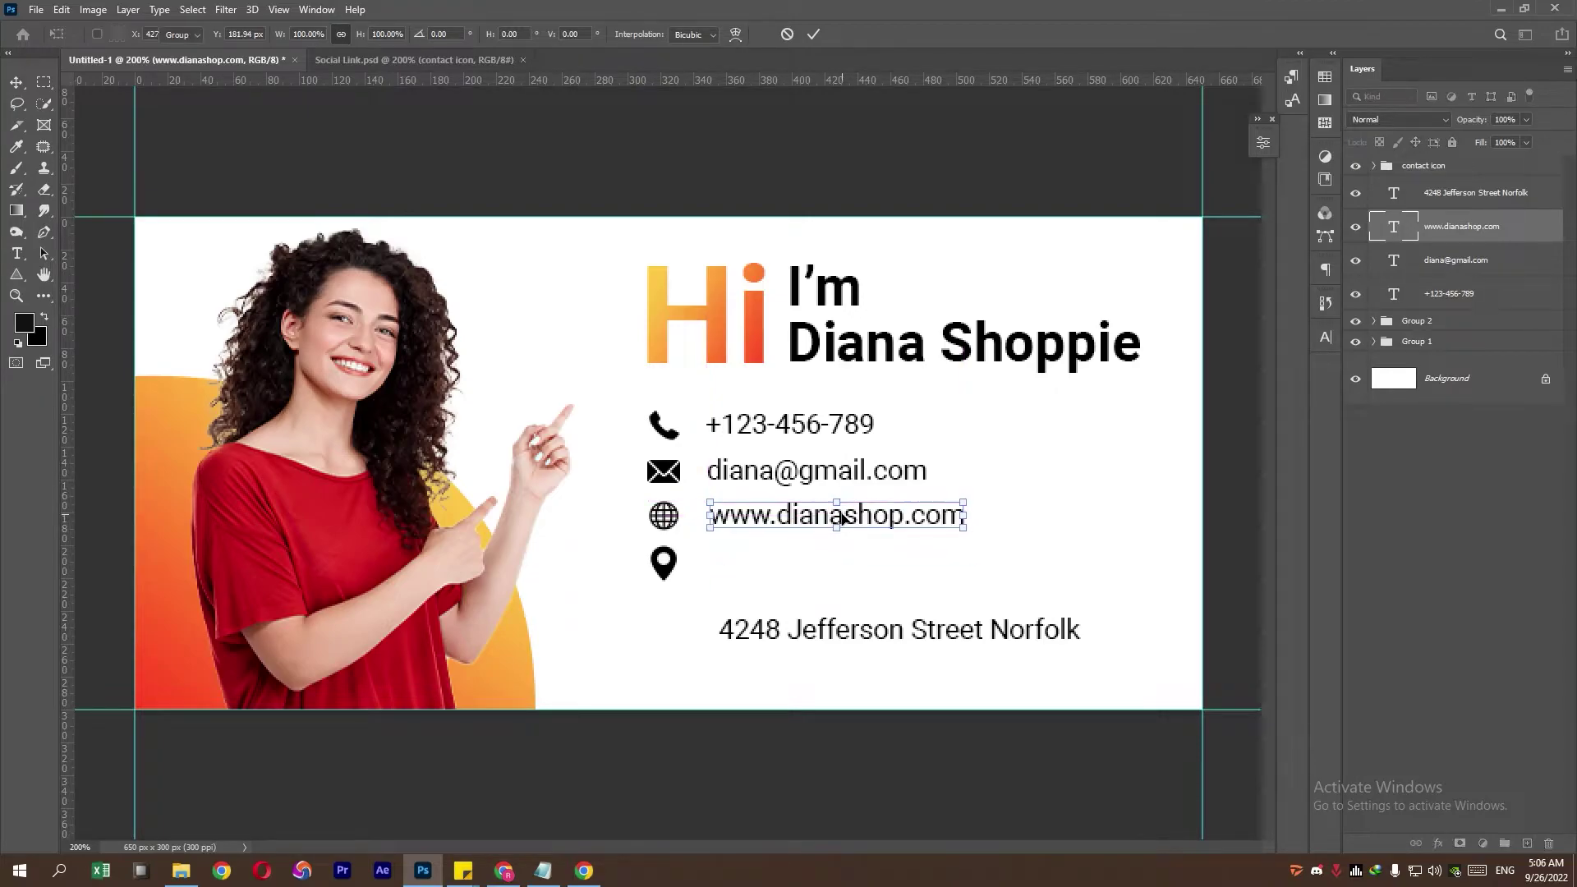
{"action": "left_click", "coordinate": [1431, 293]}
{"action": "left_click", "coordinate": [1481, 199]}
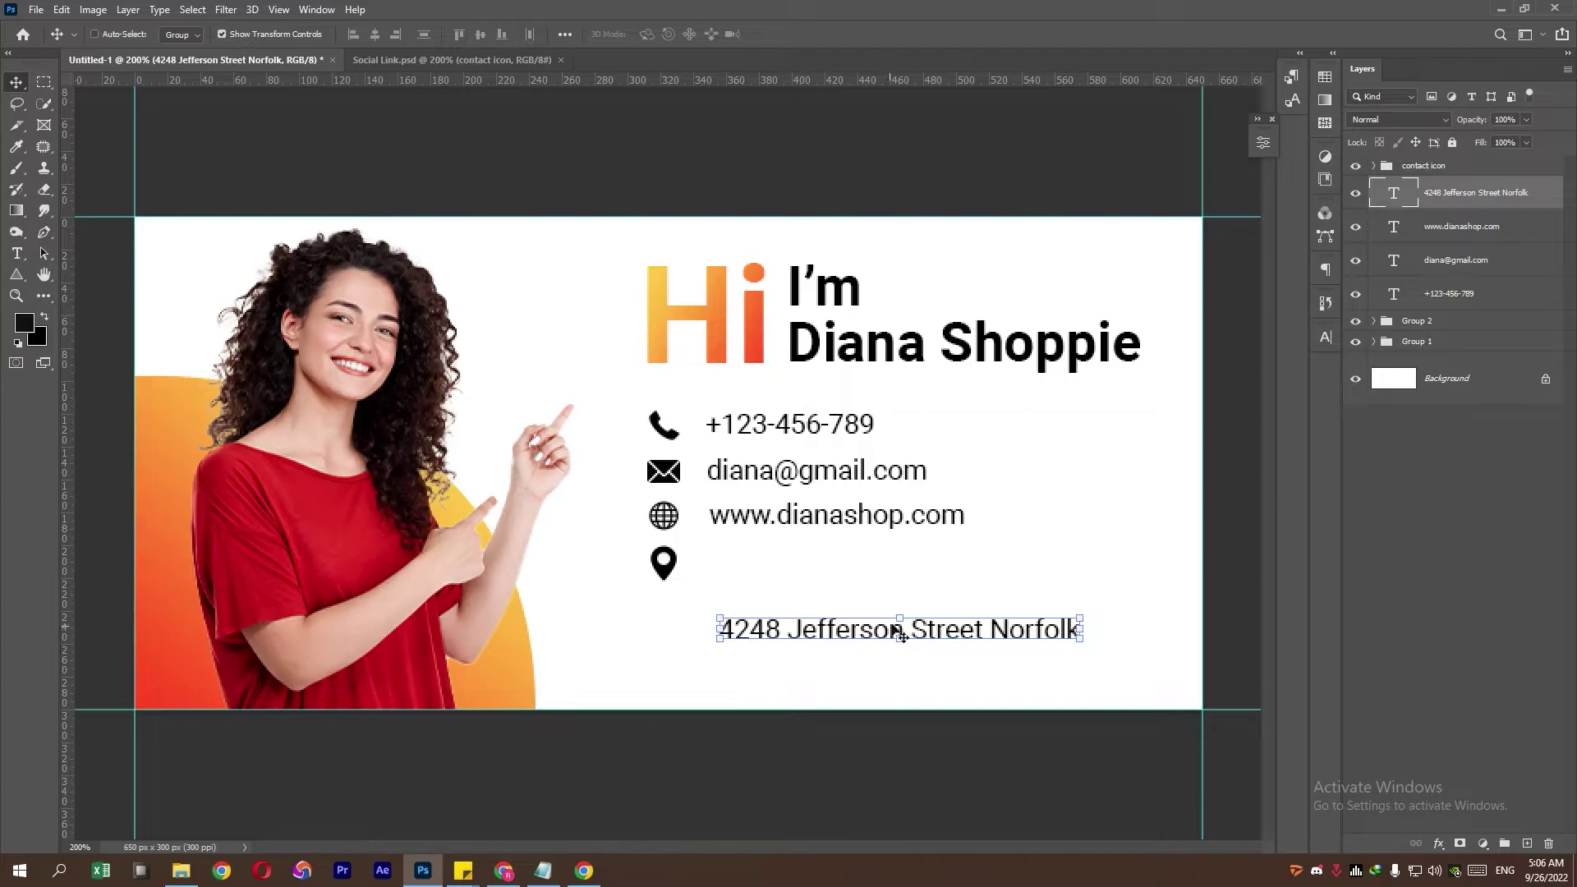
{"action": "left_click_drag", "start_coordinate": [899, 613], "coordinate": [929, 569]}
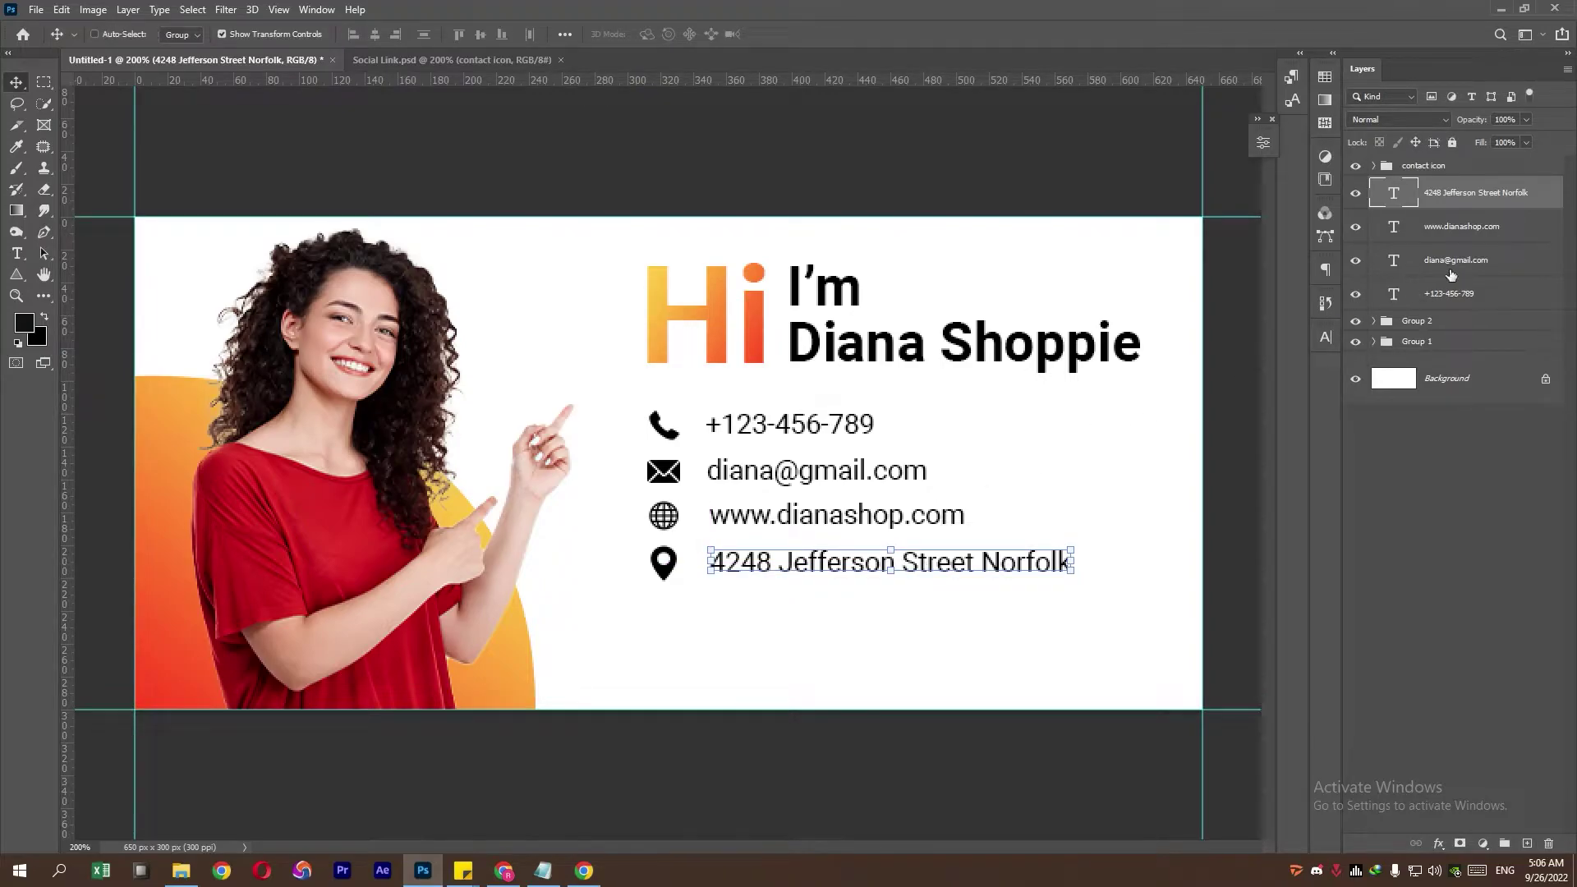
{"action": "left_click", "coordinate": [1453, 295], "text": "shift"}
{"action": "left_click", "coordinate": [1400, 328]}
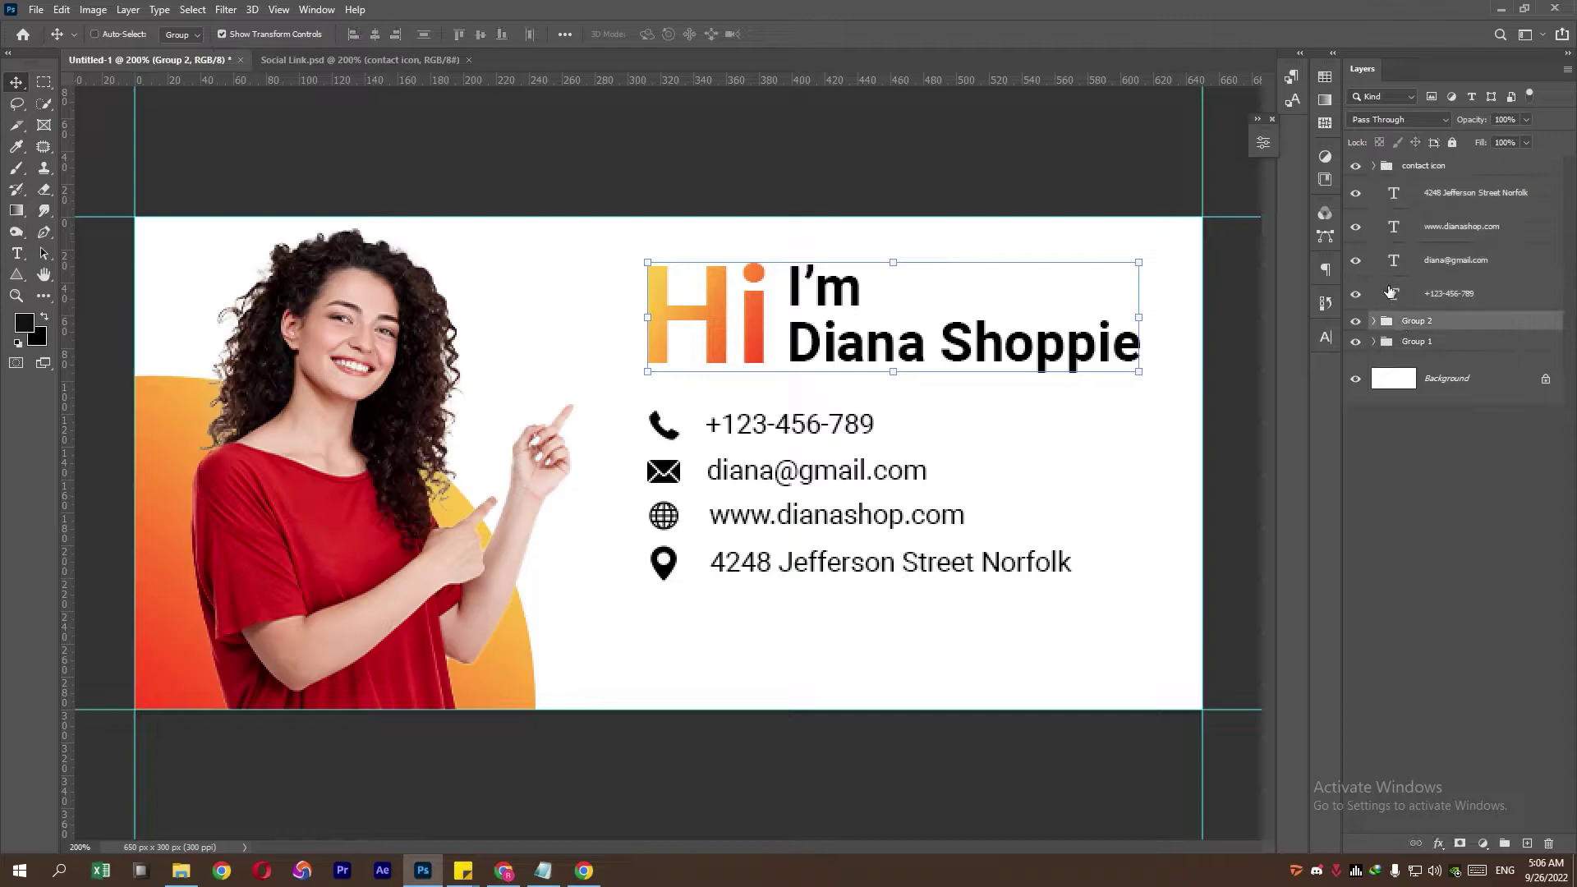
Step: Distribute the four contact icons evenly by their vertical centers
{"action": "left_click", "coordinate": [1374, 167]}
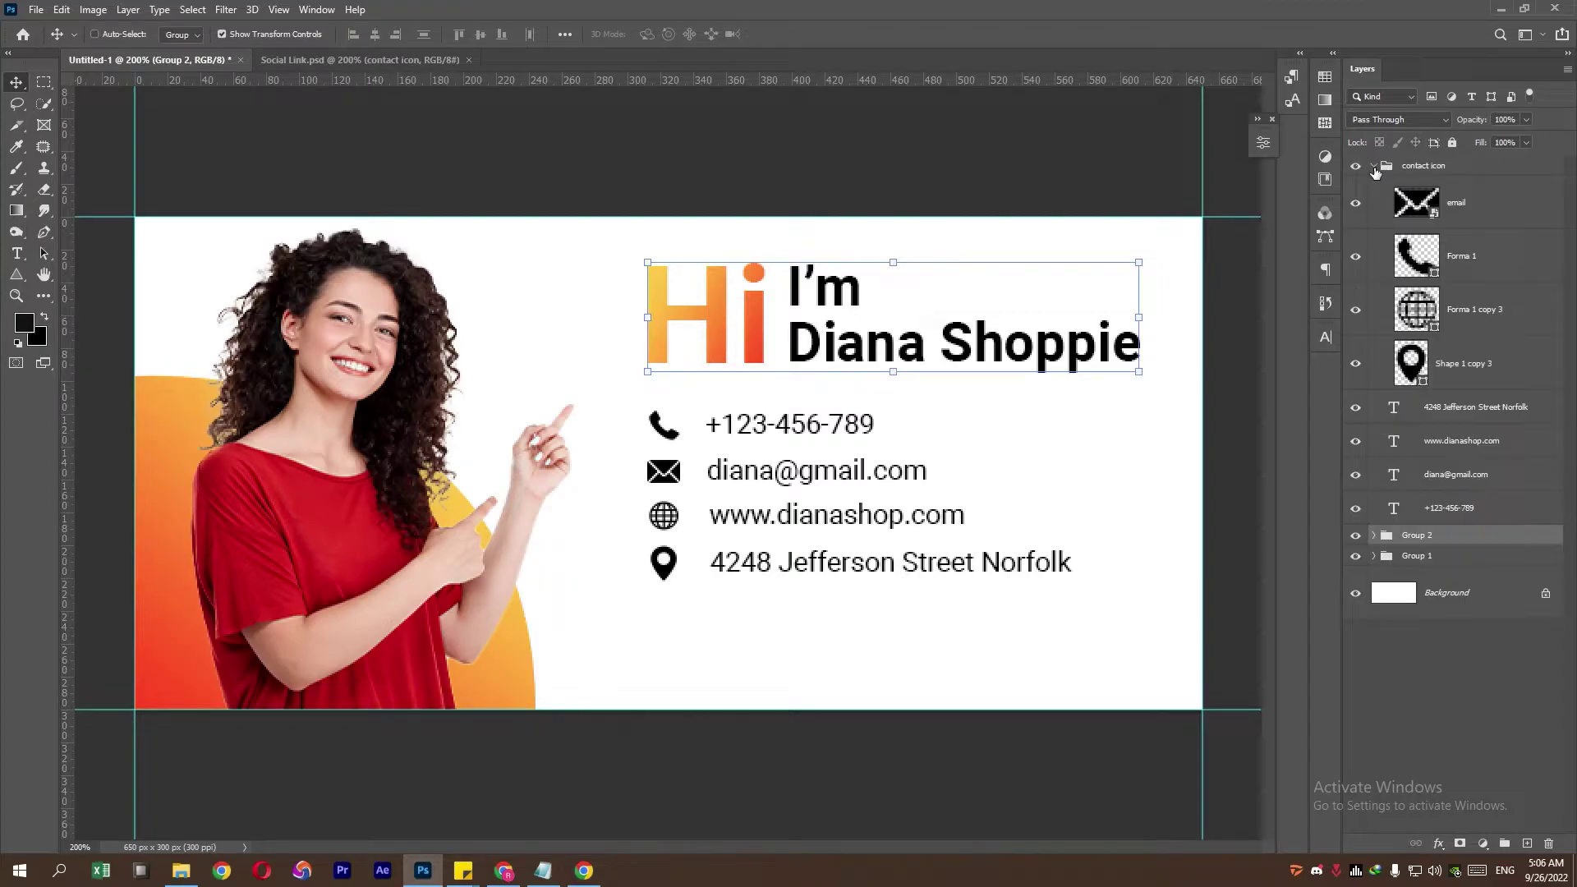
{"action": "left_click", "coordinate": [1470, 222]}
{"action": "left_click", "coordinate": [1472, 363], "text": "shift"}
{"action": "left_click", "coordinate": [423, 35]}
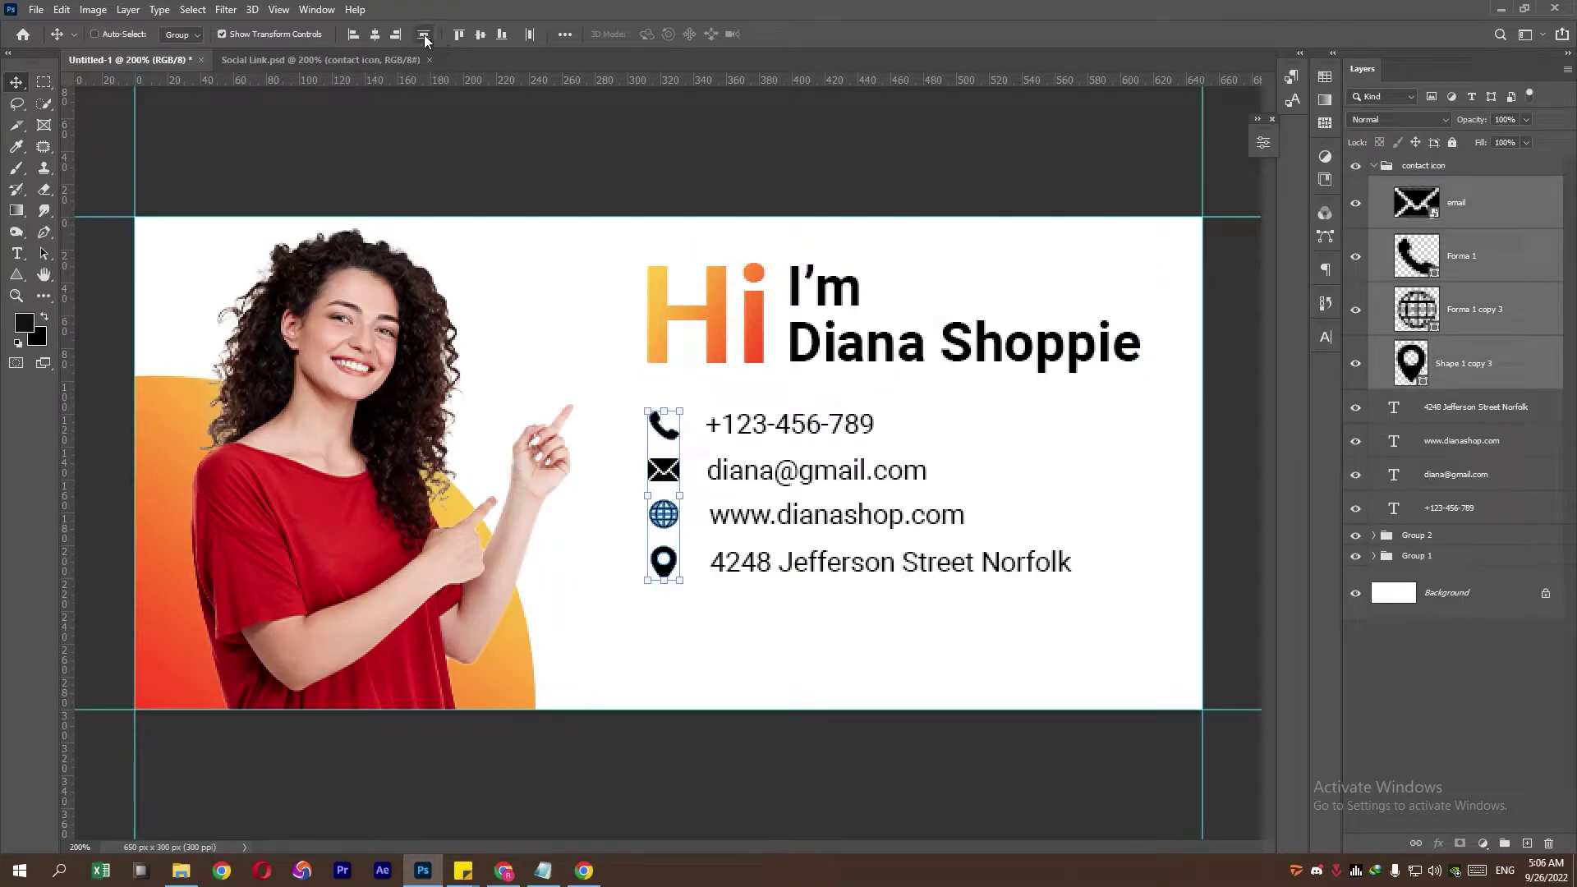
Step: Align the four contact text lines along one left edge
{"action": "left_click", "coordinate": [1473, 408]}
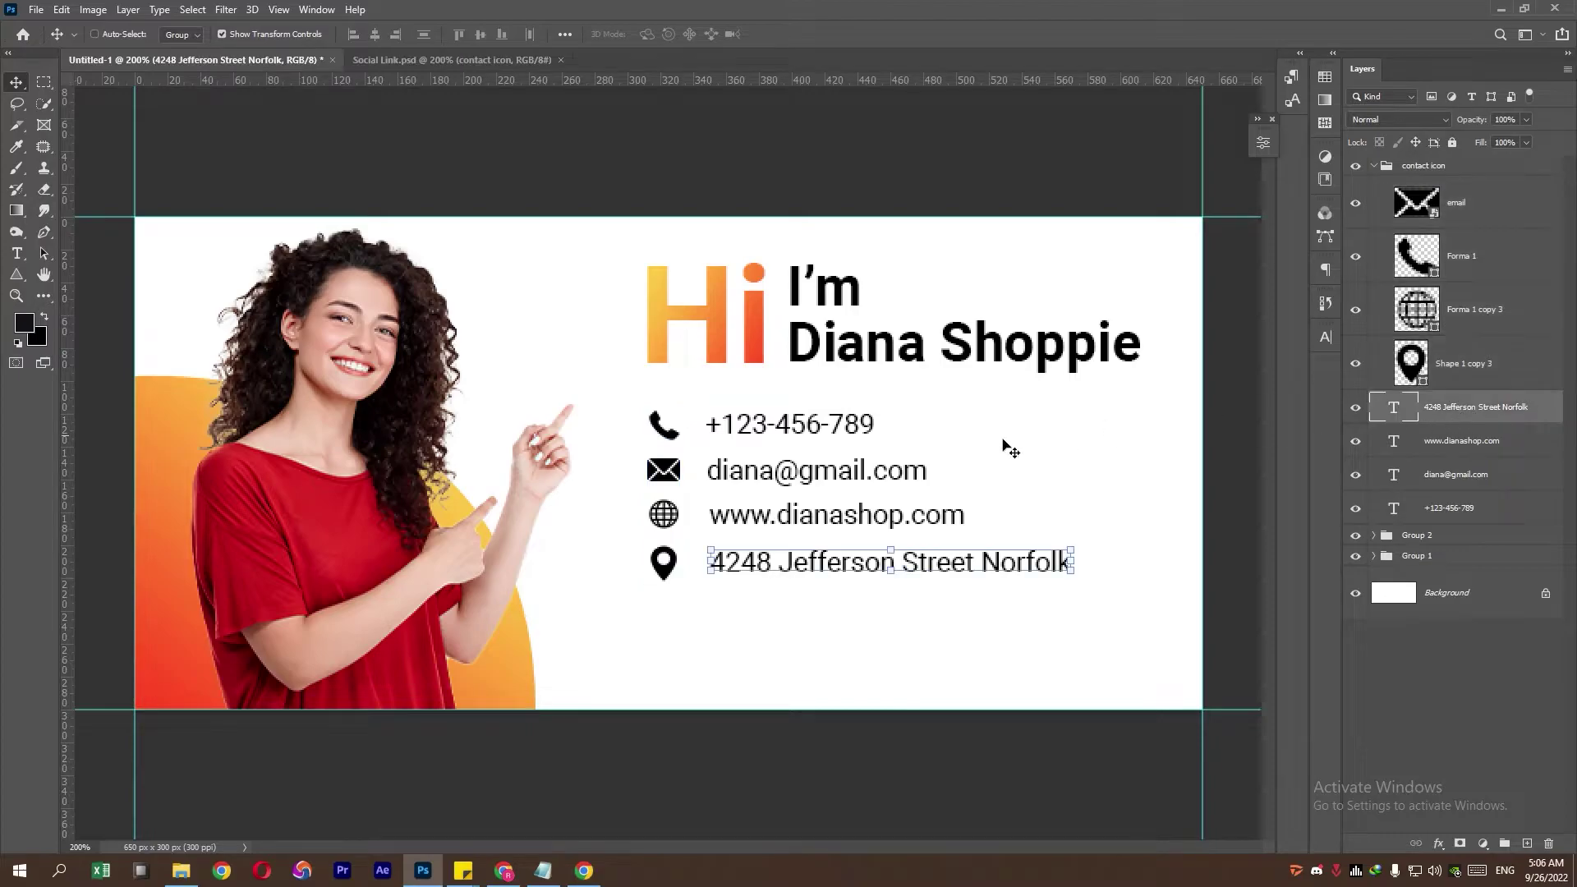
{"action": "left_click", "coordinate": [1486, 448]}
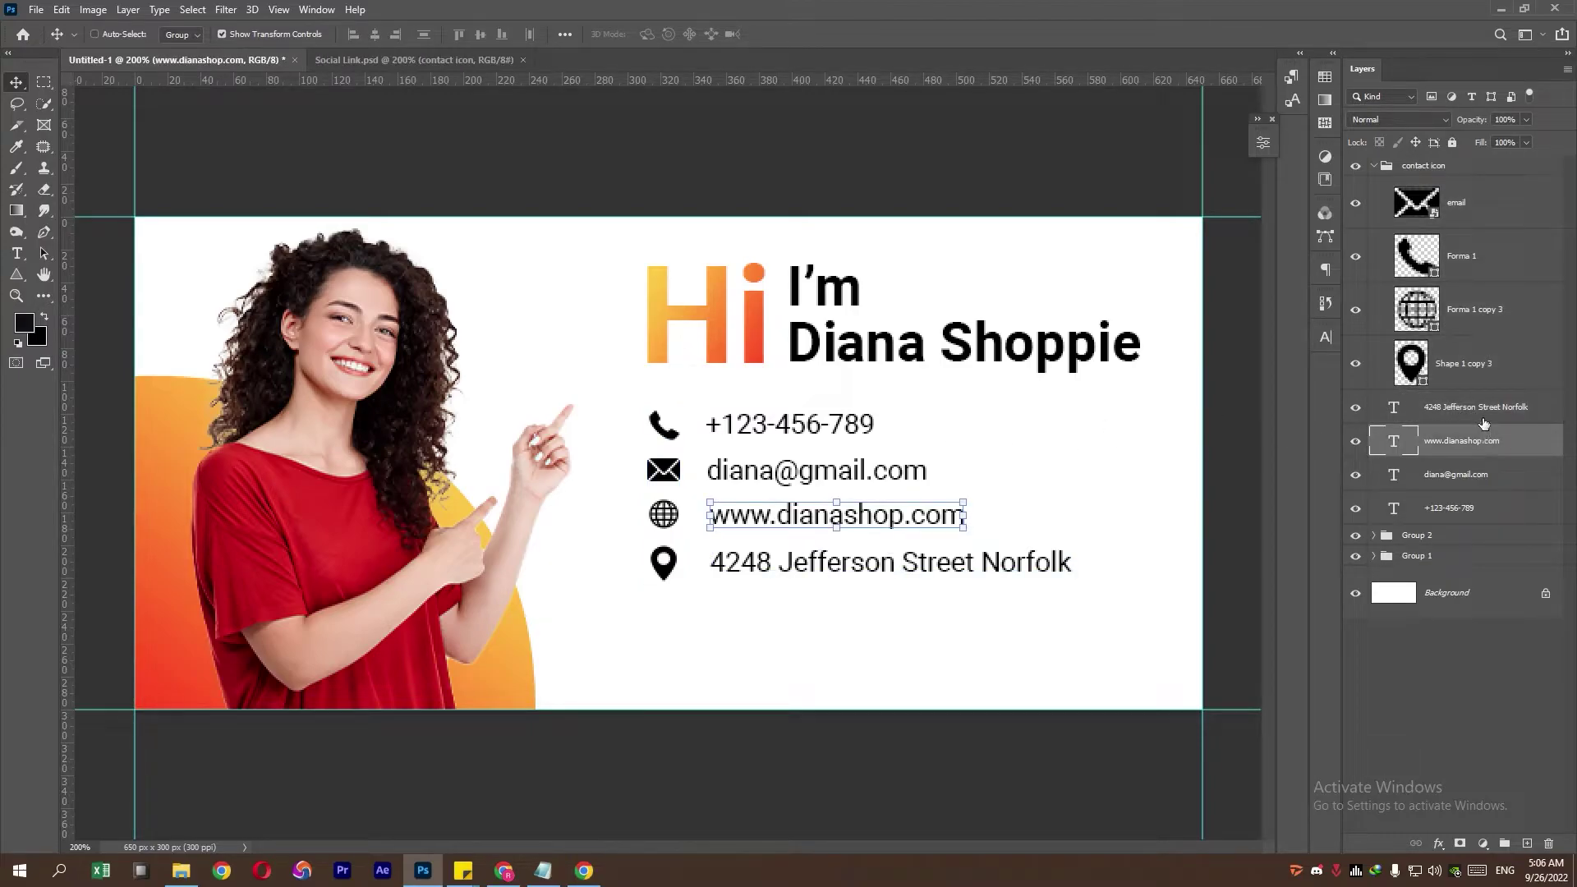
{"action": "left_click", "coordinate": [1467, 517]}
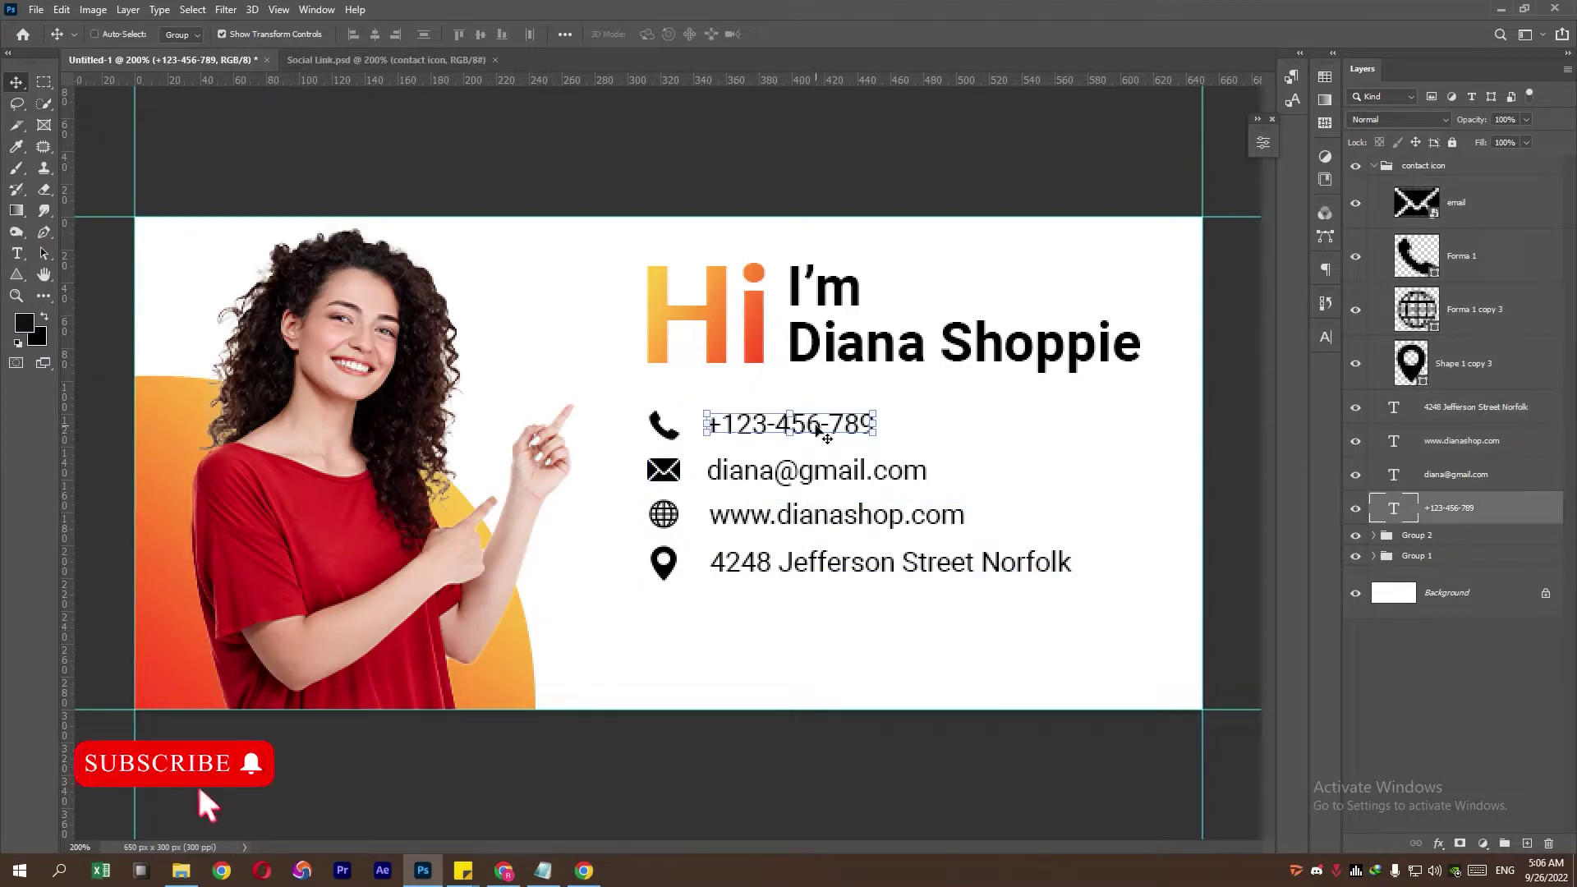
{"action": "left_click", "coordinate": [1470, 408], "text": "shift"}
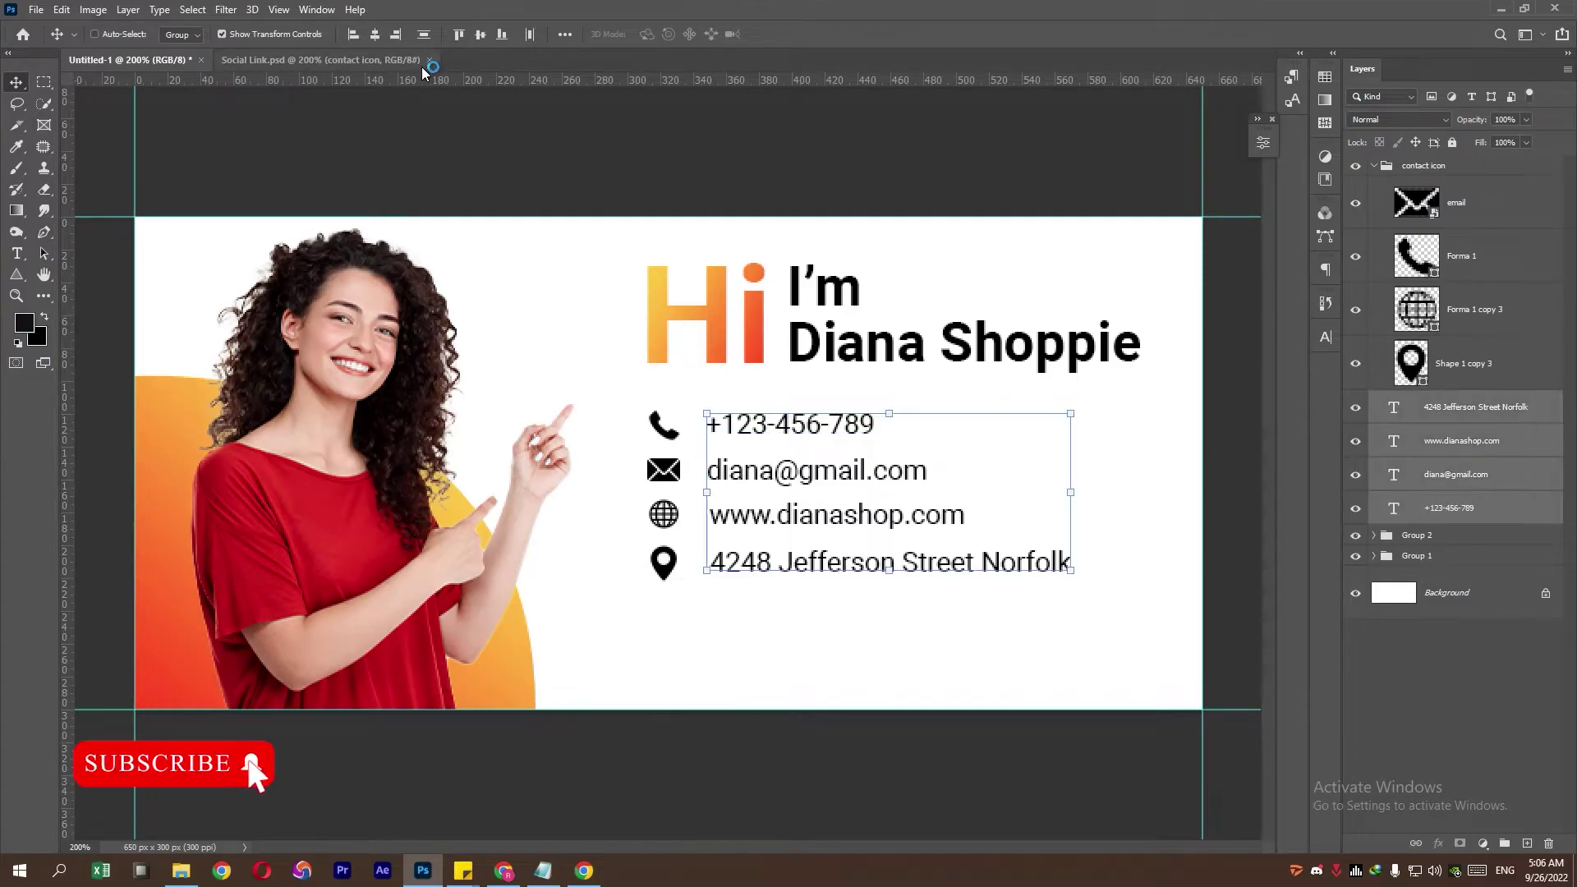
{"action": "left_click", "coordinate": [353, 35]}
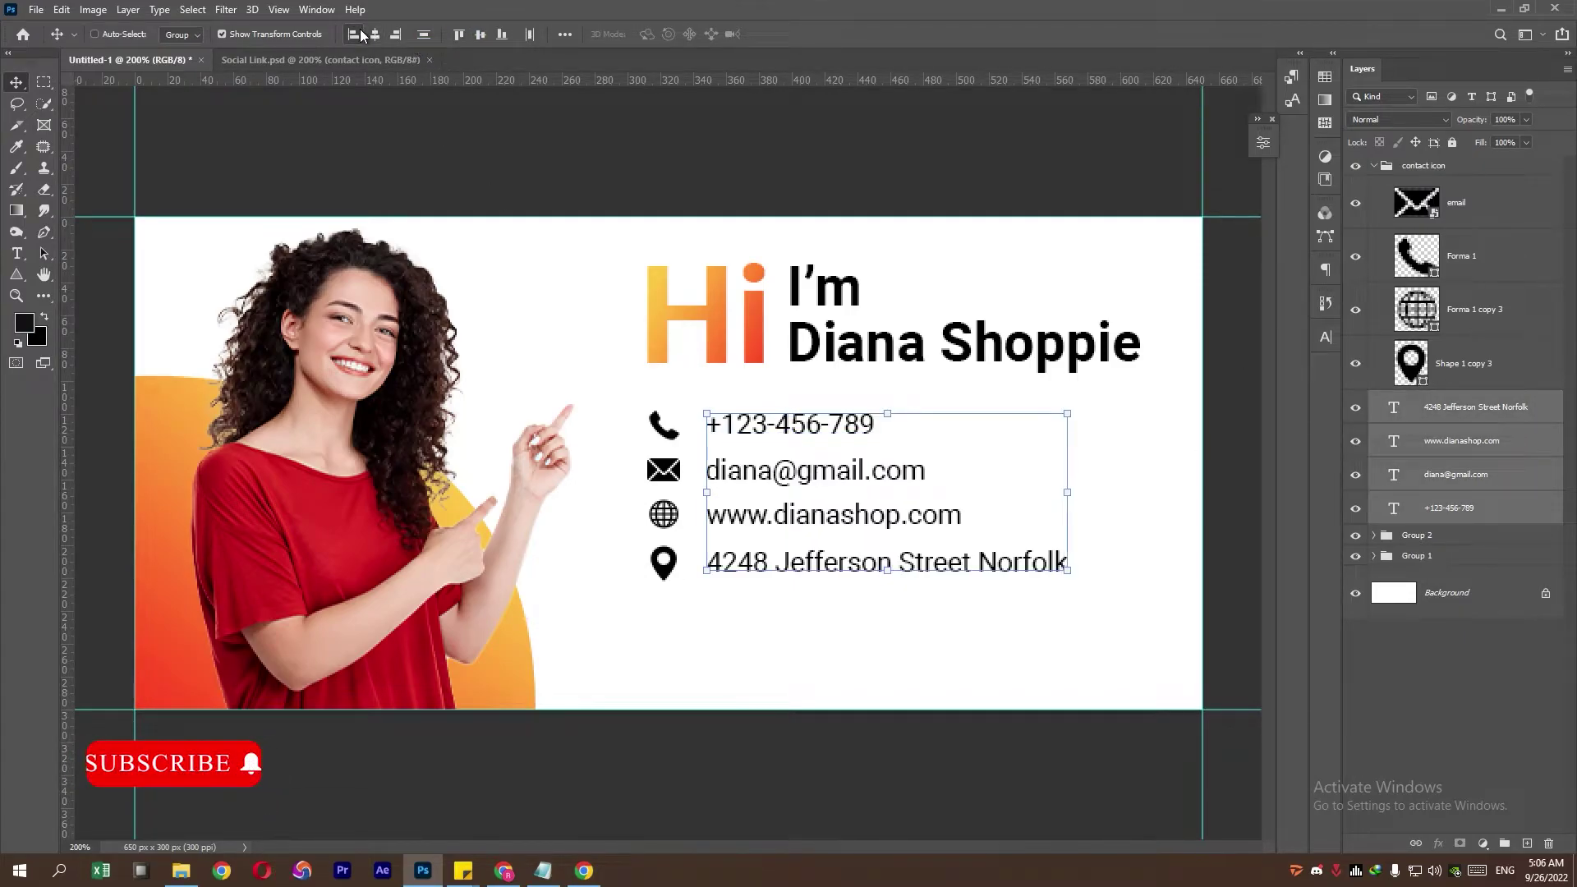
Step: Nudge the address line up slightly and zoom out to view the whole banner
{"action": "left_click", "coordinate": [1465, 477]}
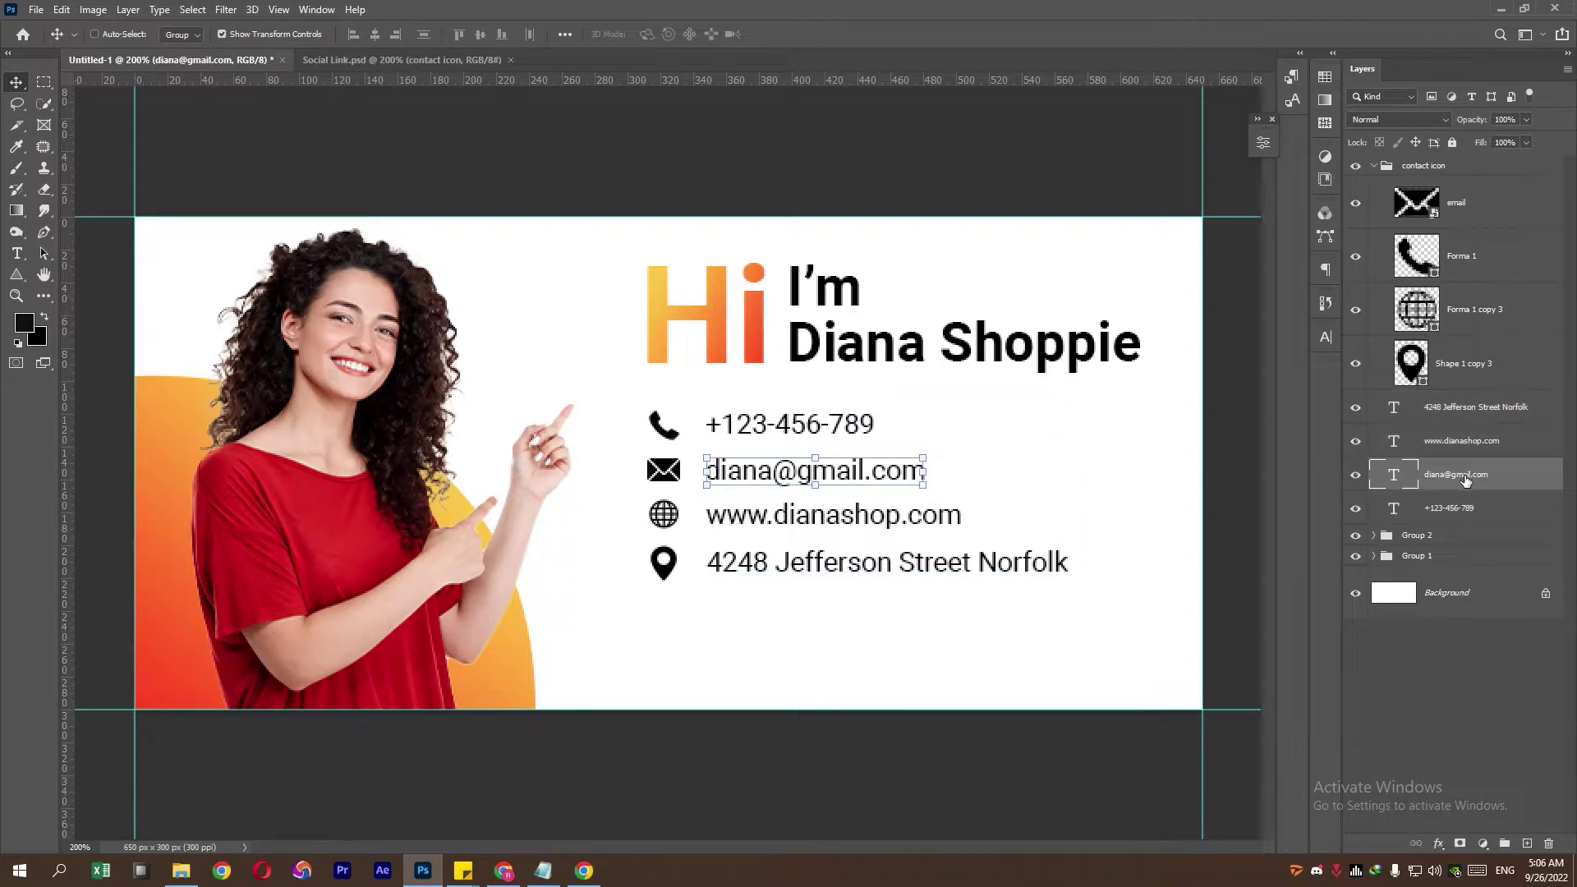
{"action": "left_click", "coordinate": [1469, 442]}
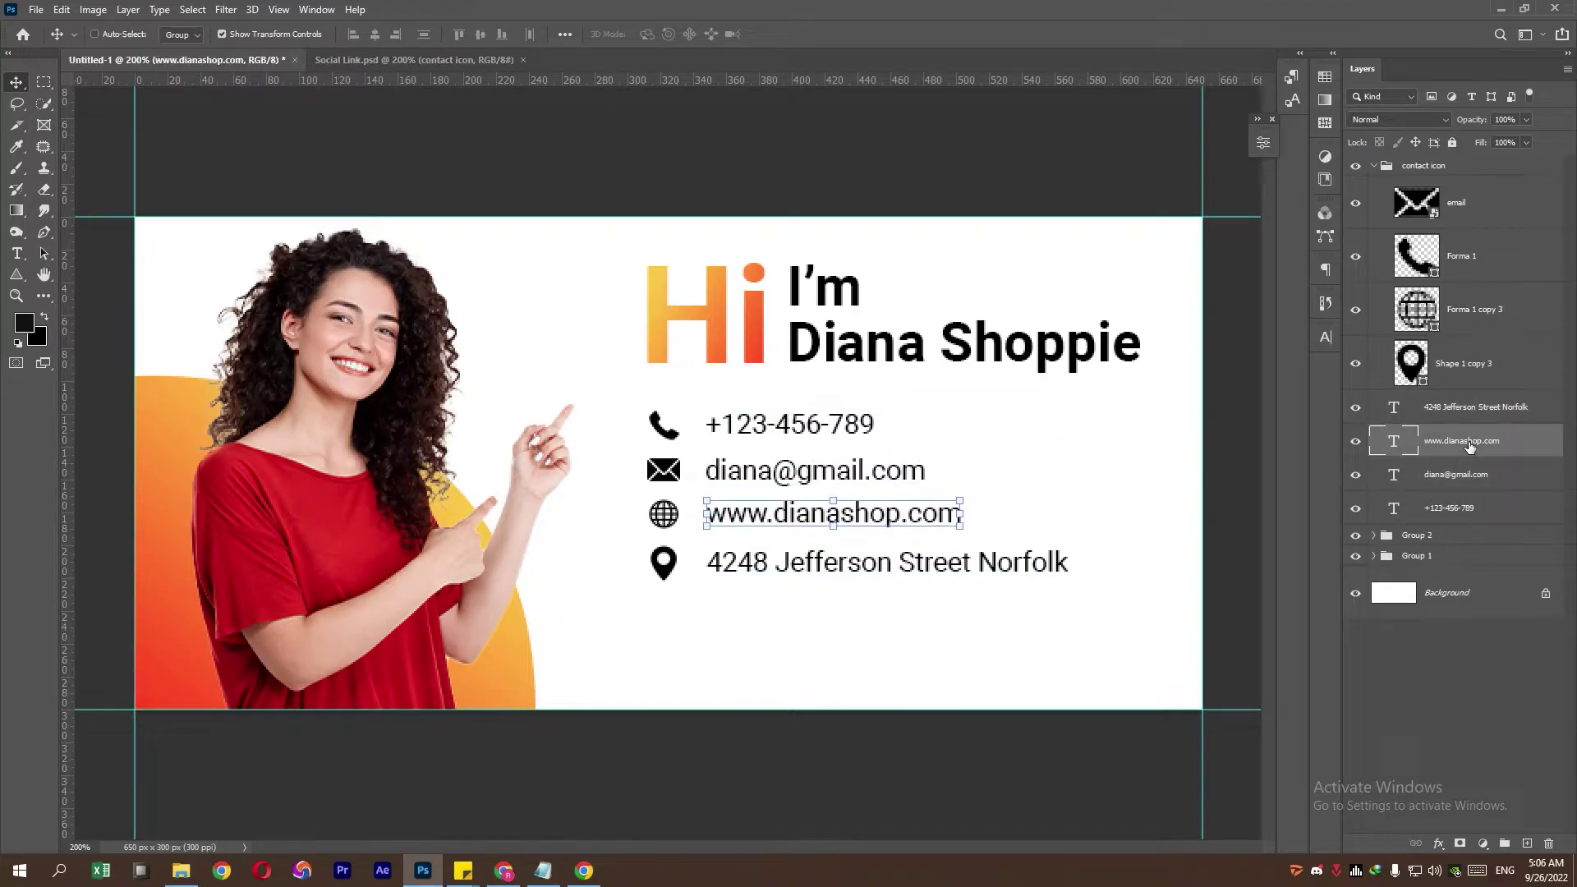
{"action": "left_click", "coordinate": [1468, 408]}
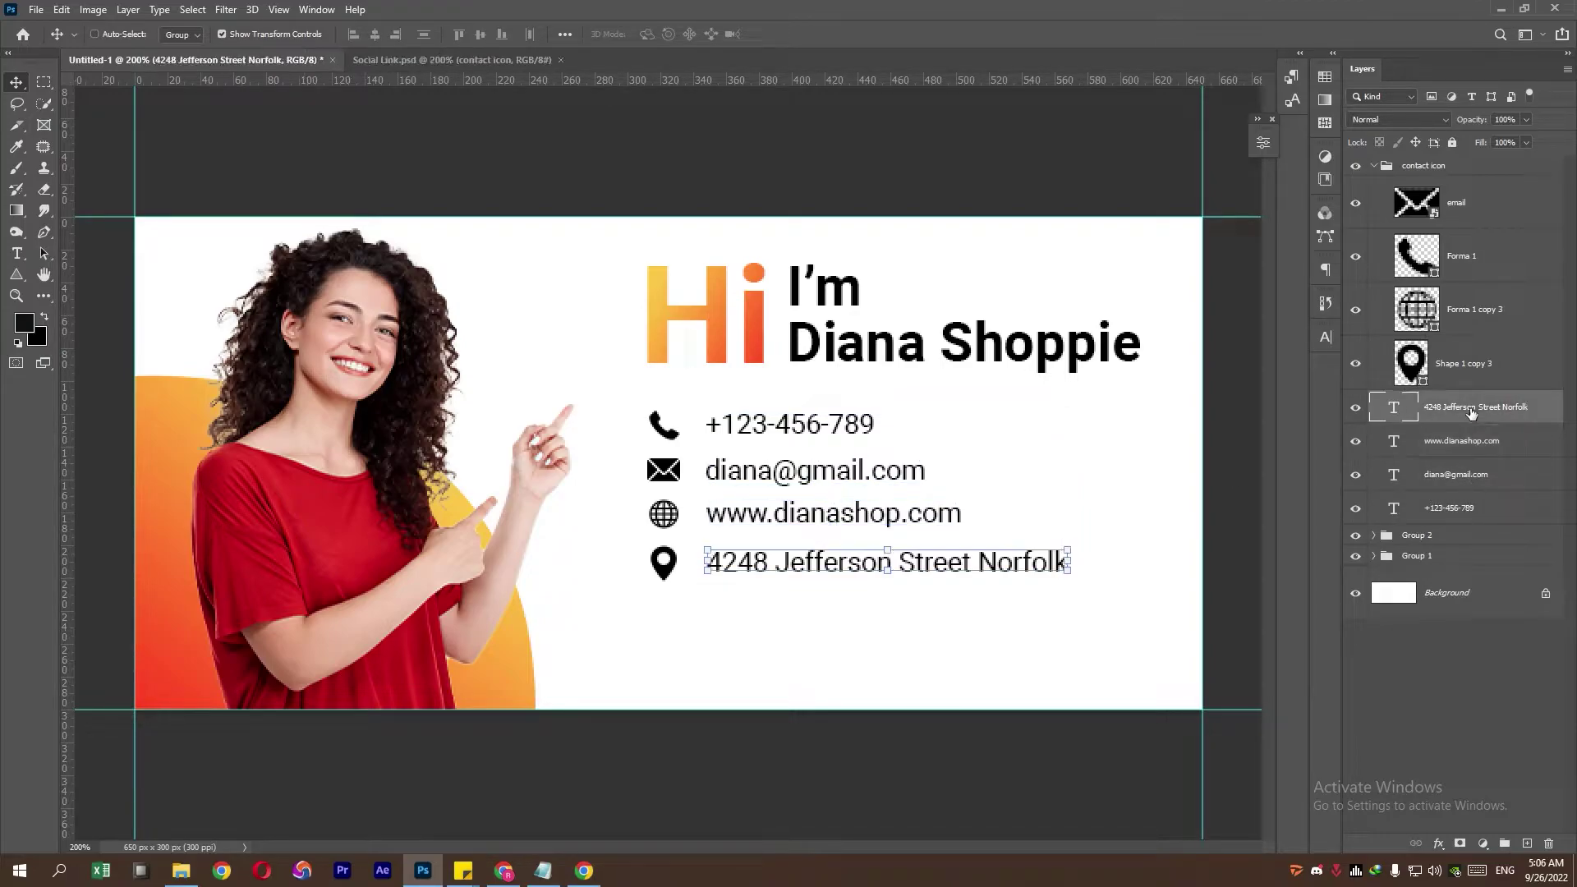
{"action": "key", "text": "Up"}
{"action": "key", "text": "m"}
{"action": "key", "text": "ctrl+minus"}
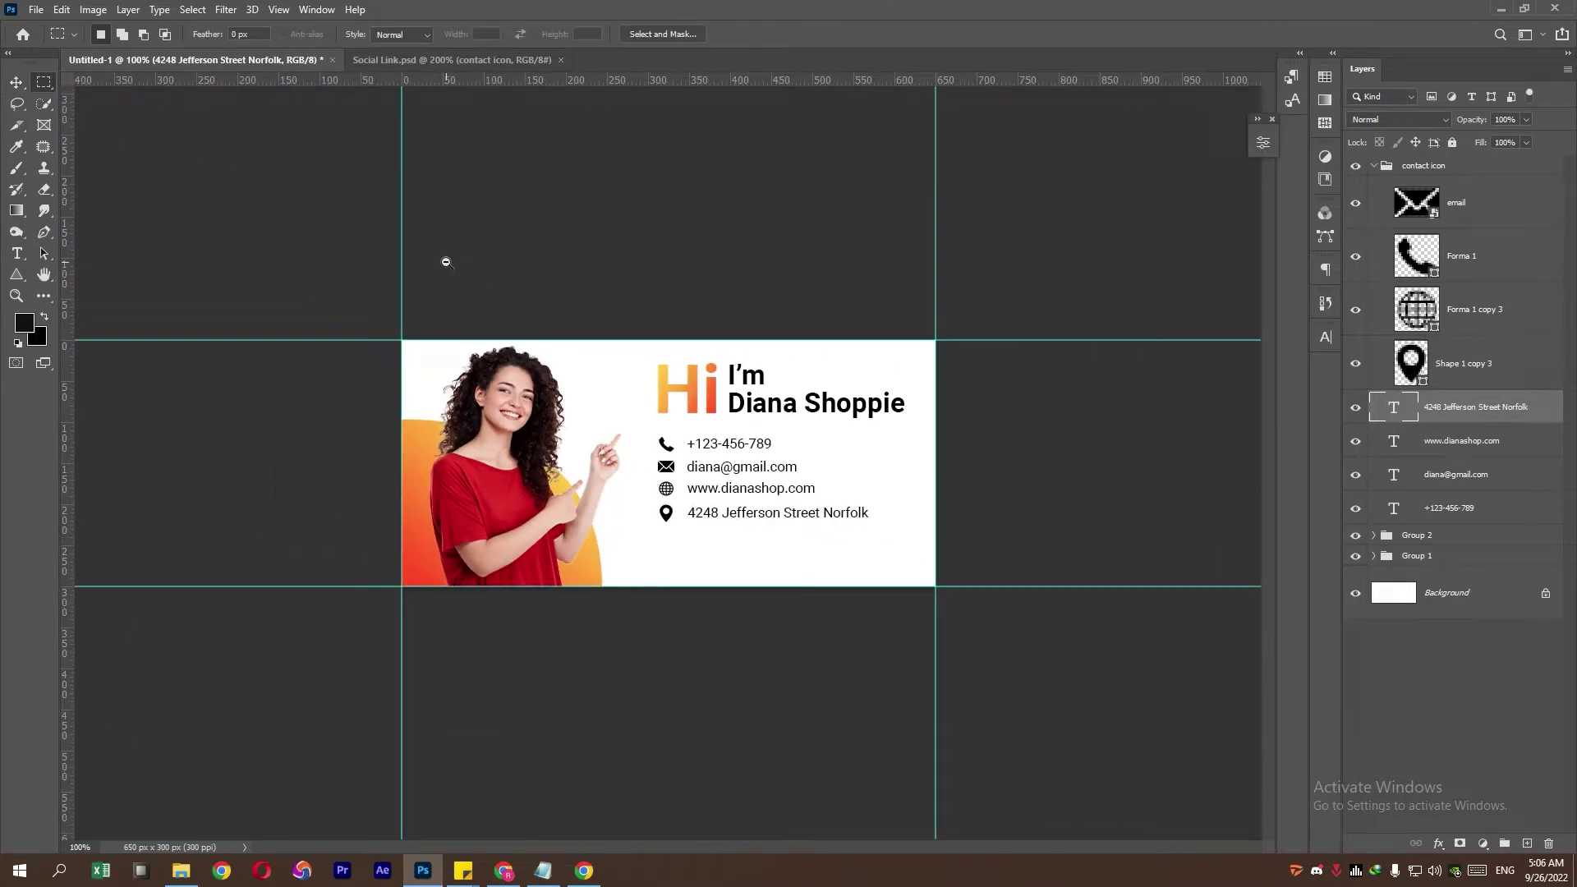
{"action": "left_click", "coordinate": [1520, 444]}
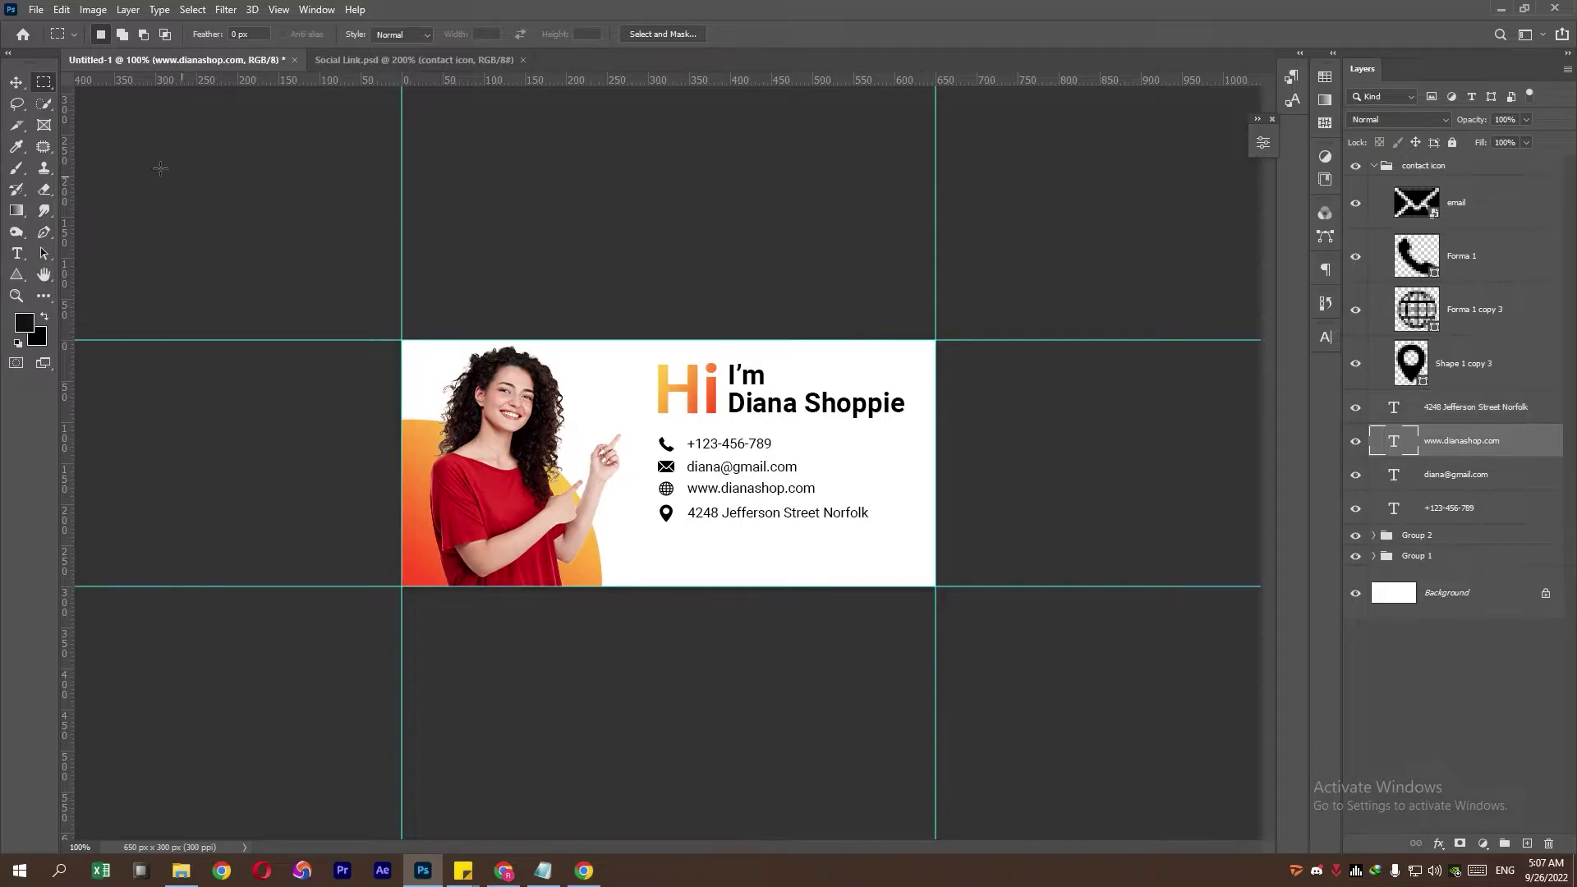
{"action": "left_click", "coordinate": [17, 82]}
{"action": "left_click", "coordinate": [45, 81]}
{"action": "left_click", "coordinate": [1471, 379]}
Step: Add an orange-to-red Gradient Overlay to the email icon with 90° angle and 150% scale
{"action": "left_click", "coordinate": [1476, 204]}
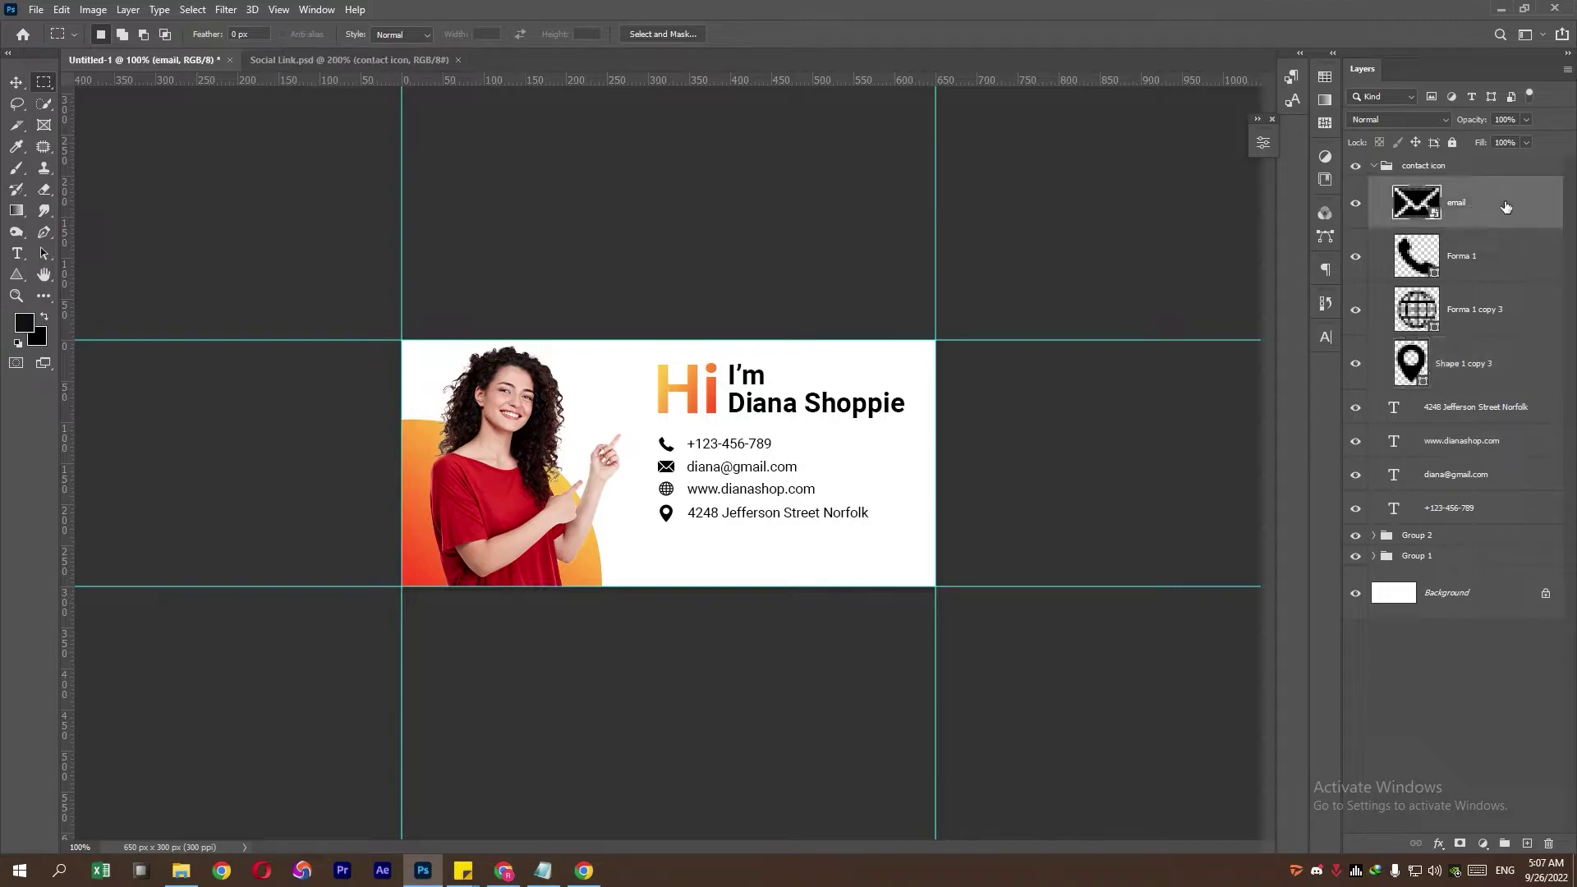
{"action": "double_click", "coordinate": [1441, 243]}
{"action": "left_click", "coordinate": [969, 289]}
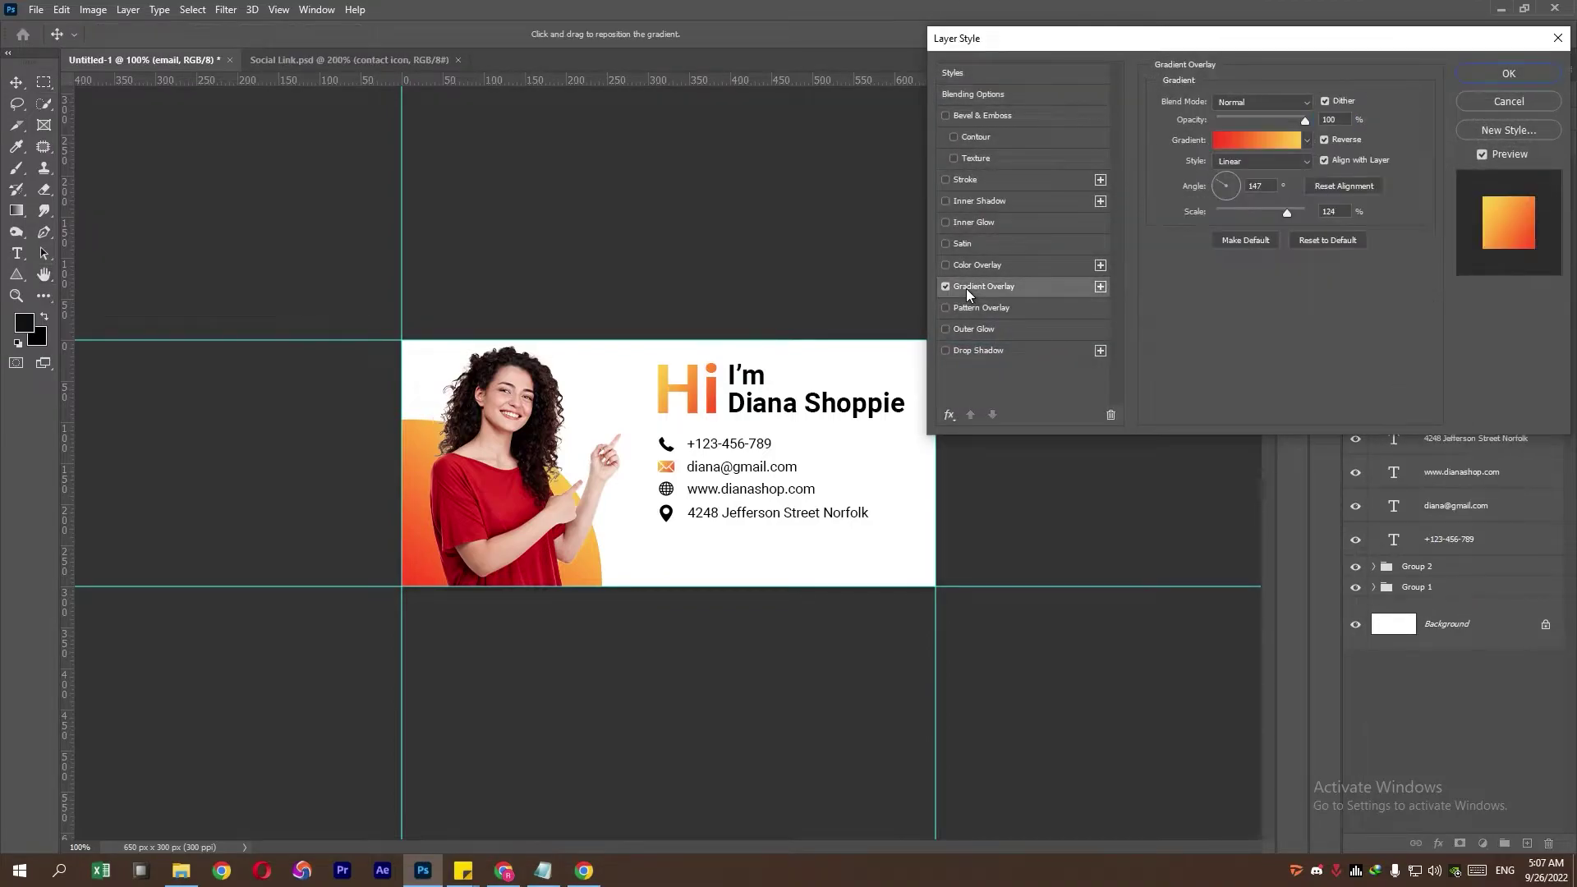
{"action": "mouse_move", "coordinate": [1209, 194]}
{"action": "left_mouse_down"}
{"action": "mouse_move", "coordinate": [1219, 110]}
{"action": "mouse_move", "coordinate": [1220, 248]}
{"action": "mouse_move", "coordinate": [1225, 143]}
{"action": "left_mouse_up"}
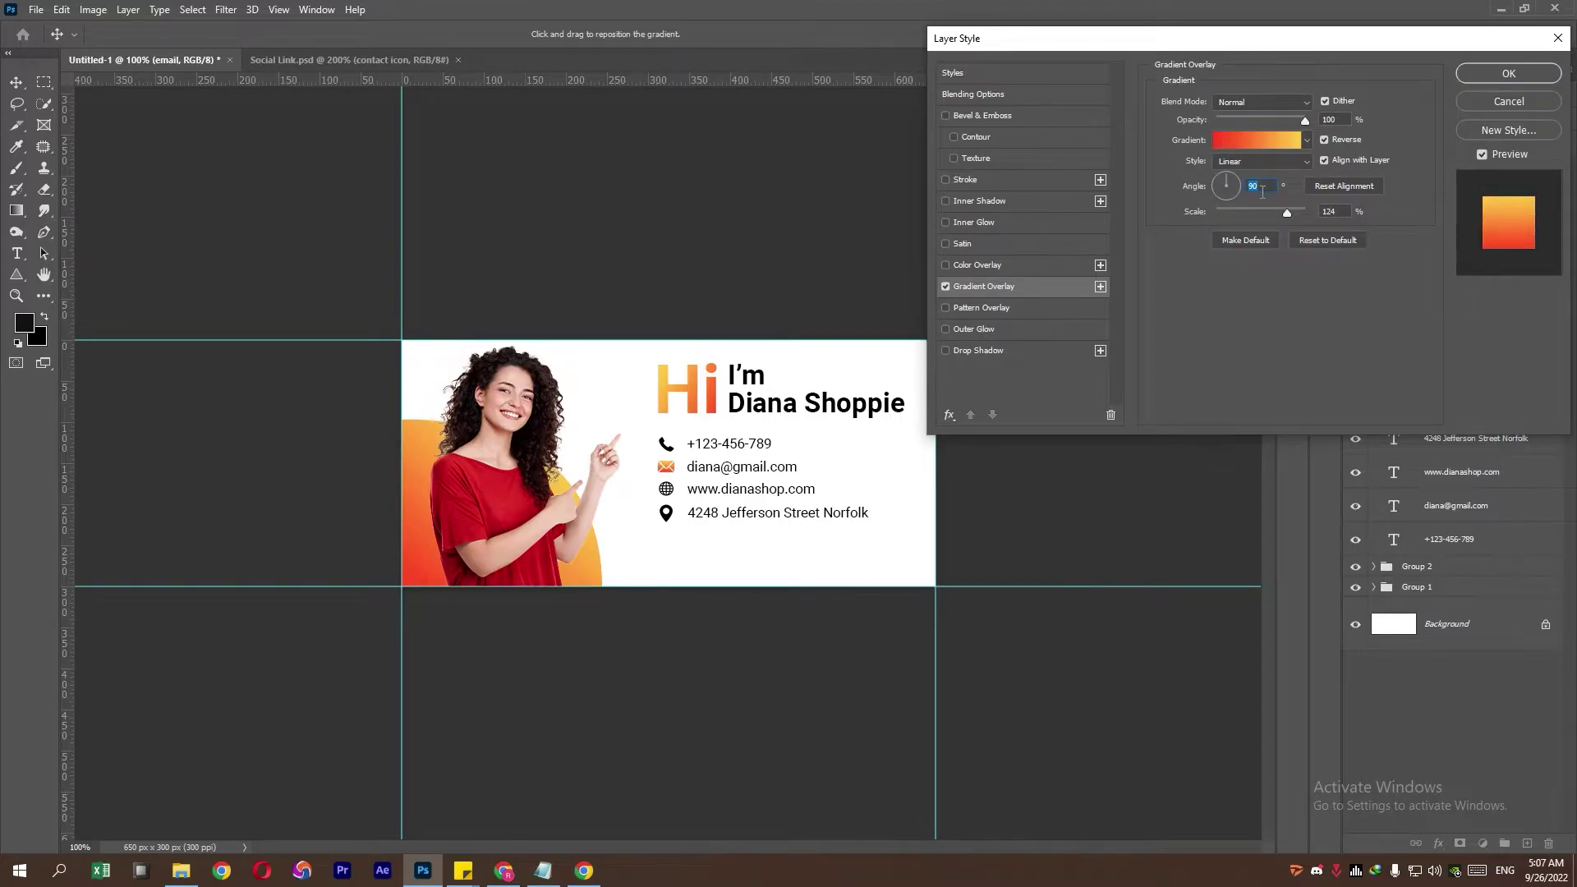
{"action": "left_click_drag", "start_coordinate": [1287, 212], "coordinate": [1359, 214]}
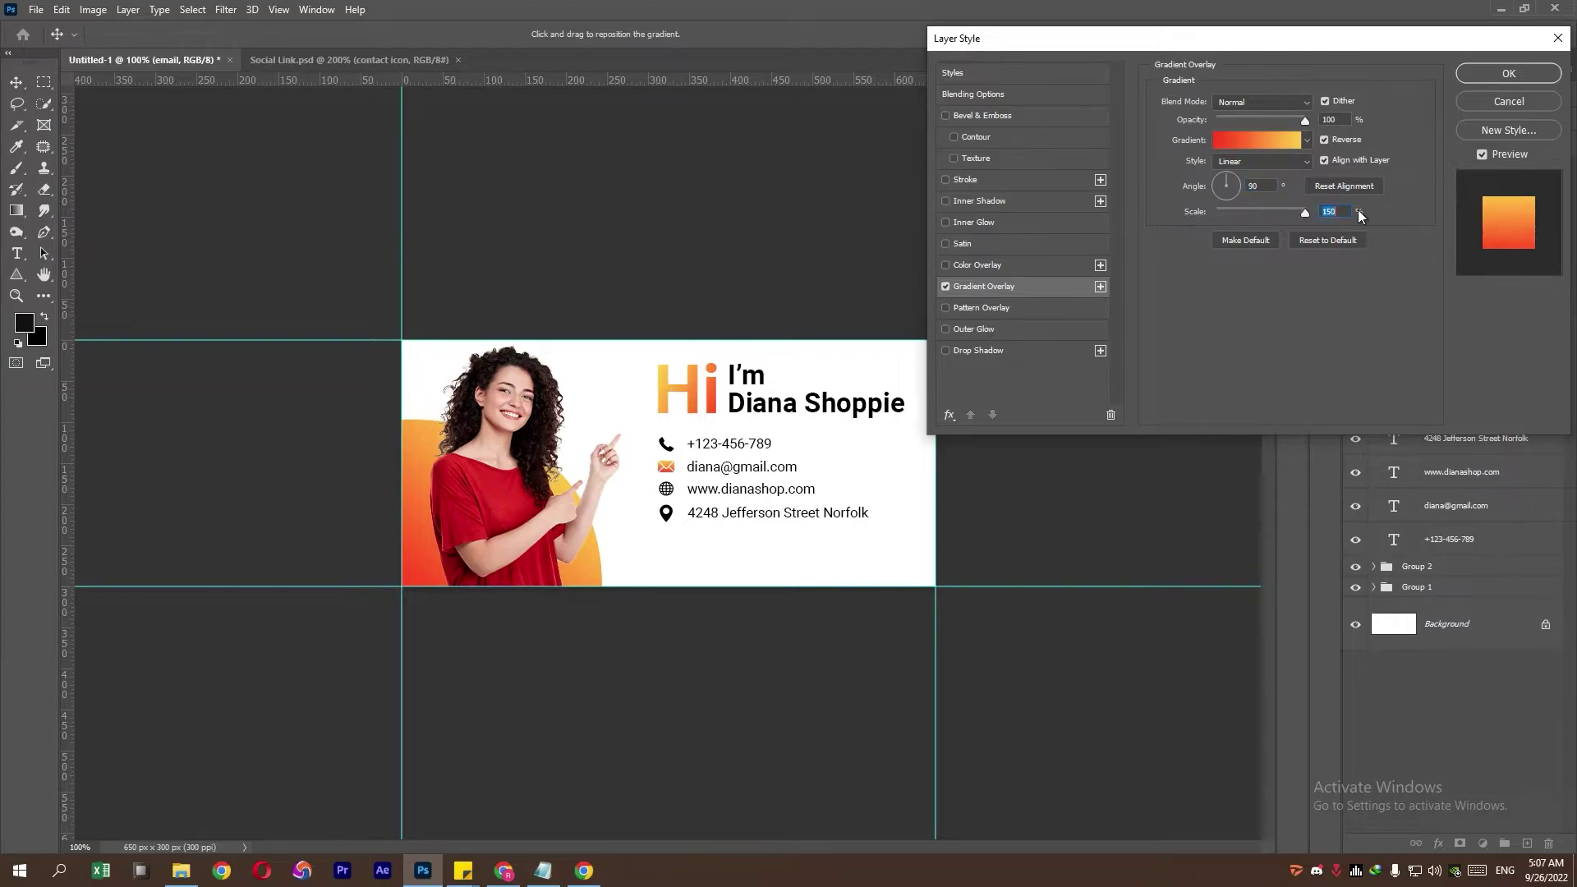
{"action": "left_click", "coordinate": [1506, 76]}
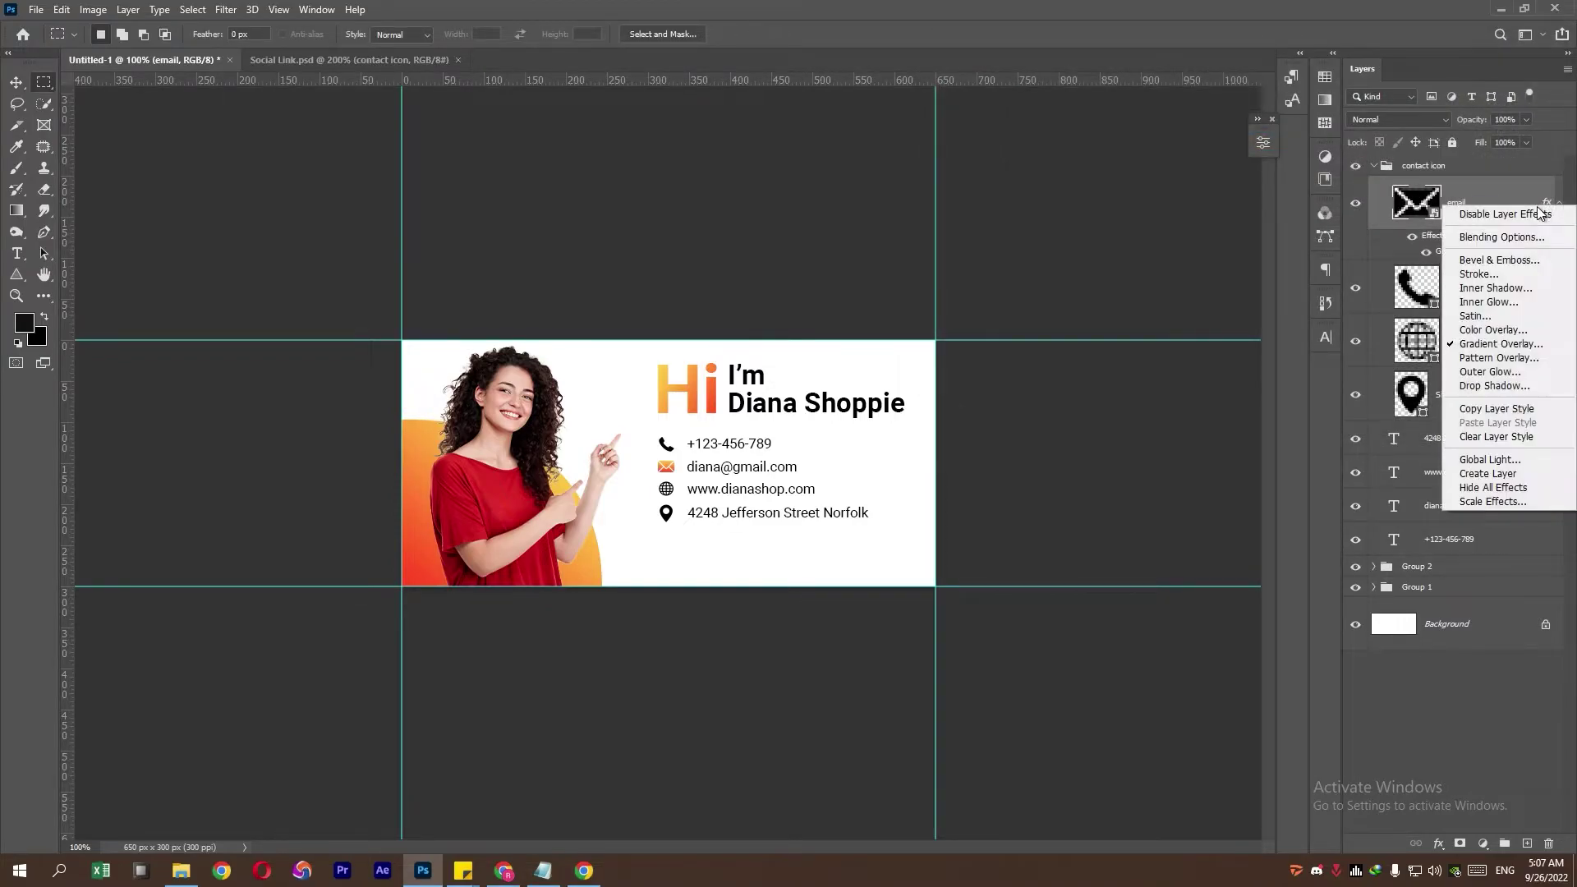
Step: Paste the email icon's gradient layer style onto the phone, globe and location icons
{"action": "left_click", "coordinate": [1489, 408]}
{"action": "right_click", "coordinate": [1474, 285]}
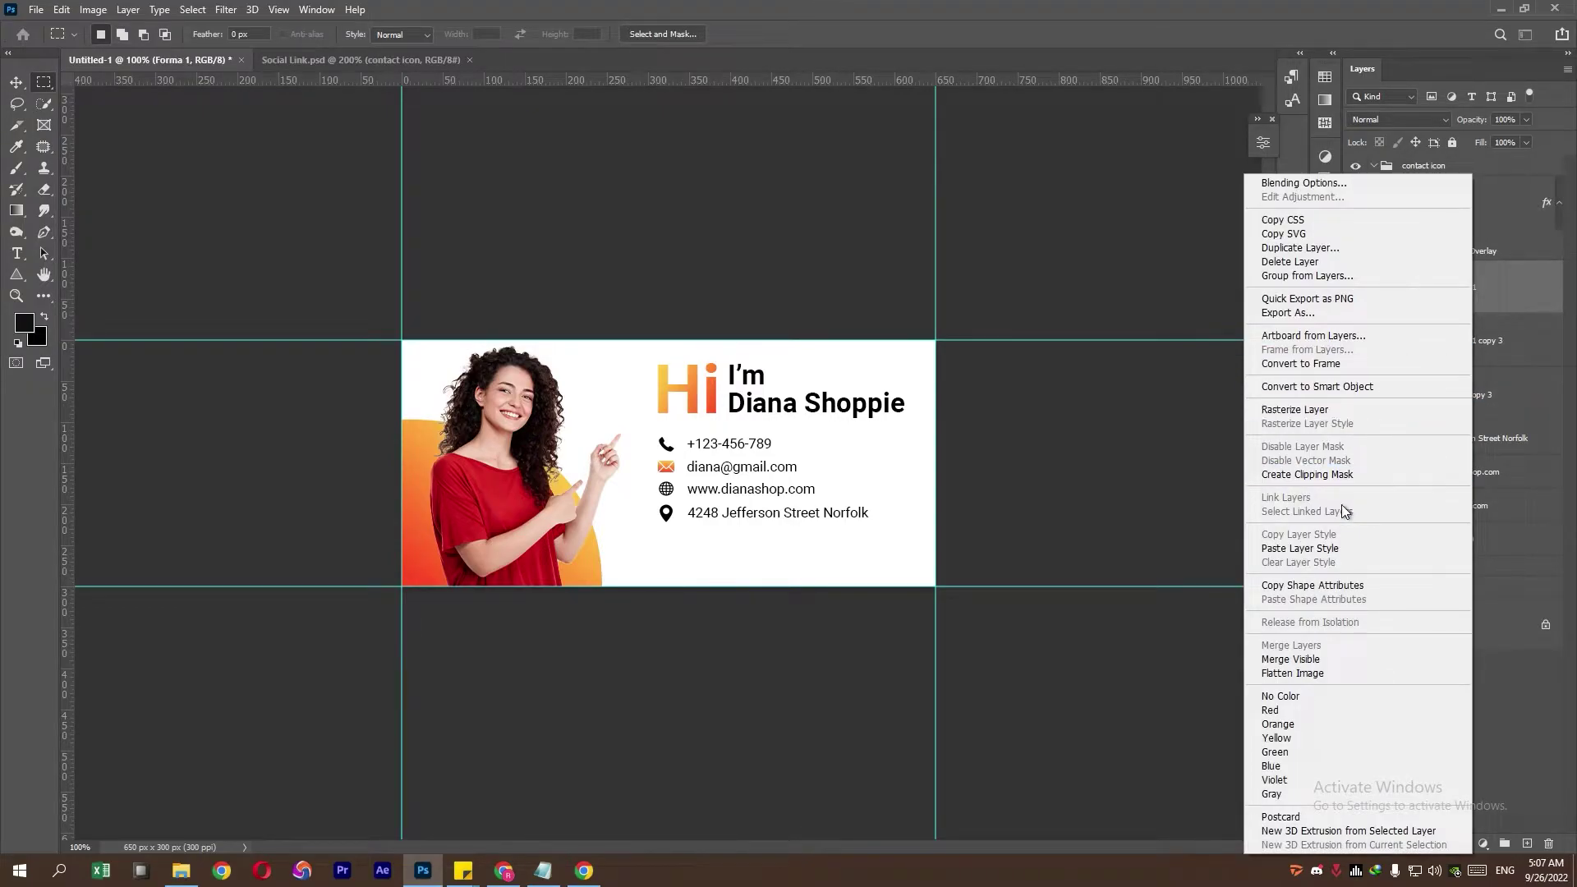
{"action": "left_click", "coordinate": [1306, 548]}
{"action": "right_click", "coordinate": [1488, 371]}
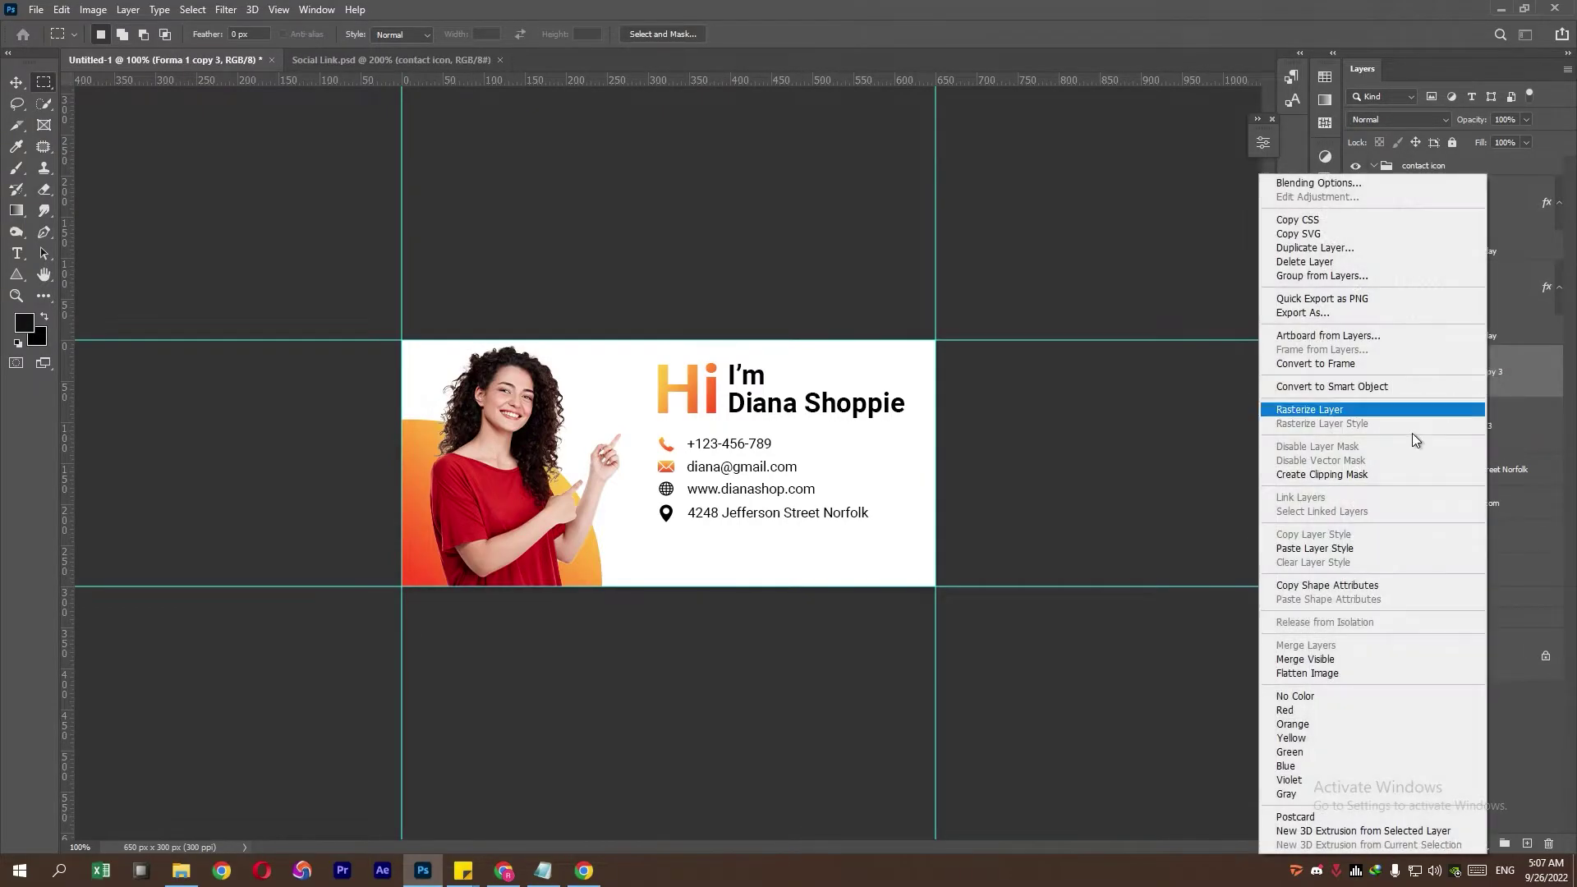
{"action": "left_click", "coordinate": [1369, 548]}
{"action": "right_click", "coordinate": [1499, 472]}
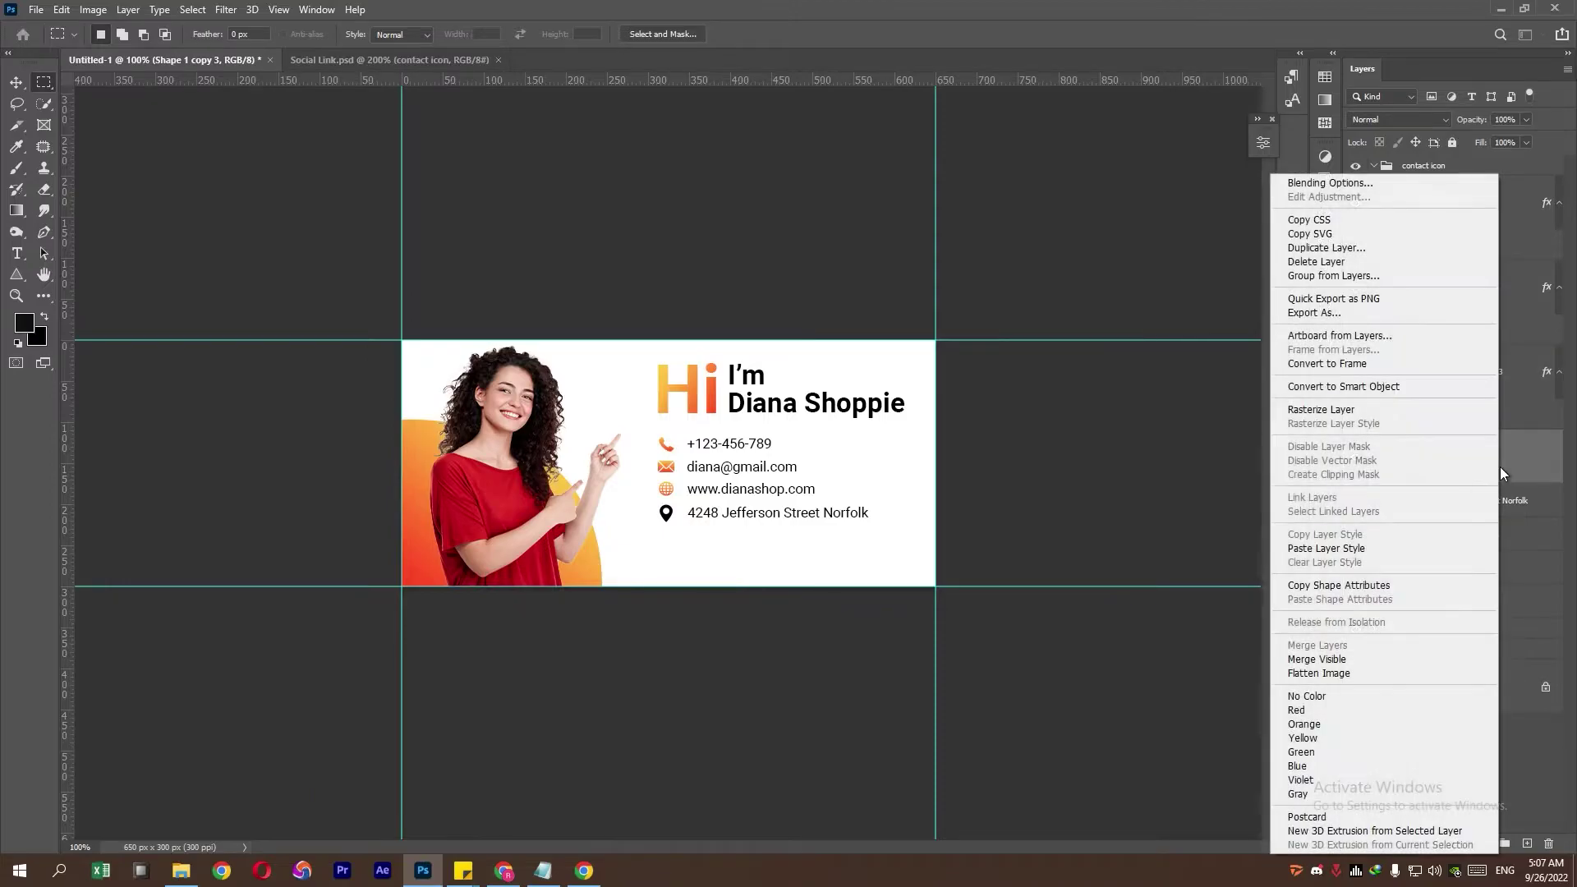
{"action": "left_click", "coordinate": [1364, 548]}
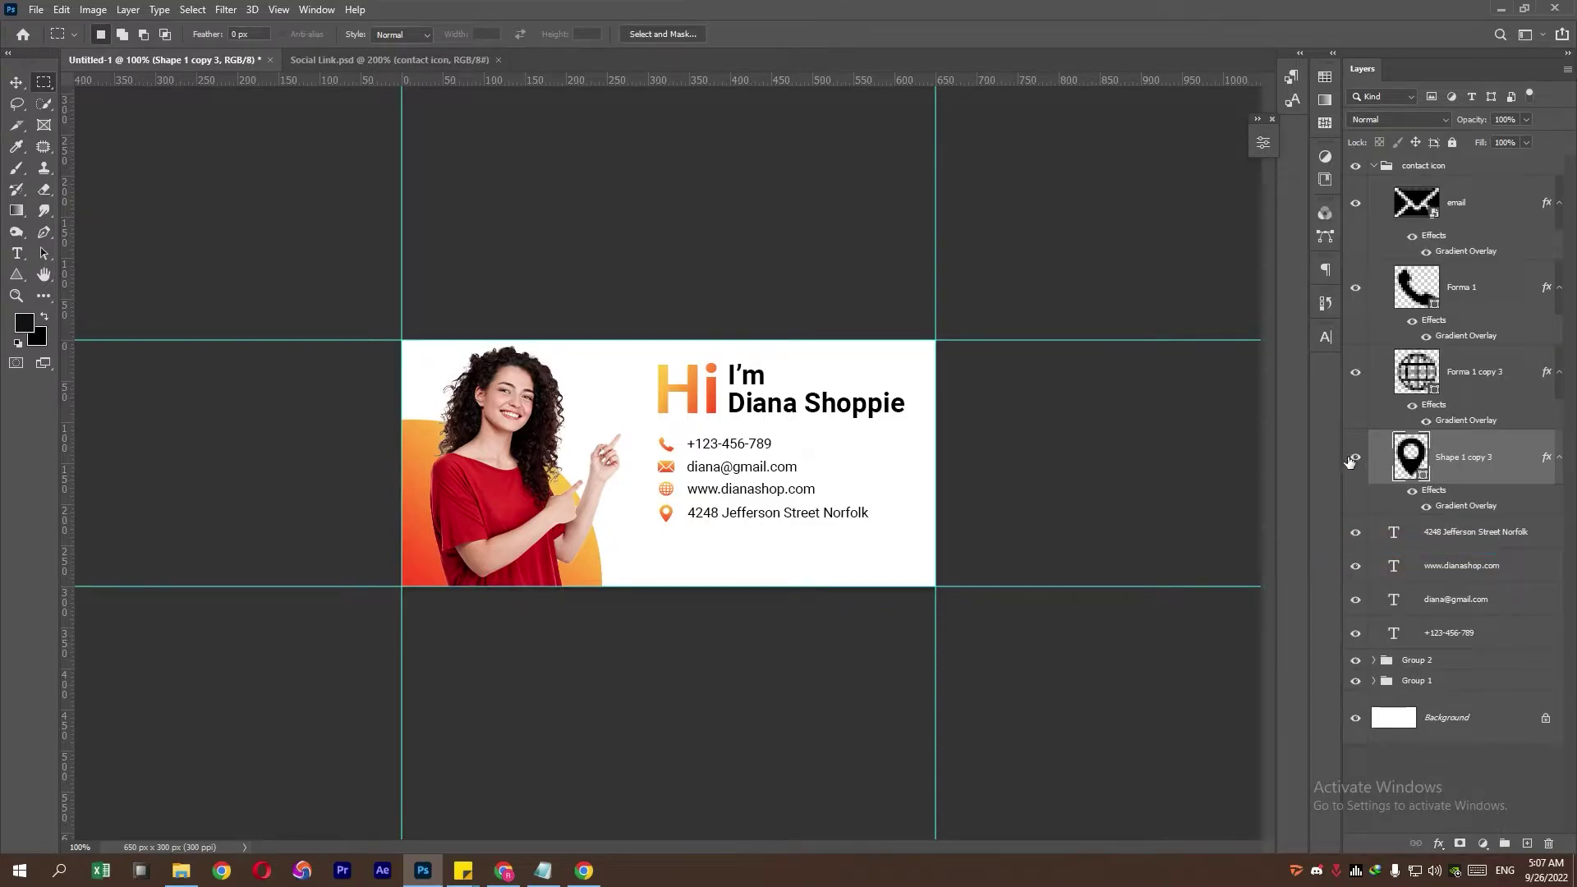
Step: Collapse the contact icon group and move the four contact text layers into it
{"action": "left_click", "coordinate": [1376, 167]}
{"action": "left_click", "coordinate": [1435, 295]}
{"action": "left_click", "coordinate": [1453, 195], "text": "shift"}
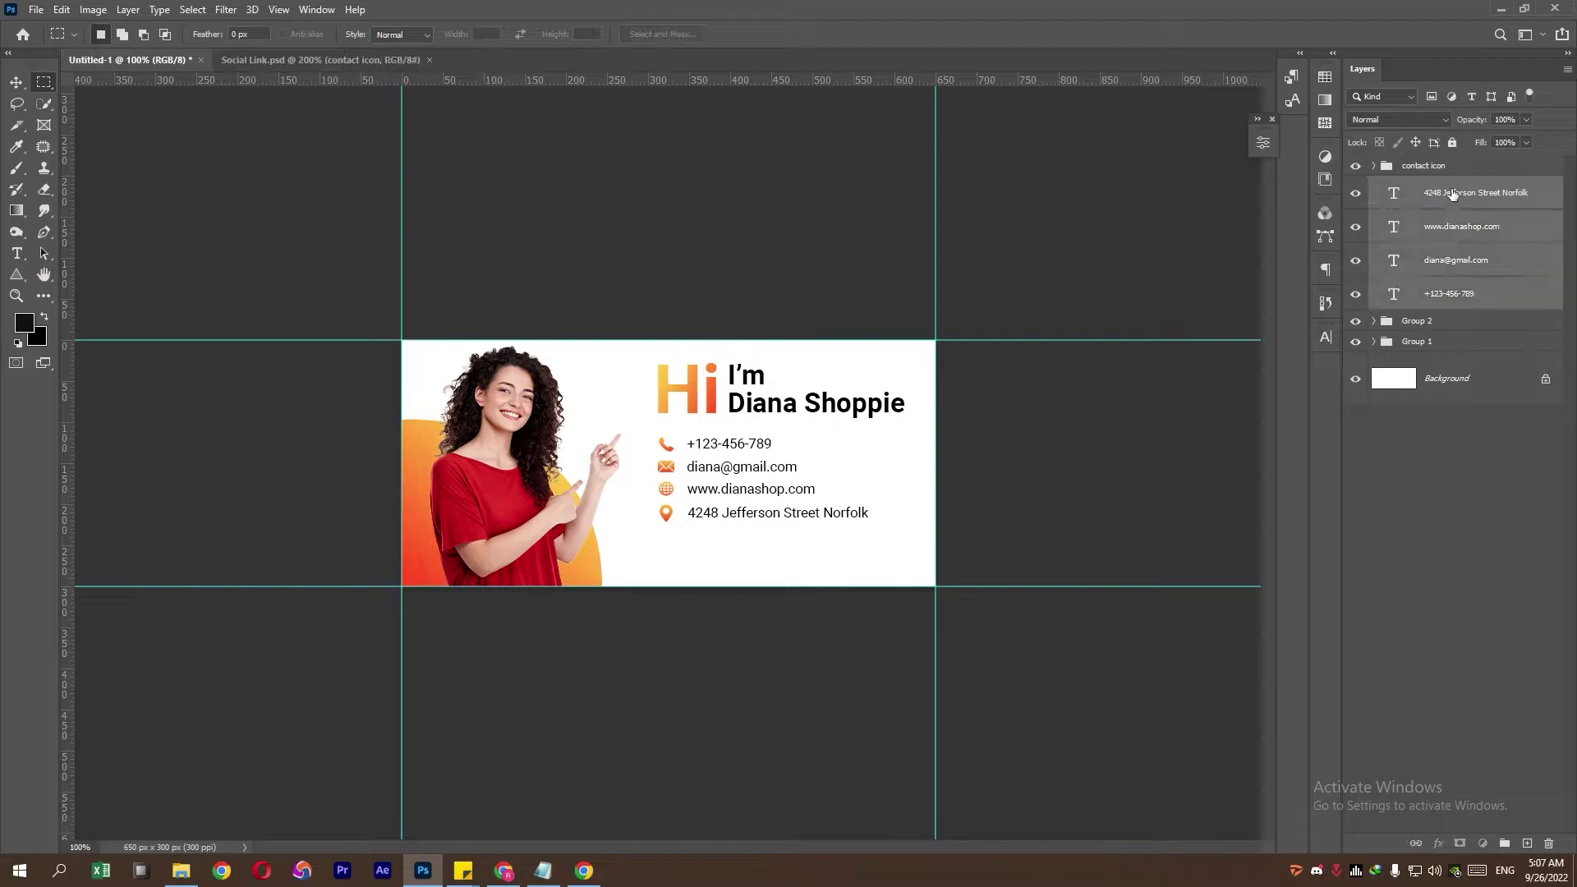
{"action": "left_click_drag", "start_coordinate": [1454, 195], "coordinate": [1452, 176]}
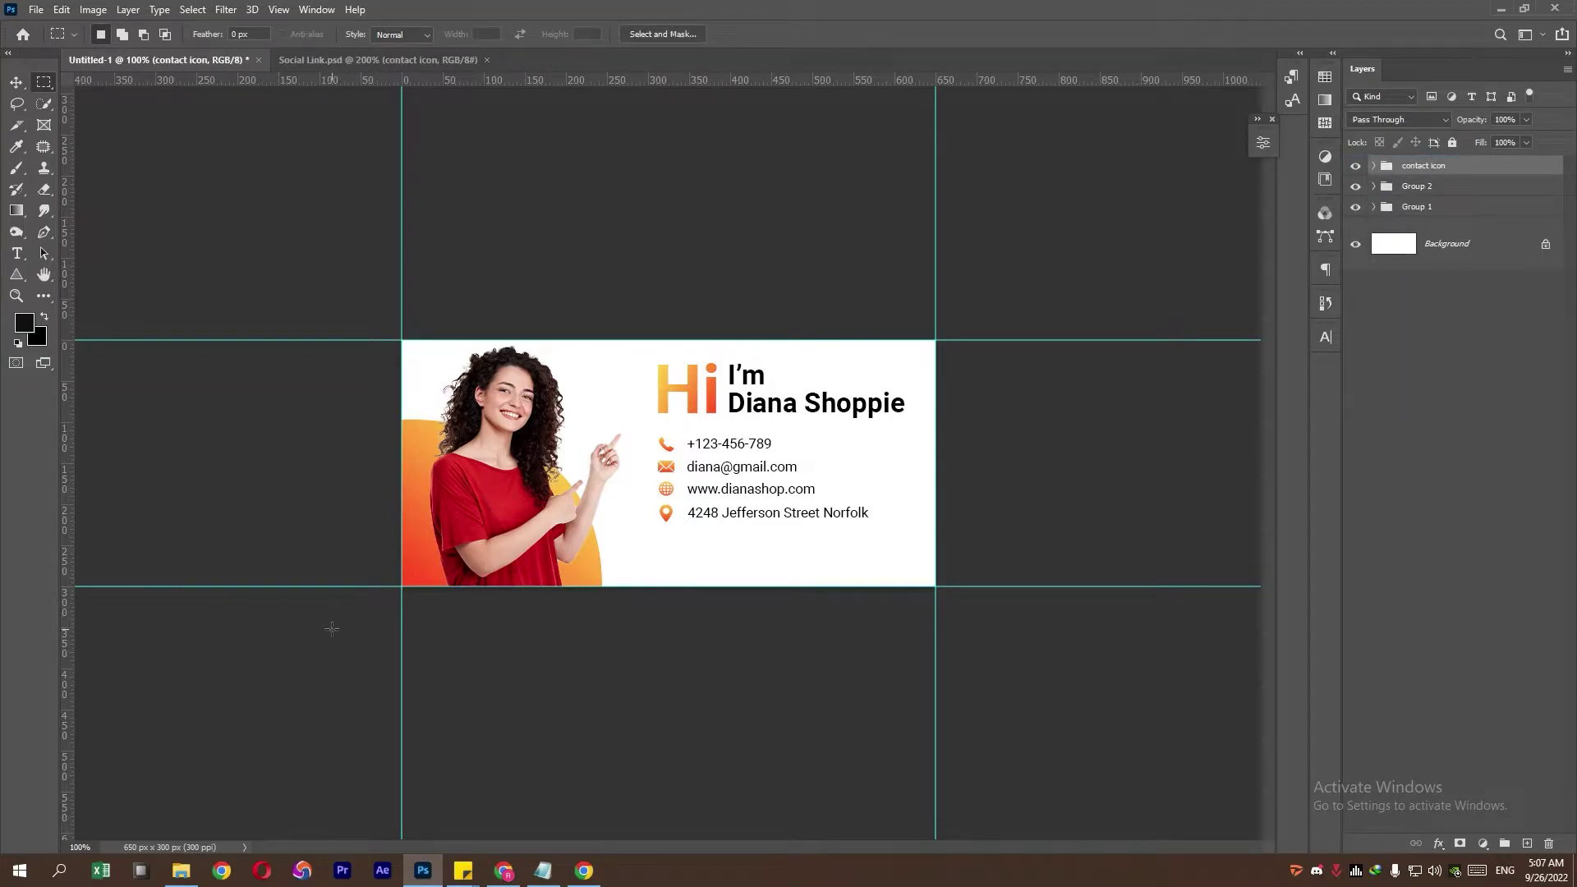
Step: Place the Facebook, Twitter, Instagram and YouTube images into the banner, enlarging Instagram slightly
{"action": "left_click", "coordinate": [180, 870]}
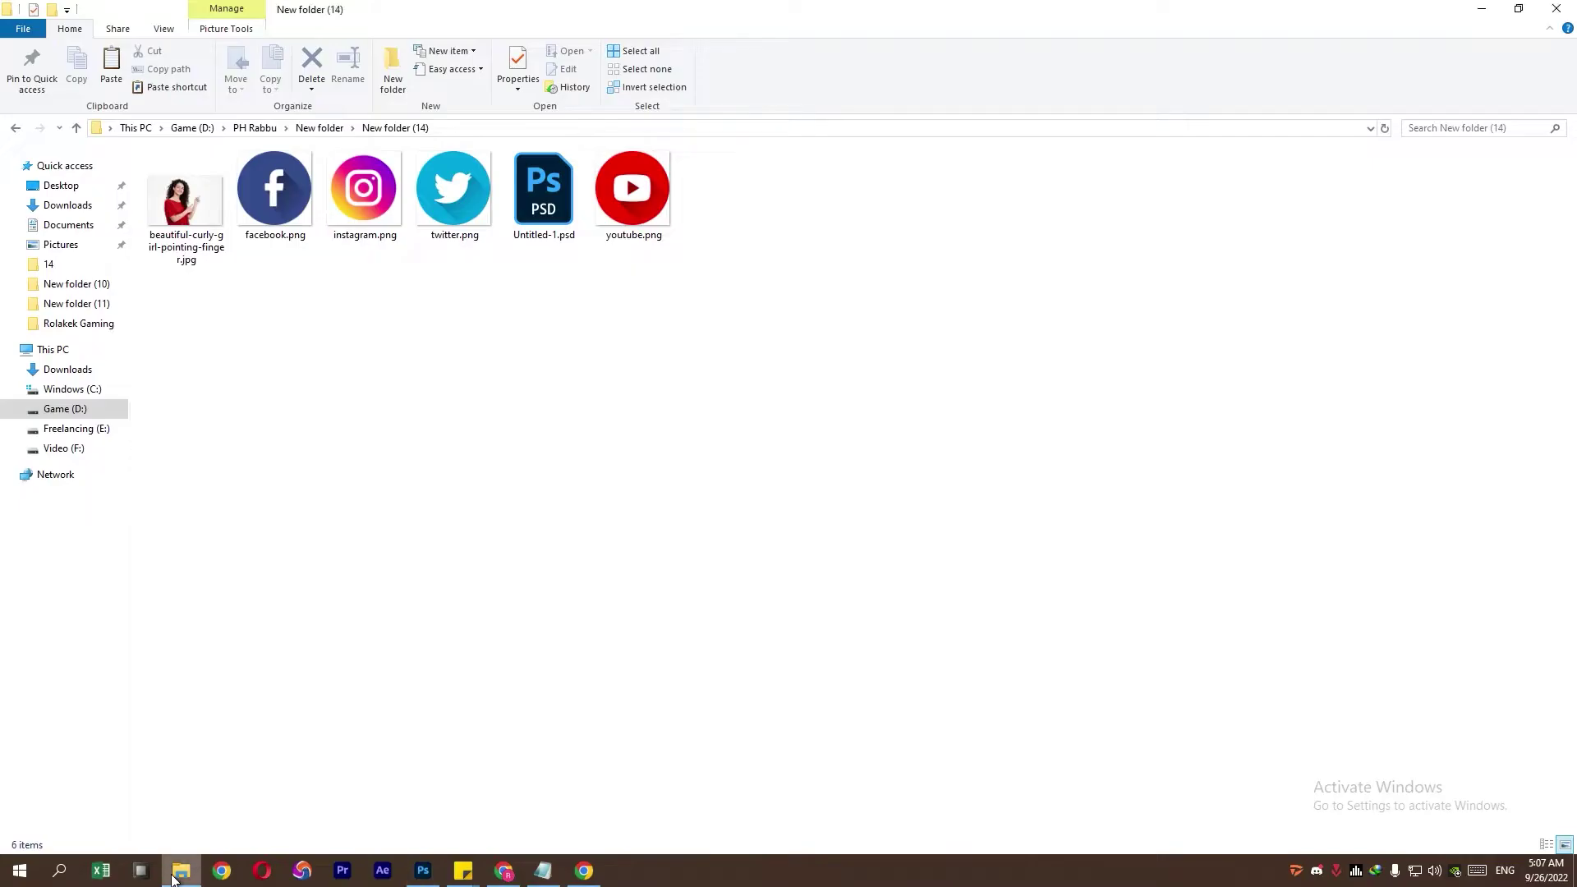
{"action": "mouse_move", "coordinate": [292, 310]}
{"action": "left_mouse_down"}
{"action": "mouse_move", "coordinate": [372, 199]}
{"action": "mouse_move", "coordinate": [448, 168]}
{"action": "mouse_move", "coordinate": [402, 772]}
{"action": "left_mouse_up"}
{"action": "left_click", "coordinate": [632, 189], "text": "ctrl"}
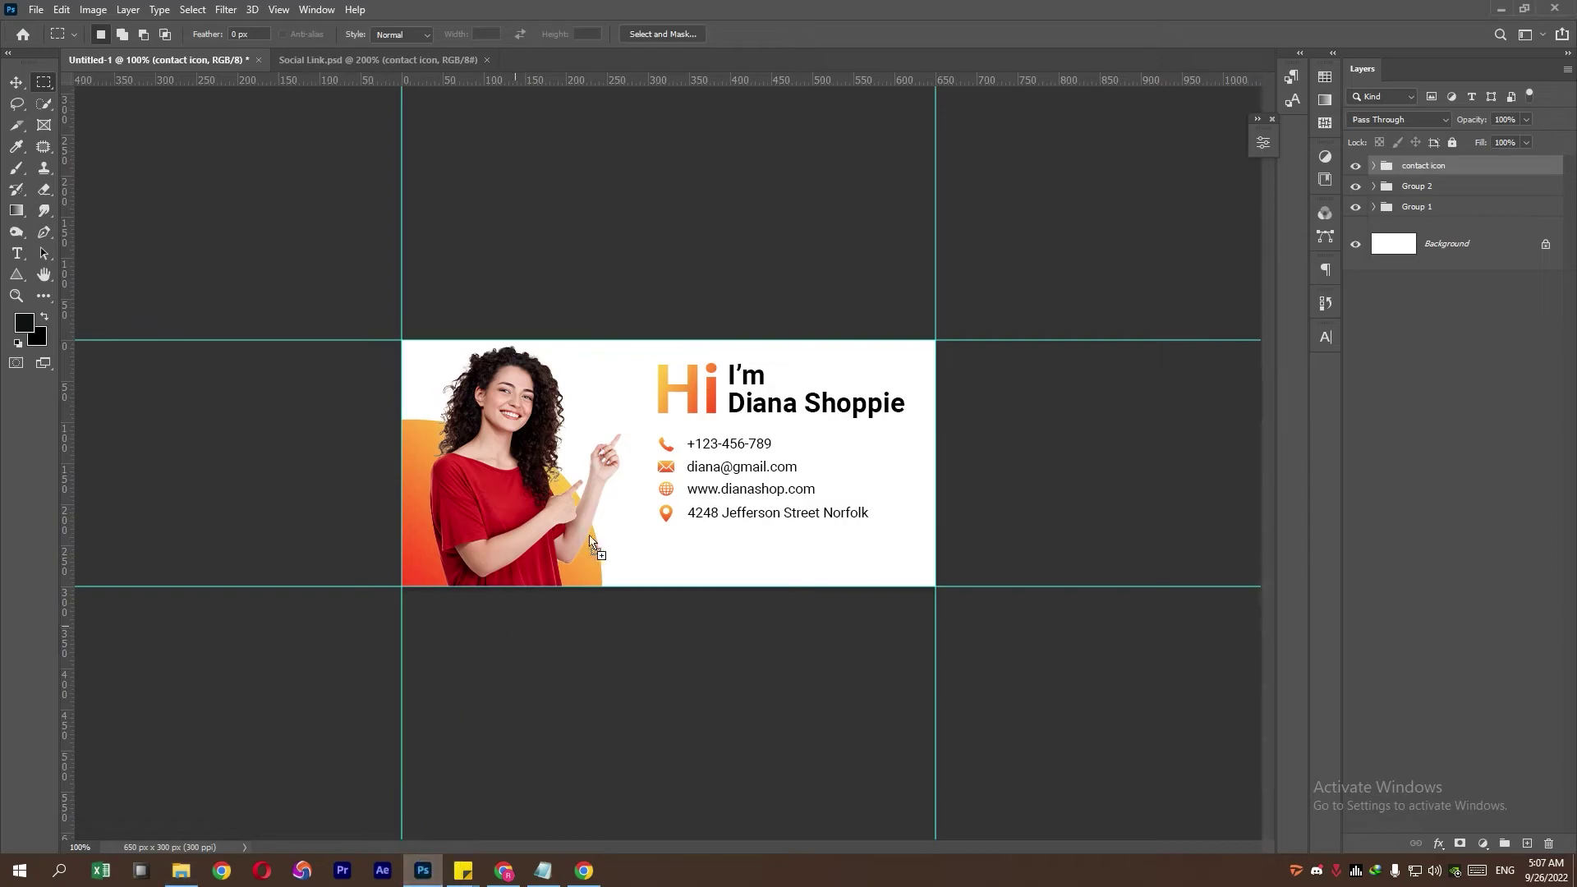
{"action": "left_click_drag", "start_coordinate": [420, 879], "coordinate": [596, 519]}
{"action": "key", "text": "Return"}
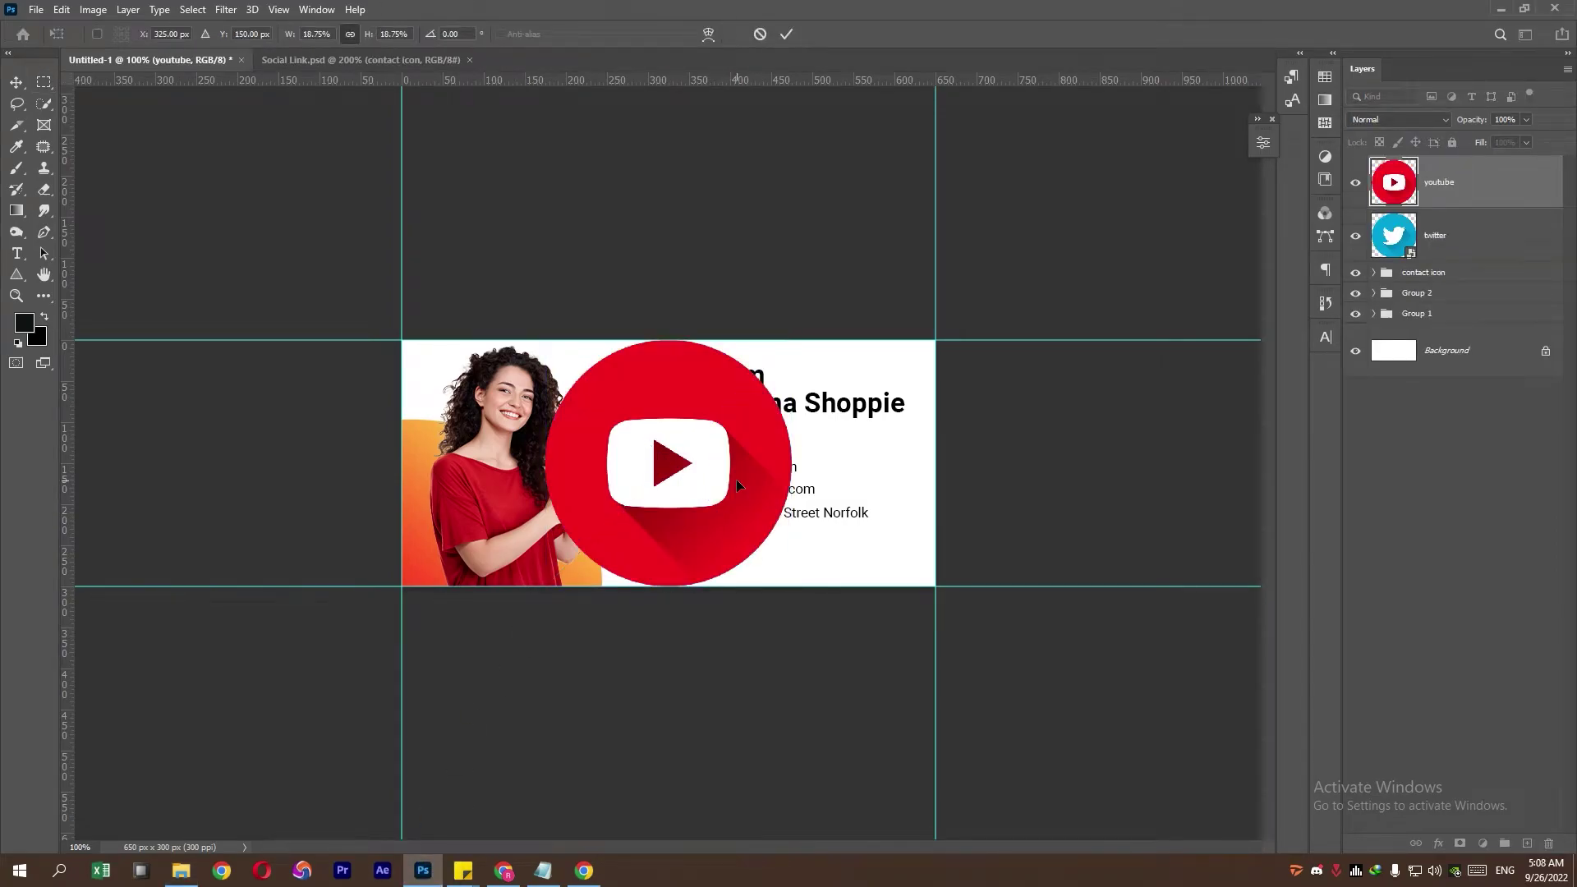
{"action": "key", "text": "Return"}
{"action": "key", "text": "Return"}
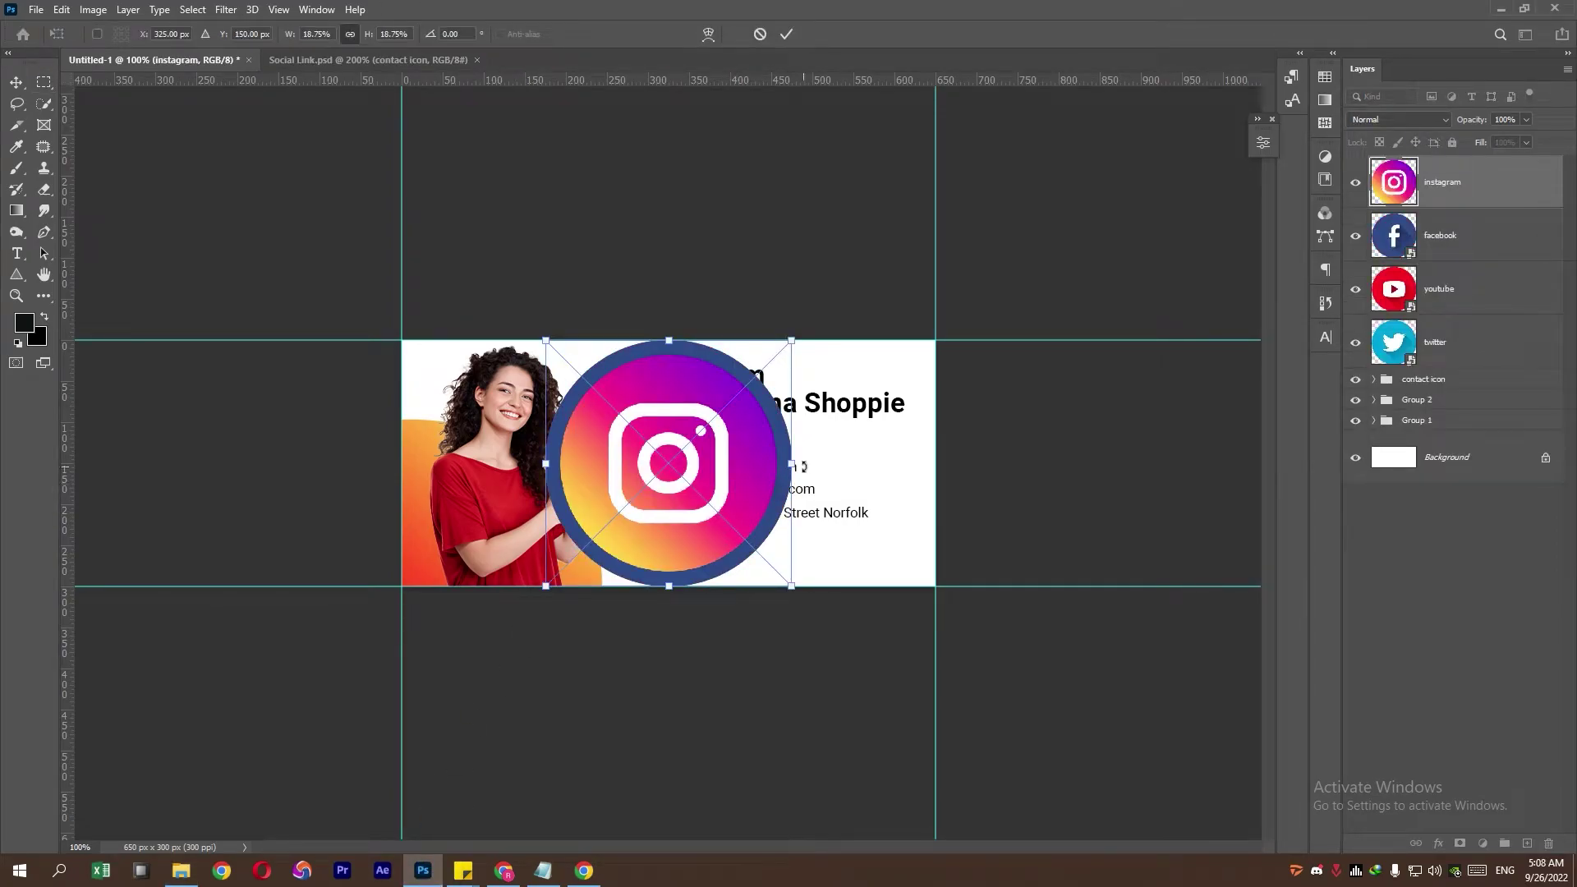
{"action": "key", "text": "ctrl+plus"}
{"action": "left_click_drag", "start_coordinate": [916, 456], "coordinate": [951, 456]}
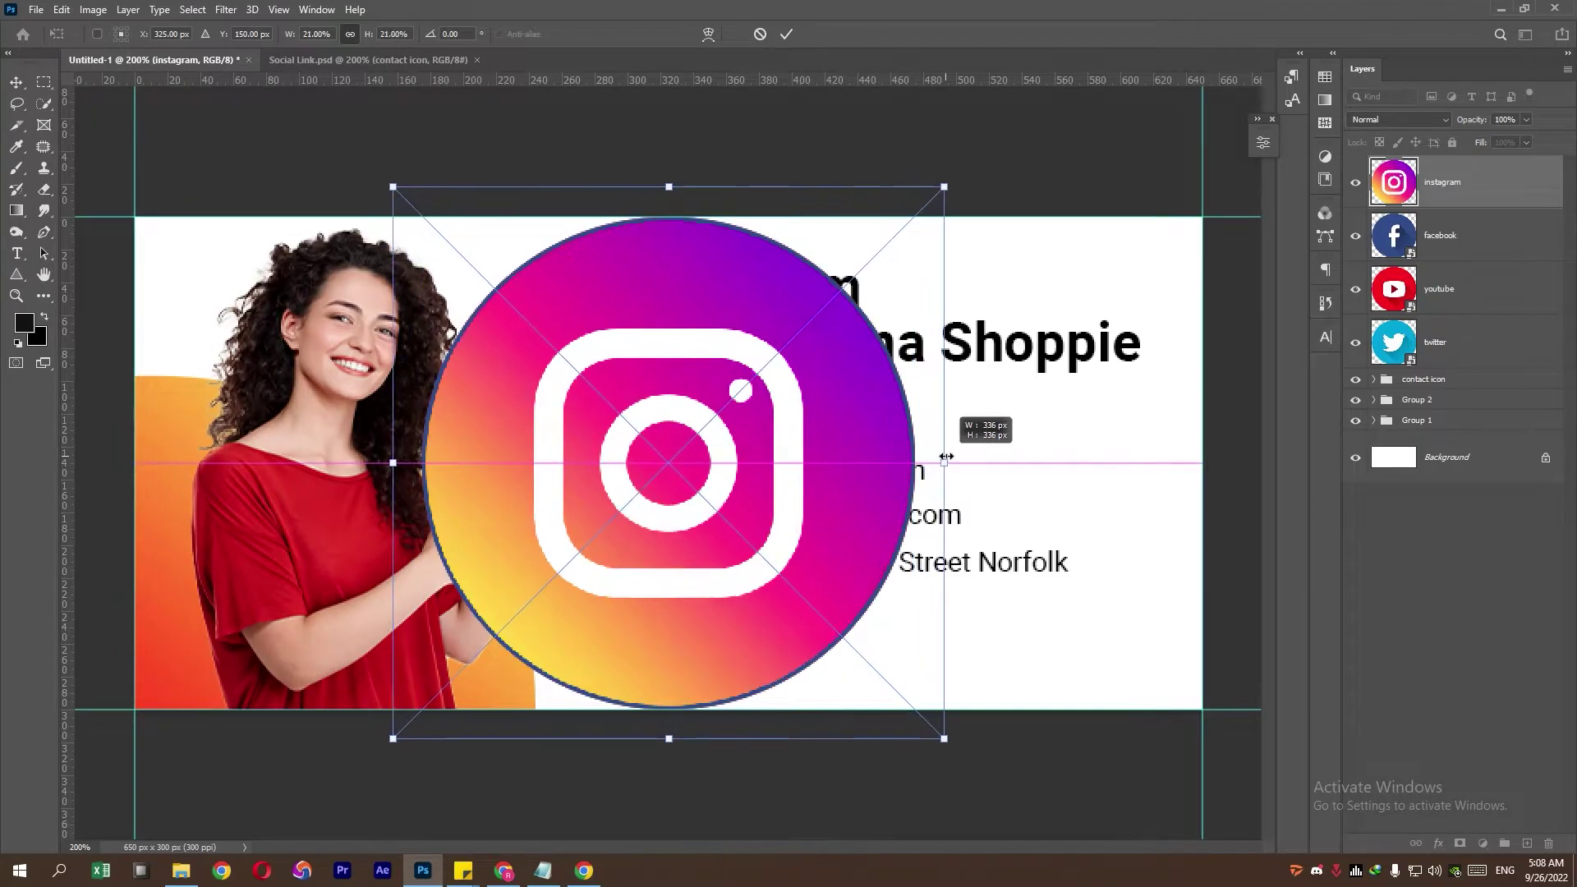
{"action": "key", "text": "Return"}
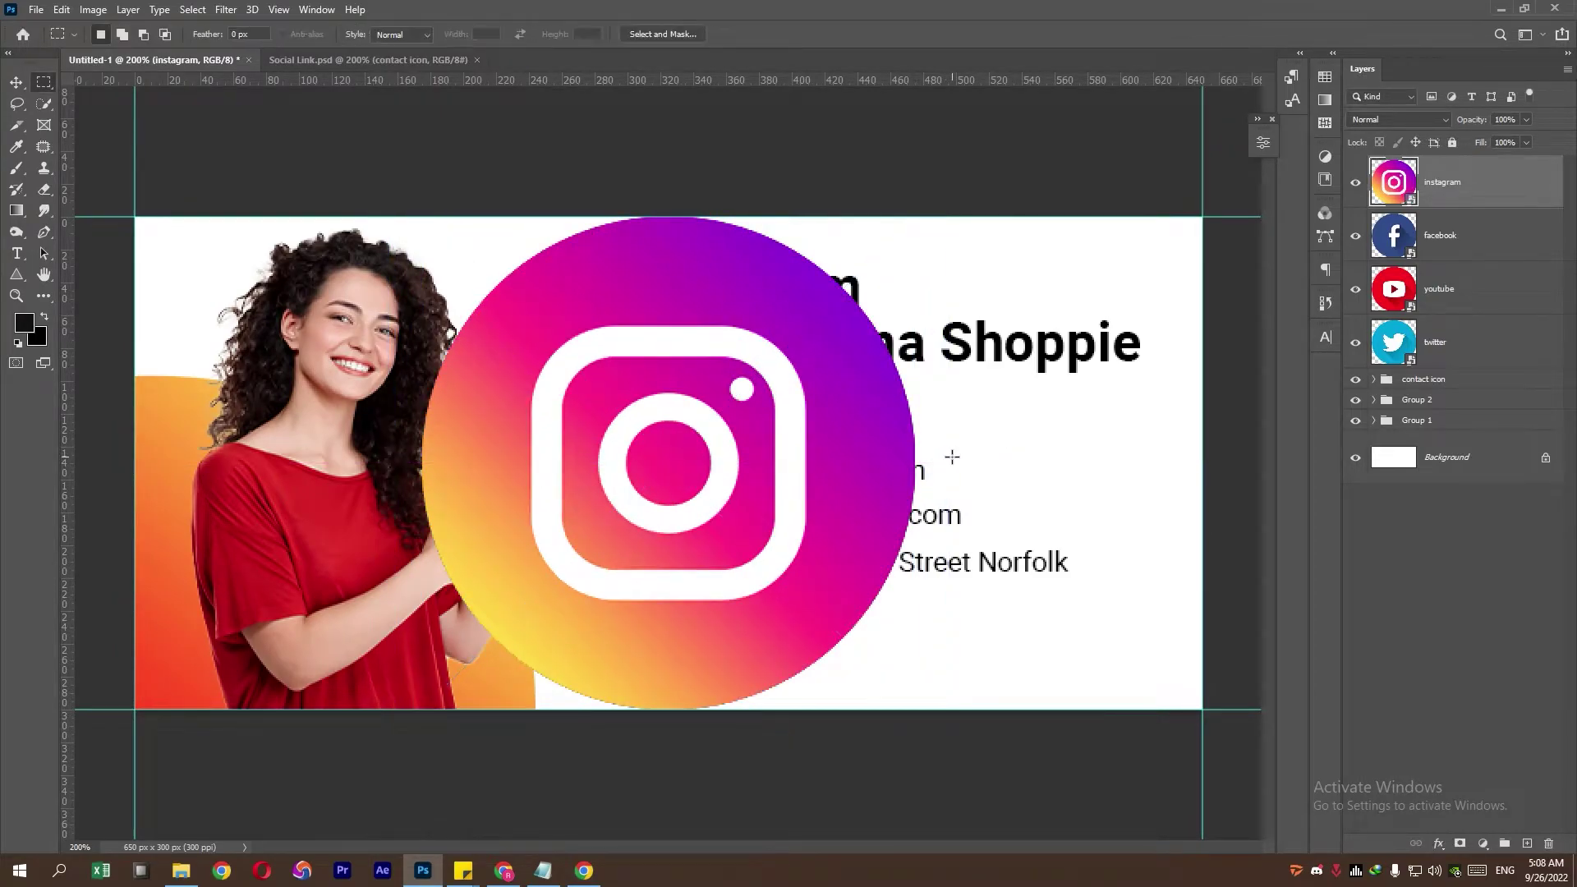
Step: Shrink the stacked social icons together to about 118 px
{"action": "left_click", "coordinate": [1498, 354], "text": "shift"}
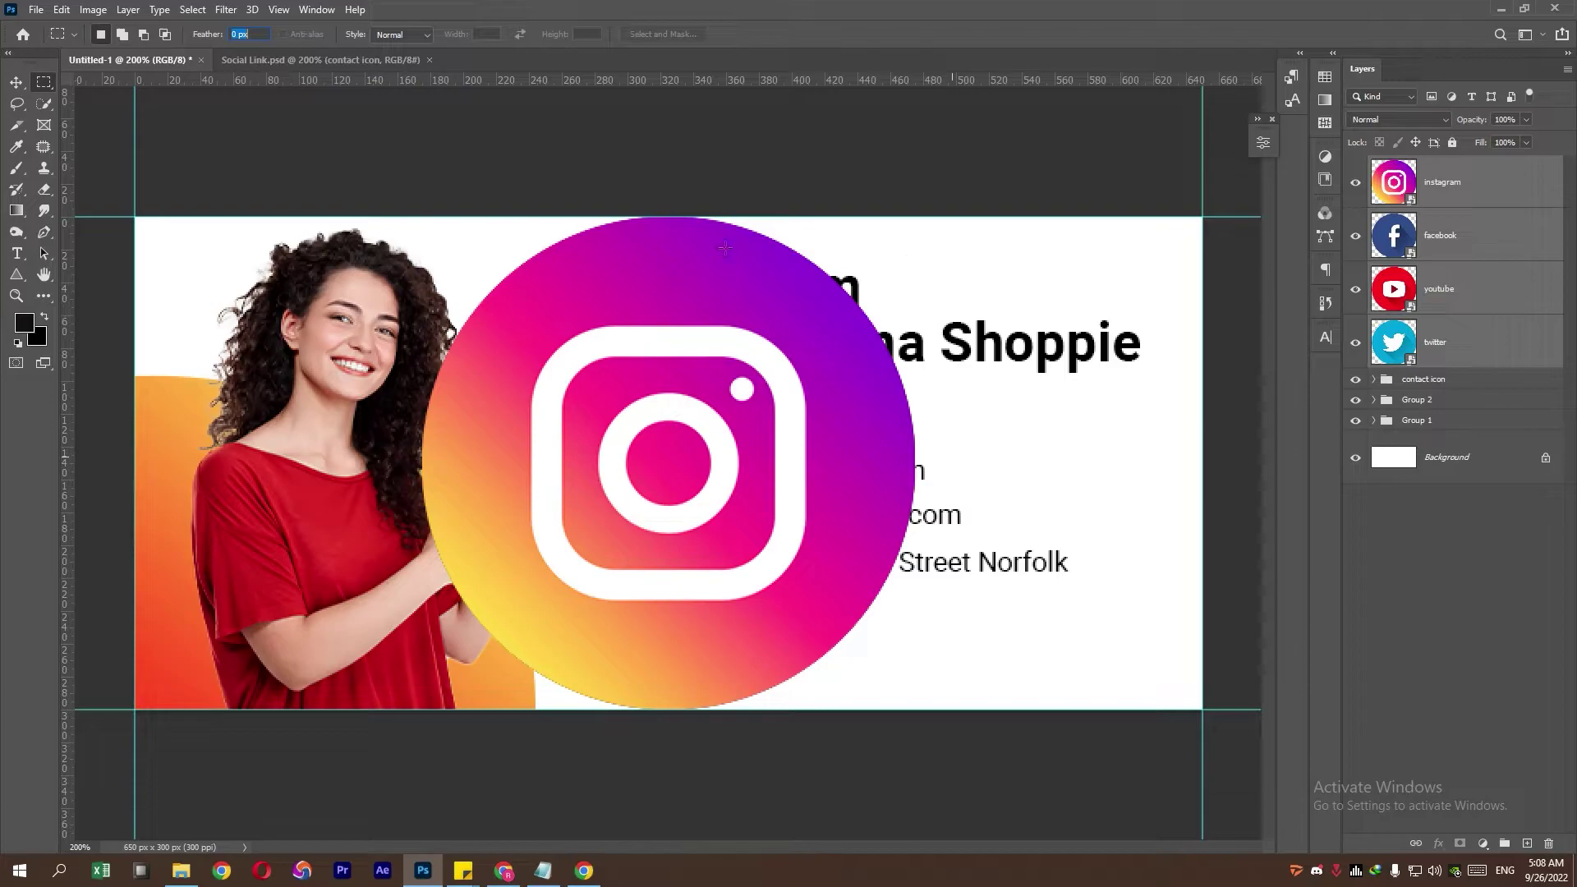
{"action": "left_click", "coordinate": [16, 82]}
{"action": "key", "text": "ctrl+t"}
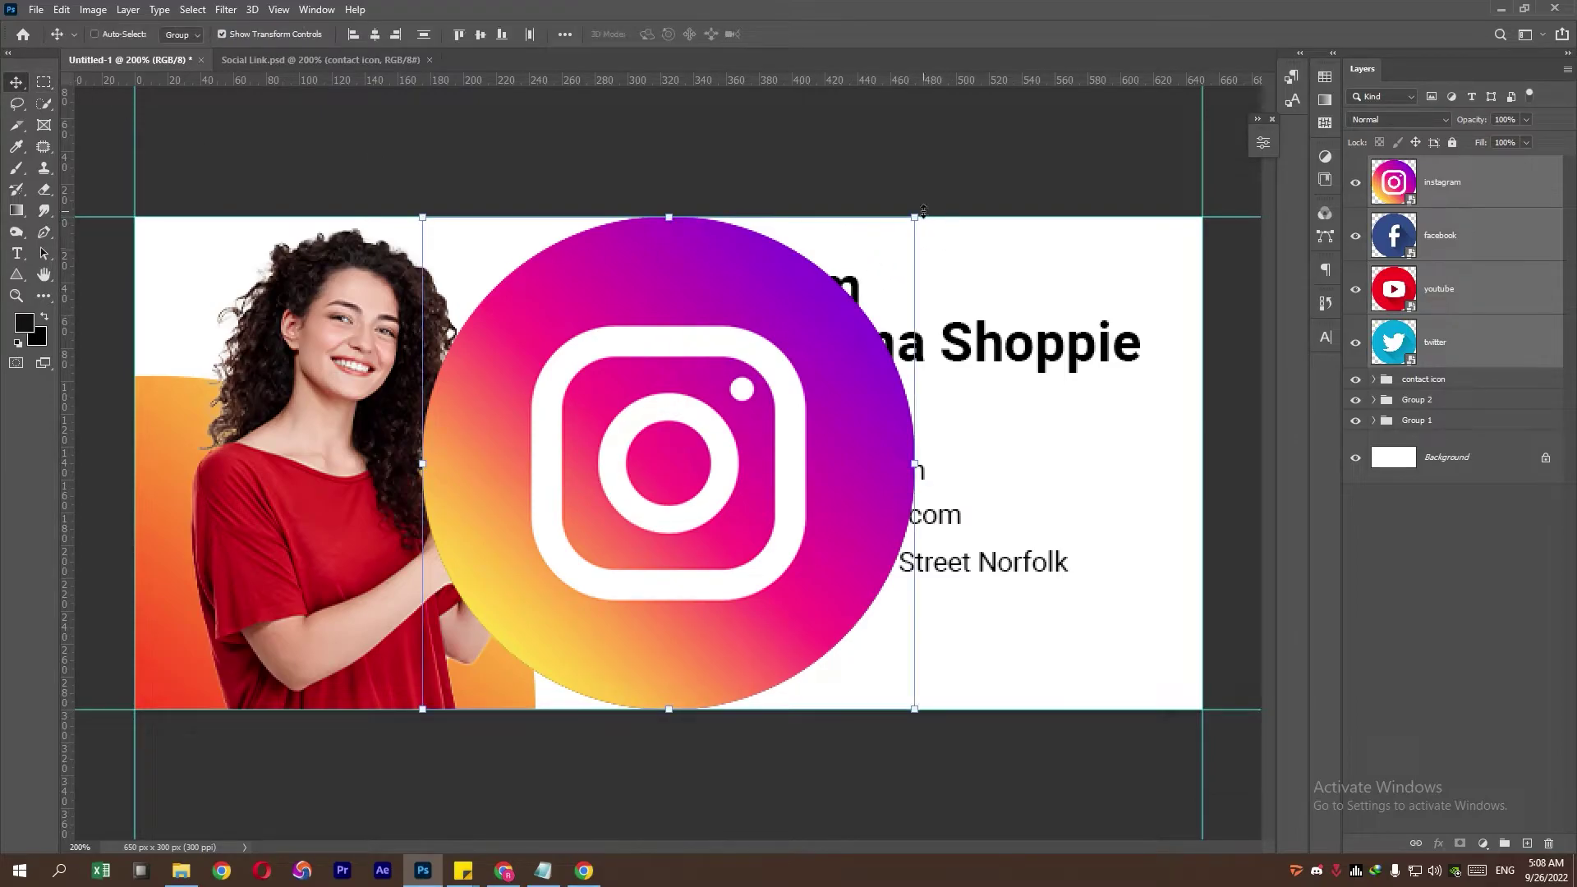
{"action": "left_click_drag", "start_coordinate": [926, 206], "coordinate": [694, 654]}
{"action": "key", "text": "Return"}
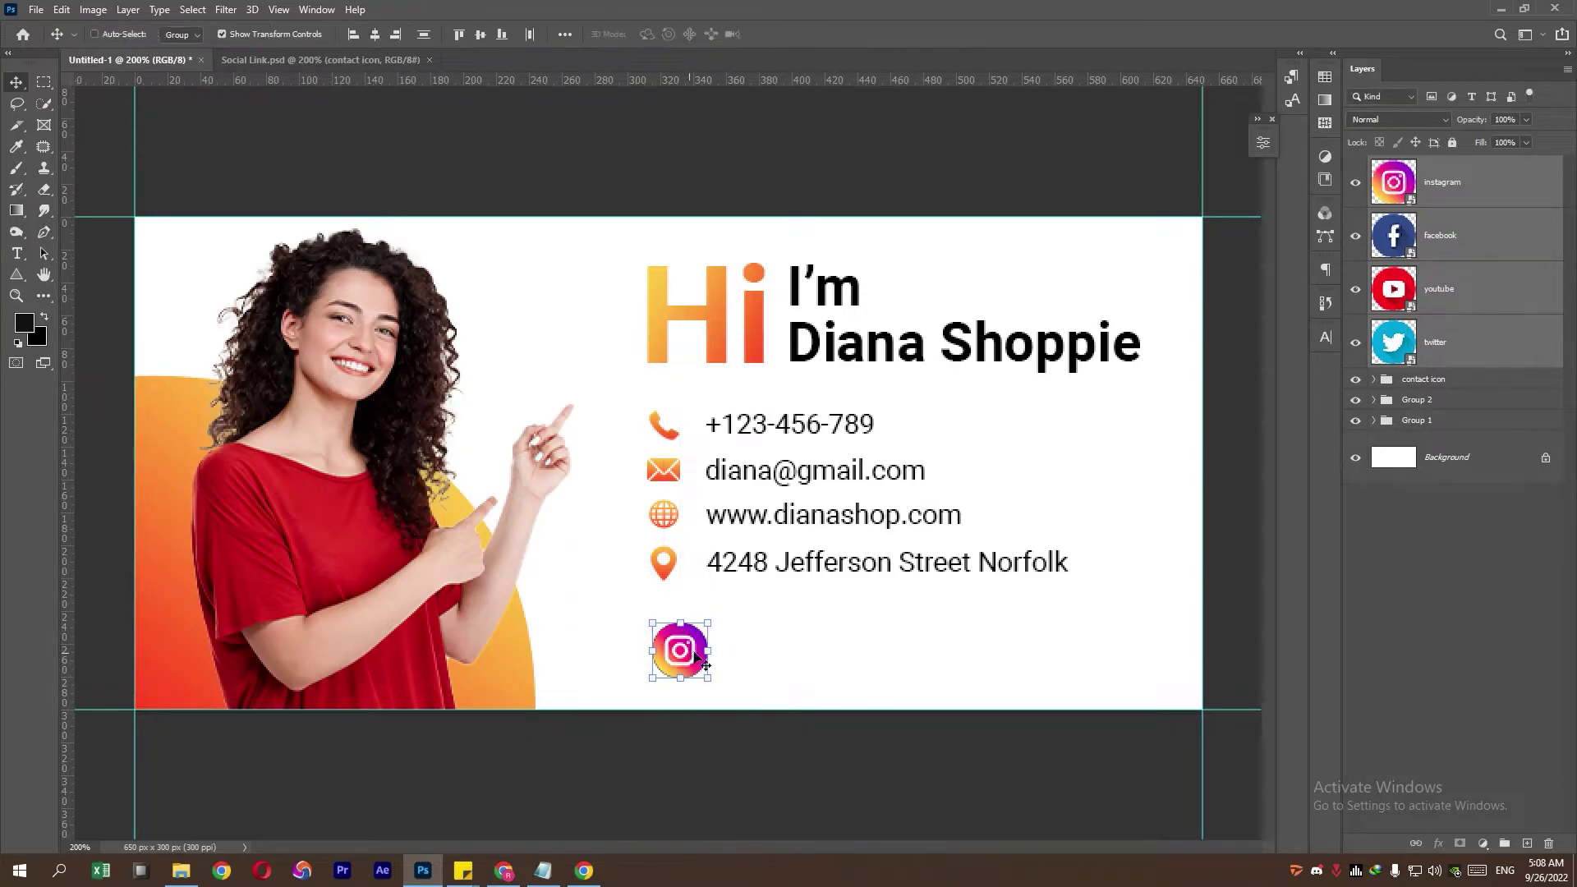
Step: Move the Instagram icon to the right, clear of Facebook
{"action": "left_click", "coordinate": [1450, 205]}
{"action": "key", "text": "Right"}
{"action": "key", "text": "Right"}
{"action": "key", "text": "Right"}
{"action": "key", "text": "Right"}
{"action": "key", "text": "Right"}
{"action": "key", "text": "Right"}
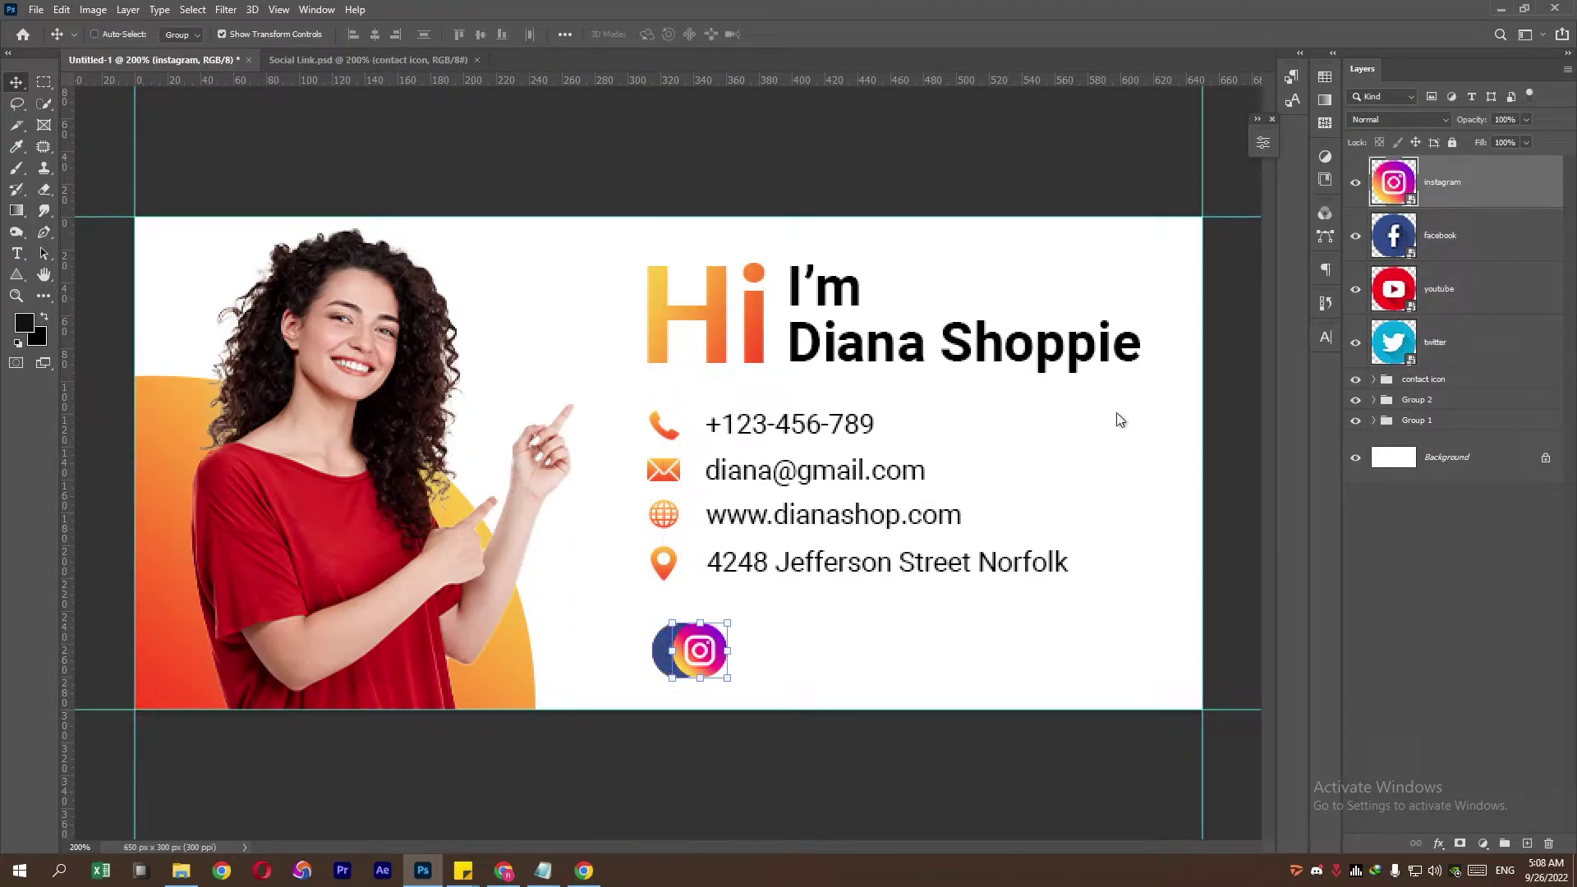
{"action": "key", "text": "Right"}
{"action": "key", "text": "Right"}
{"action": "key", "text": "Right"}
{"action": "key", "text": "Right"}
{"action": "key", "text": "Right"}
{"action": "key", "text": "Right"}
{"action": "left_click_drag", "start_coordinate": [743, 653], "coordinate": [858, 654]}
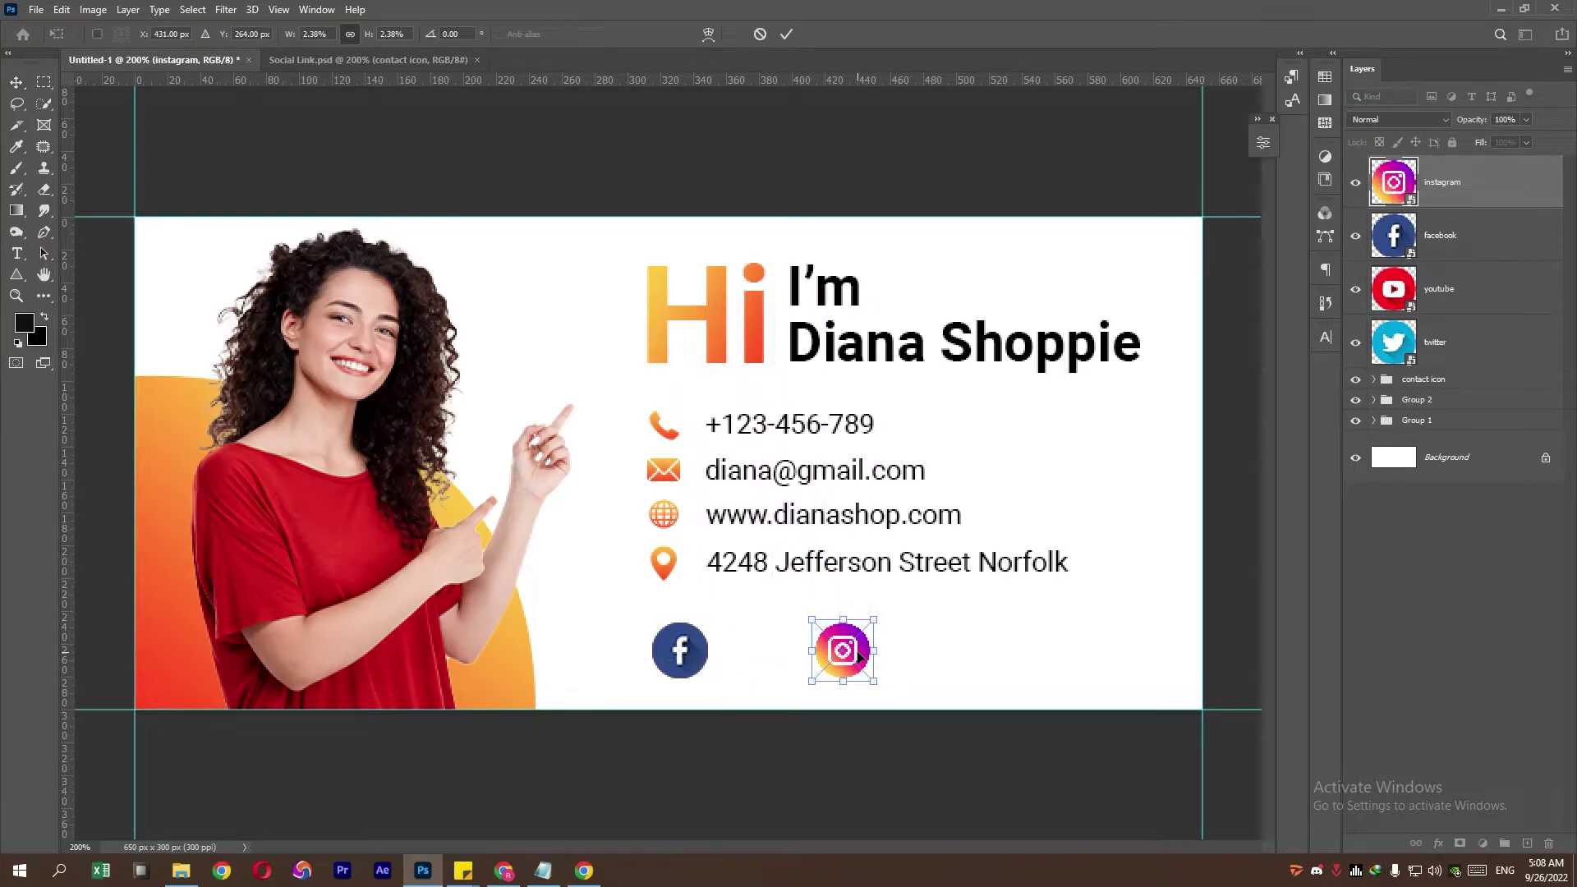
{"action": "key", "text": "Return"}
Step: Position Twitter between Facebook and Instagram, and YouTube right of Instagram
{"action": "key", "text": "alt+bracketleft"}
{"action": "key", "text": "alt+bracketleft"}
{"action": "key", "text": "alt+bracketleft"}
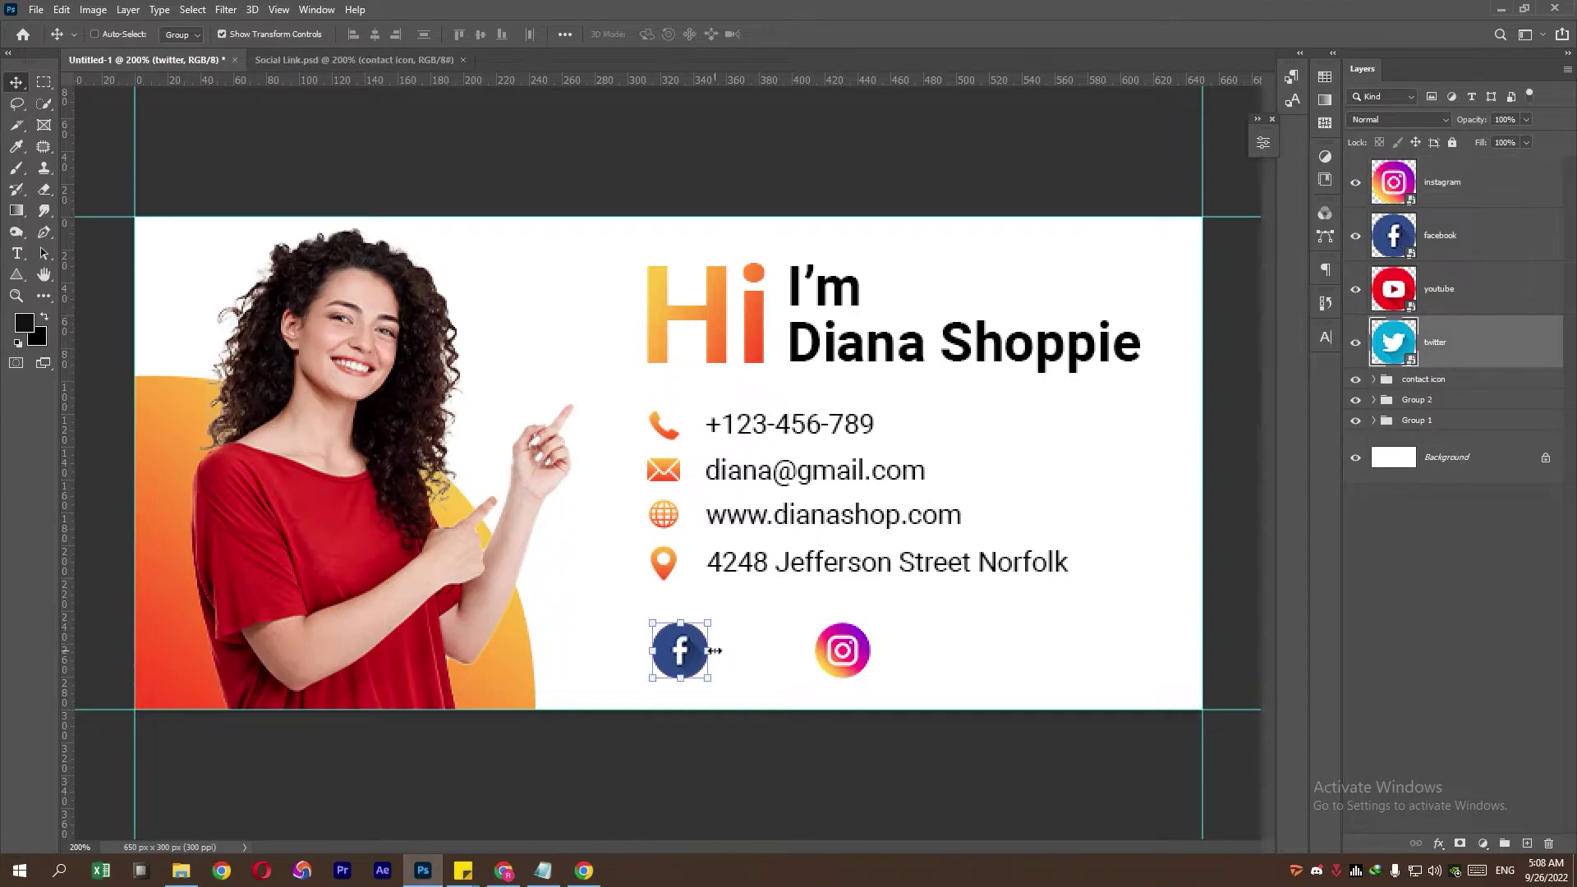
{"action": "key", "text": "ctrl+t"}
{"action": "left_click_drag", "start_coordinate": [690, 664], "coordinate": [757, 670]}
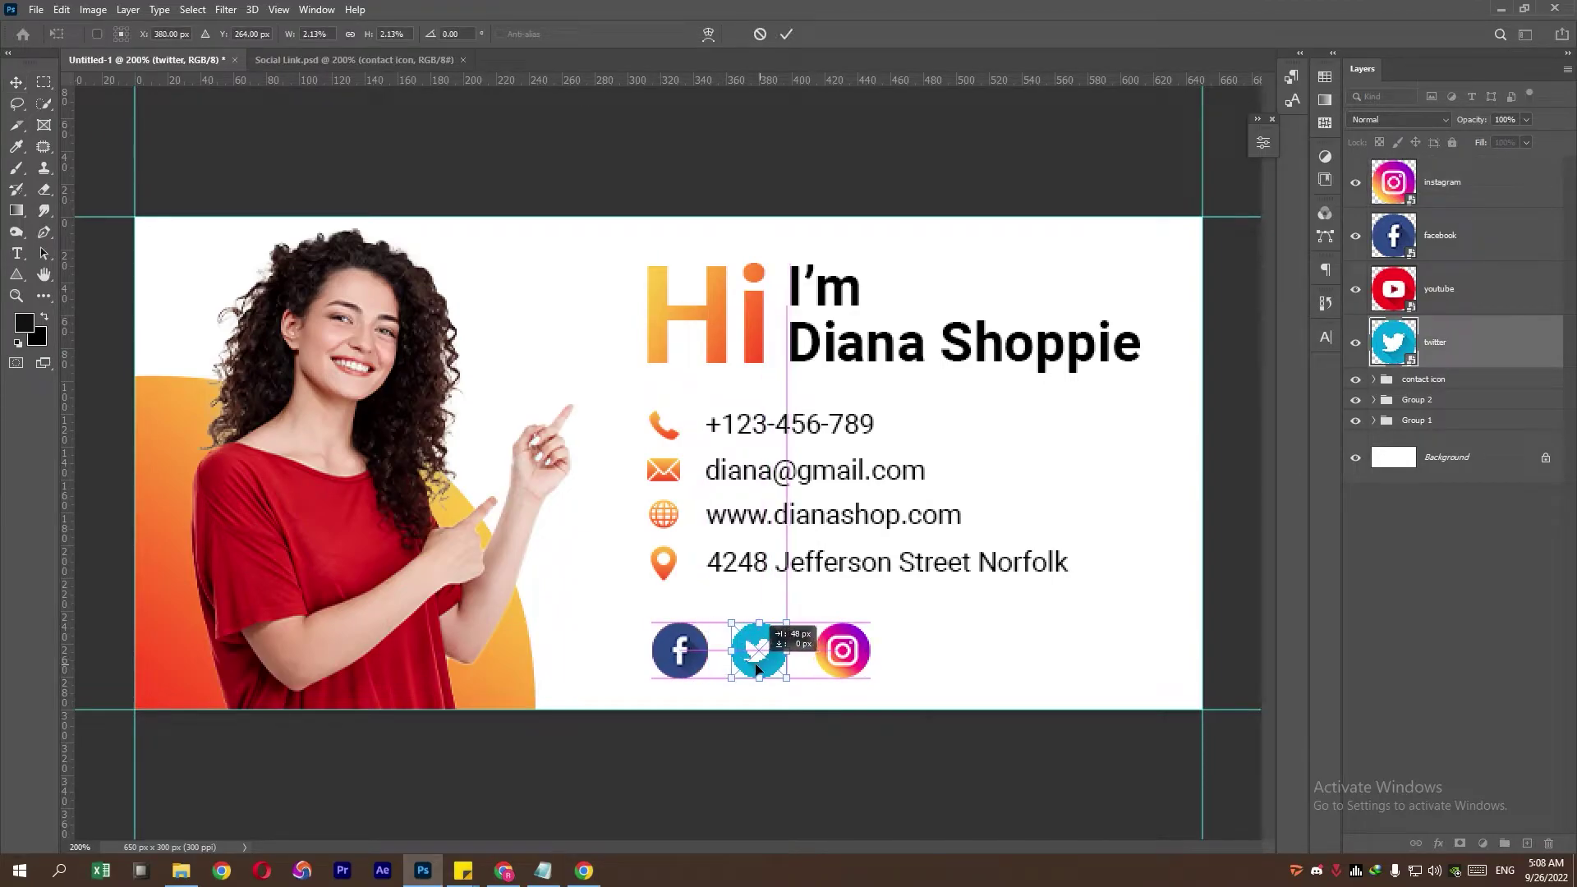
{"action": "key", "text": "Return"}
{"action": "left_click", "coordinate": [1447, 293]}
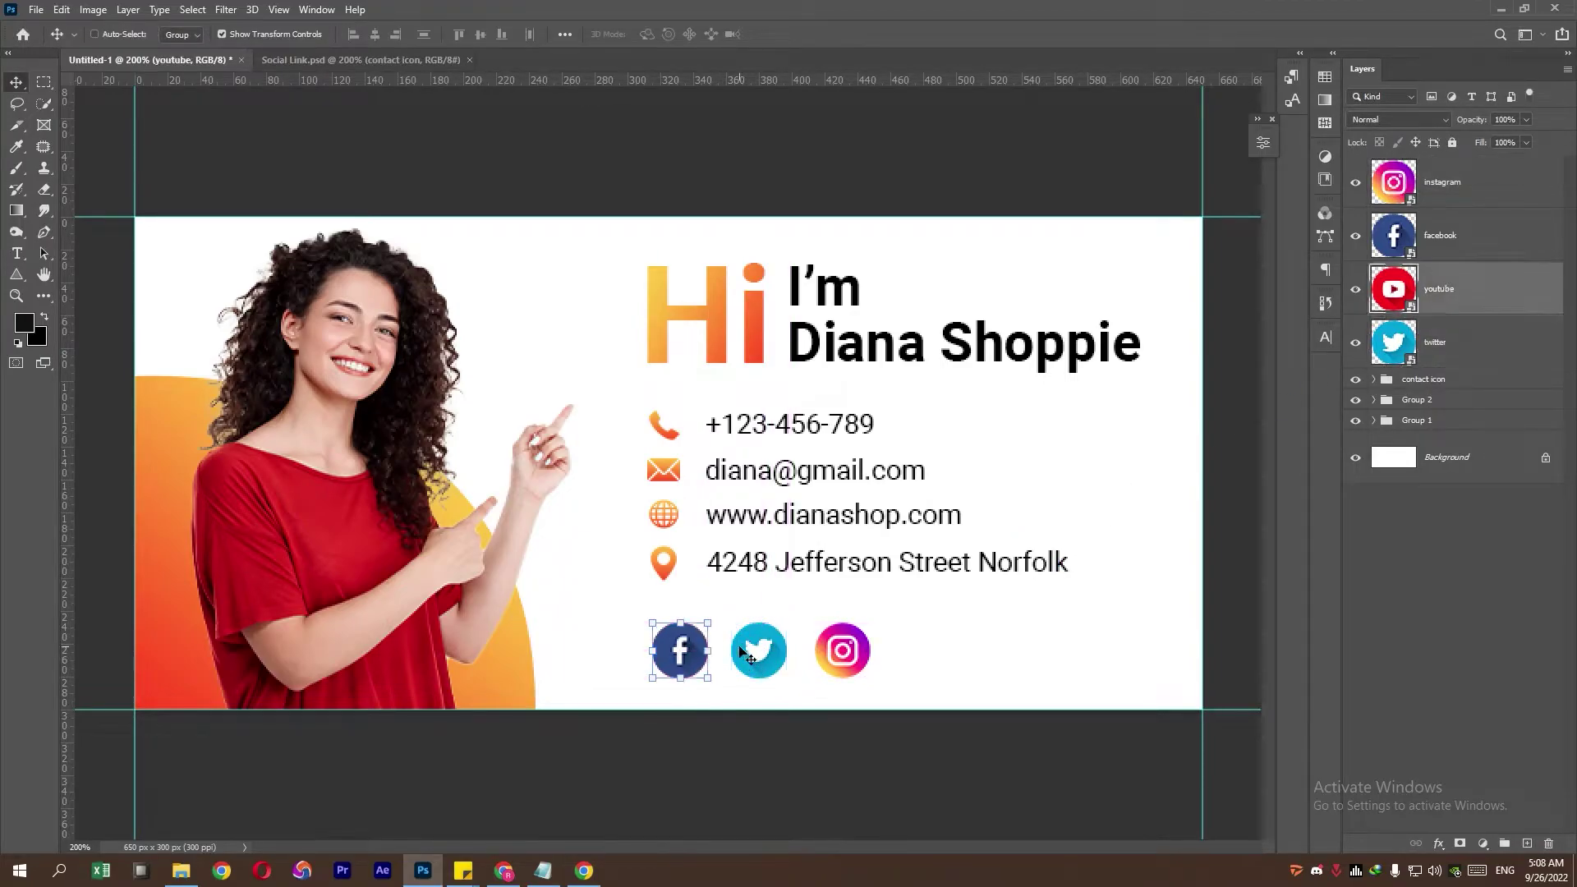
{"action": "key", "text": "ctrl+t"}
{"action": "left_click_drag", "start_coordinate": [686, 666], "coordinate": [938, 672]}
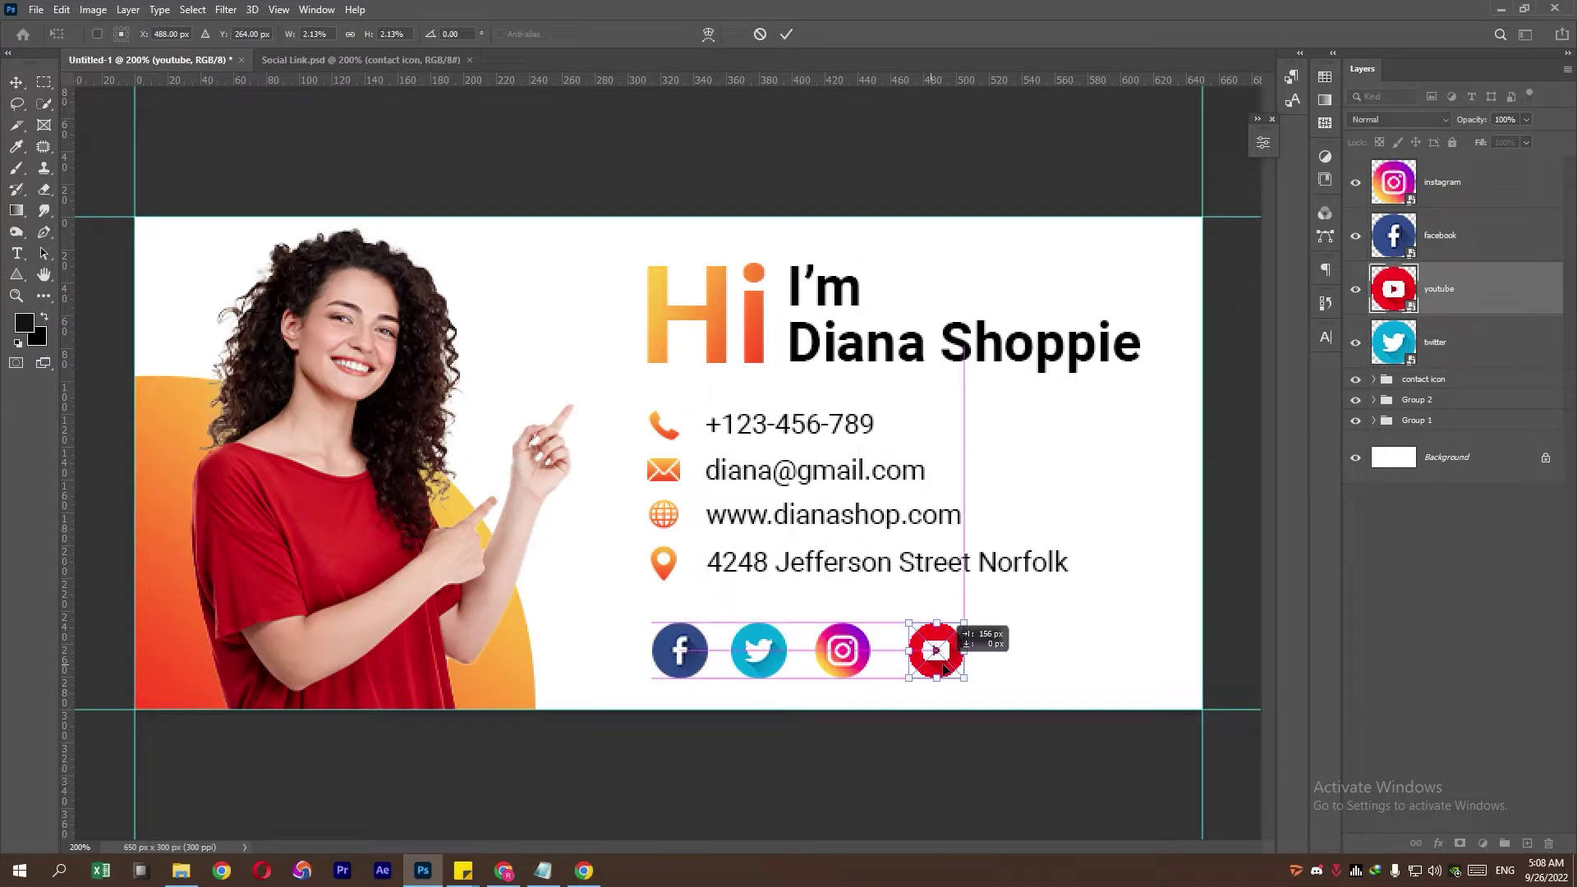
{"action": "key", "text": "Return"}
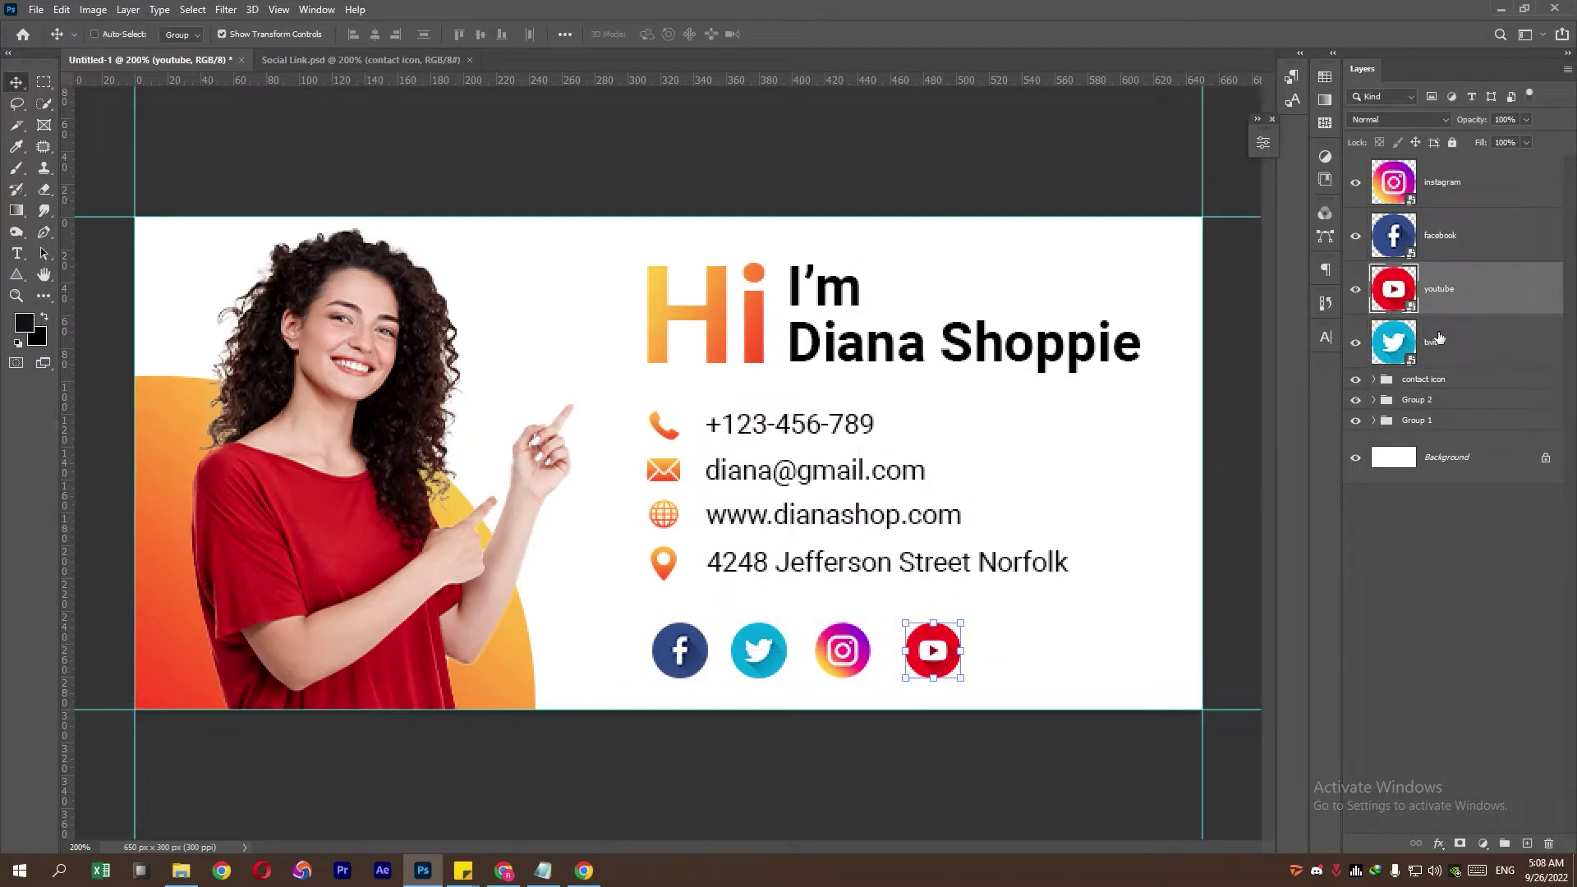
Step: Distribute the four social icons evenly by horizontal centers and move the row up slightly
{"action": "left_click", "coordinate": [1438, 338]}
{"action": "left_click", "coordinate": [1455, 191], "text": "shift"}
{"action": "left_click", "coordinate": [529, 34]}
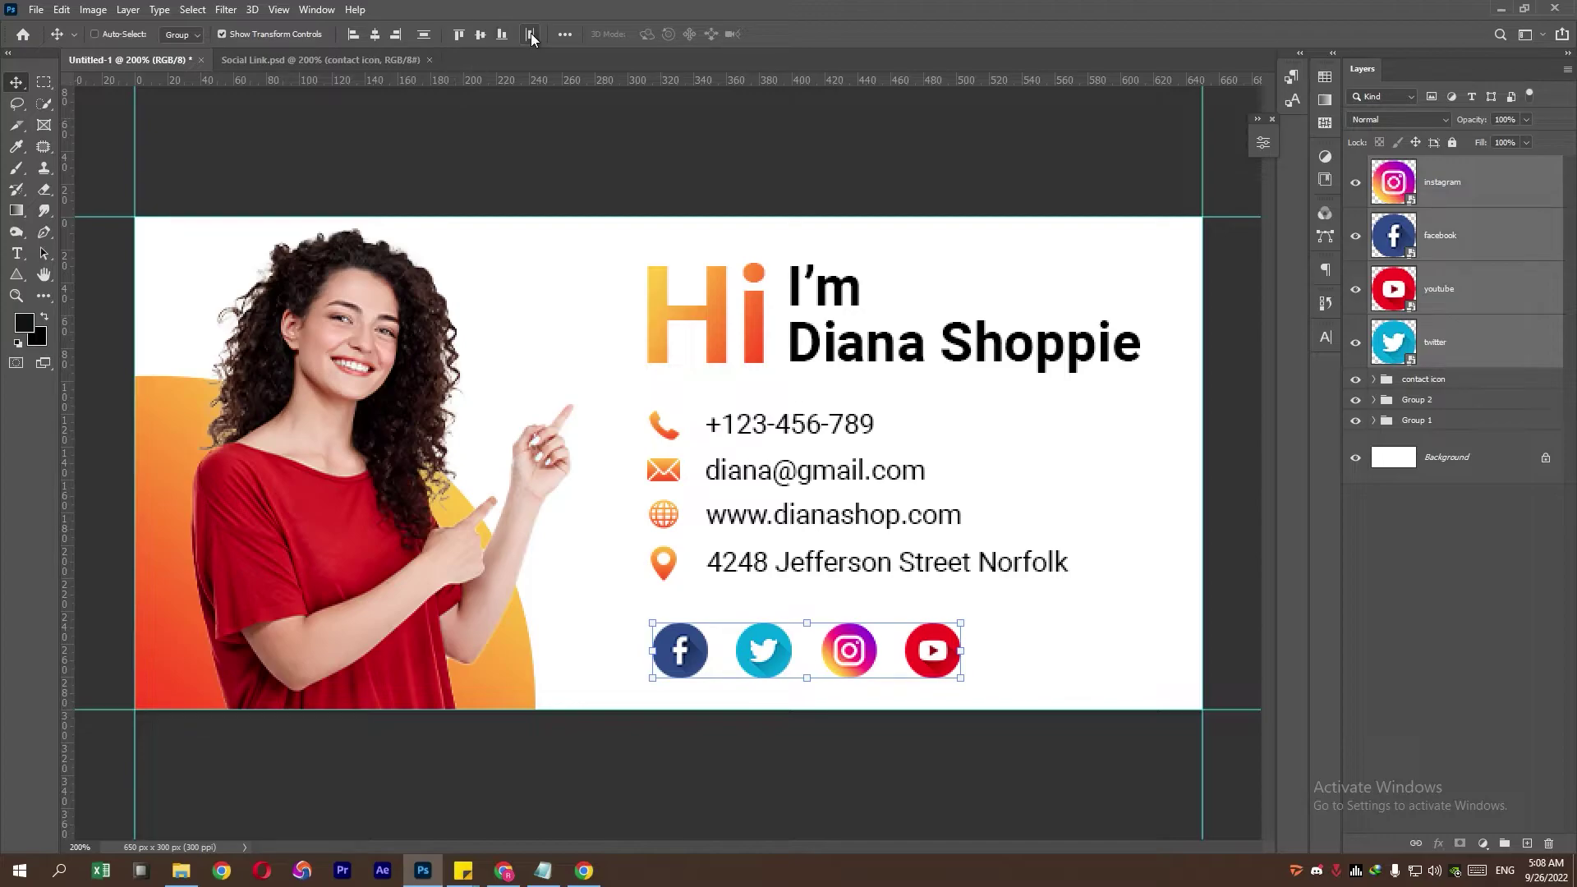
{"action": "left_click", "coordinate": [903, 599], "text": "ctrl+alt"}
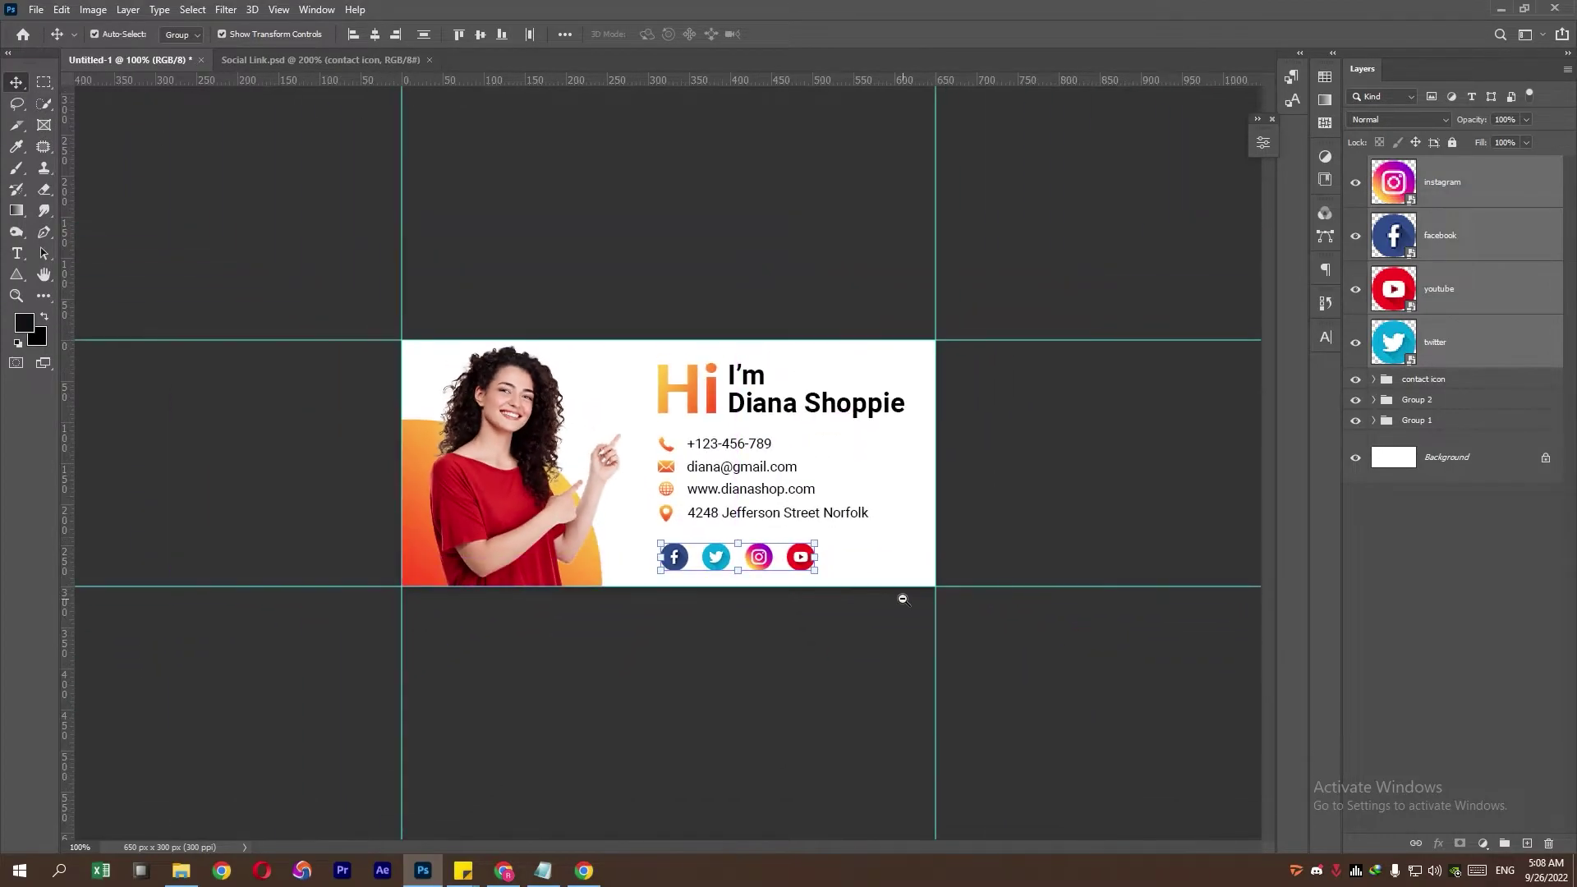
{"action": "mouse_move", "coordinate": [798, 563]}
{"action": "left_mouse_down"}
{"action": "mouse_move", "coordinate": [800, 540]}
{"action": "mouse_move", "coordinate": [772, 567]}
{"action": "left_mouse_up"}
Step: Nudge the social icon row and the contact details group down a few pixels
{"action": "key", "text": "Down"}
{"action": "key", "text": "Down"}
{"action": "key", "text": "Down"}
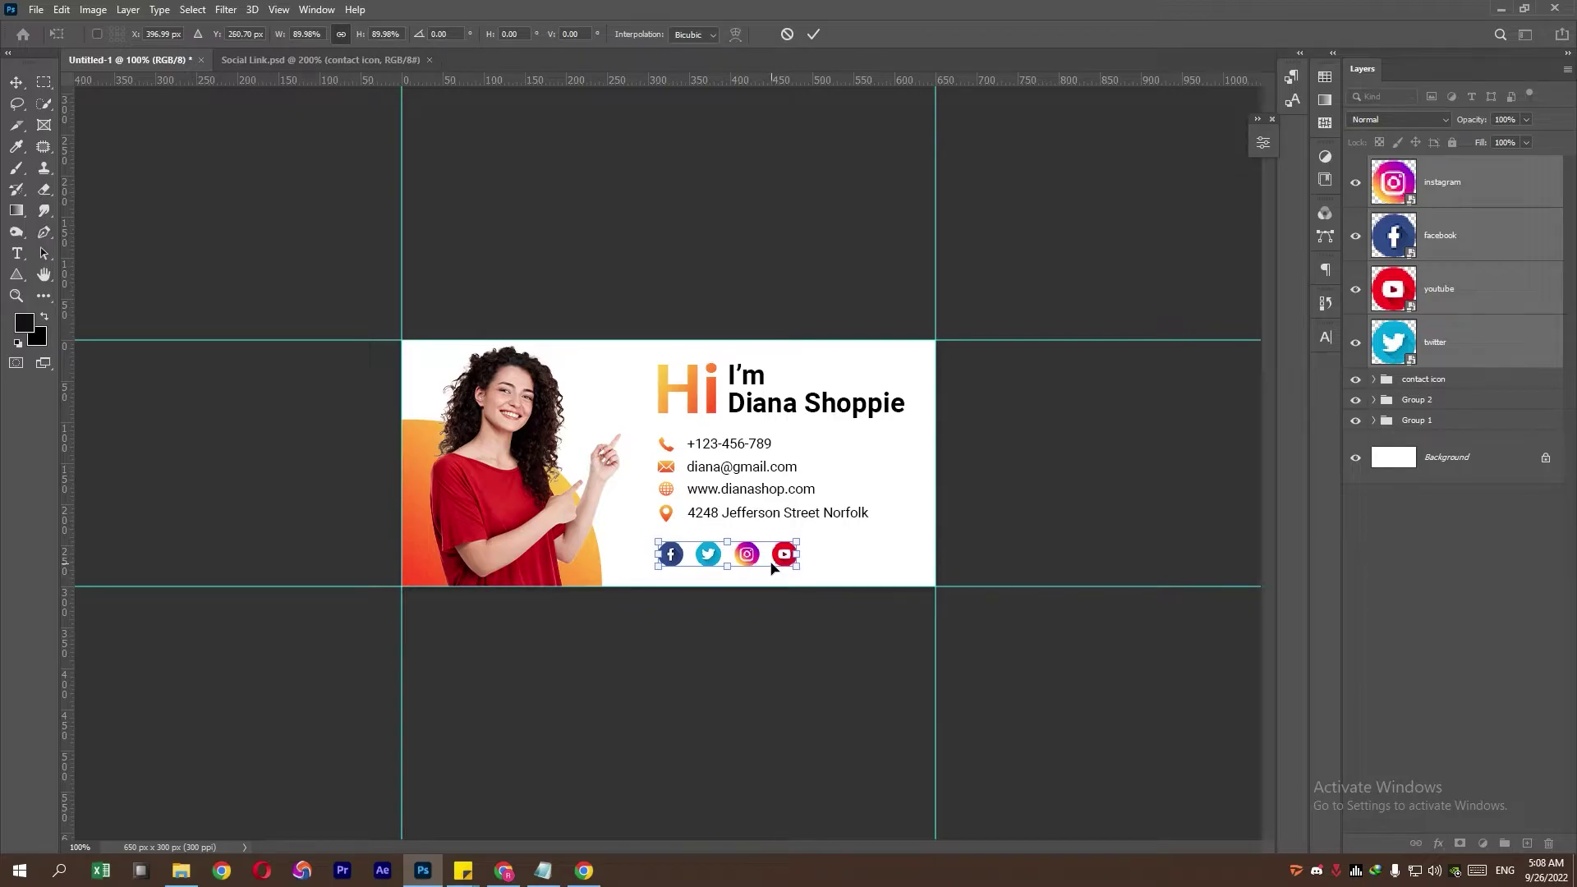
{"action": "key", "text": "Down"}
{"action": "key", "text": "Down"}
{"action": "key", "text": "Return"}
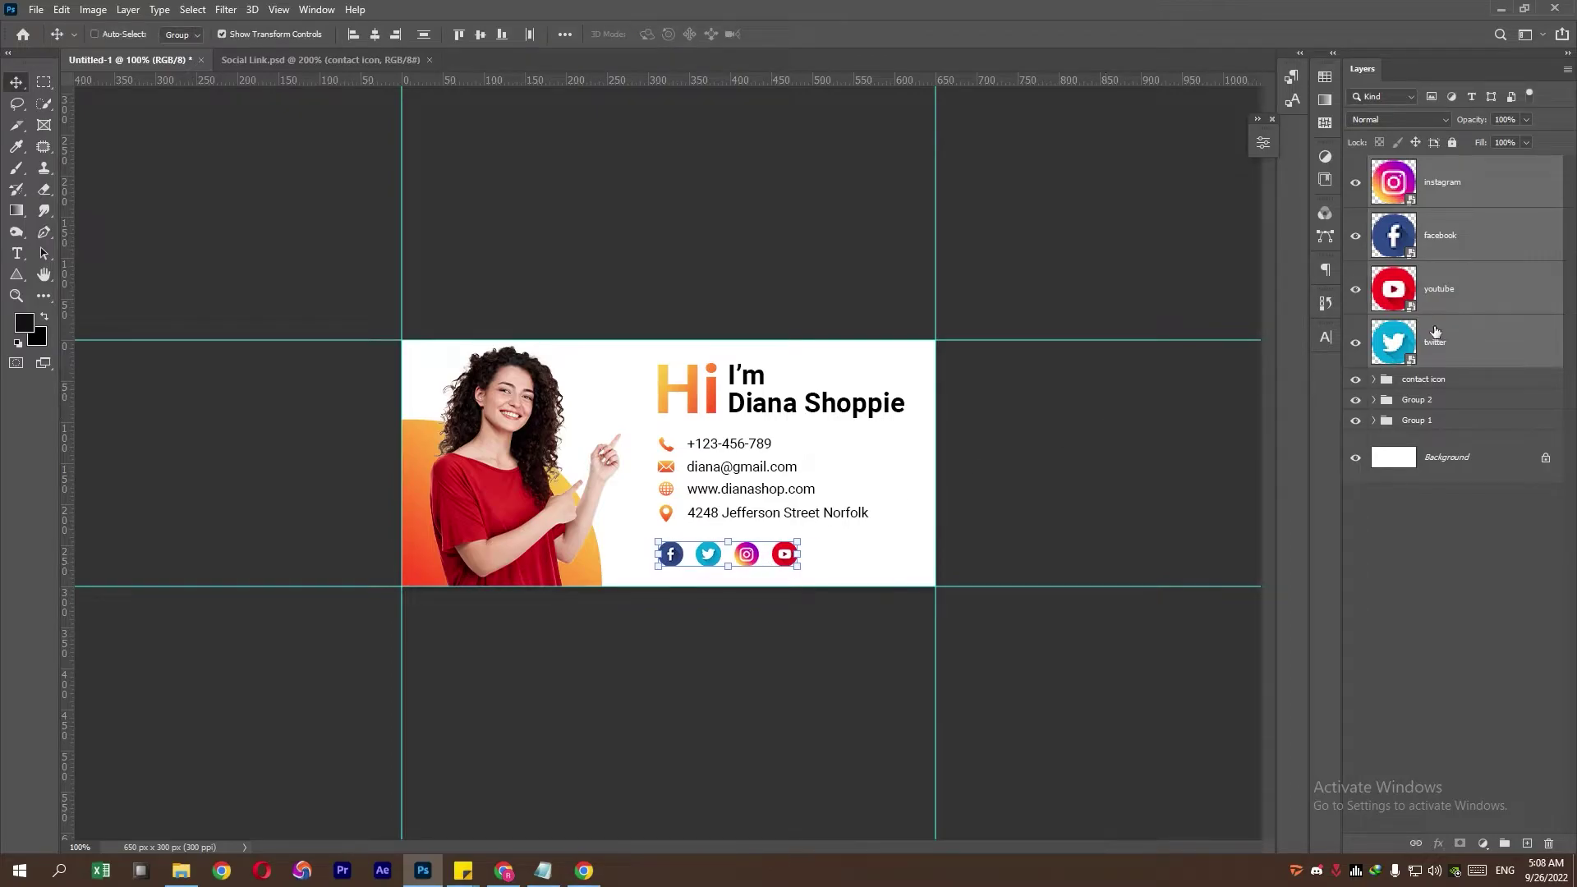
{"action": "left_click", "coordinate": [1447, 380]}
{"action": "key", "text": "ctrl+t"}
{"action": "left_click_drag", "start_coordinate": [763, 465], "coordinate": [764, 467]}
{"action": "key", "text": "Down"}
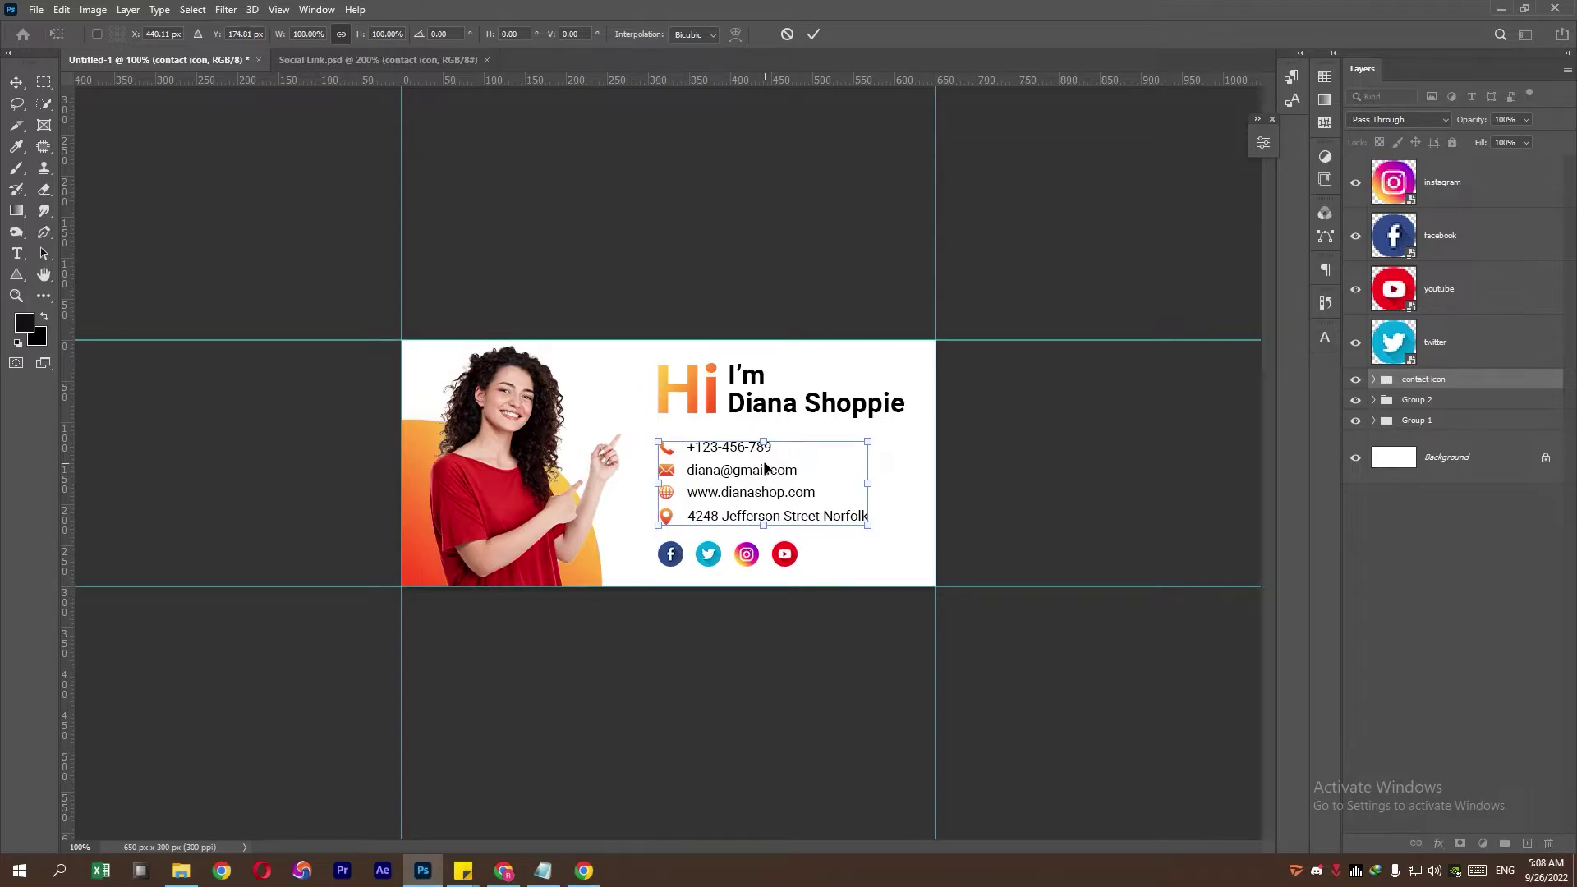
{"action": "key", "text": "Down"}
{"action": "key", "text": "Up"}
{"action": "key", "text": "Down"}
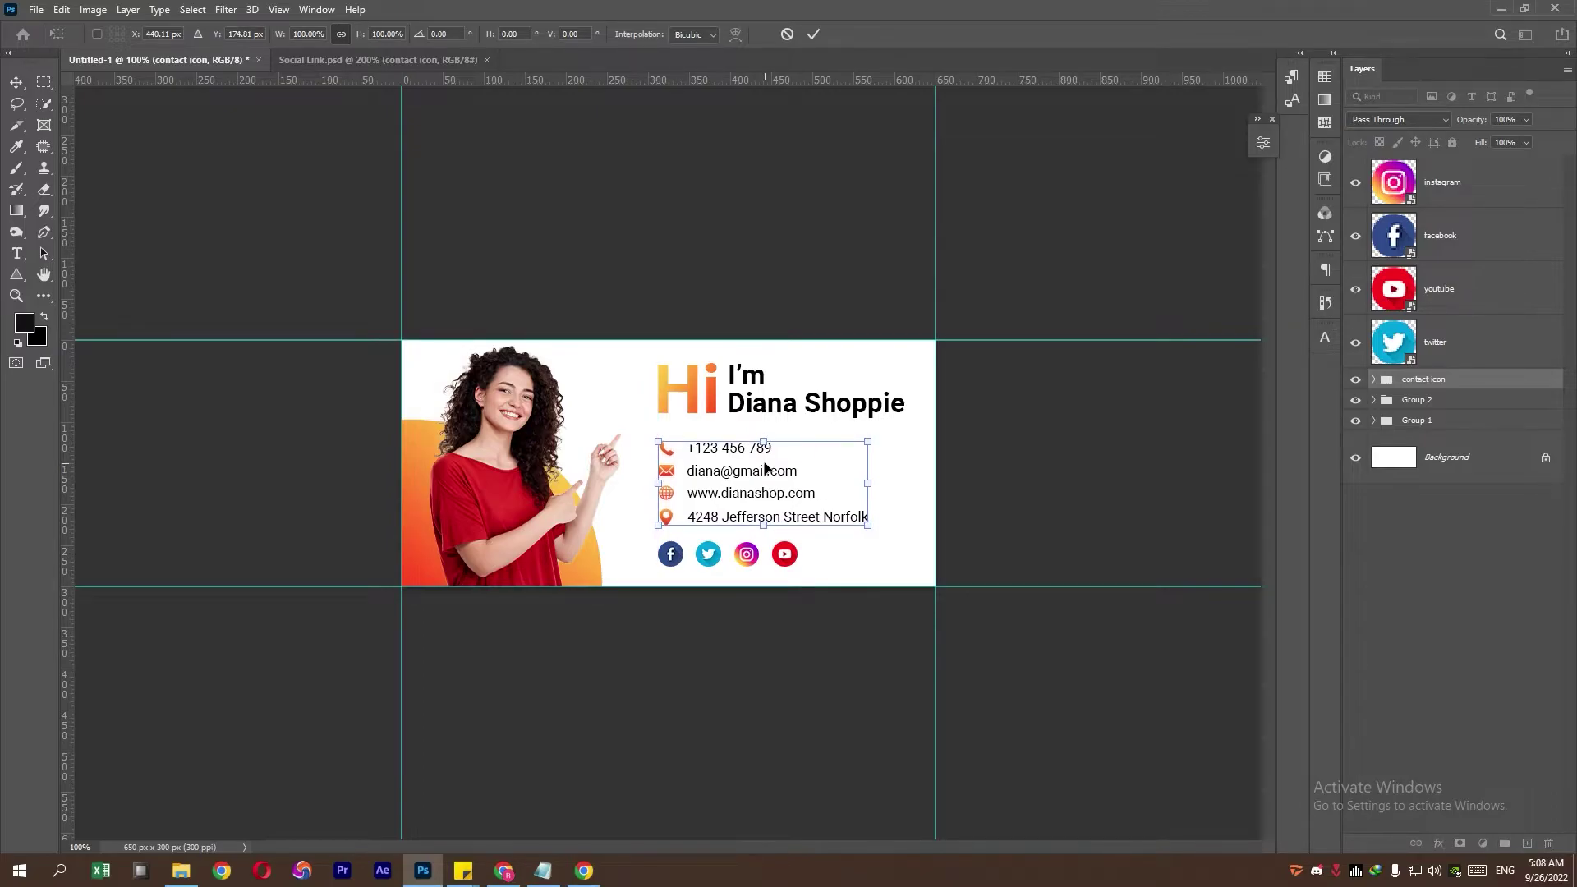
{"action": "key", "text": "Return"}
Step: Select the four social icon layers and group them into Group 3
{"action": "left_click", "coordinate": [1462, 409]}
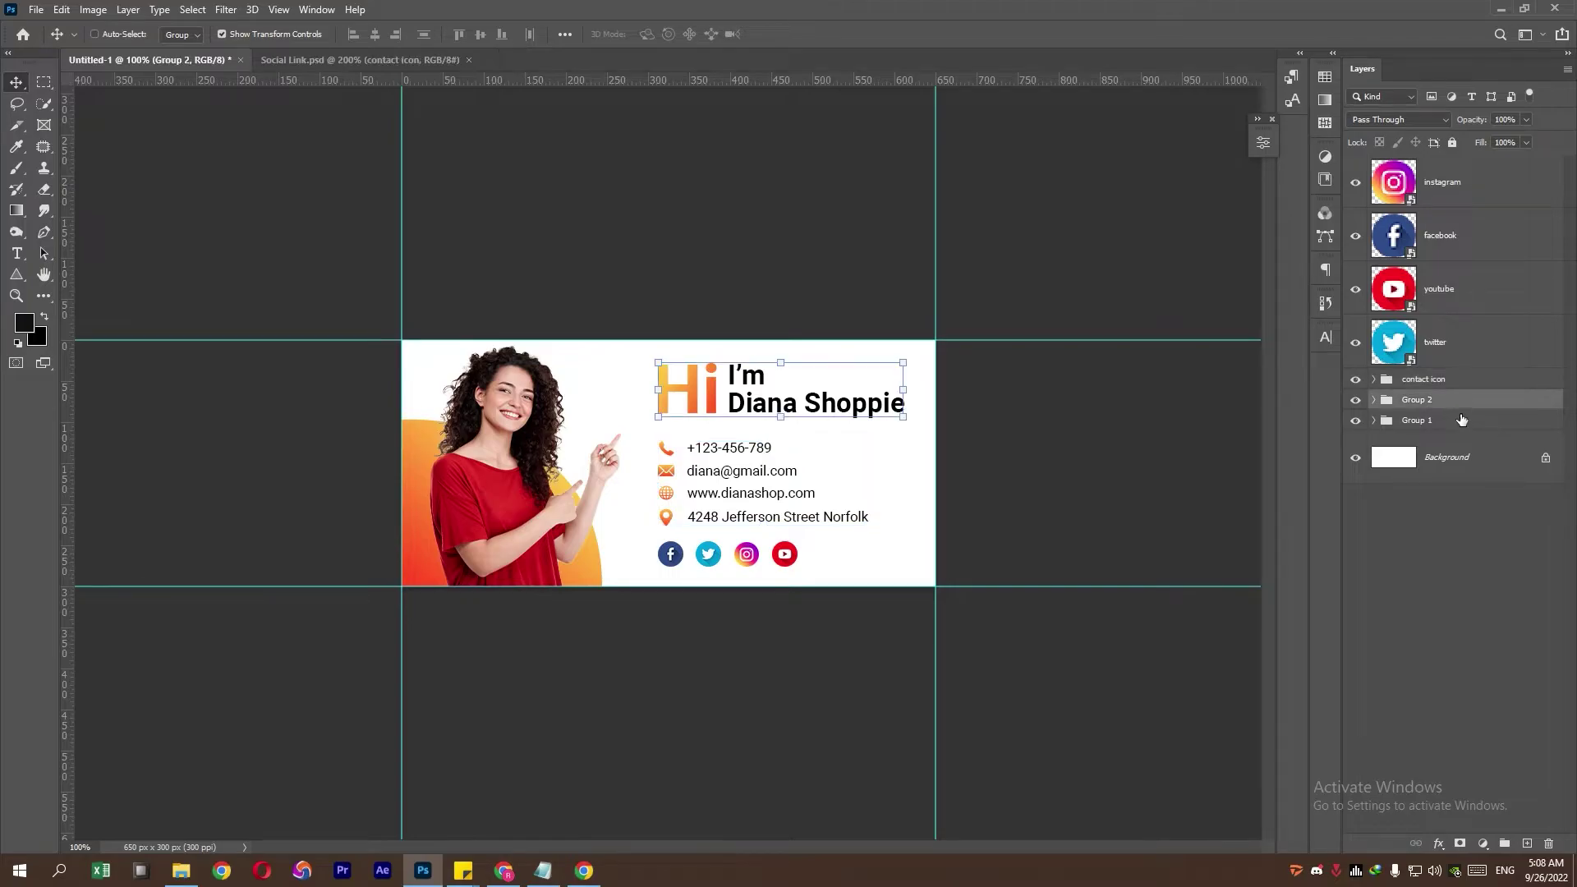
{"action": "key", "text": "ctrl+t"}
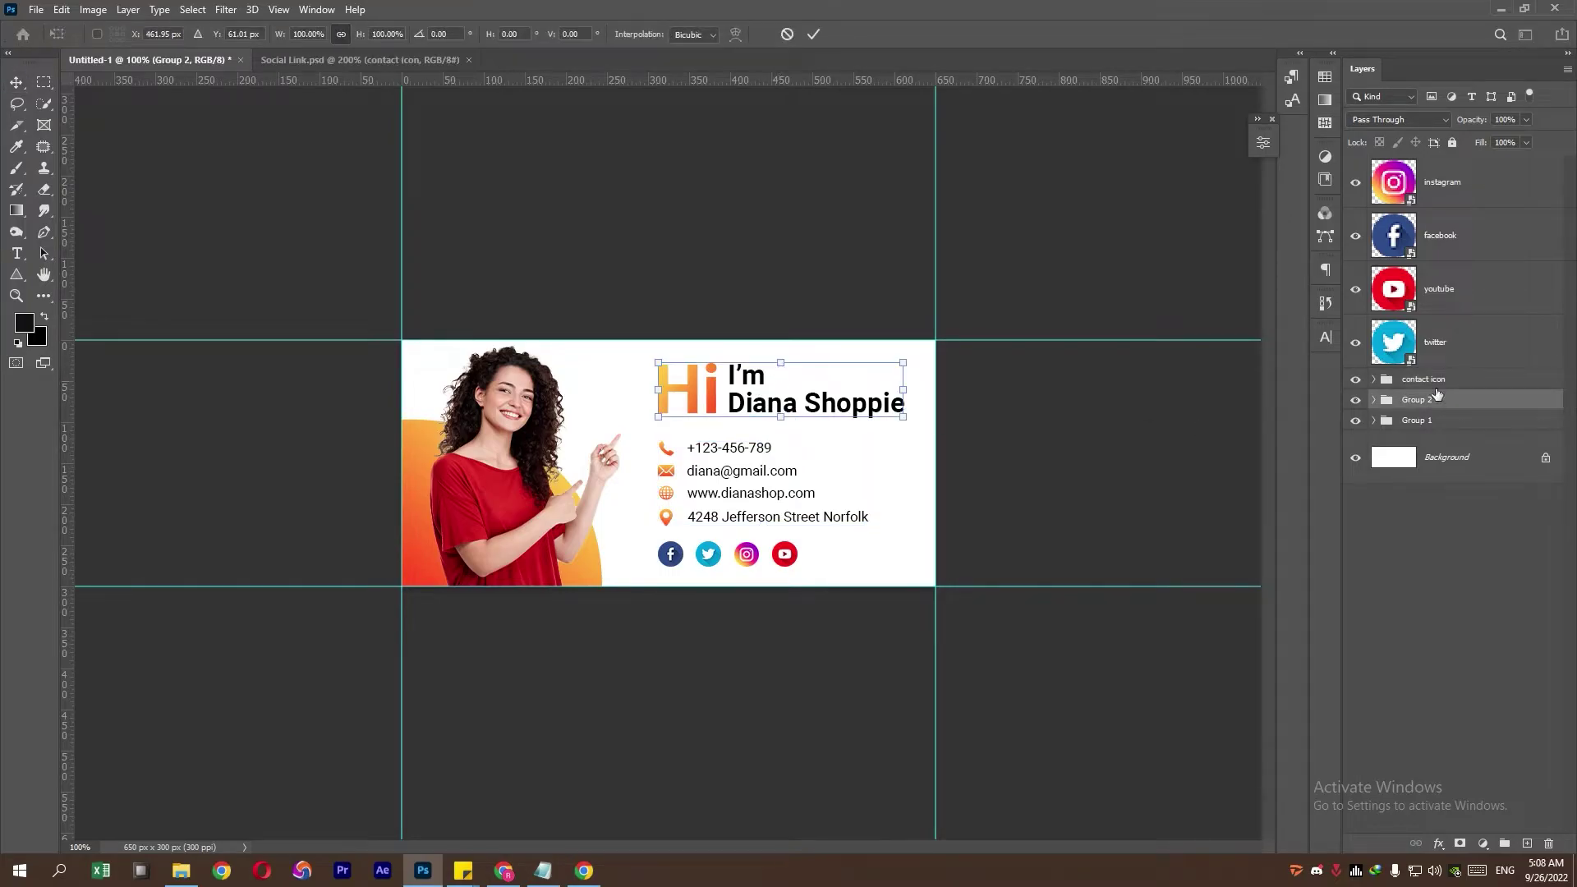
{"action": "key", "text": "Return"}
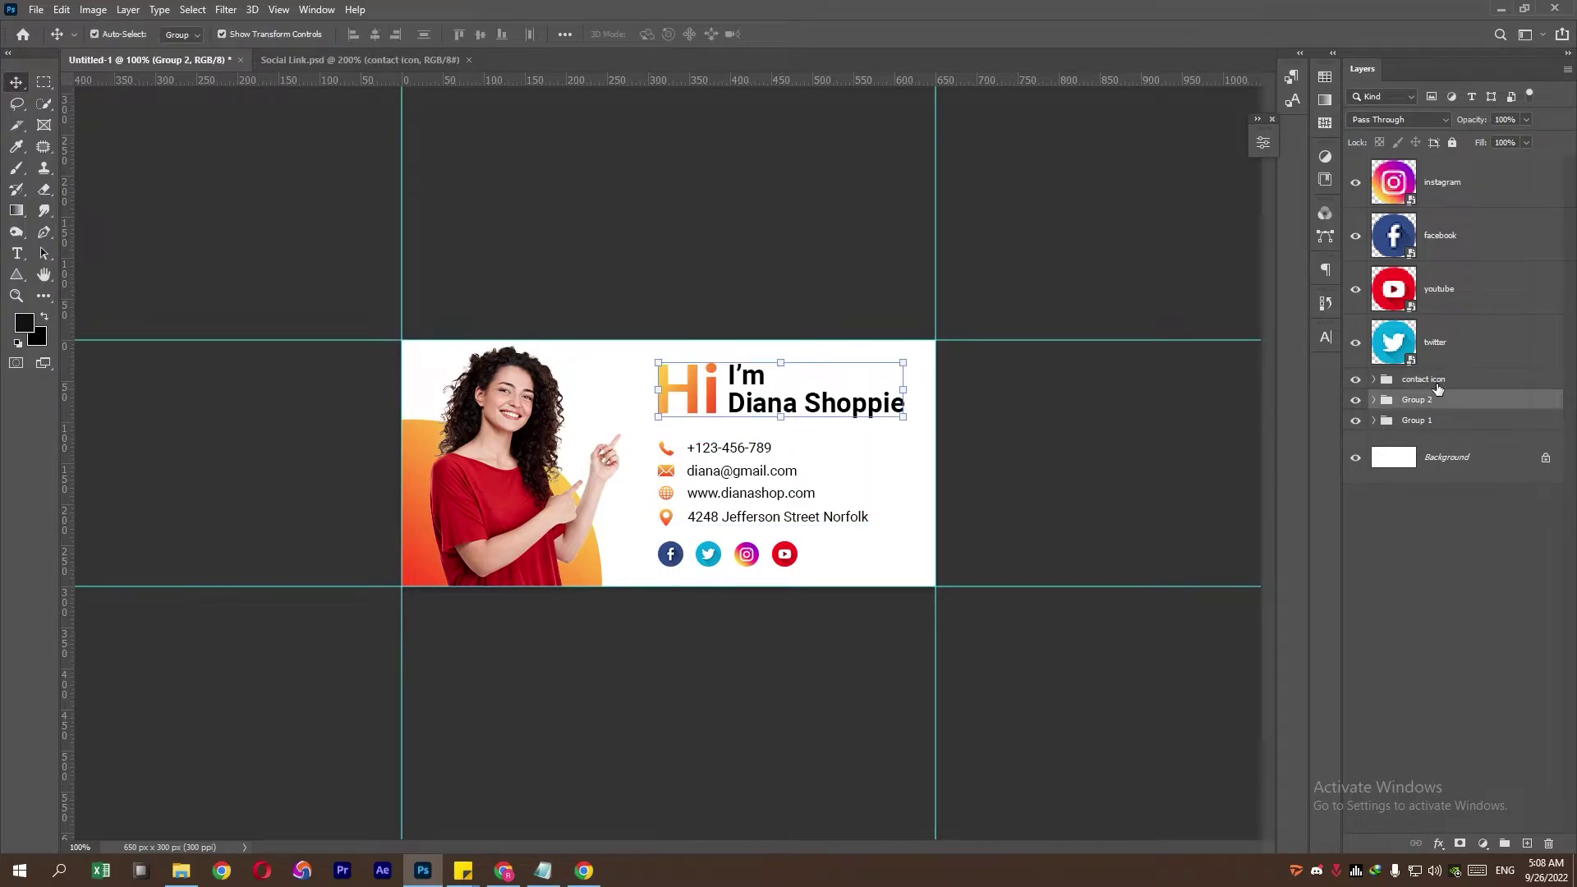
{"action": "left_click", "coordinate": [1437, 388], "text": "ctrl"}
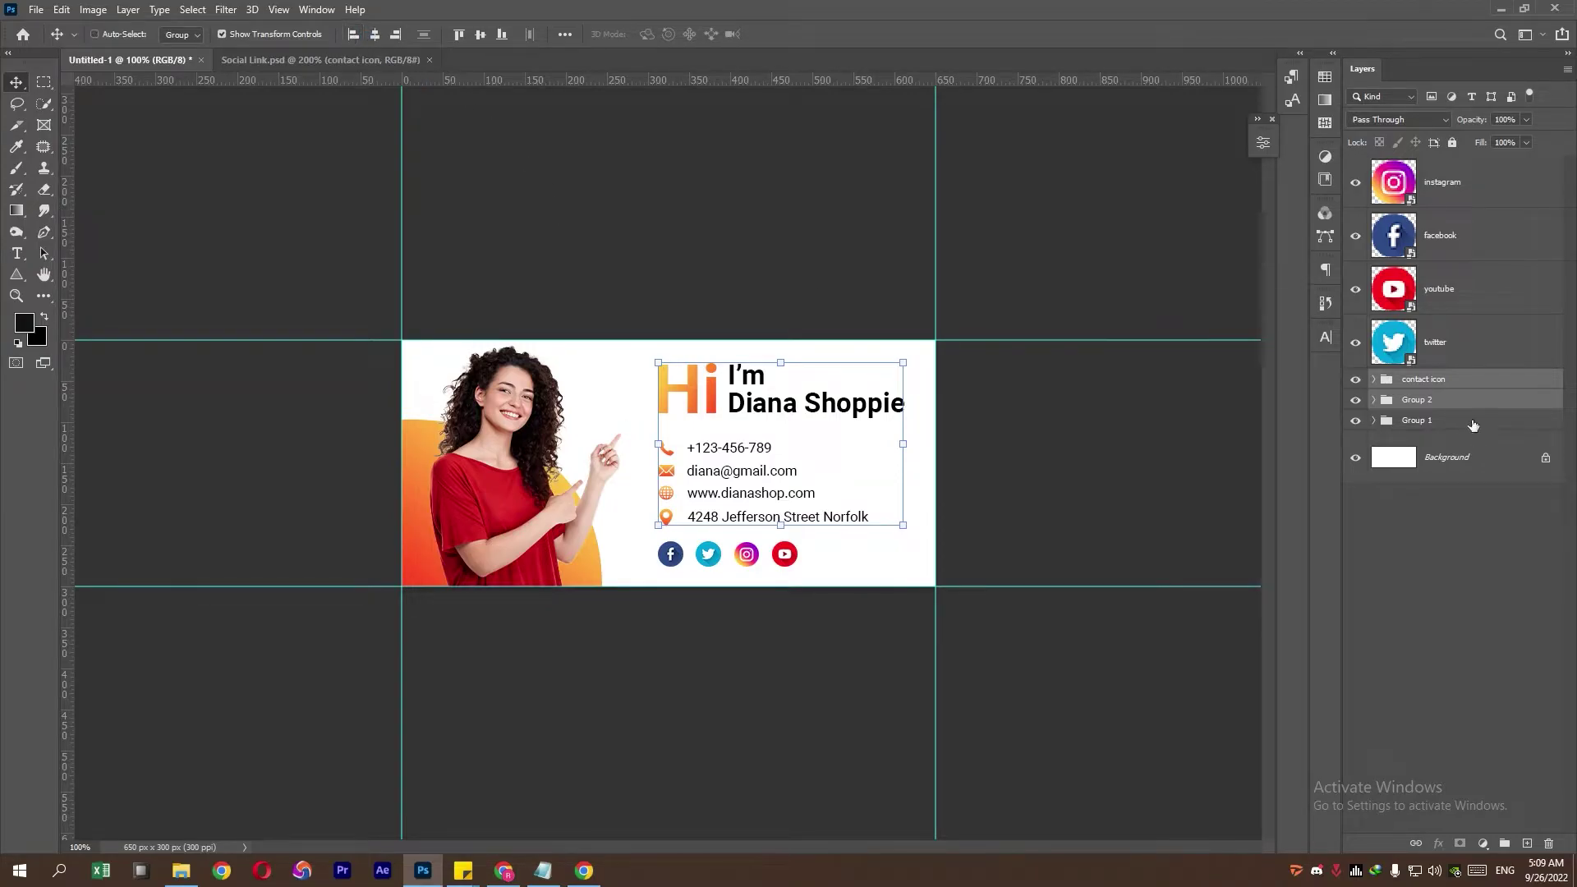
{"action": "key", "text": "alt+bracketleft"}
{"action": "left_click", "coordinate": [1420, 388]}
{"action": "key", "text": "alt+bracketright"}
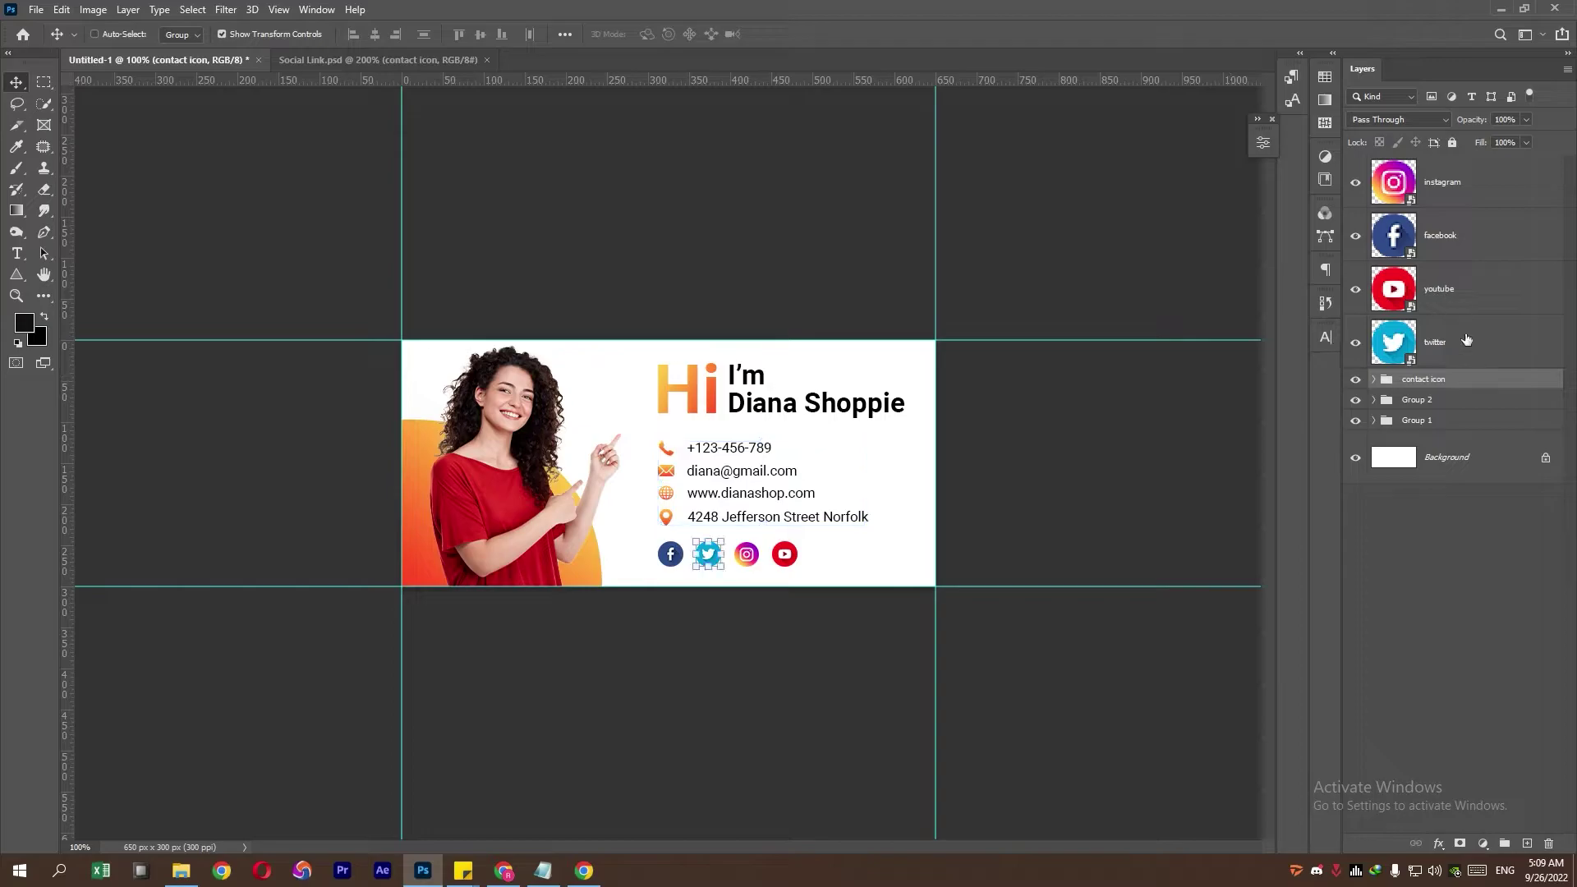
{"action": "key", "text": "alt+shift+bracketright"}
{"action": "key", "text": "alt+shift+bracketright"}
{"action": "key", "text": "alt+shift+bracketright"}
{"action": "left_click", "coordinate": [1504, 844]}
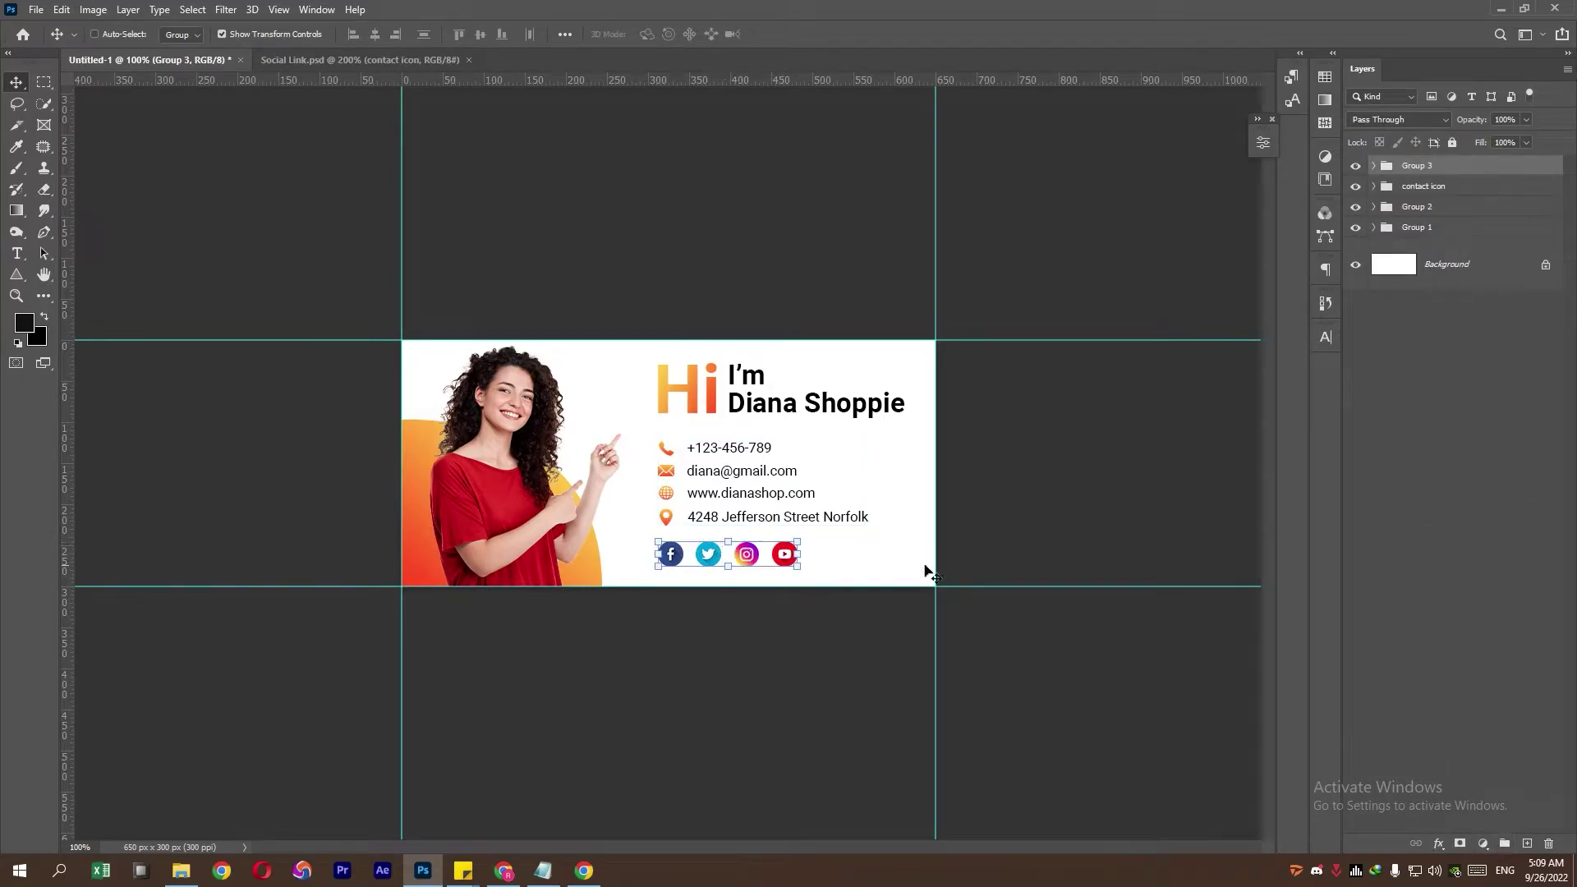
Step: Add a new empty layer above the woman's photo inside the photo group
{"action": "left_click", "coordinate": [43, 82]}
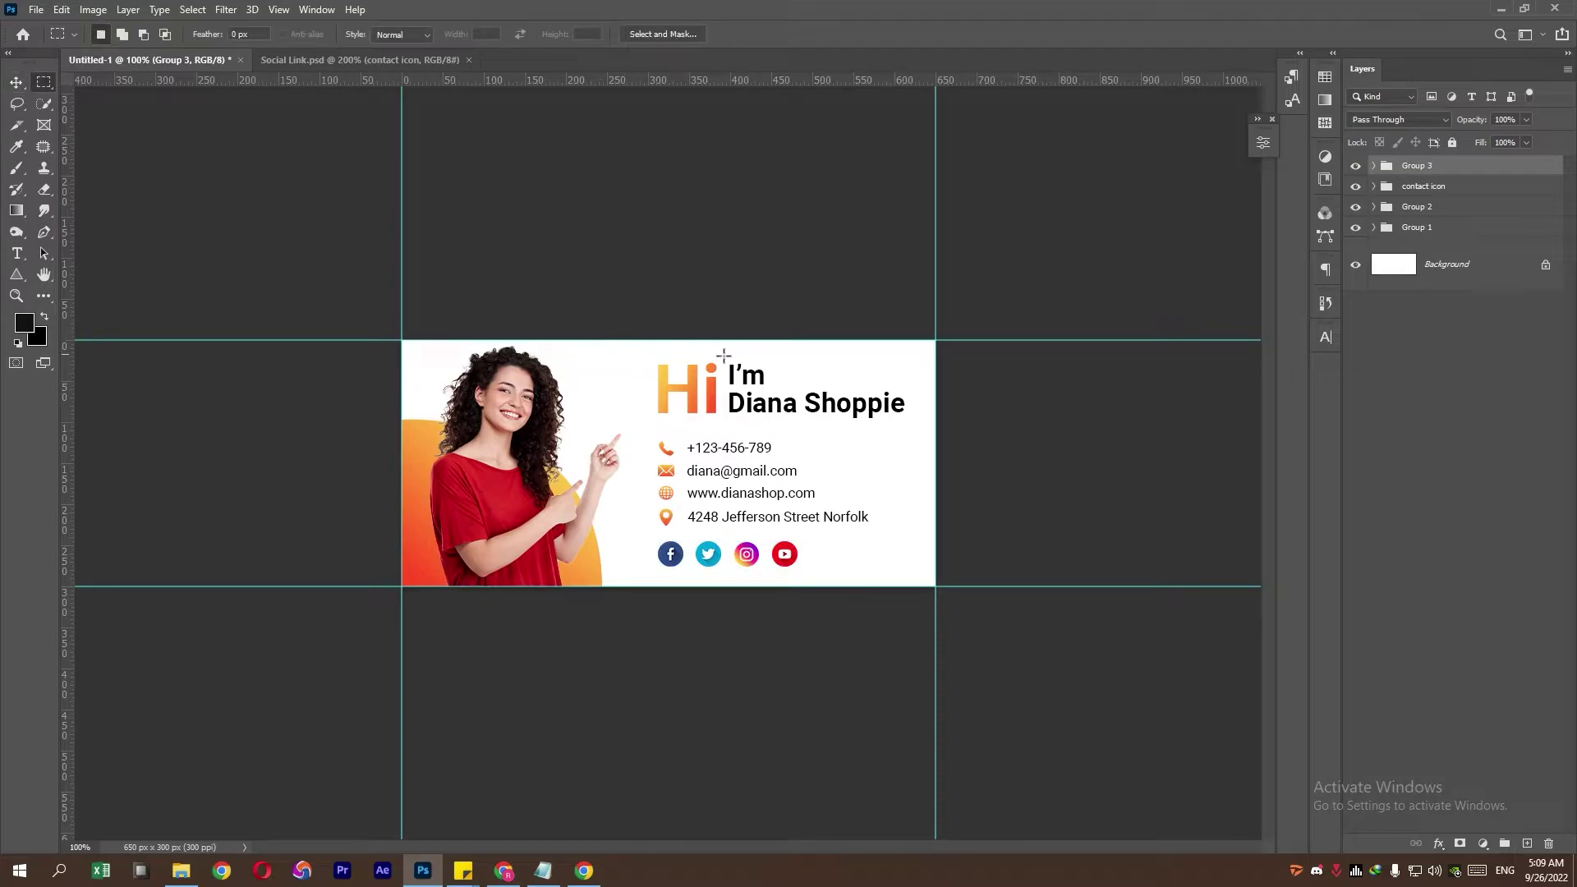
{"action": "left_click", "coordinate": [1421, 232]}
{"action": "left_click", "coordinate": [1356, 229]}
{"action": "left_click", "coordinate": [1355, 229]}
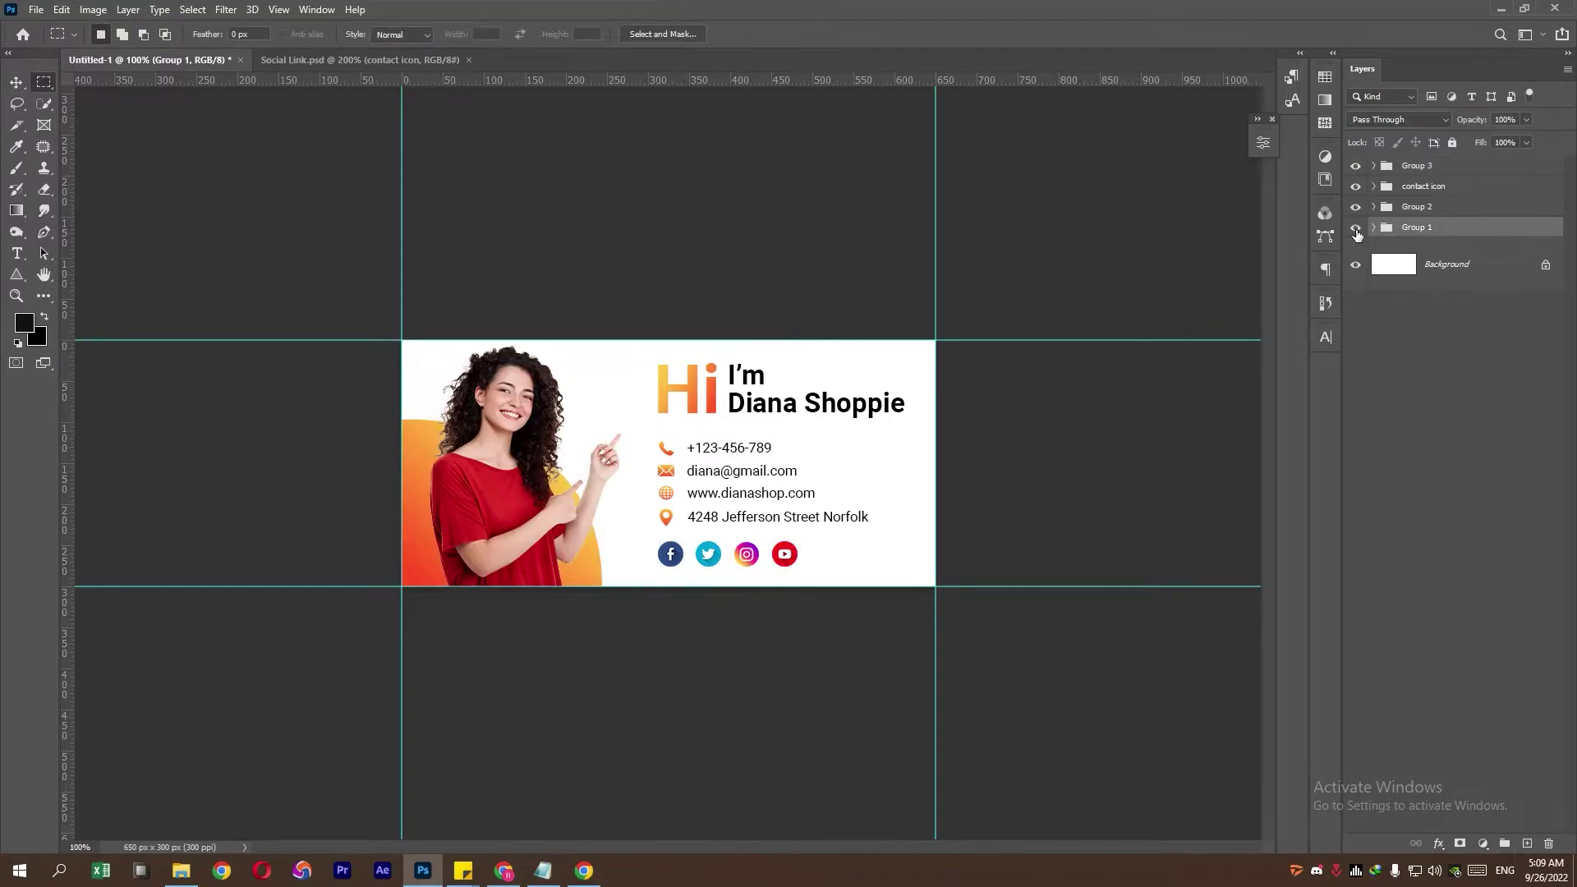
{"action": "left_click", "coordinate": [1372, 228]}
{"action": "left_click", "coordinate": [1459, 268]}
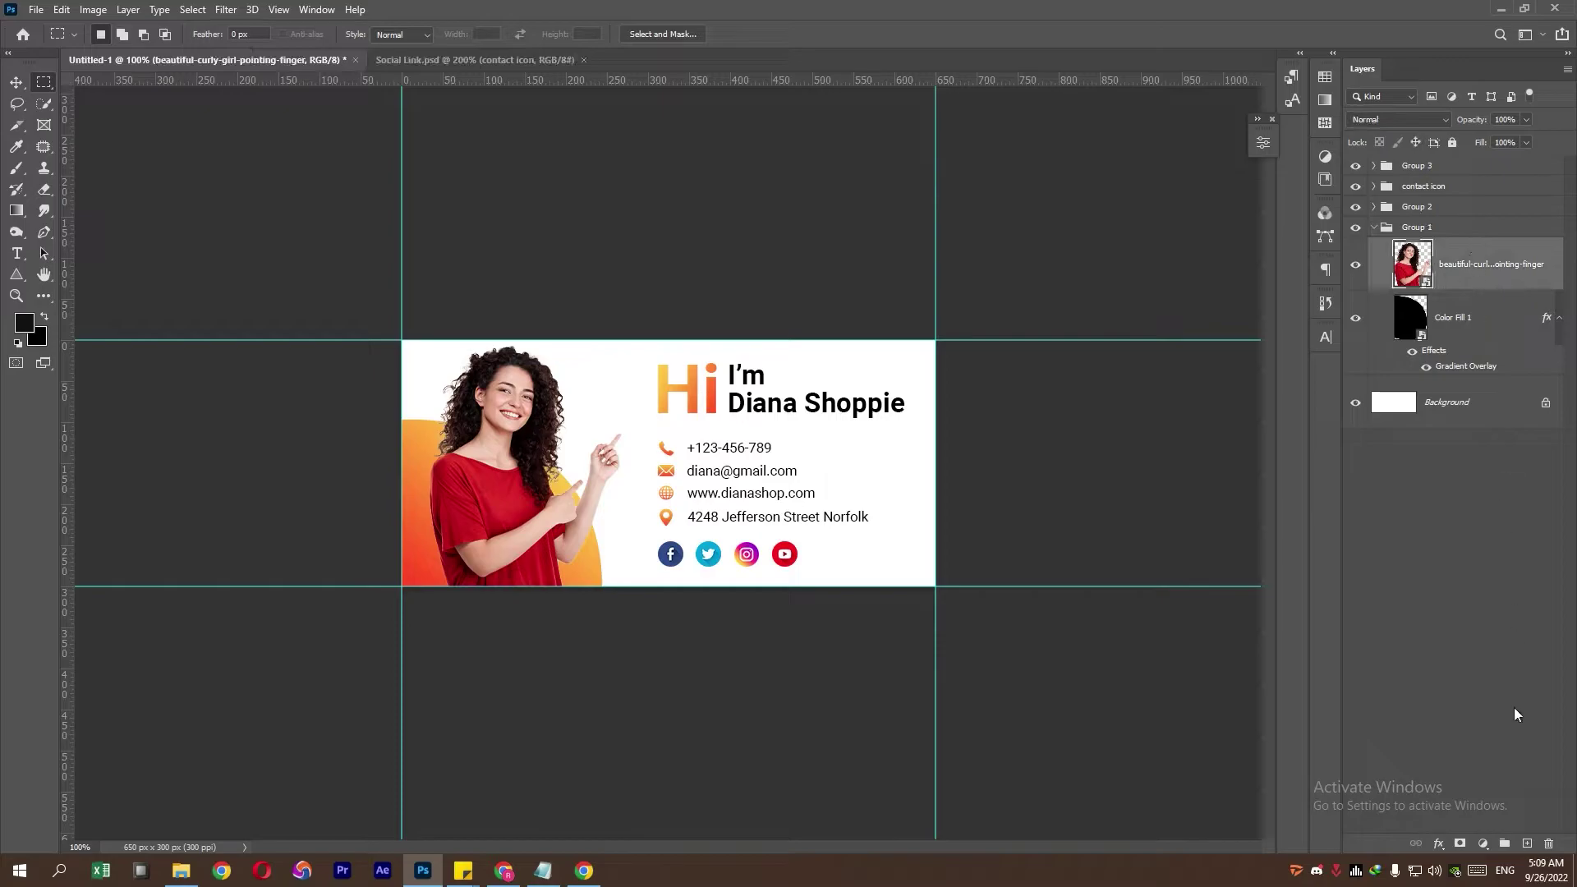
{"action": "left_click", "coordinate": [1525, 844]}
Step: Draw an unfilled triangle with a 3 px outline near the banner's top-left corner
{"action": "left_click", "coordinate": [16, 274]}
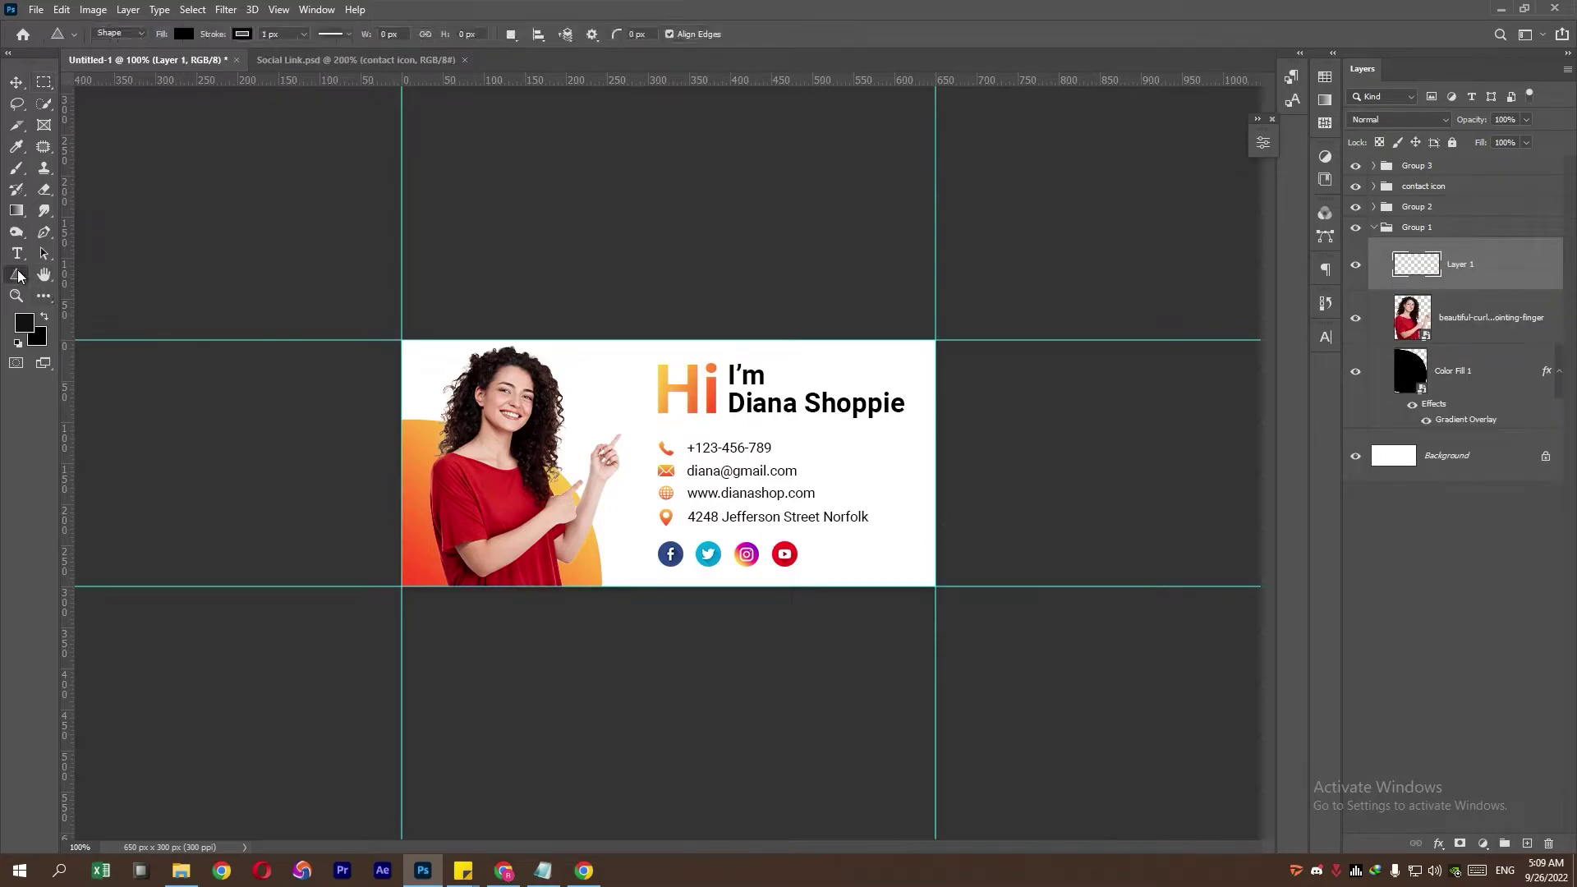
{"action": "right_click", "coordinate": [16, 274]}
{"action": "left_click", "coordinate": [70, 316]}
{"action": "scroll", "coordinate": [434, 379], "scroll_direction": "up", "scroll_amount": 5}
{"action": "left_click_drag", "start_coordinate": [370, 337], "coordinate": [456, 404]}
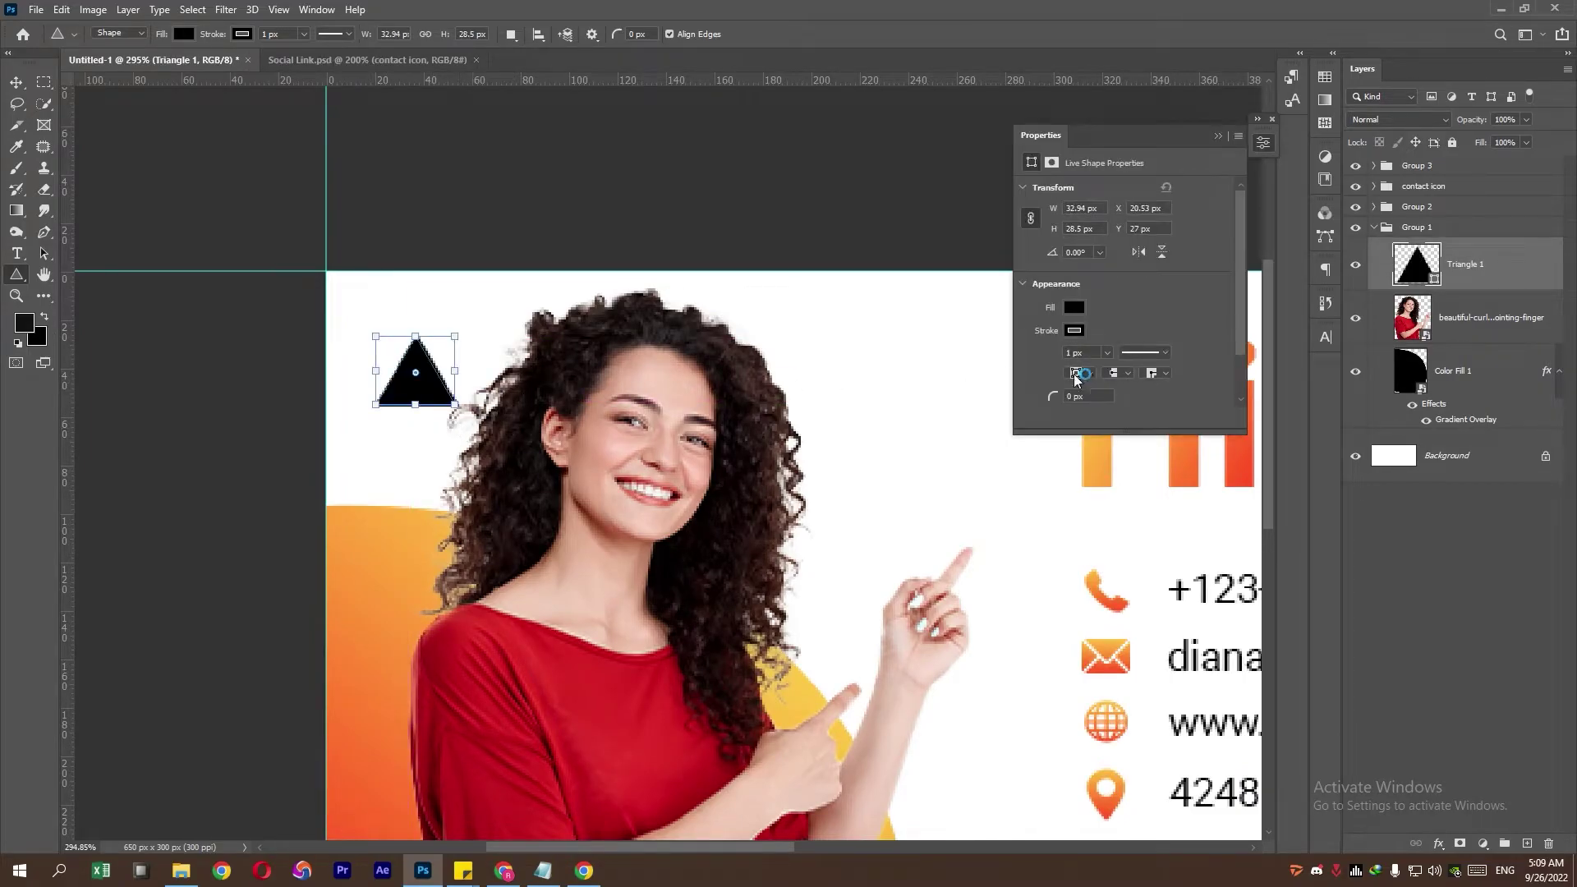
{"action": "left_click", "coordinate": [1073, 308]}
{"action": "left_click", "coordinate": [1041, 340]}
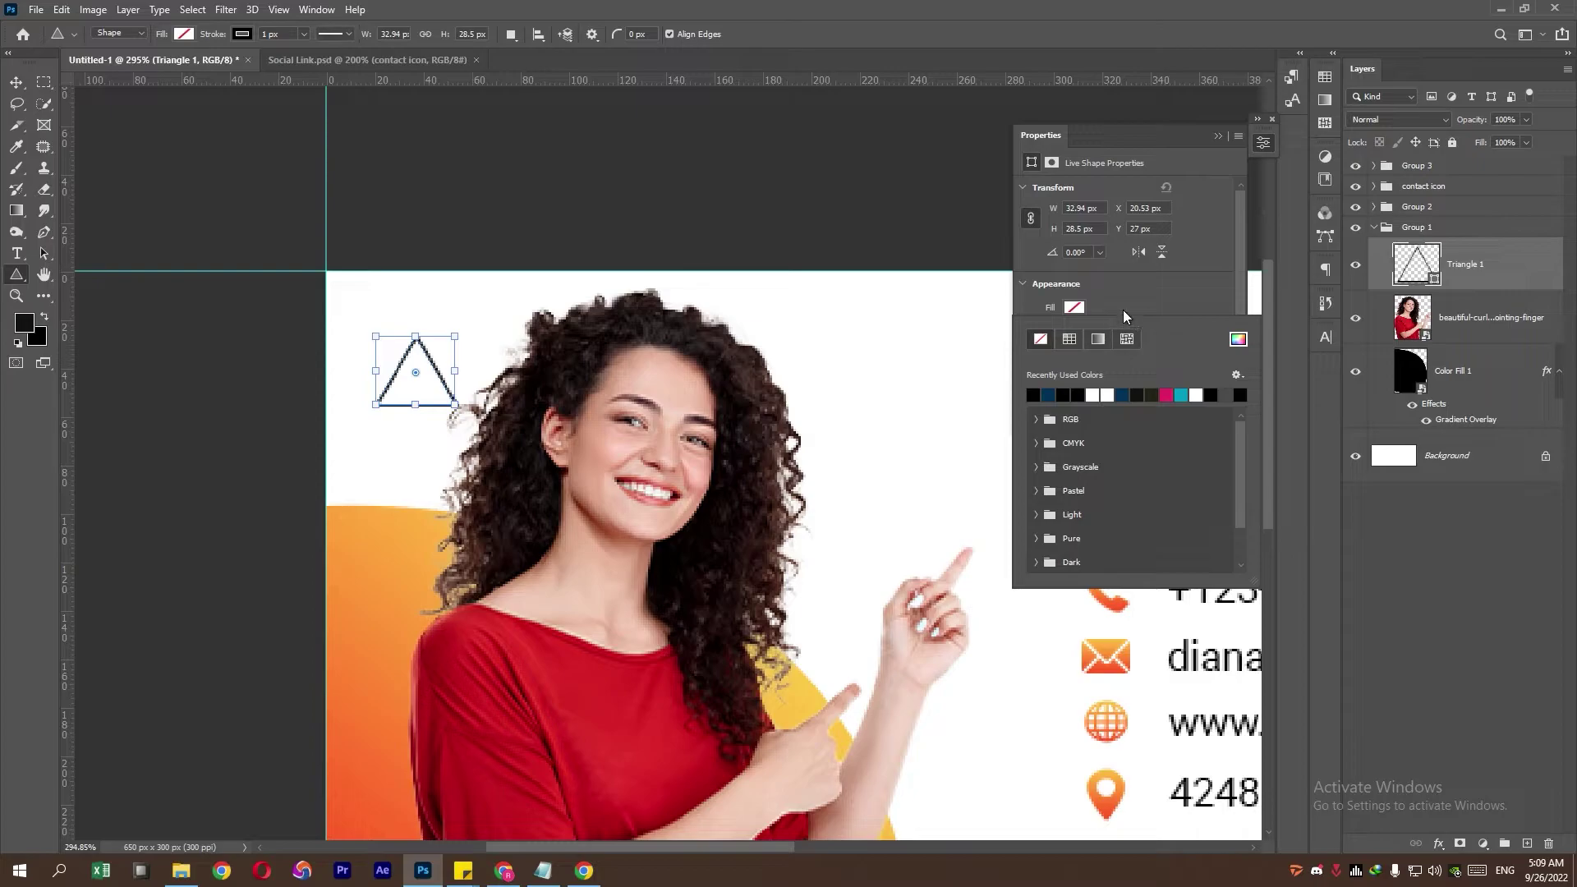
{"action": "left_click", "coordinate": [1141, 307]}
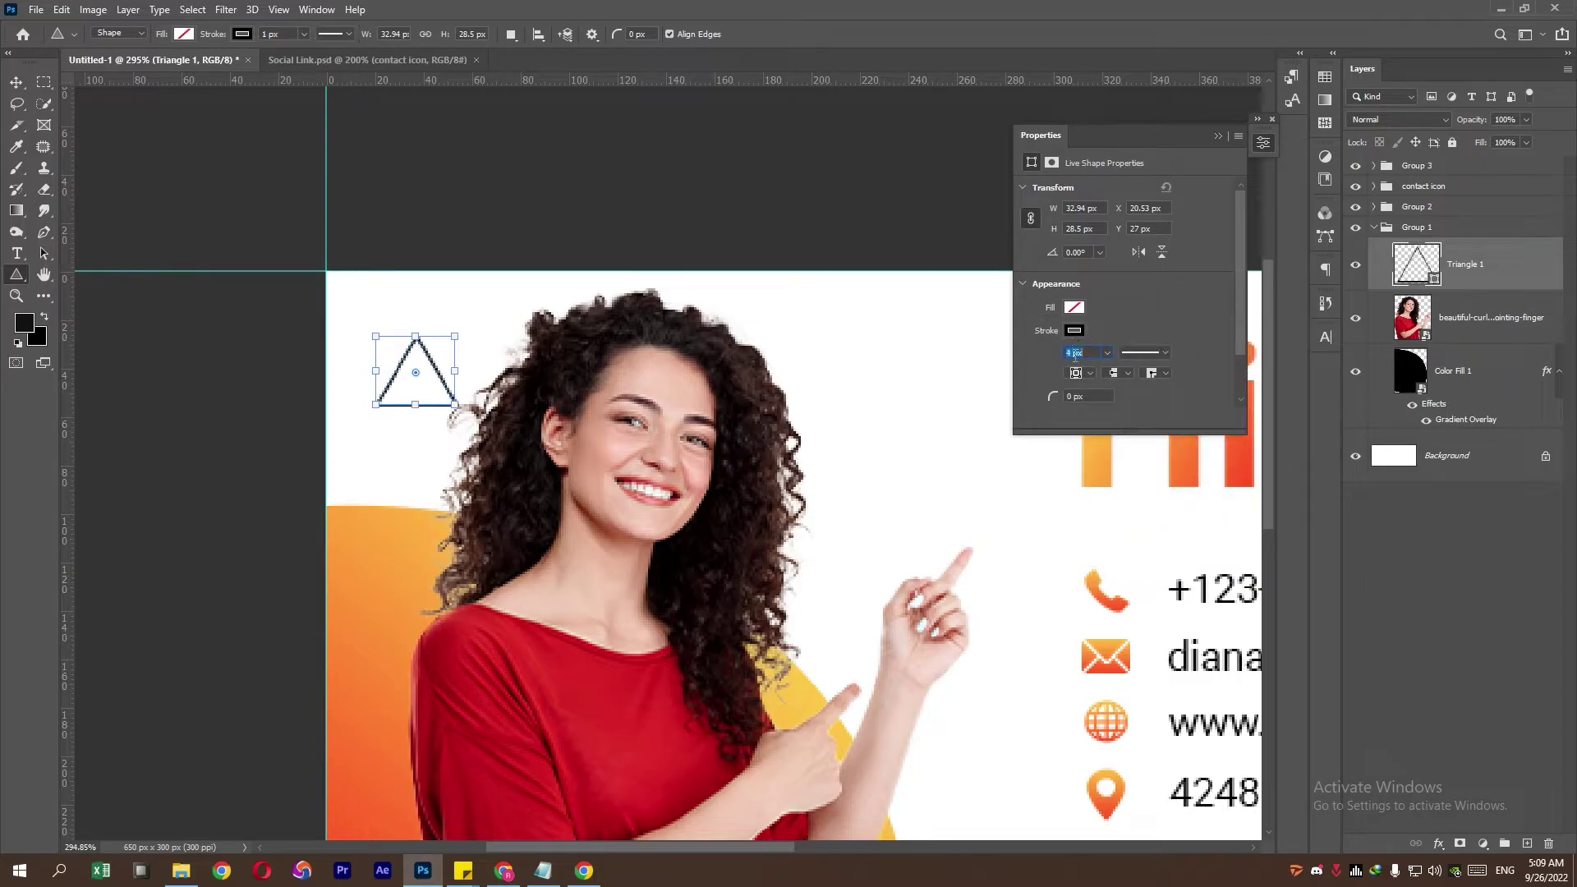
{"action": "type", "text": "3"}
{"action": "key", "text": "Return"}
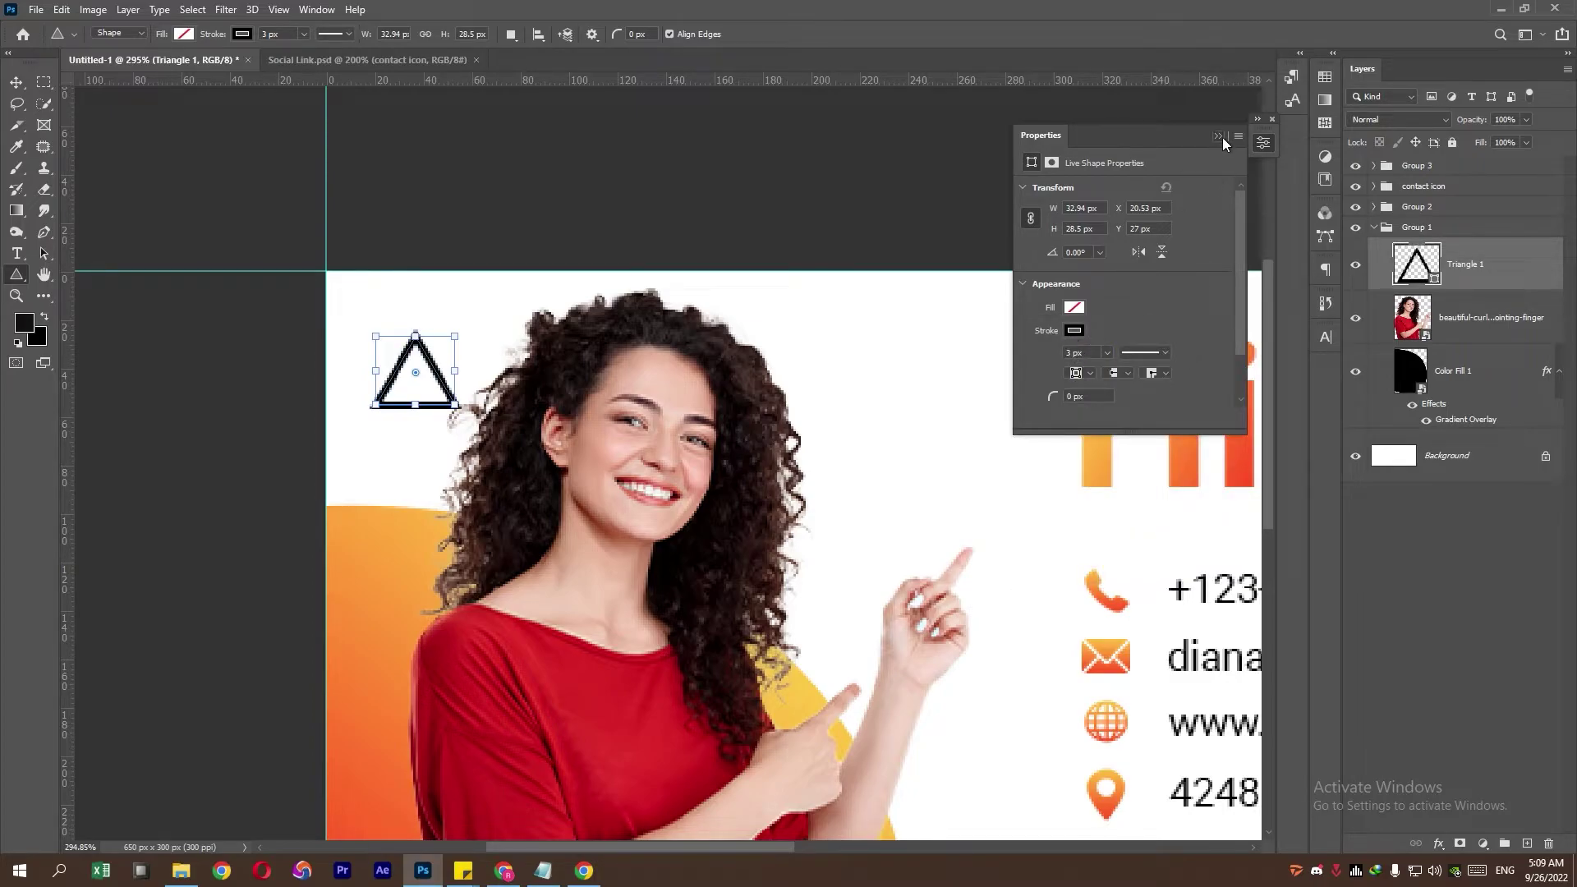
Step: Rotate the triangle about -60° so it points downward
{"action": "left_click", "coordinate": [1218, 136]}
{"action": "left_click", "coordinate": [16, 81]}
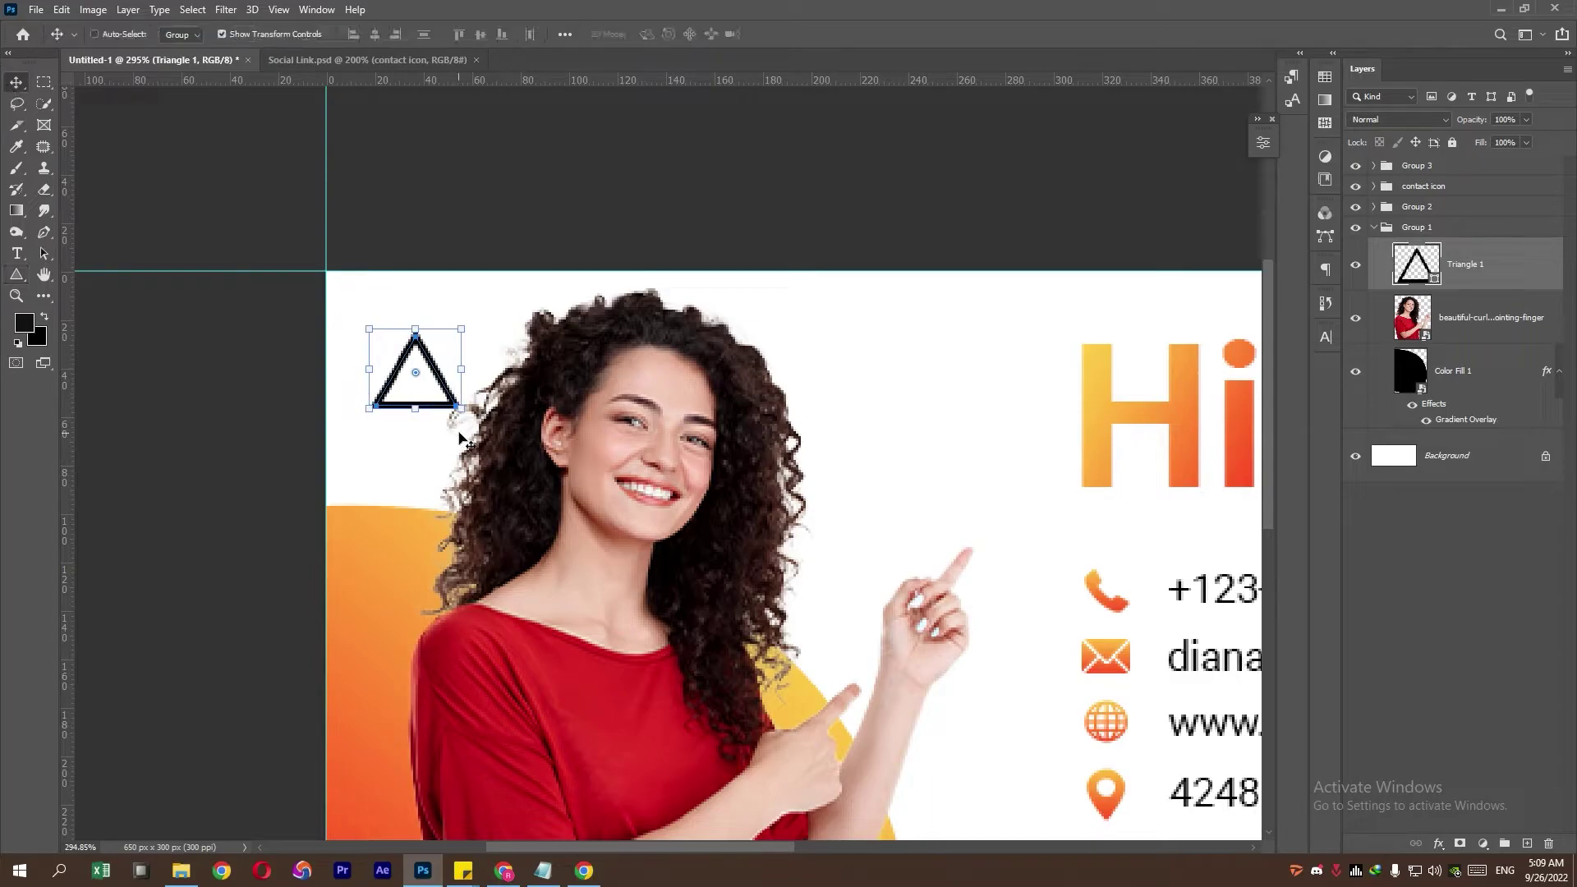
{"action": "mouse_move", "coordinate": [467, 421]}
{"action": "left_mouse_down"}
{"action": "mouse_move", "coordinate": [463, 375]}
{"action": "mouse_move", "coordinate": [435, 344]}
{"action": "left_mouse_up"}
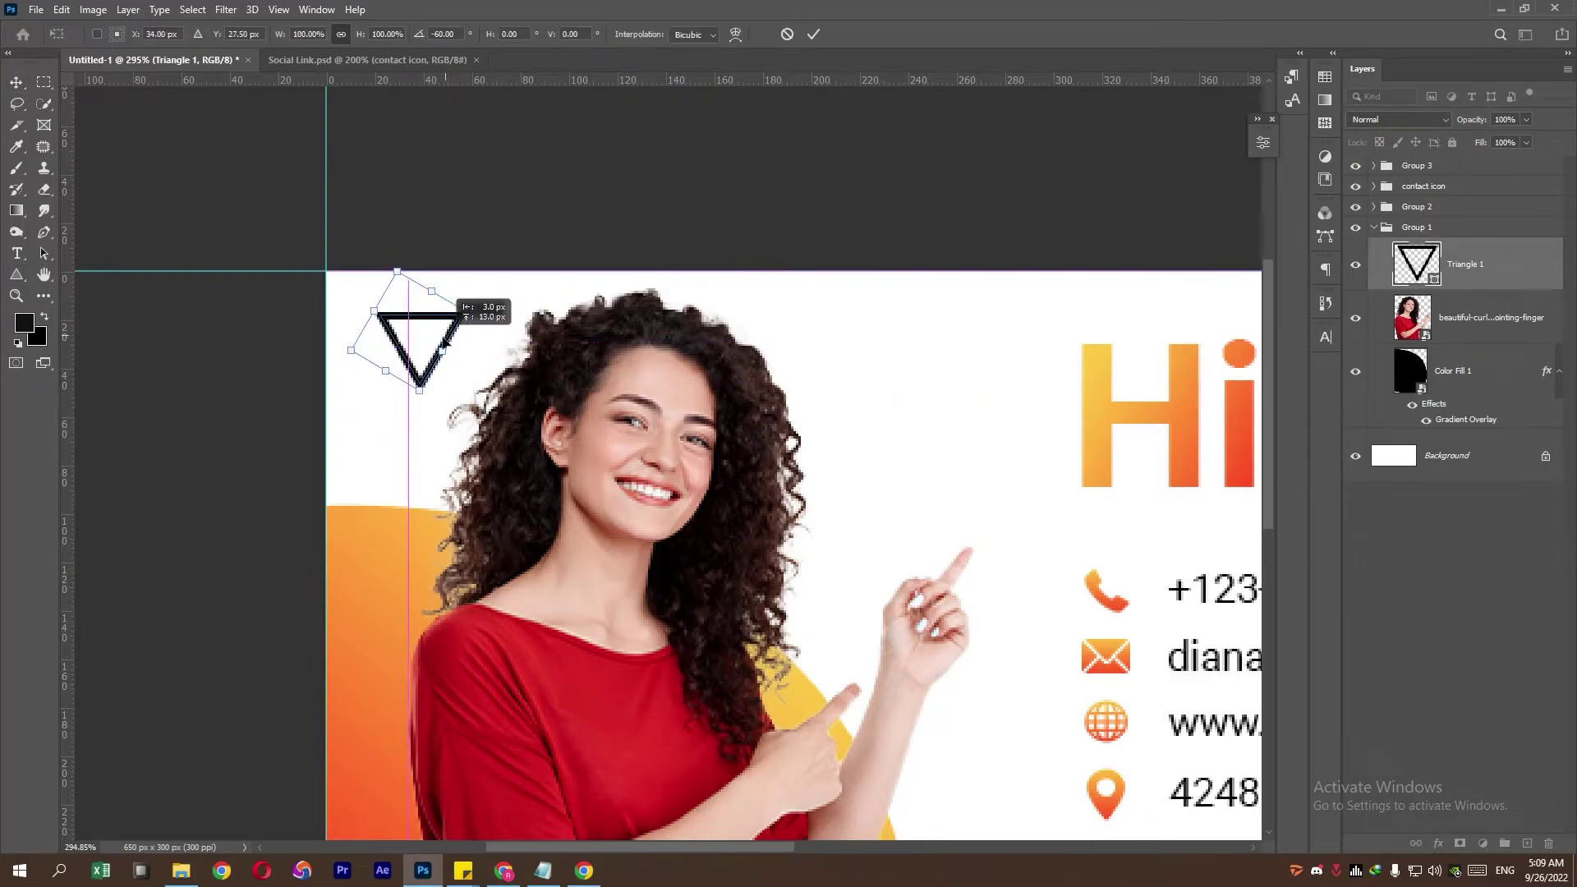
{"action": "key", "text": "Return"}
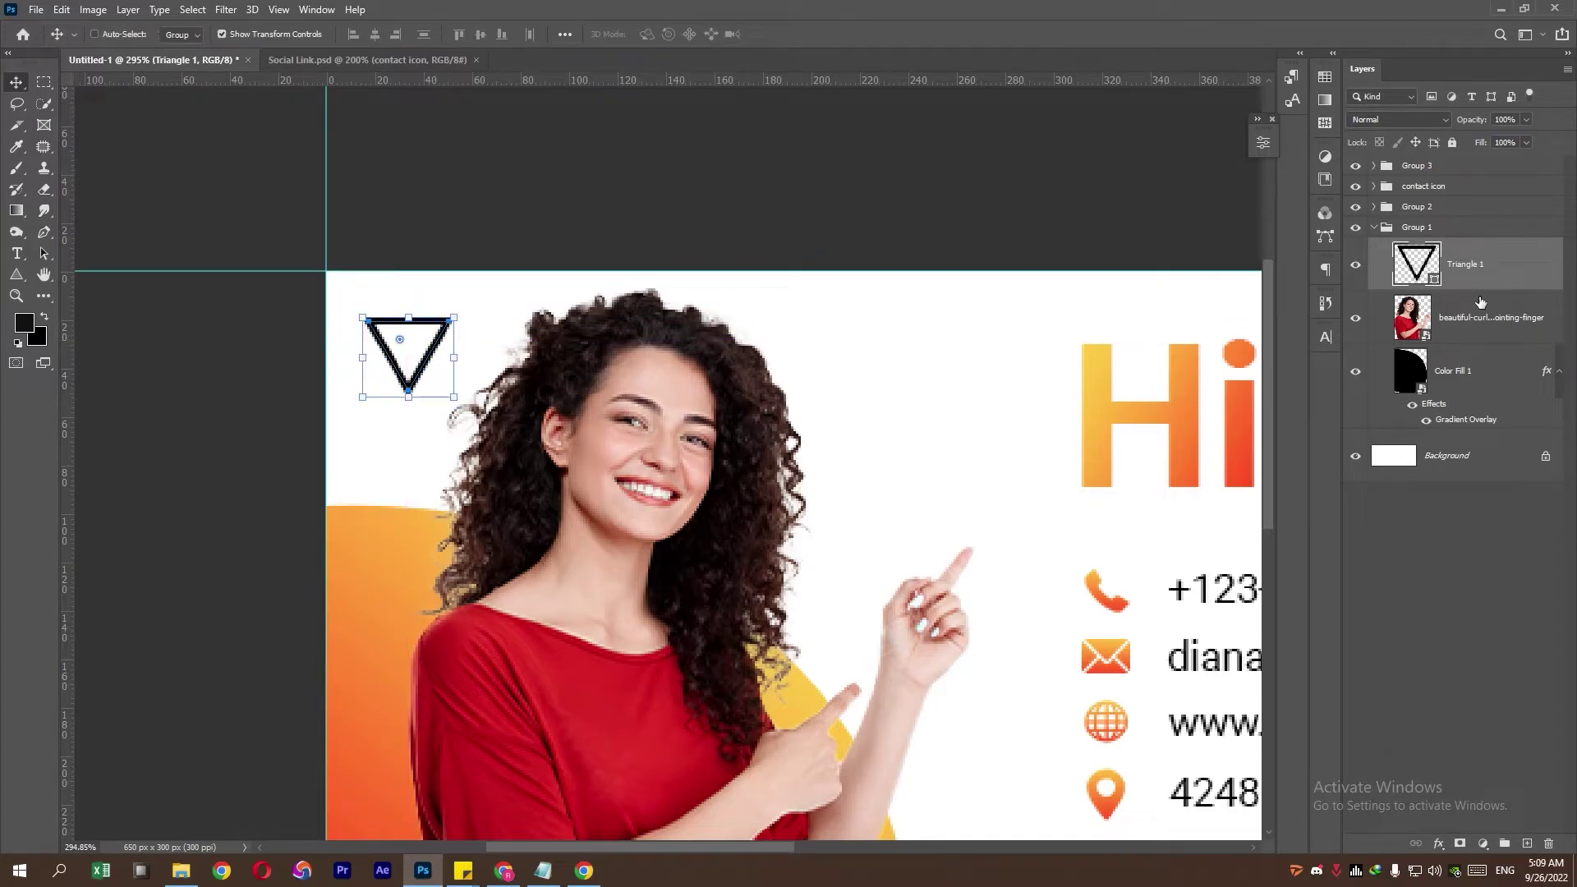
Step: Give the triangle an orange Gradient Overlay and duplicate its layer
{"action": "double_click", "coordinate": [1520, 274]}
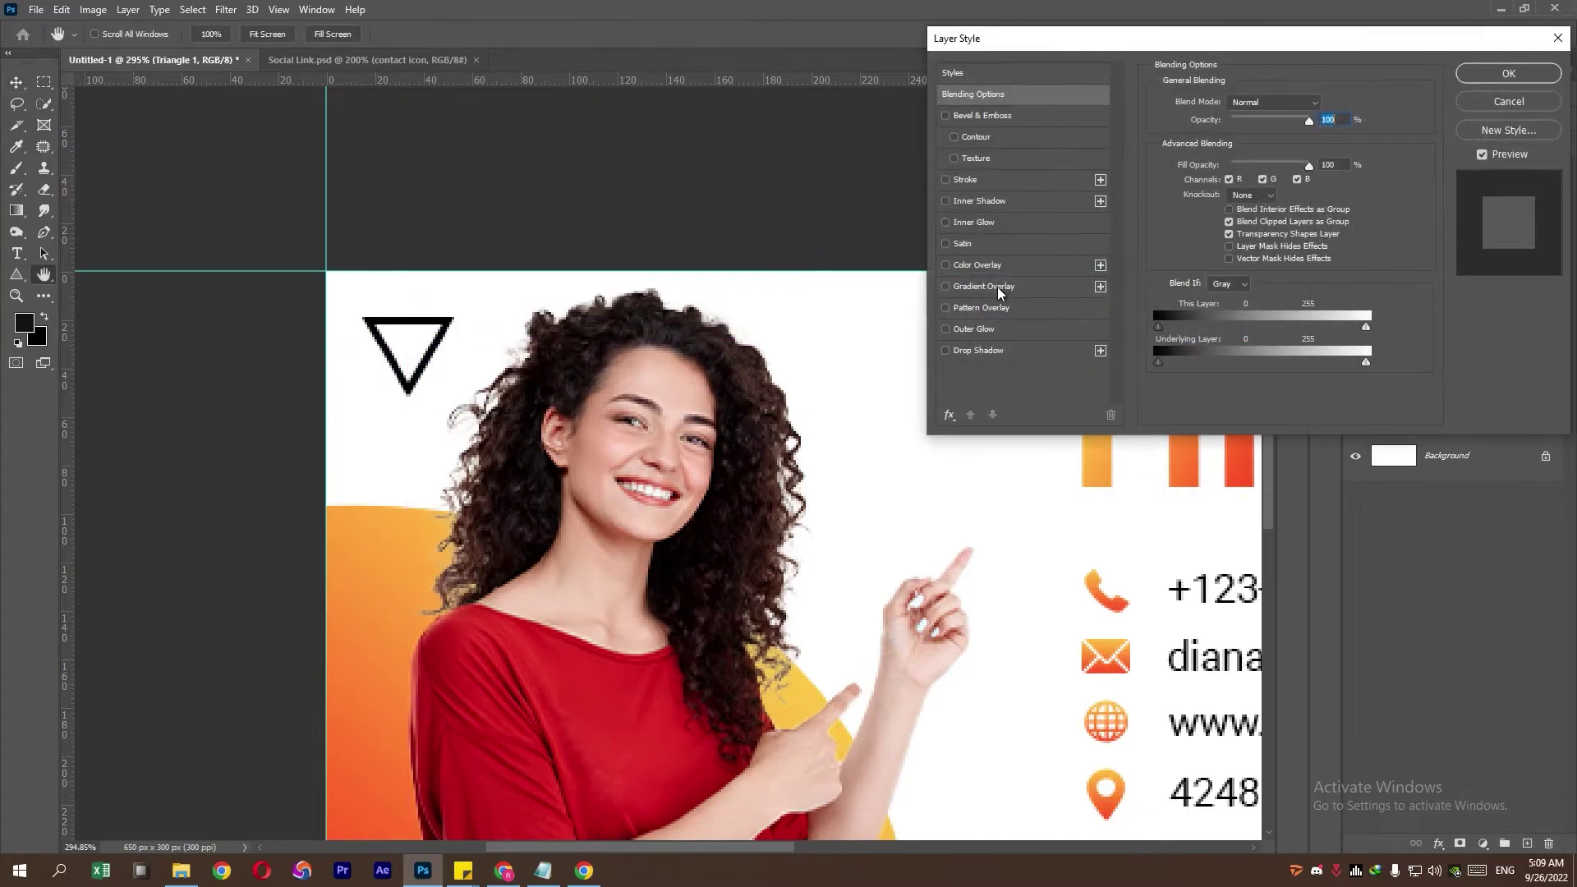
{"action": "left_click", "coordinate": [946, 287]}
{"action": "left_click", "coordinate": [1509, 73]}
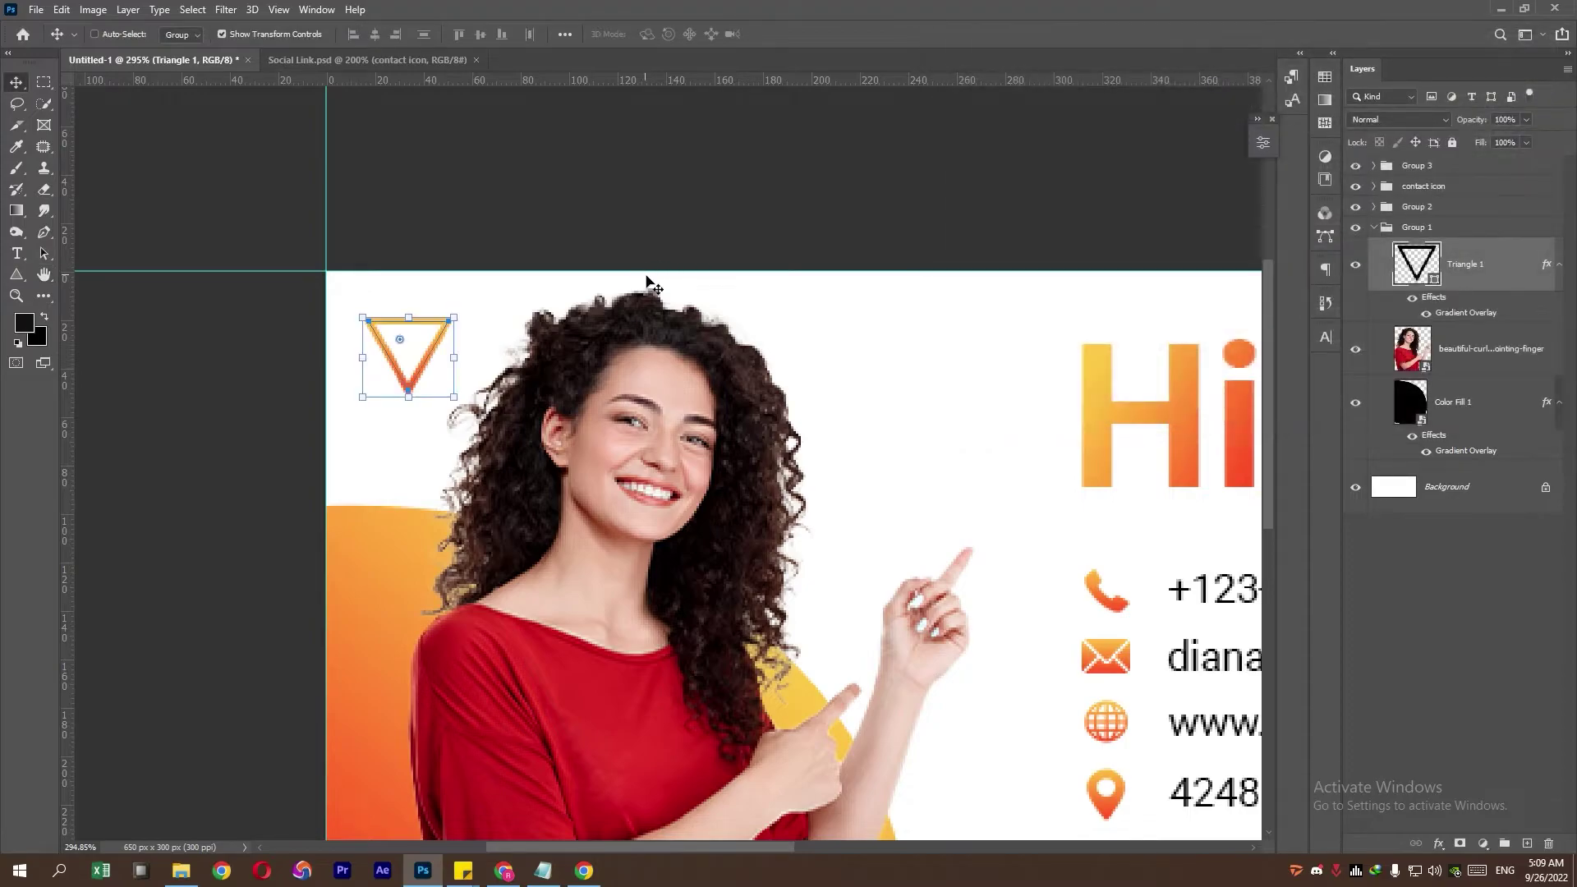
{"action": "mouse_move", "coordinate": [1414, 320]}
{"action": "left_mouse_down"}
{"action": "mouse_move", "coordinate": [1536, 726]}
{"action": "mouse_move", "coordinate": [1526, 843]}
{"action": "left_mouse_up"}
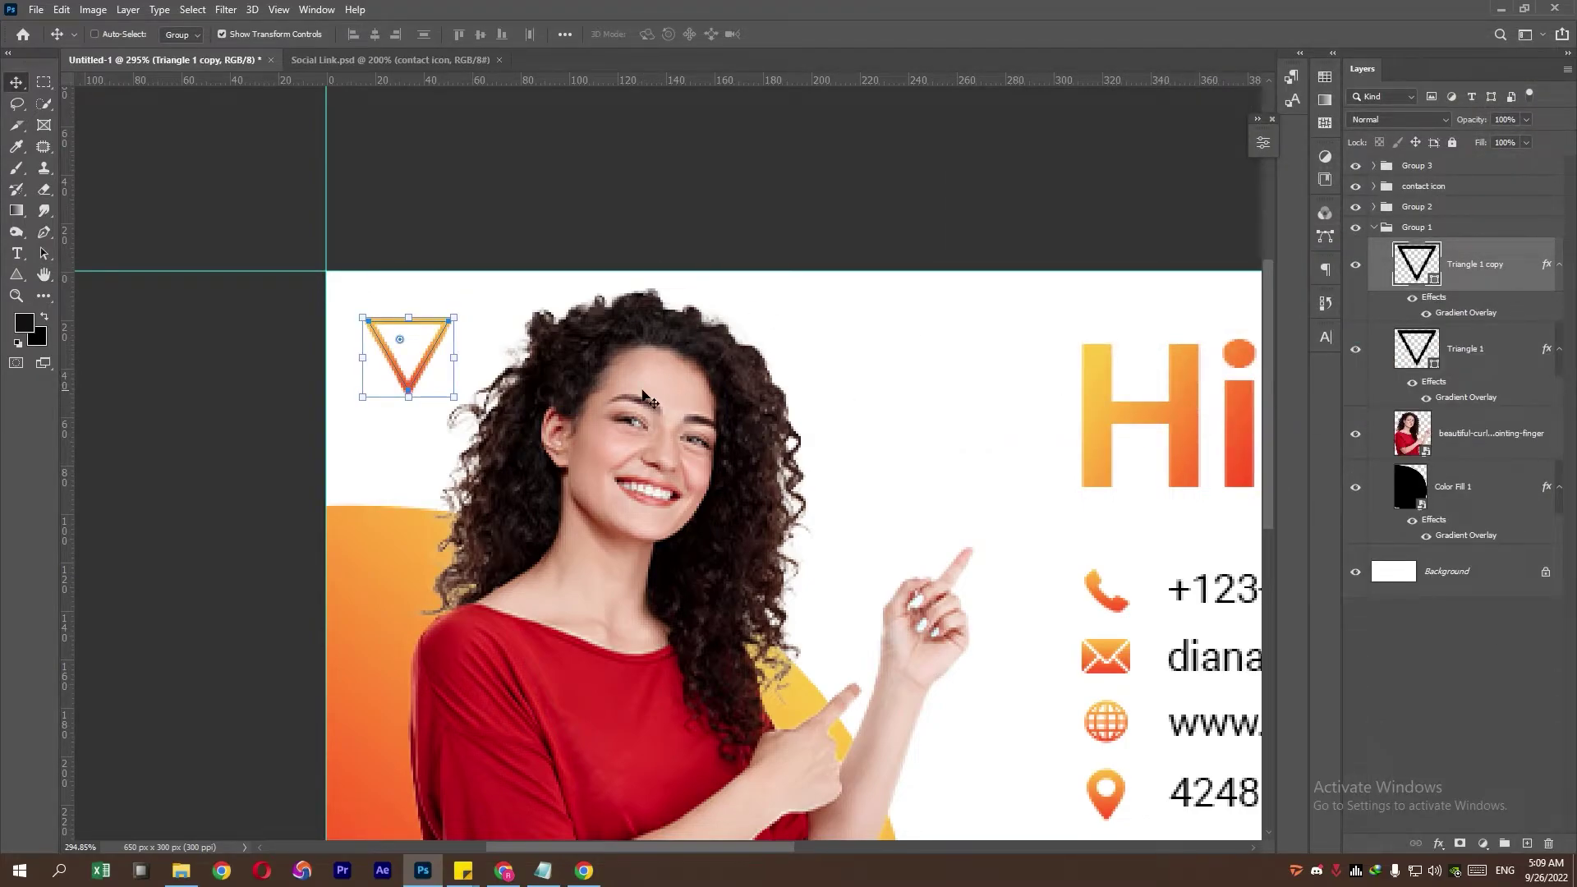
Step: Offset the original triangle about 16 px right and 8 px down, with 1 px stroke and 42% opacity
{"action": "left_click", "coordinate": [1489, 355]}
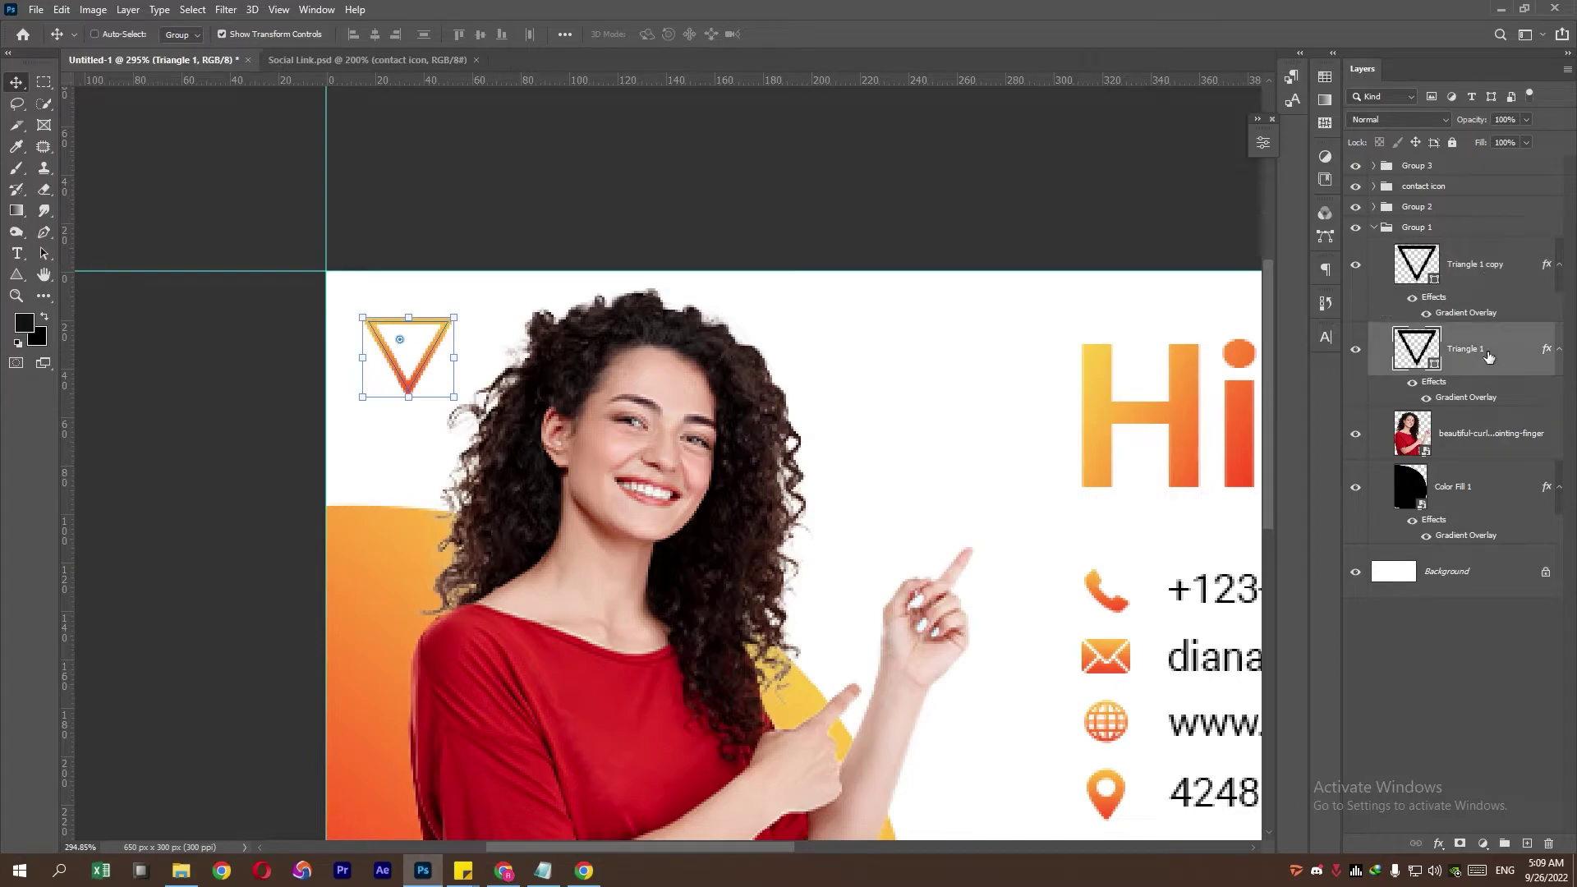
{"action": "left_click", "coordinate": [461, 358]}
{"action": "left_click_drag", "start_coordinate": [437, 353], "coordinate": [476, 374]}
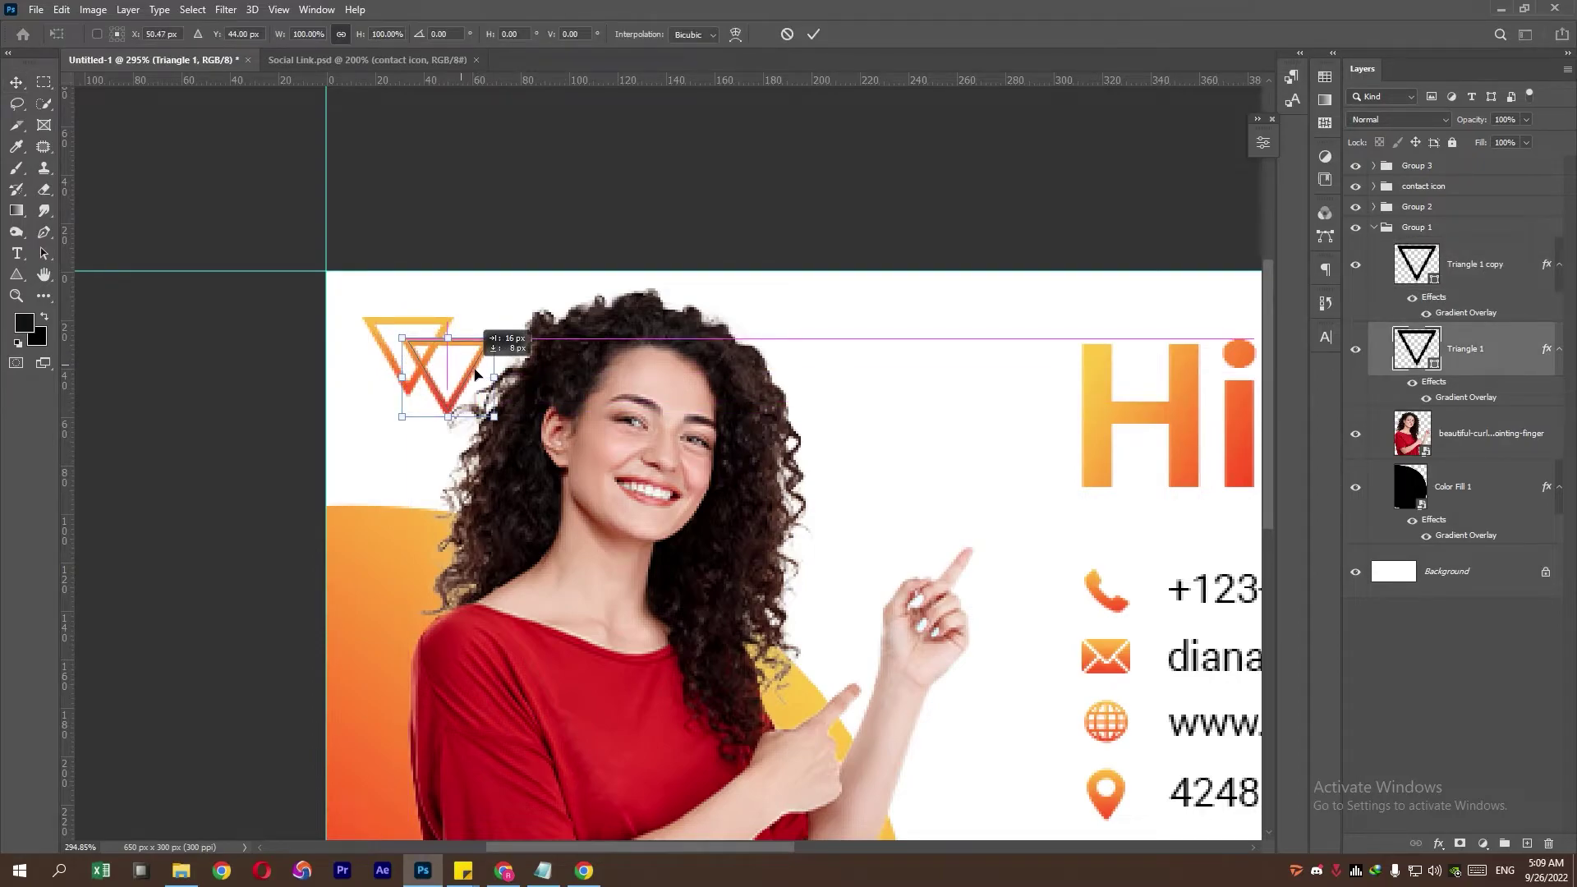
{"action": "key", "text": "Return"}
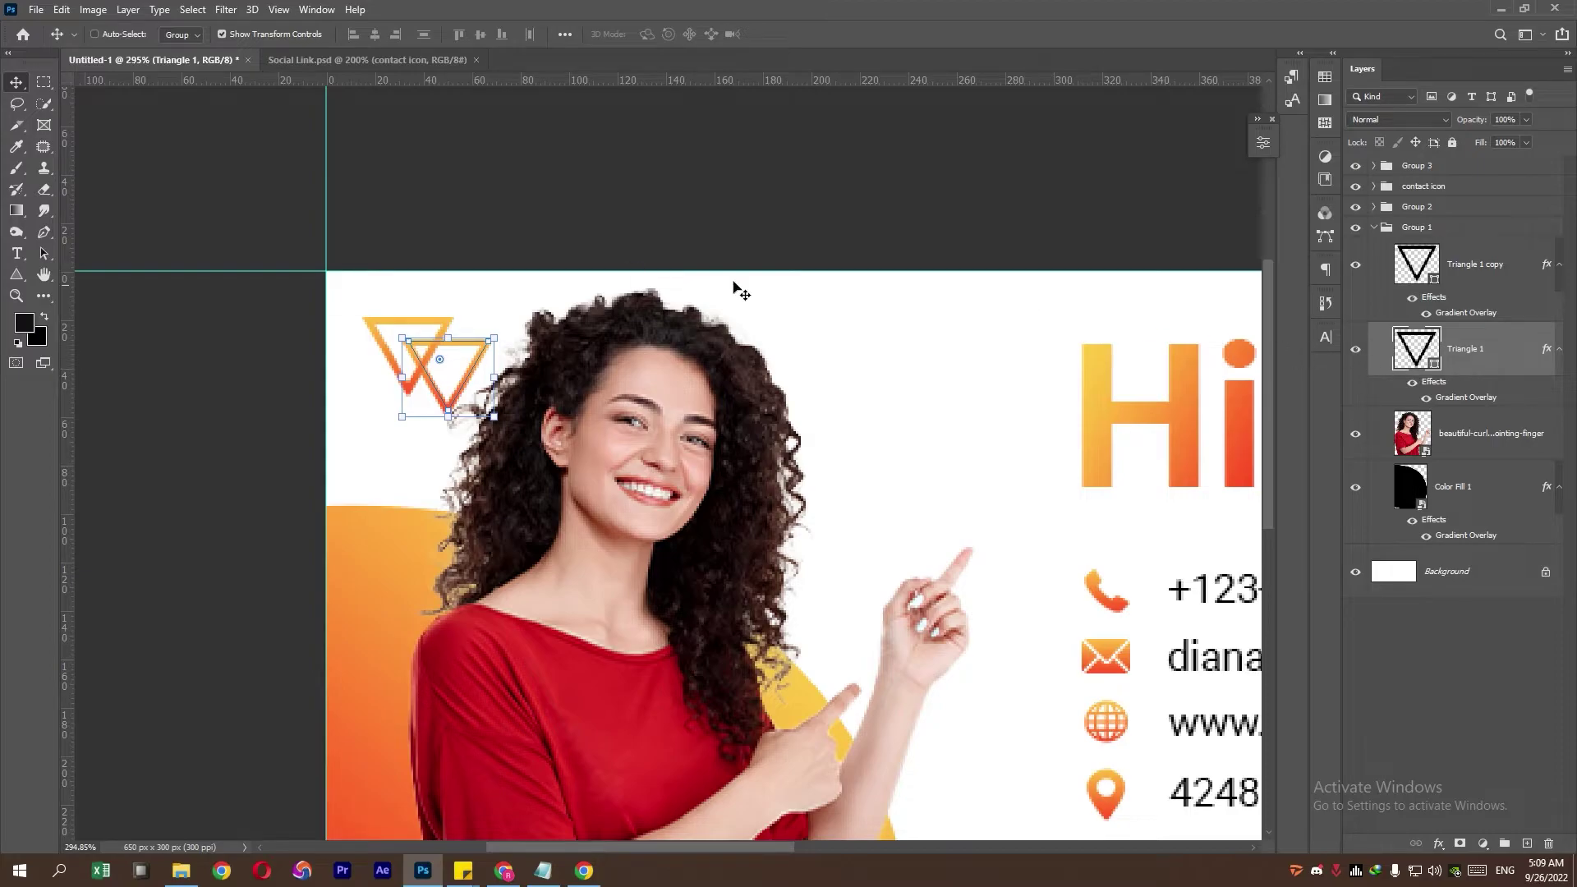
{"action": "left_click", "coordinate": [16, 274]}
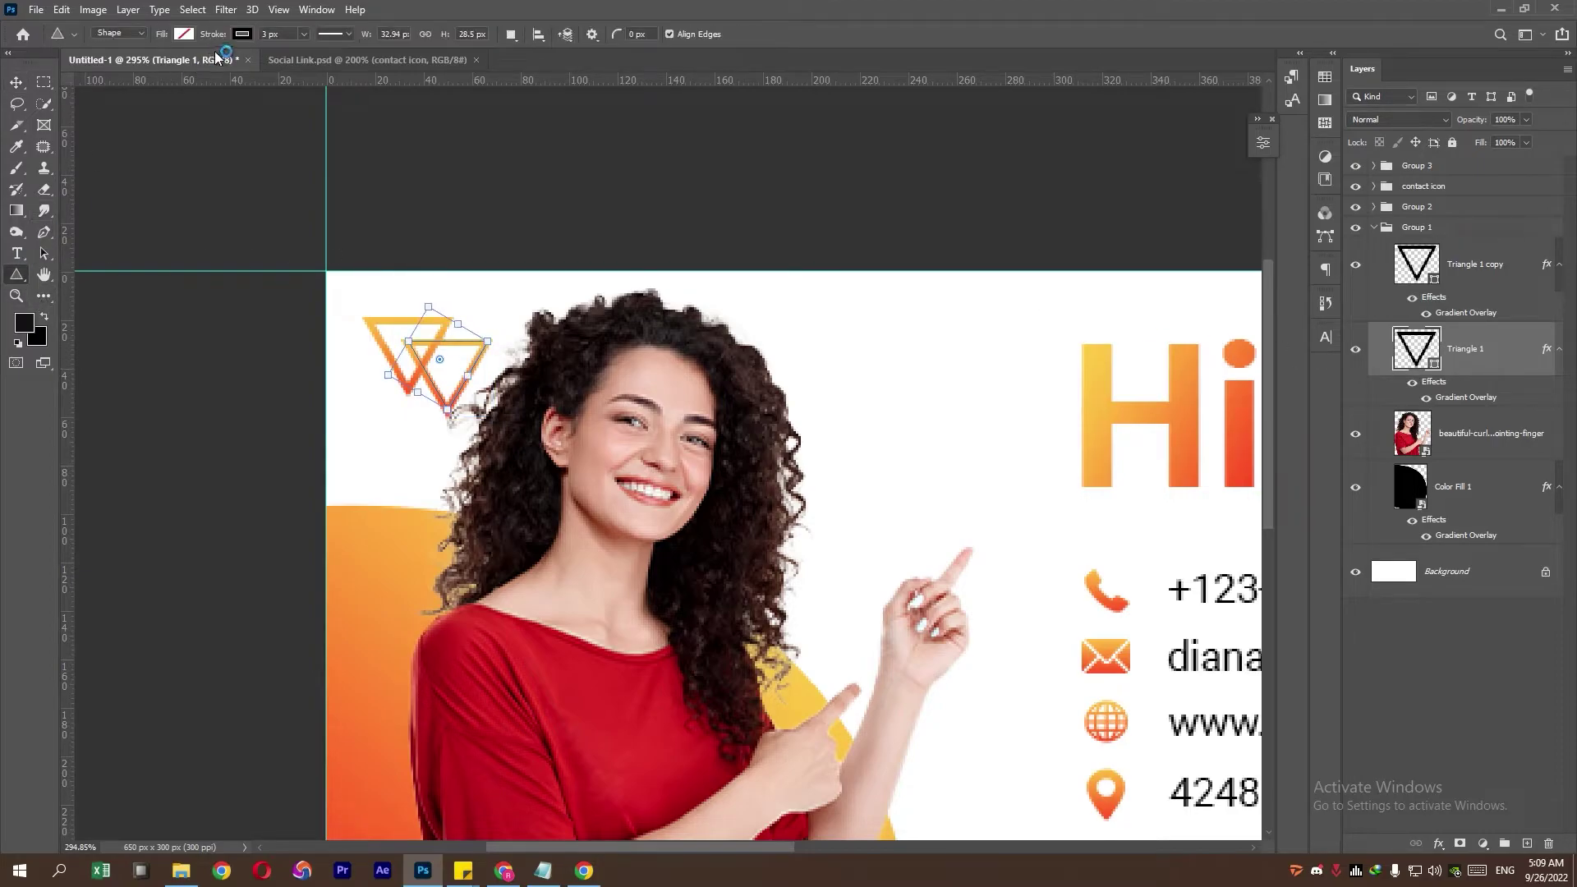
{"action": "type", "text": "1"}
{"action": "key", "text": "Return"}
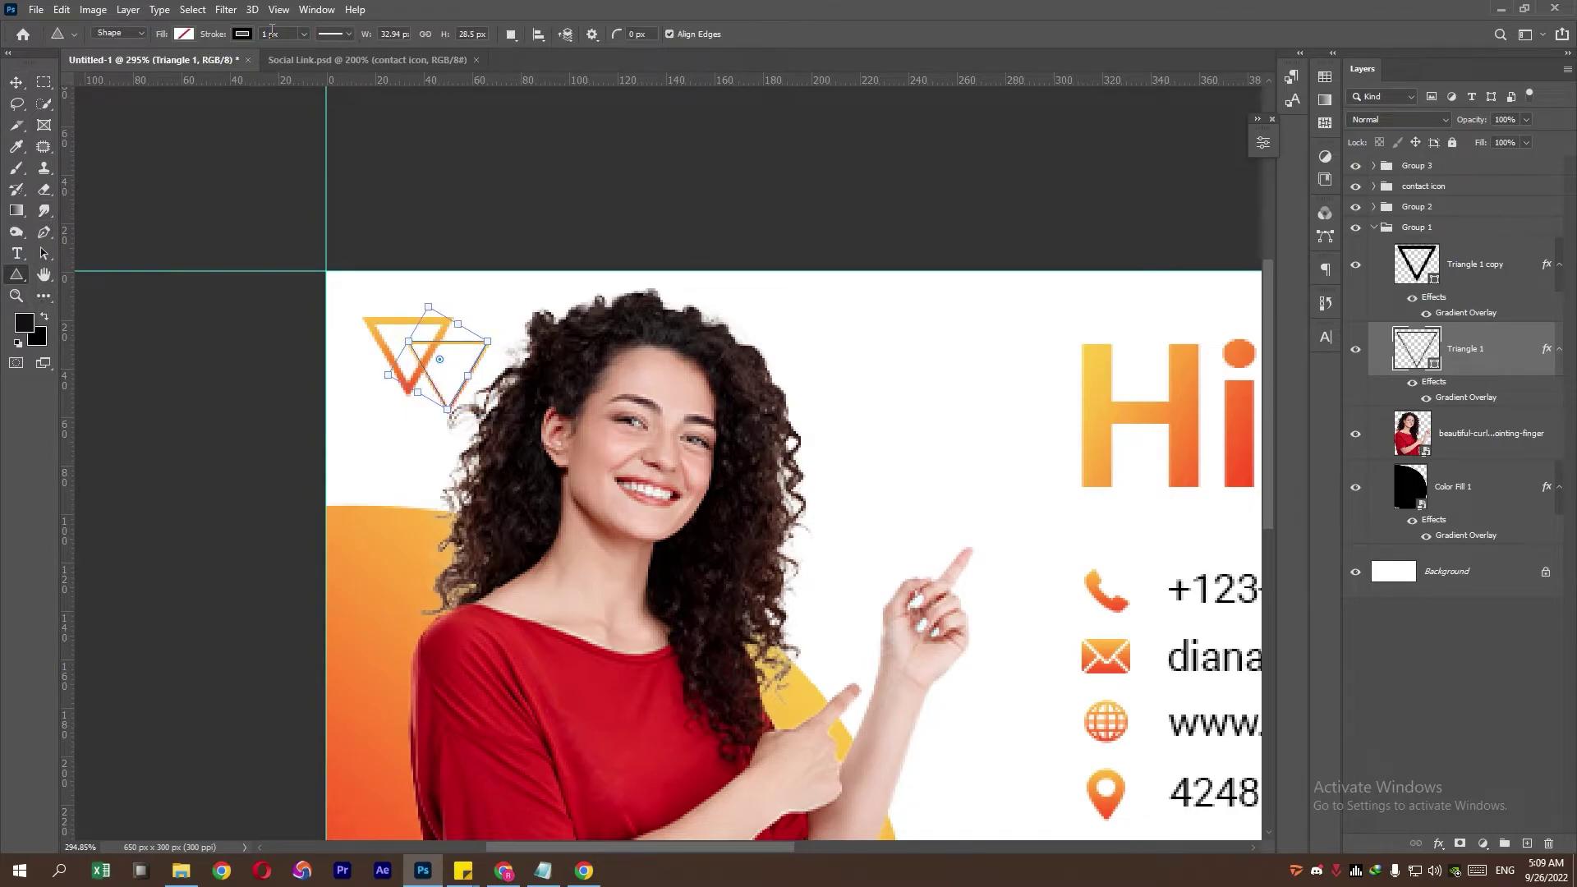
{"action": "left_click", "coordinate": [1526, 120]}
{"action": "left_click_drag", "start_coordinate": [1475, 139], "coordinate": [1483, 139]}
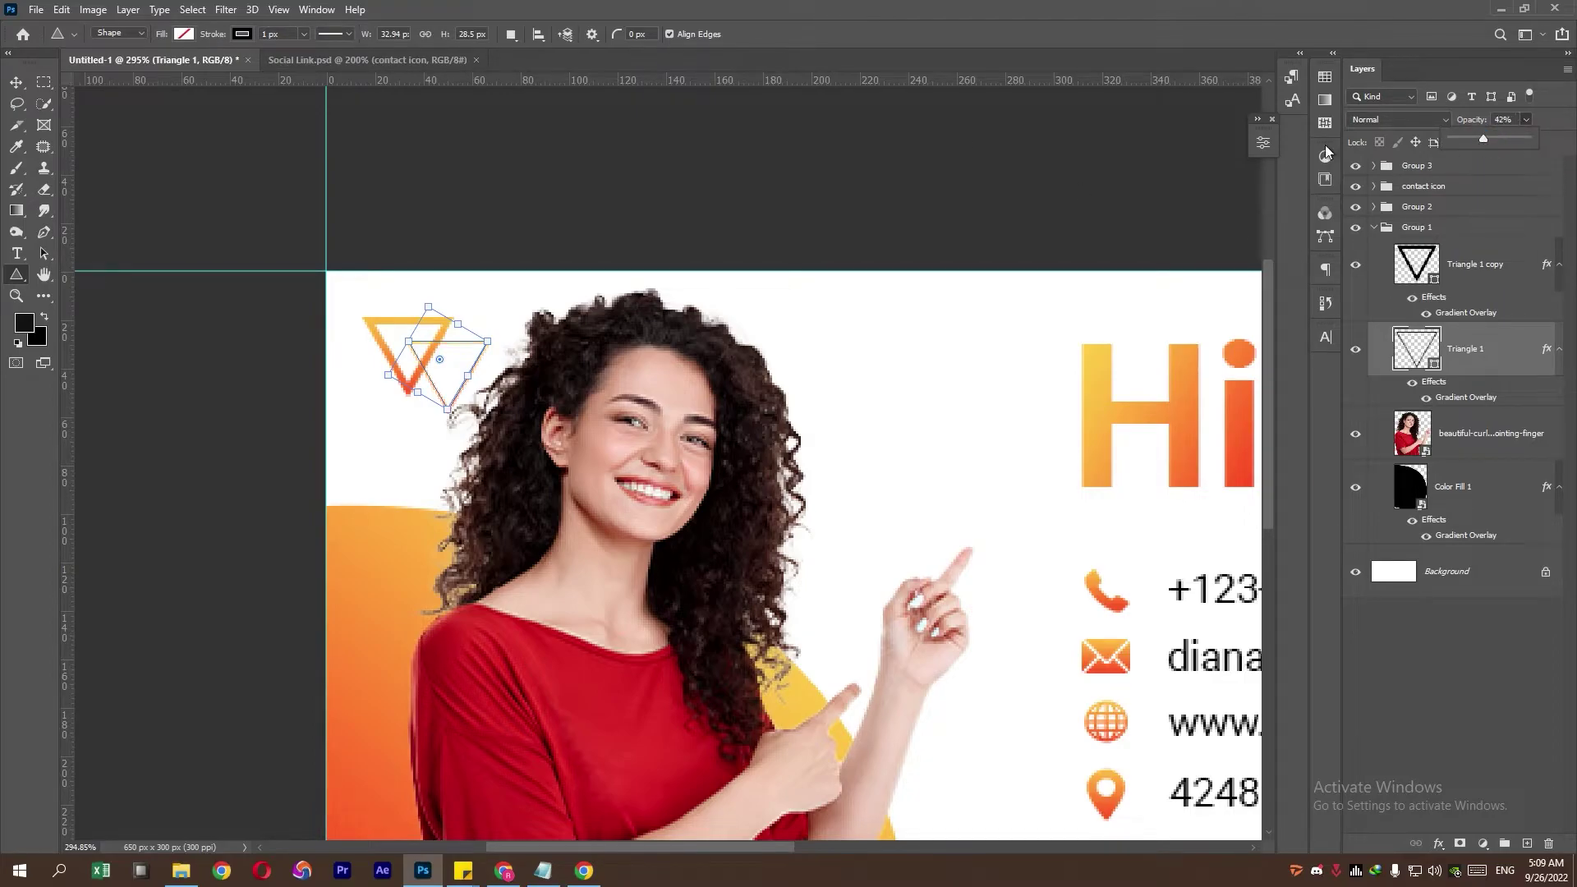
{"action": "left_click", "coordinate": [46, 85]}
Step: Zoom out to the whole banner and select the triangle copy layer
{"action": "key", "text": "ctrl+1"}
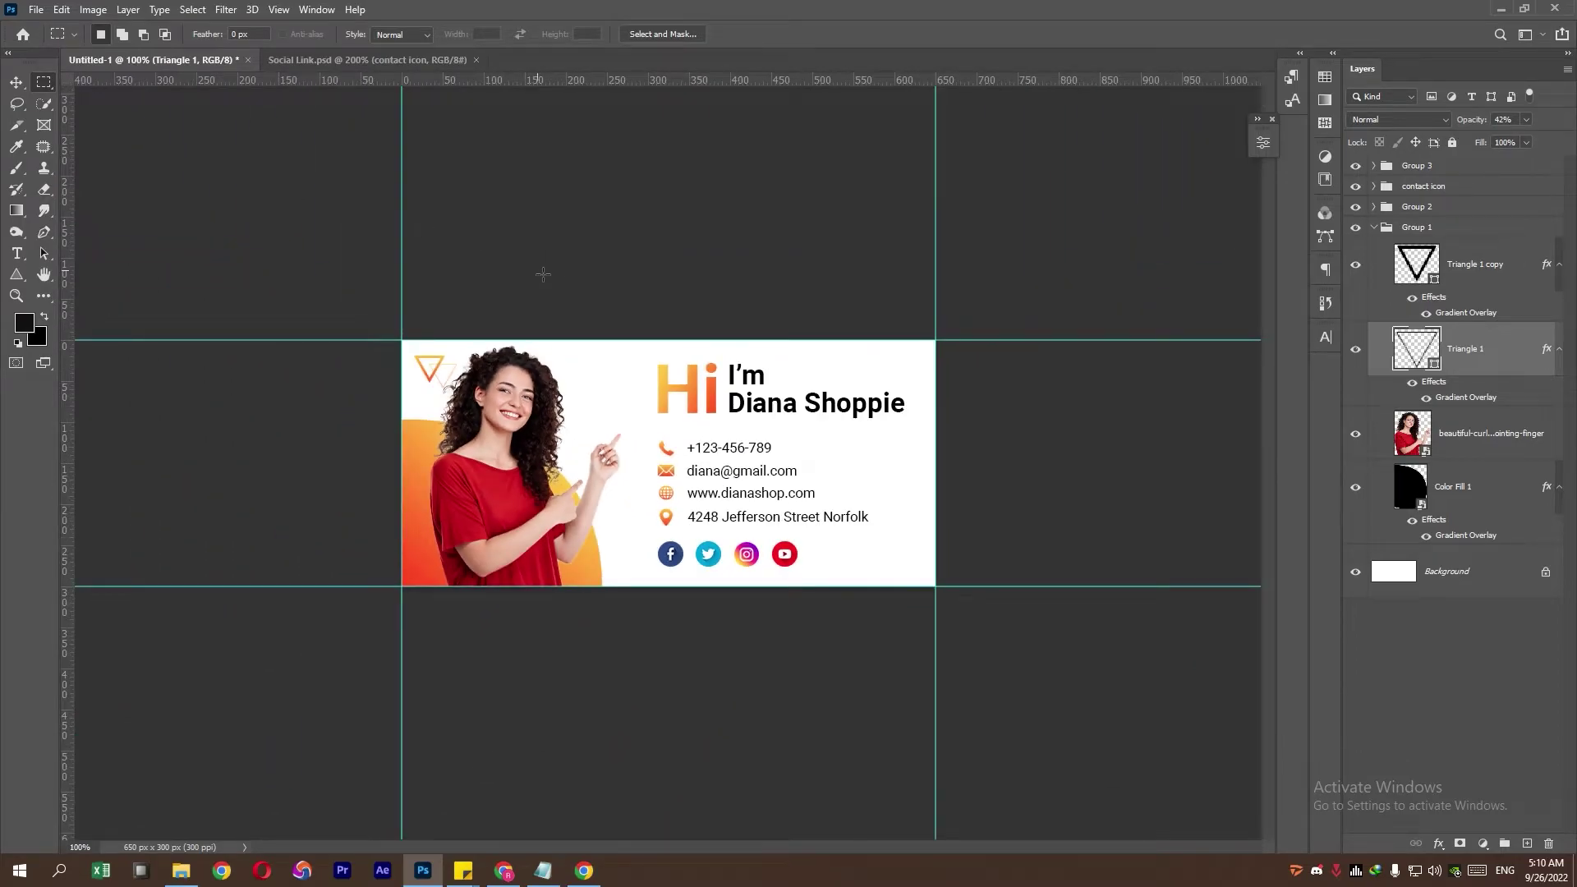
{"action": "left_click", "coordinate": [1494, 282]}
{"action": "left_click", "coordinate": [1527, 843]}
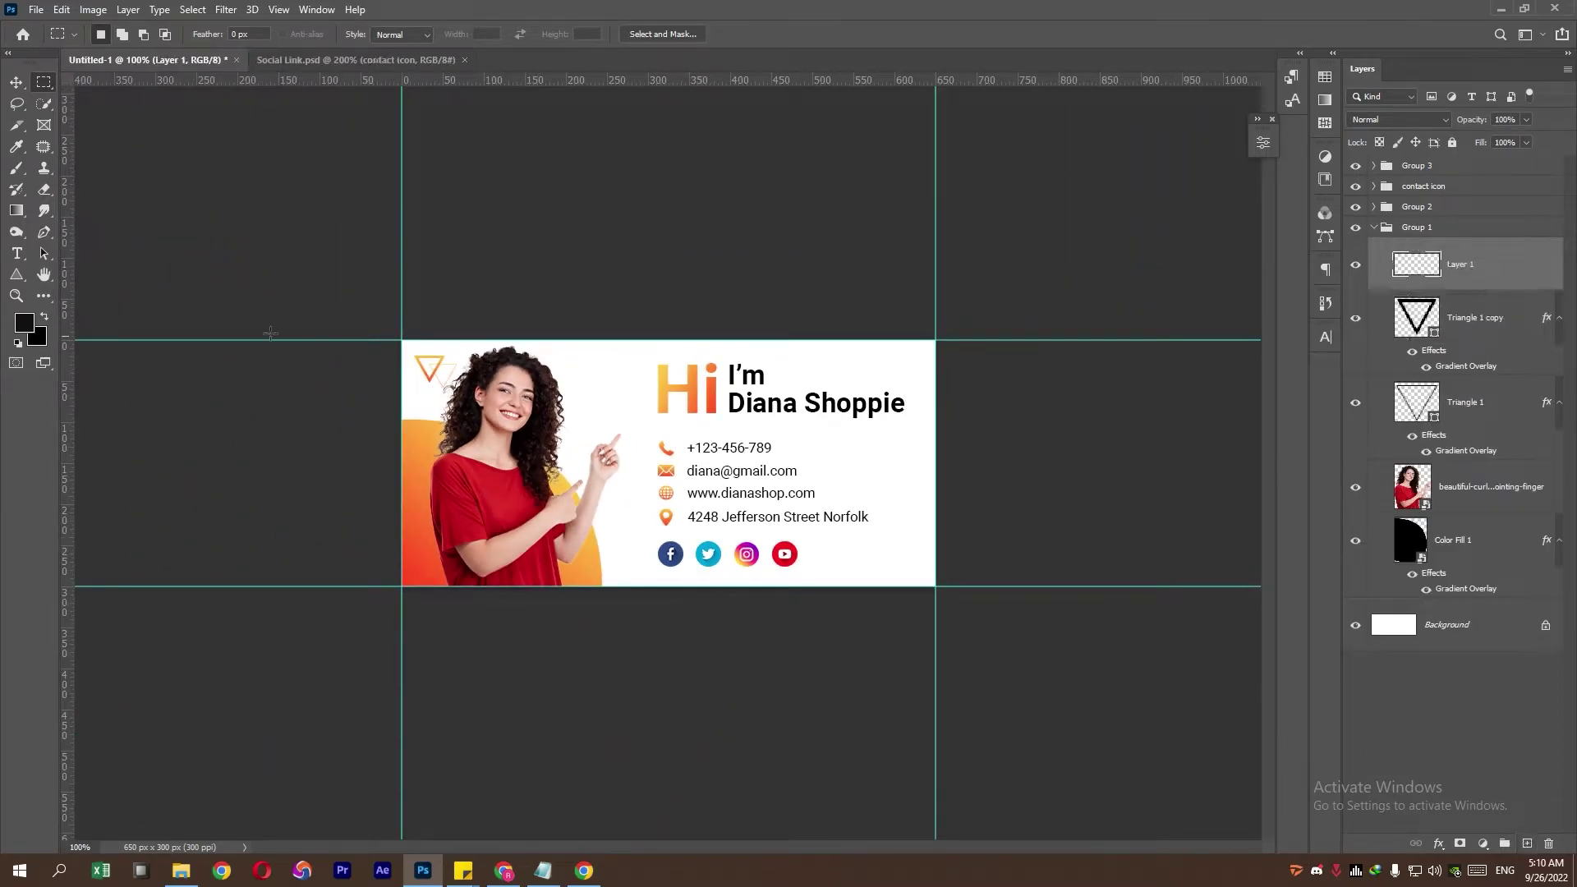
{"action": "left_click", "coordinate": [16, 252]}
Step: Add an 'x' text layer beside the photo in Roboto Black weight
{"action": "left_click", "coordinate": [590, 417]}
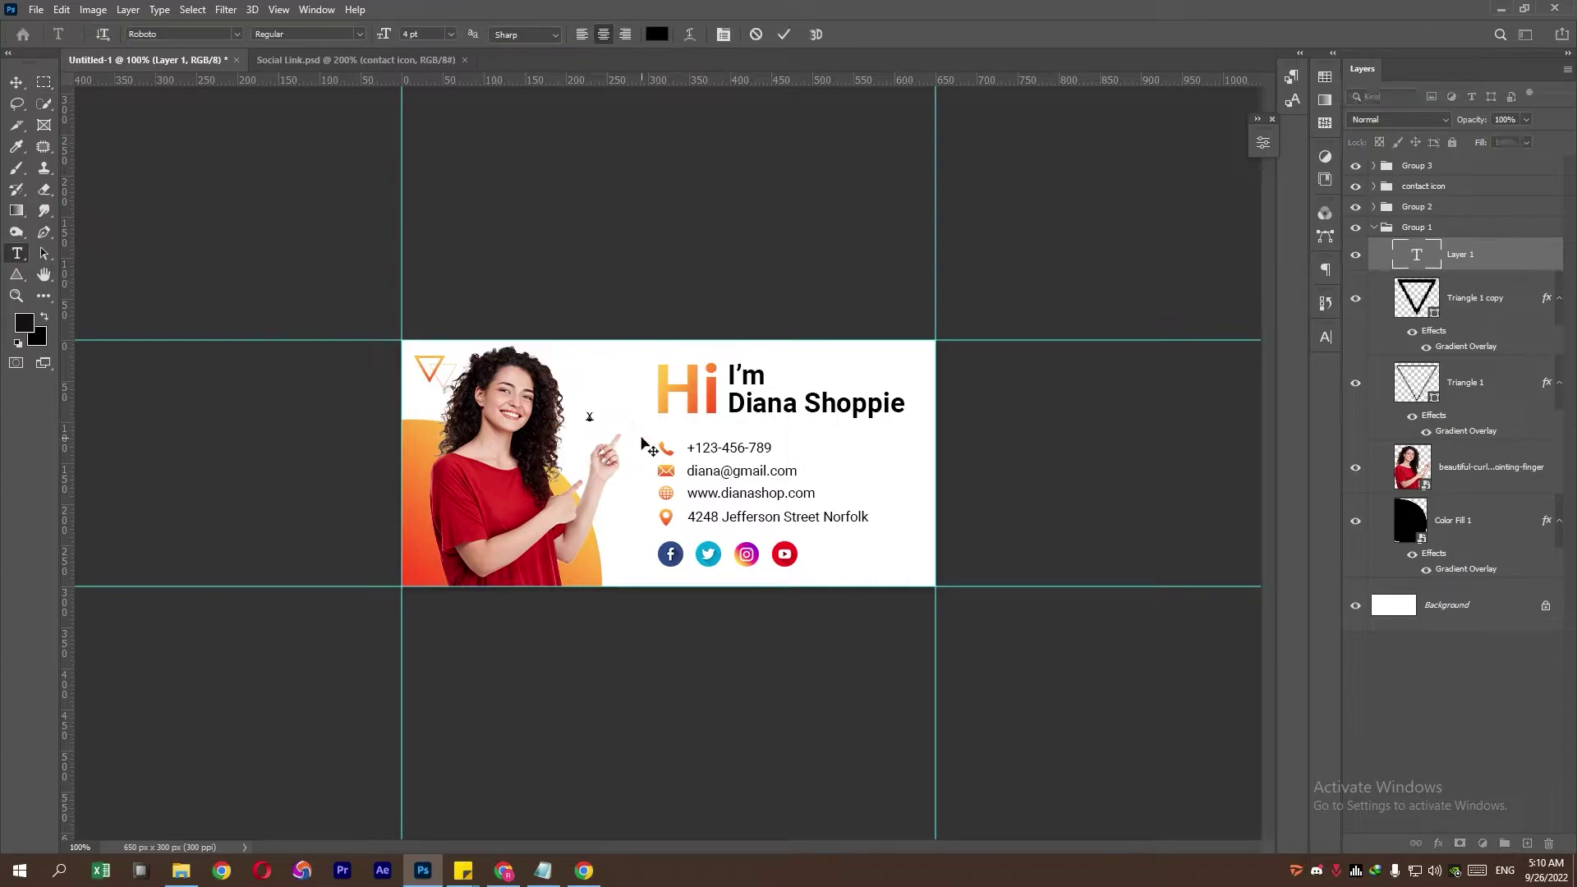
{"action": "key", "text": "ctrl+v"}
{"action": "left_click", "coordinate": [1324, 337]}
{"action": "left_click", "coordinate": [1272, 361]}
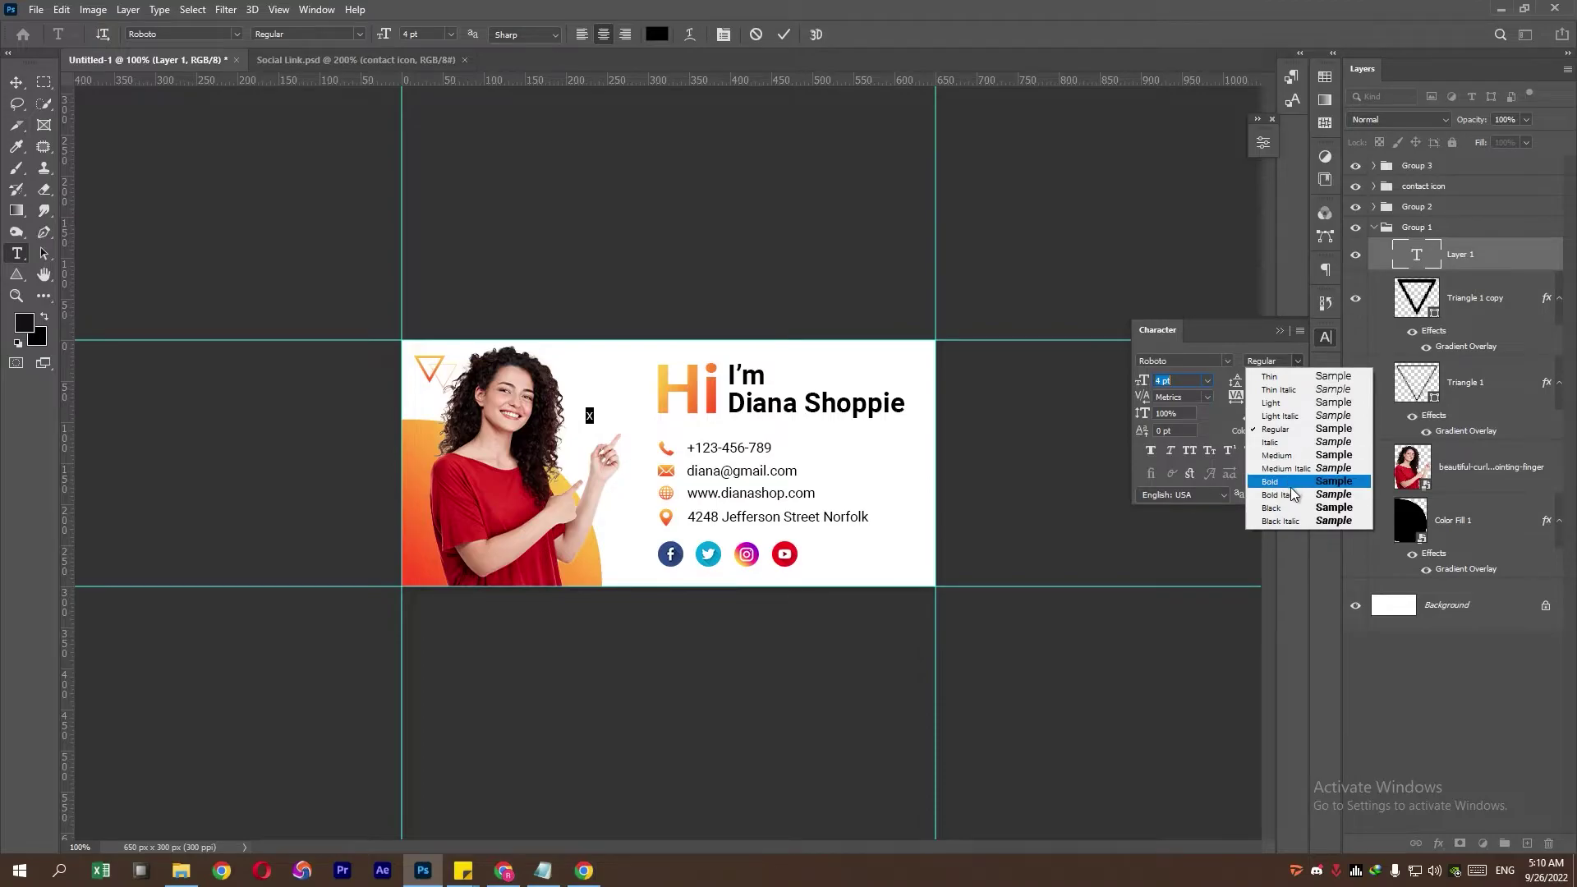
{"action": "left_click", "coordinate": [1291, 484]}
{"action": "left_click", "coordinate": [1297, 362]}
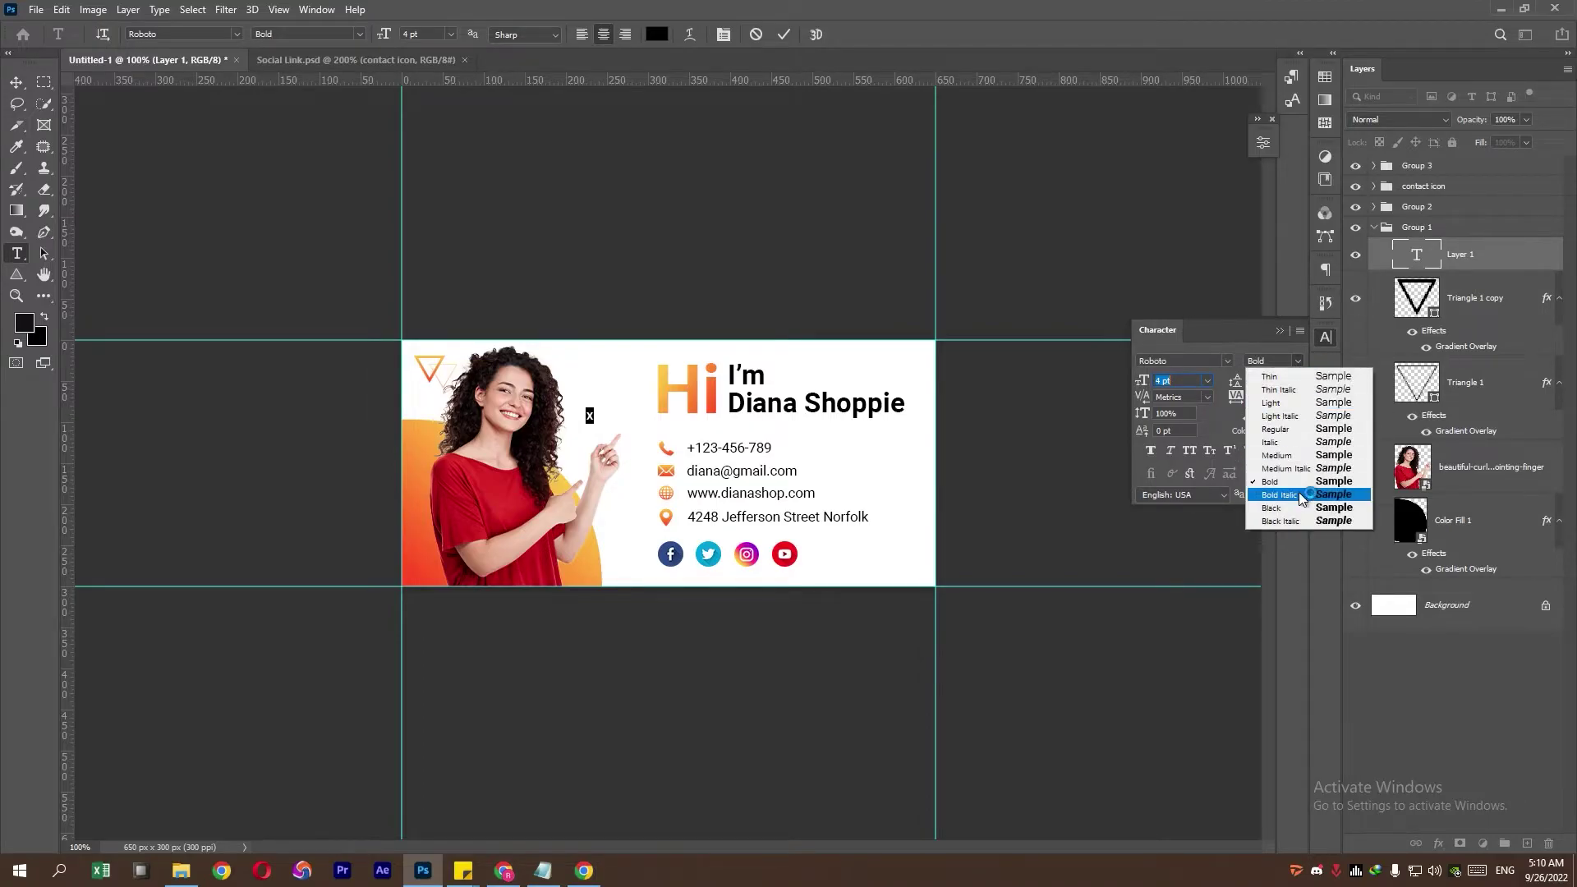
{"action": "left_click", "coordinate": [1297, 507]}
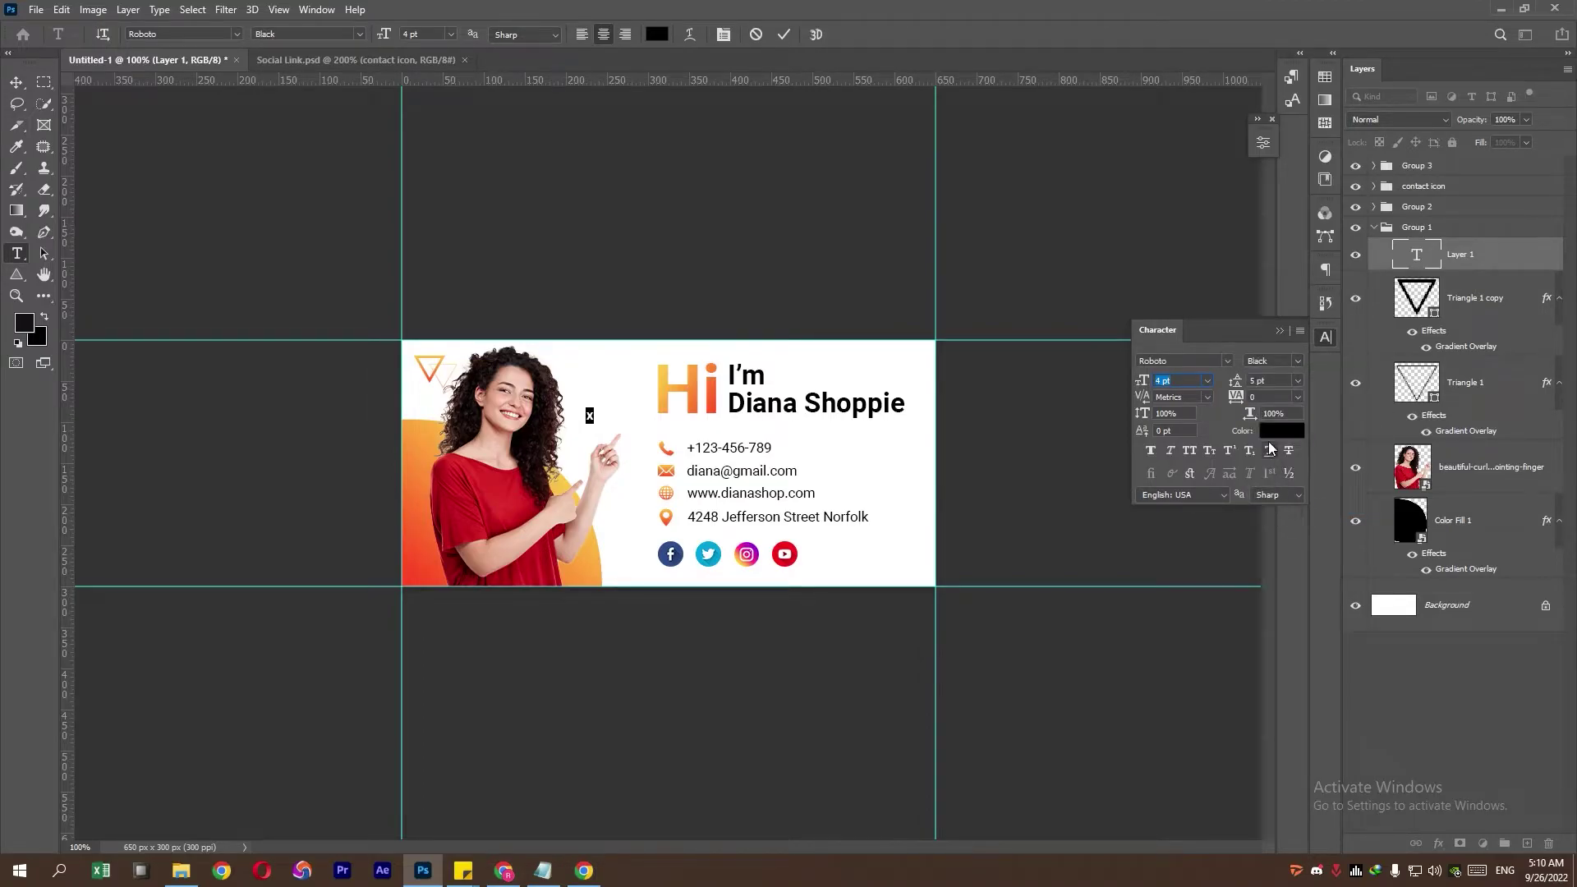
Step: Move the x beside the woman's pointing hand and scale it up
{"action": "left_click", "coordinate": [1285, 338]}
{"action": "left_click", "coordinate": [16, 82]}
{"action": "left_click_drag", "start_coordinate": [589, 416], "coordinate": [629, 414]}
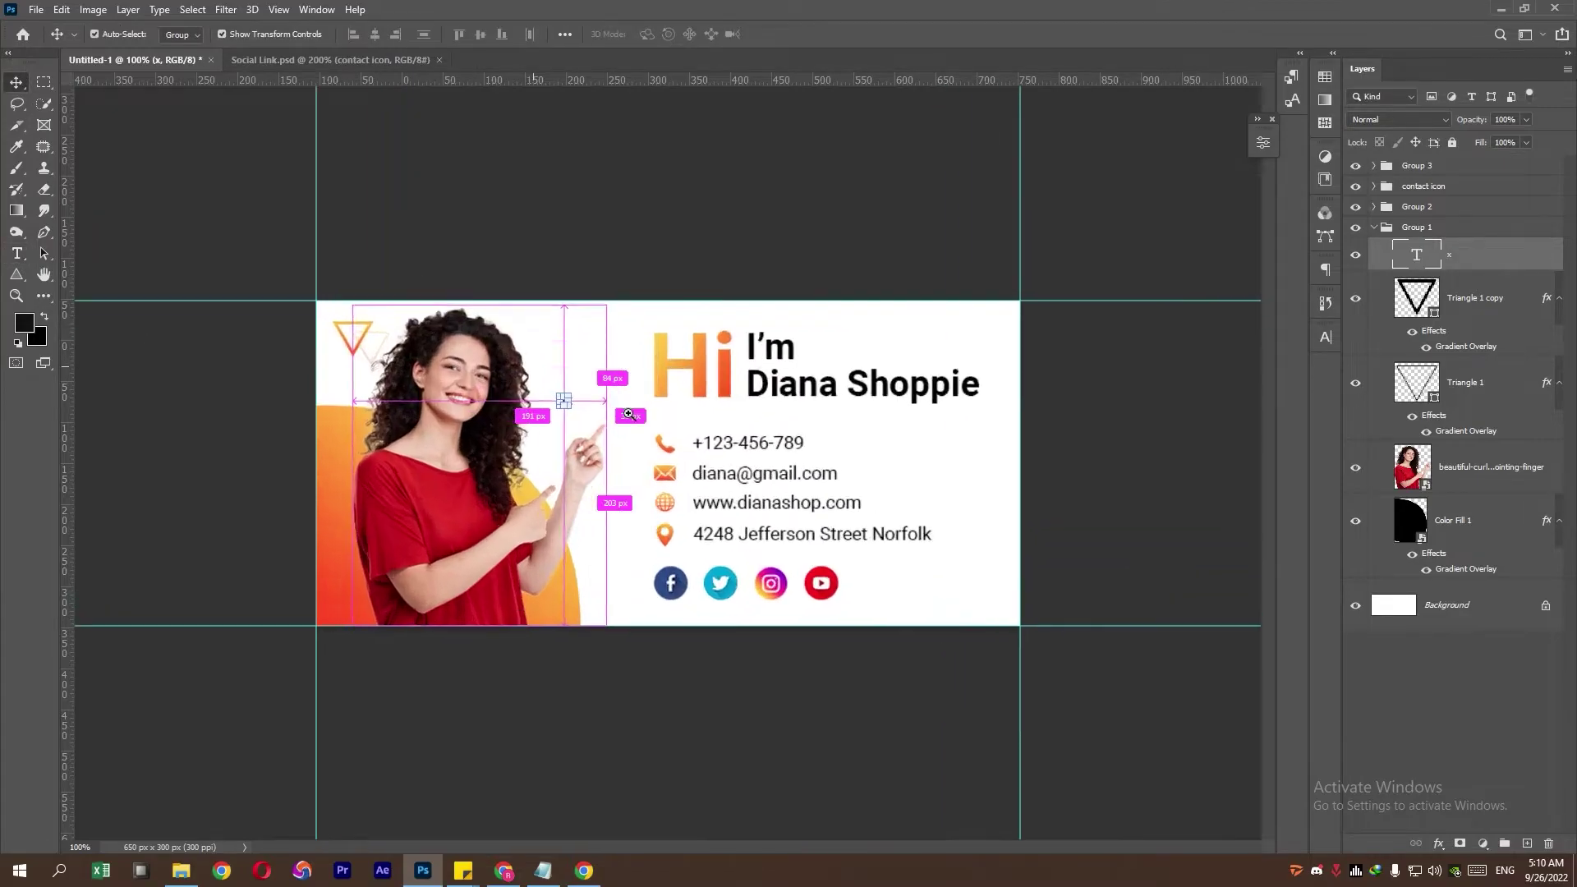
{"action": "key", "text": "ctrl+plus"}
{"action": "key", "text": "ctrl+plus"}
{"action": "key", "text": "ctrl+t"}
{"action": "mouse_move", "coordinate": [461, 351]}
{"action": "left_mouse_down"}
{"action": "mouse_move", "coordinate": [481, 351]}
{"action": "mouse_move", "coordinate": [464, 358]}
{"action": "left_mouse_up"}
{"action": "key", "text": "Return"}
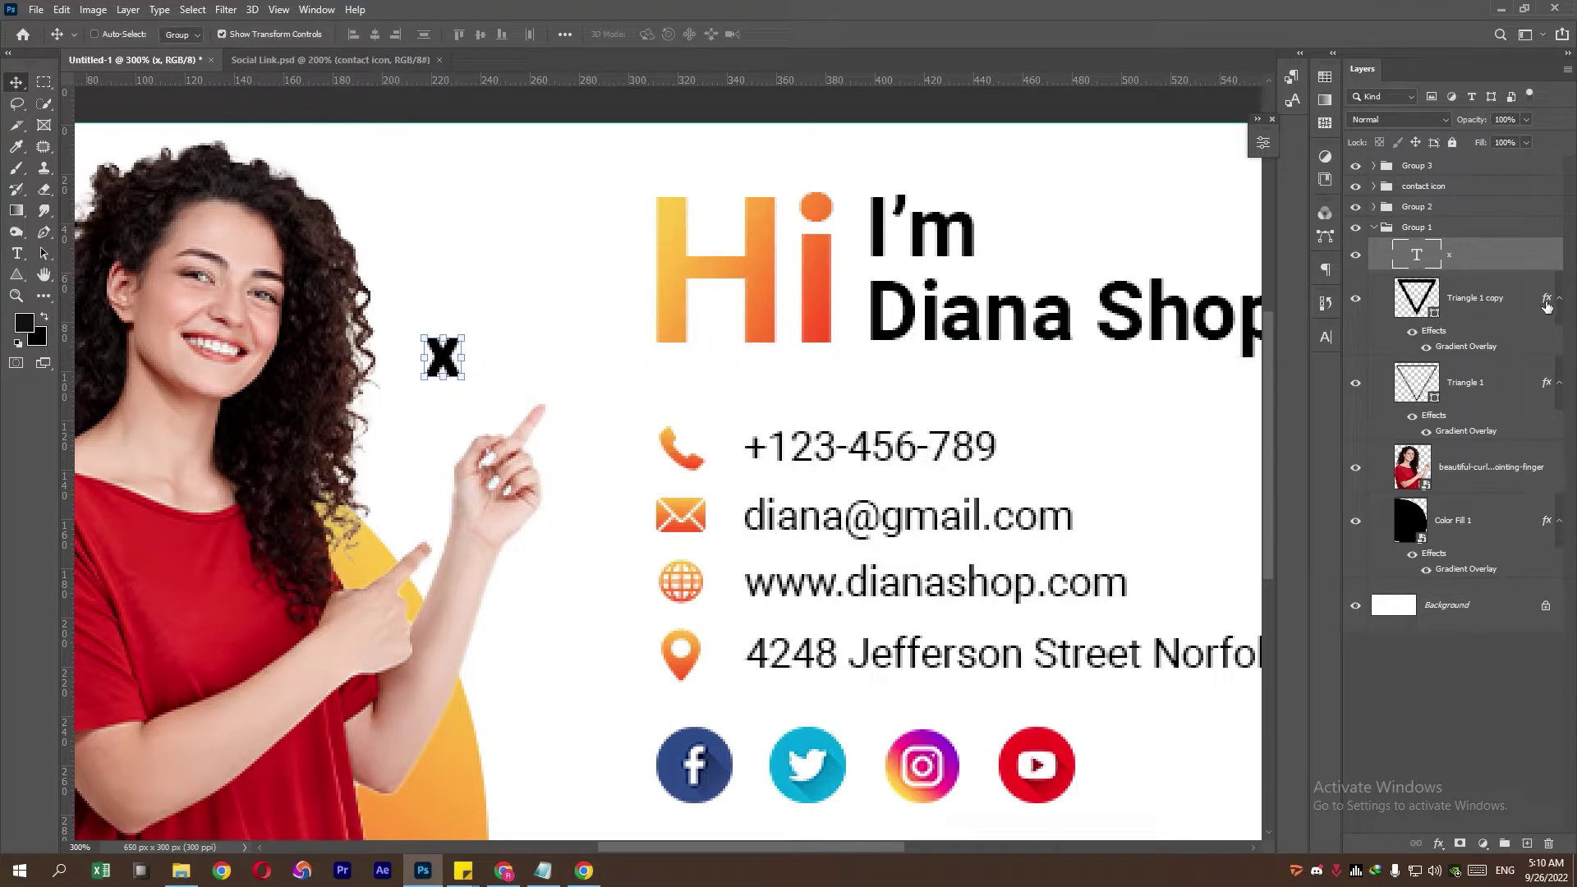
Step: Copy the triangle's gradient style, convert the x to a Smart Object, and paste the style onto it
{"action": "right_click", "coordinate": [1547, 304]}
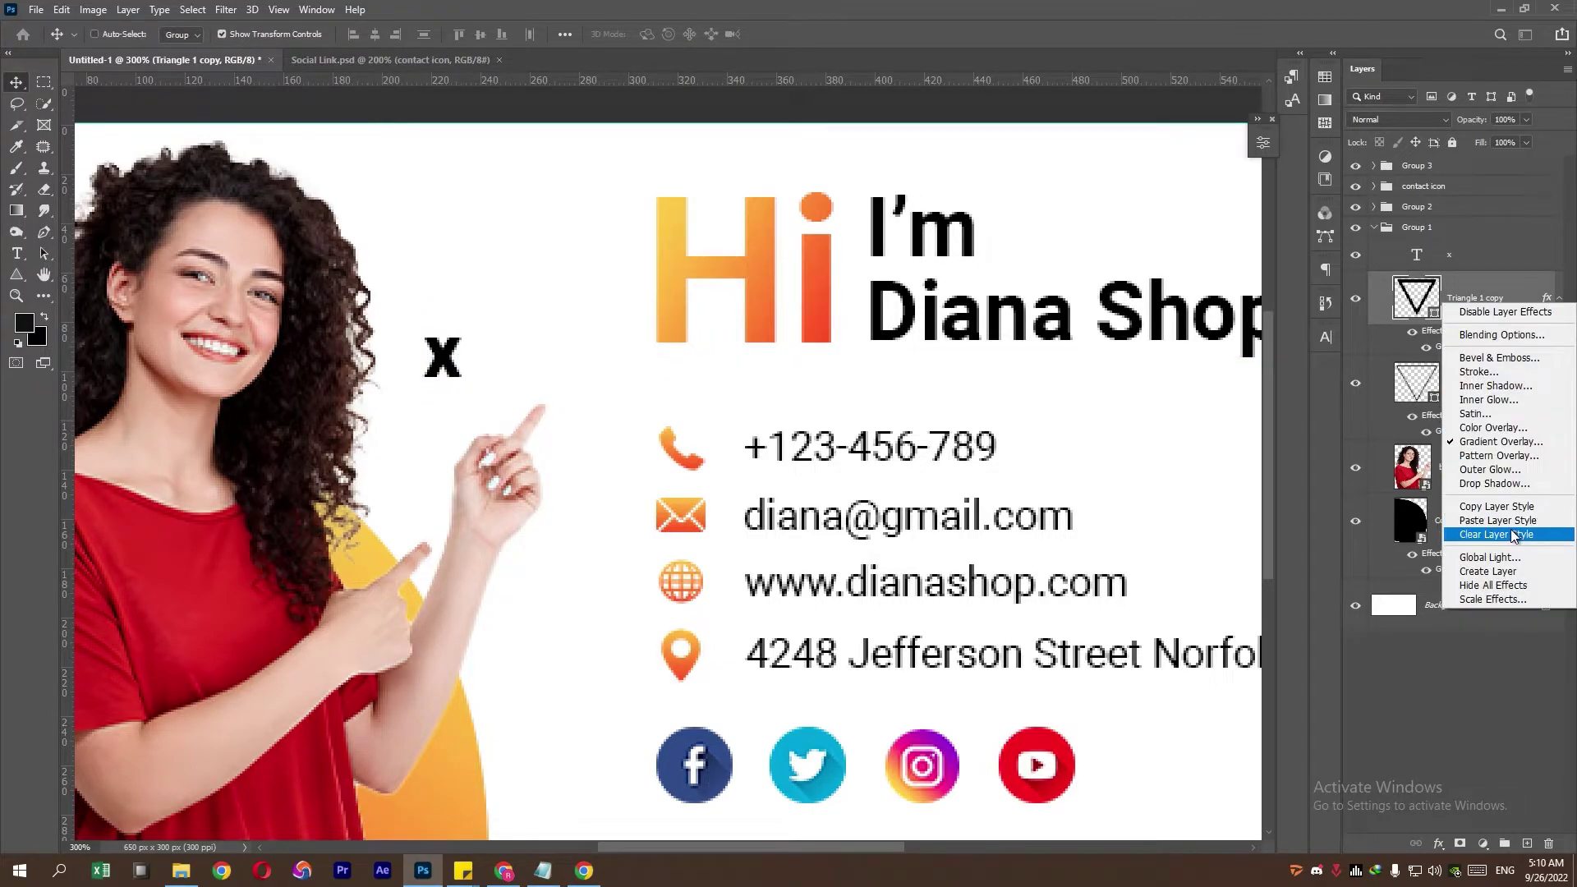
{"action": "left_click", "coordinate": [1496, 506]}
{"action": "right_click", "coordinate": [1486, 256]}
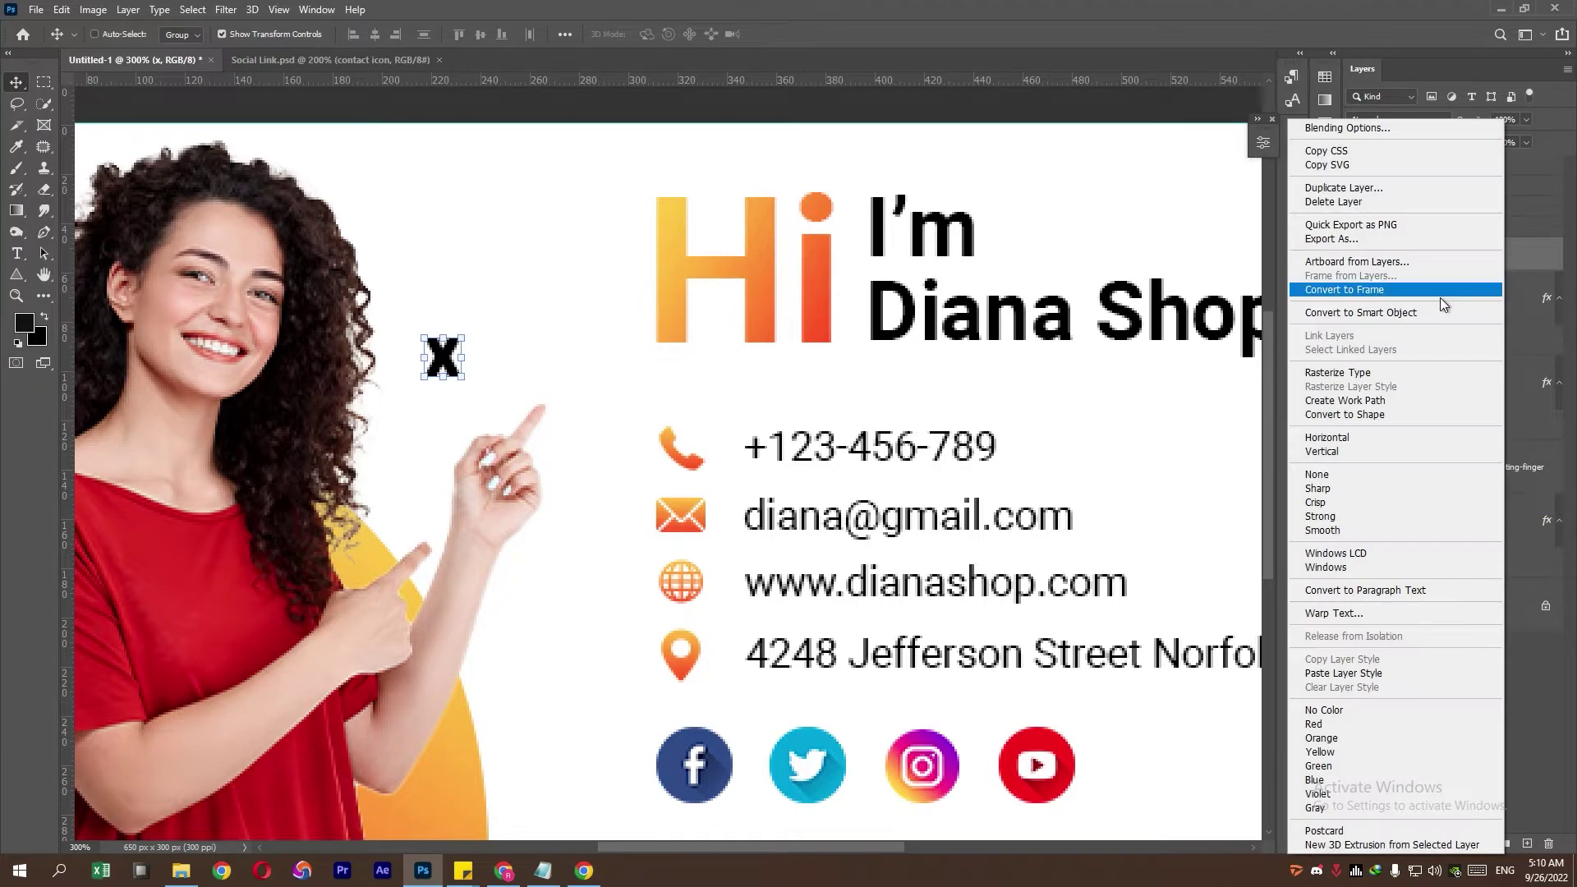
{"action": "left_click", "coordinate": [1402, 313]}
{"action": "right_click", "coordinate": [1470, 258]}
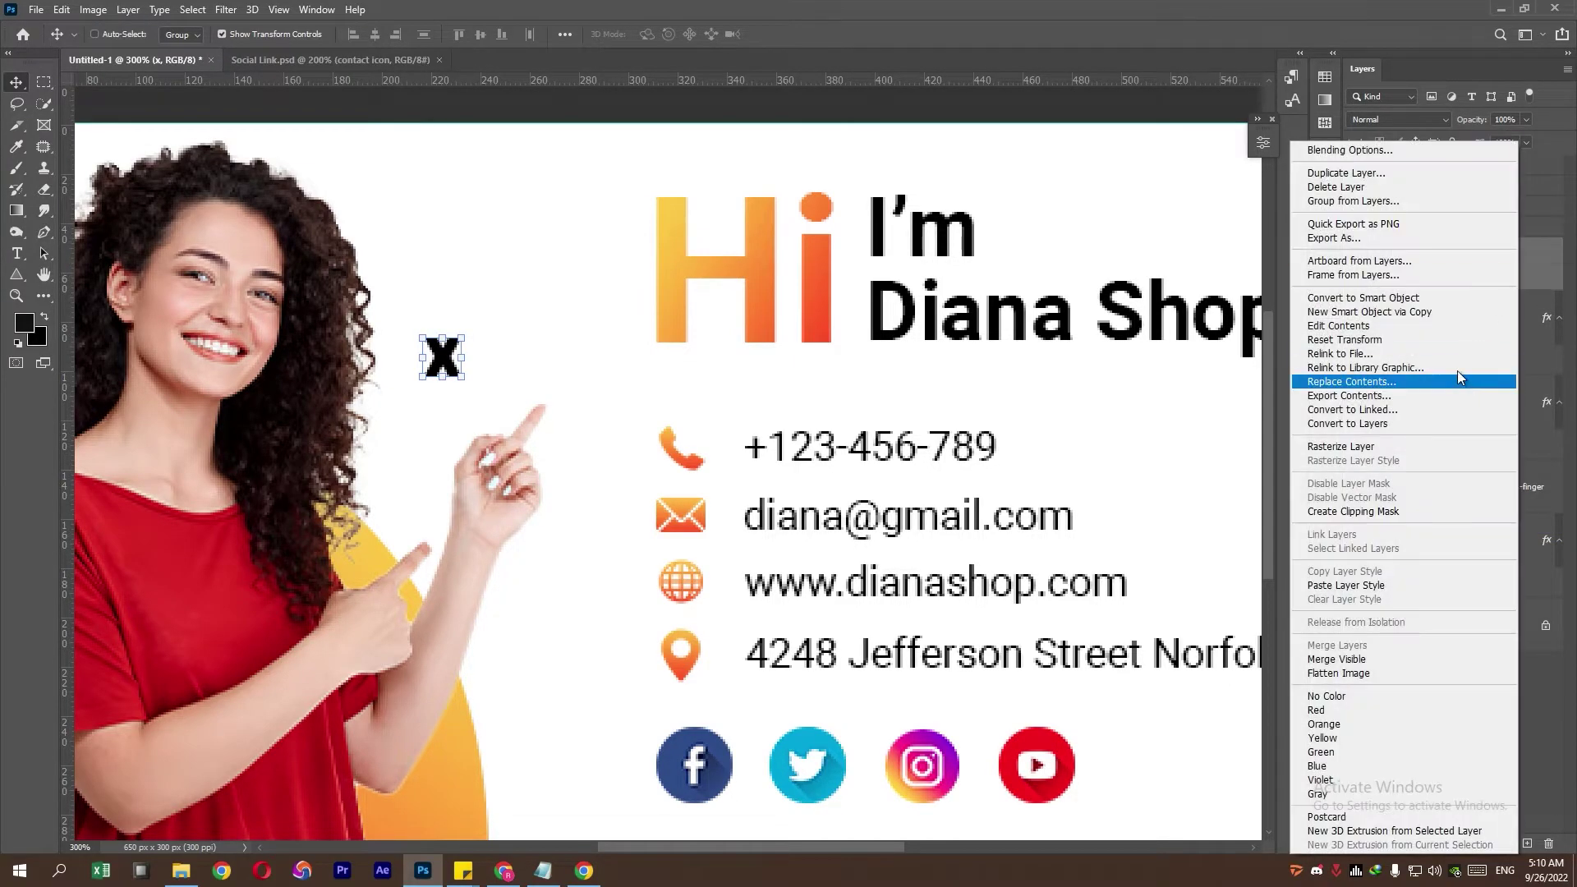
{"action": "left_click", "coordinate": [1402, 585]}
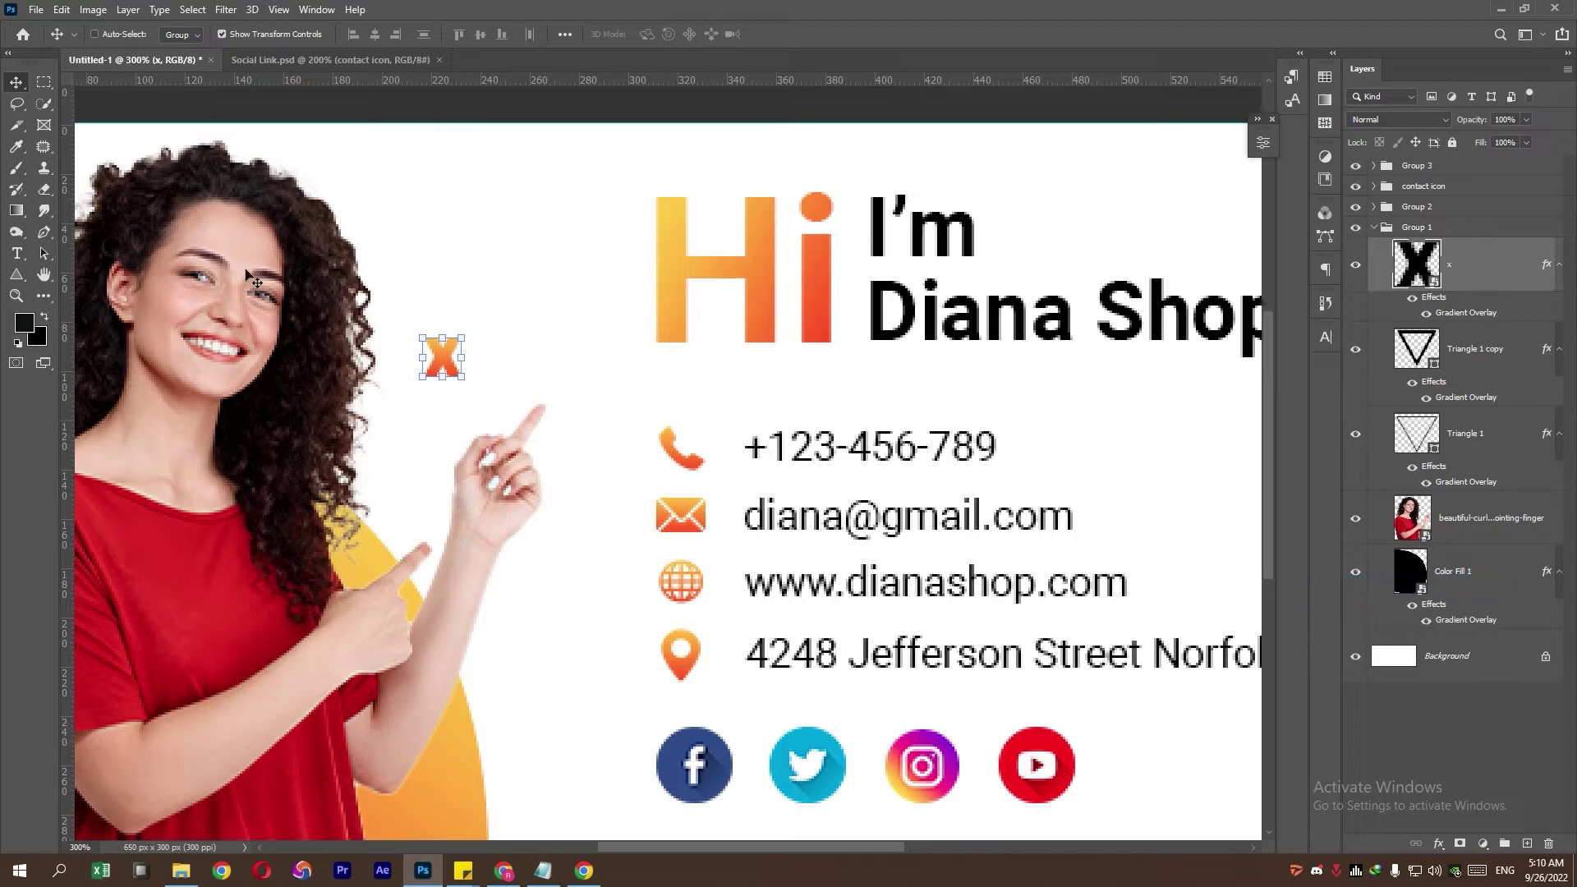
{"action": "key", "text": "m"}
{"action": "left_click", "coordinate": [534, 239], "text": "alt"}
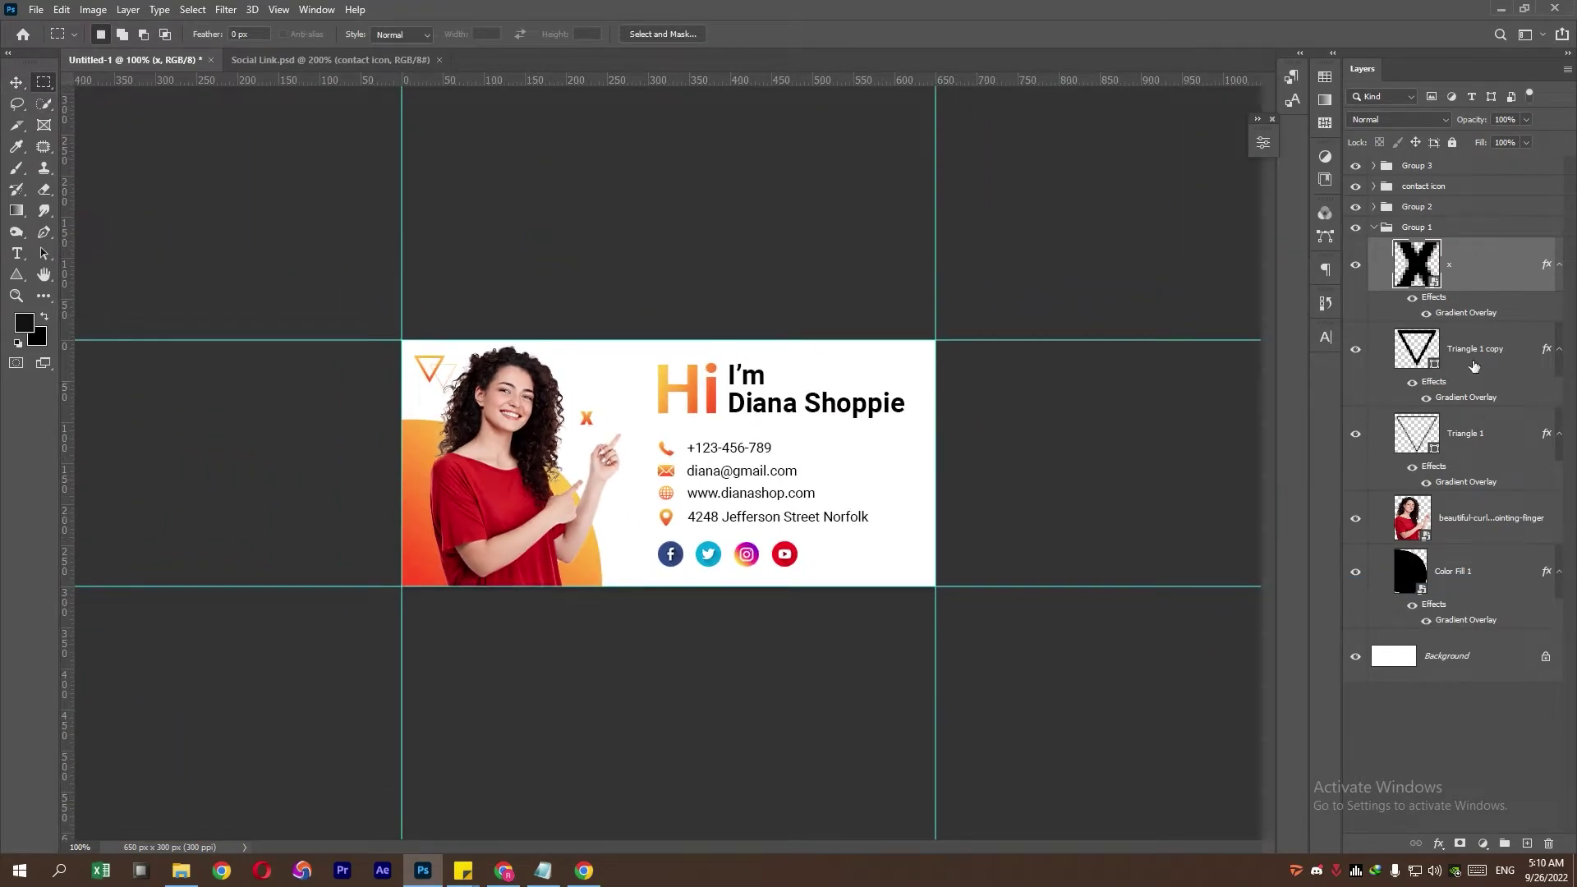
Step: Group the two triangles into Group 4 and shrink the pair slightly
{"action": "left_click", "coordinate": [1474, 366]}
{"action": "left_click", "coordinate": [1470, 434], "text": "shift"}
{"action": "key", "text": "ctrl+g"}
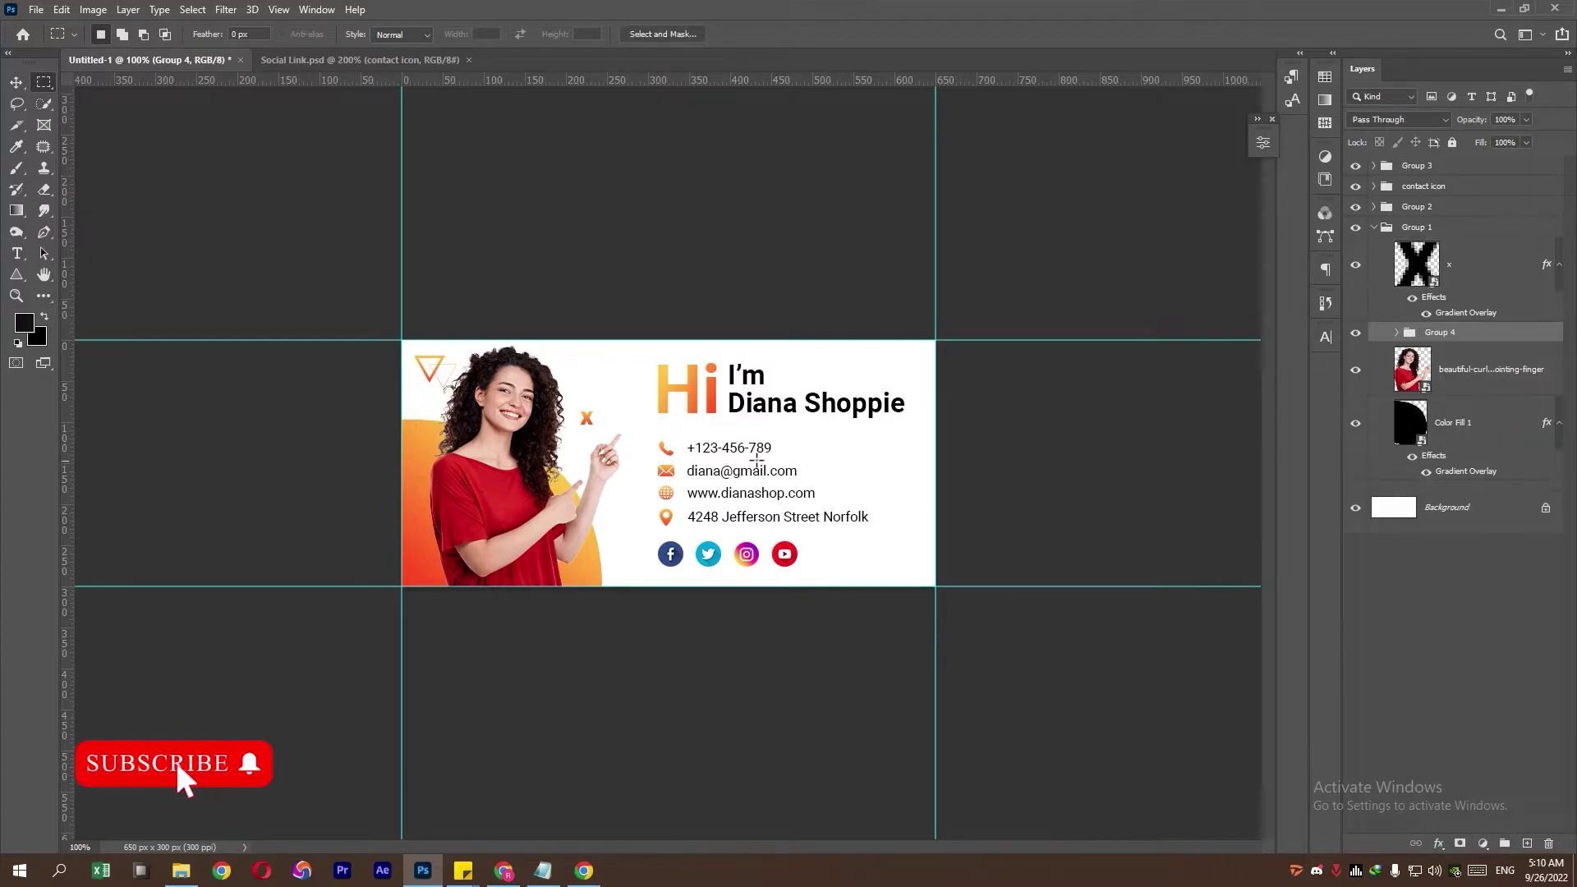
{"action": "key", "text": "v"}
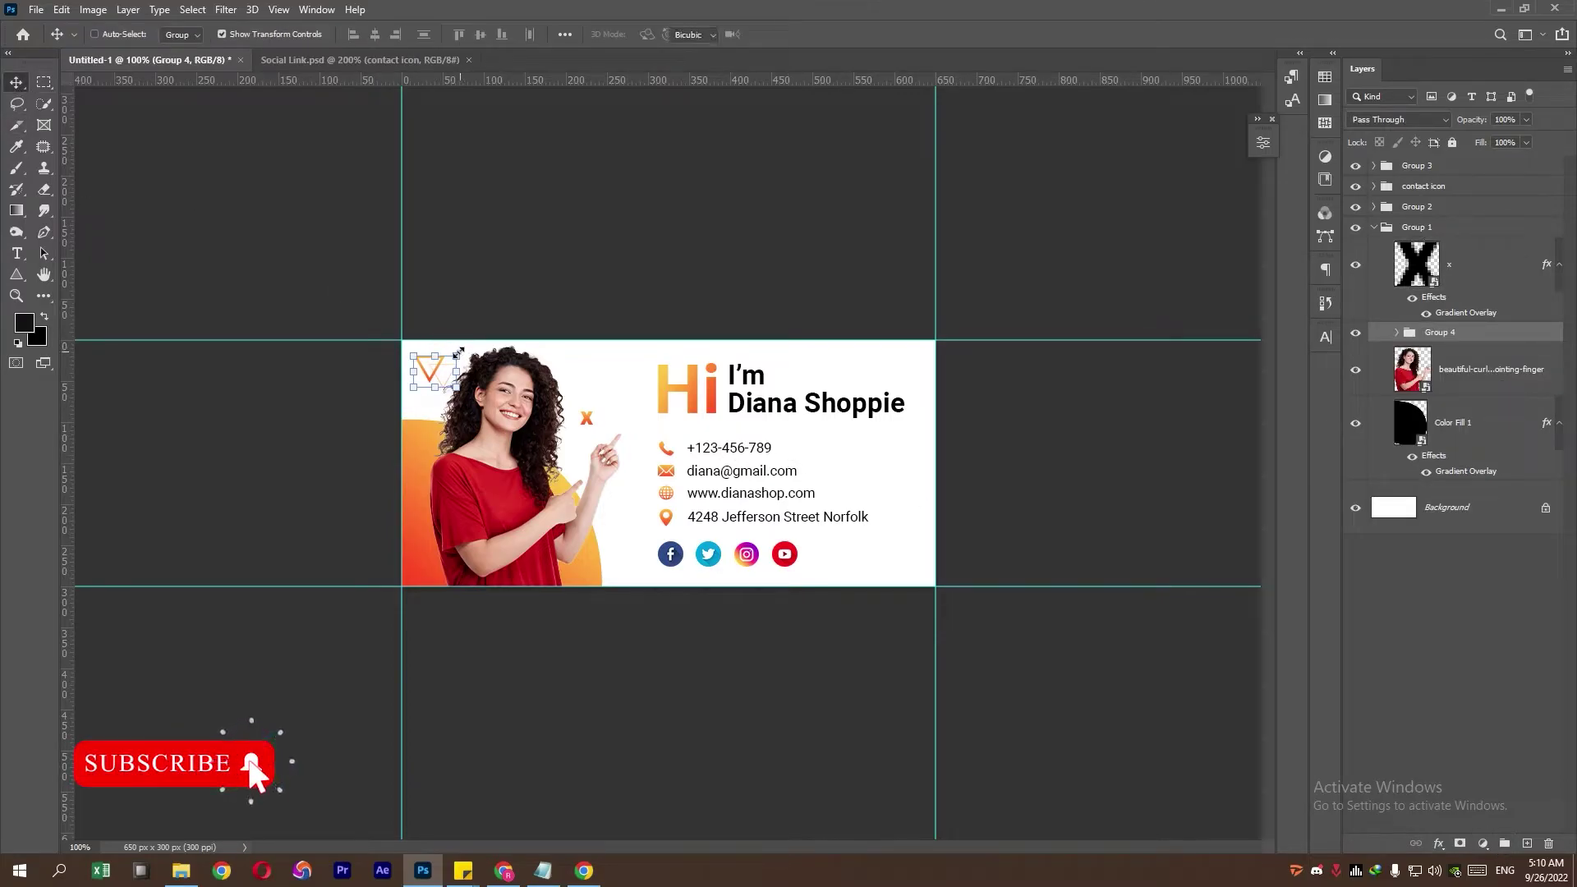
{"action": "left_click_drag", "start_coordinate": [458, 353], "coordinate": [446, 364]}
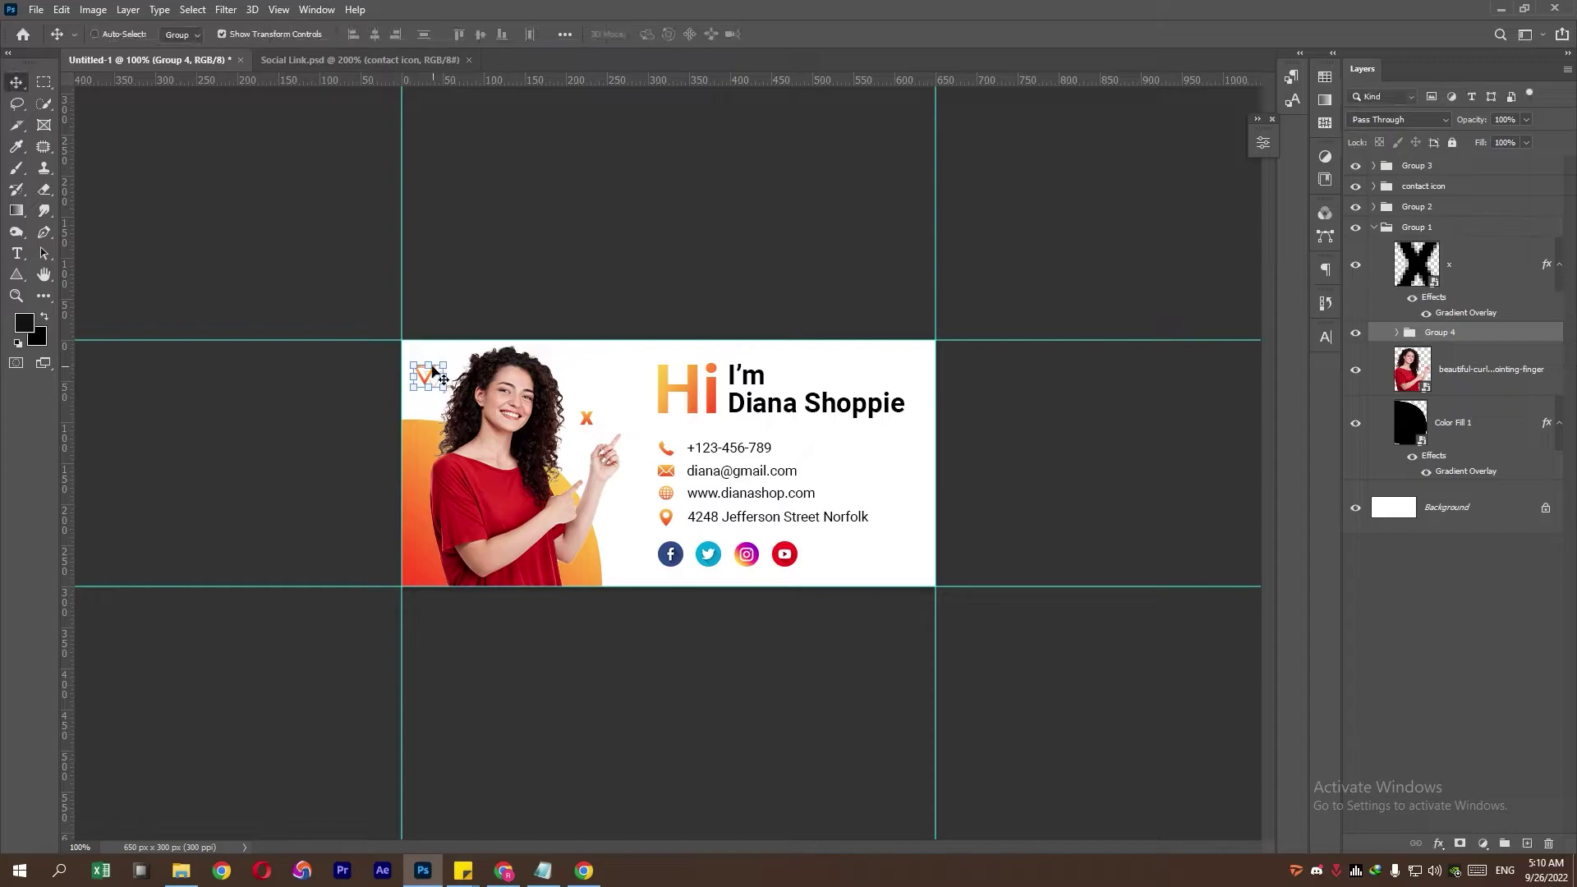
Step: Move the triangle decoration group up slightly, then view the banner at 100%
{"action": "left_click", "coordinate": [430, 378], "text": "ctrl"}
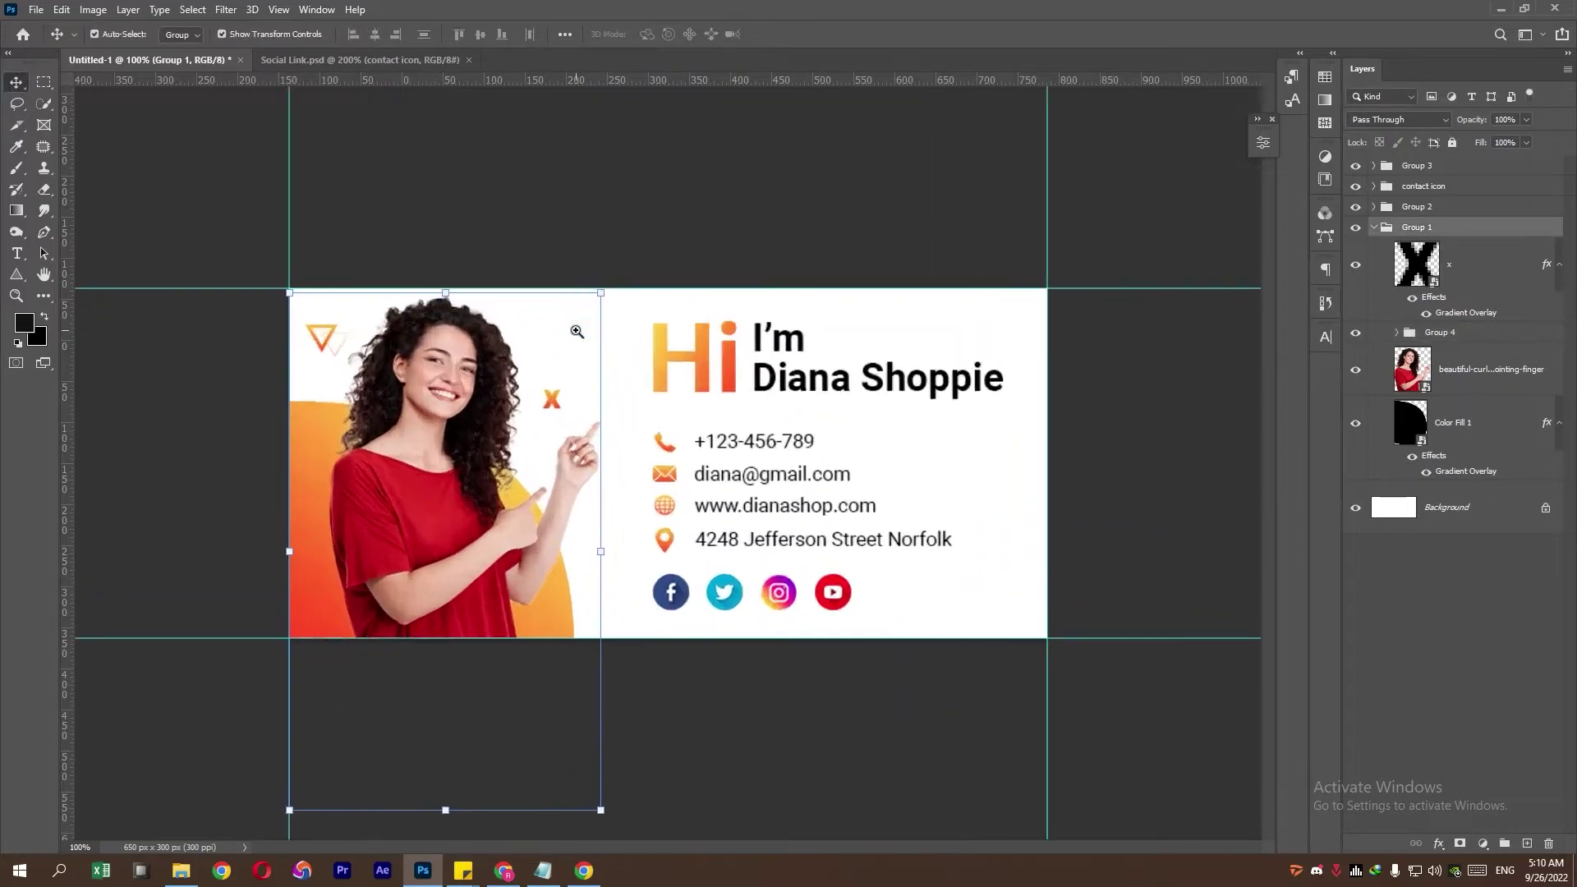
{"action": "key", "text": "ctrl+plus"}
{"action": "left_click", "coordinate": [1449, 339]}
{"action": "left_click_drag", "start_coordinate": [201, 287], "coordinate": [203, 269]}
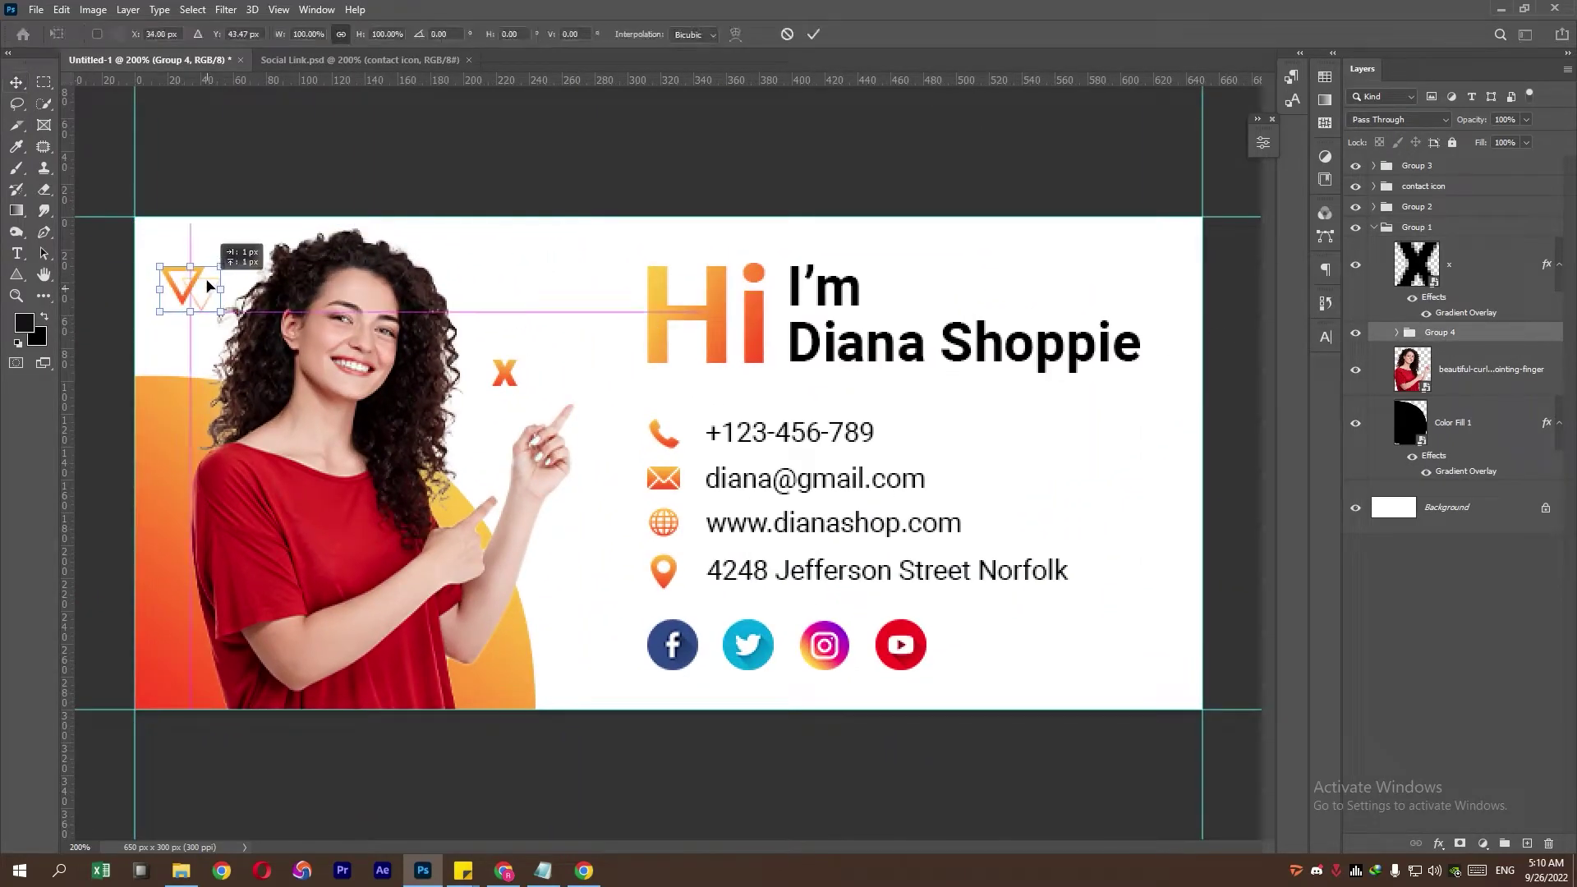
{"action": "key", "text": "m"}
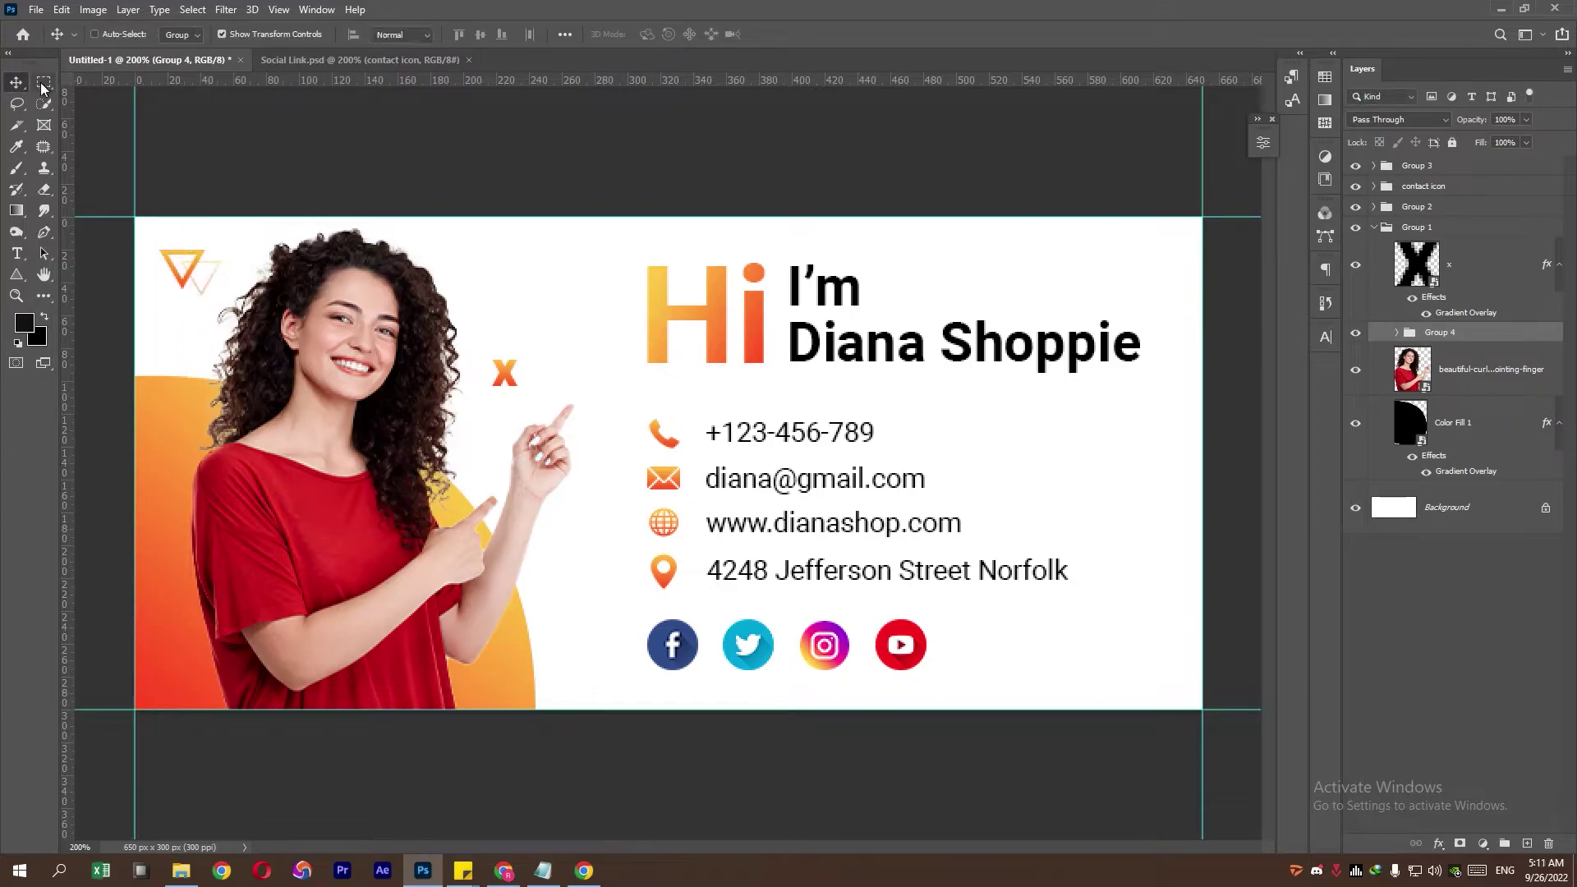
{"action": "key", "text": "ctrl+minus"}
{"action": "key", "text": "ctrl+minus"}
{"action": "key", "text": "ctrl+minus"}
{"action": "key", "text": "ctrl+plus"}
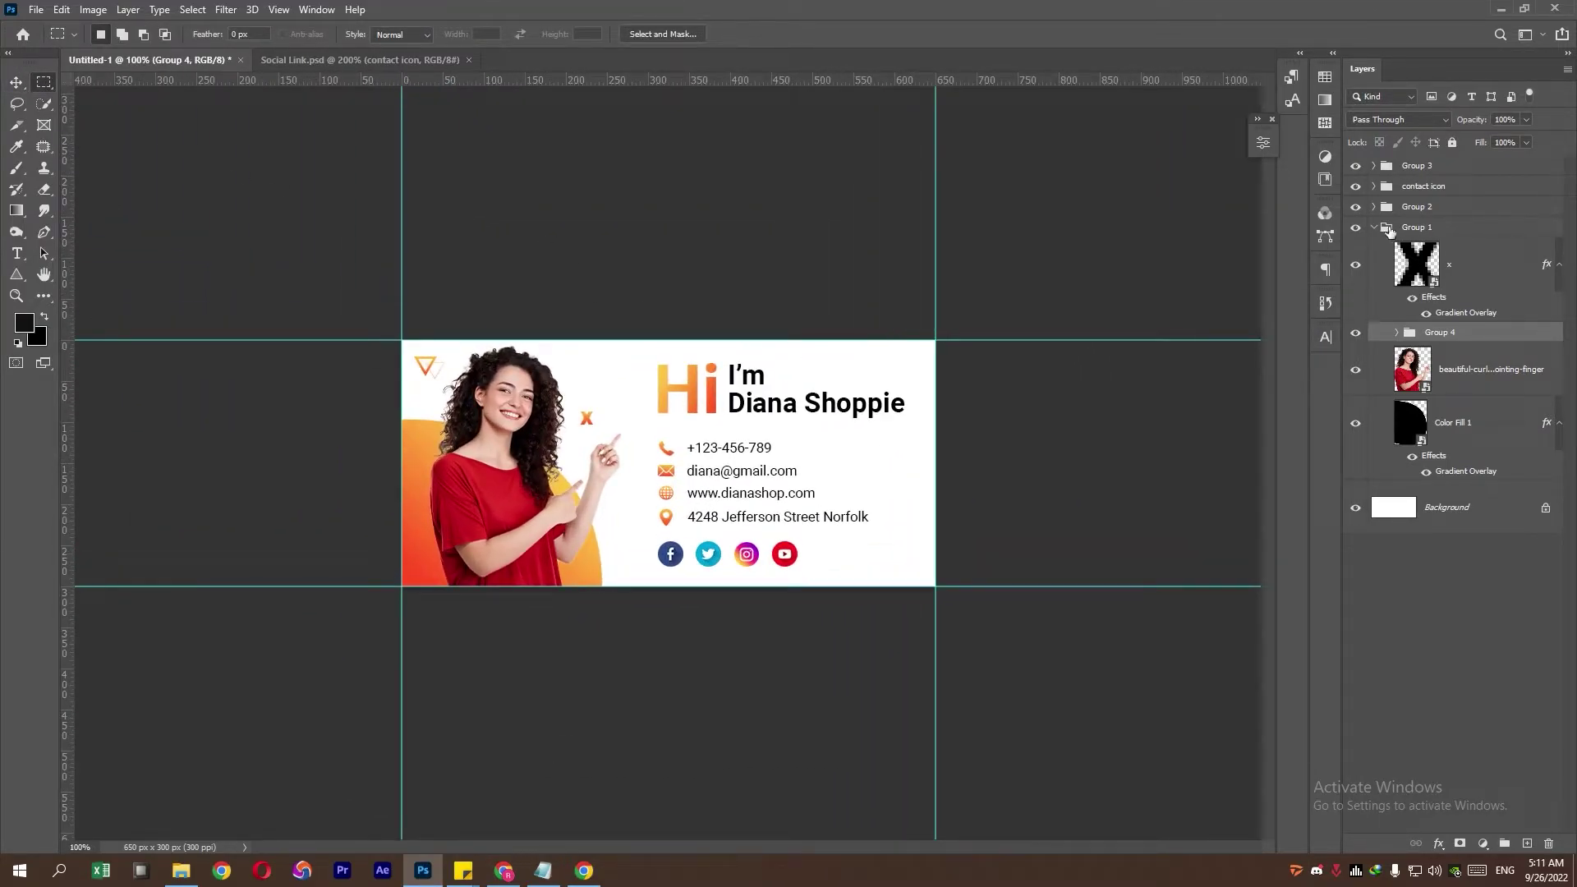
Step: Stamp all visible layers into a merged Layer 1 at the top of the layer stack
{"action": "left_click", "coordinate": [1373, 227]}
{"action": "left_click", "coordinate": [1446, 165]}
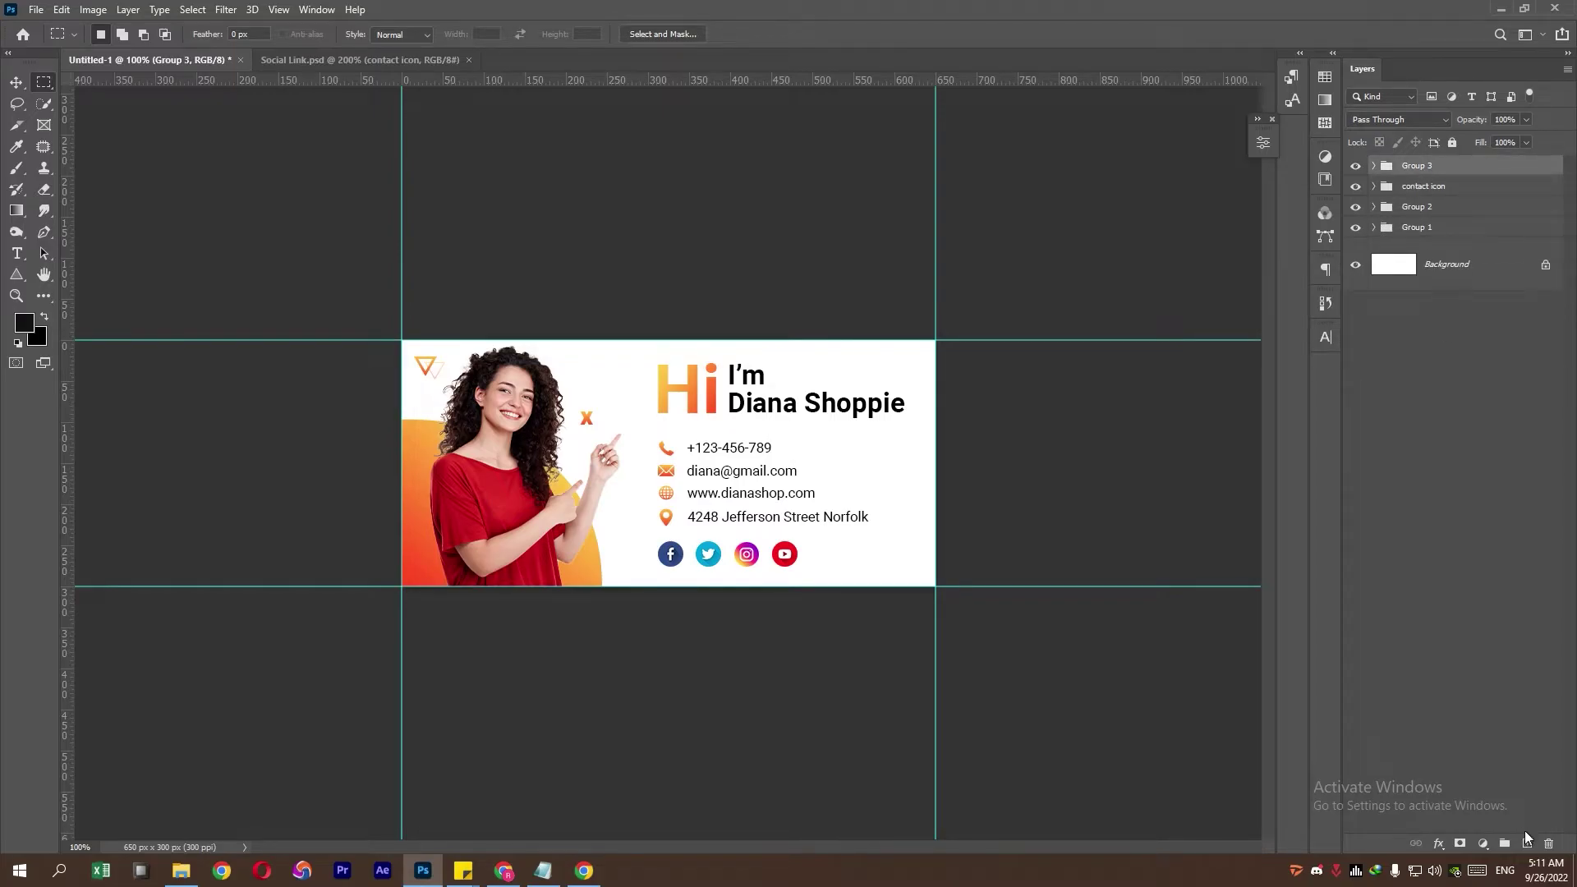
{"action": "key", "text": "ctrl+shift+alt+e"}
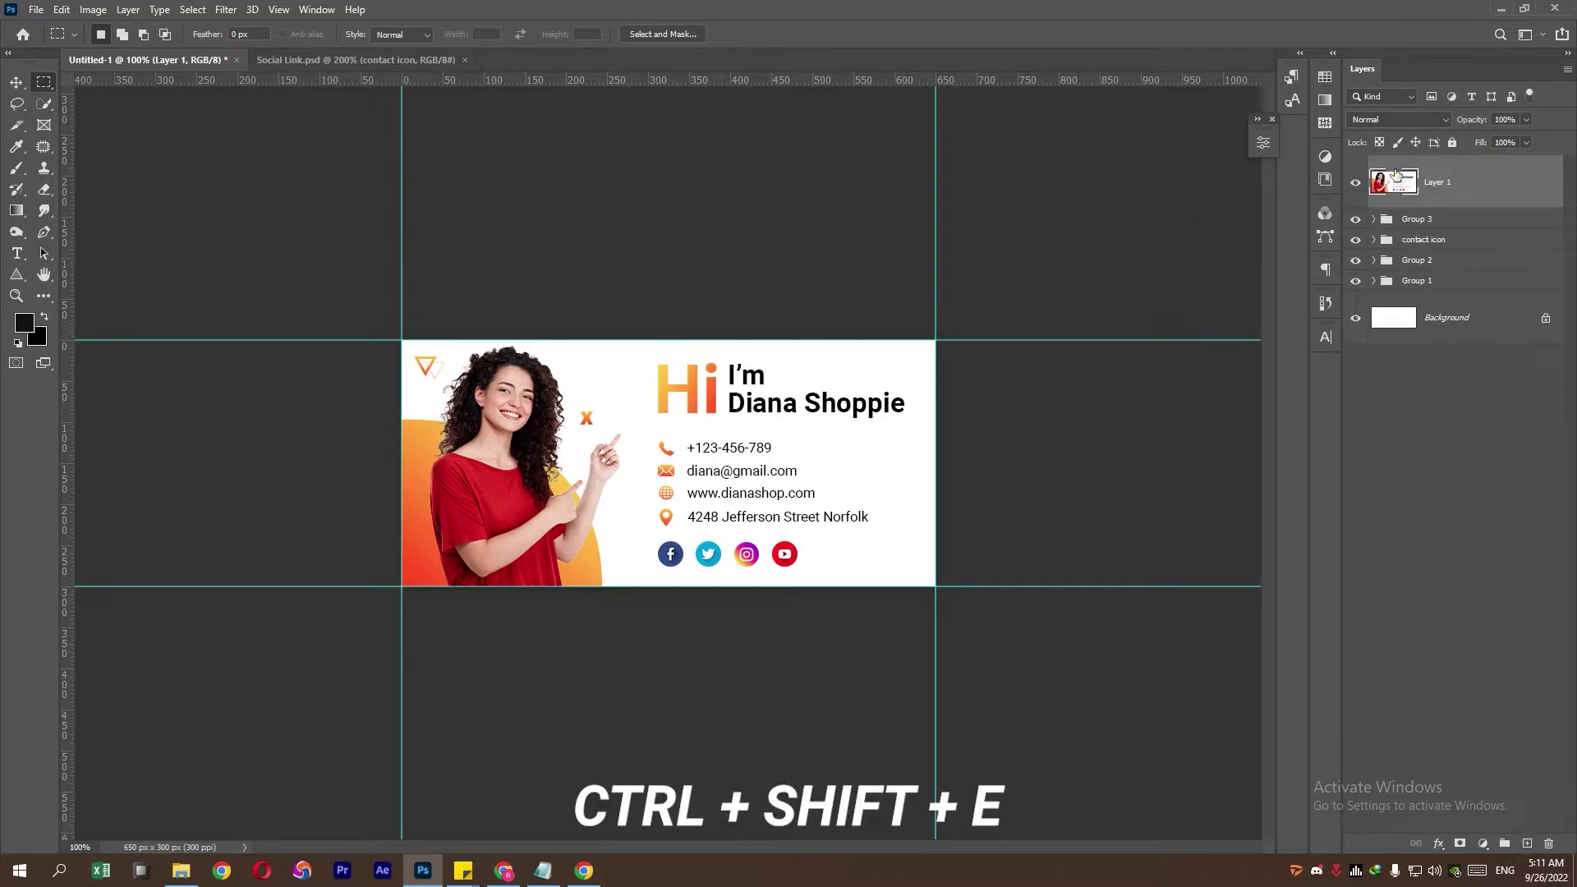
{"action": "right_click", "coordinate": [1396, 173]}
{"action": "left_click", "coordinate": [1368, 391]}
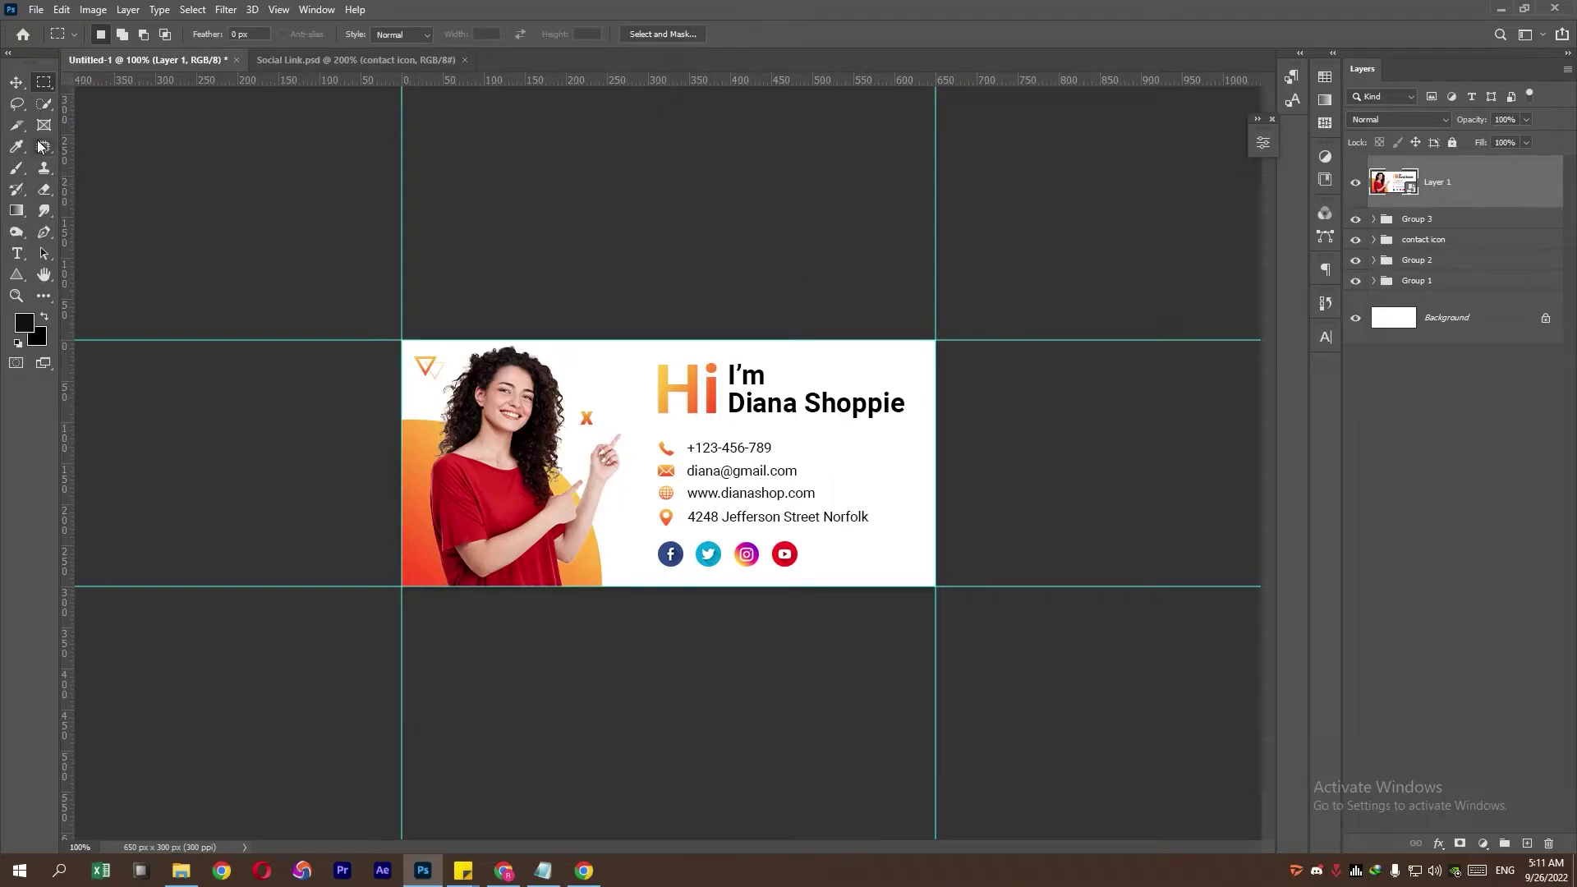
{"action": "left_click", "coordinate": [16, 125]}
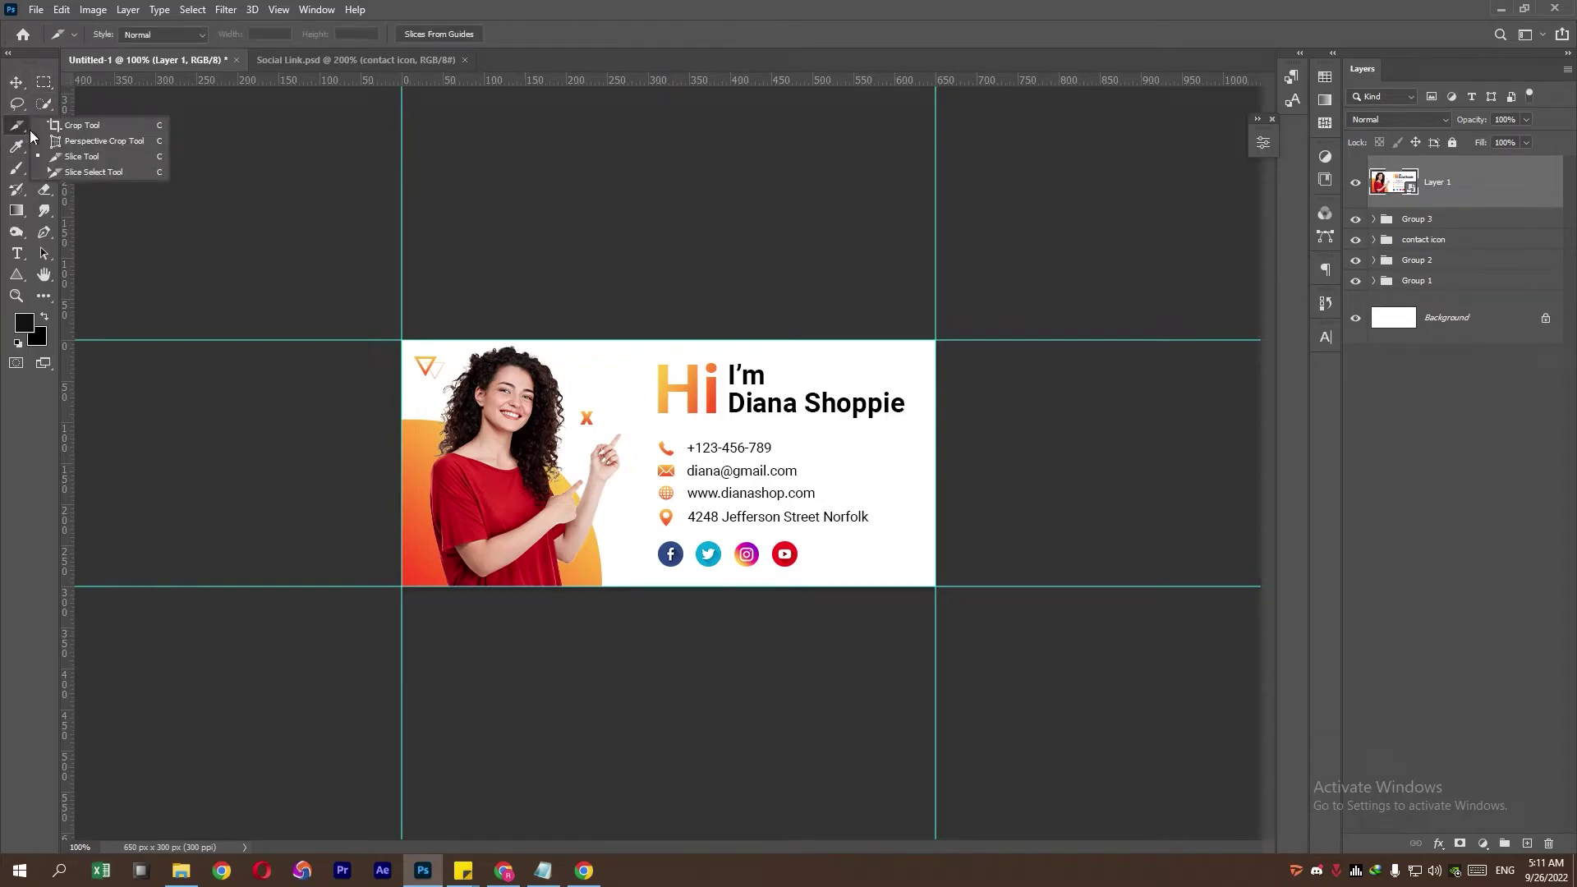
Step: Draw slices over the photo, the Hi heading and the phone number row
{"action": "left_click", "coordinate": [86, 163]}
{"action": "left_click_drag", "start_coordinate": [421, 340], "coordinate": [636, 553]}
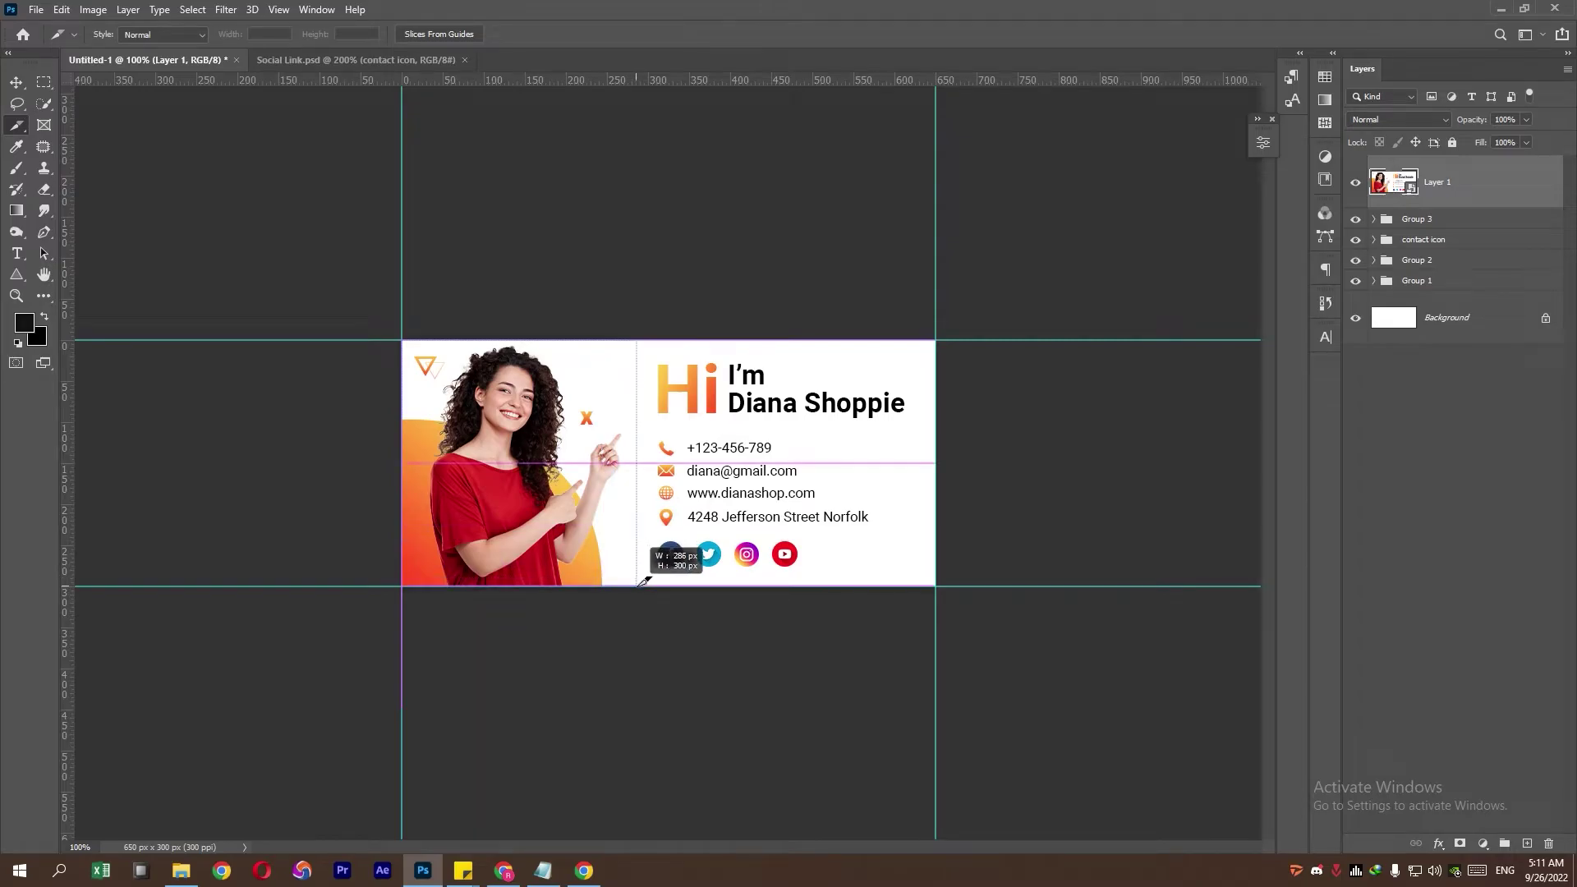
{"action": "key", "text": "ctrl+plus"}
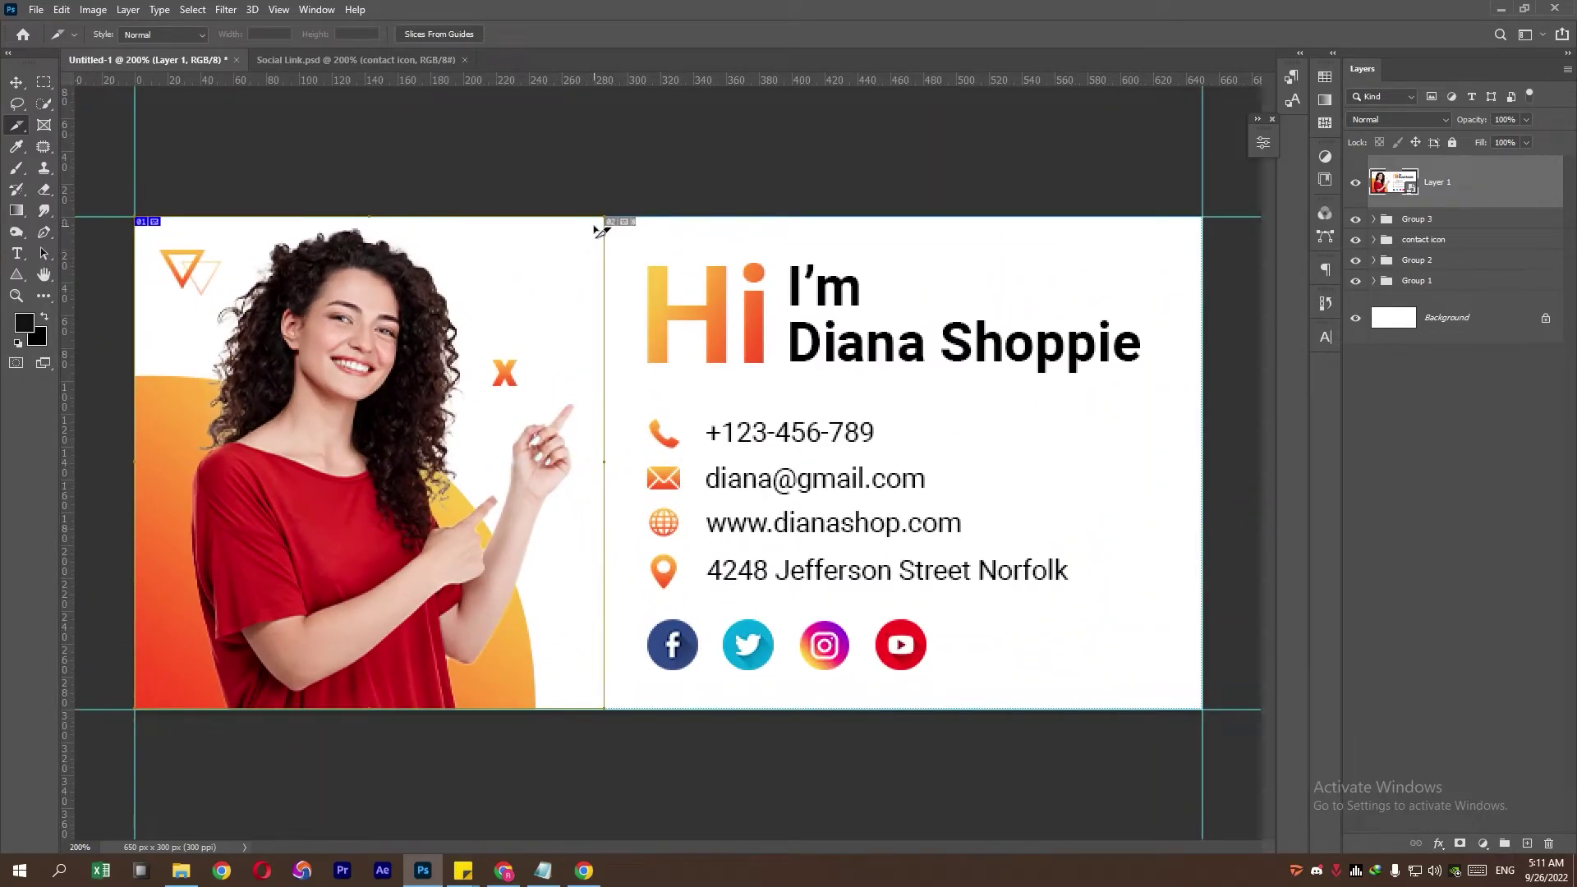
{"action": "left_click_drag", "start_coordinate": [618, 215], "coordinate": [1201, 397]}
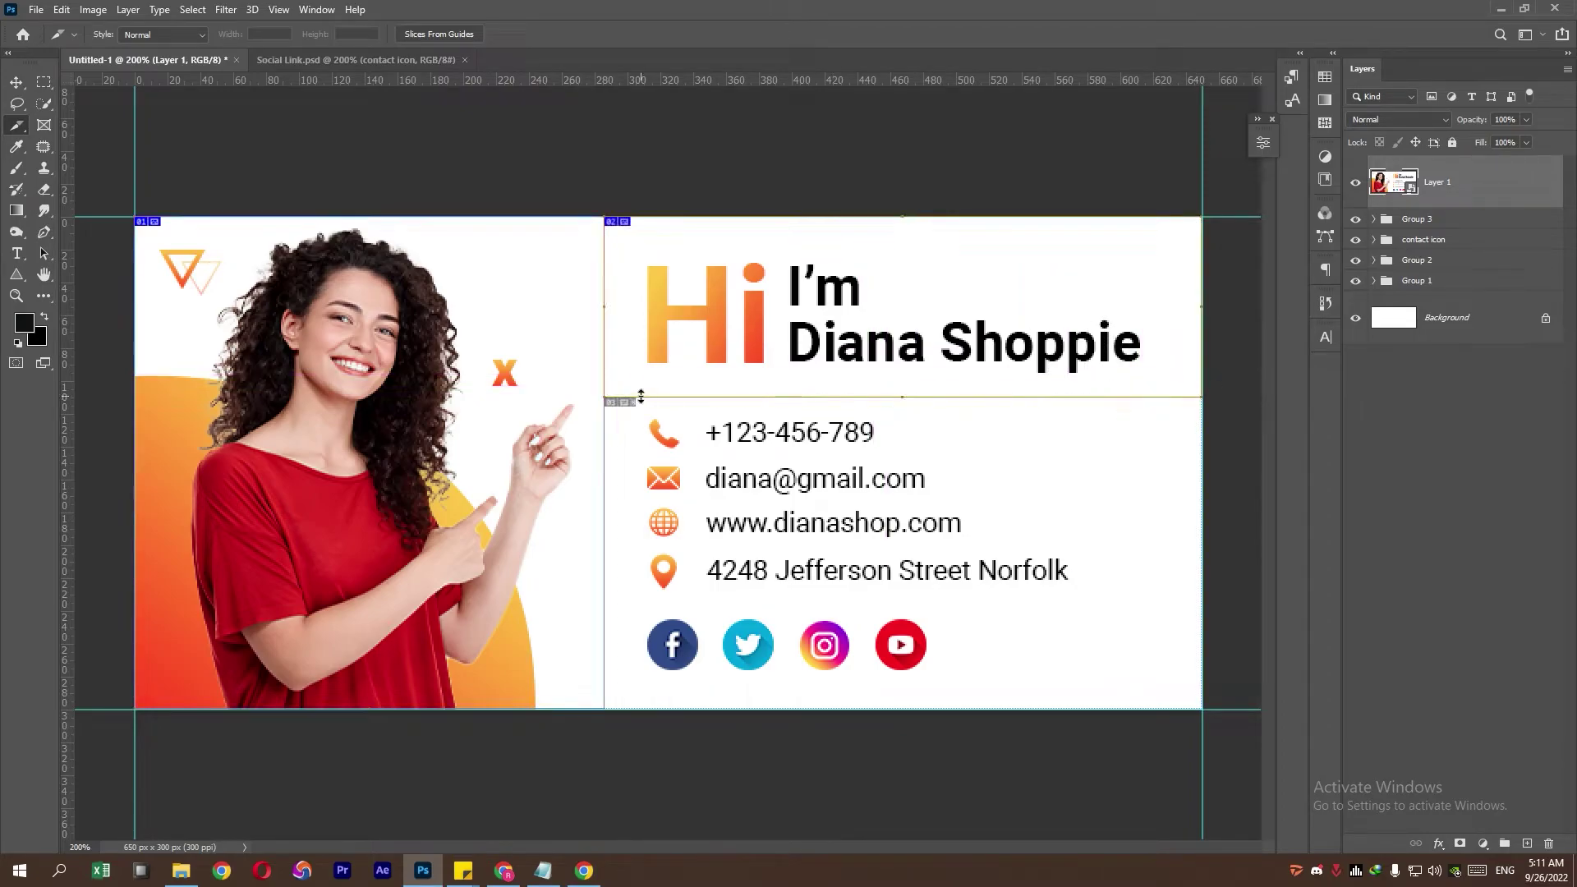
{"action": "left_click_drag", "start_coordinate": [619, 398], "coordinate": [1204, 455]}
Step: Slice the email, website and address rows plus the Facebook and Instagram icons
{"action": "left_click_drag", "start_coordinate": [611, 457], "coordinate": [907, 498]}
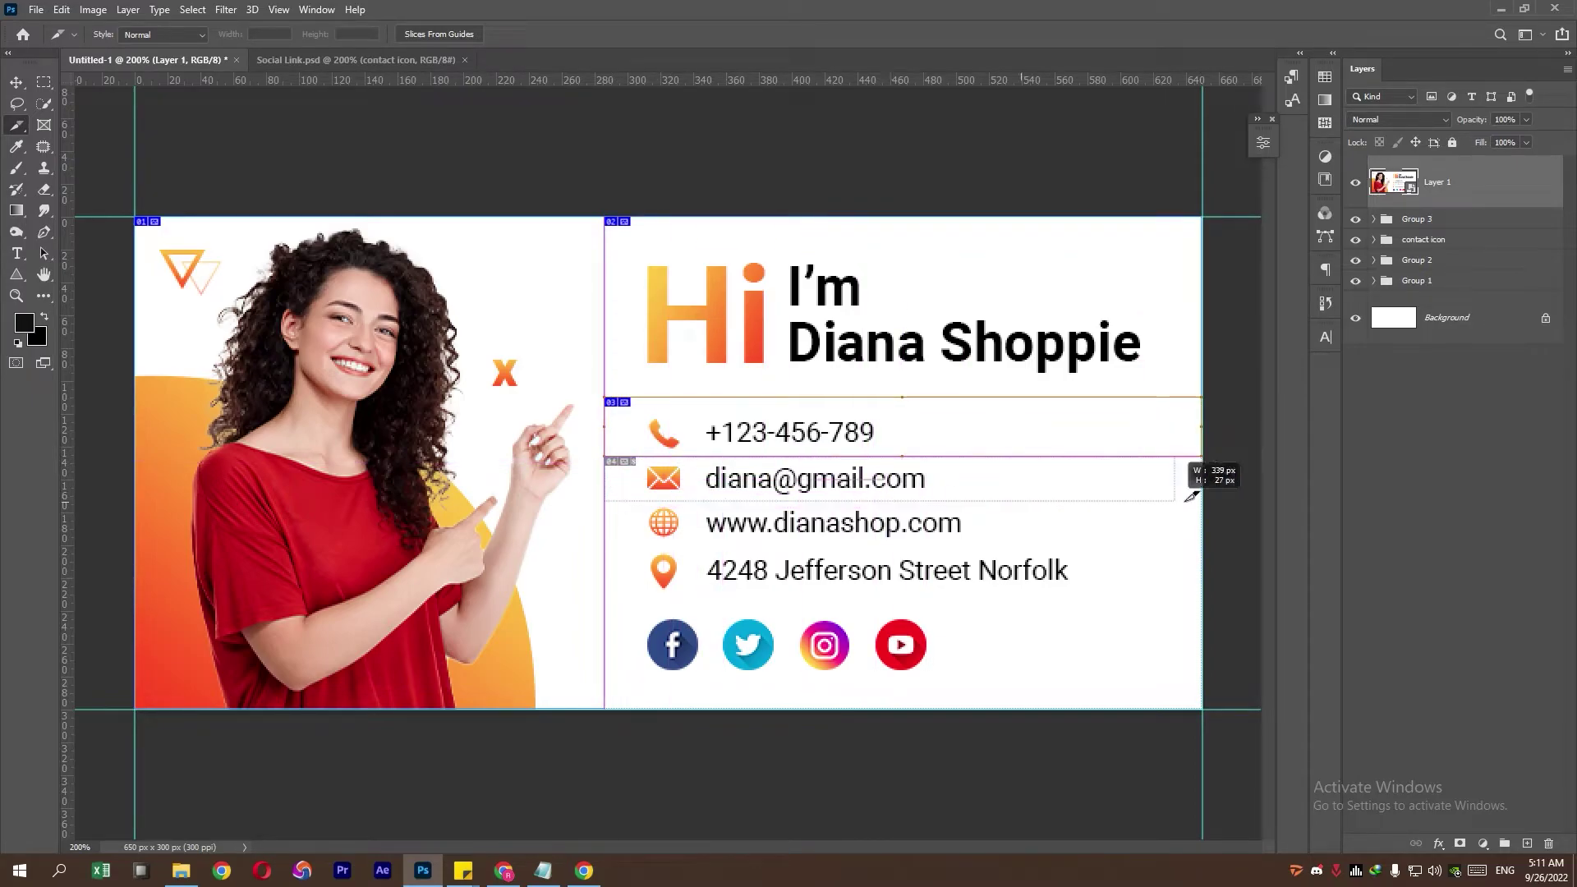
{"action": "left_click_drag", "start_coordinate": [908, 499], "coordinate": [1207, 499]}
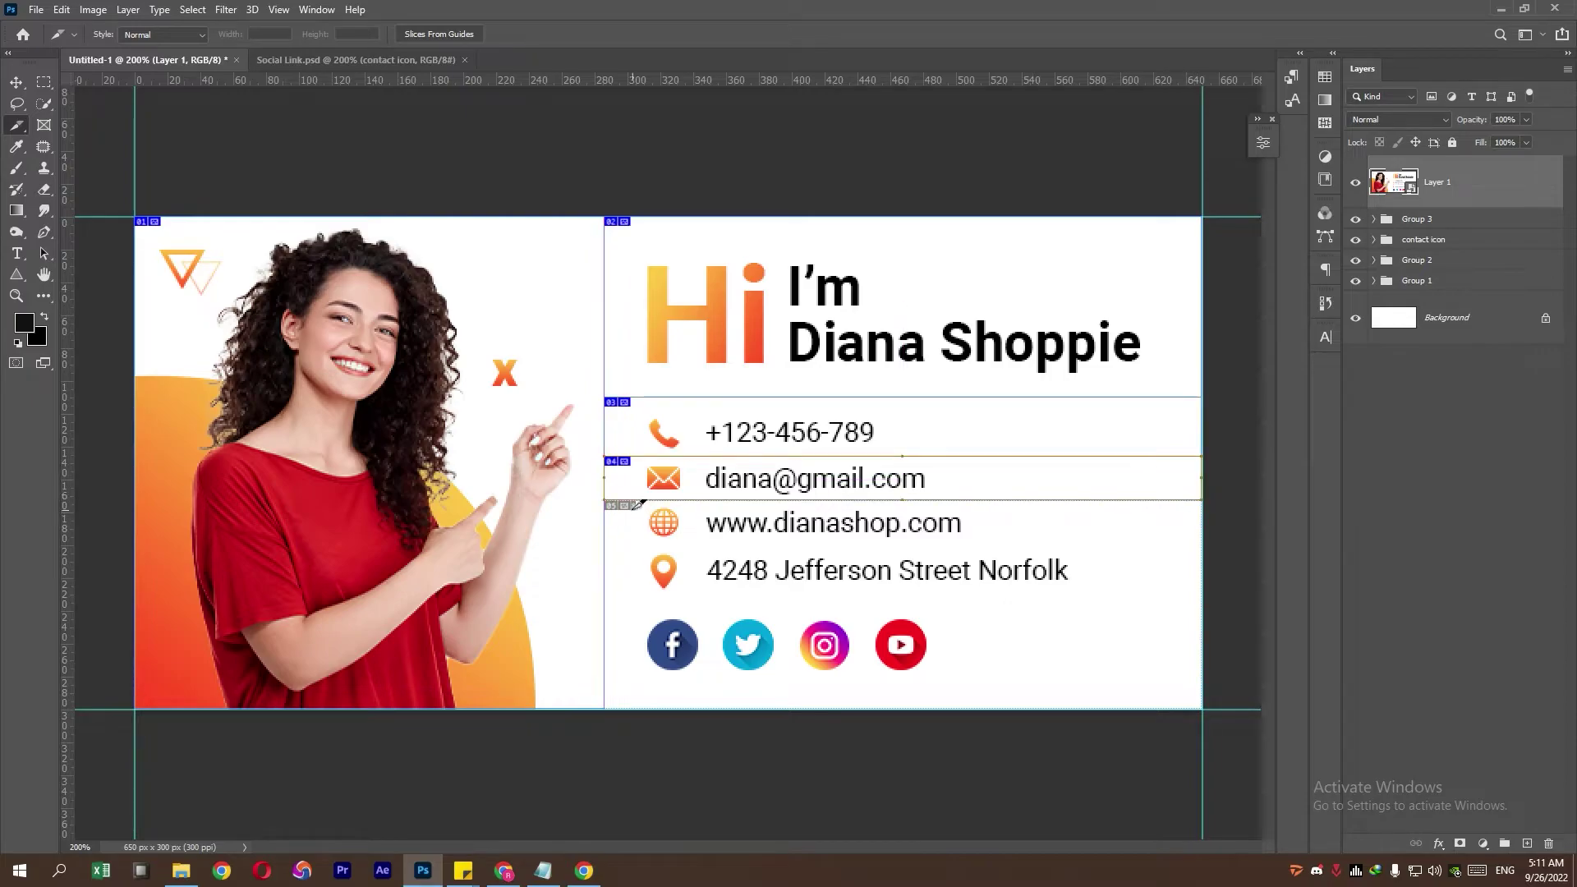
{"action": "left_click_drag", "start_coordinate": [609, 507], "coordinate": [641, 524]}
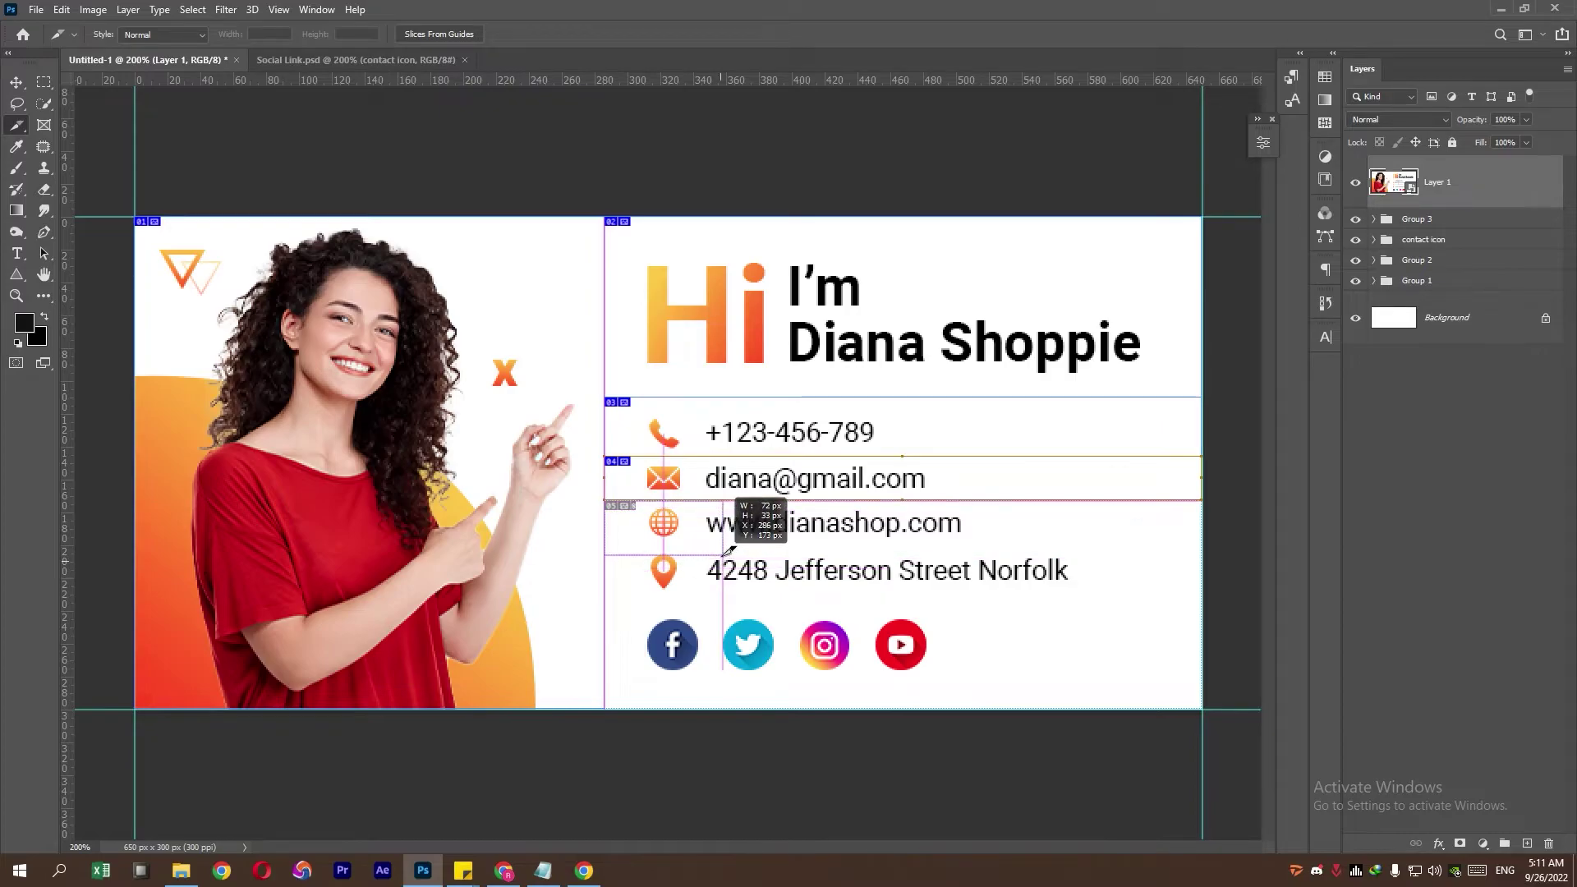
{"action": "left_click_drag", "start_coordinate": [641, 524], "coordinate": [1207, 542]}
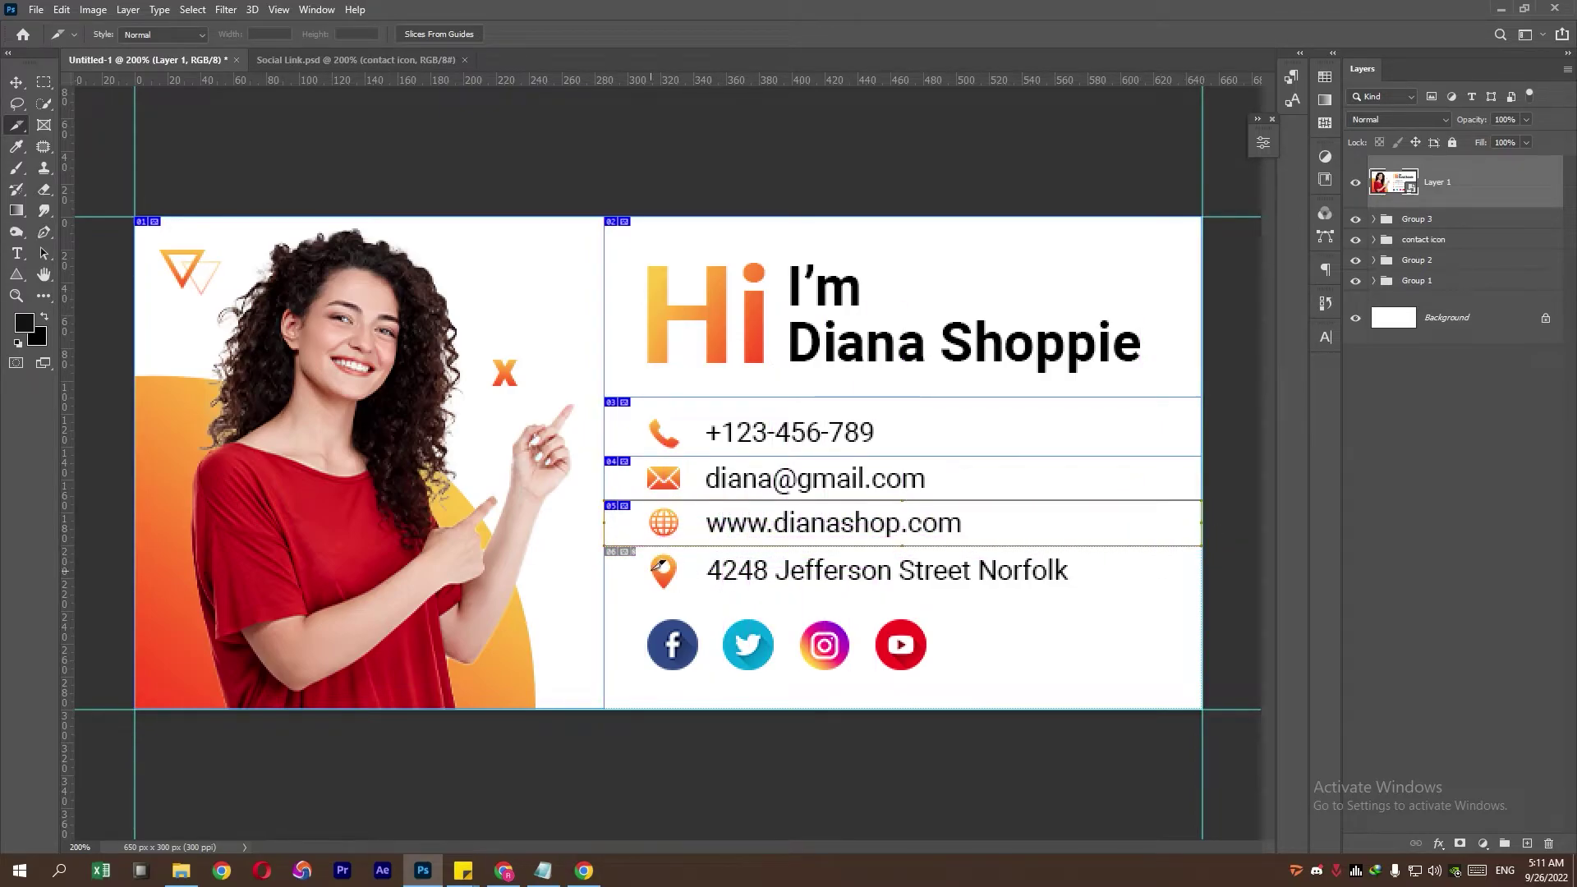
{"action": "left_click_drag", "start_coordinate": [634, 545], "coordinate": [1208, 605]}
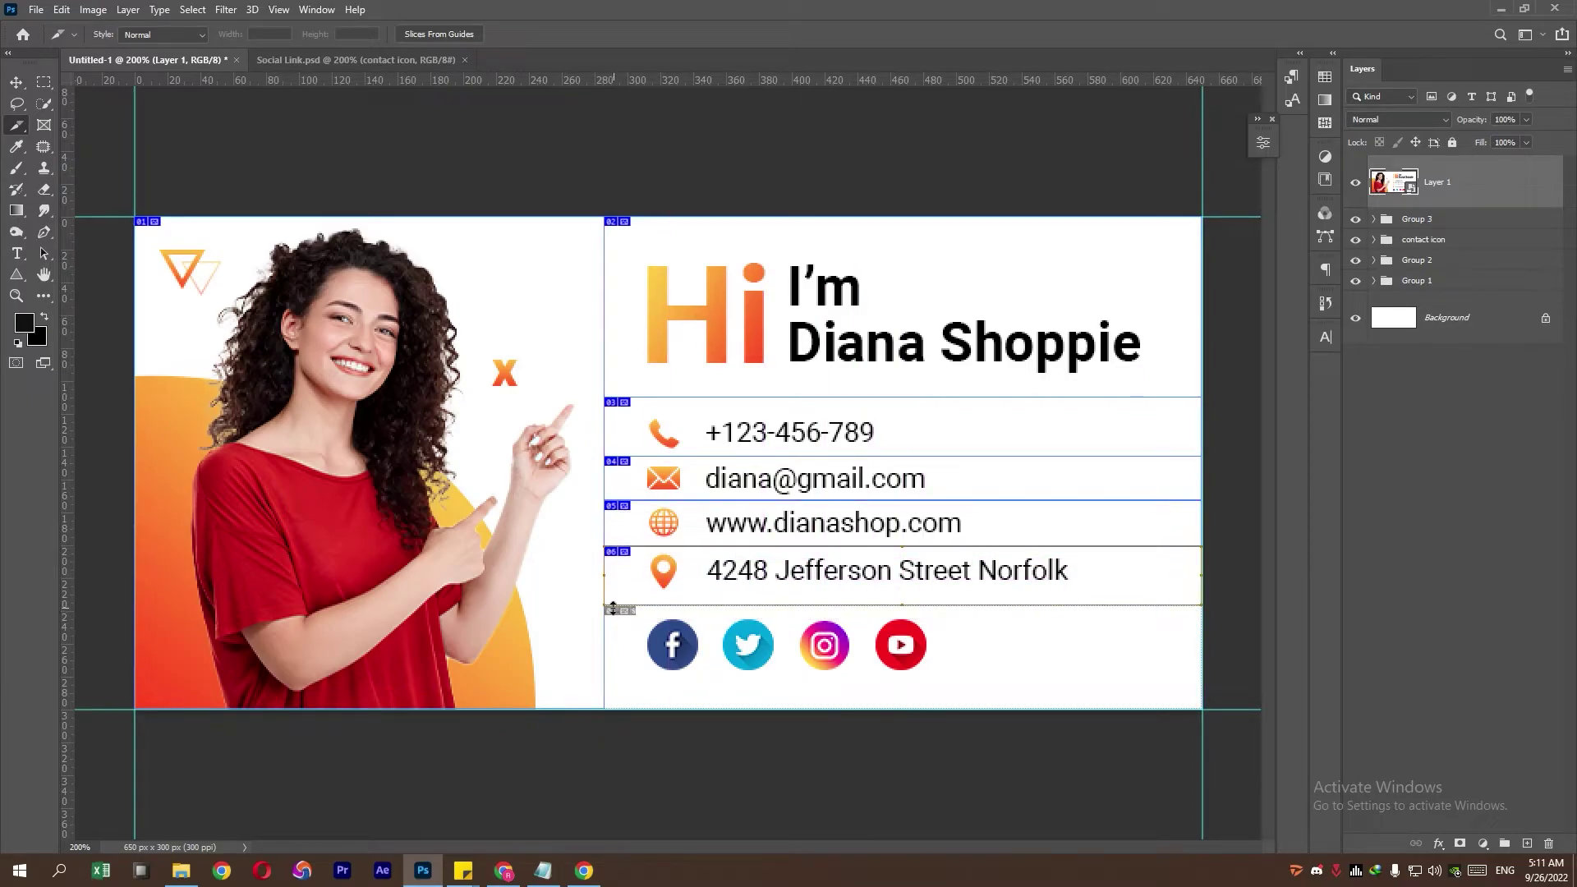
{"action": "mouse_move", "coordinate": [613, 608]}
{"action": "left_mouse_down"}
{"action": "mouse_move", "coordinate": [717, 704]}
{"action": "mouse_move", "coordinate": [752, 607]}
{"action": "mouse_move", "coordinate": [707, 606]}
{"action": "left_mouse_up"}
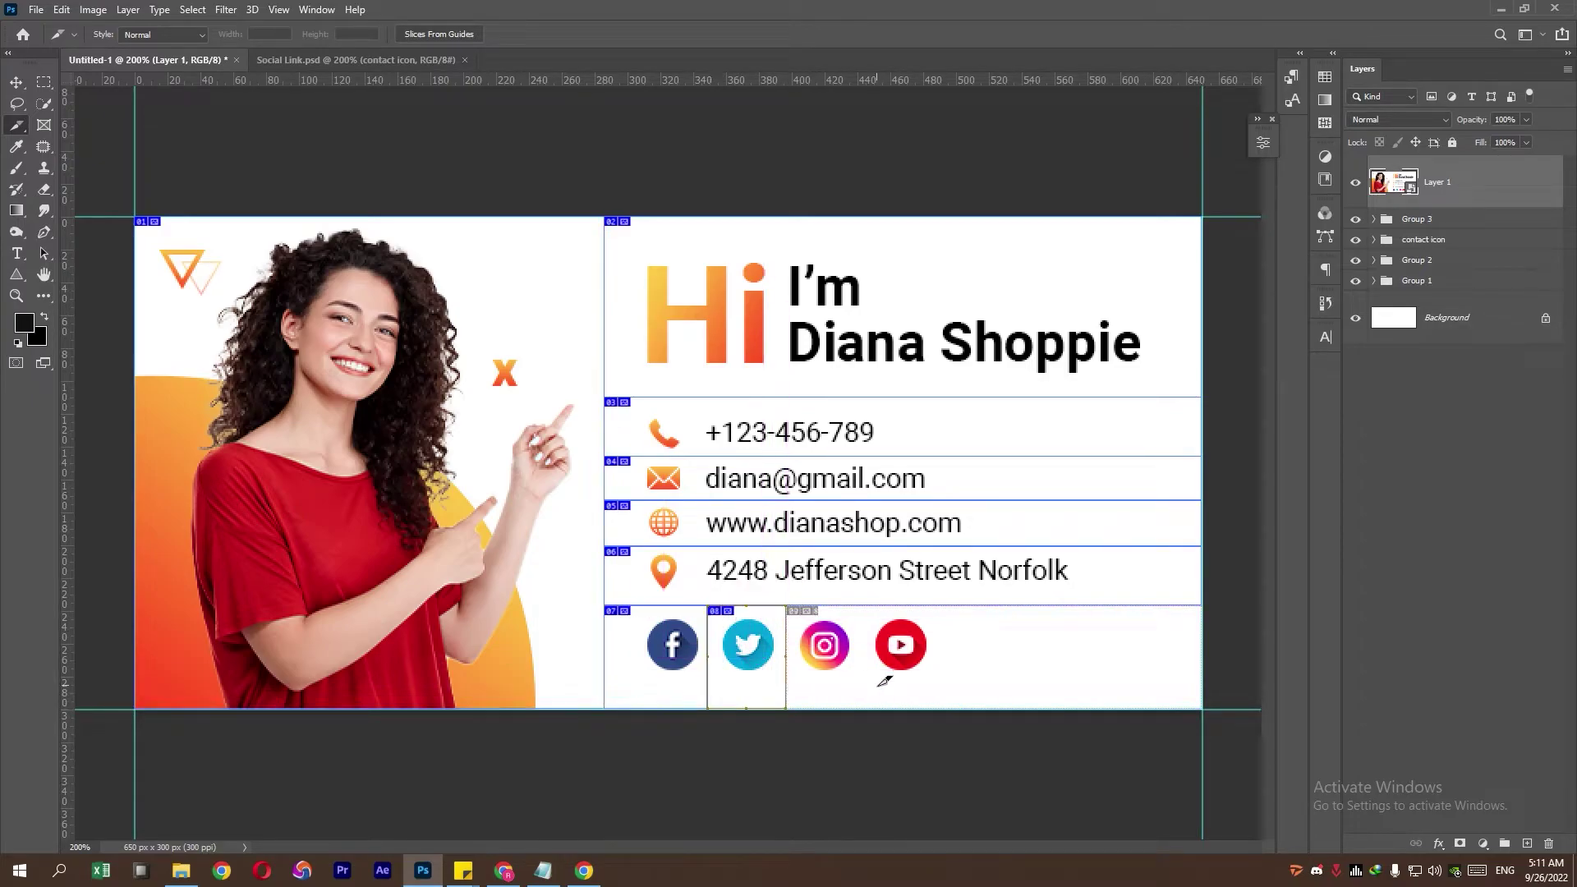
{"action": "mouse_move", "coordinate": [863, 706]}
{"action": "left_mouse_down"}
{"action": "mouse_move", "coordinate": [787, 608]}
{"action": "mouse_move", "coordinate": [1198, 707]}
{"action": "left_mouse_up"}
Step: Name the photo slice 'Profil' and the heading slice 'BBanner' in Slice Options
{"action": "right_click", "coordinate": [422, 340]}
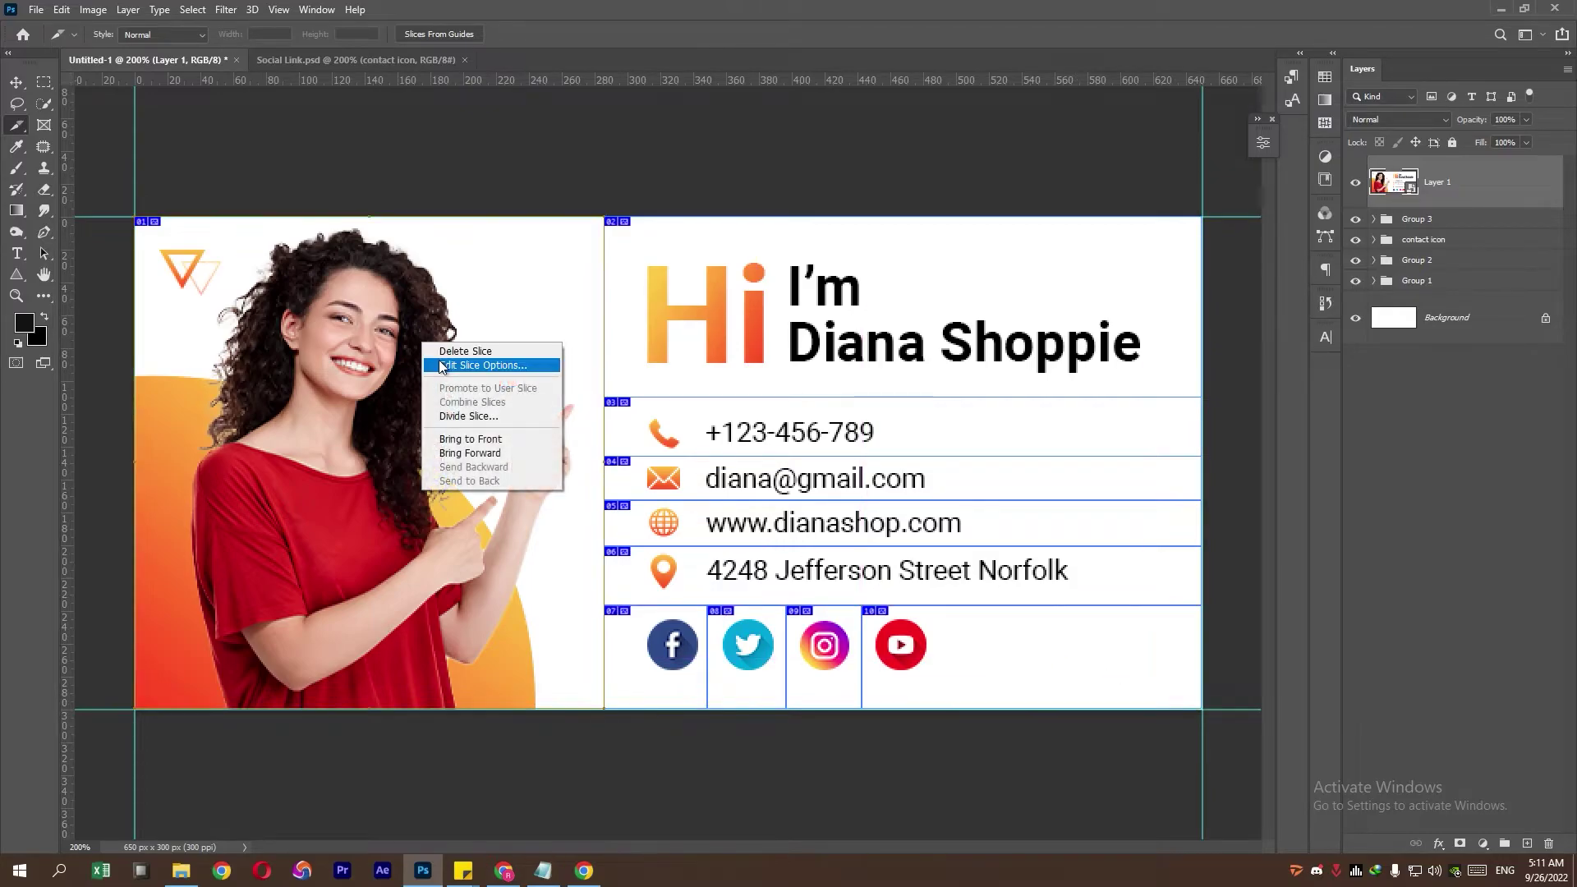
{"action": "left_click", "coordinate": [441, 365]}
{"action": "type", "text": "Profil"}
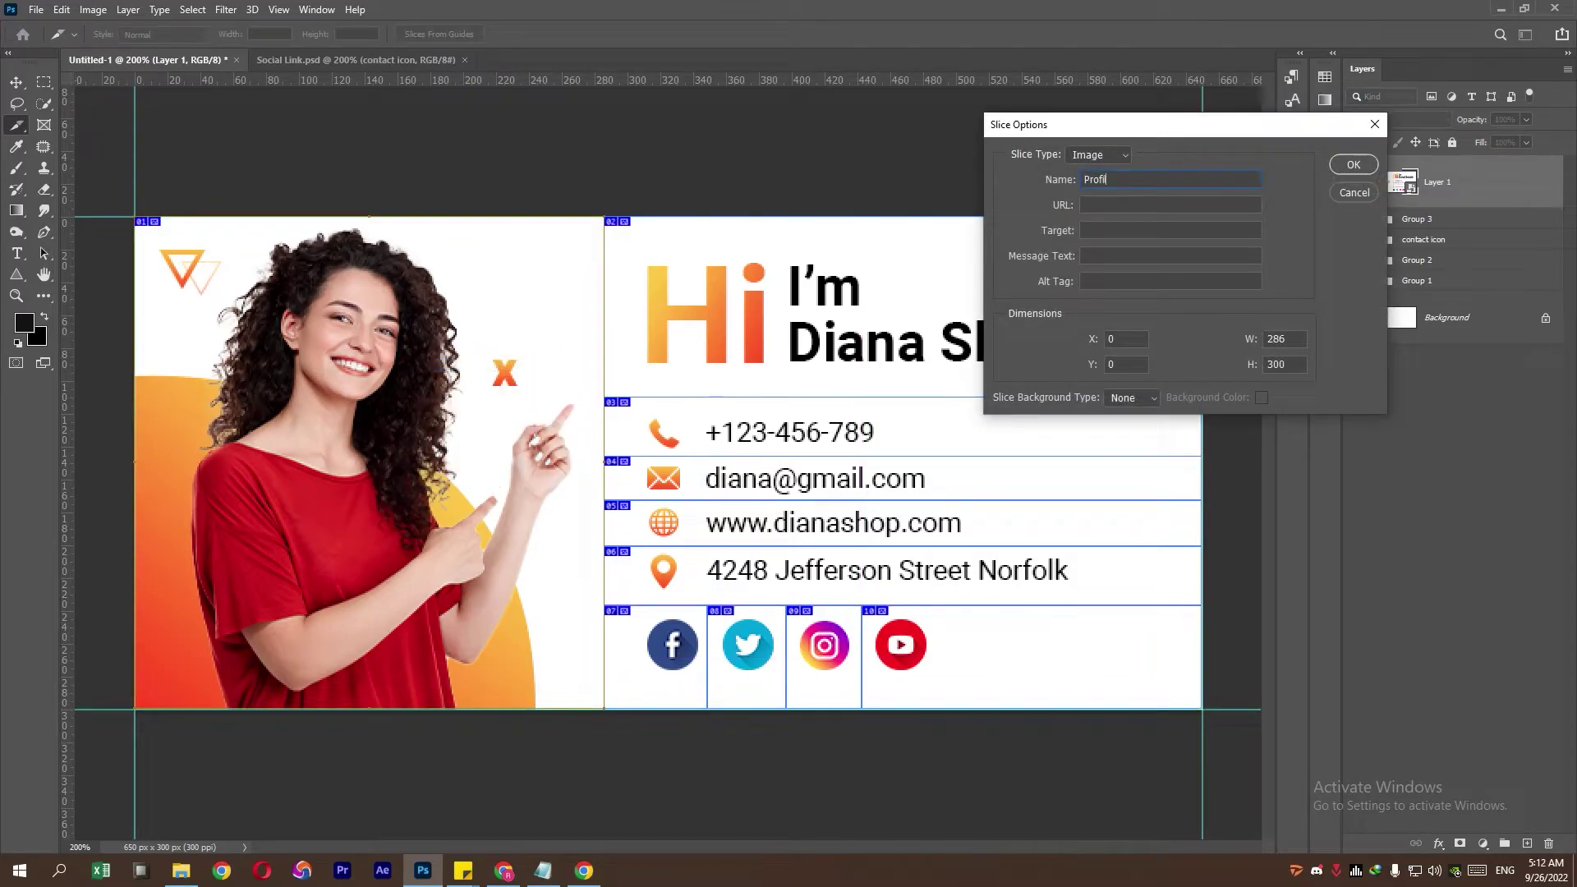
{"action": "key", "text": "Return"}
{"action": "right_click", "coordinate": [727, 303]}
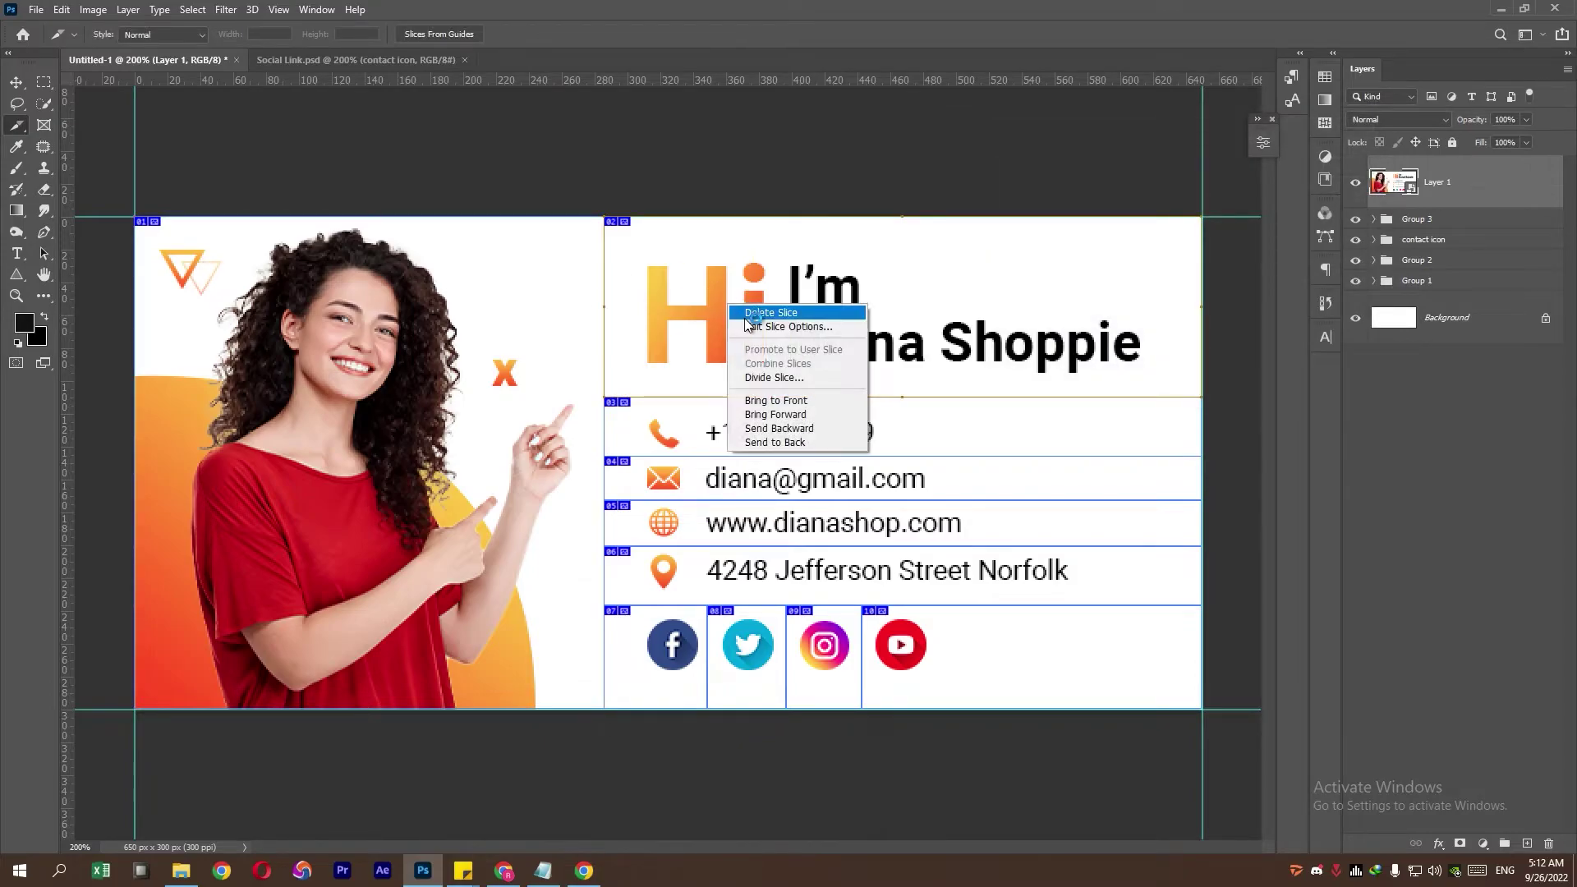
{"action": "left_click", "coordinate": [749, 327]}
{"action": "type", "text": "B"}
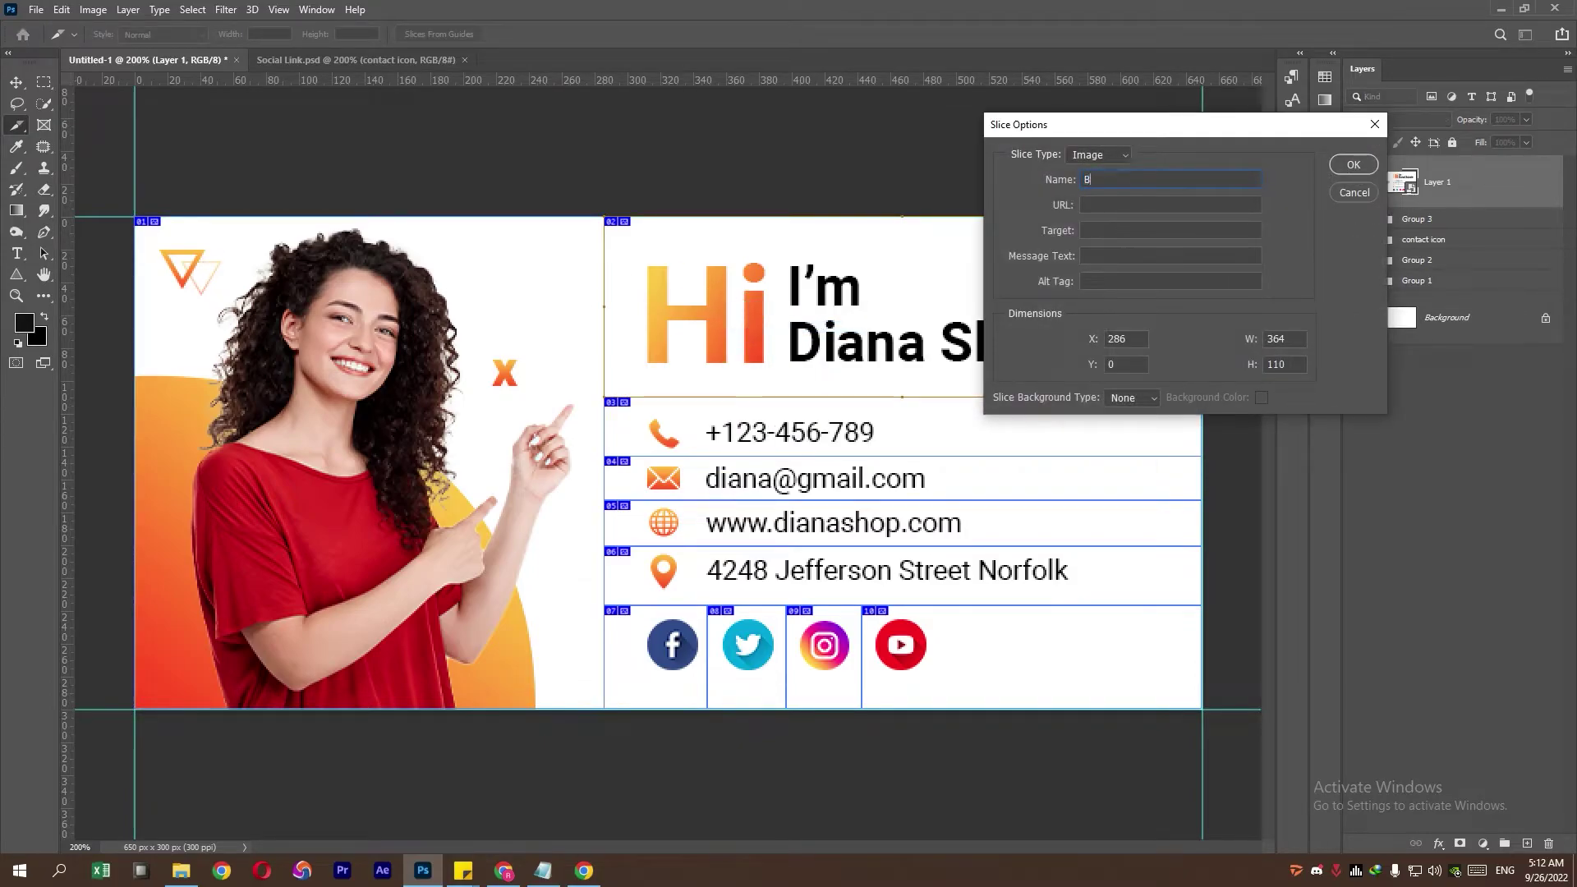
{"action": "type", "text": "Banner"}
{"action": "key", "text": "Return"}
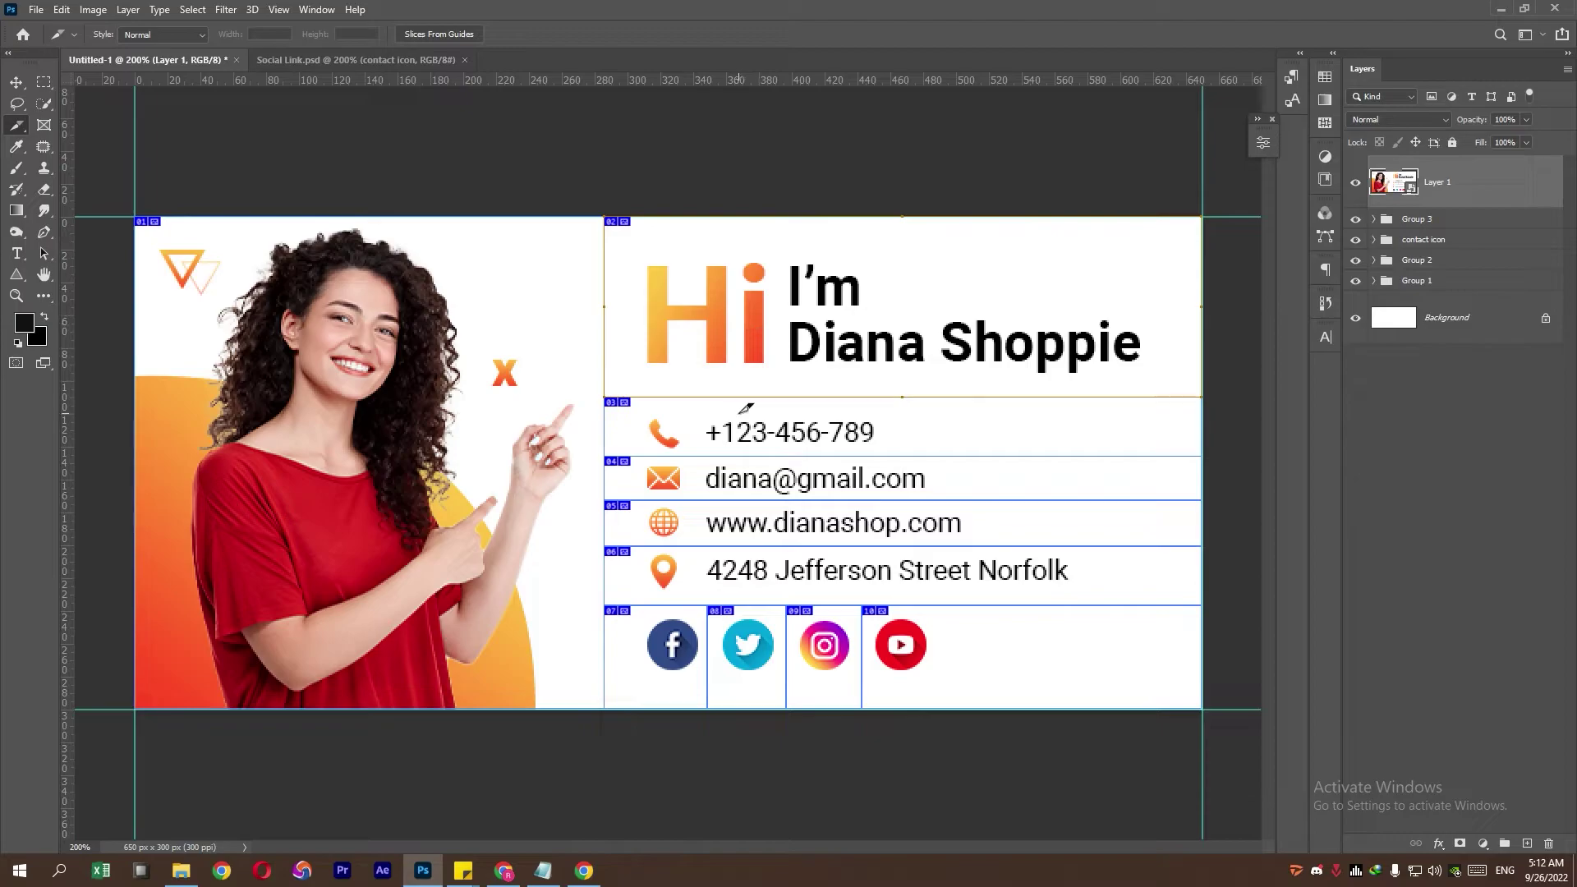
Step: Name the phone slice 'Phone' and give it a tel: link
{"action": "right_click", "coordinate": [740, 415]}
{"action": "left_click", "coordinate": [760, 438]}
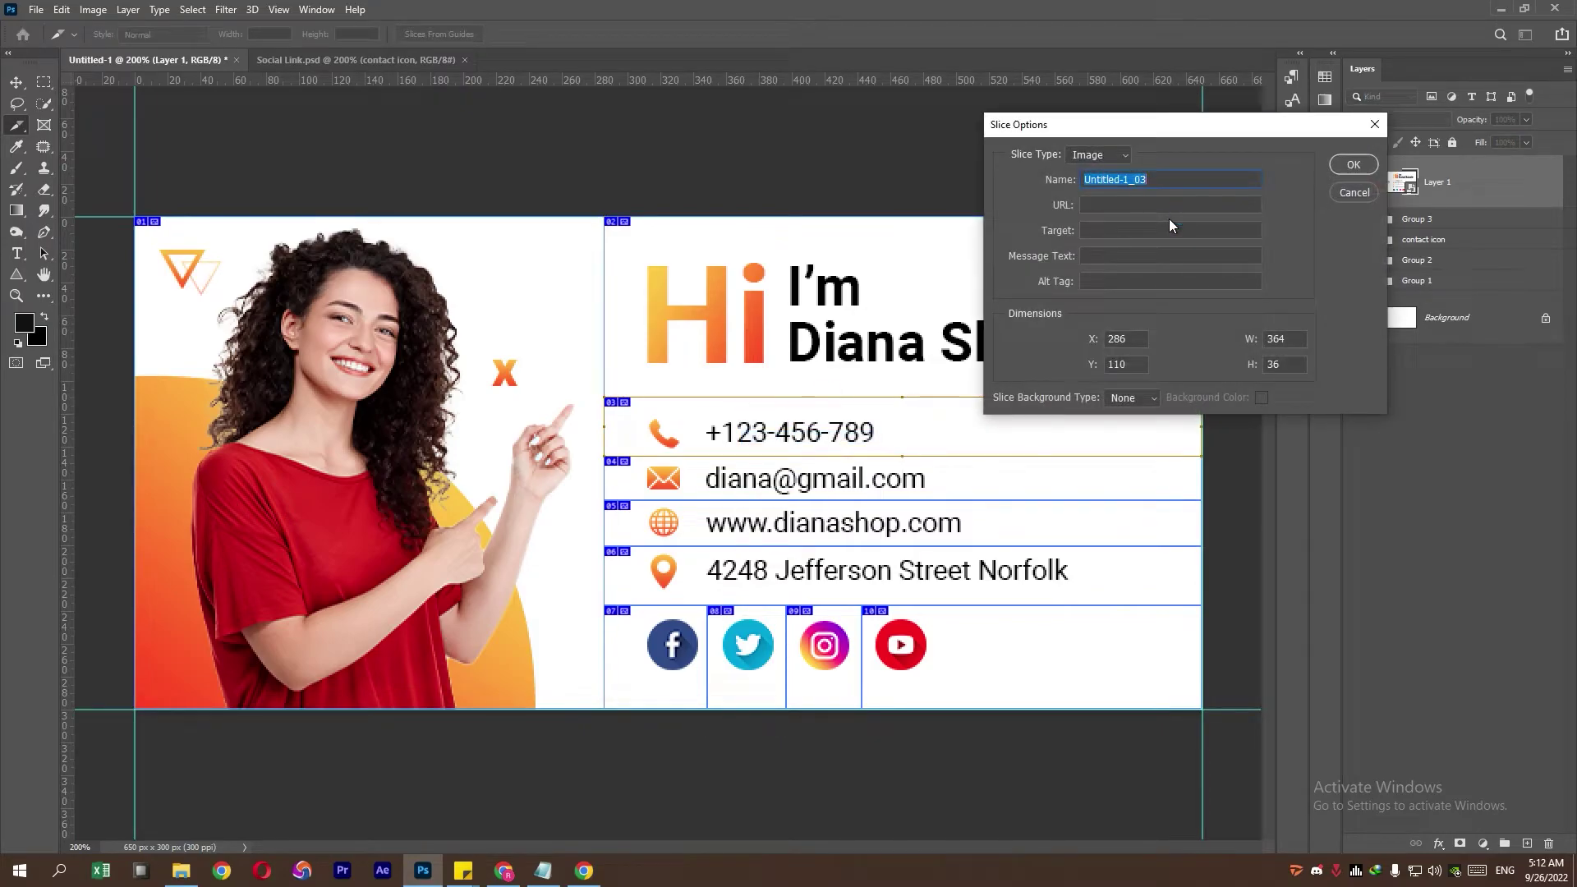
{"action": "type", "text": "Phone"}
{"action": "key", "text": "Tab"}
{"action": "type", "text": "tel"}
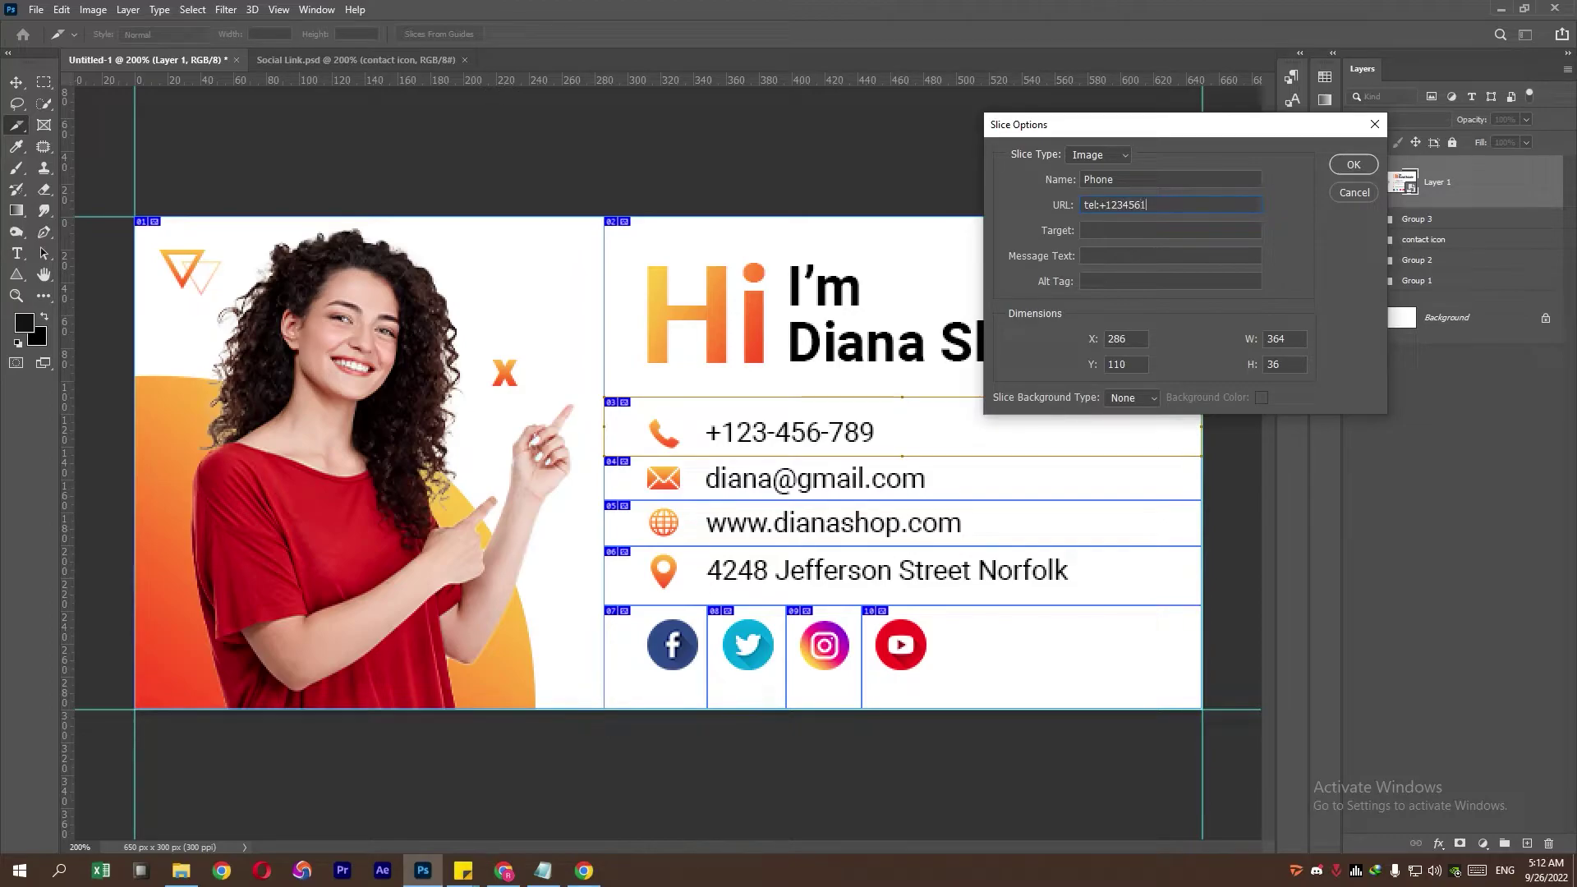
{"action": "left_click", "coordinate": [1353, 164]}
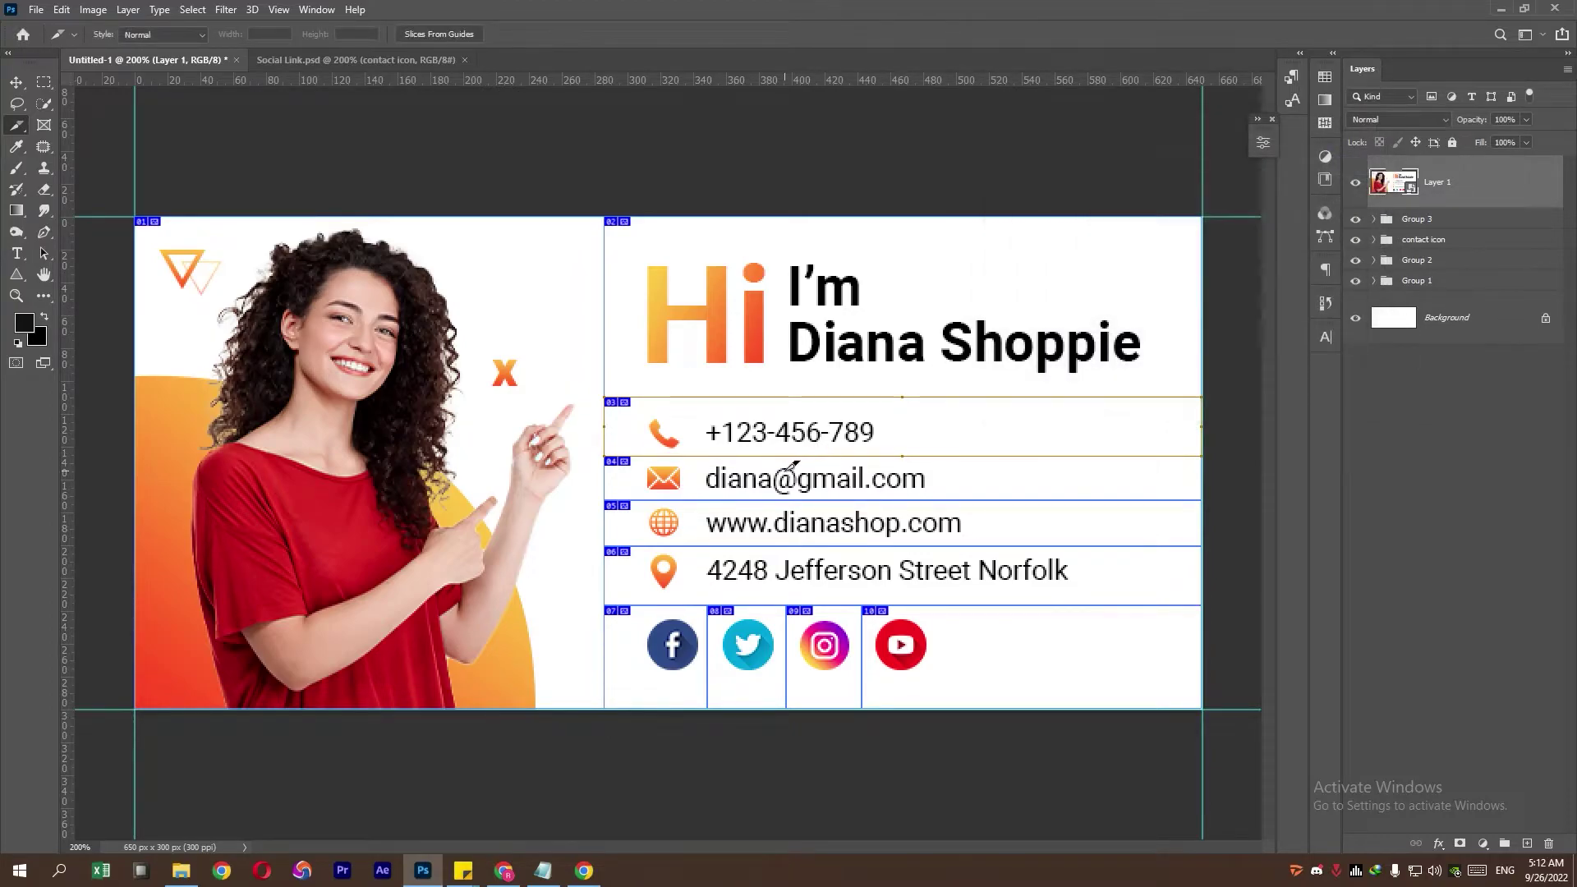
Step: Name the email slice 'Email' and give it a mailto: link
{"action": "right_click", "coordinate": [779, 482]}
{"action": "left_click", "coordinate": [846, 502]}
{"action": "type", "text": "Emai"}
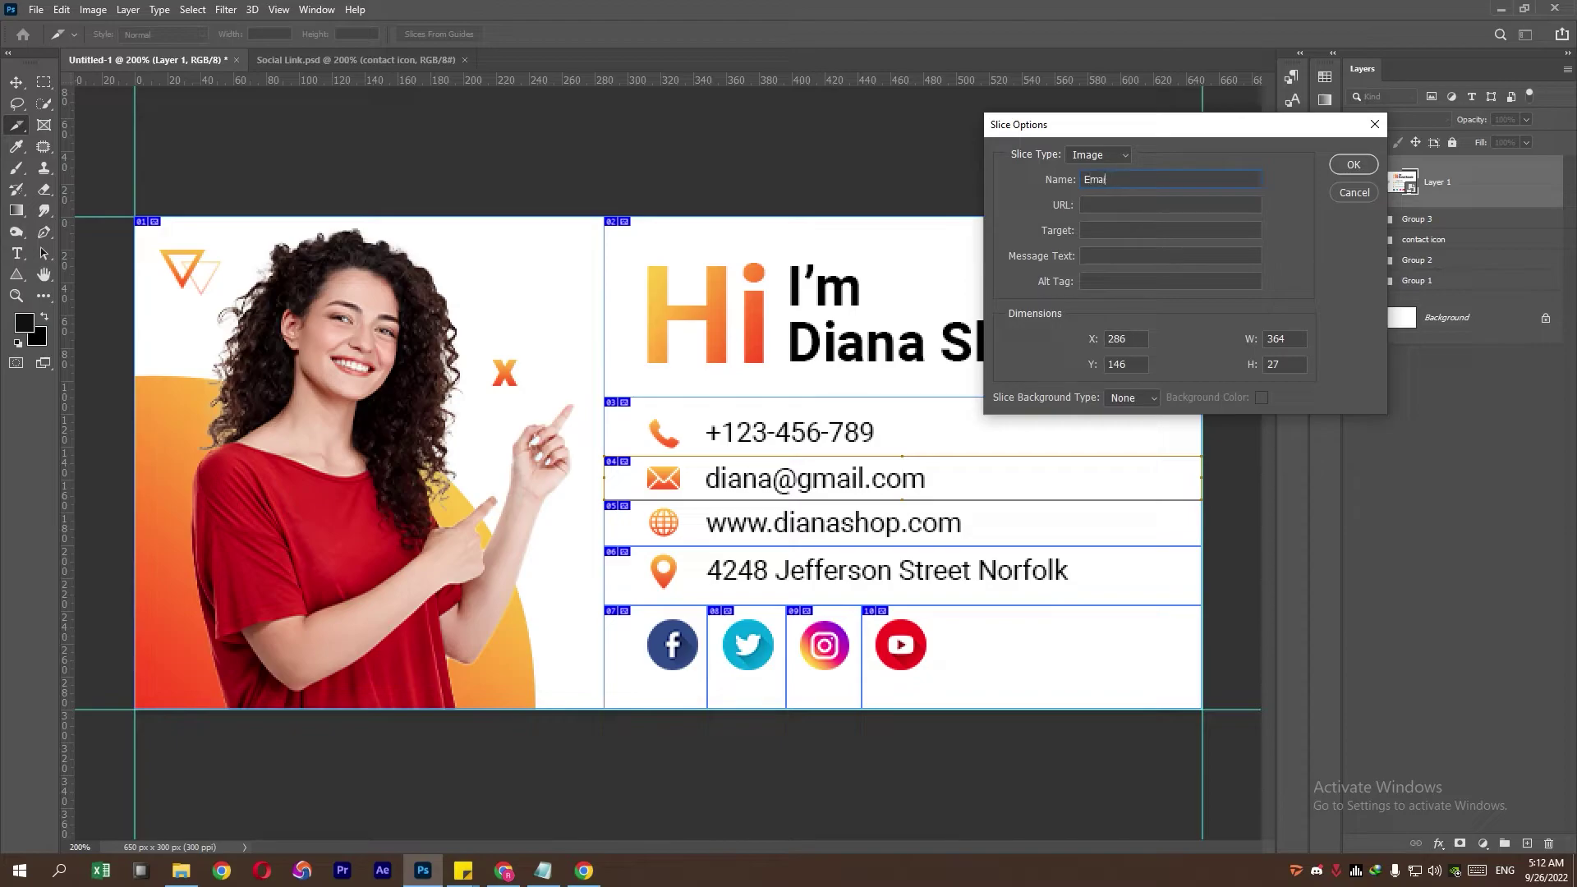
{"action": "type", "text": "l"}
{"action": "key", "text": "Tab"}
{"action": "type", "text": "m"}
{"action": "type", "text": "m"}
{"action": "key", "text": "Return"}
{"action": "right_click", "coordinate": [800, 522]}
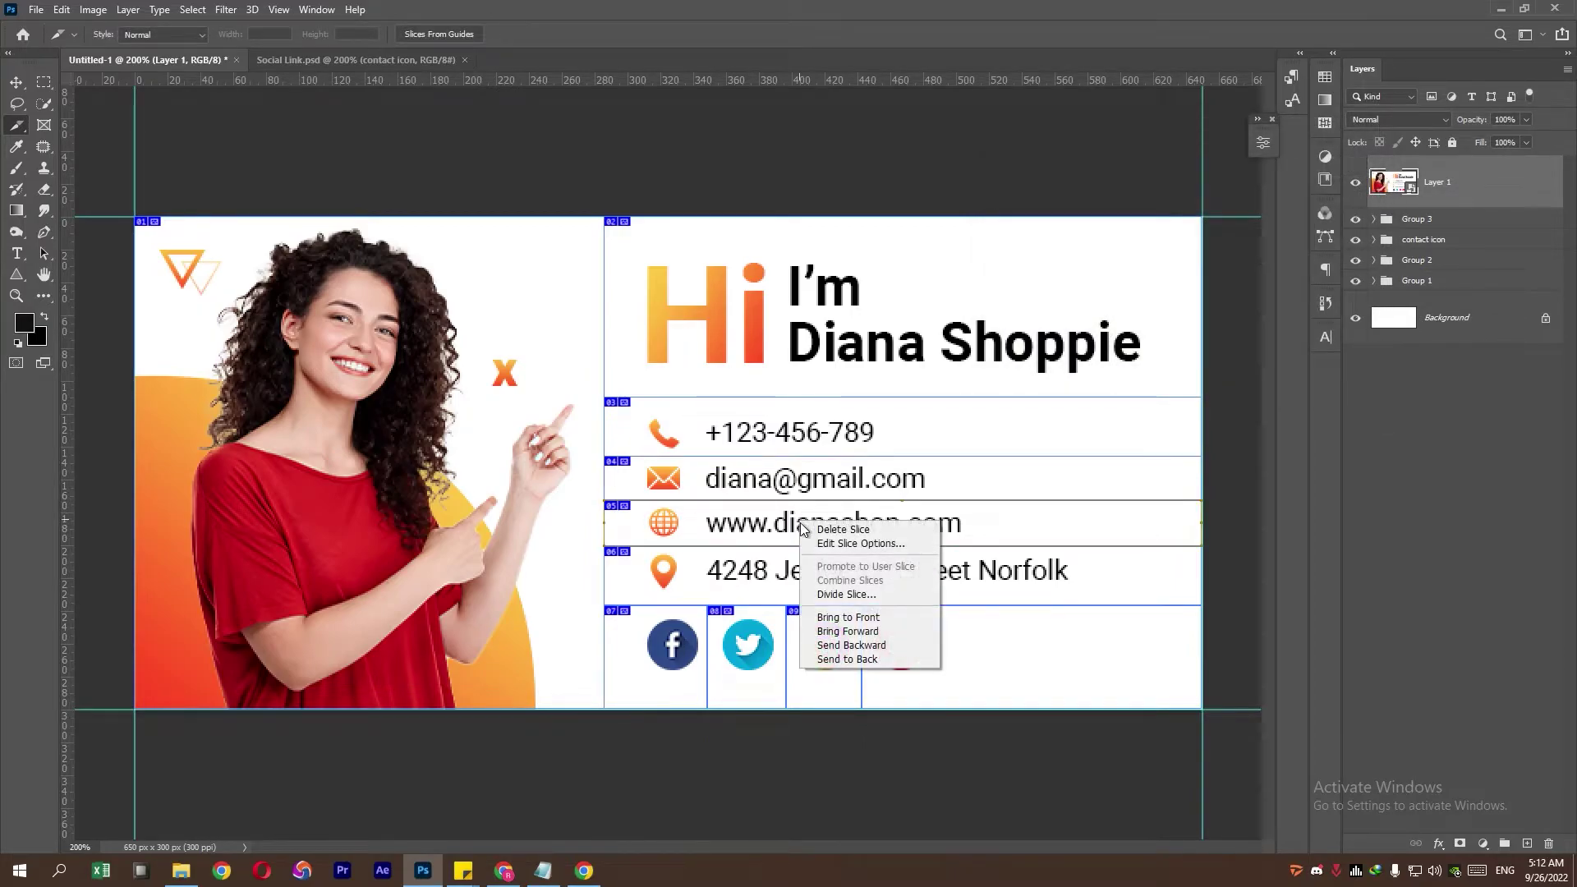
{"action": "left_click", "coordinate": [860, 543]}
{"action": "type", "text": "we"}
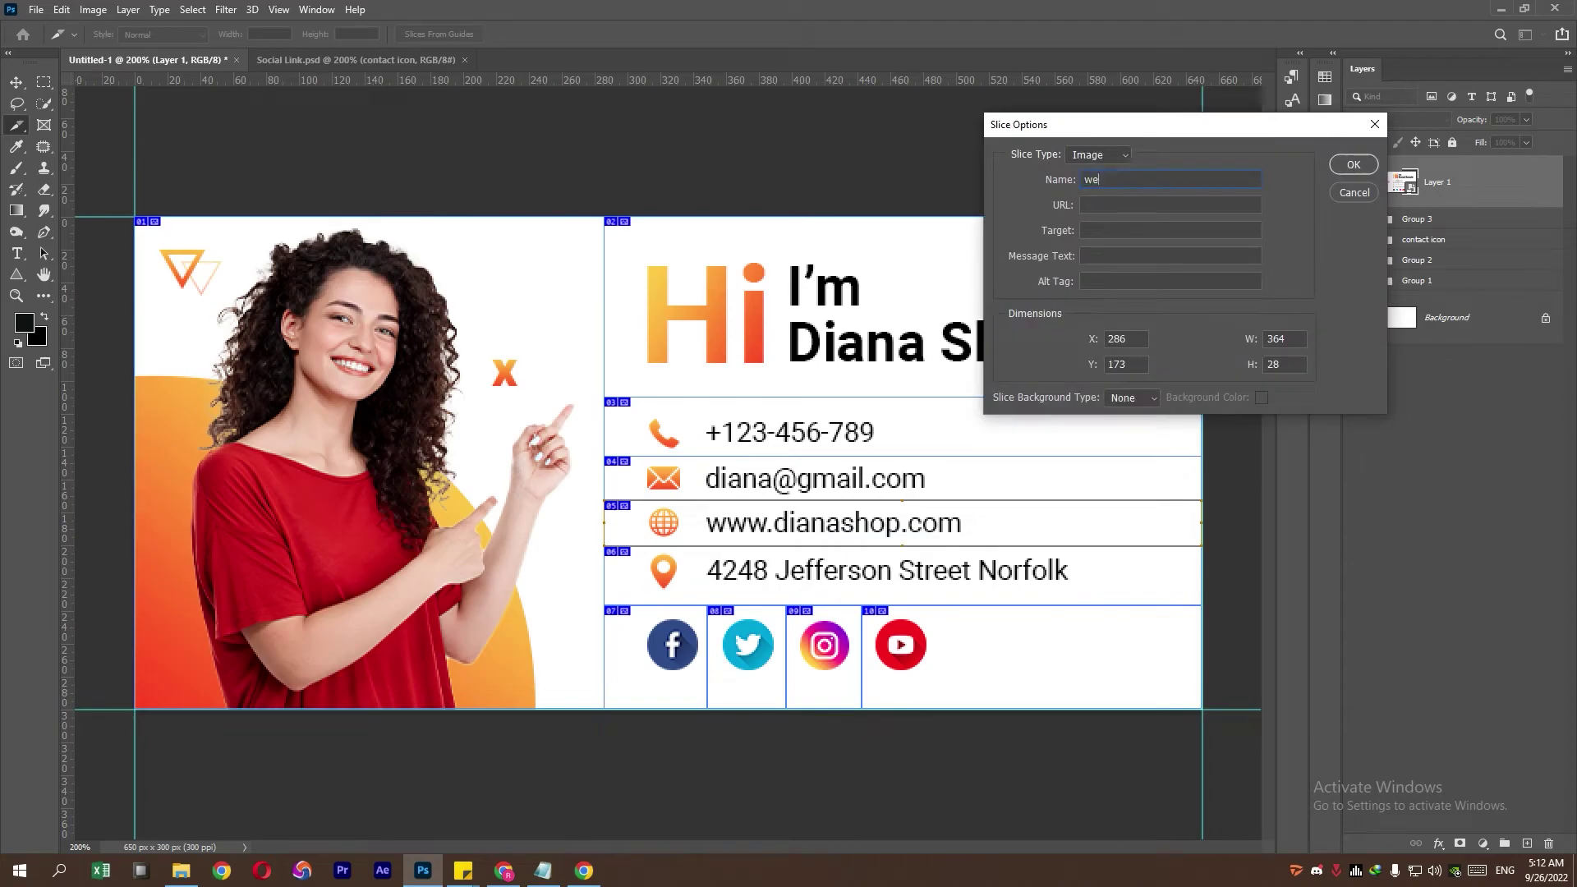
{"action": "type", "text": "bsite"}
{"action": "key", "text": "Tab"}
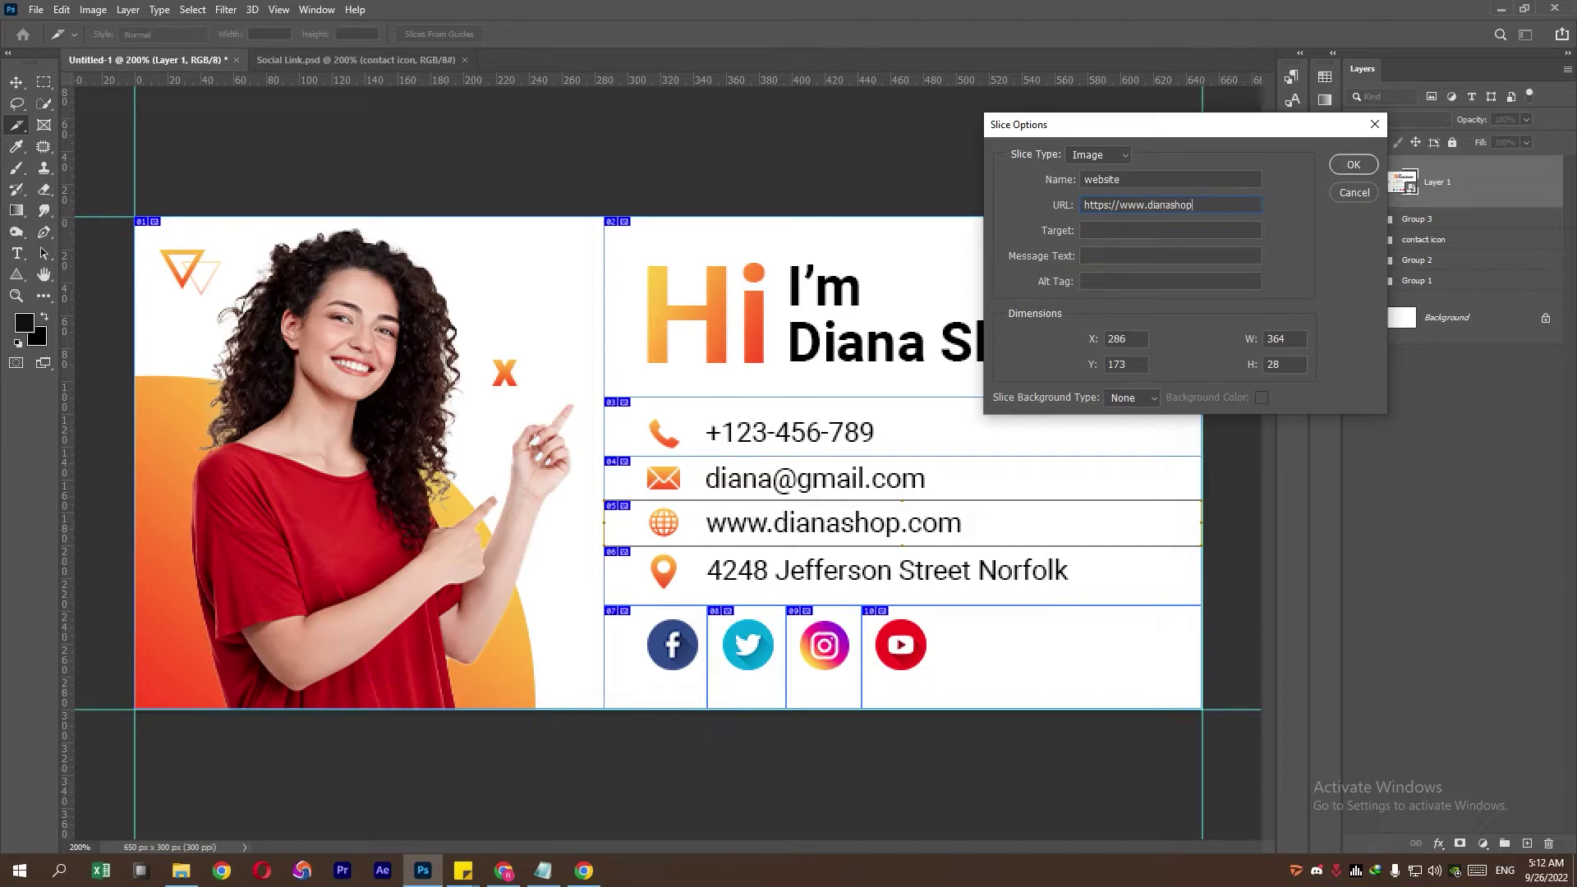
Step: Apply the website slice's link and name the address slice 'address'
{"action": "type", "text": "om"}
{"action": "key", "text": "Return"}
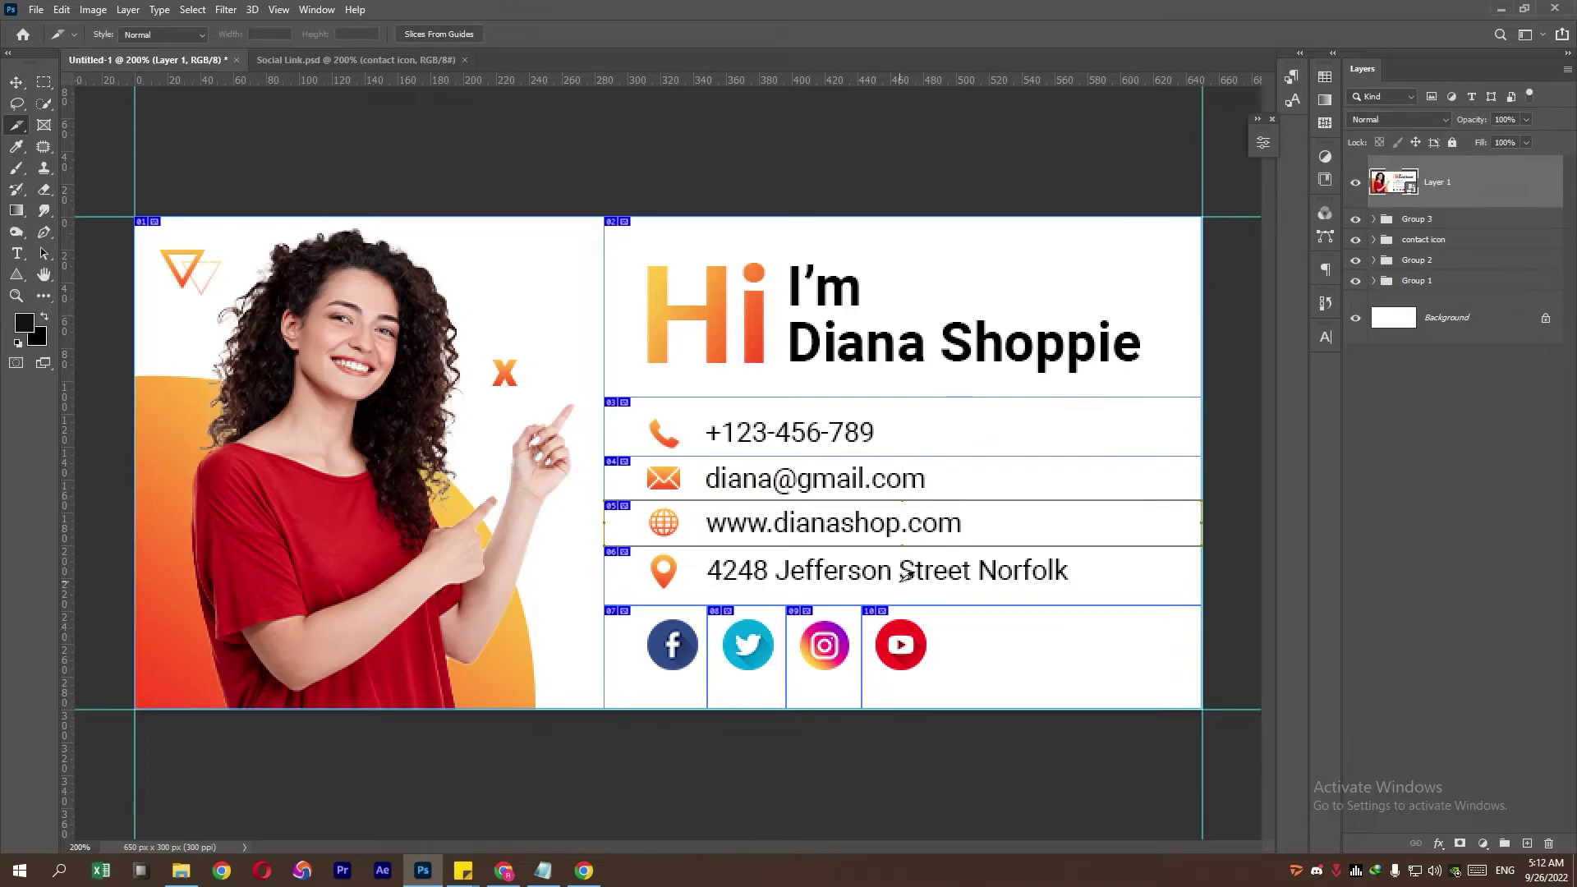
{"action": "right_click", "coordinate": [907, 591]}
{"action": "left_click", "coordinate": [960, 605]}
{"action": "type", "text": "addres"}
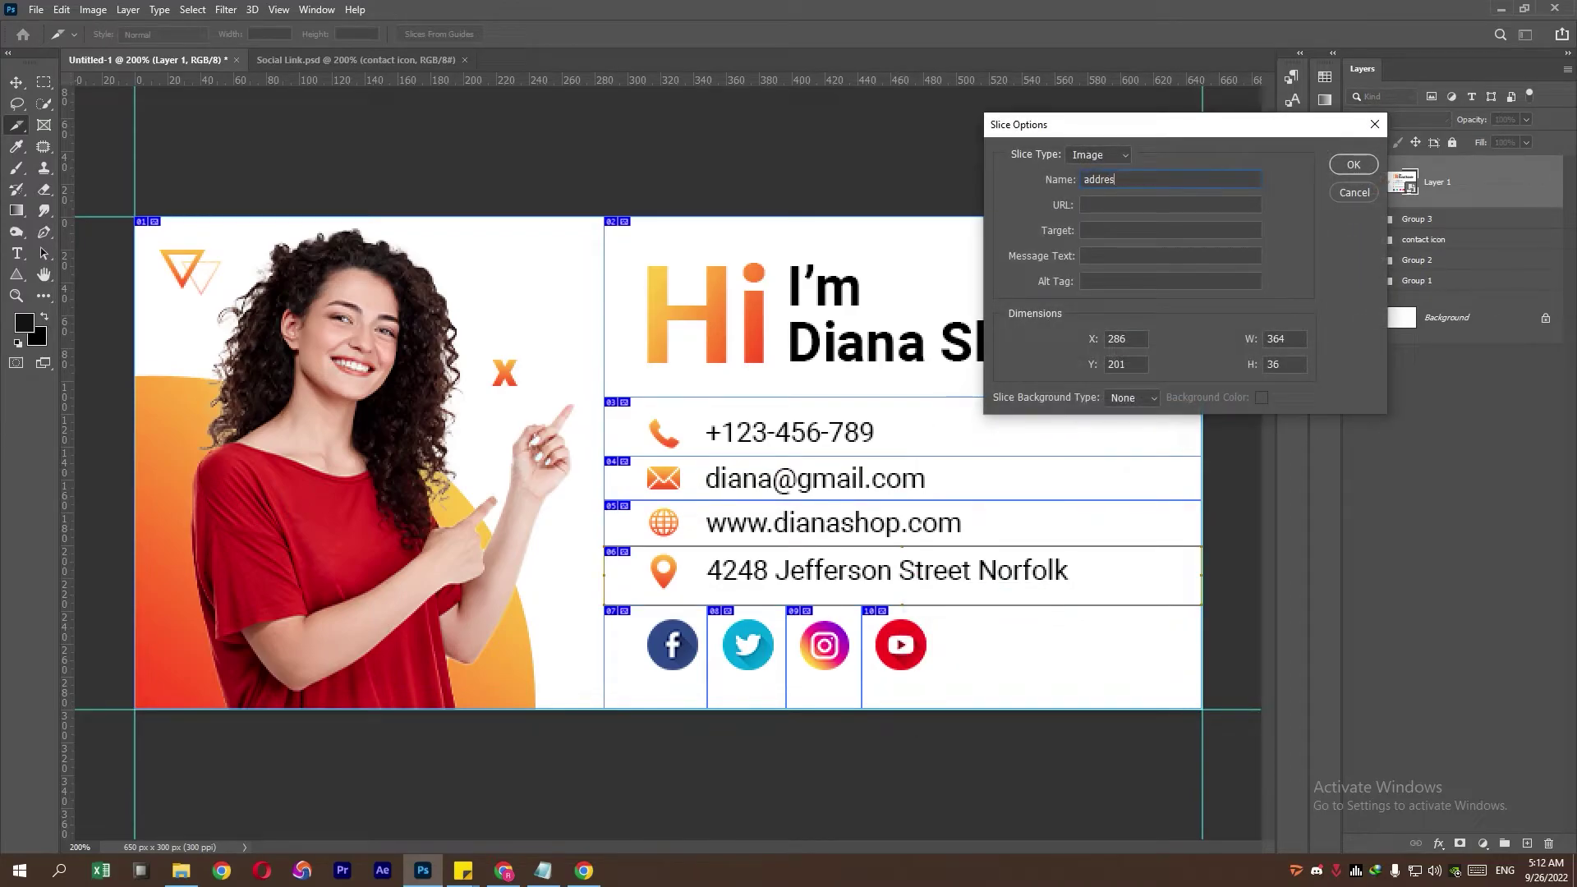
{"action": "key", "text": "Return"}
Step: Name the Facebook icon slice 'facebook' and link it to the Facebook profile URL
{"action": "right_click", "coordinate": [649, 647]}
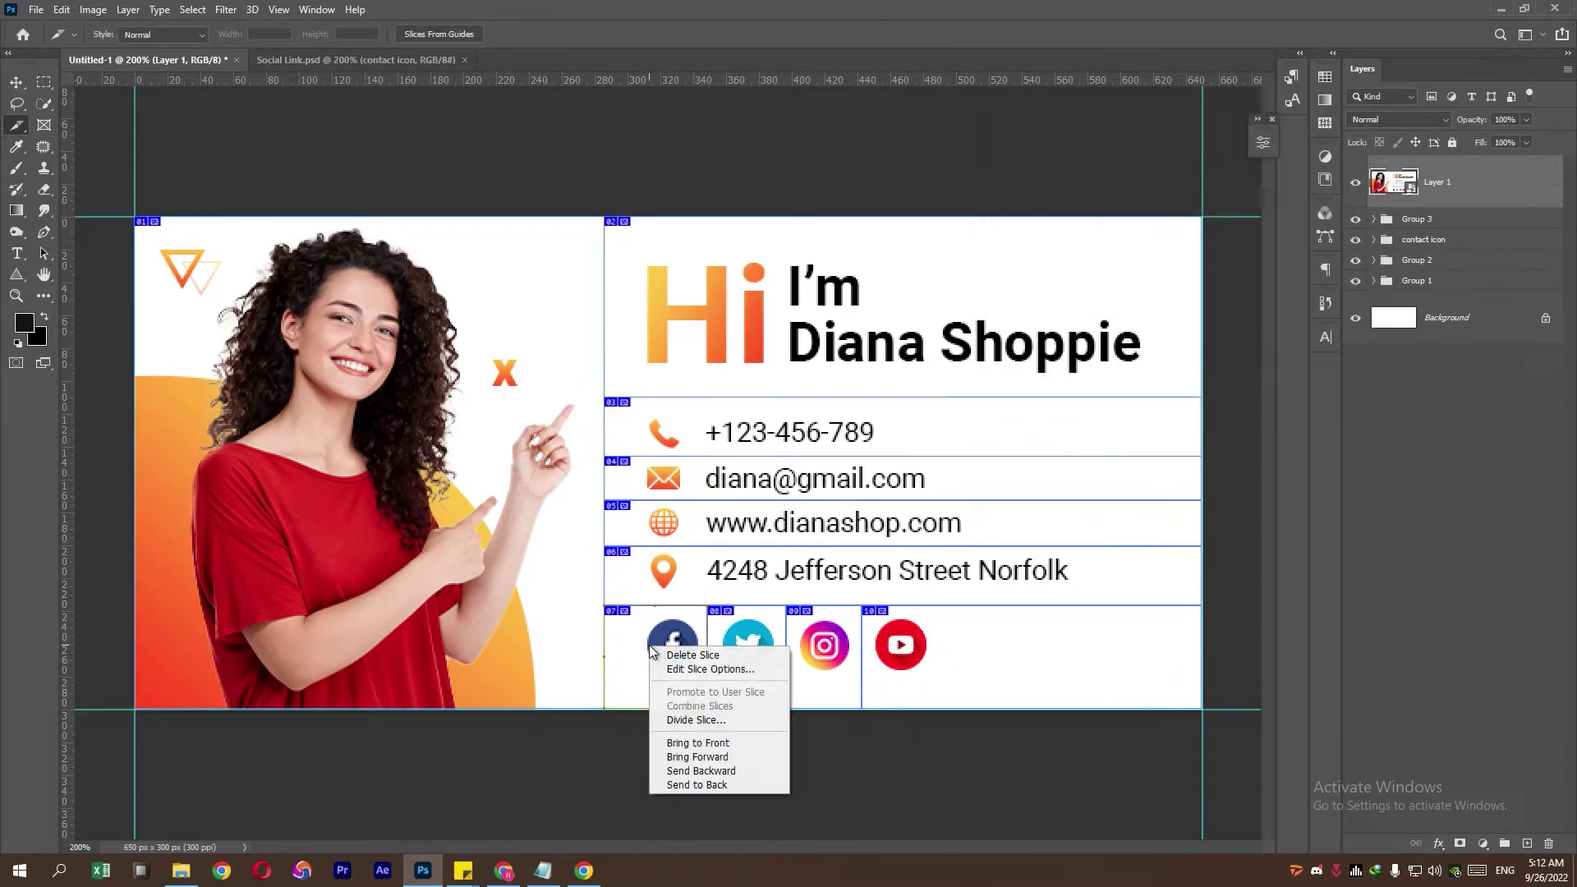
{"action": "left_click", "coordinate": [682, 669]}
{"action": "type", "text": "face"}
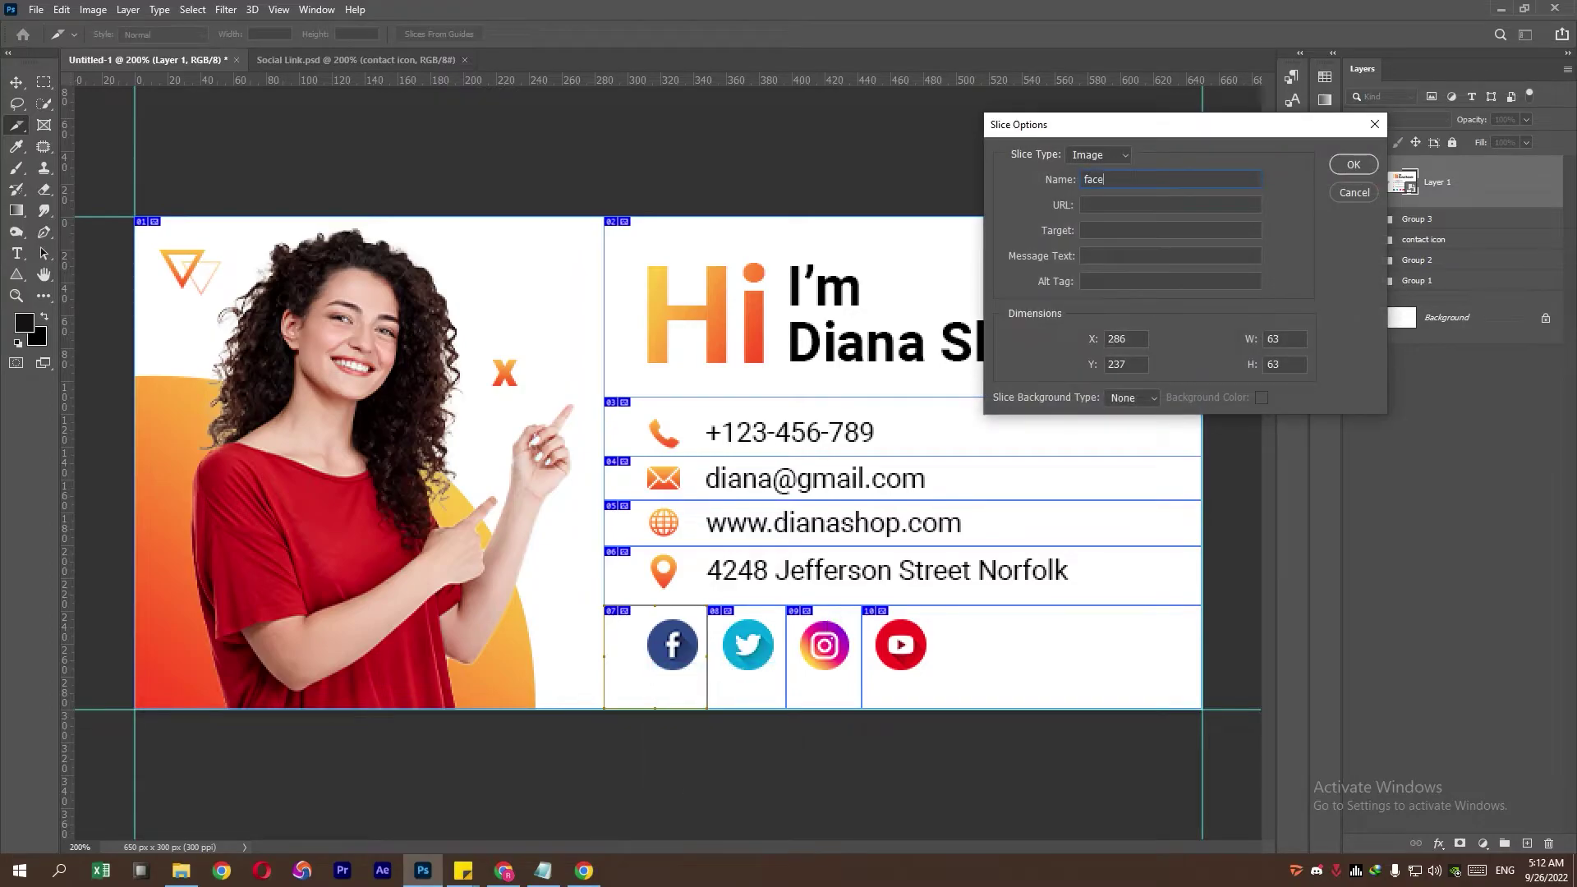
{"action": "type", "text": "k"}
{"action": "key", "text": "Tab"}
{"action": "type", "text": ":"}
{"action": "type", "text": "yourname"}
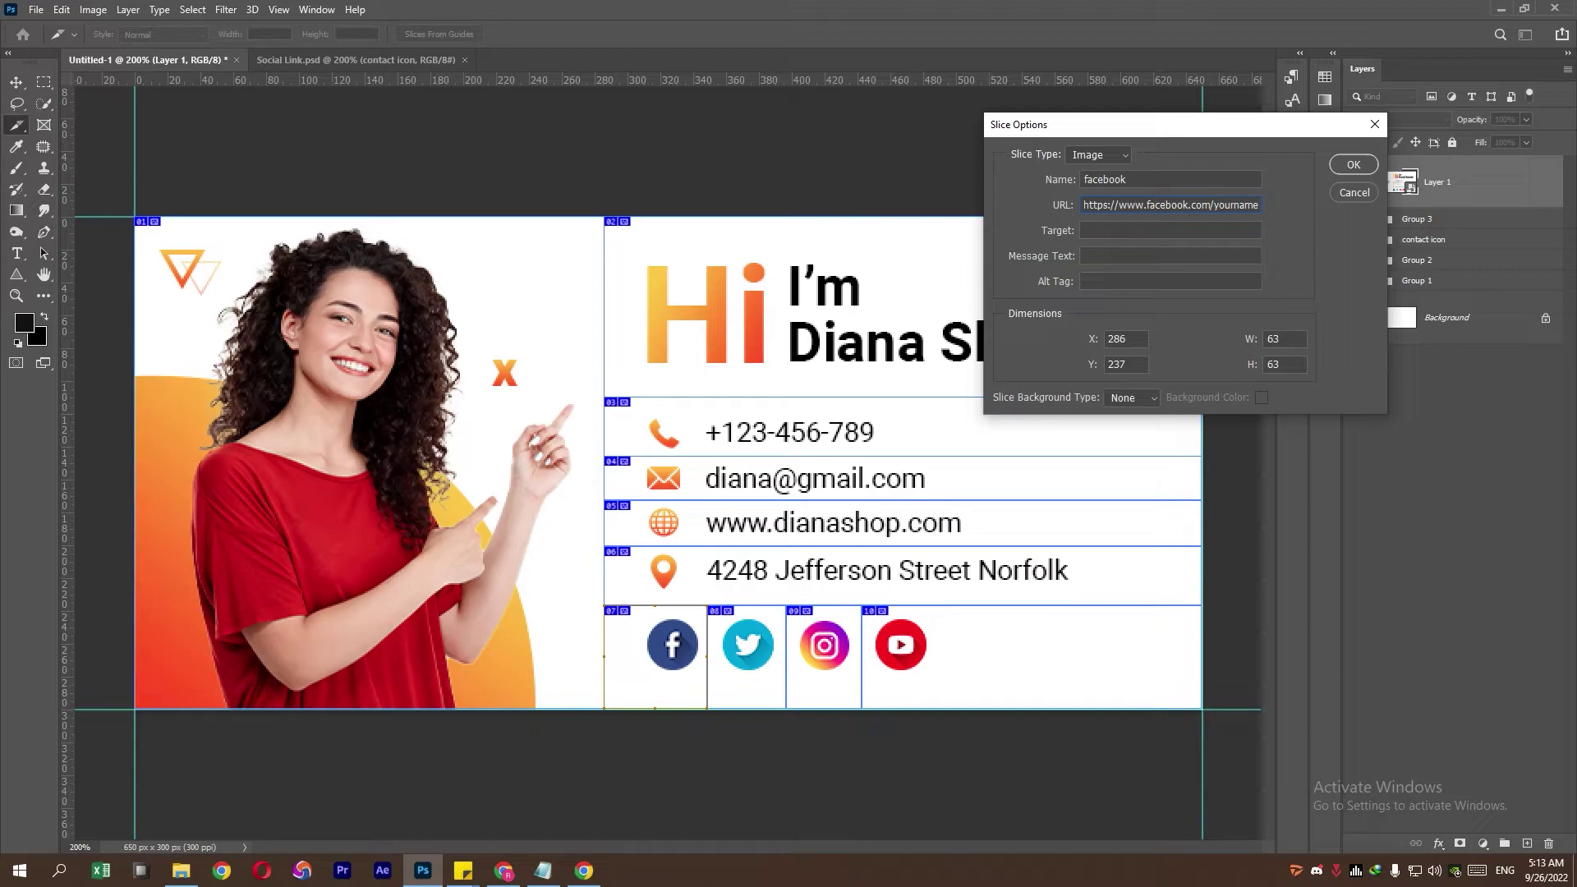
{"action": "key", "text": "Return"}
Step: Name the Twitter icon slice 'twitter' and link it to the Twitter profile URL
{"action": "right_click", "coordinate": [747, 649]}
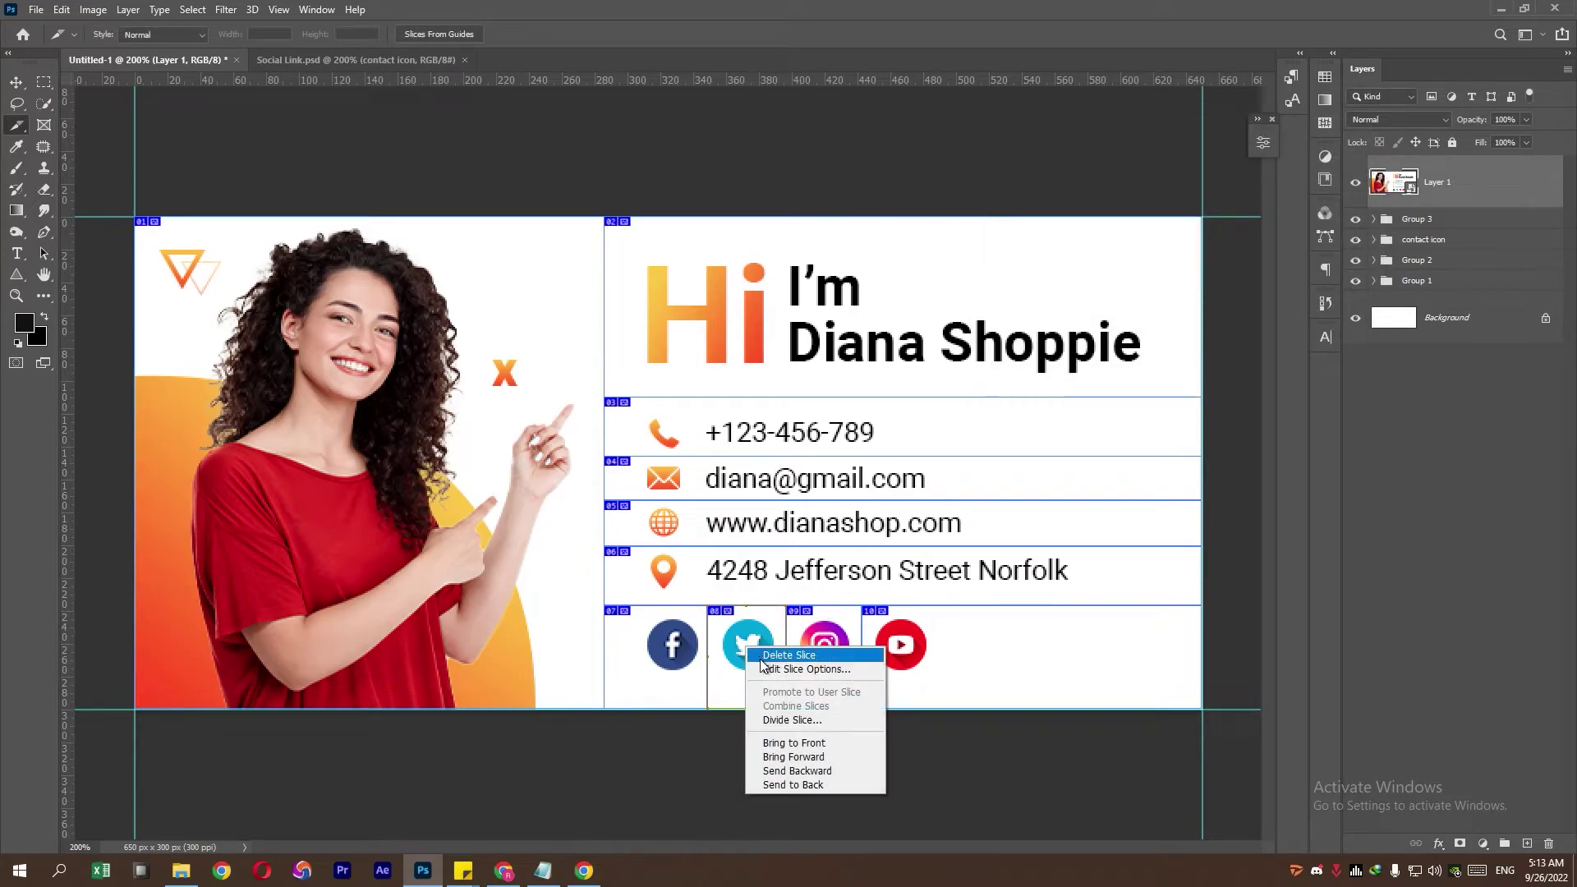
{"action": "left_click", "coordinate": [765, 668]}
{"action": "type", "text": "tw"}
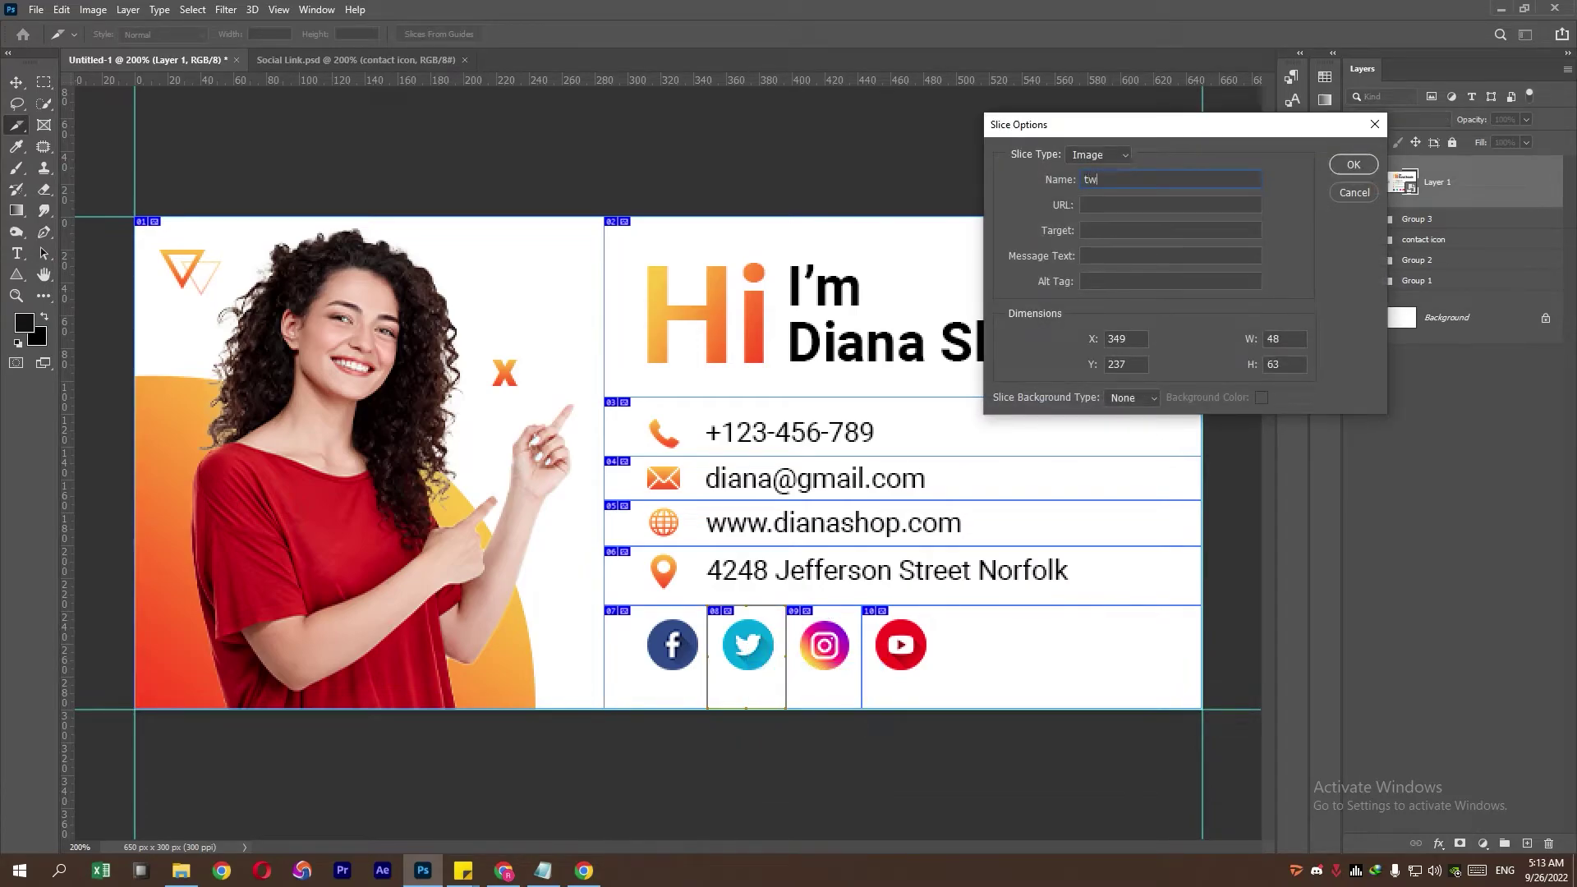
{"action": "type", "text": "itter"}
{"action": "key", "text": "Tab"}
{"action": "type", "text": "itt"}
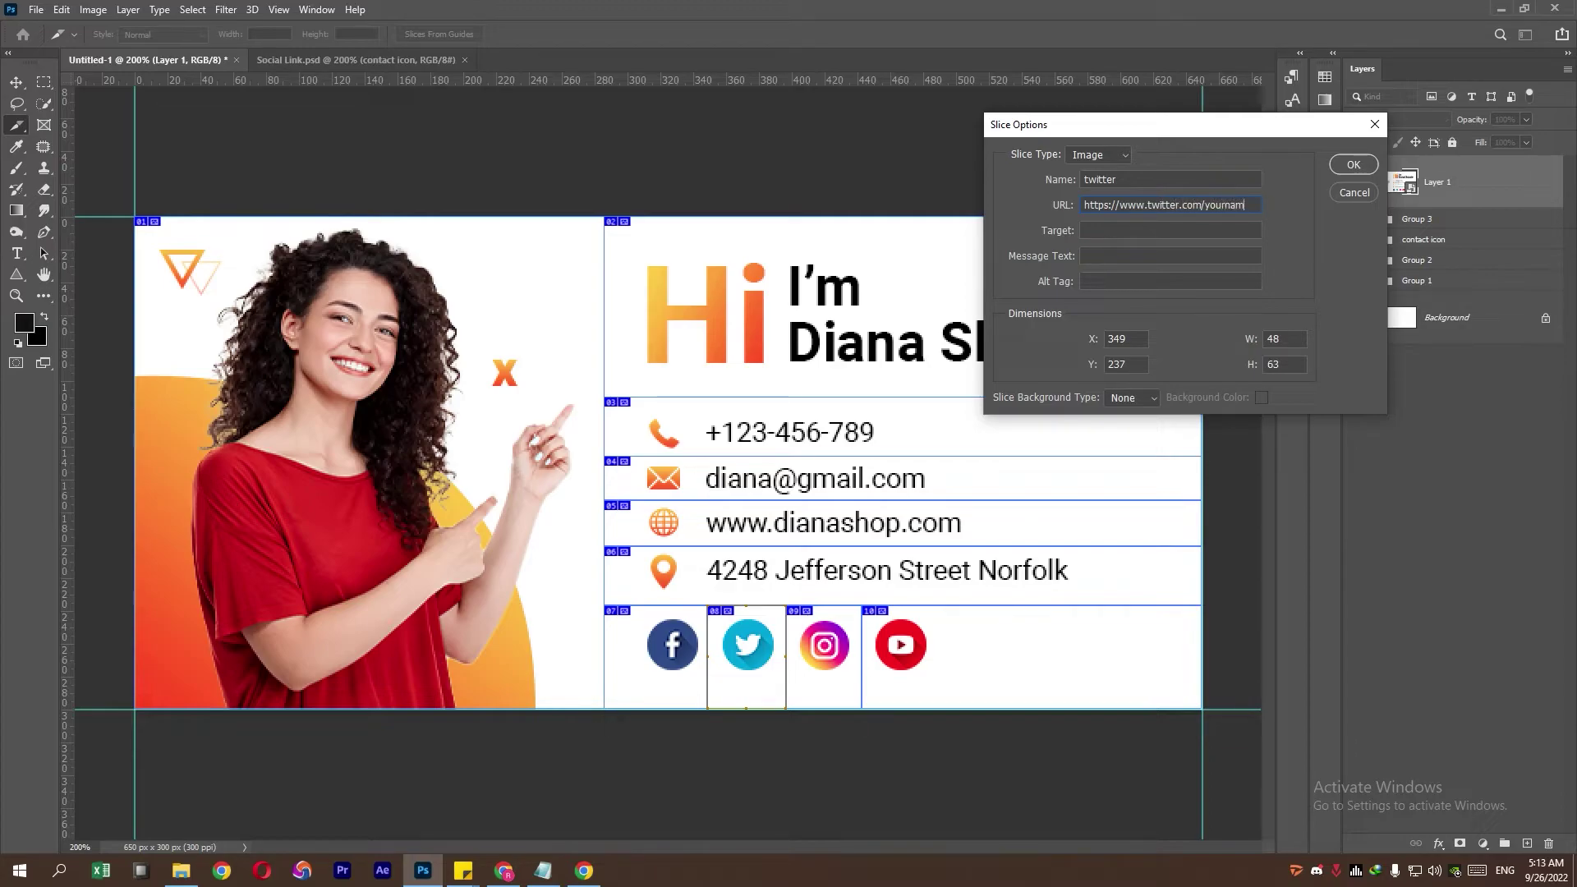
{"action": "key", "text": "Return"}
Step: Name the Instagram icon slice 'instagram' with its https Instagram profile URL
{"action": "right_click", "coordinate": [838, 647]}
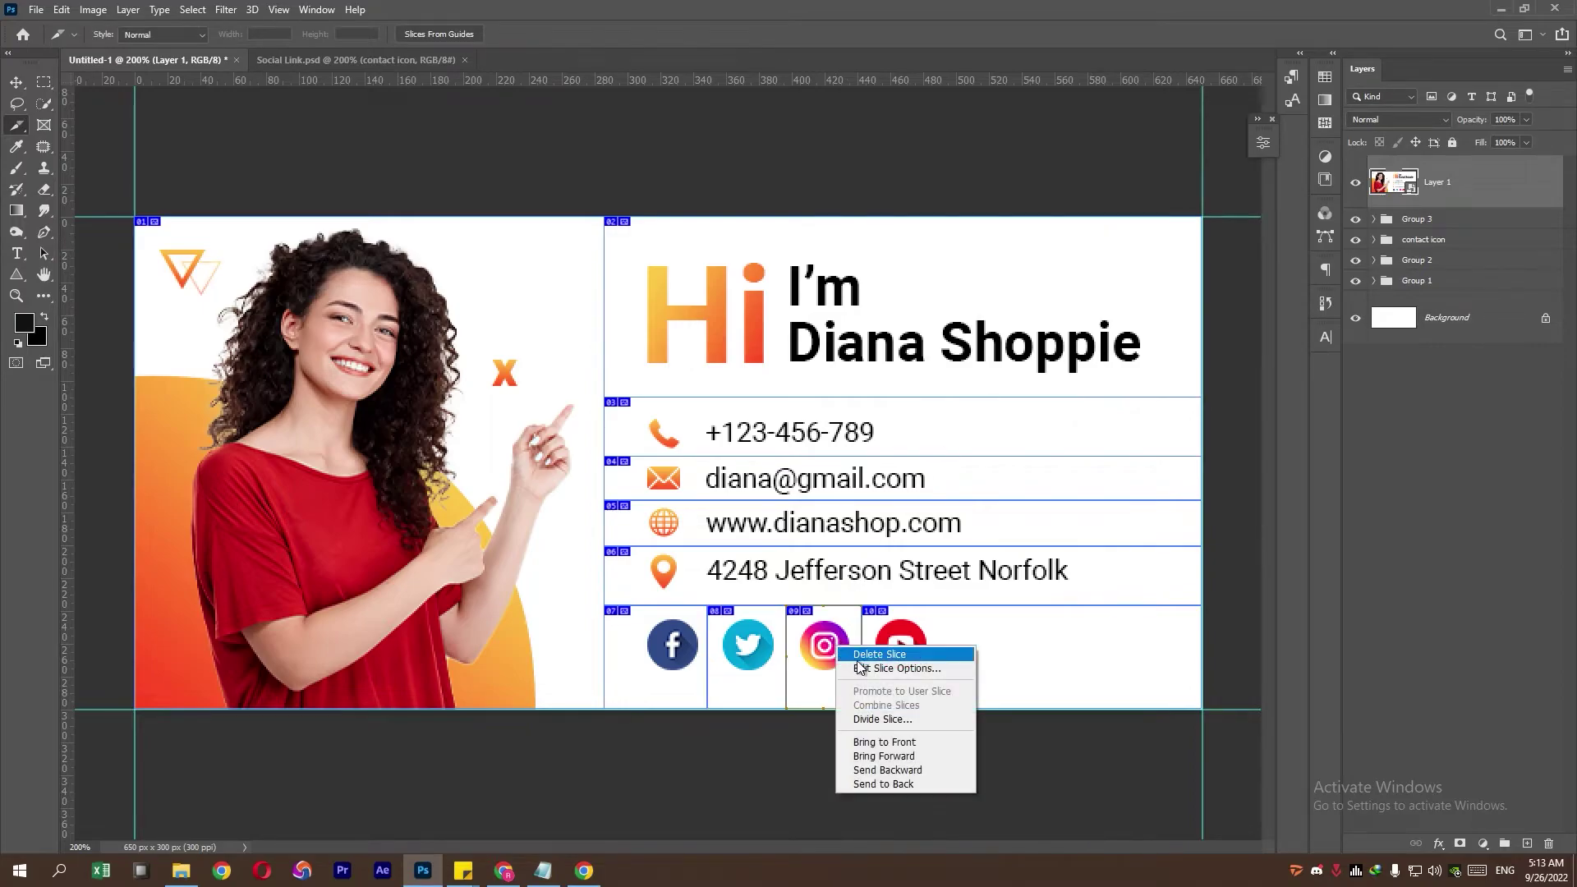
{"action": "left_click", "coordinate": [860, 668]}
{"action": "type", "text": "tagram"}
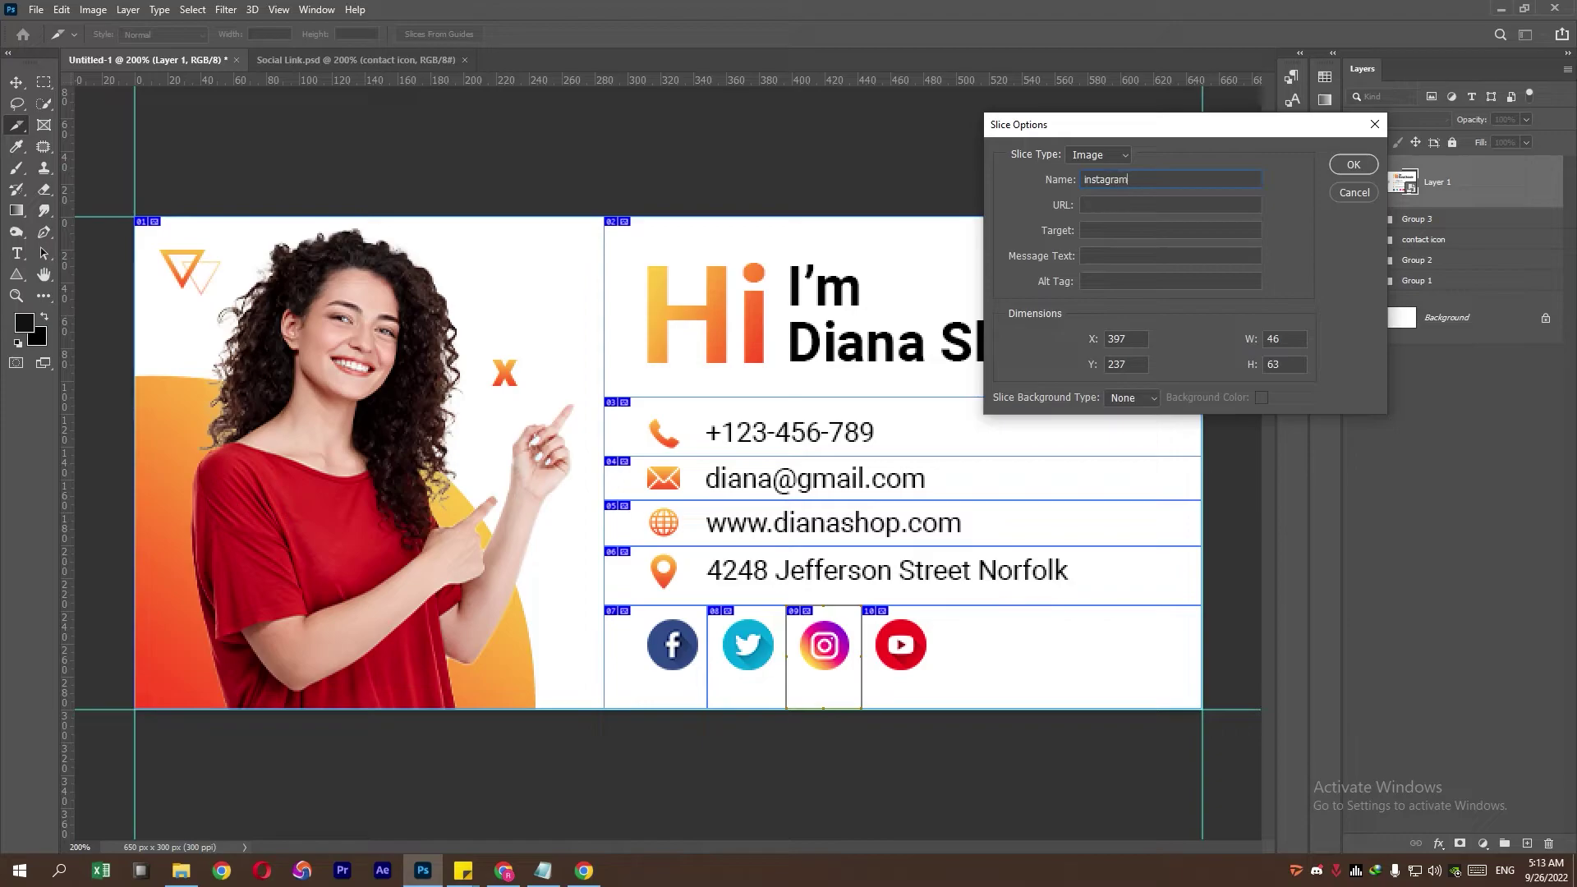
{"action": "key", "text": "Tab"}
{"action": "type", "text": "htt"}
{"action": "type", "text": "ram"}
{"action": "type", "text": "e"}
{"action": "key", "text": "Return"}
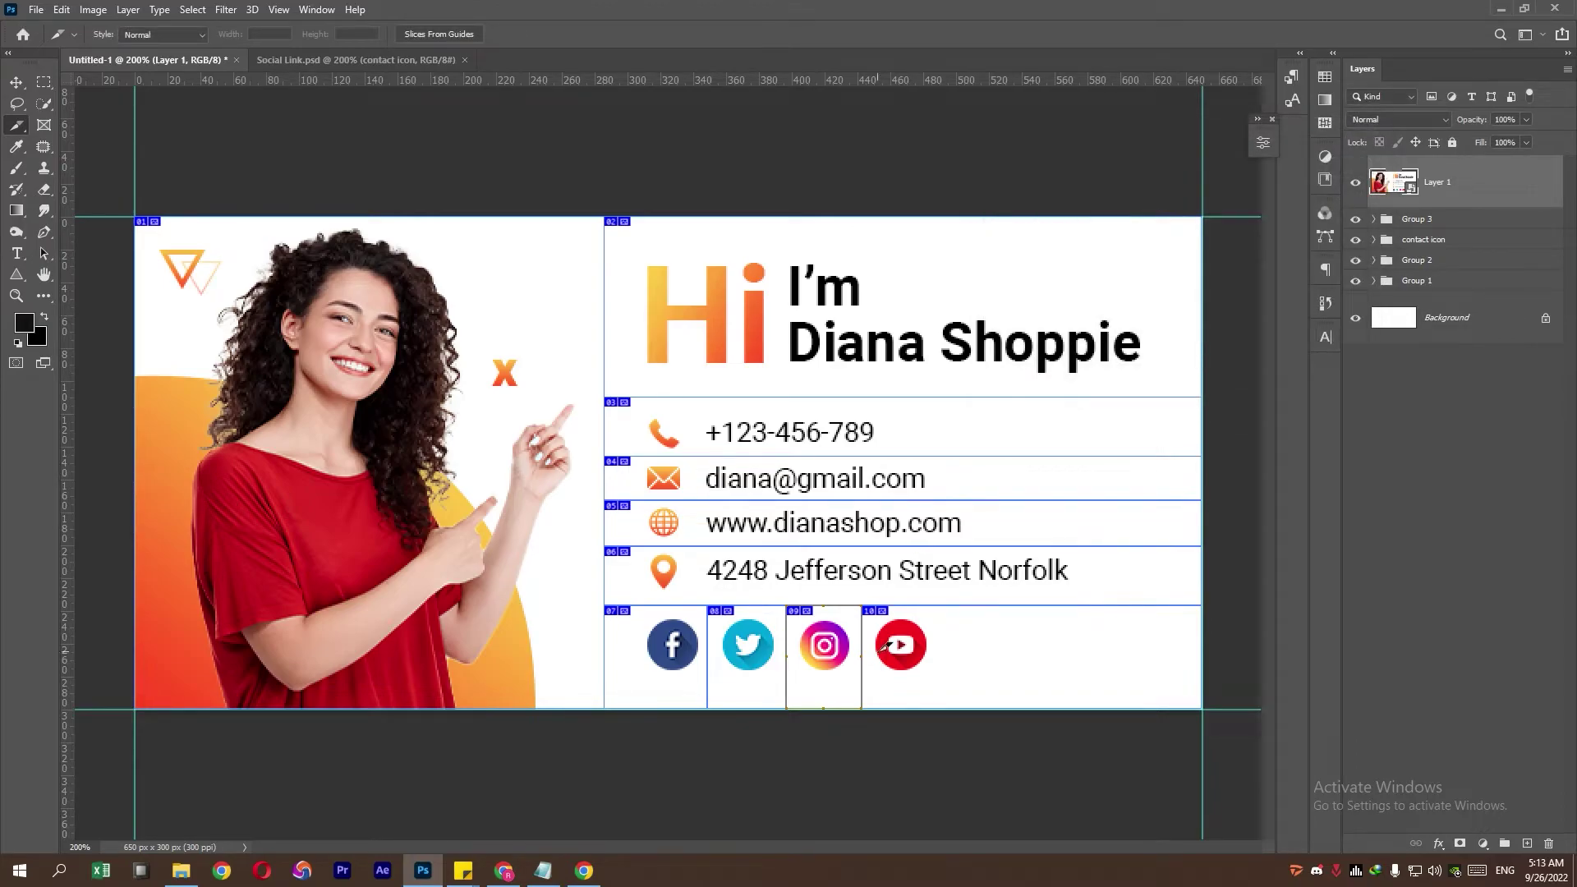
Step: Name the YouTube icon slice 'youtube' with its YouTube profile URL
{"action": "right_click", "coordinate": [880, 655]}
{"action": "left_click", "coordinate": [897, 675]}
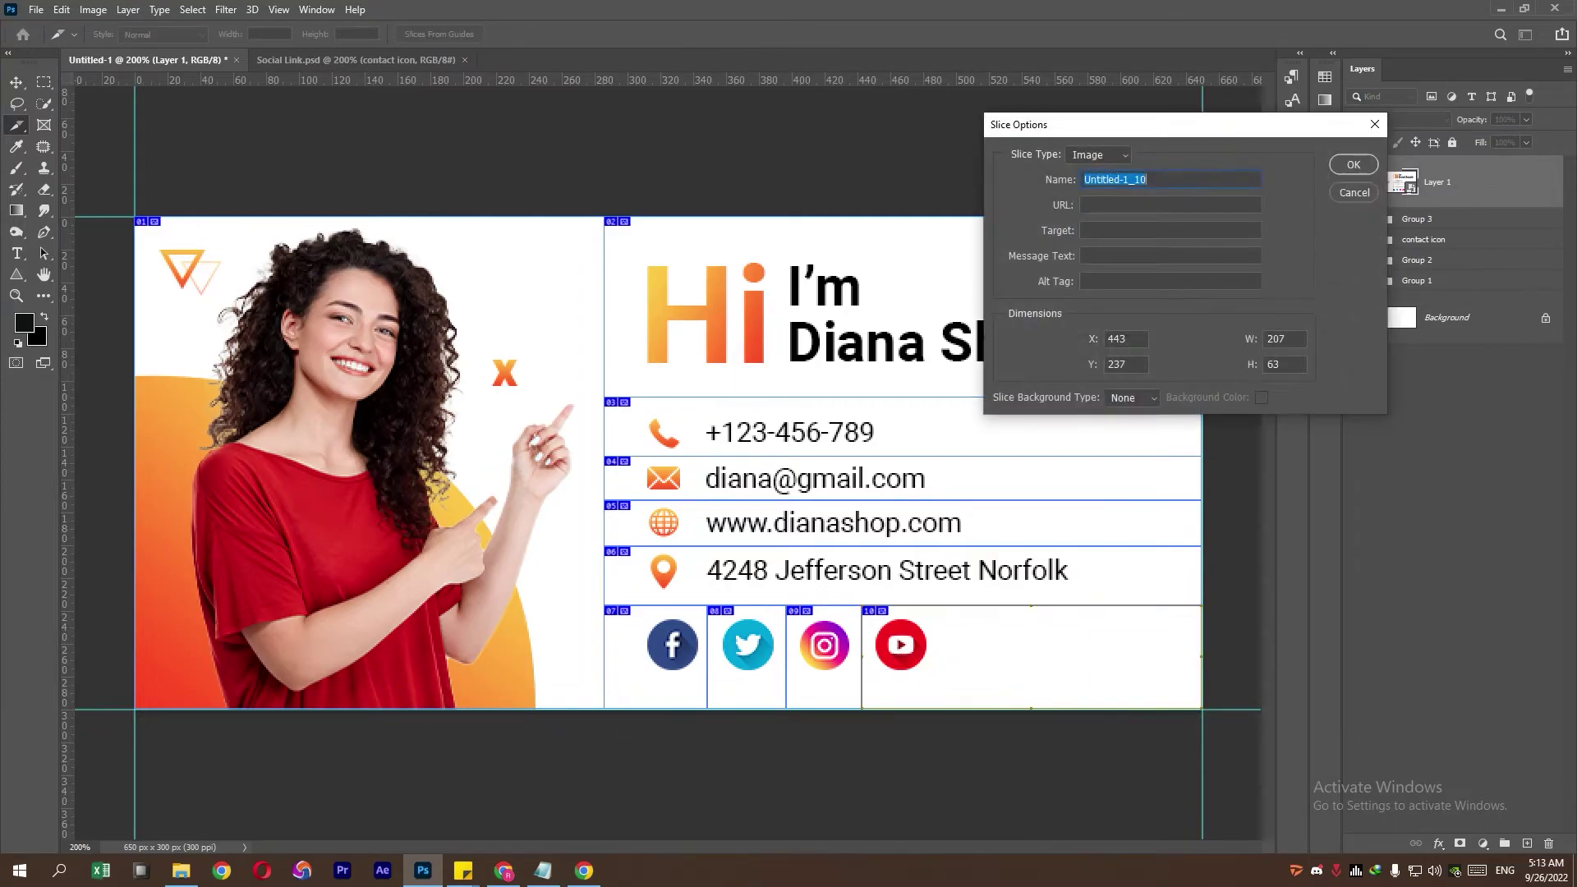
{"action": "type", "text": "you"}
{"action": "type", "text": "h"}
{"action": "type", "text": "ps://www.yo"}
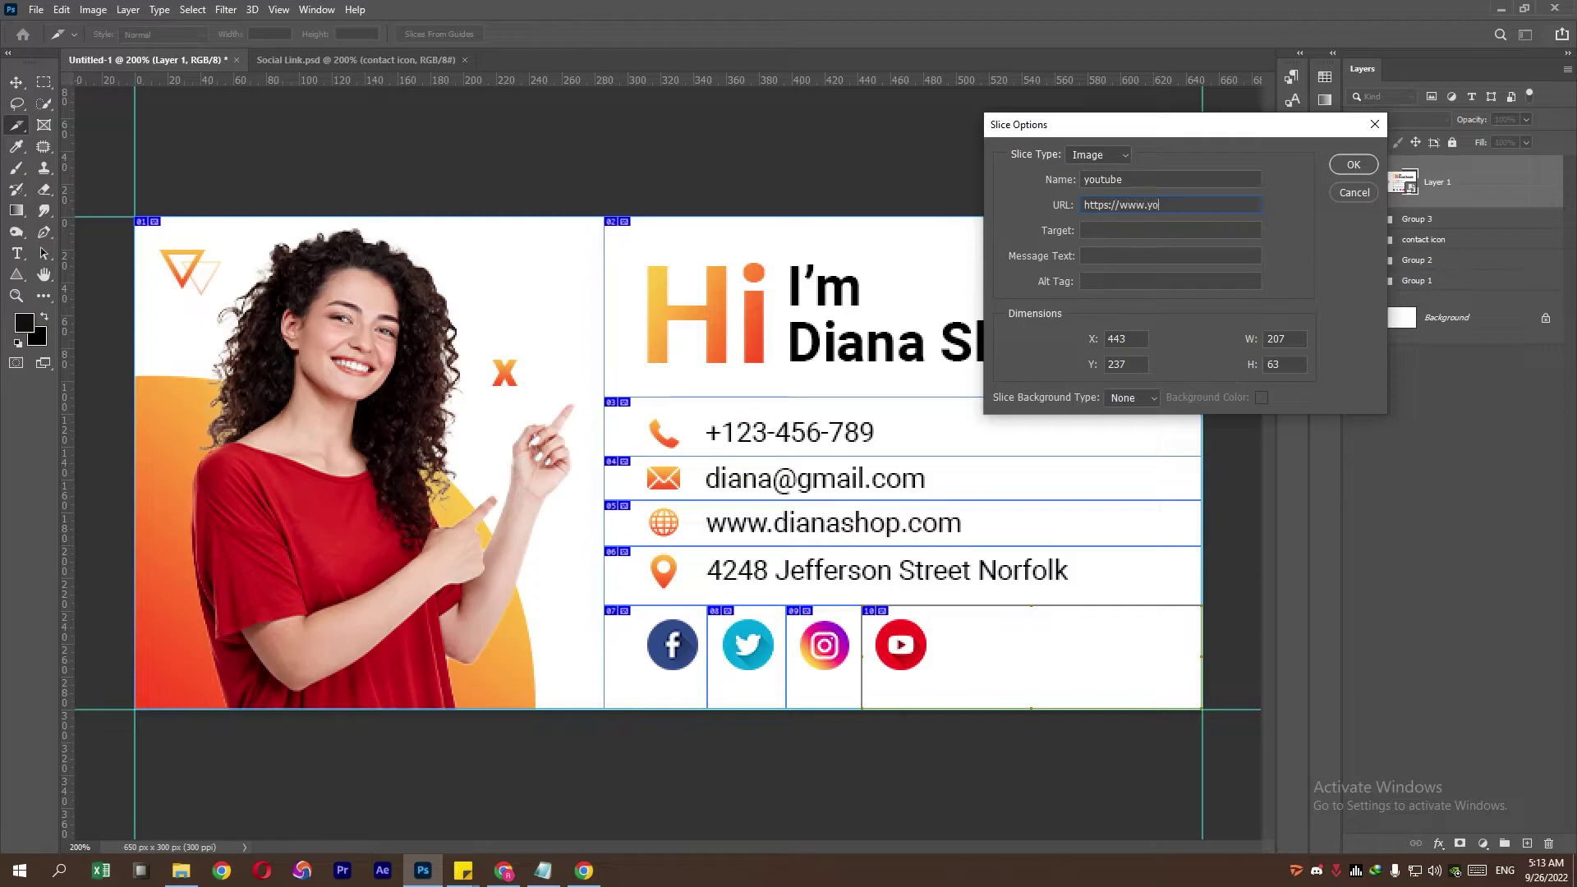
{"action": "type", "text": "utu"}
{"action": "type", "text": "com/yourname"}
{"action": "key", "text": "Return"}
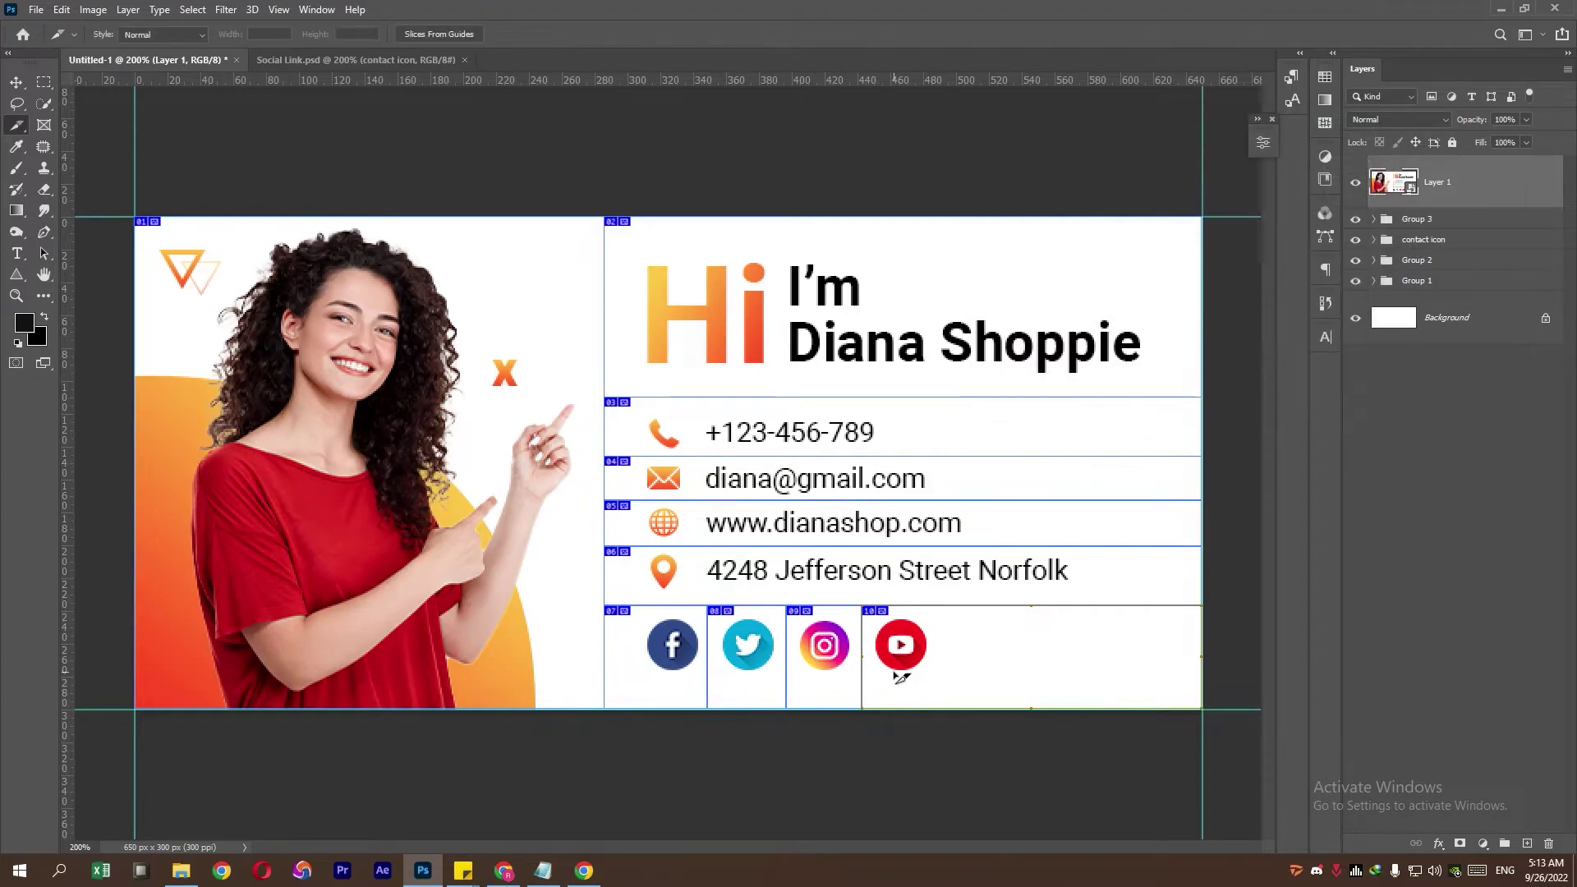
Step: Preview the signature in the browser via Save for Web (Legacy) as JPEG
{"action": "left_click", "coordinate": [36, 10]}
{"action": "left_click", "coordinate": [320, 313]}
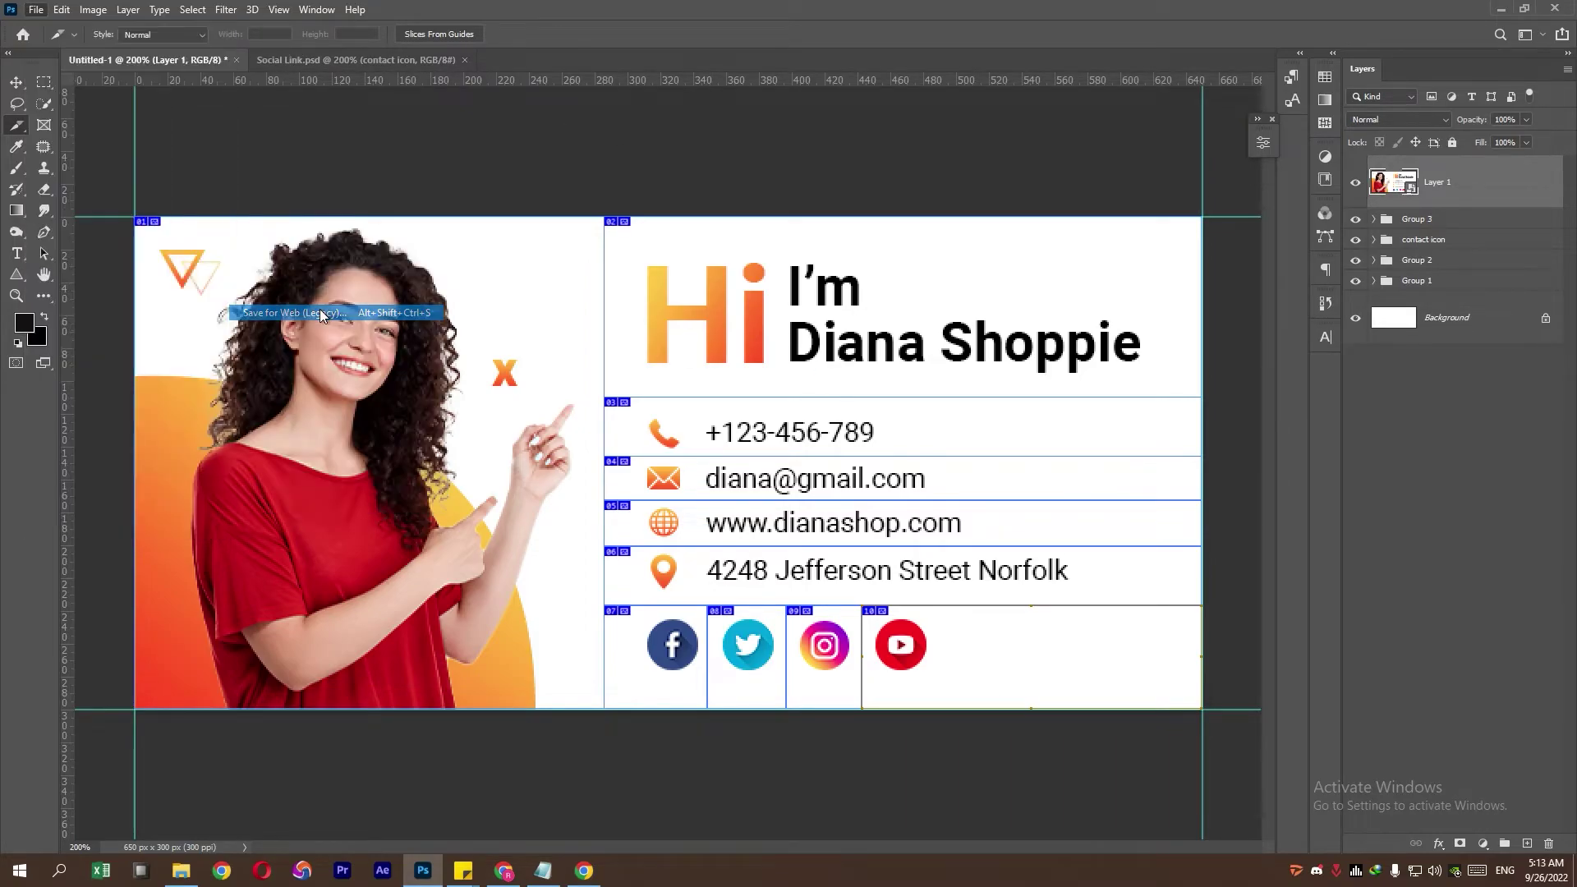
{"action": "left_click", "coordinate": [770, 222]}
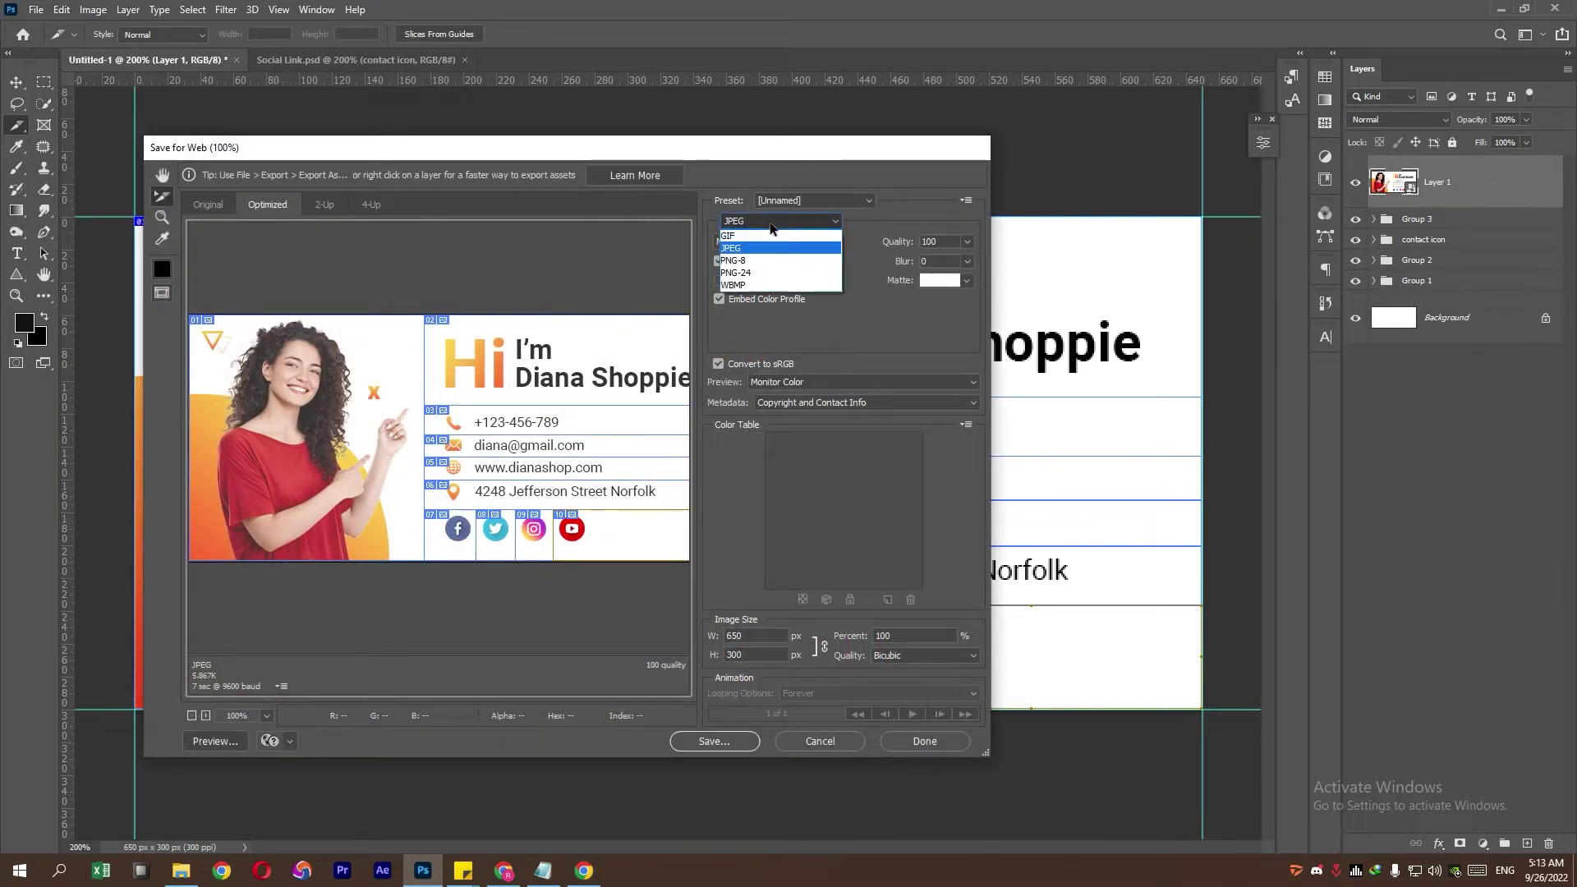
{"action": "left_click", "coordinate": [723, 248]}
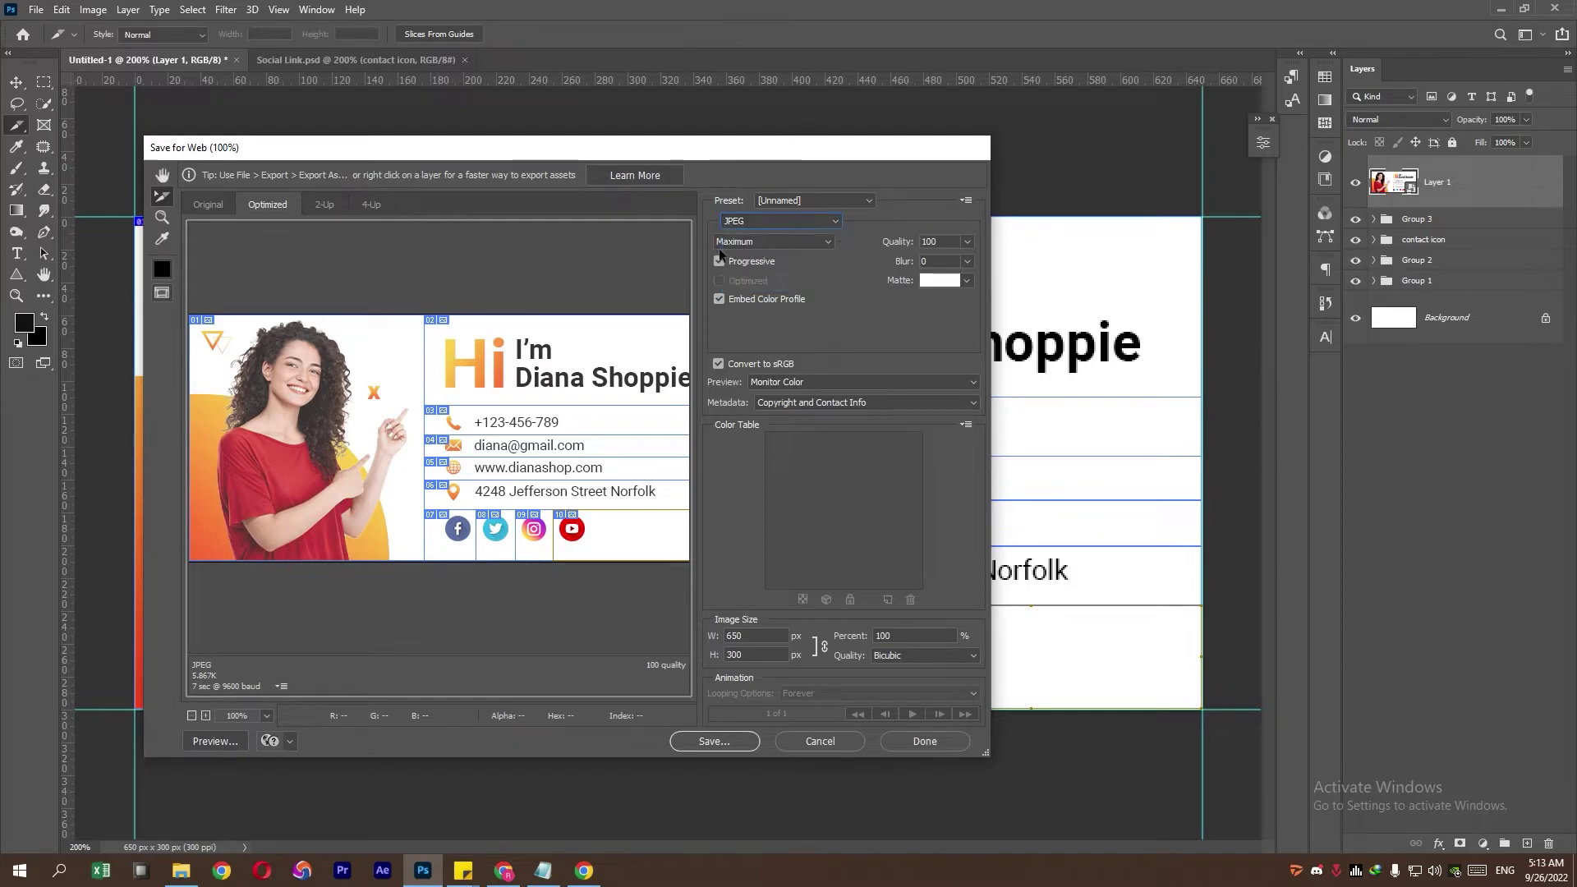
{"action": "left_click", "coordinate": [229, 741]}
Step: Copy the generated HTML code from the browser preview
{"action": "left_click_drag", "start_coordinate": [10, 415], "coordinate": [161, 822]}
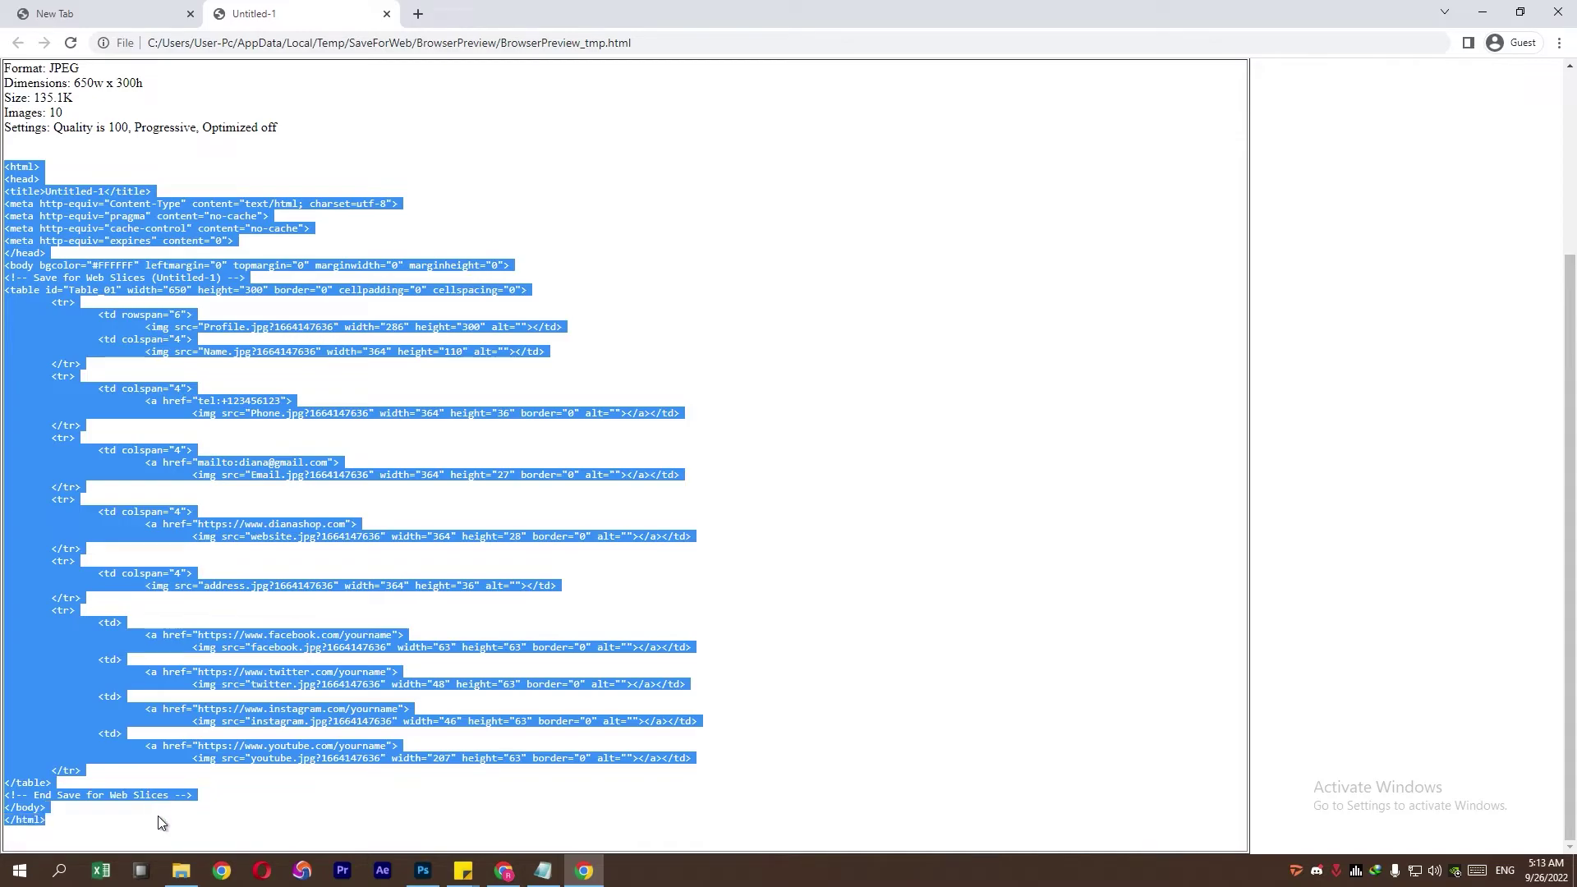
{"action": "right_click", "coordinate": [146, 525]}
{"action": "left_click", "coordinate": [155, 544]}
{"action": "key", "text": "alt+Tab"}
Step: Create a new text file named signature.html in New folder (14)
{"action": "right_click", "coordinate": [366, 485]}
{"action": "mouse_move", "coordinate": [460, 719]}
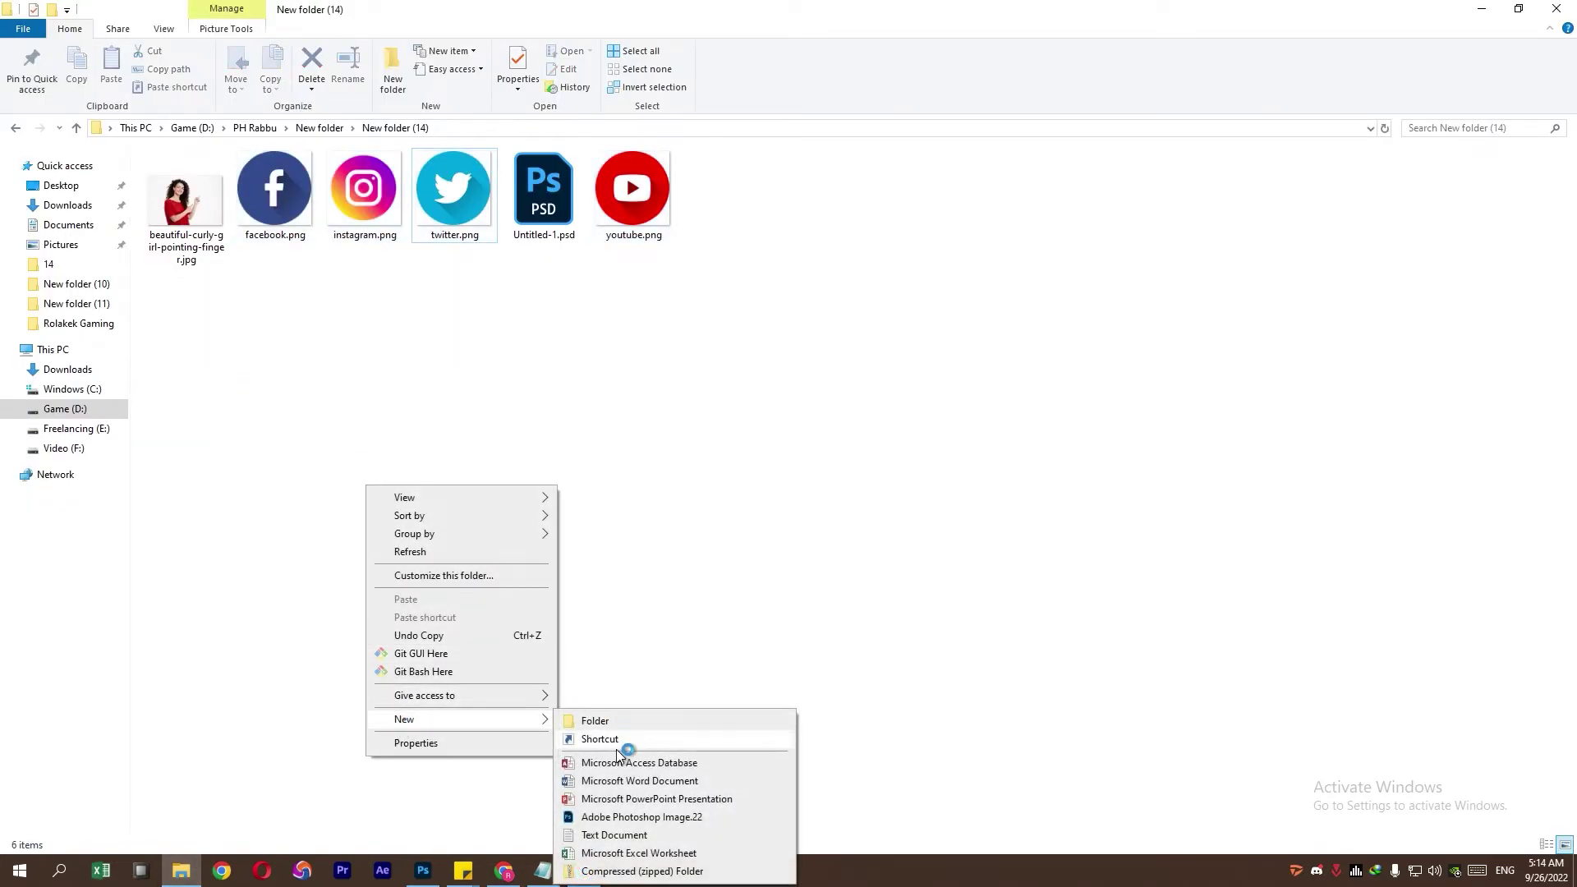
{"action": "left_click", "coordinate": [621, 836]}
{"action": "type", "text": "s"}
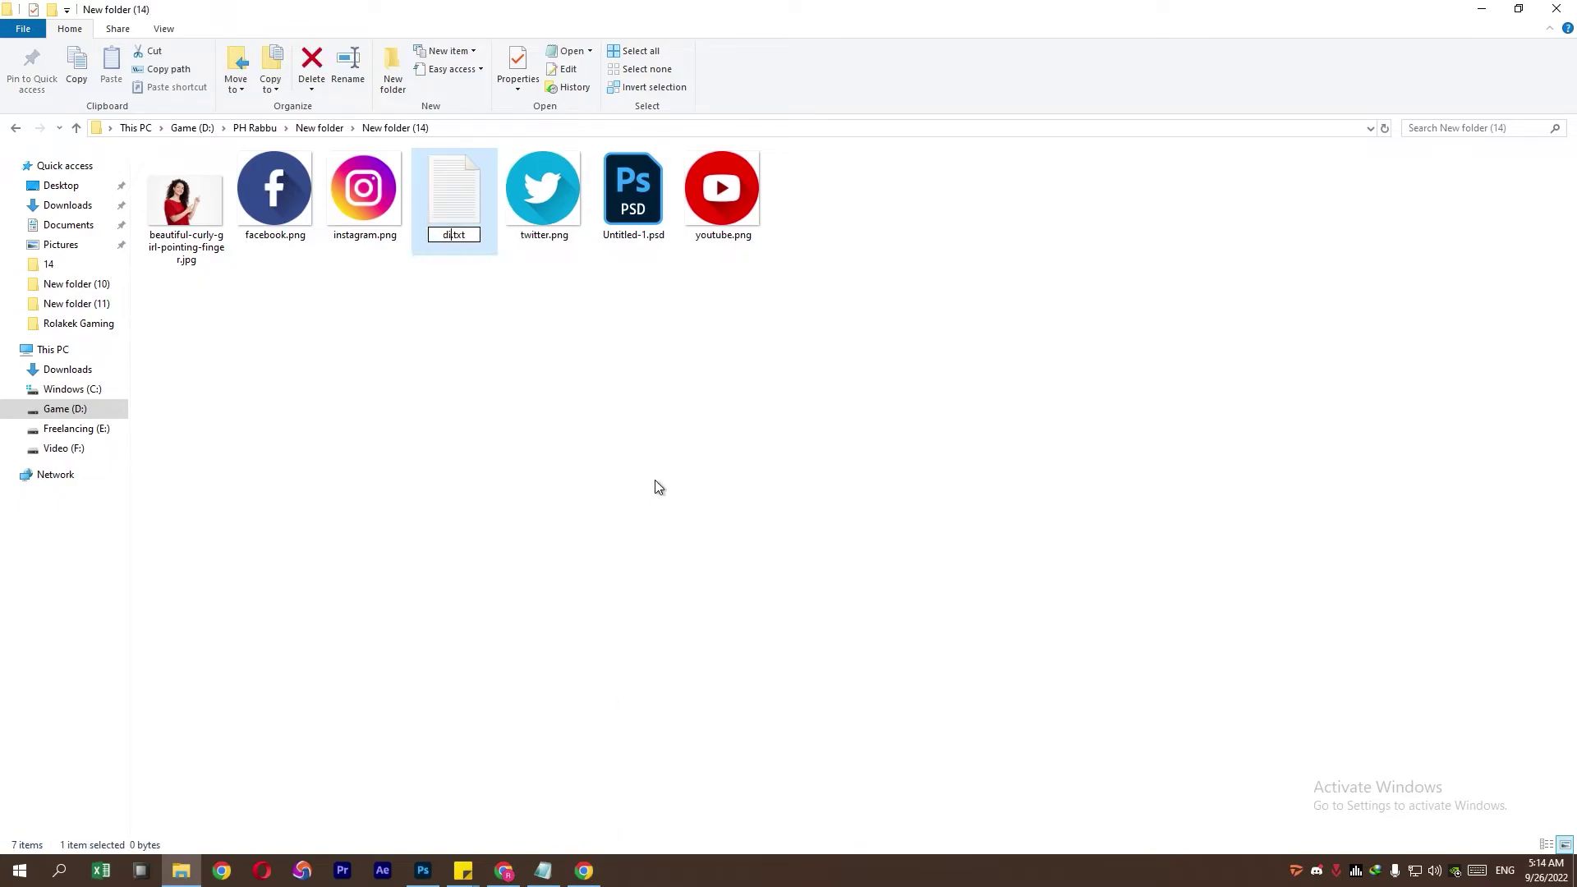
{"action": "type", "text": "ignature."}
{"action": "type", "text": "html"}
{"action": "key", "text": "Return"}
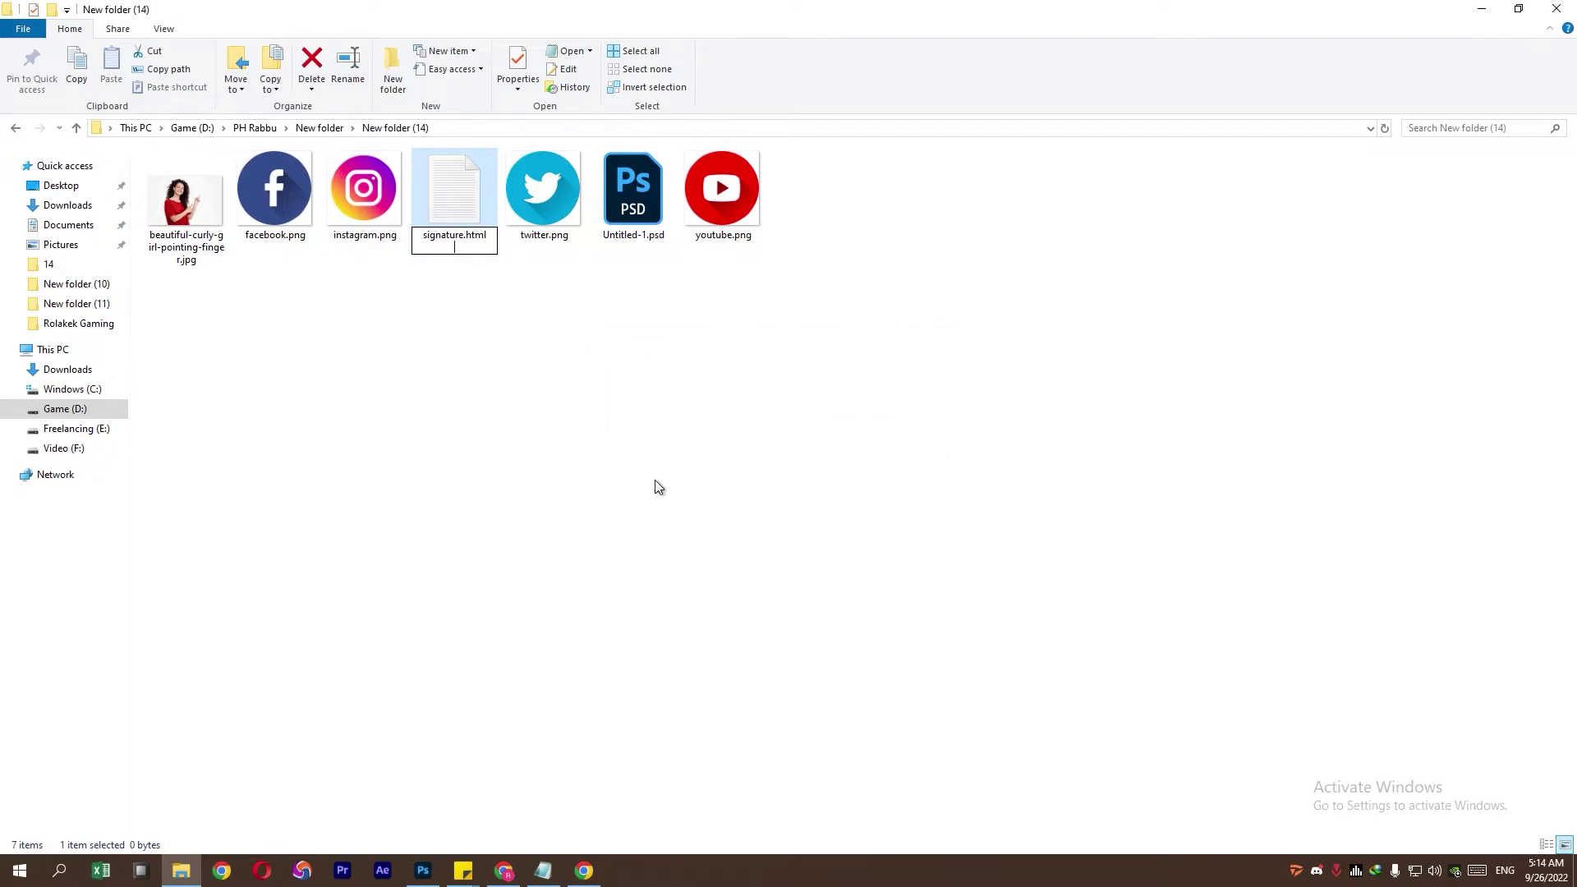
Step: Paste the copied HTML into signature.html in Notepad and save it
{"action": "right_click", "coordinate": [460, 201]}
{"action": "mouse_move", "coordinate": [509, 338]}
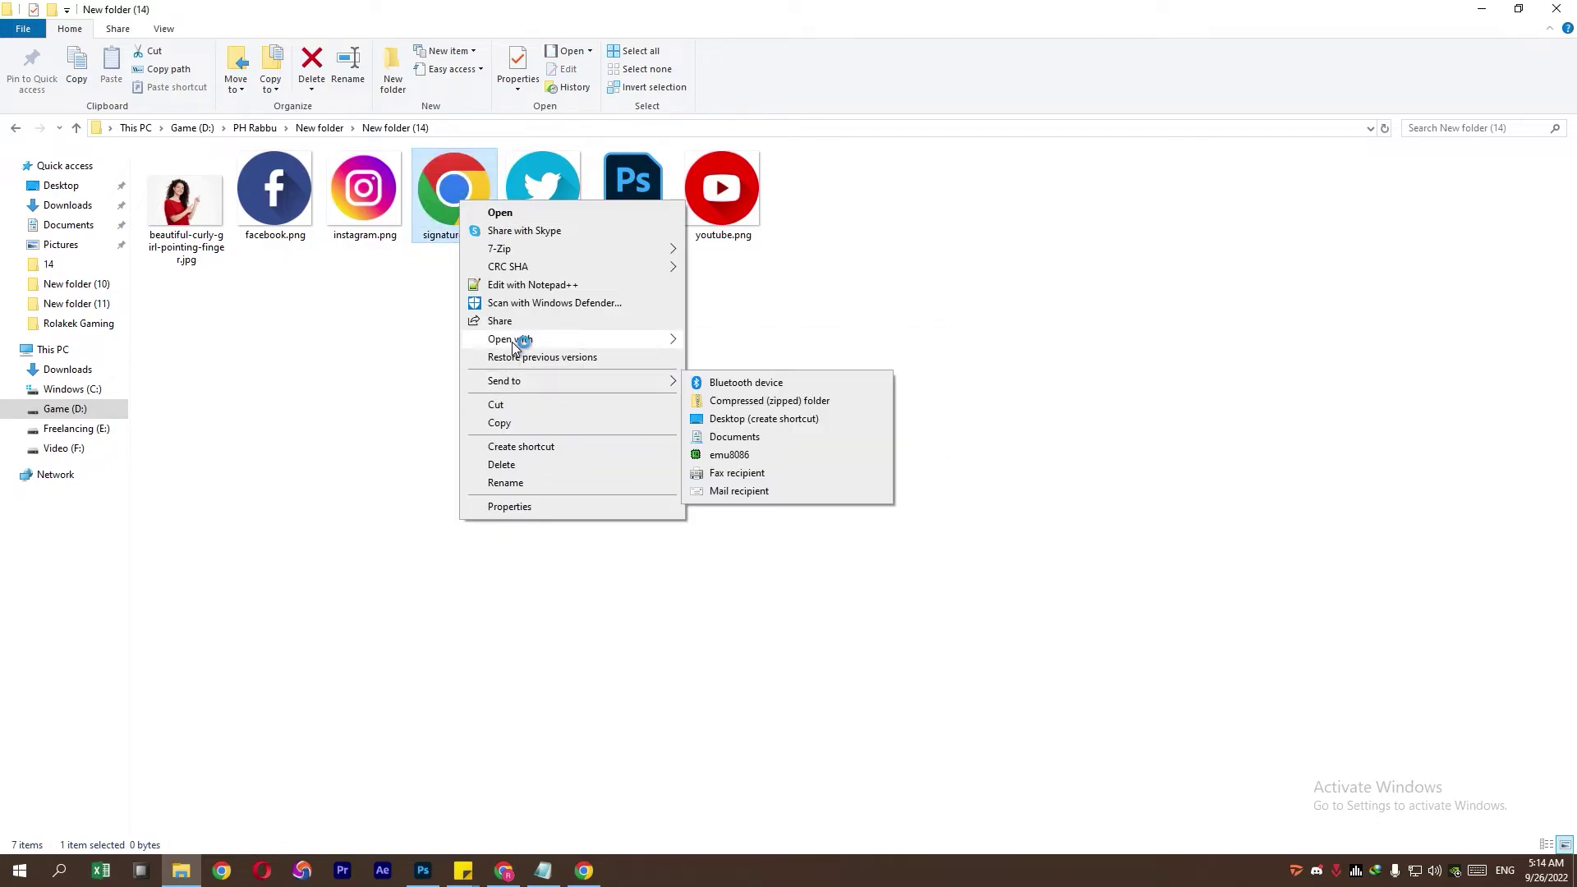
{"action": "left_click", "coordinate": [749, 415]}
{"action": "right_click", "coordinate": [722, 365]}
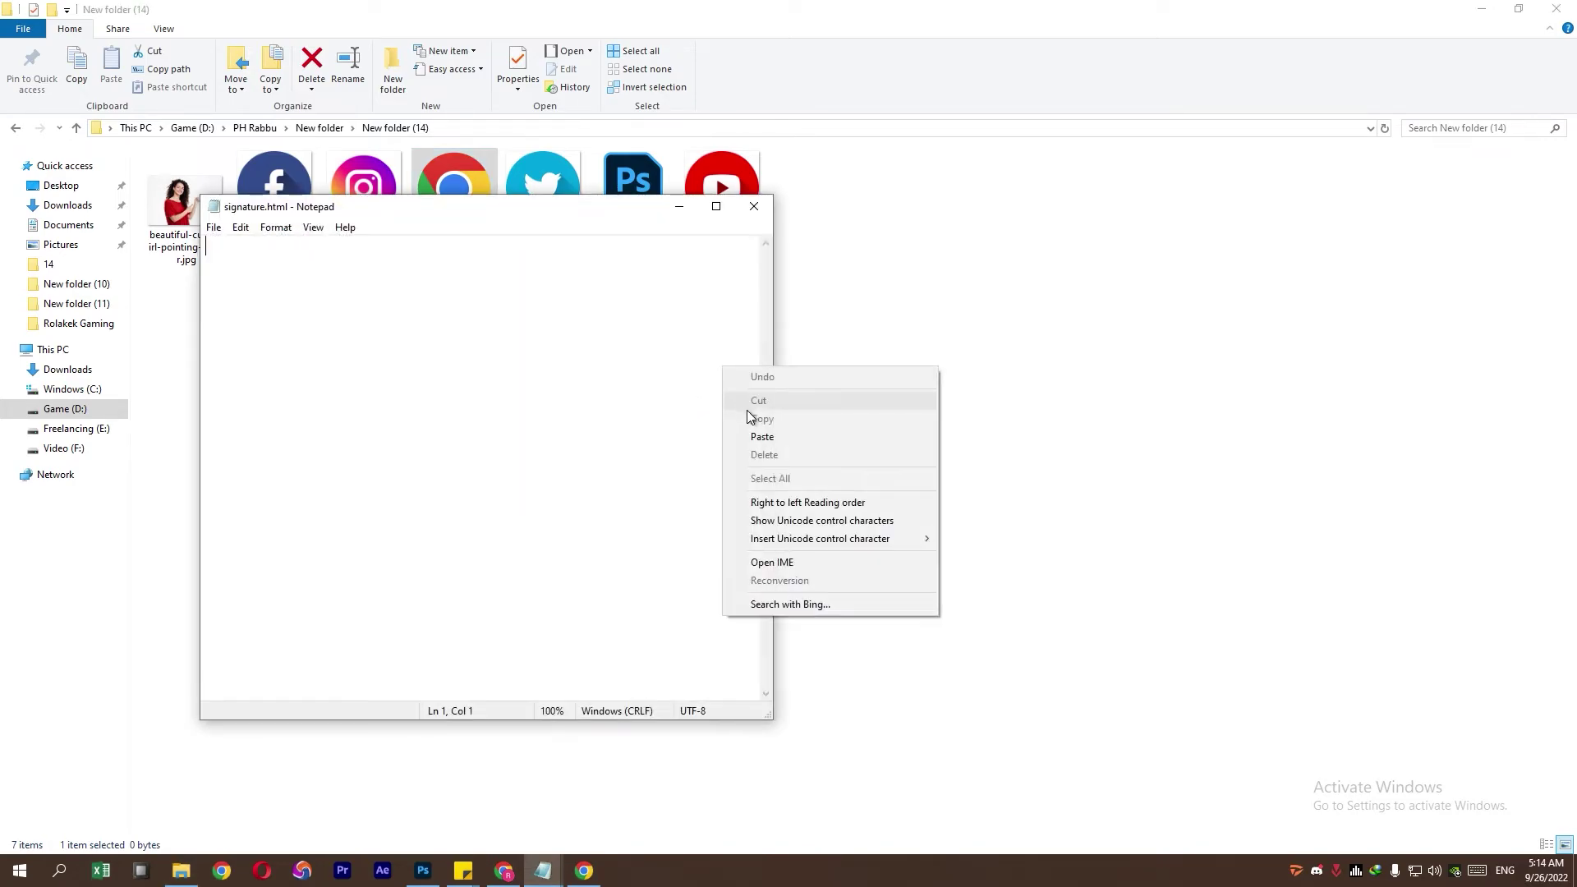
{"action": "left_click", "coordinate": [755, 436]}
{"action": "left_click", "coordinate": [754, 211]}
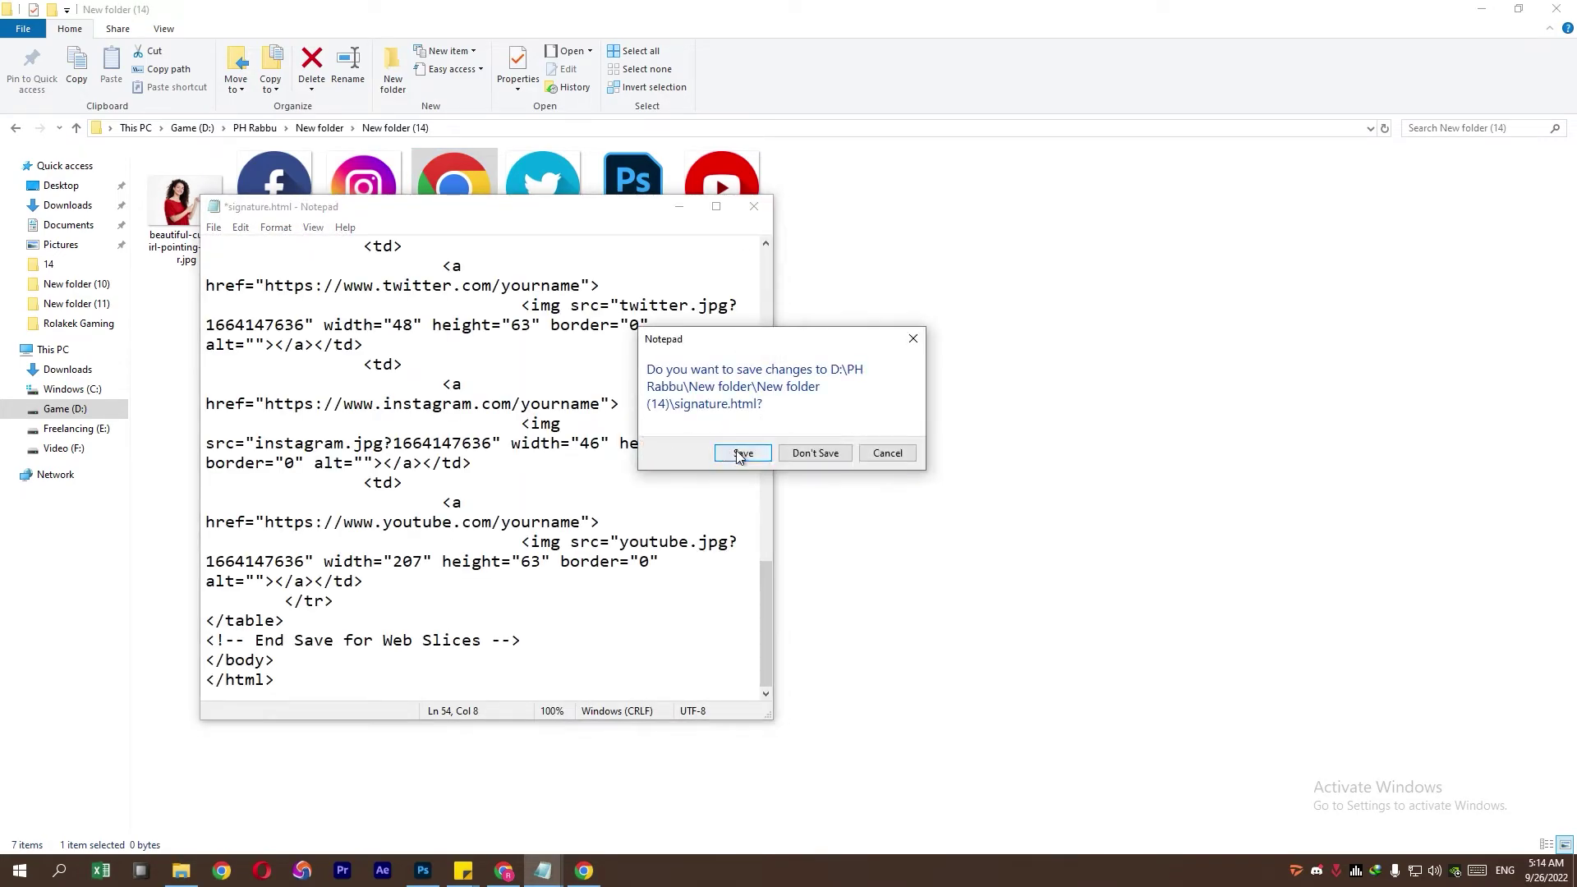
{"action": "left_click", "coordinate": [740, 451]}
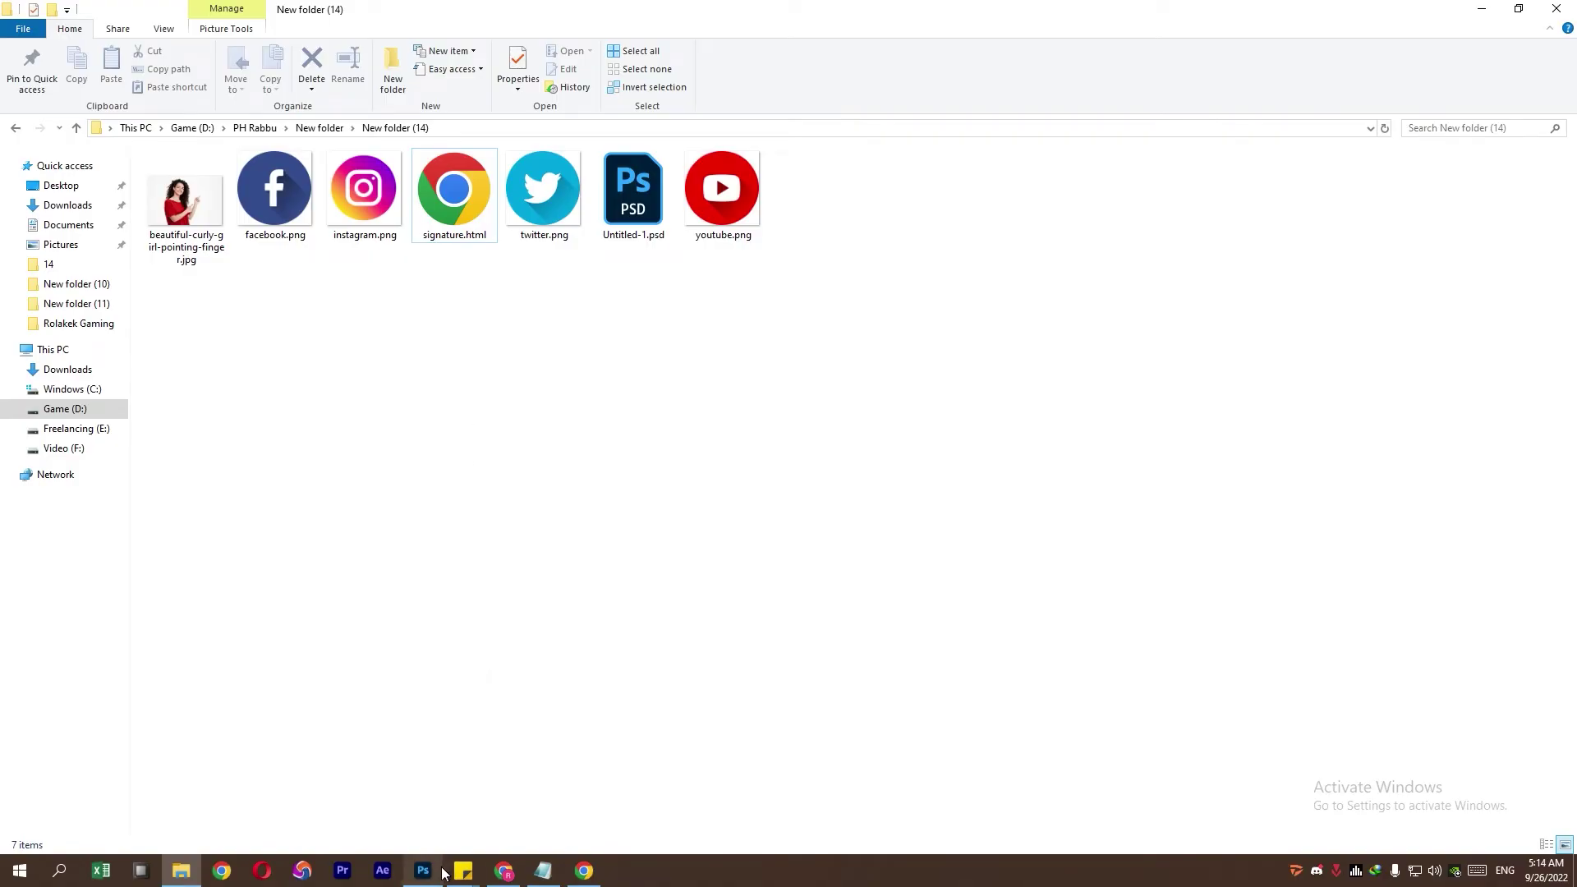
{"action": "left_click", "coordinate": [422, 870]}
Step: Save the optimized web HTML and images into New folder (14)
{"action": "left_click", "coordinate": [709, 741]}
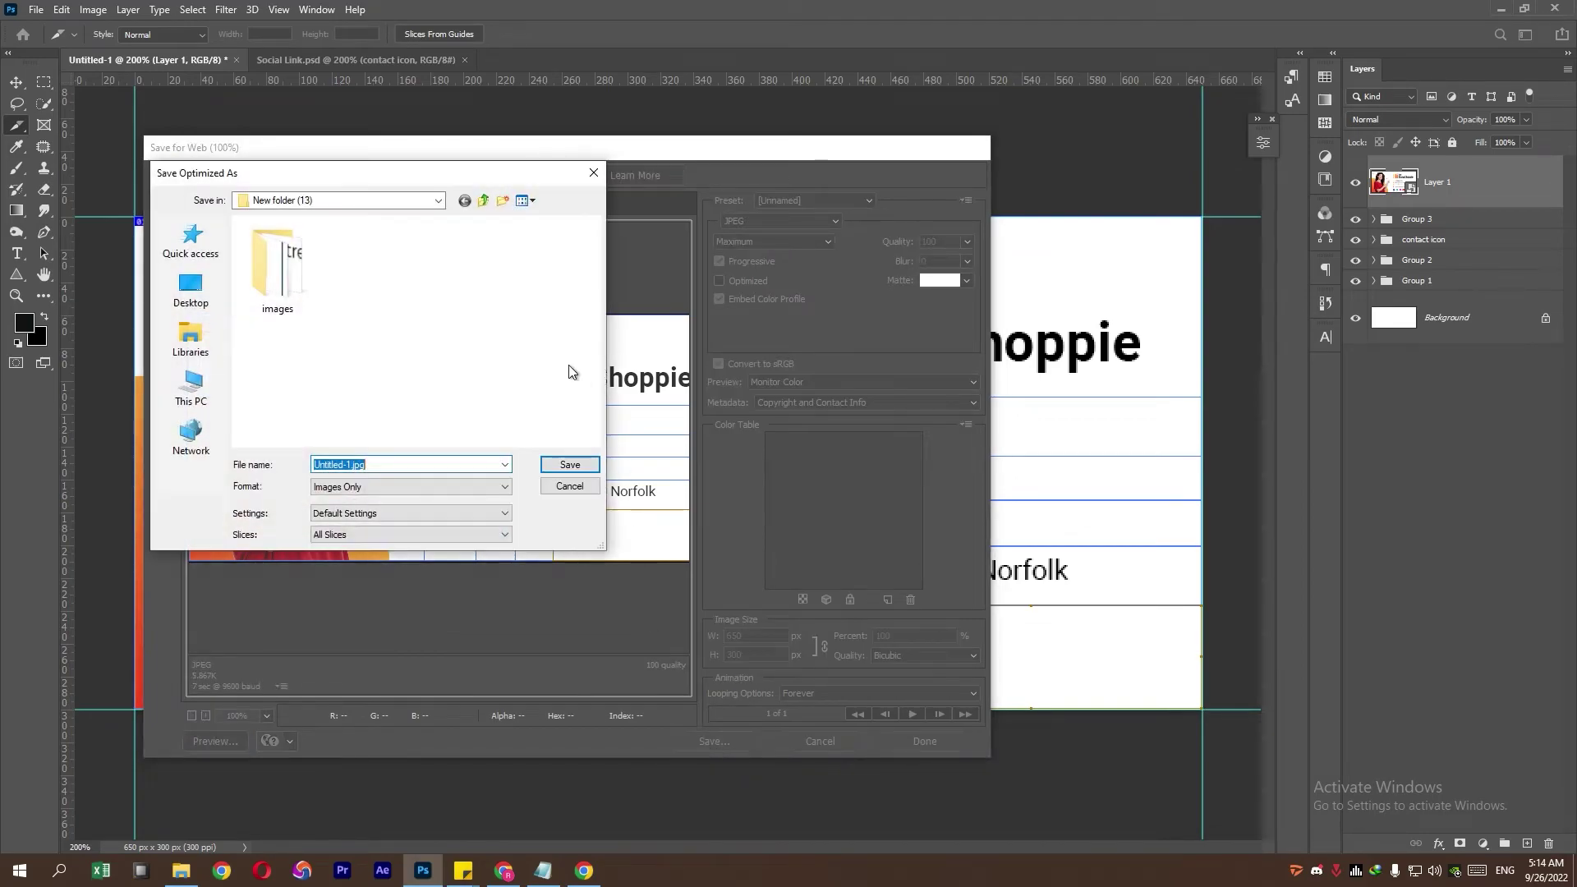
{"action": "left_click", "coordinate": [483, 200]}
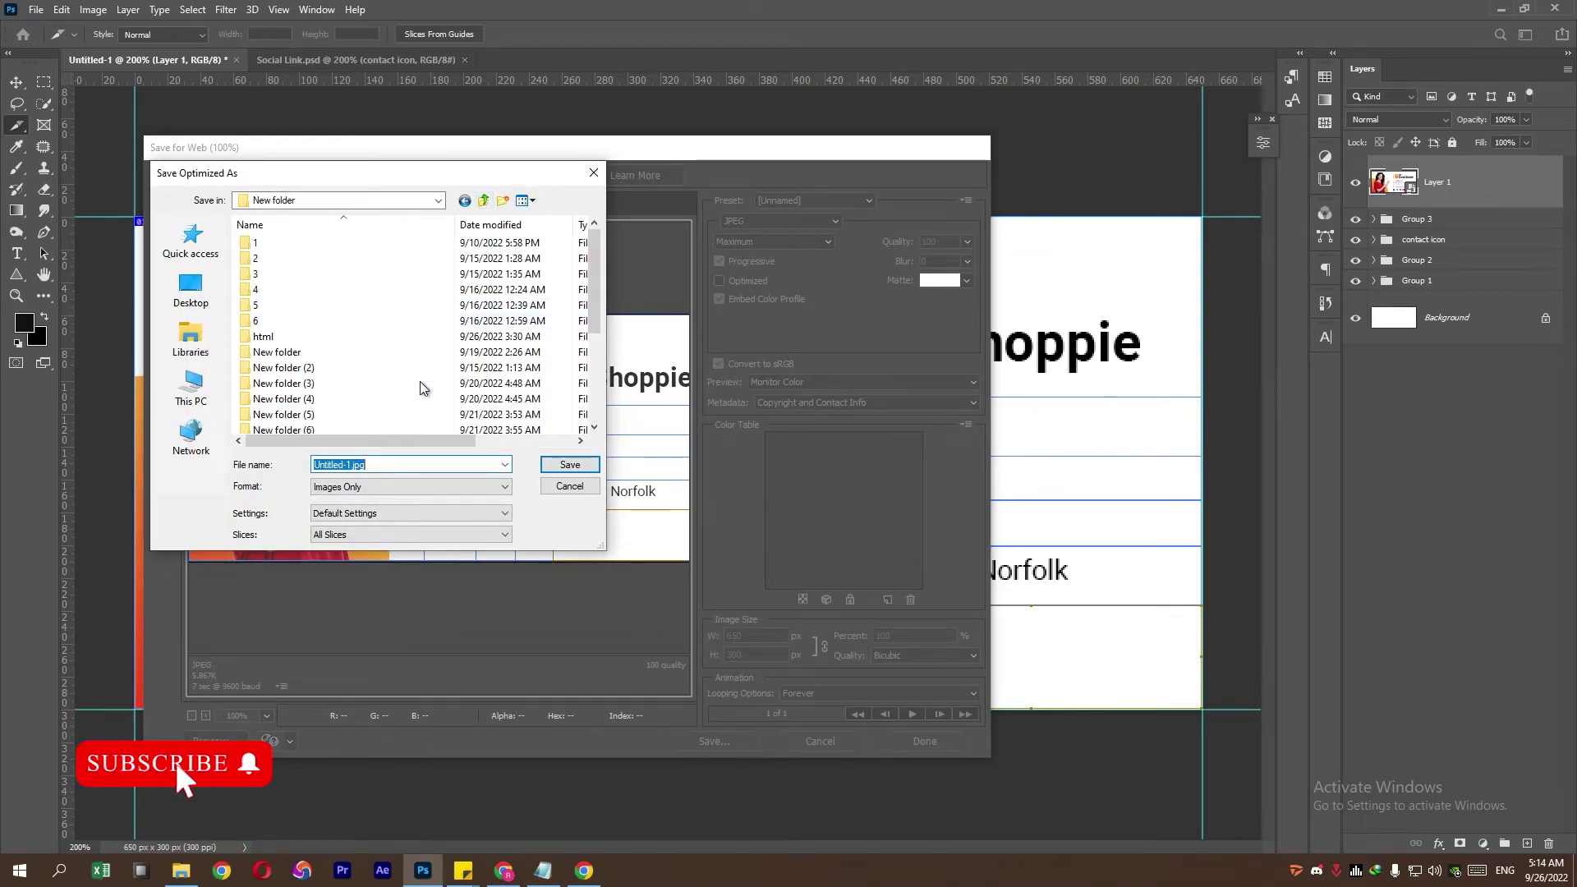
{"action": "left_click", "coordinate": [416, 414]}
{"action": "scroll", "coordinate": [416, 411], "scroll_direction": "down", "scroll_amount": 4}
{"action": "double_click", "coordinate": [407, 398]}
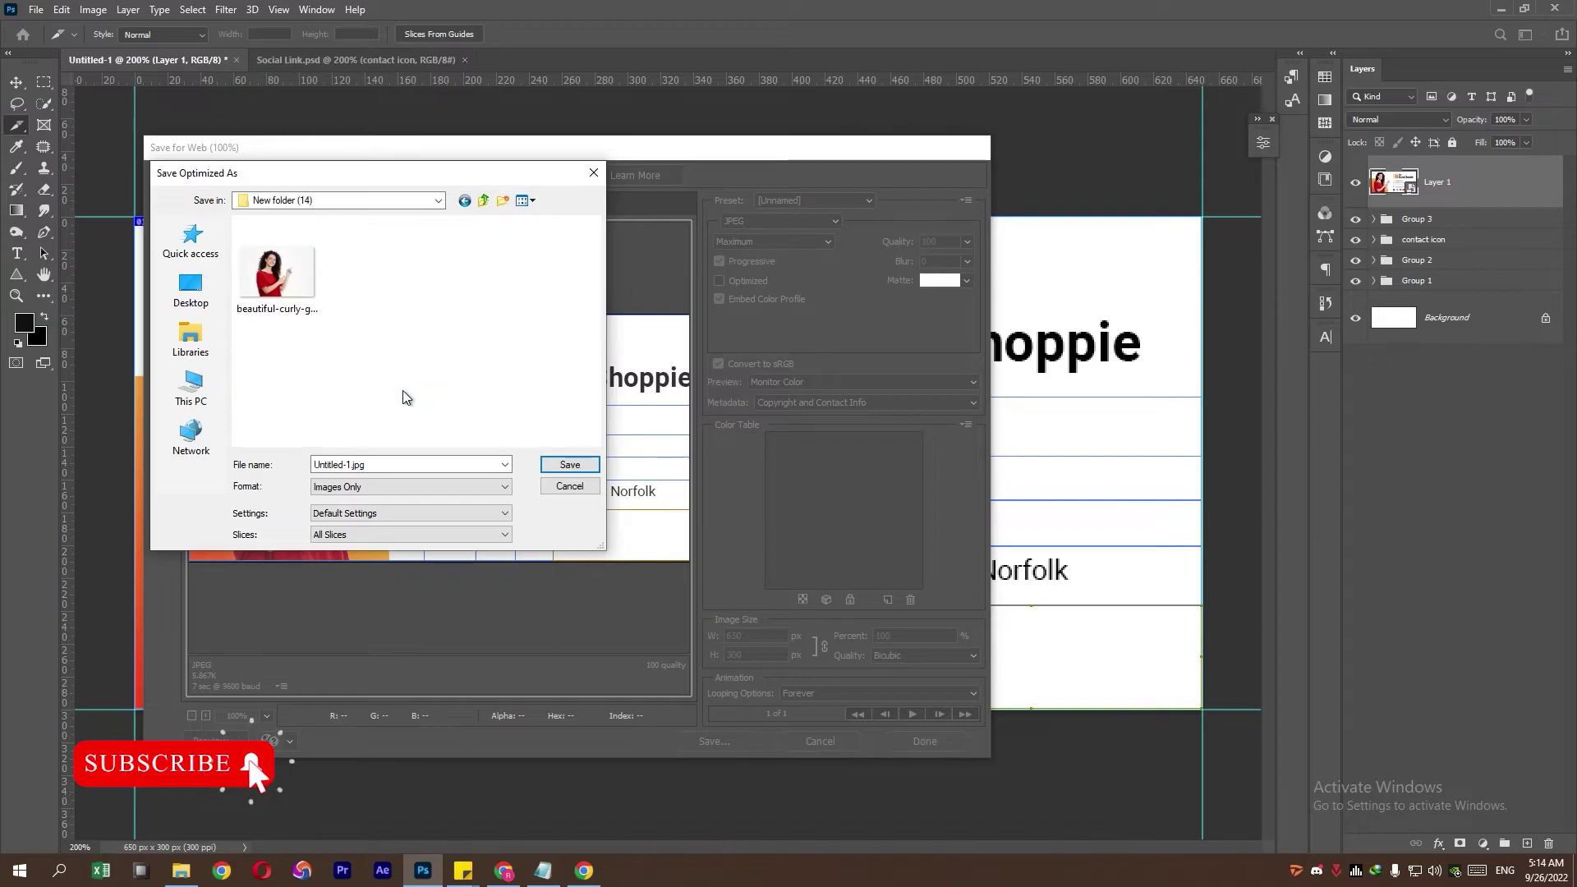
{"action": "left_click", "coordinate": [569, 467]}
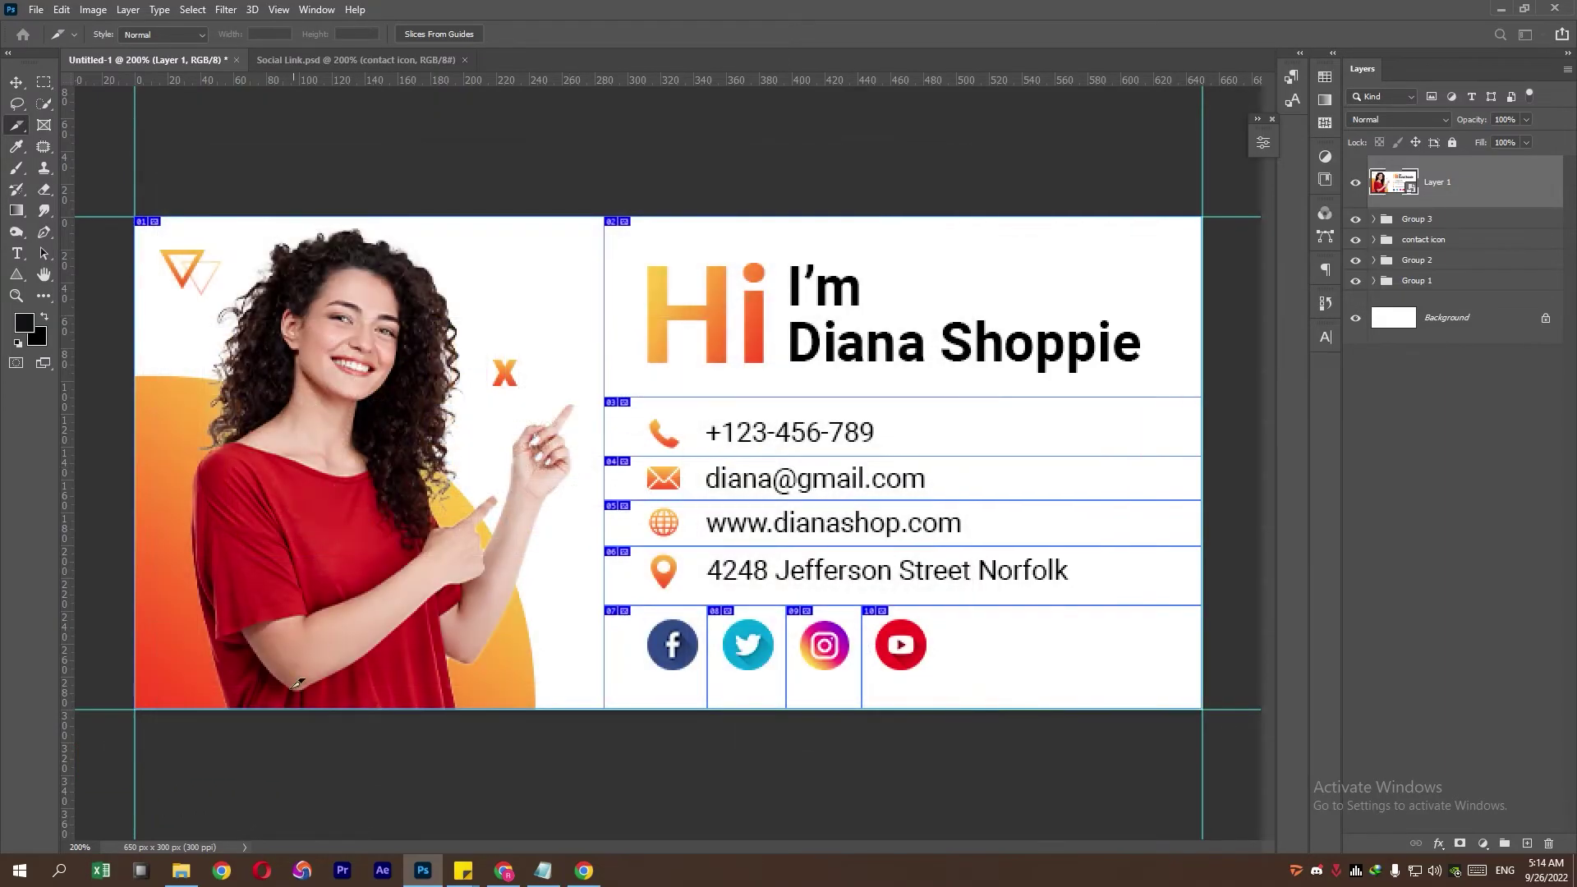
Step: Open the exported images folder and select all ten JPGs
{"action": "left_click", "coordinate": [181, 871]}
{"action": "double_click", "coordinate": [187, 205]}
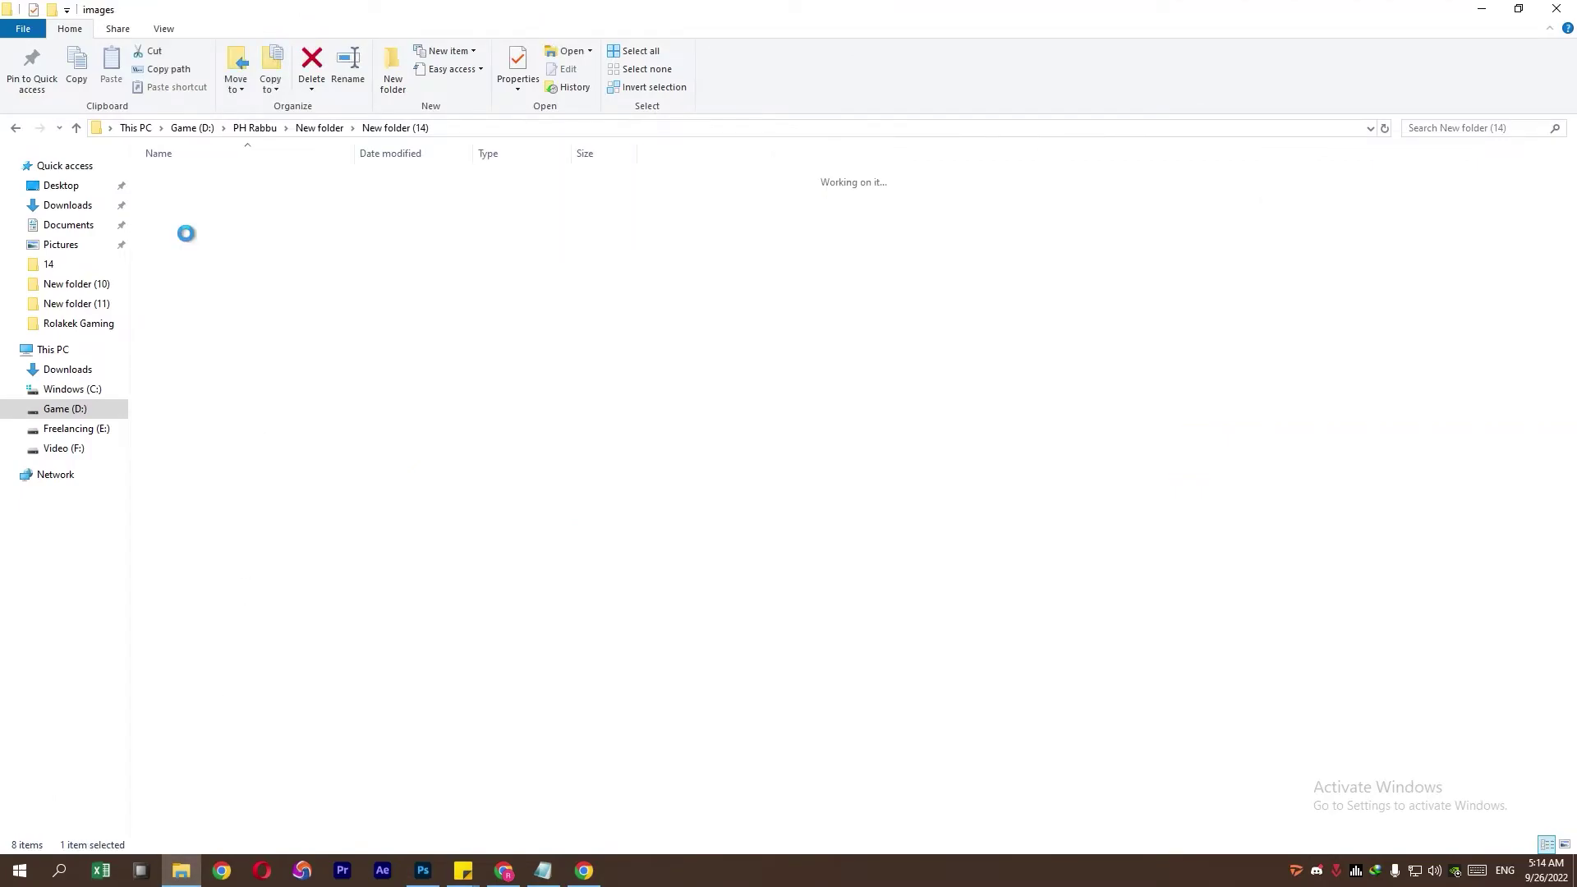
{"action": "left_click_drag", "start_coordinate": [192, 304], "coordinate": [1108, 139]}
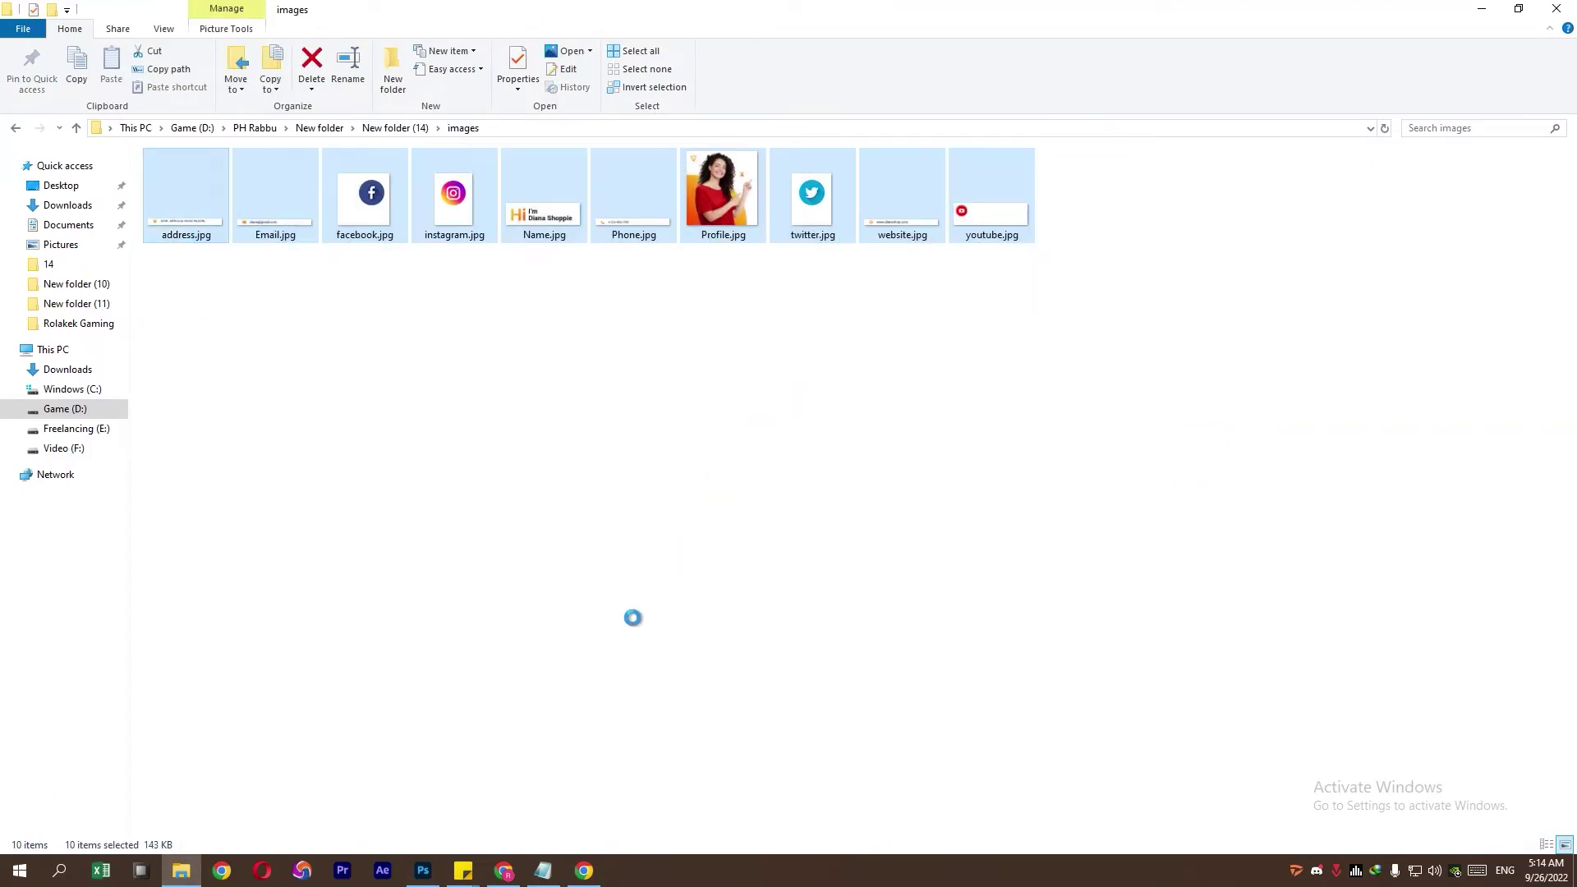
Step: Search for postimages in a new Chrome tab and open postimages.org
{"action": "left_click", "coordinate": [584, 871]}
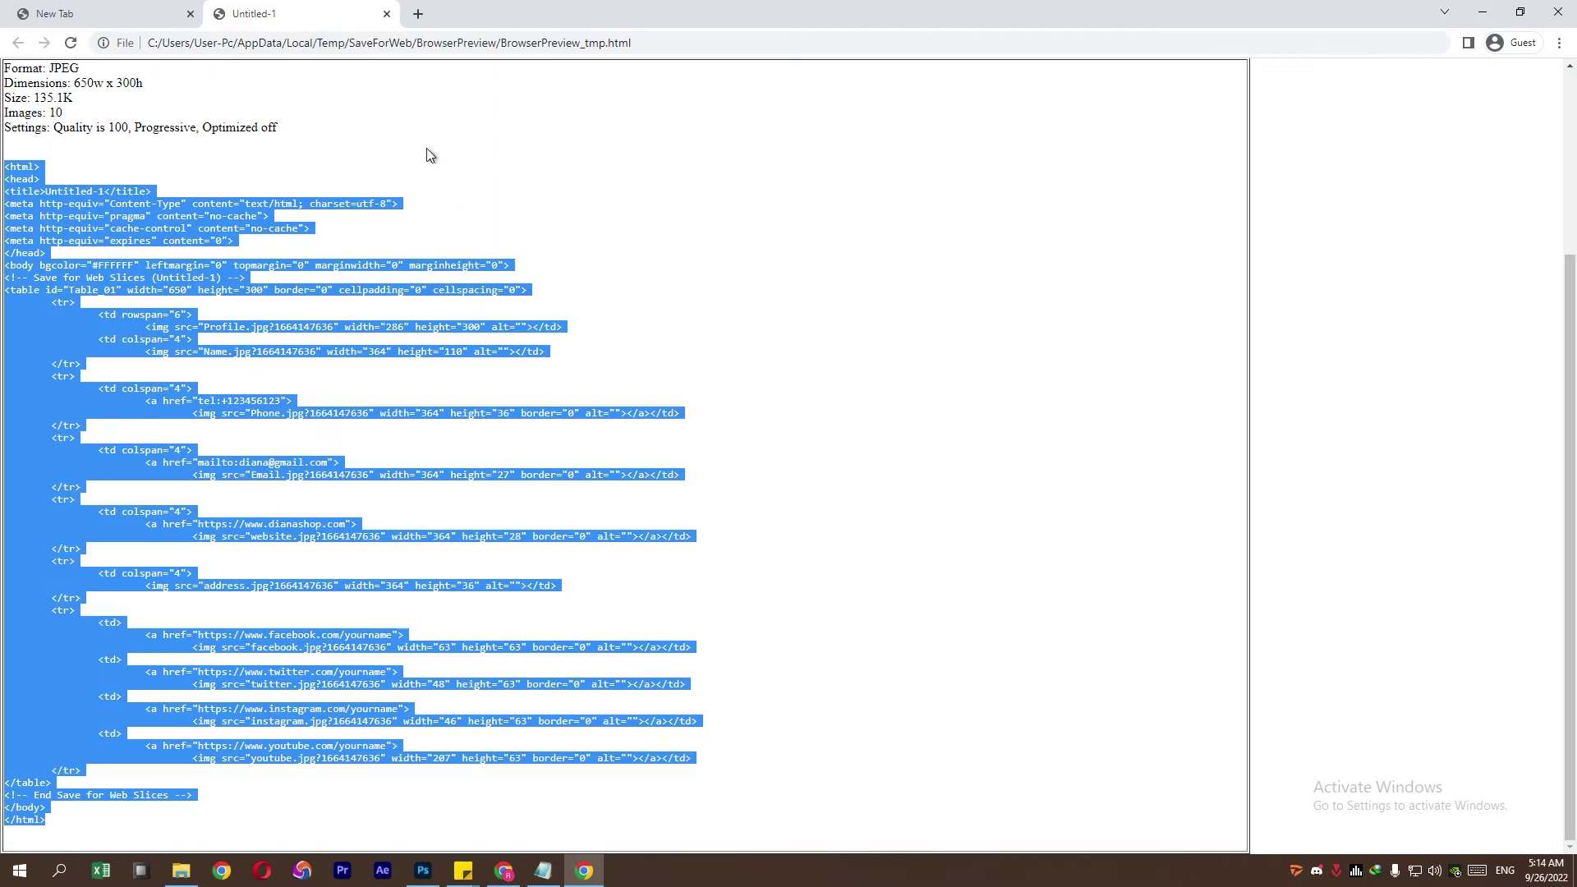
{"action": "left_click", "coordinate": [394, 15]}
{"action": "type", "text": "p"}
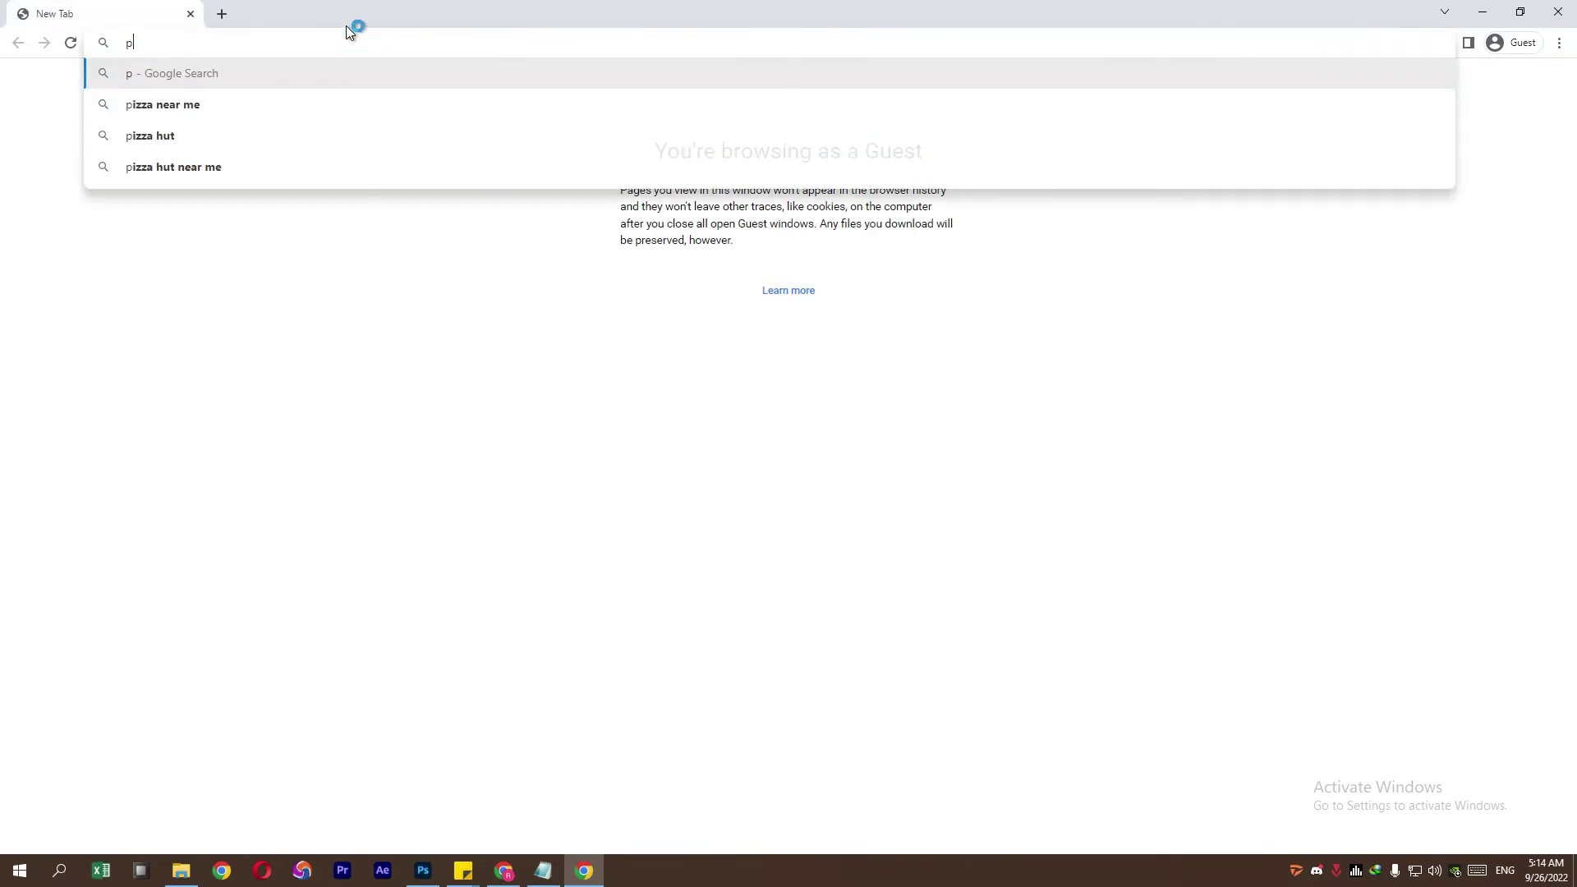
{"action": "type", "text": "ostimages"}
{"action": "key", "text": "Return"}
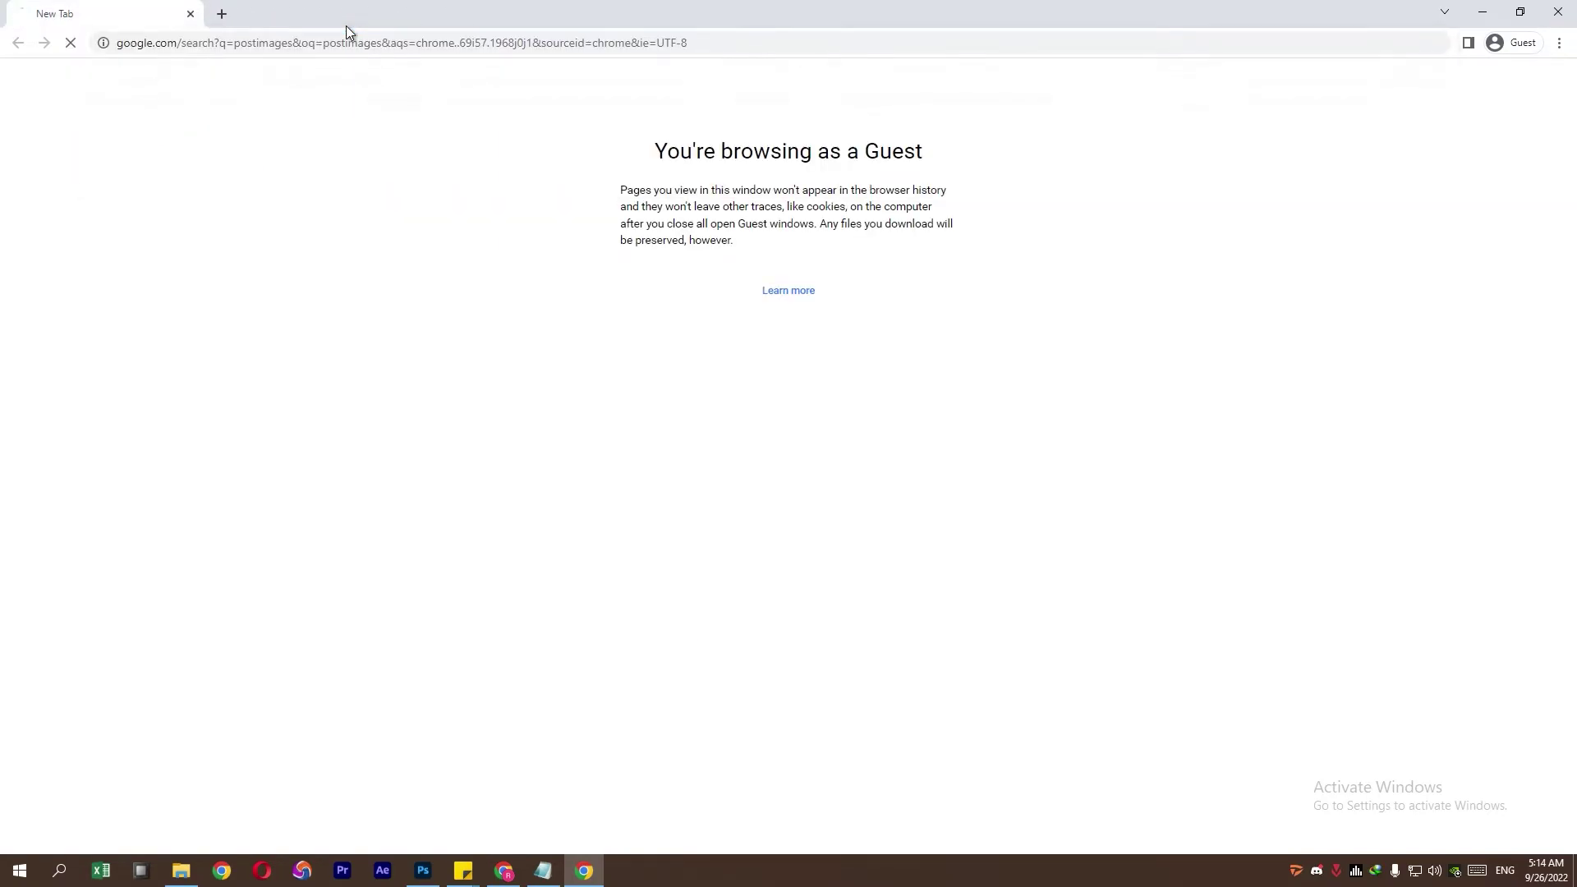
{"action": "left_click", "coordinate": [301, 240]}
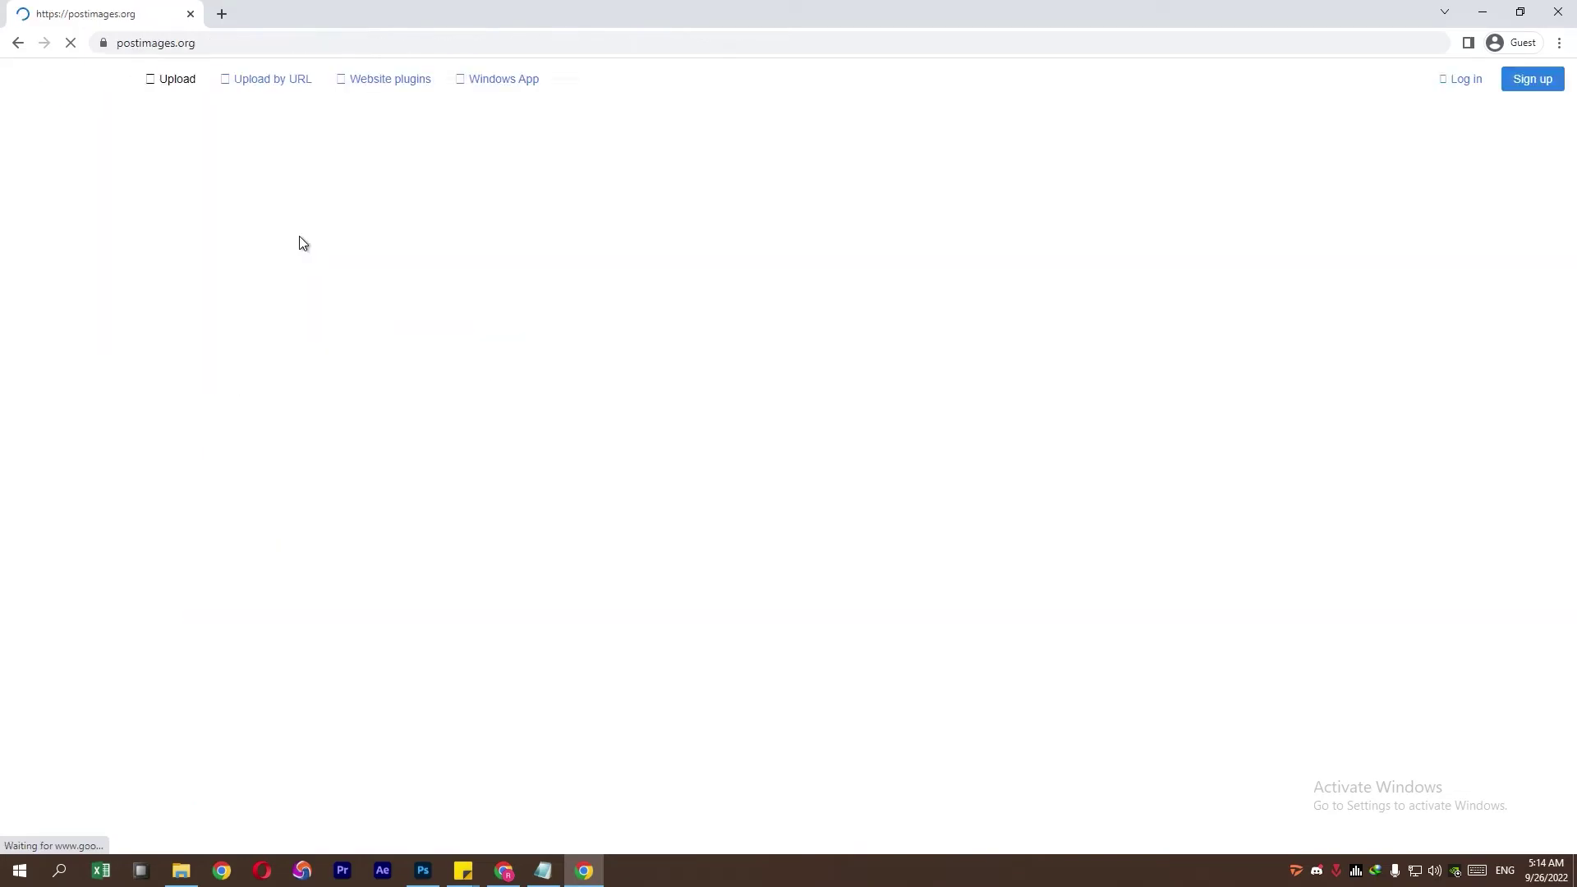
Step: Upload the ten signature images to Postimages by dropping them on the page
{"action": "left_click", "coordinate": [183, 869]}
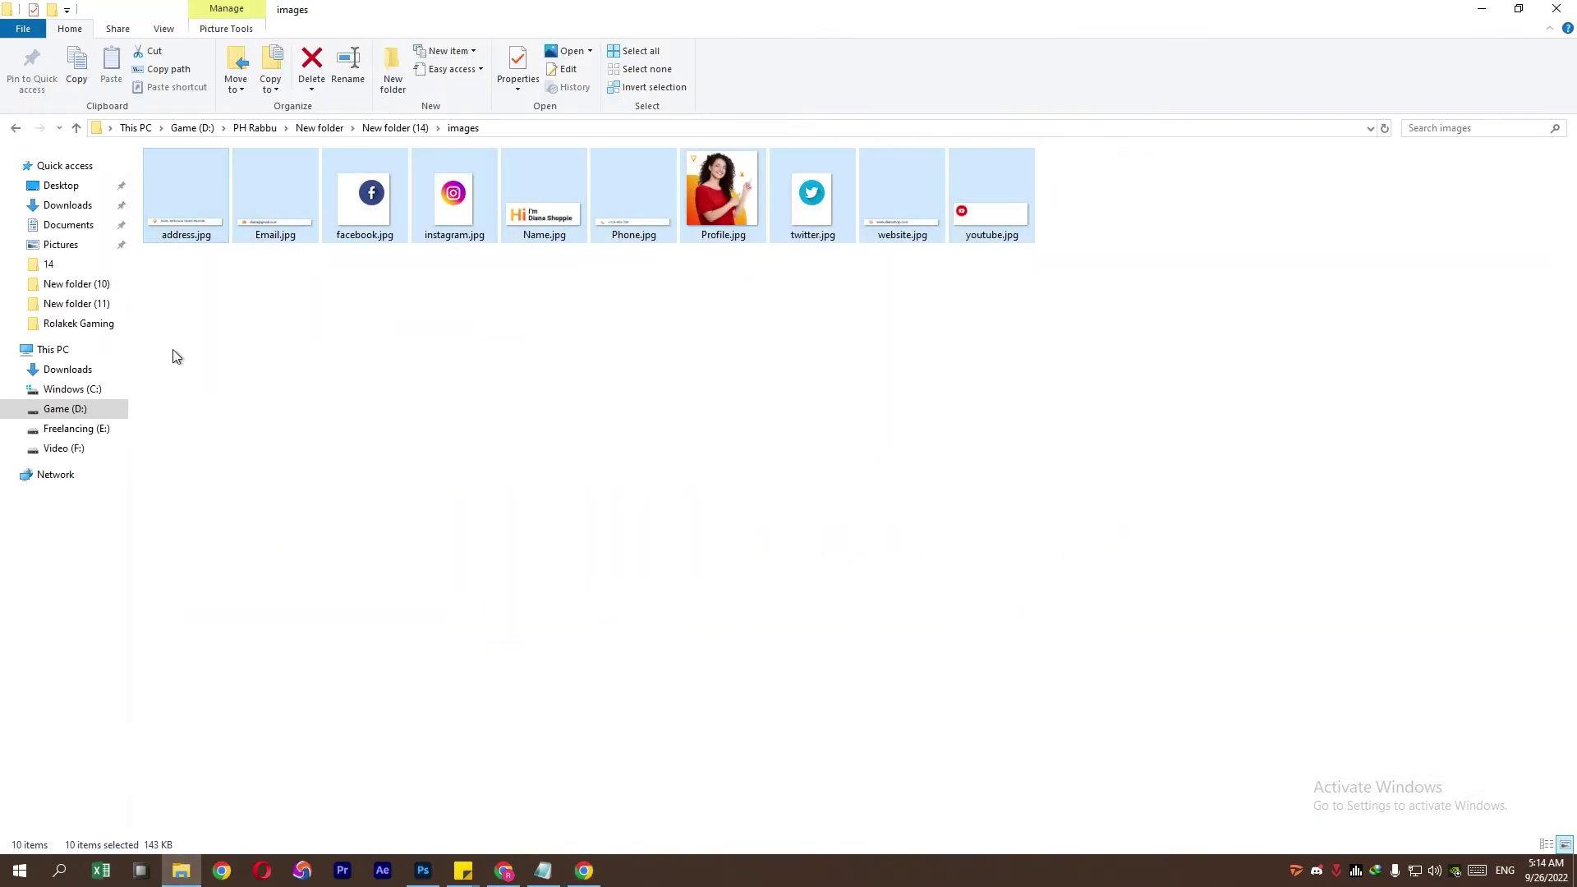
{"action": "left_click_drag", "start_coordinate": [185, 195], "coordinate": [587, 846]}
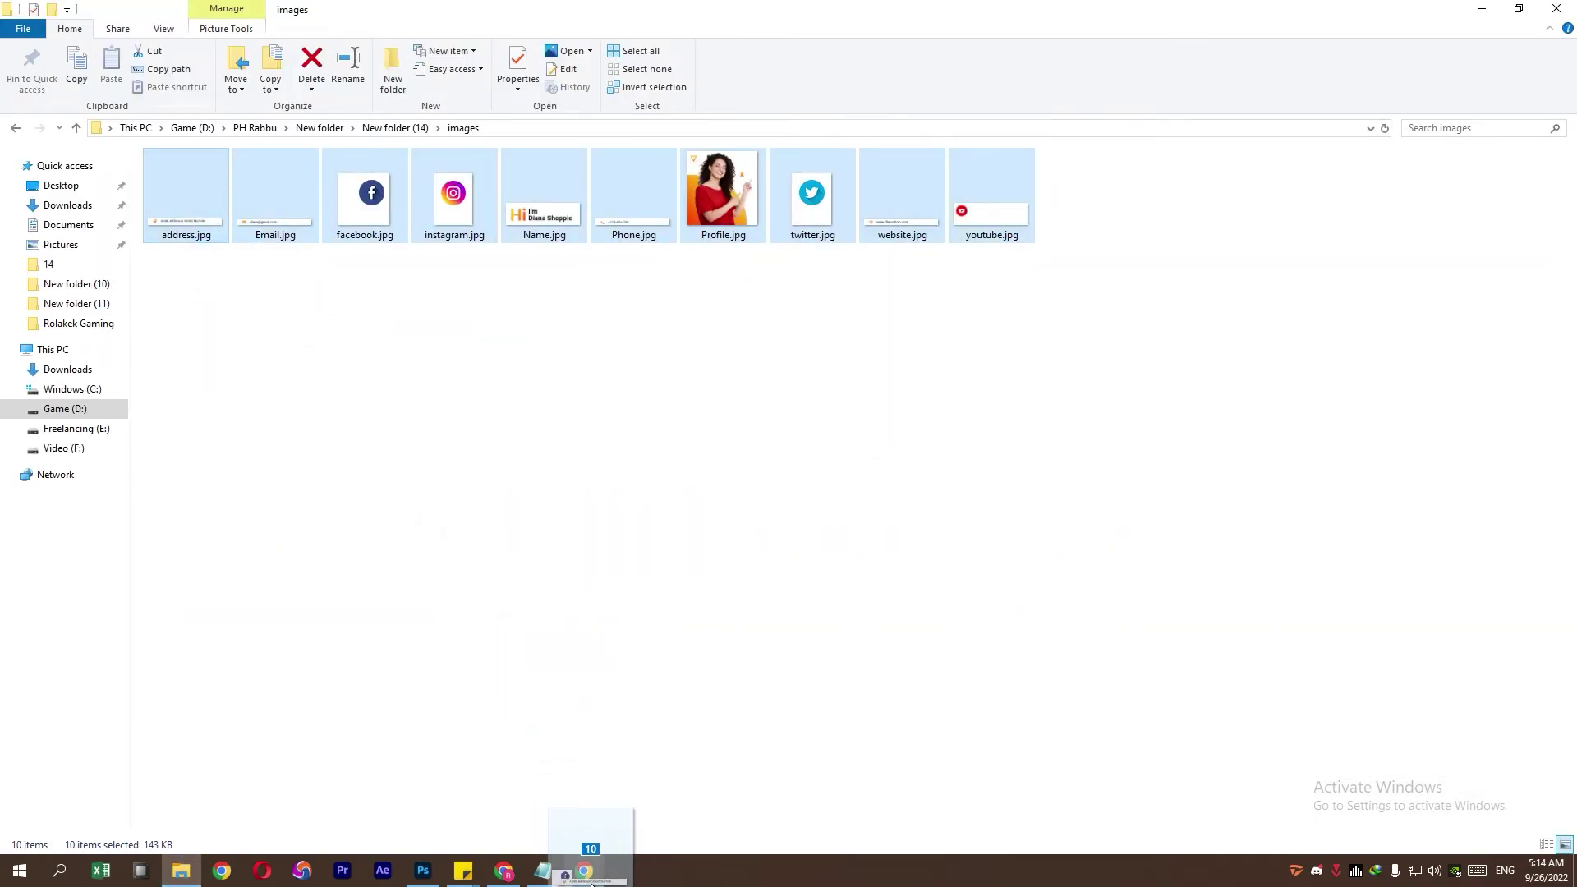
{"action": "left_click_drag", "start_coordinate": [577, 815], "coordinate": [729, 323]}
{"action": "scroll", "coordinate": [726, 372], "scroll_direction": "down", "scroll_amount": 4}
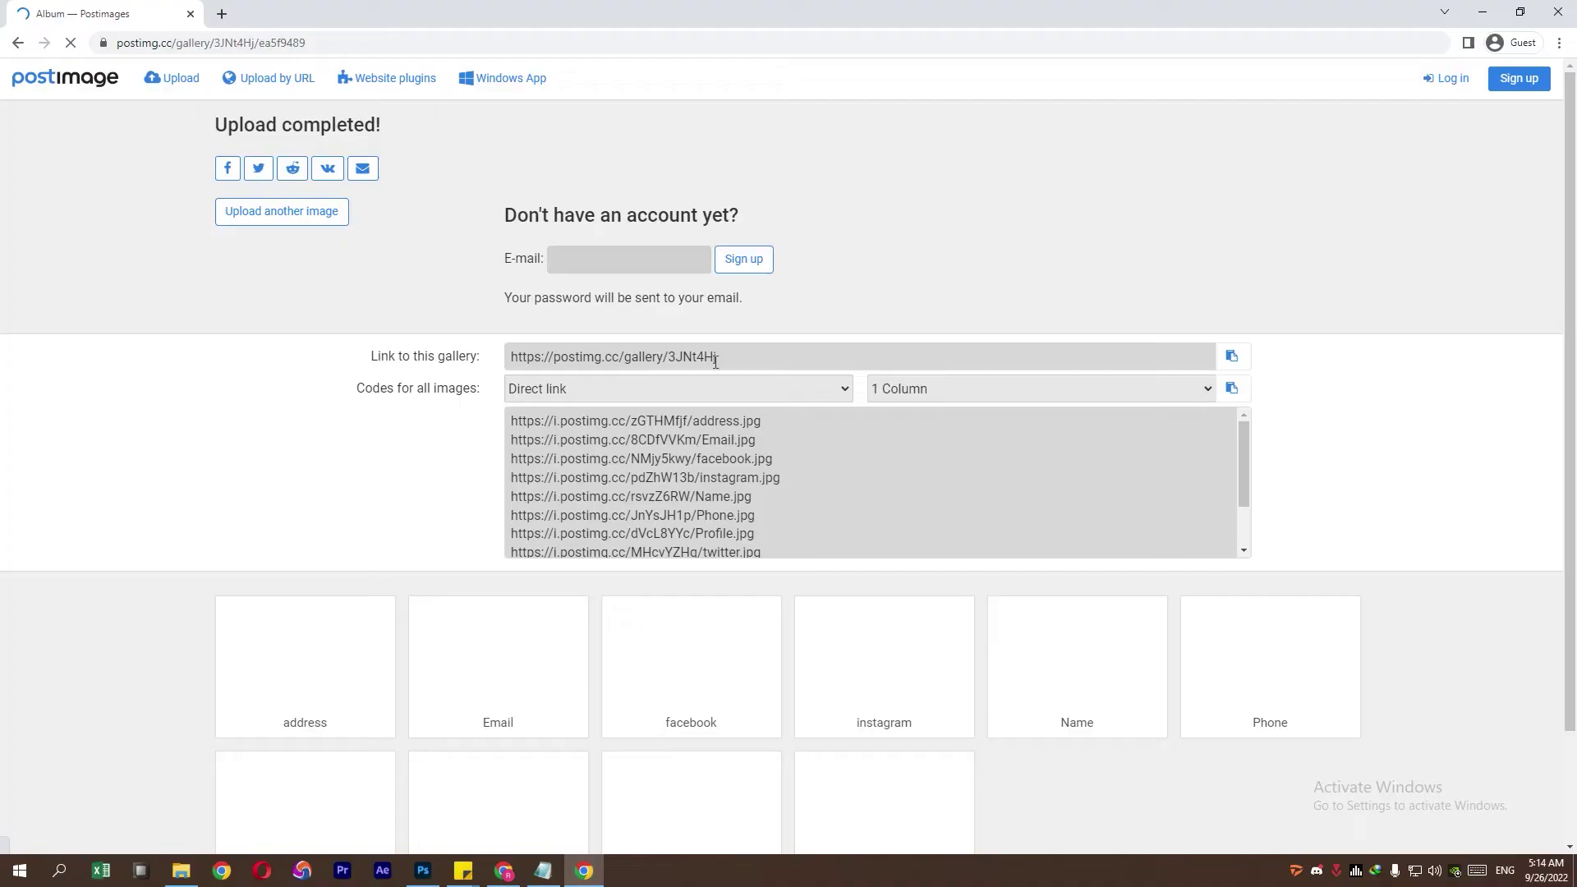
Step: Keep Direct link as the code format and copy the address.jpg link
{"action": "left_click", "coordinate": [679, 388]}
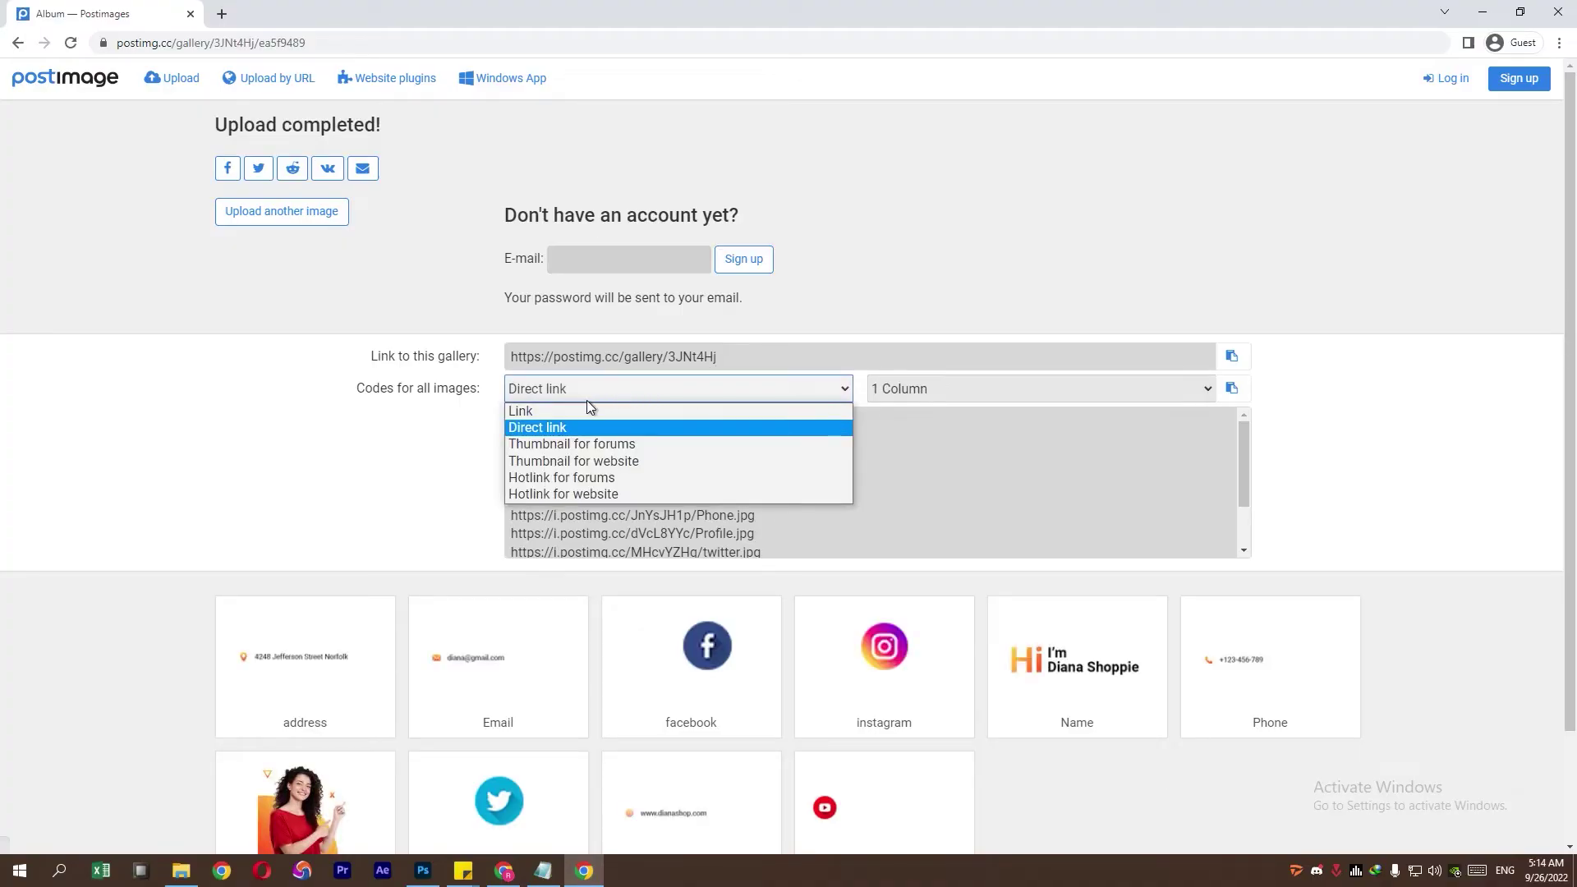
{"action": "left_click", "coordinate": [543, 428]}
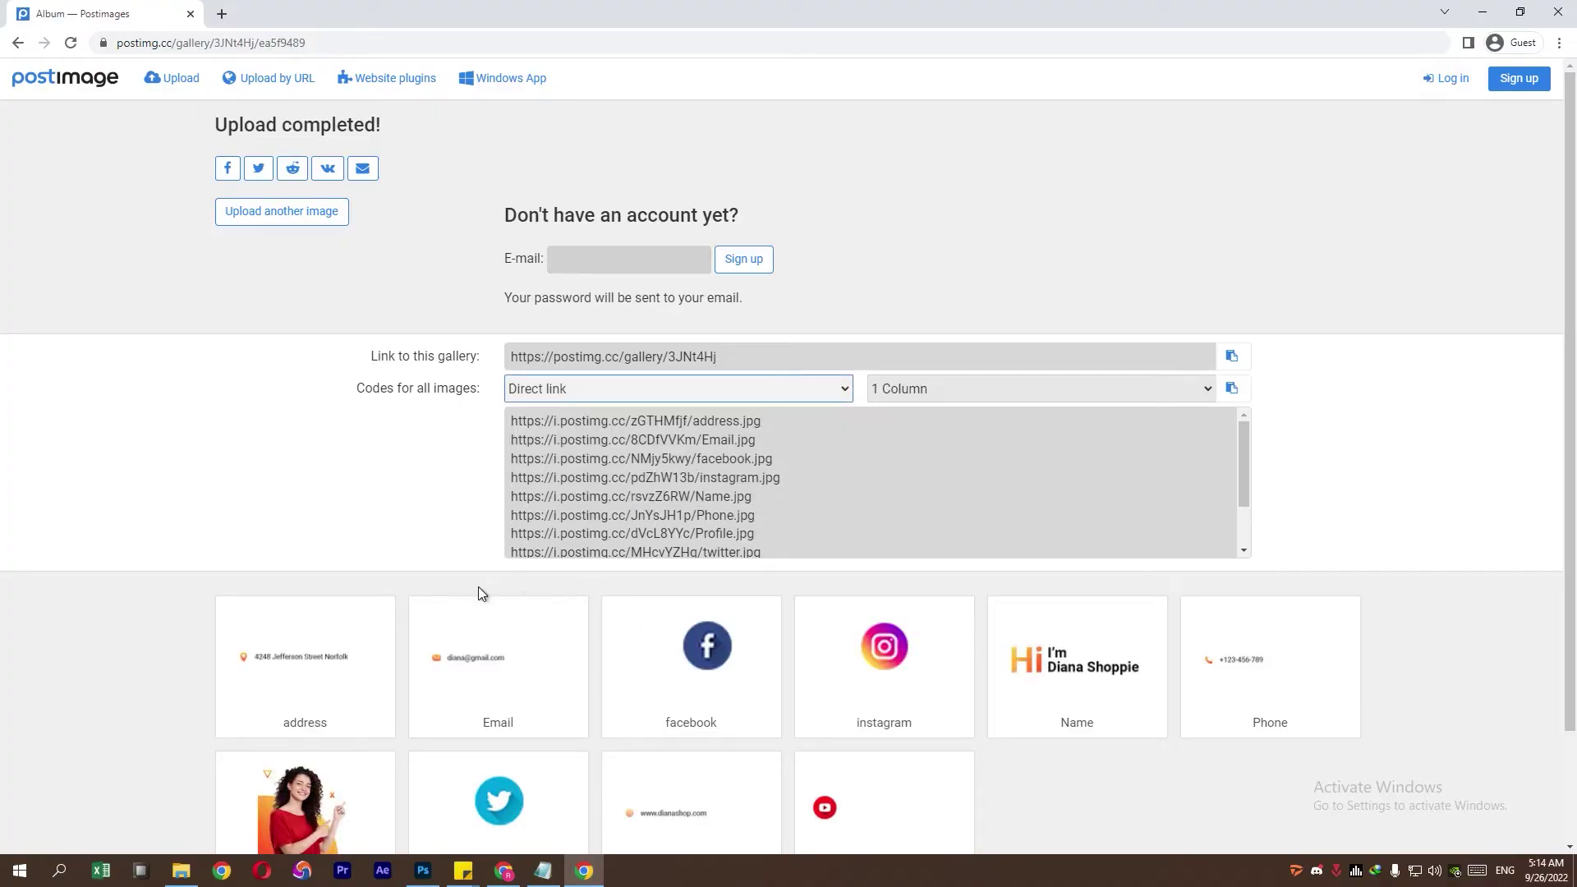
{"action": "left_click_drag", "start_coordinate": [778, 421], "coordinate": [496, 419]}
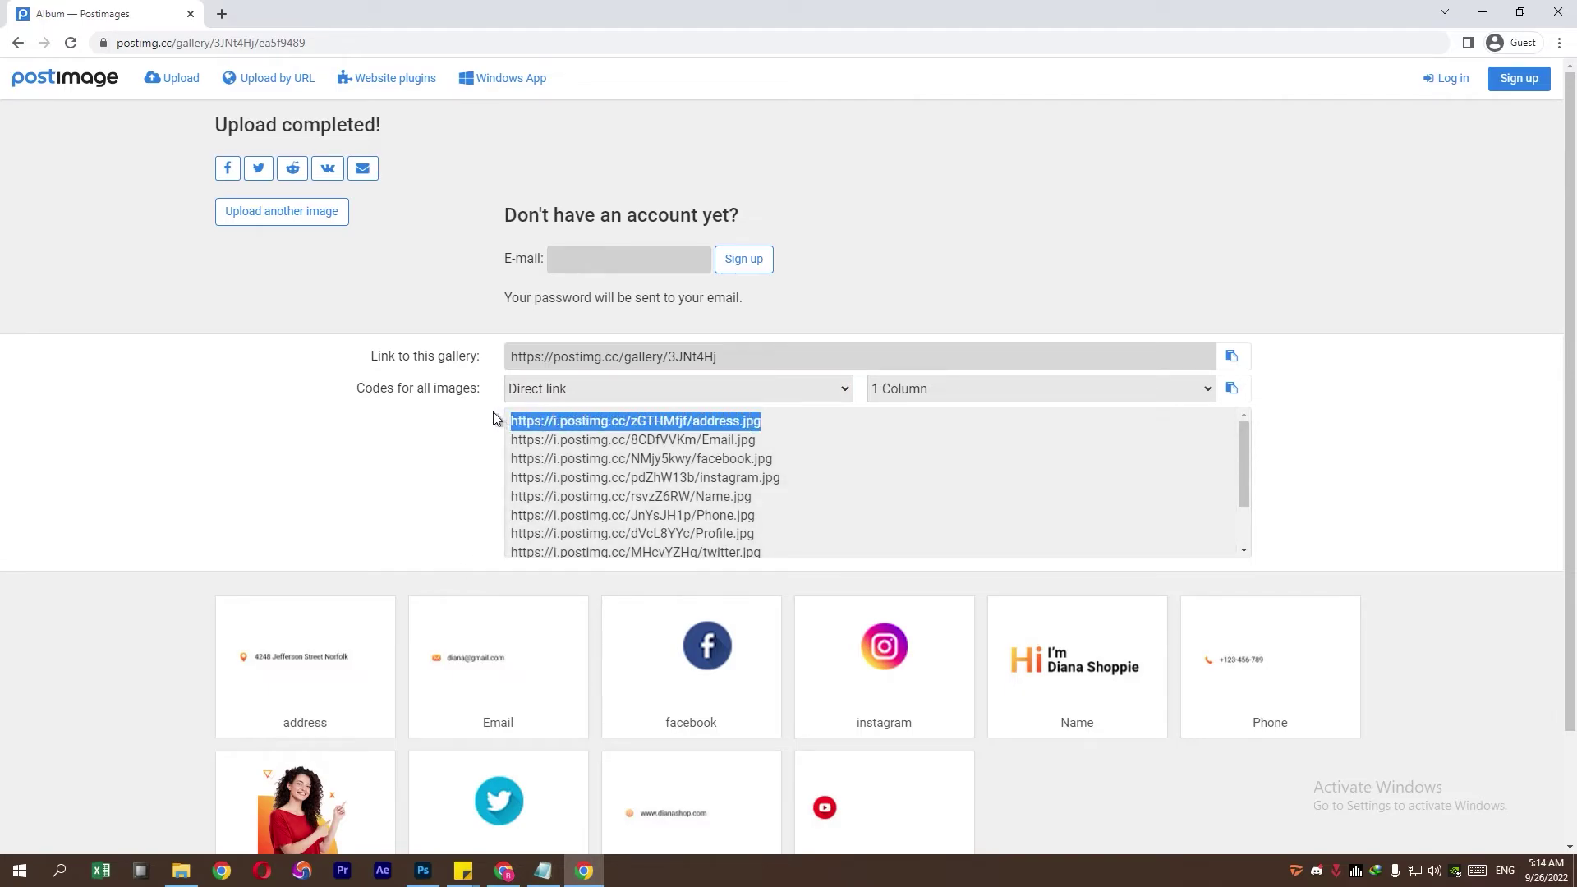
{"action": "right_click", "coordinate": [616, 415]}
{"action": "left_click", "coordinate": [653, 426]}
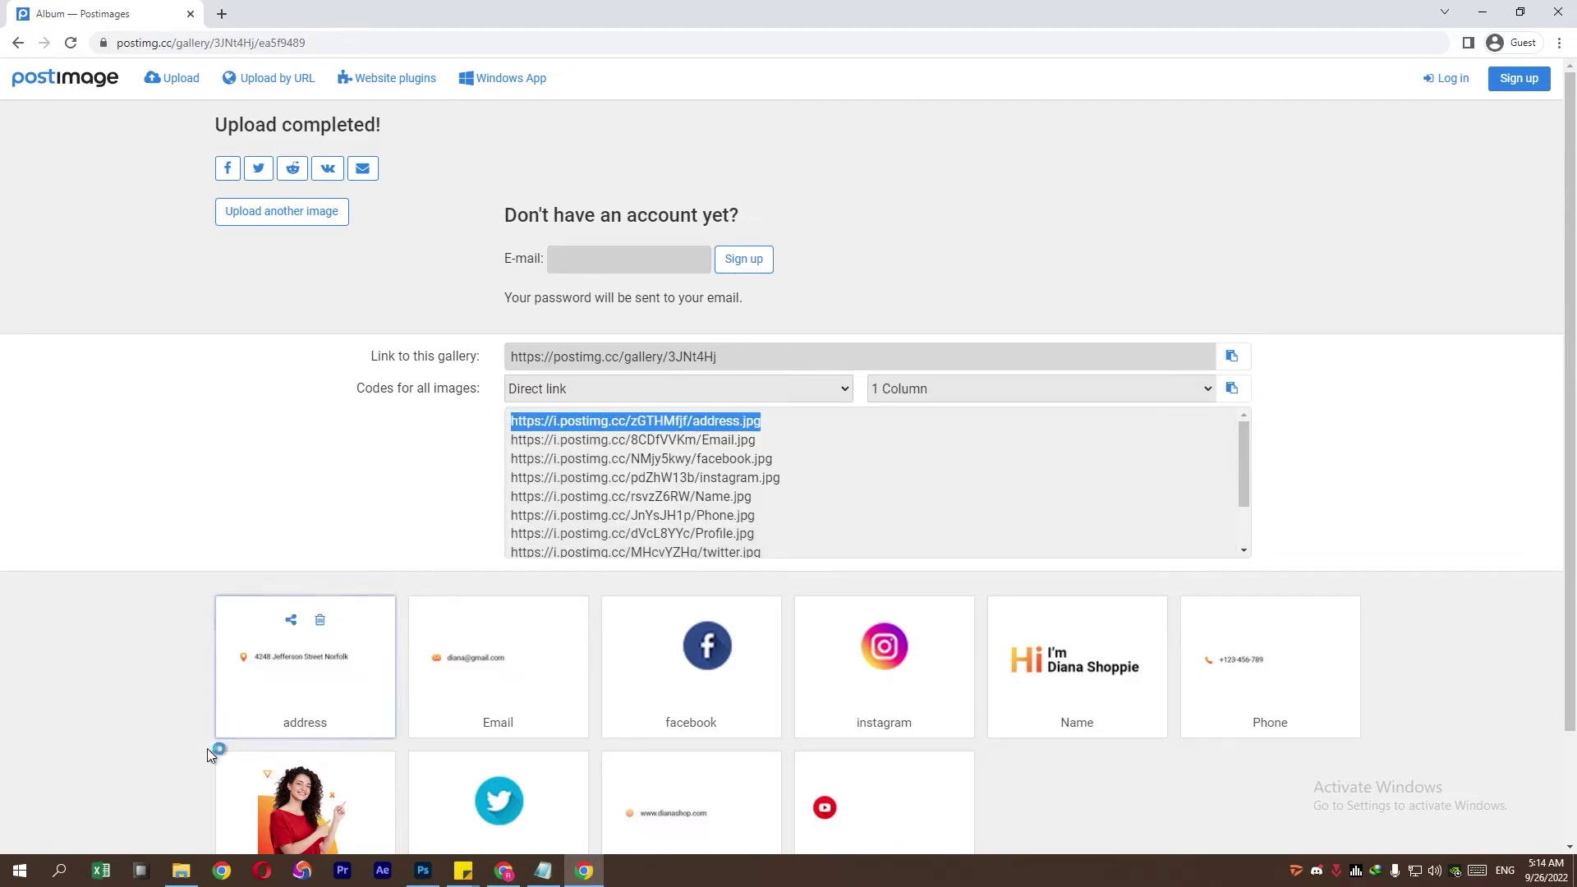
{"action": "left_click", "coordinate": [180, 870]}
Step: Open signature.html in Notepad and replace the address.jpg src with its postimg link
{"action": "left_click", "coordinate": [393, 129]}
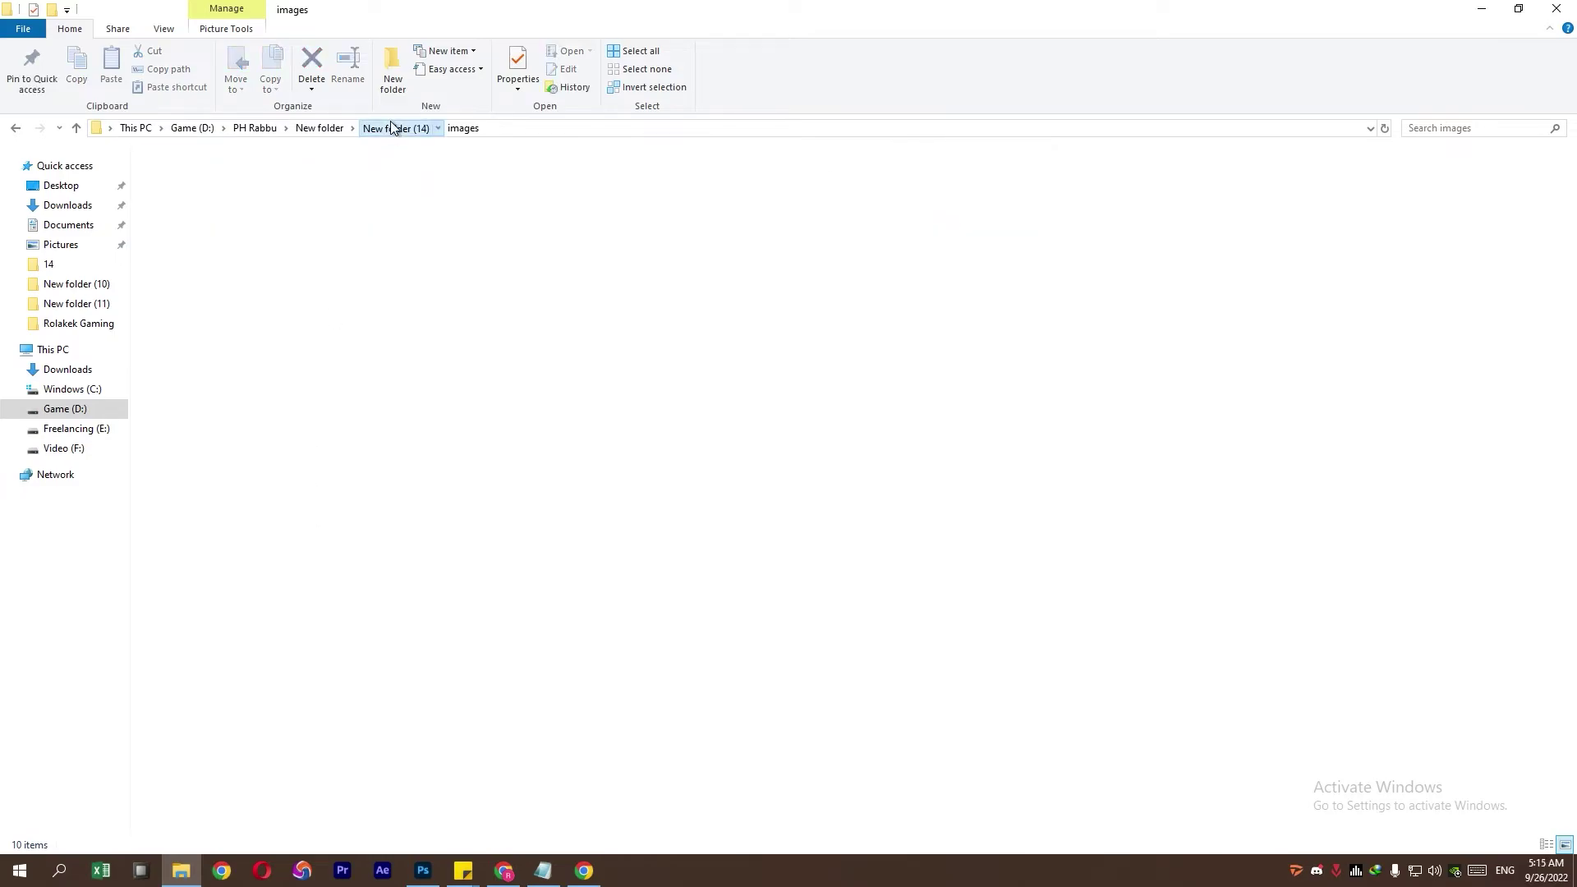
{"action": "right_click", "coordinate": [564, 200]}
{"action": "mouse_move", "coordinate": [613, 339]}
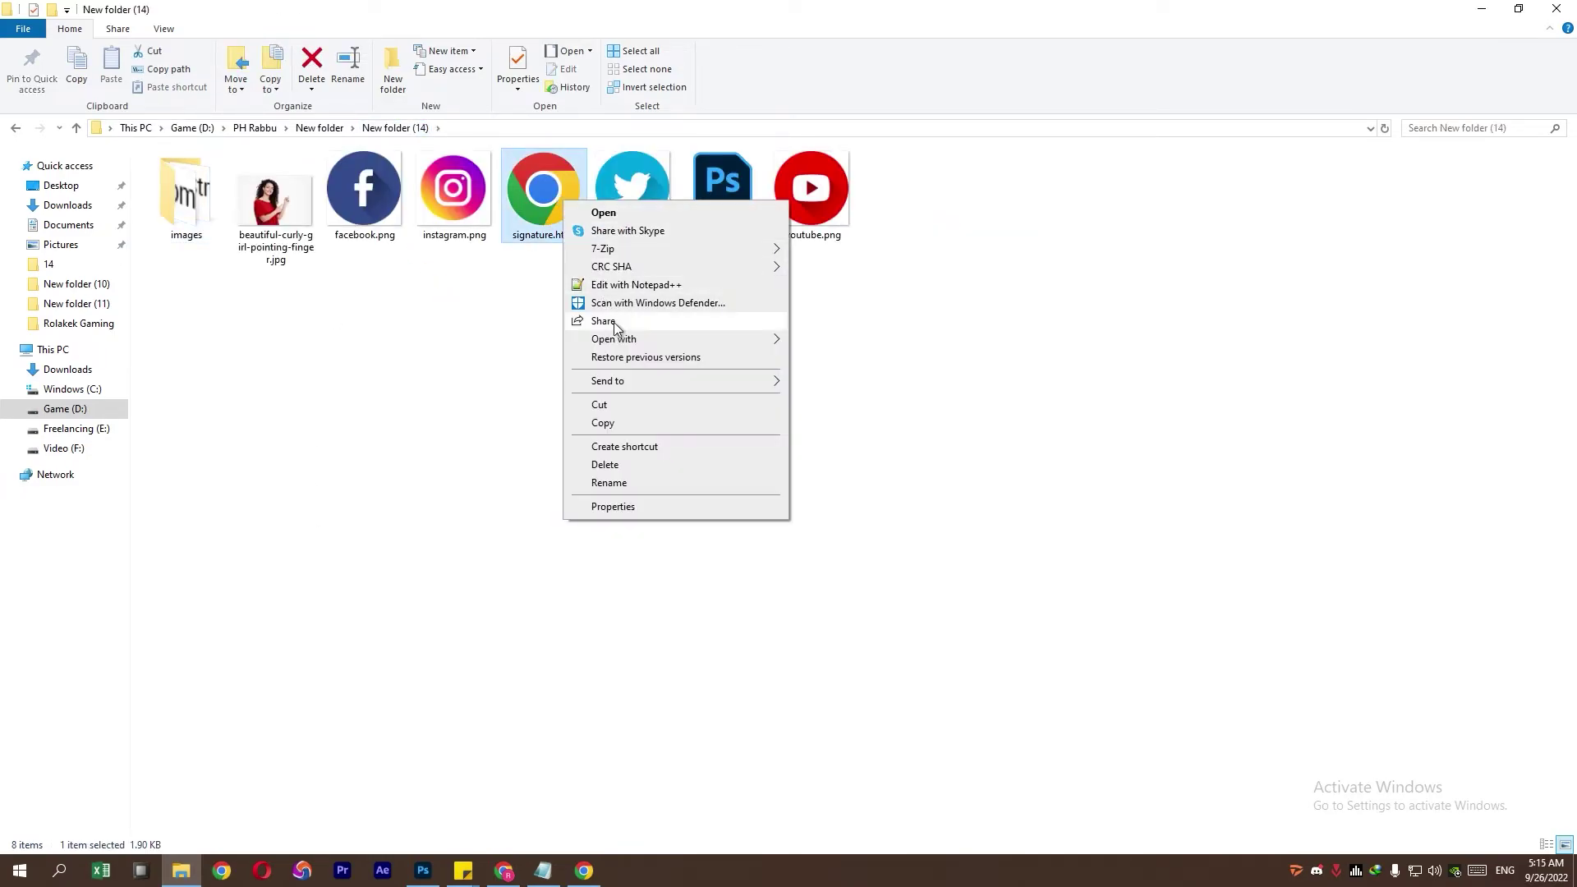
{"action": "left_click", "coordinate": [895, 413]}
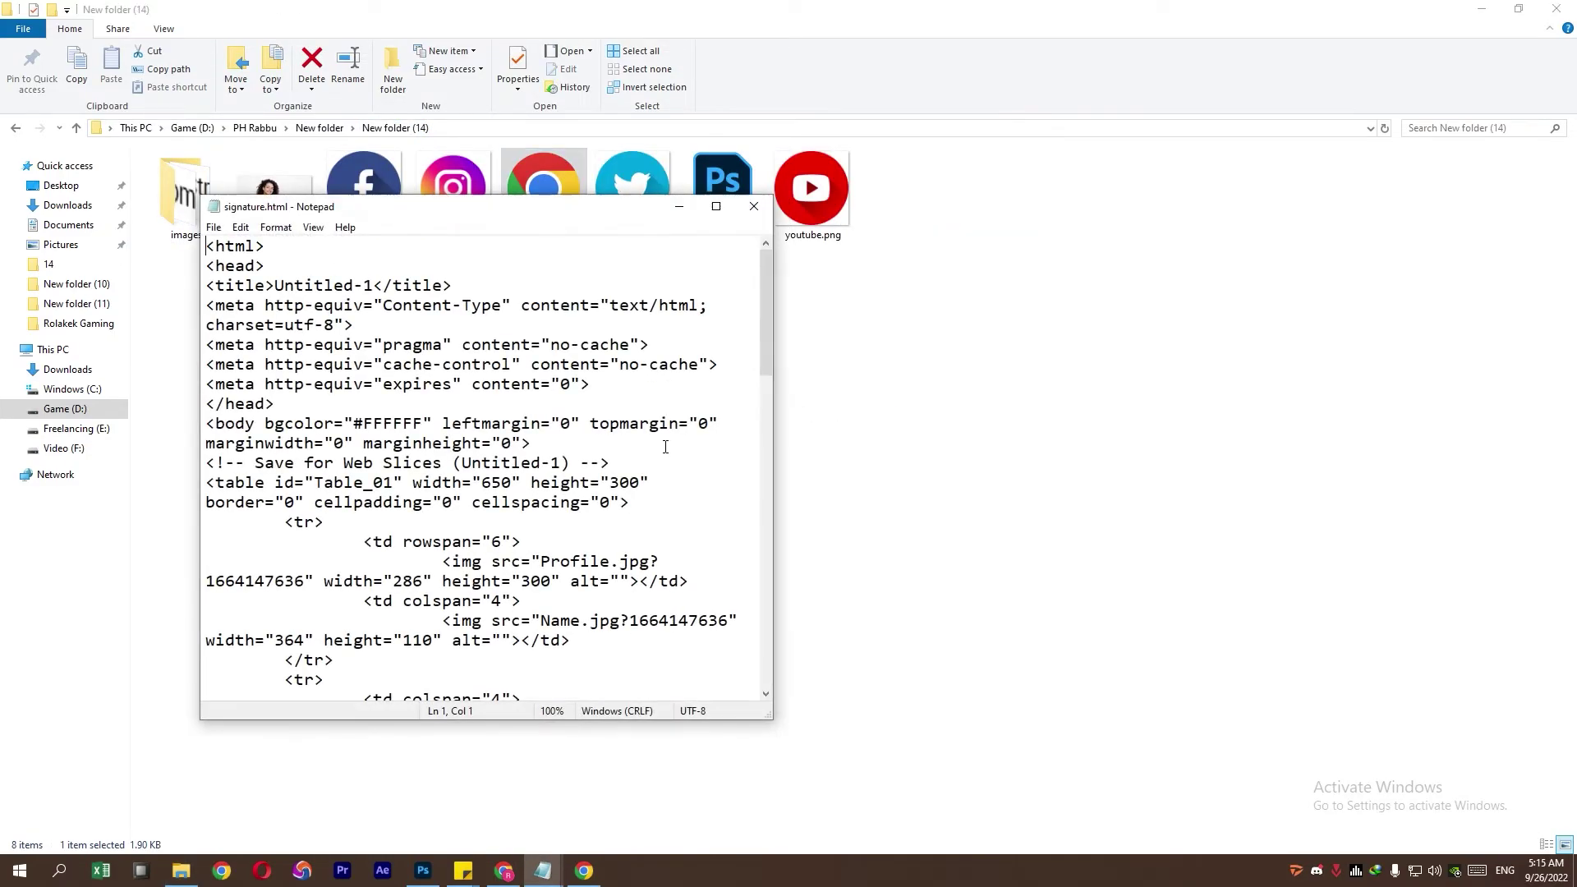
{"action": "left_click", "coordinate": [716, 207]}
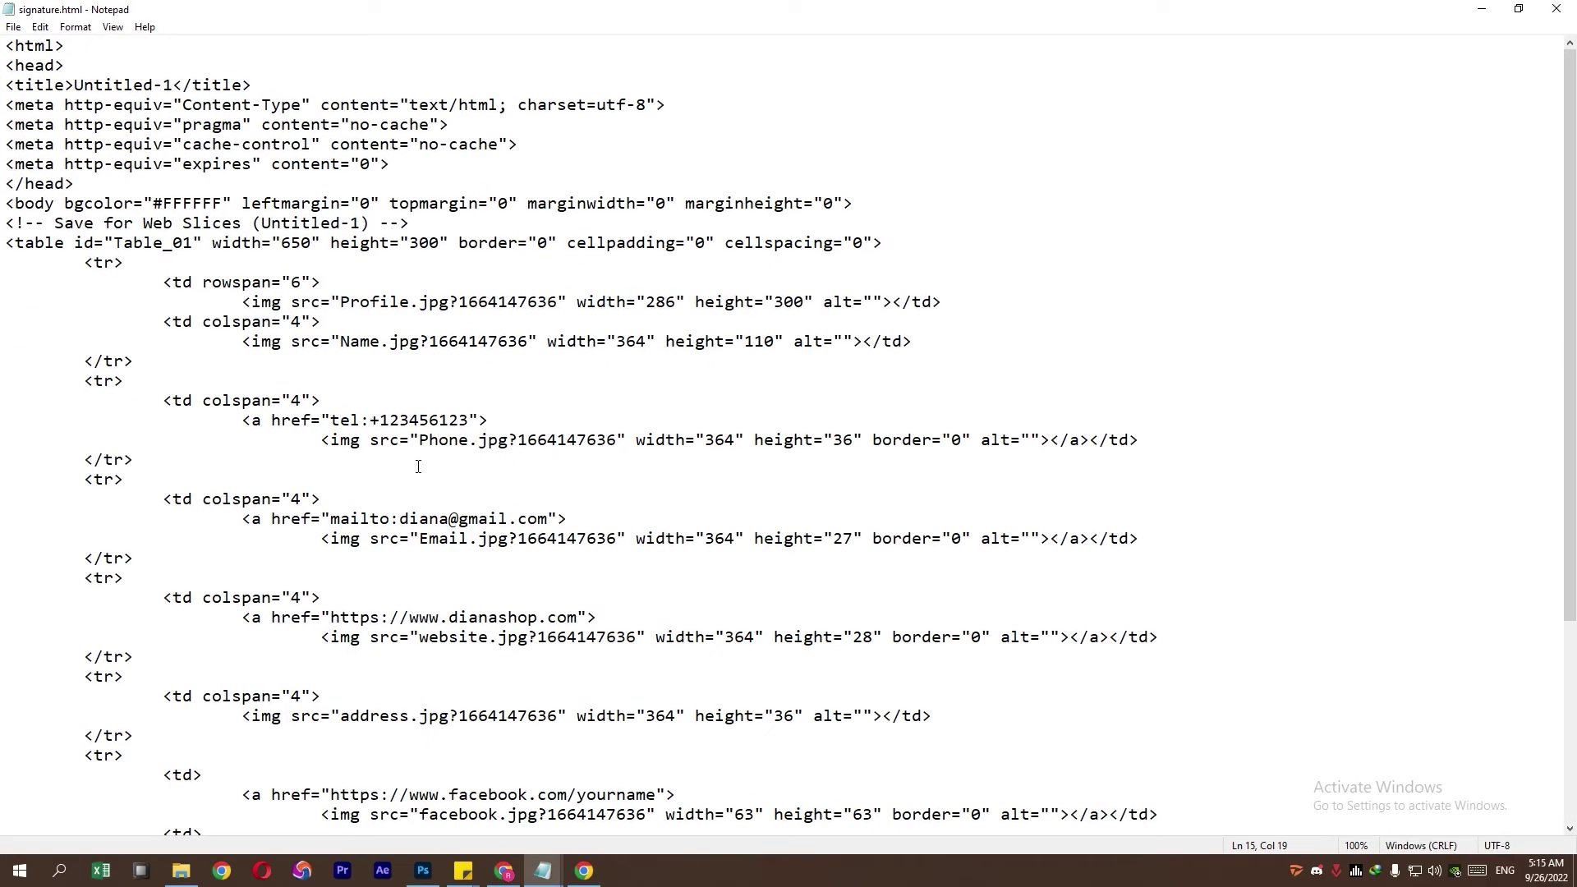
{"action": "scroll", "coordinate": [453, 675], "scroll_direction": "down", "scroll_amount": 1}
{"action": "scroll", "coordinate": [454, 675], "scroll_direction": "down", "scroll_amount": 1}
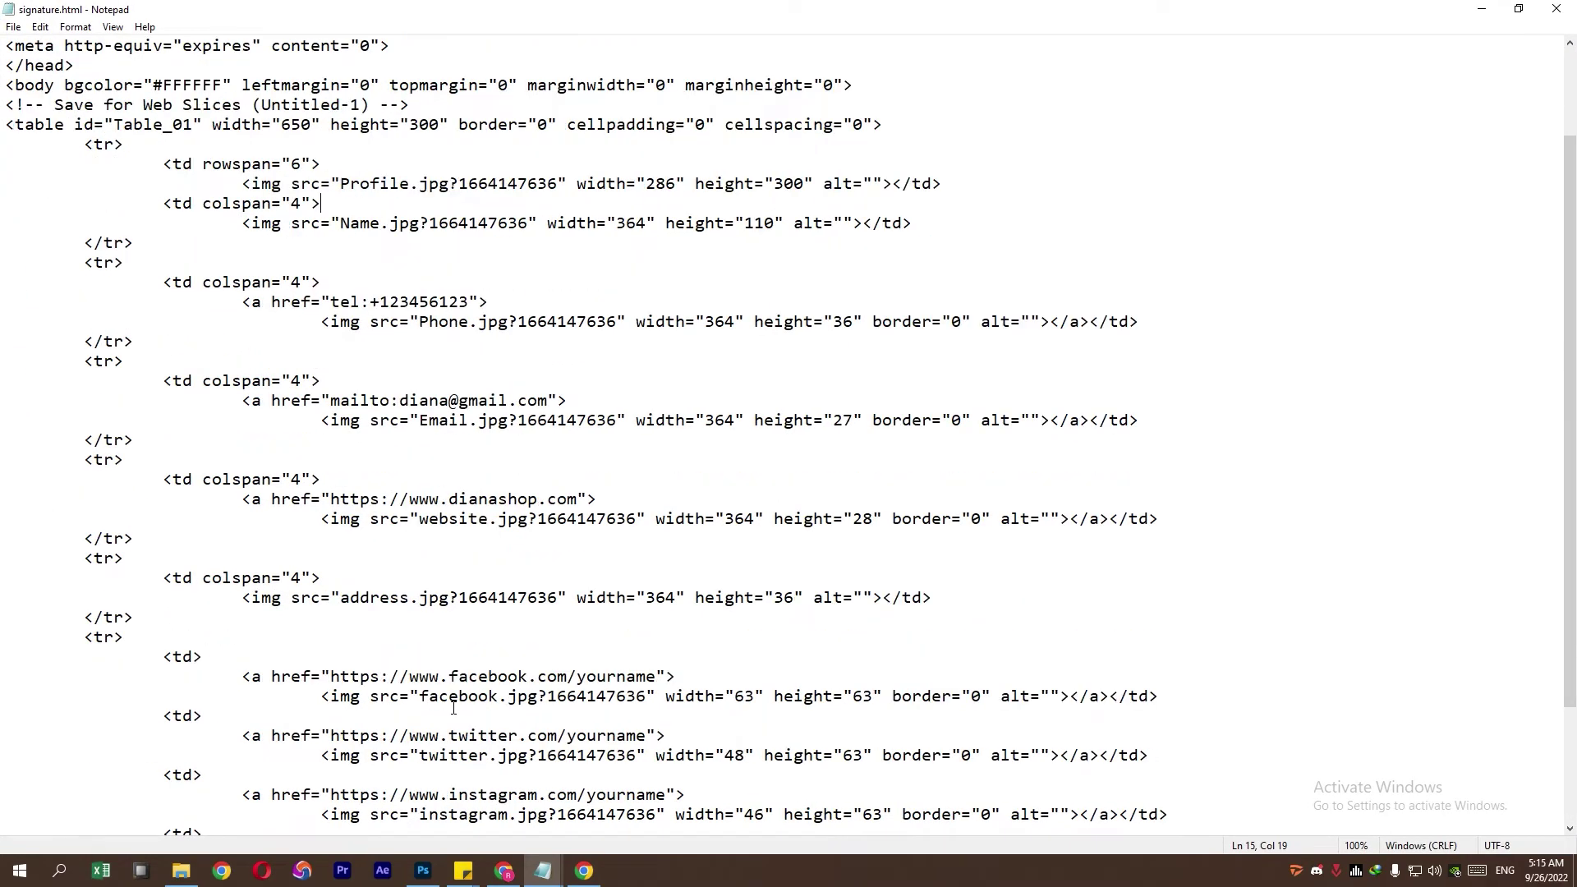
{"action": "scroll", "coordinate": [450, 682], "scroll_direction": "down", "scroll_amount": 1}
{"action": "scroll", "coordinate": [447, 692], "scroll_direction": "down", "scroll_amount": 2}
{"action": "scroll", "coordinate": [447, 690], "scroll_direction": "up", "scroll_amount": 2}
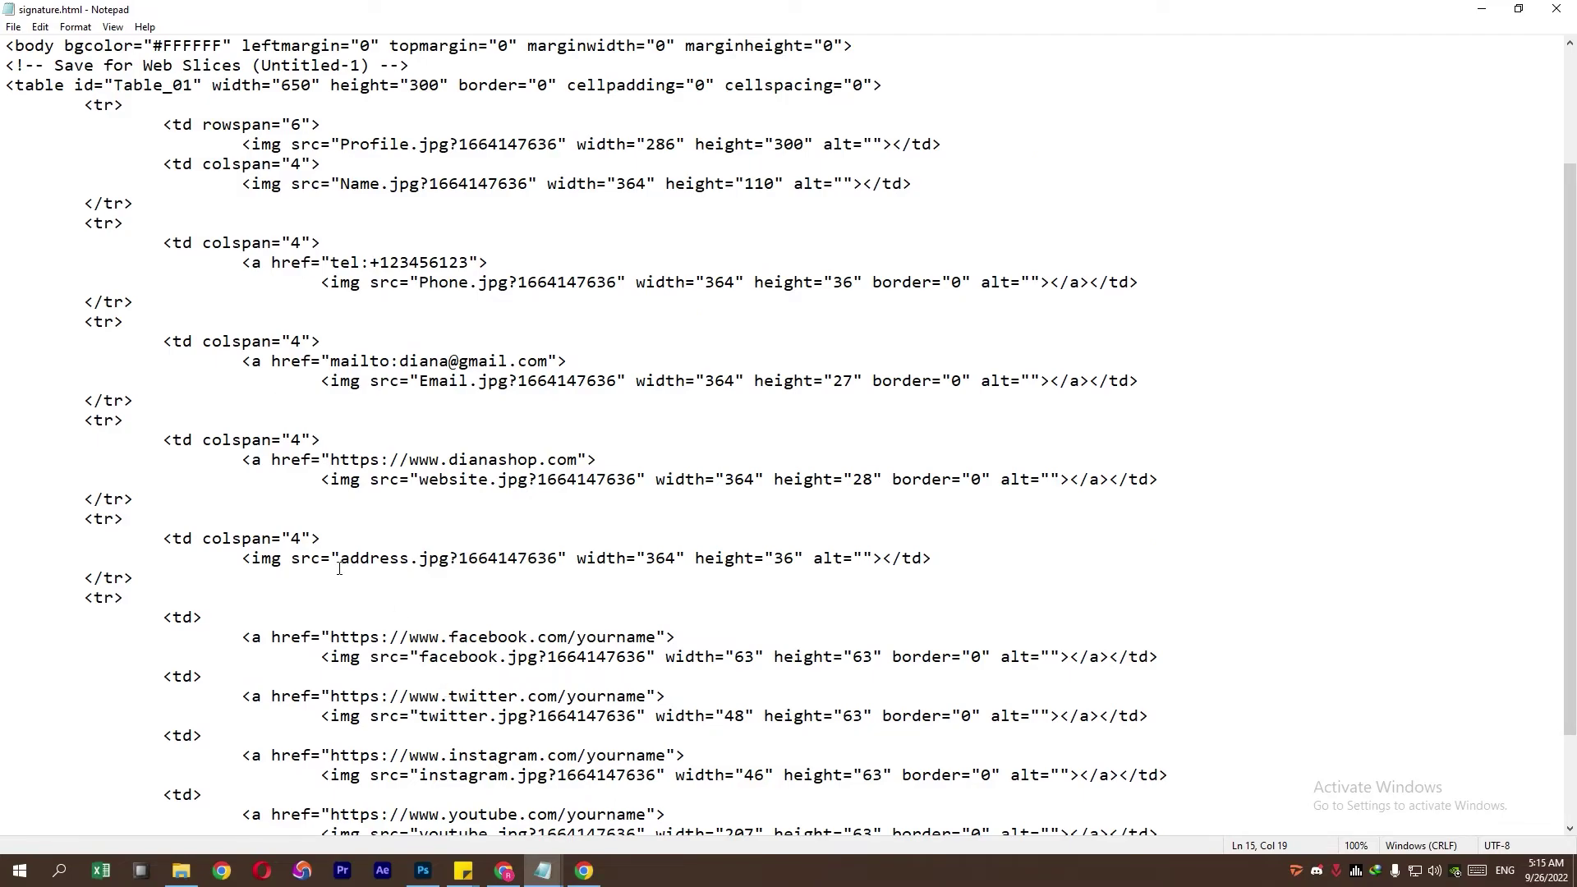
{"action": "left_click_drag", "start_coordinate": [340, 564], "coordinate": [548, 559]}
{"action": "right_click", "coordinate": [557, 559]}
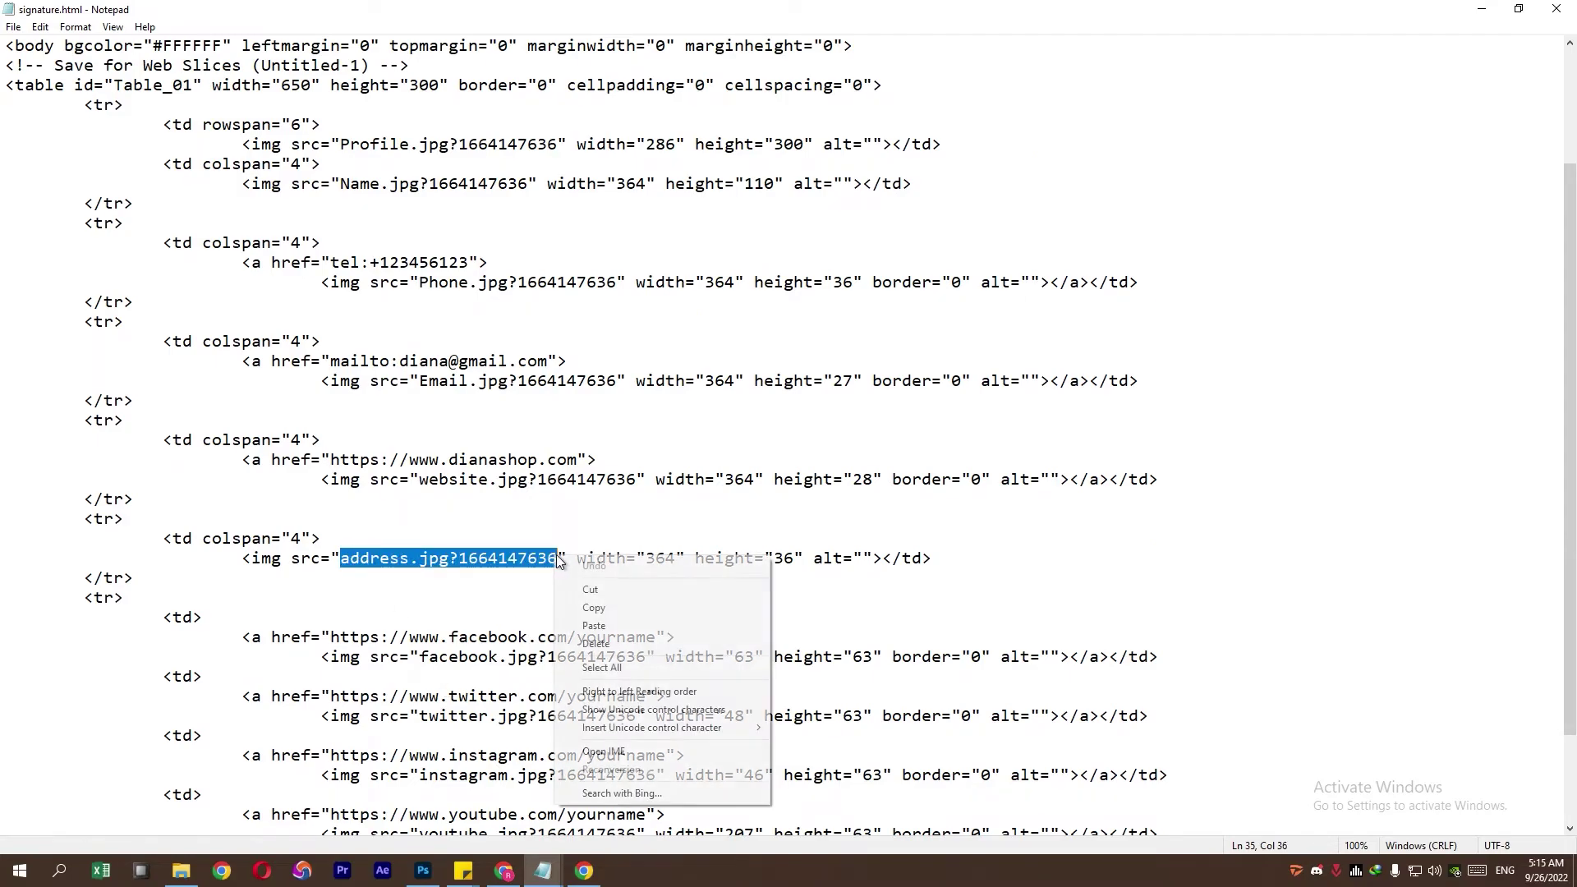
{"action": "left_click", "coordinate": [583, 627]}
Step: Copy the Email.jpg direct link from the Postimages gallery
{"action": "left_click", "coordinate": [584, 870]}
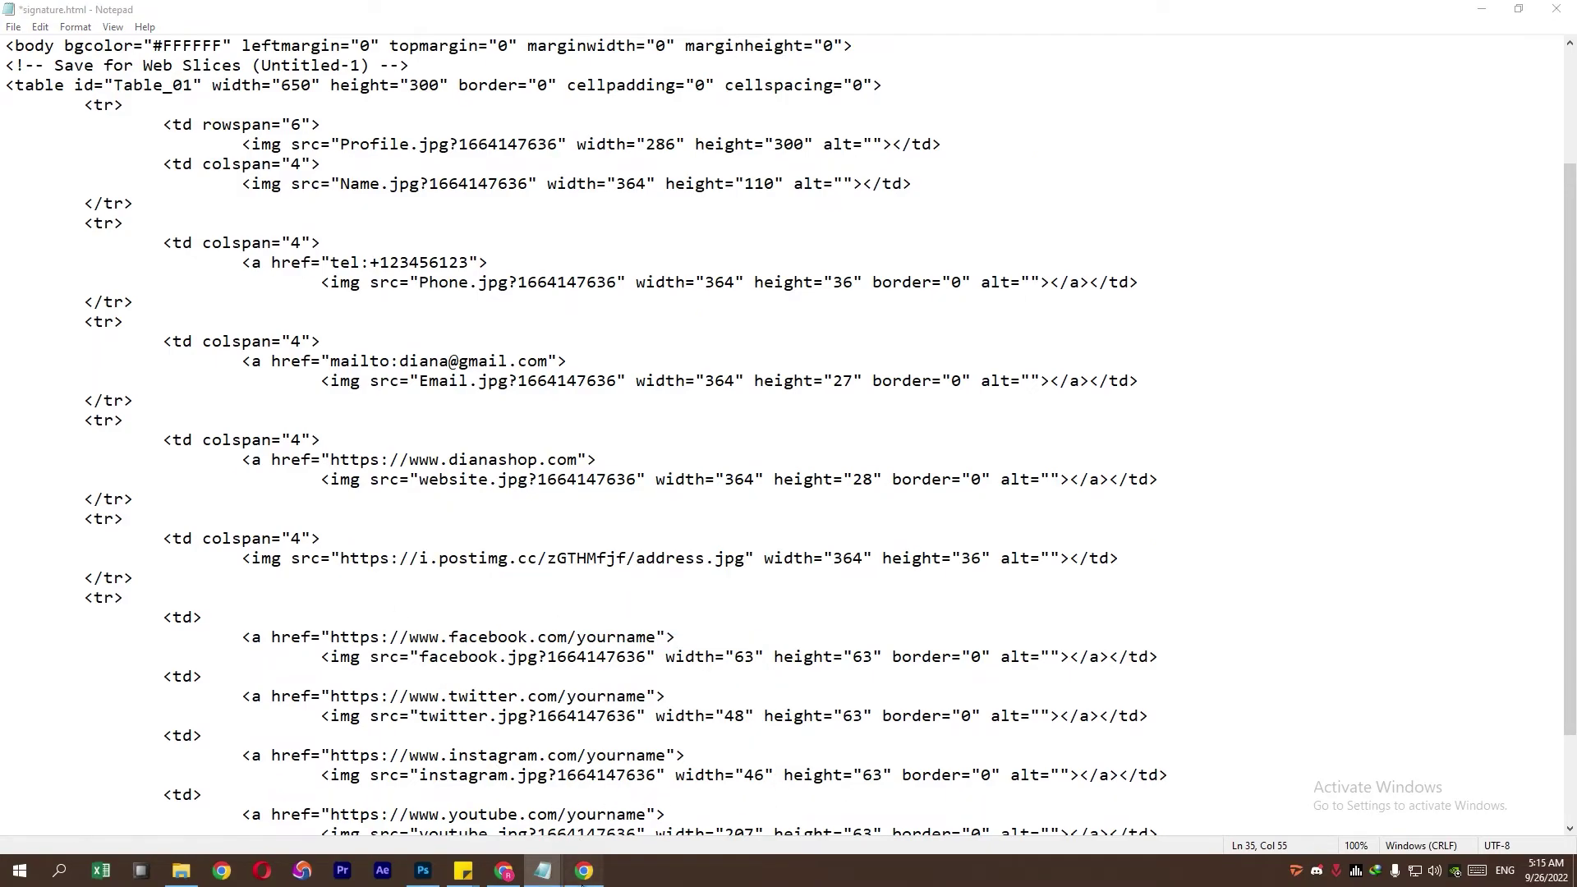
{"action": "left_click_drag", "start_coordinate": [765, 445], "coordinate": [511, 441]}
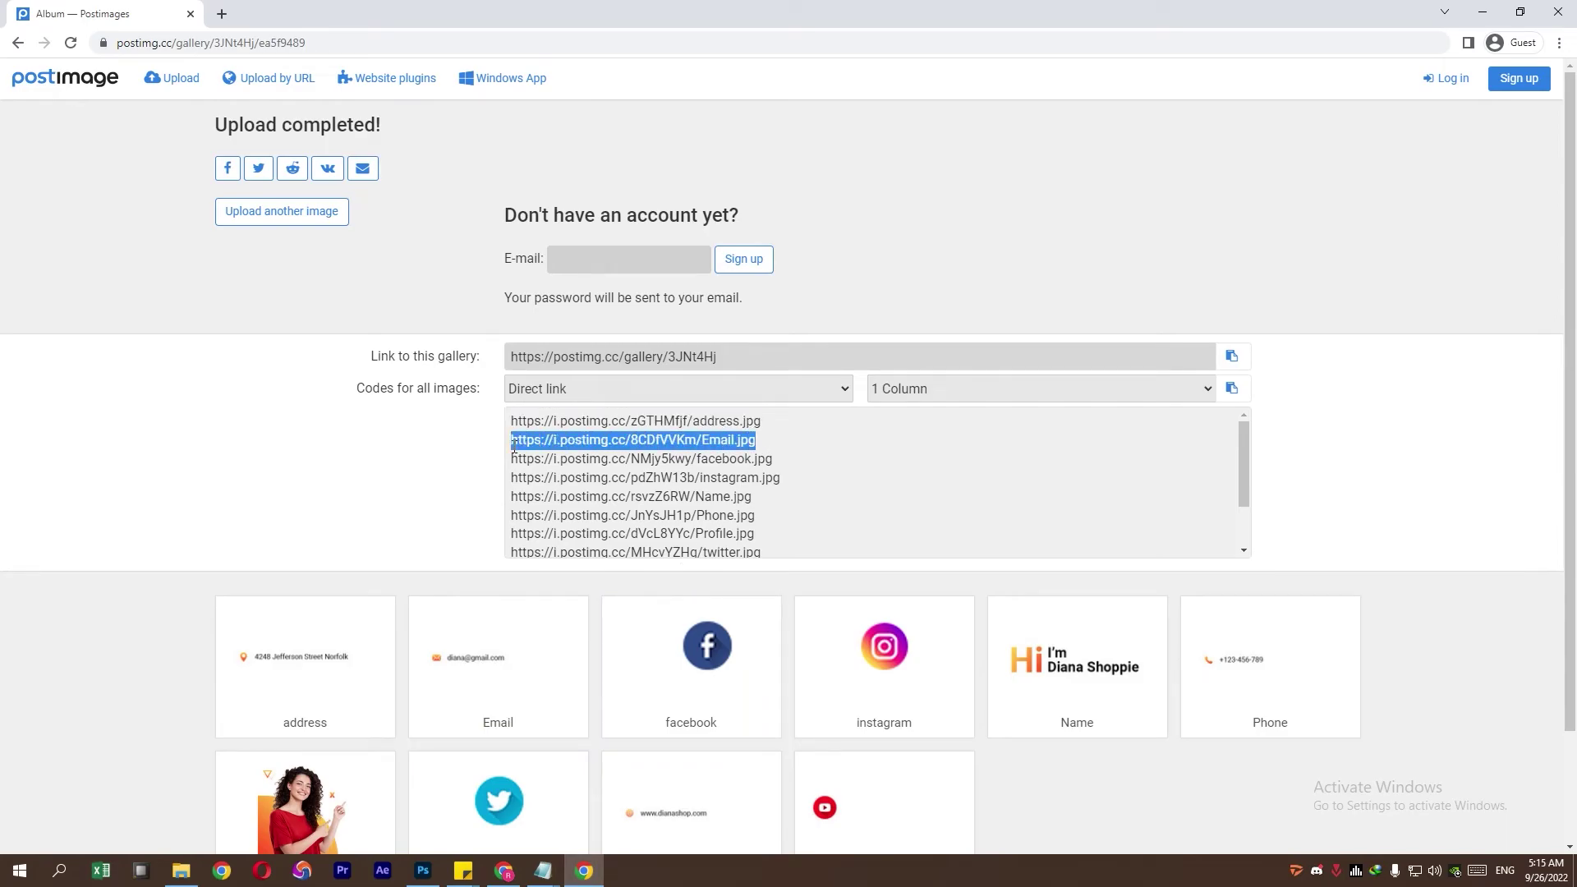
{"action": "right_click", "coordinate": [528, 448]}
{"action": "left_click", "coordinate": [552, 460]}
Step: Paste the Email.jpg link over its local src, then select the facebook image's direct link
{"action": "left_click", "coordinate": [542, 870]}
{"action": "left_click", "coordinate": [652, 818]}
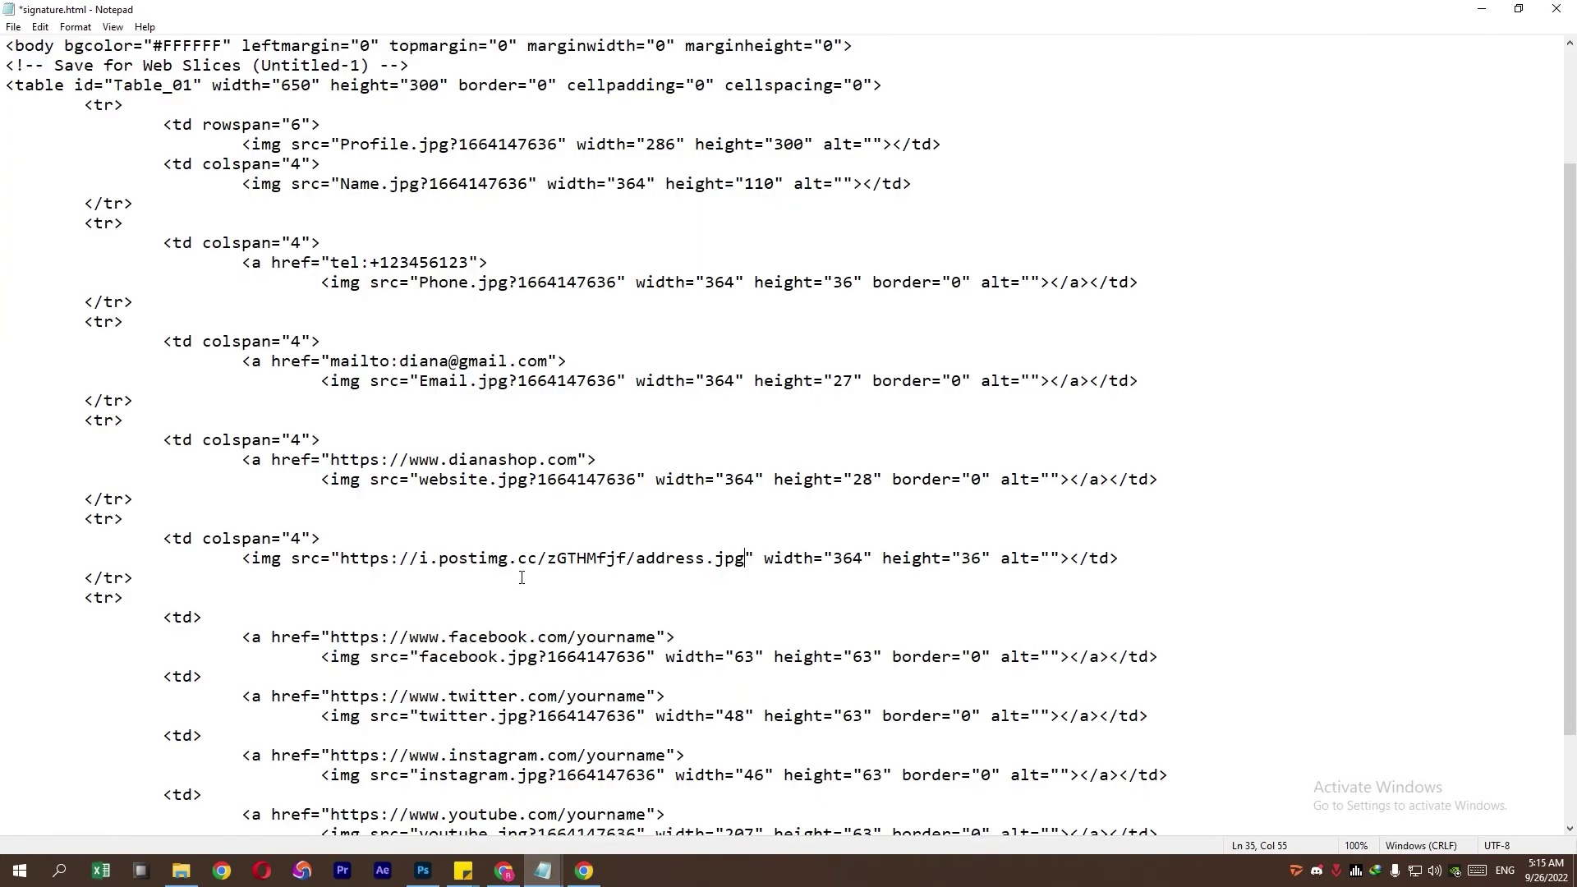
{"action": "scroll", "coordinate": [497, 537], "scroll_direction": "up", "scroll_amount": 2}
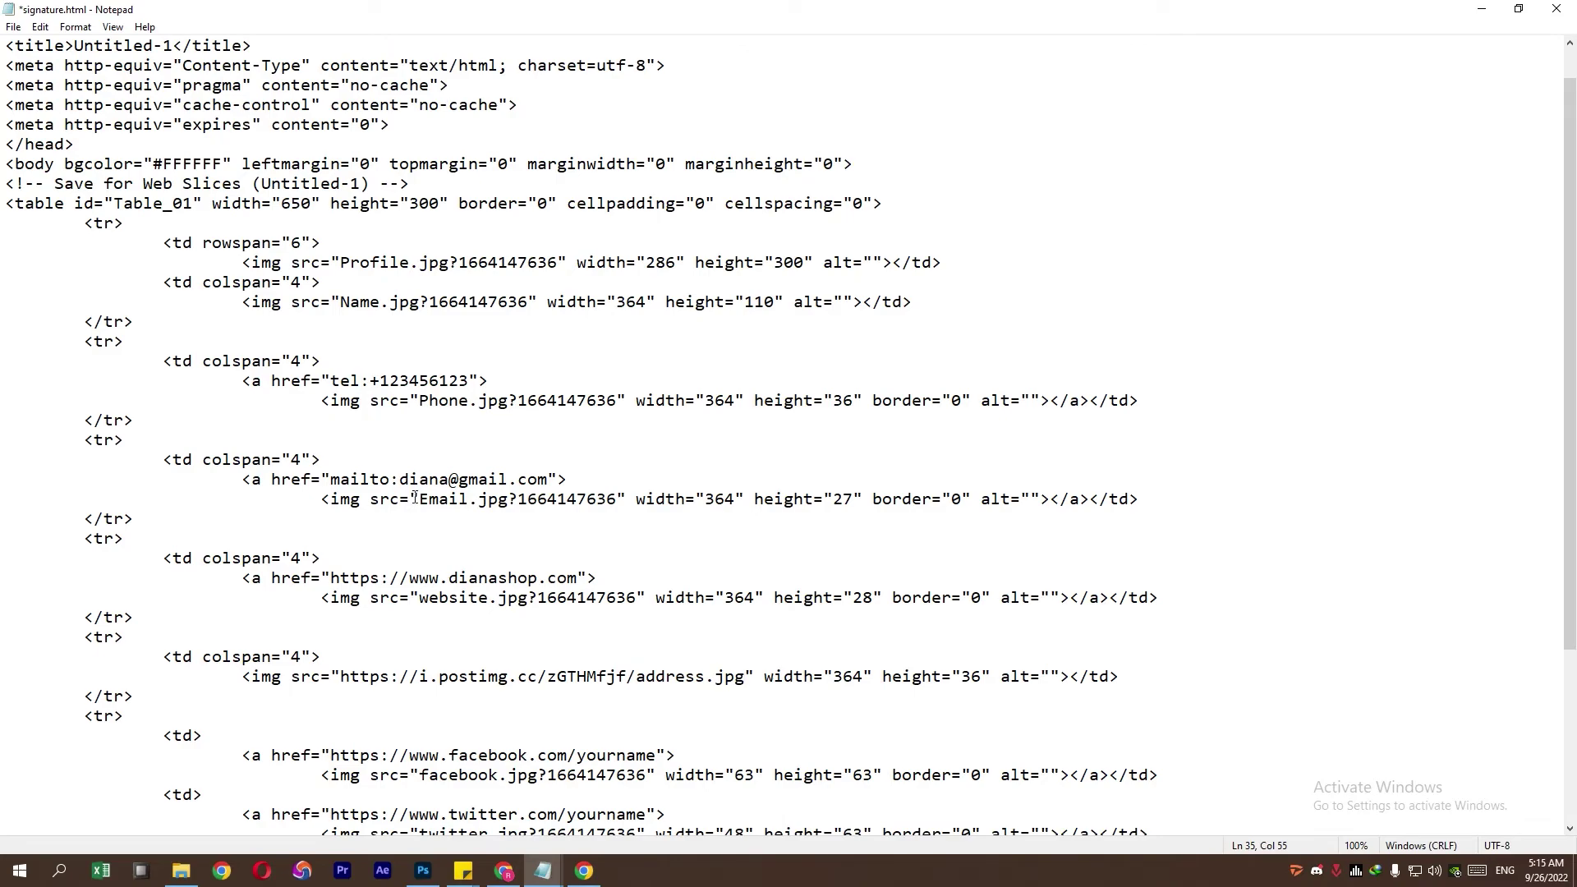
{"action": "left_click_drag", "start_coordinate": [420, 502], "coordinate": [577, 503]}
{"action": "right_click", "coordinate": [620, 503]}
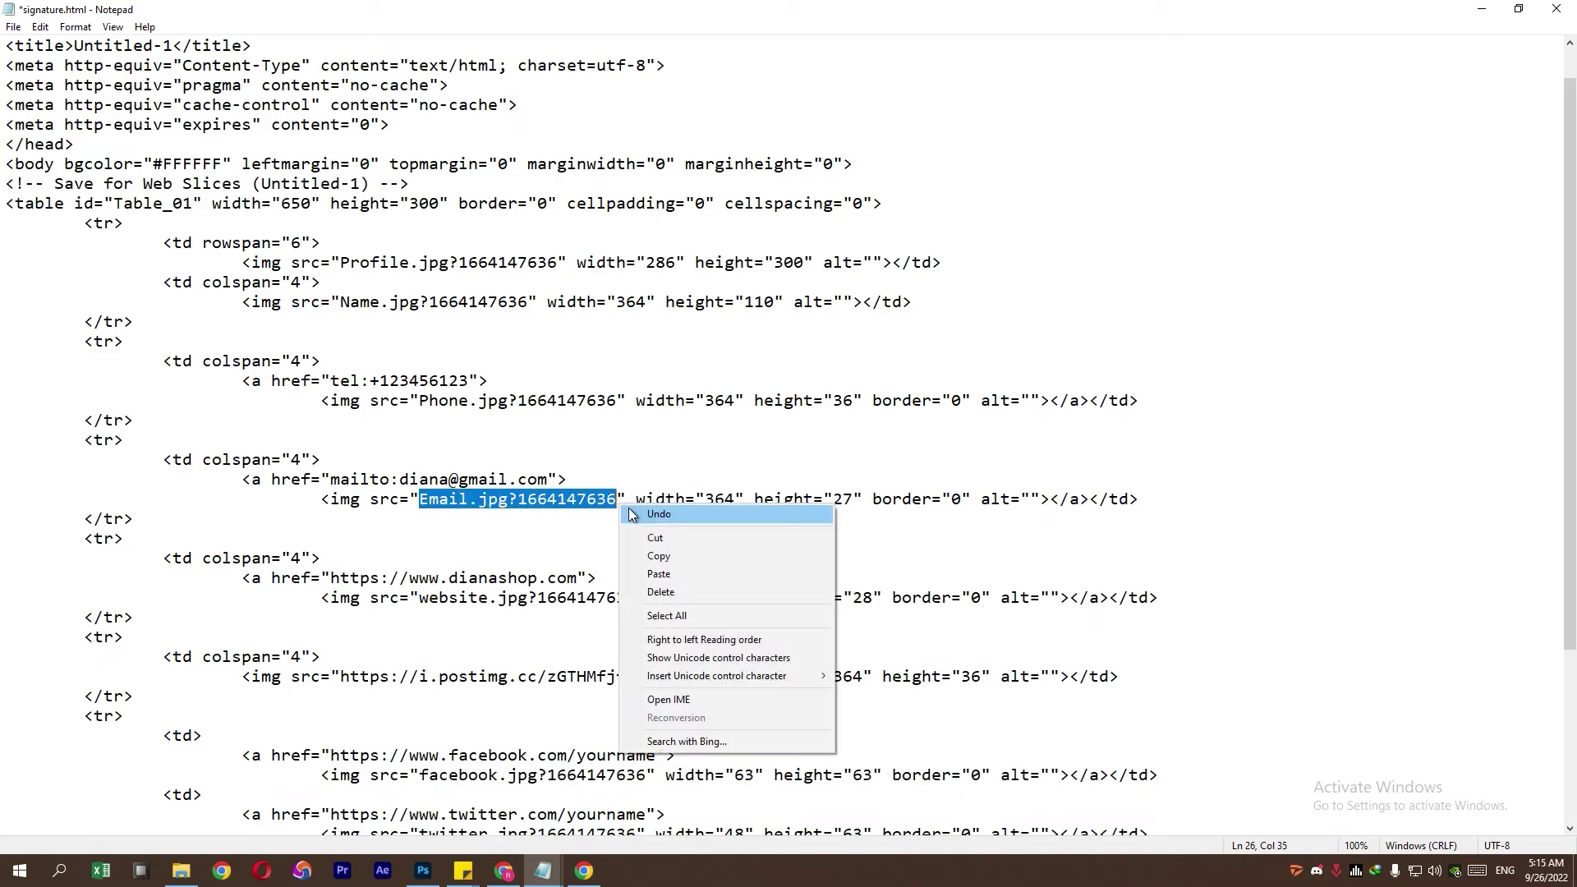
{"action": "left_click", "coordinate": [667, 572]}
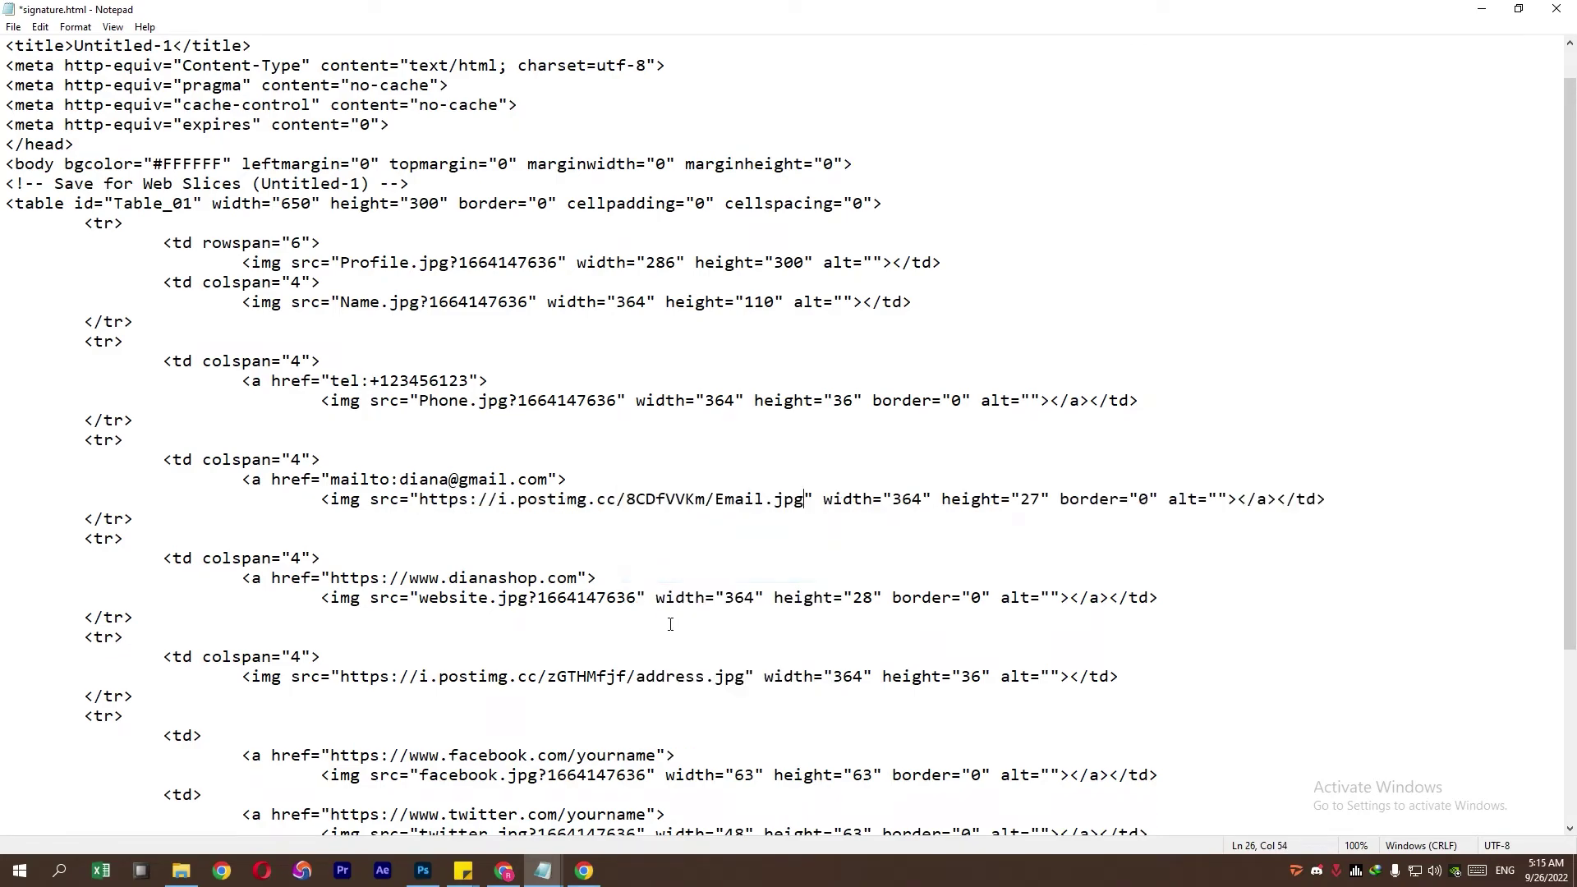
{"action": "left_click", "coordinate": [584, 871]}
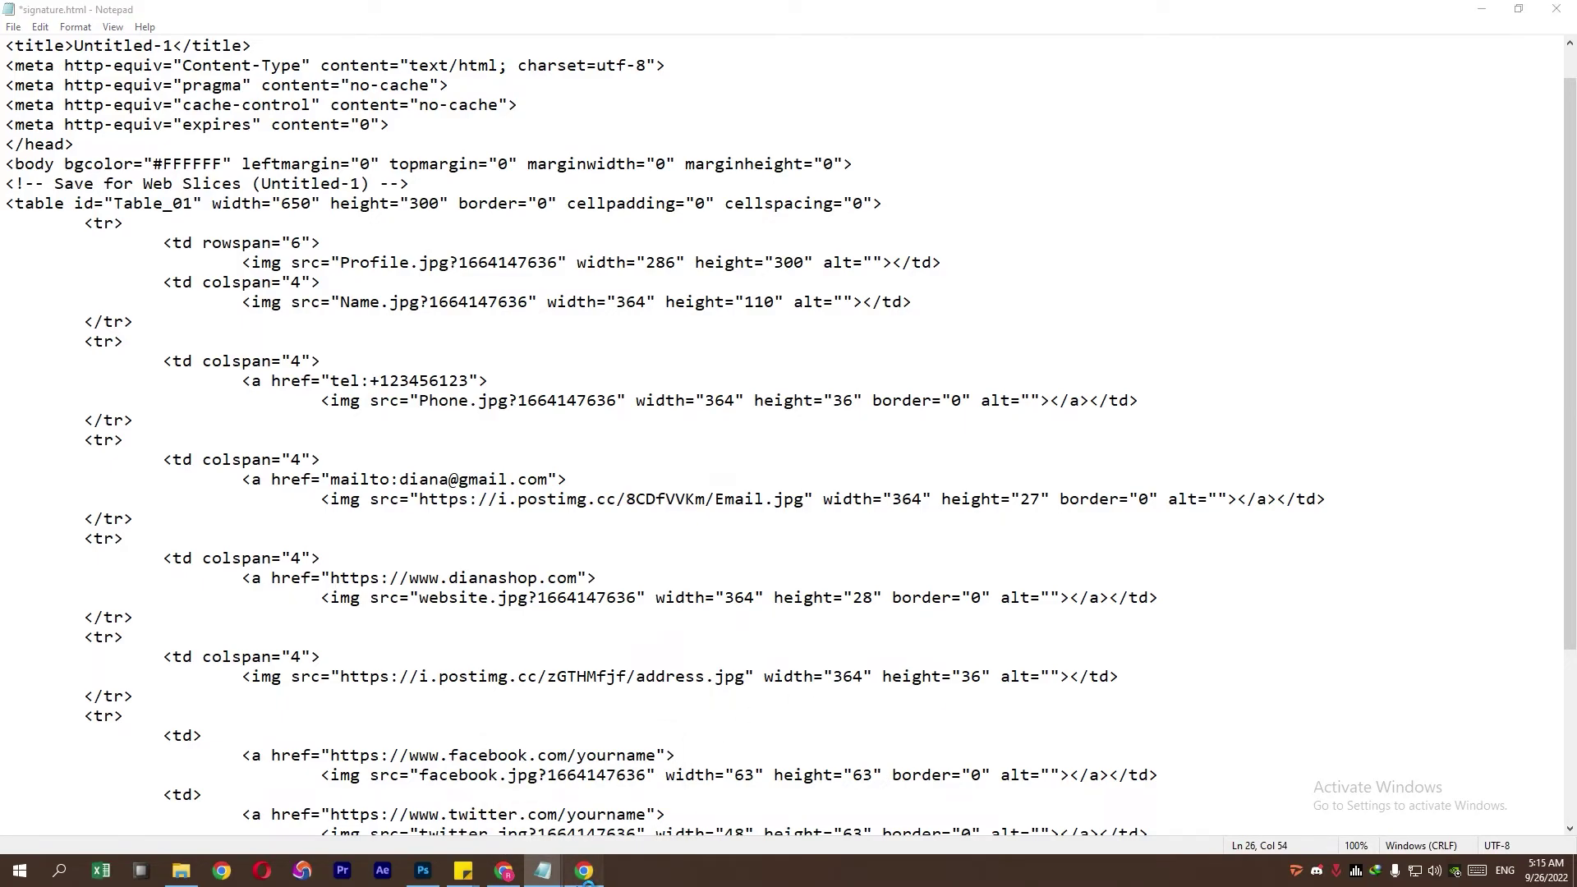
{"action": "left_click_drag", "start_coordinate": [772, 458], "coordinate": [511, 458]}
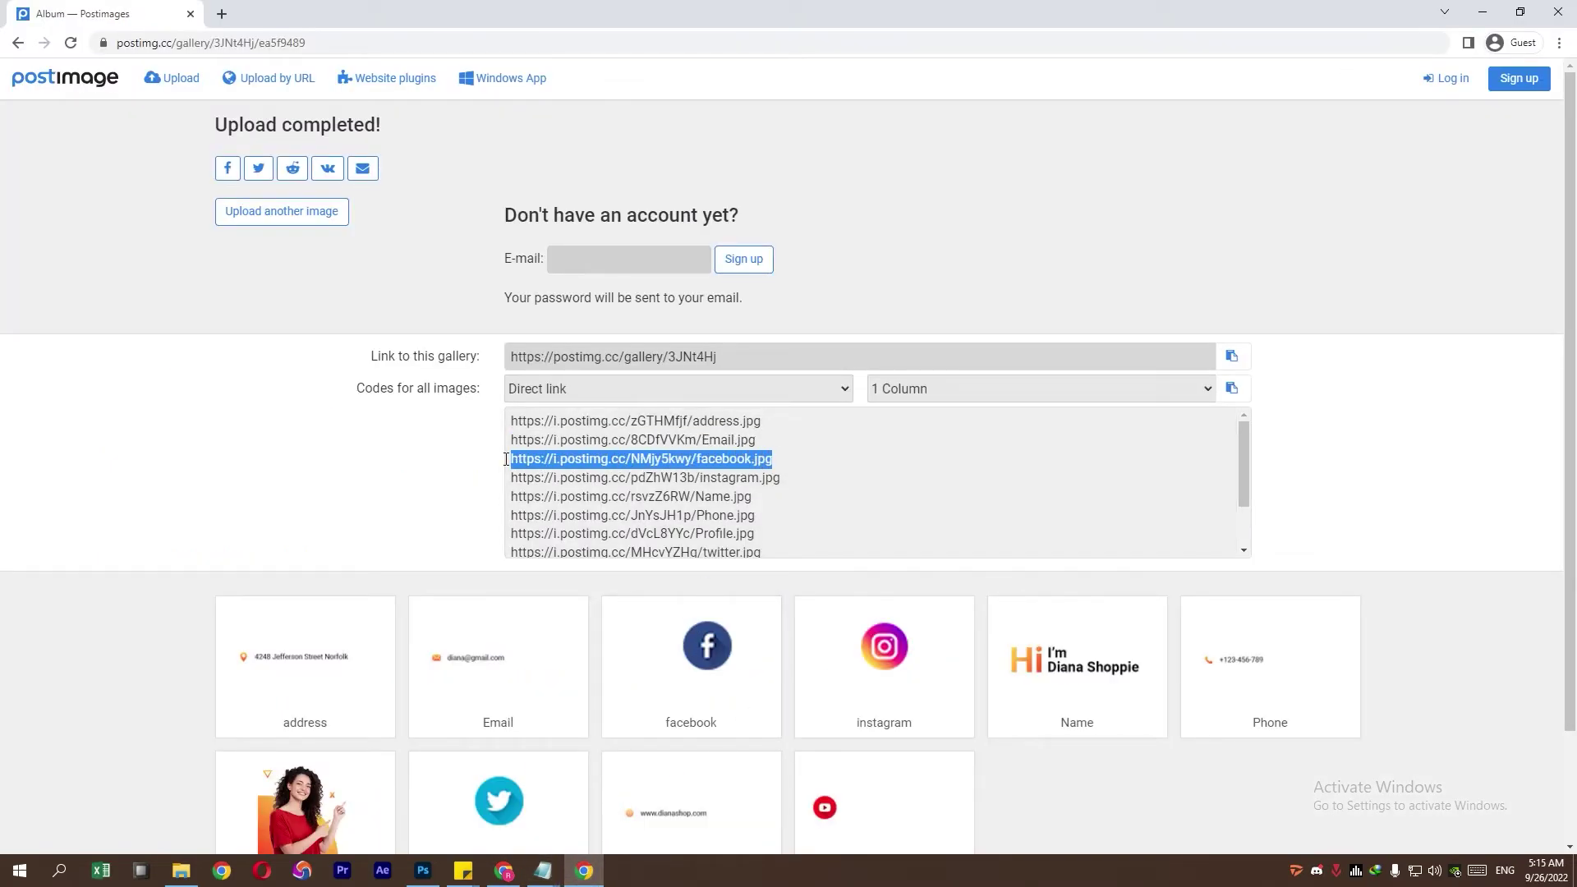
Step: Replace the Facebook image's local source with its postimg direct link
{"action": "right_click", "coordinate": [517, 458]}
{"action": "left_click", "coordinate": [546, 469]}
{"action": "left_click", "coordinate": [553, 873]}
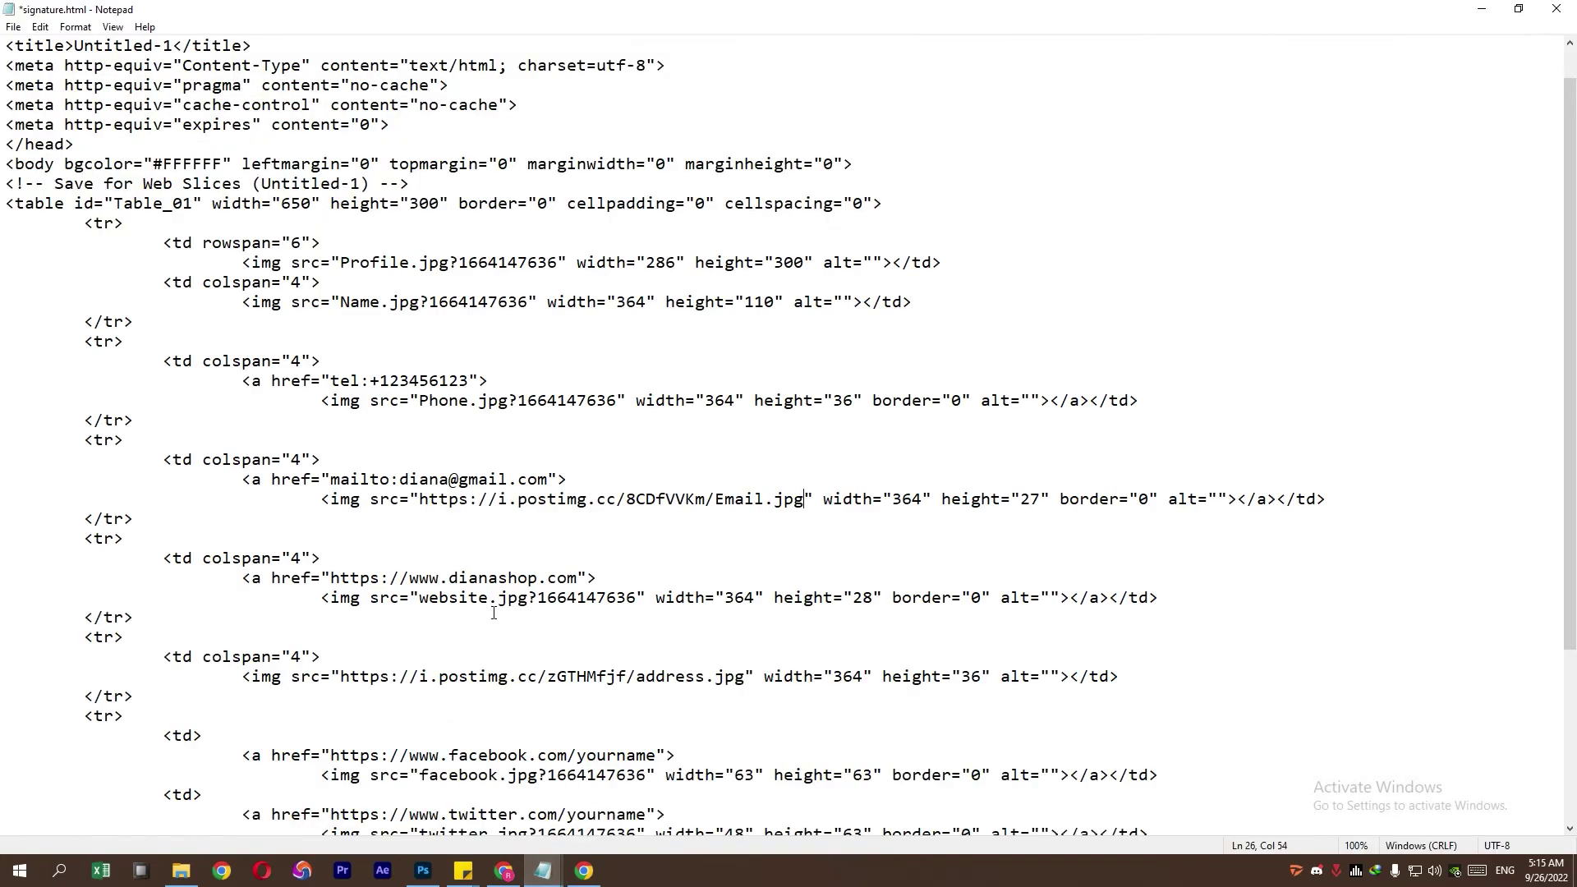
{"action": "scroll", "coordinate": [461, 601], "scroll_direction": "down", "scroll_amount": 1}
{"action": "left_click_drag", "start_coordinate": [419, 720], "coordinate": [662, 719]}
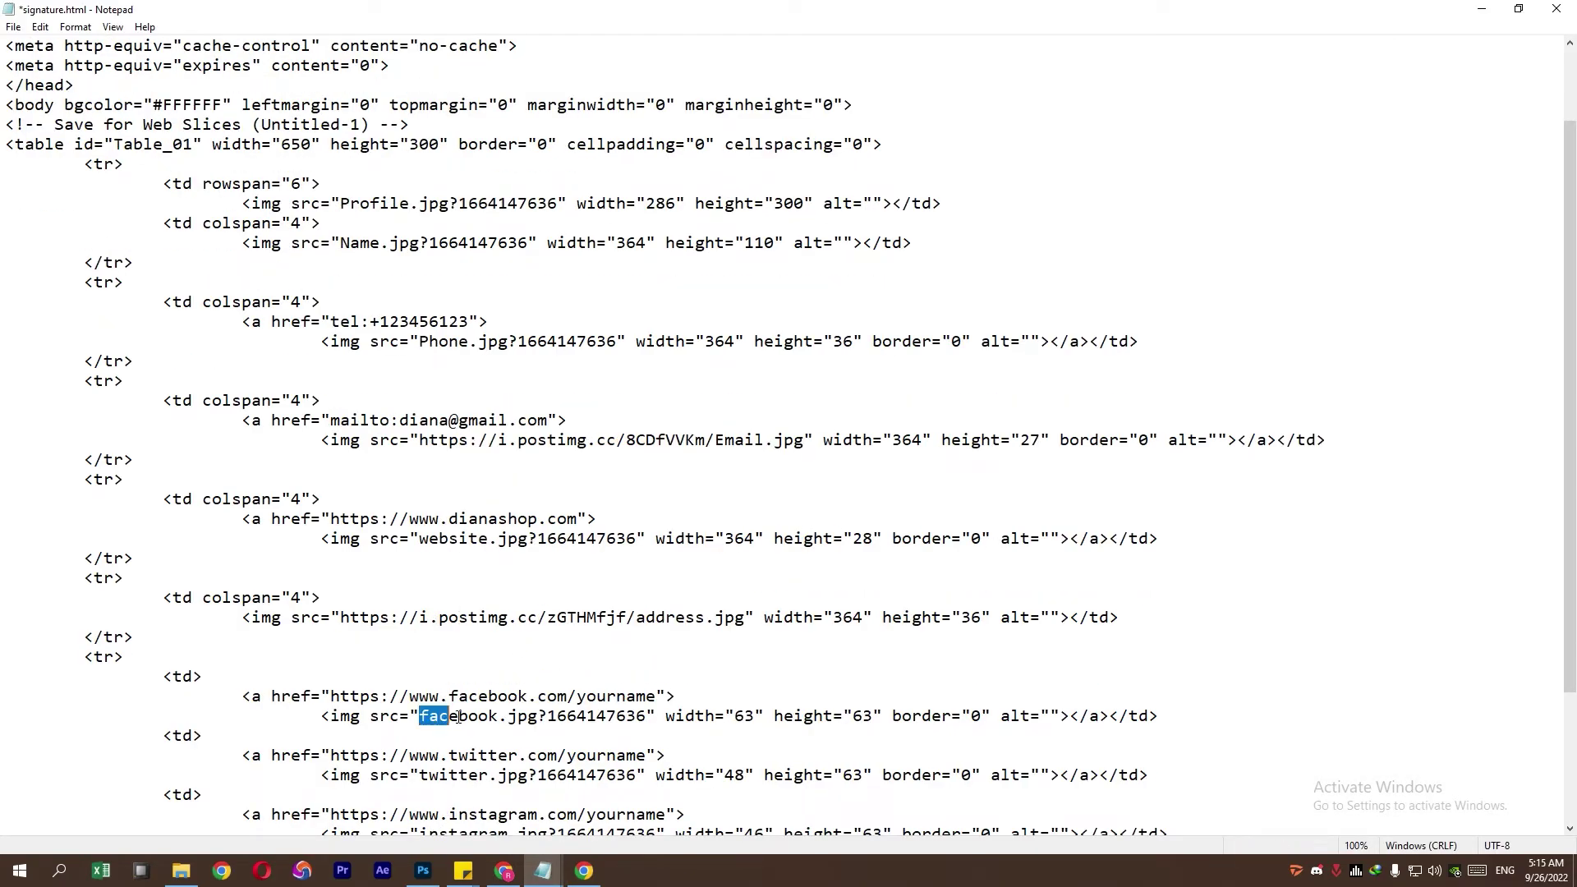
{"action": "right_click", "coordinate": [650, 720]}
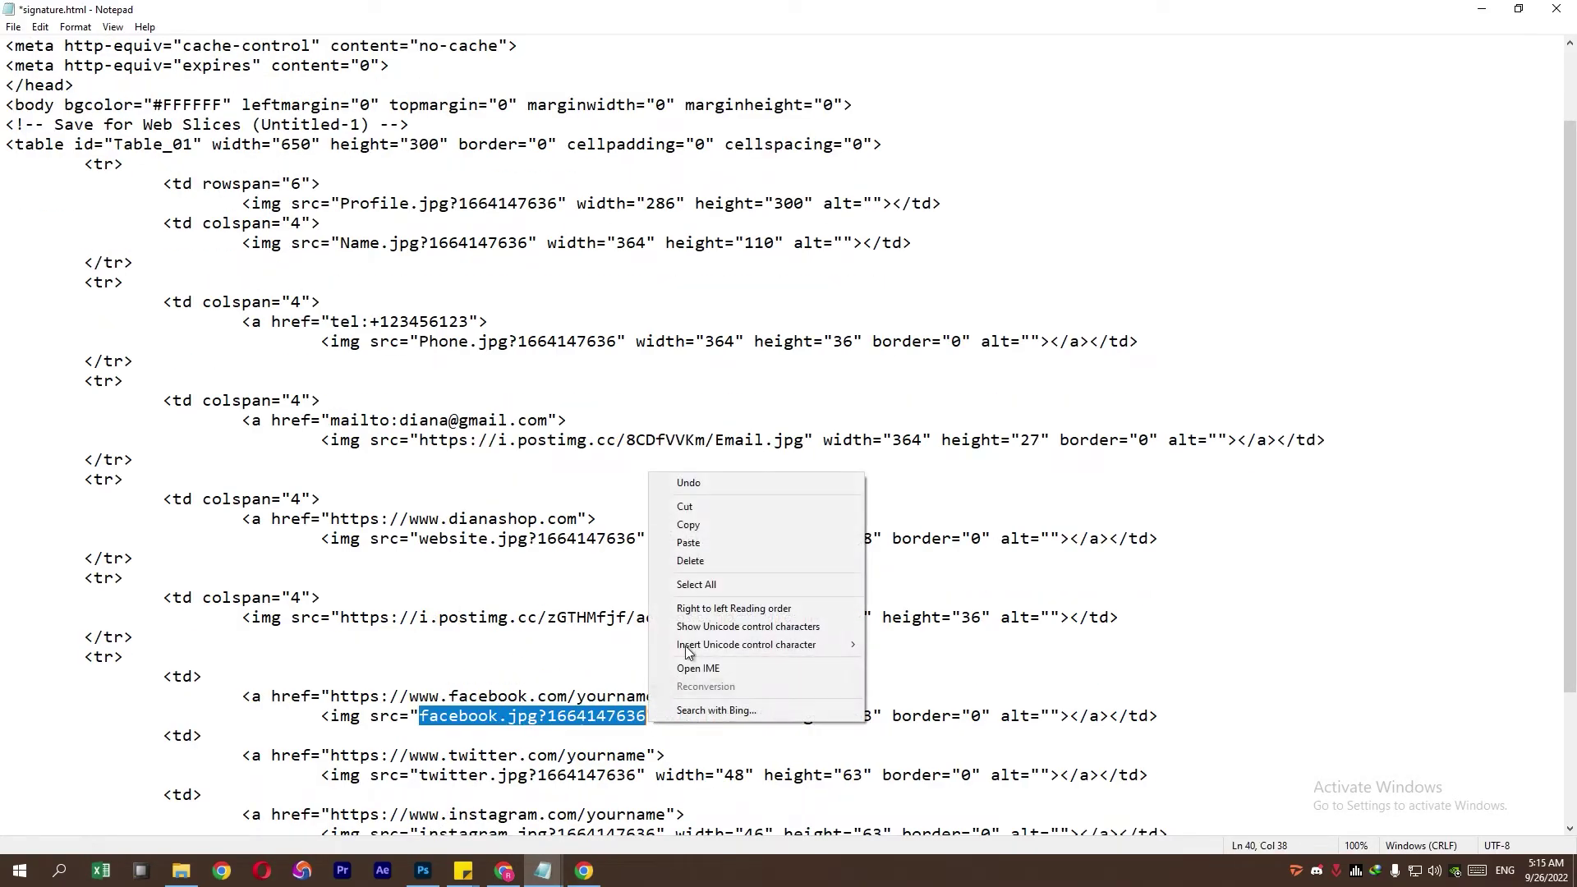
{"action": "left_click", "coordinate": [712, 543]}
Step: Replace the Instagram image's local source with its postimg direct link
{"action": "key", "text": "alt+Tab"}
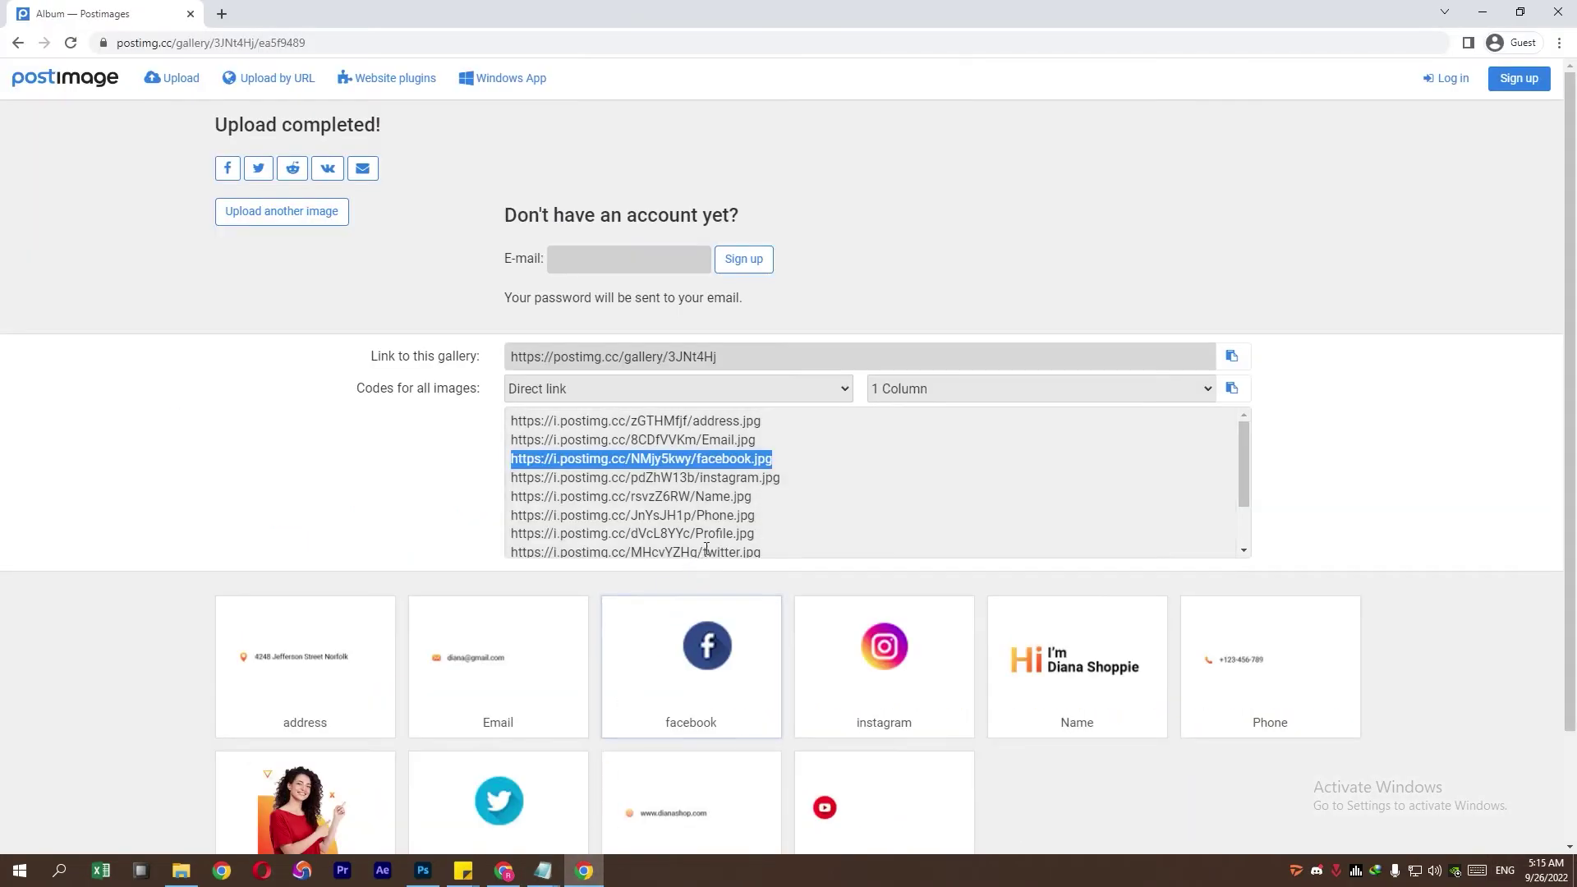
{"action": "left_click_drag", "start_coordinate": [781, 478], "coordinate": [542, 479]}
{"action": "right_click", "coordinate": [512, 478]}
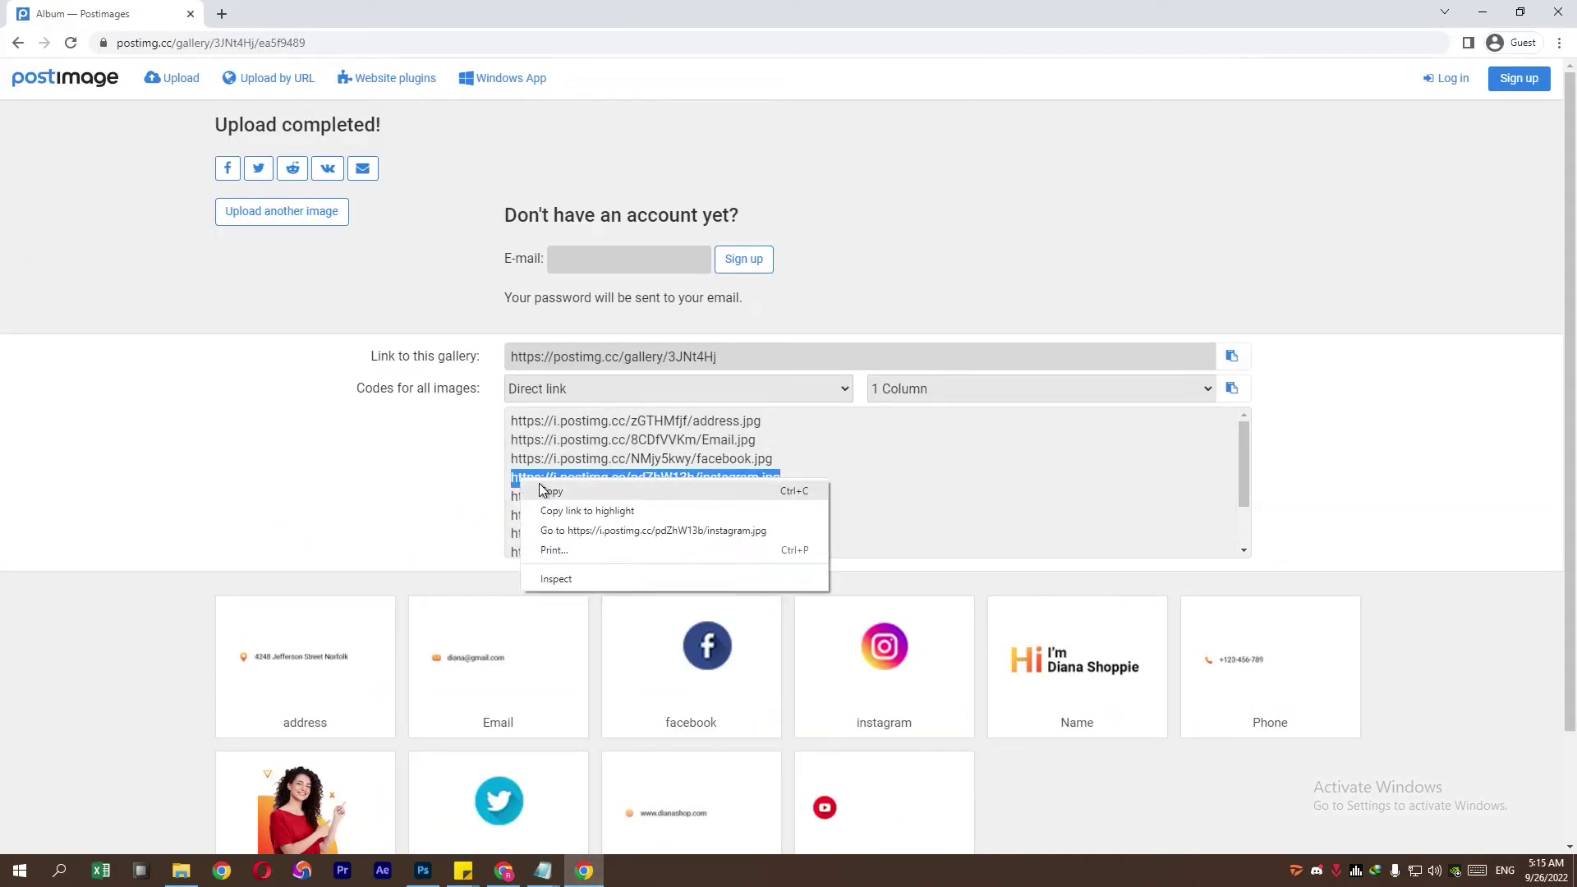
{"action": "left_click", "coordinate": [542, 488]}
{"action": "key", "text": "alt+Tab"}
{"action": "scroll", "coordinate": [460, 675], "scroll_direction": "down", "scroll_amount": 1}
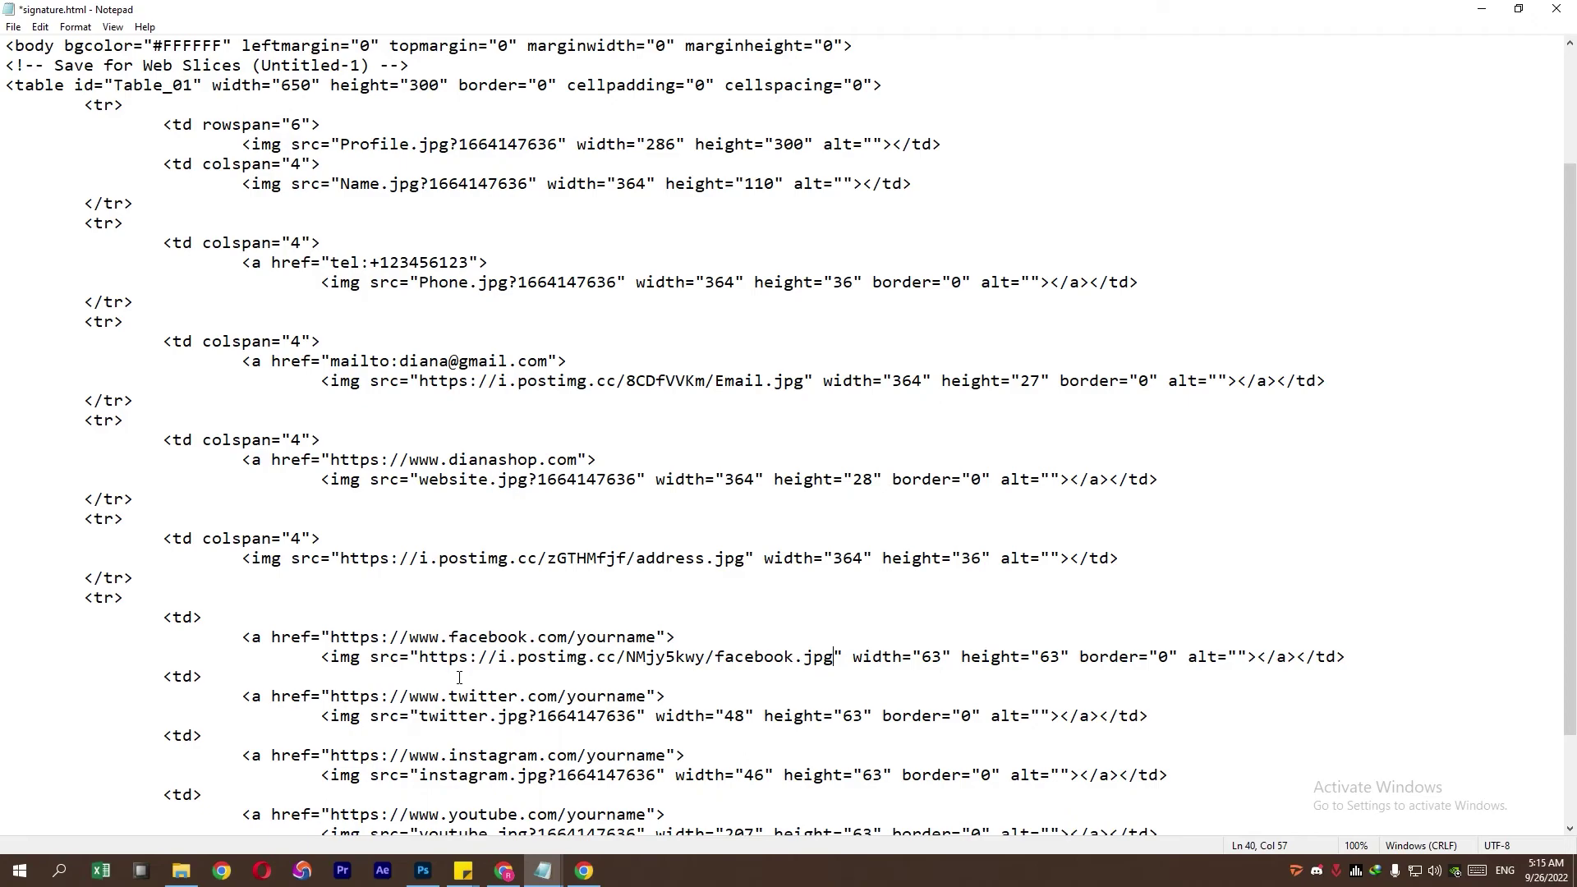
{"action": "left_click_drag", "start_coordinate": [420, 776], "coordinate": [627, 775]}
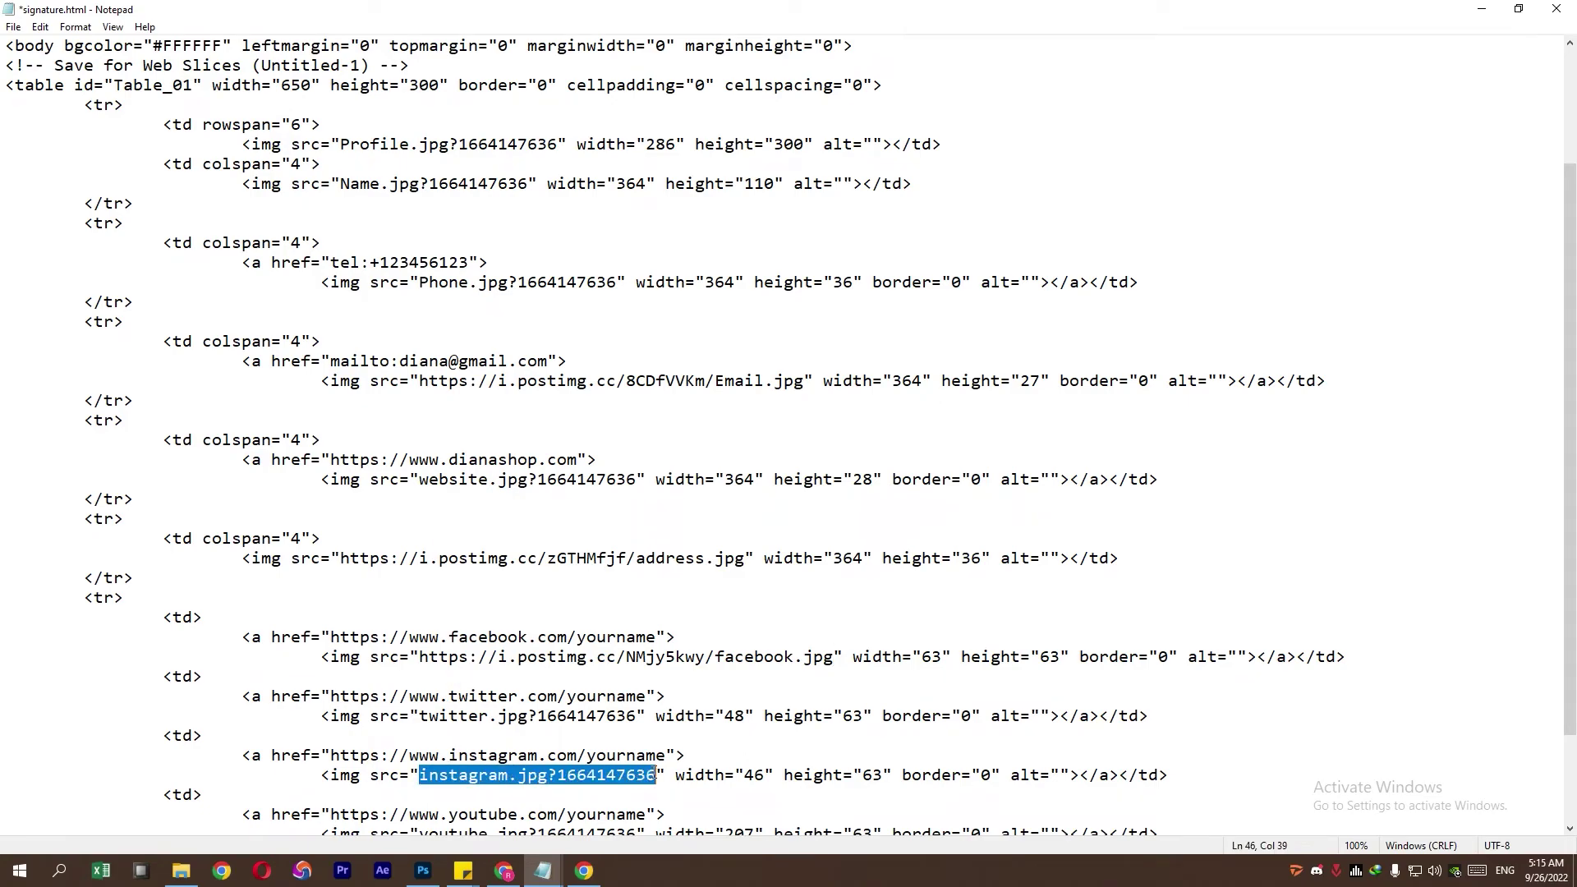
{"action": "right_click", "coordinate": [653, 776]}
{"action": "left_click", "coordinate": [729, 593]}
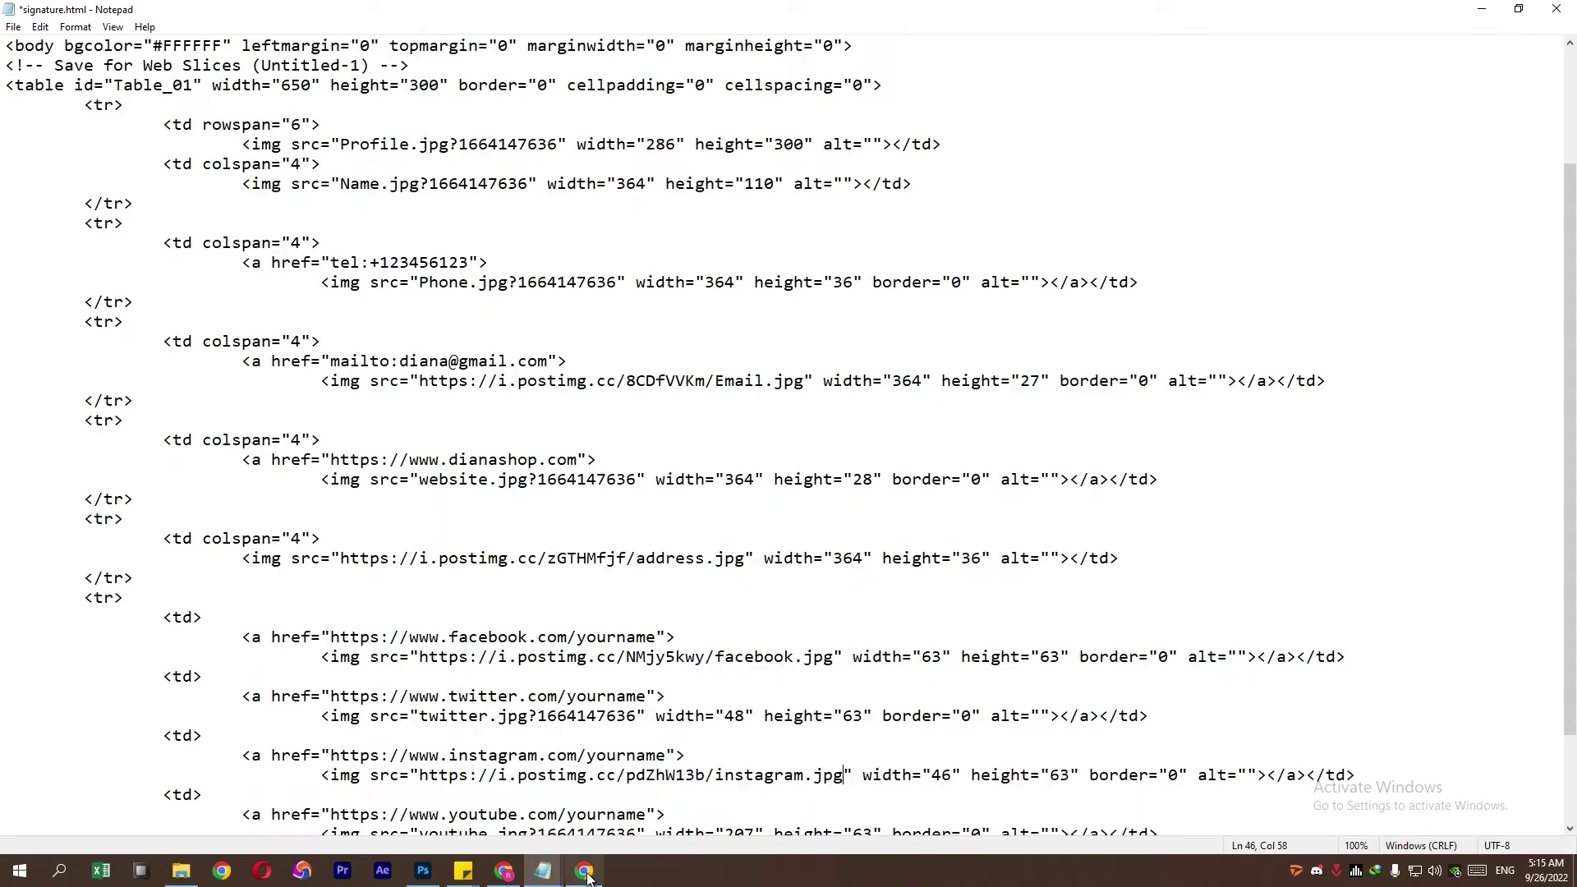
Step: Replace the Name.jpg local source with its postimg direct link
{"action": "key", "text": "alt+Tab"}
{"action": "left_click_drag", "start_coordinate": [752, 496], "coordinate": [516, 496]}
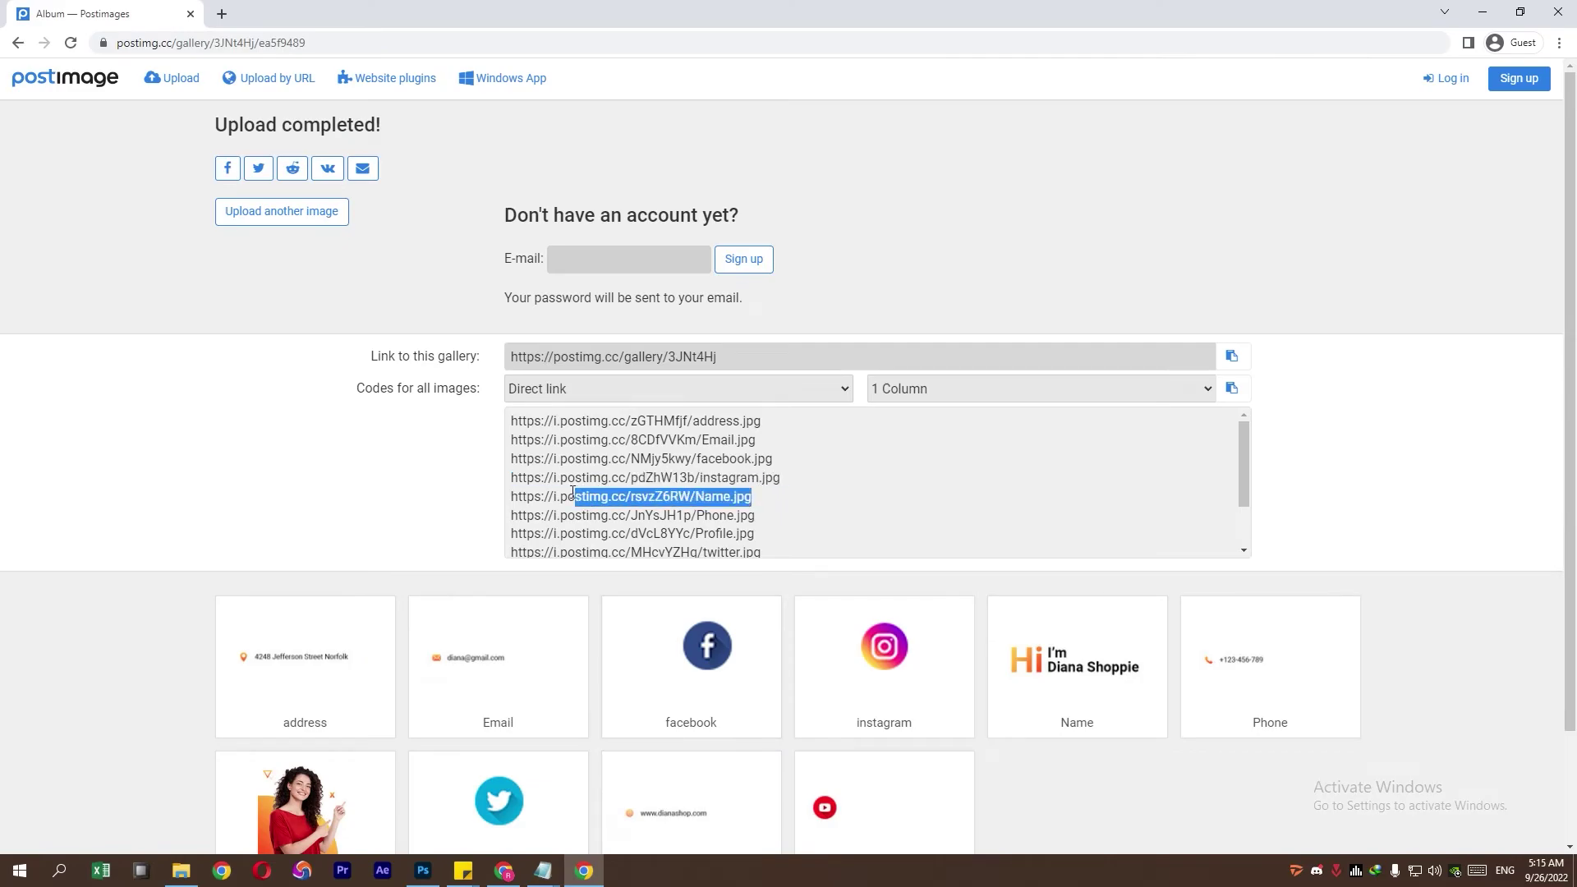
{"action": "right_click", "coordinate": [511, 496]}
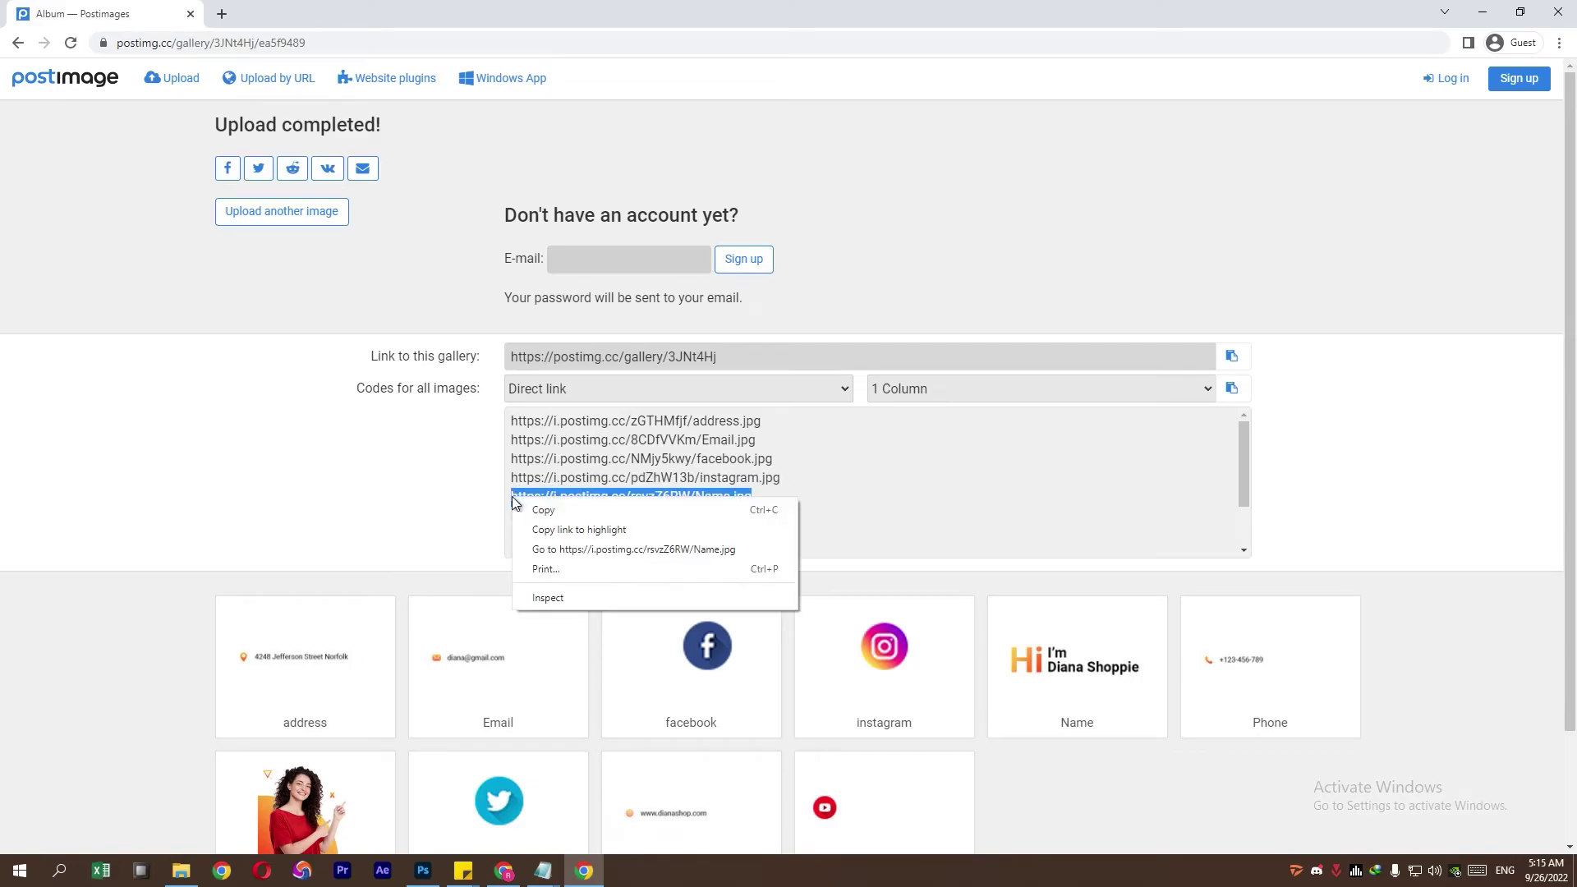
{"action": "left_click", "coordinate": [542, 510]}
{"action": "left_click", "coordinate": [542, 871]}
{"action": "left_click", "coordinate": [610, 831]}
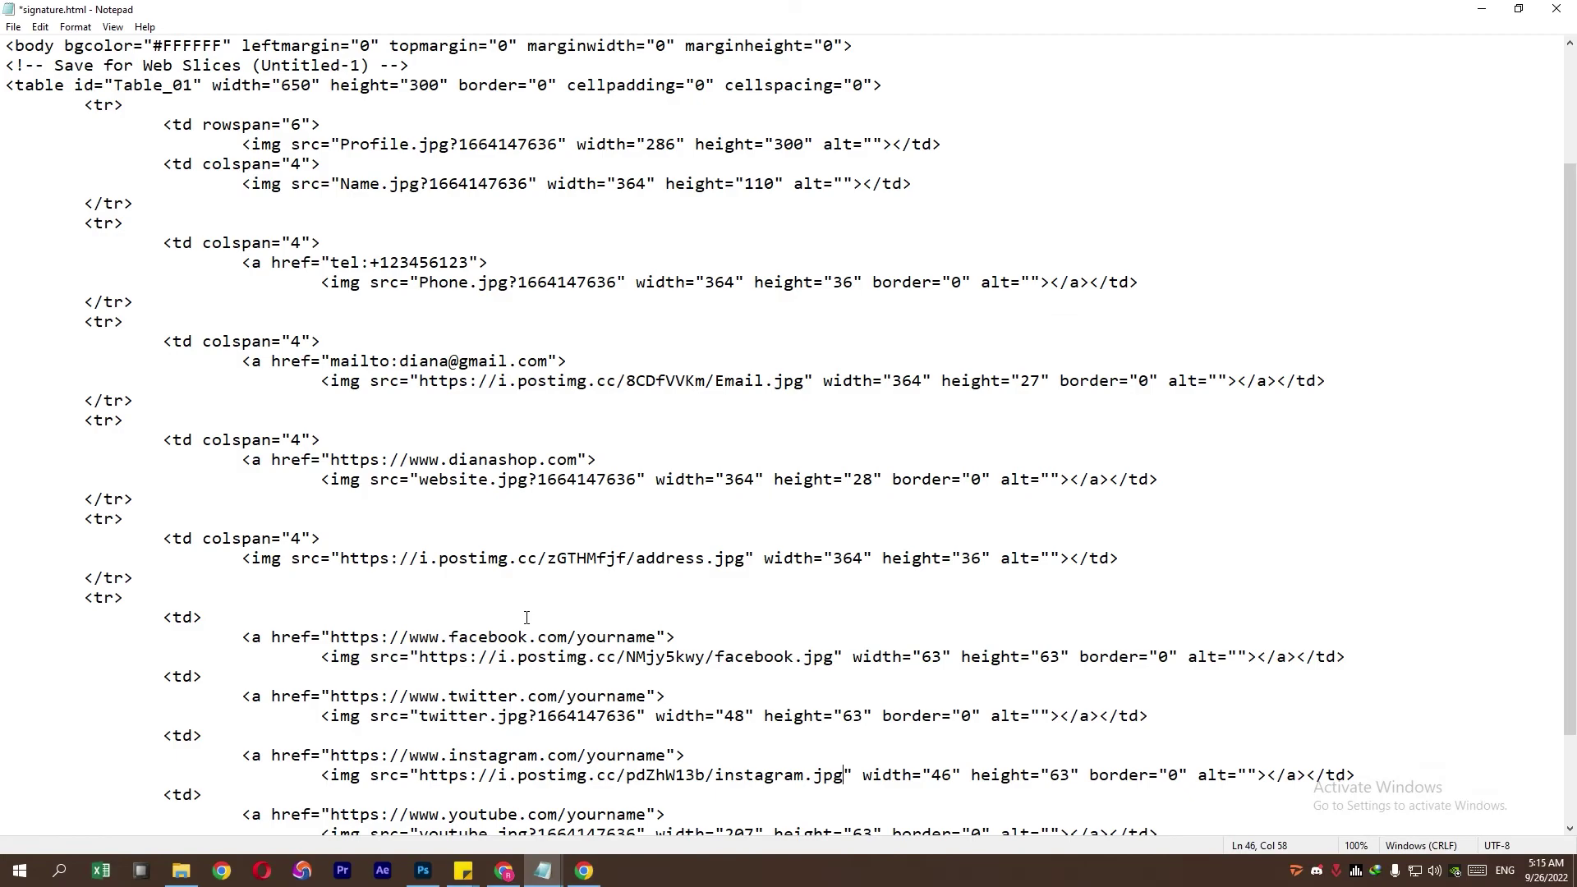
{"action": "scroll", "coordinate": [440, 494], "scroll_direction": "up", "scroll_amount": 1}
{"action": "scroll", "coordinate": [440, 494], "scroll_direction": "up", "scroll_amount": 2}
{"action": "left_click_drag", "start_coordinate": [342, 345], "coordinate": [493, 340]}
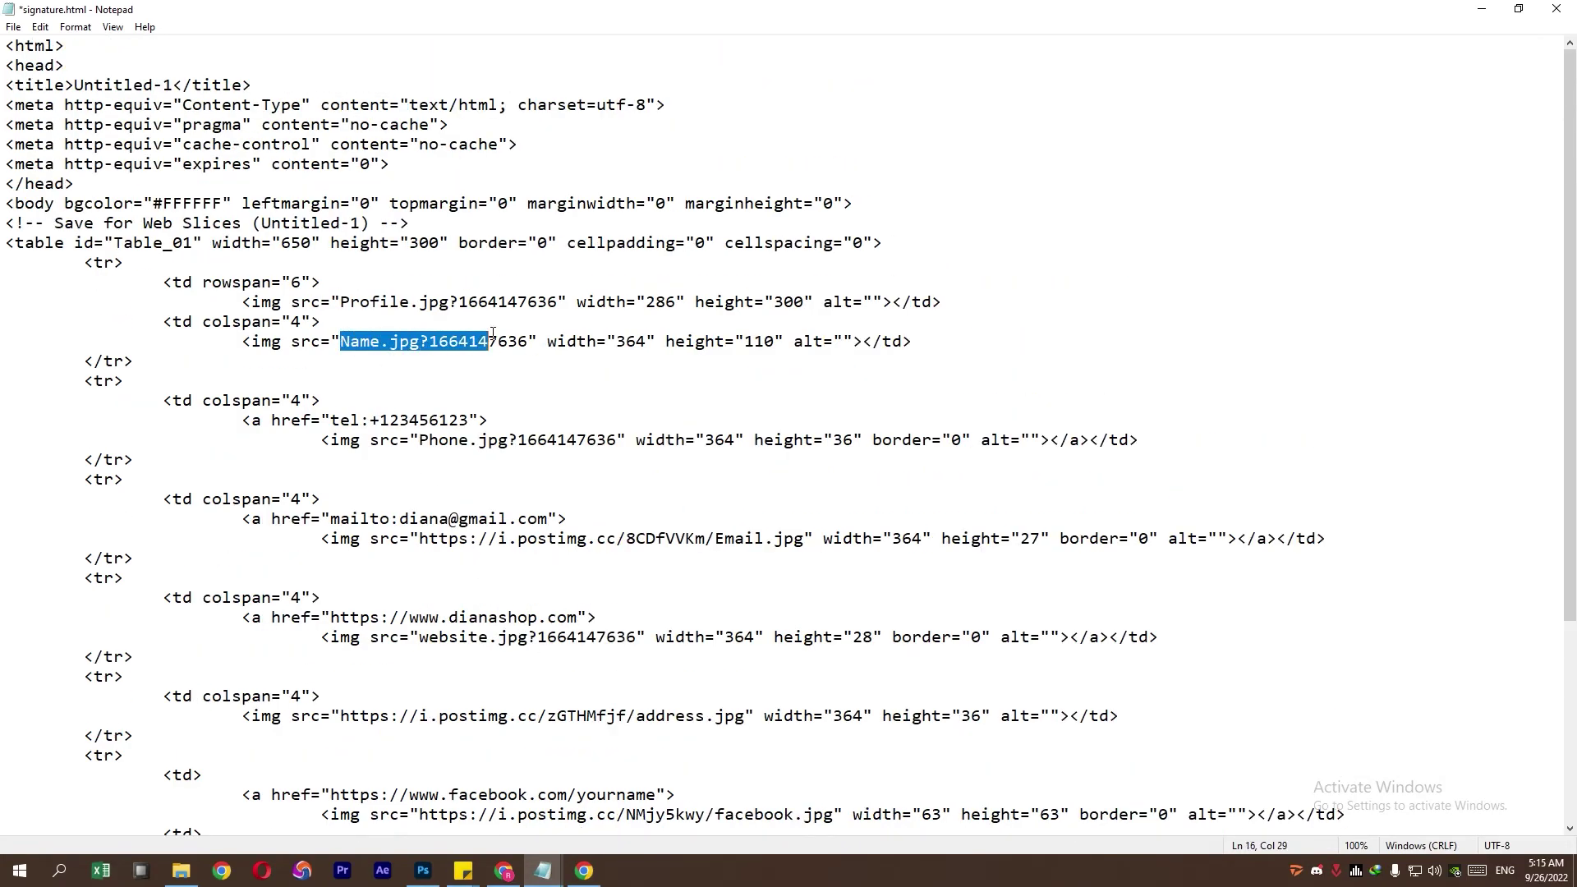
{"action": "key", "text": "ctrl+v"}
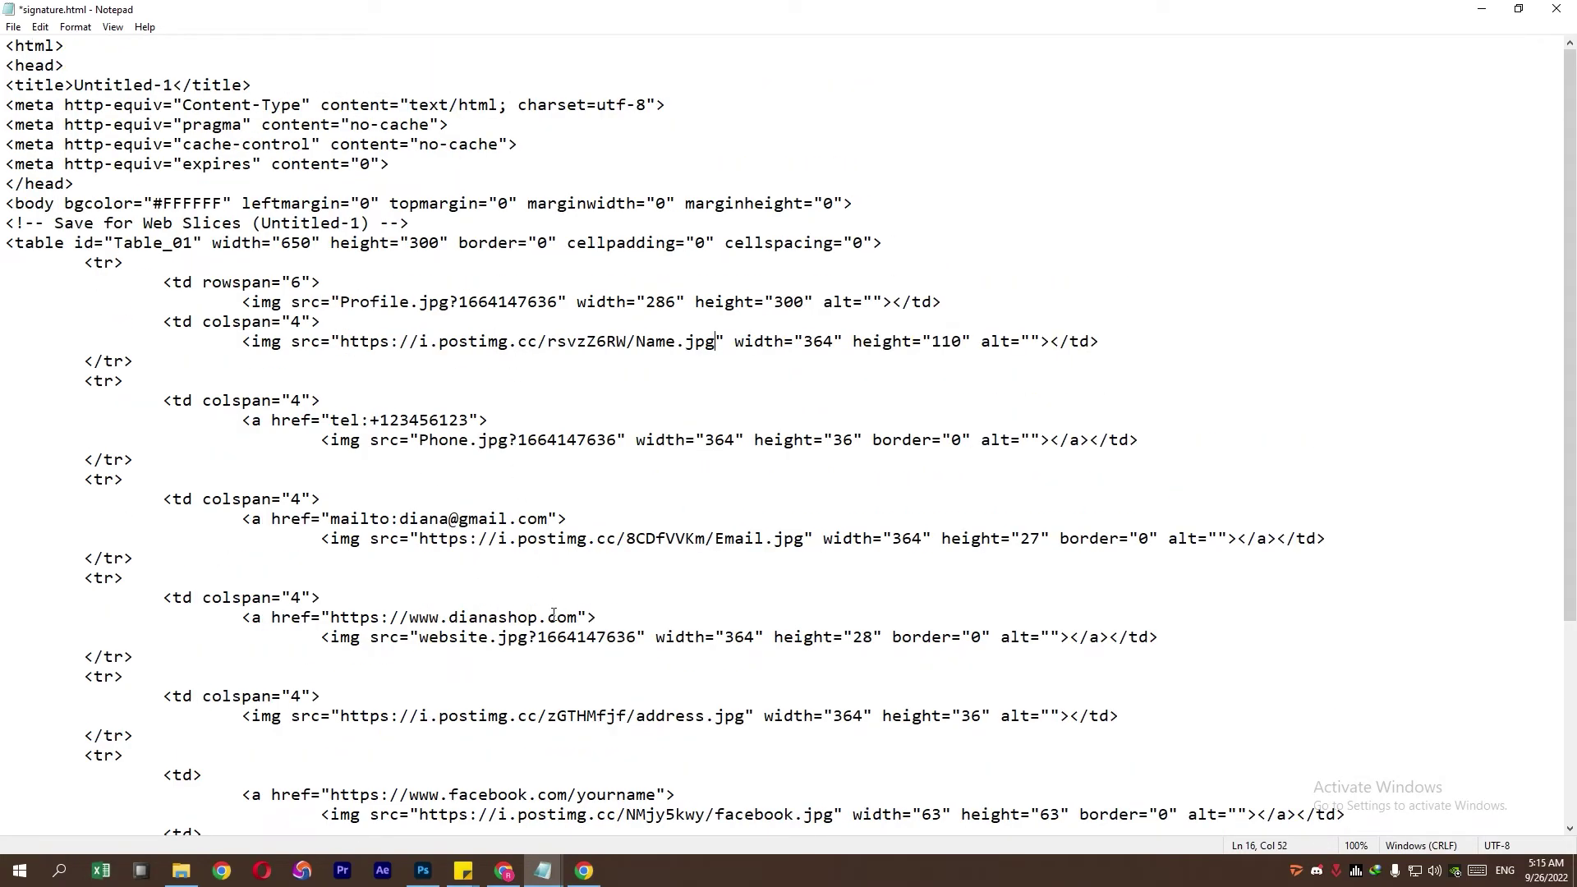
Step: Replace the Phone.jpg local source with its postimg direct link
{"action": "left_click", "coordinate": [583, 871]}
{"action": "left_click_drag", "start_coordinate": [763, 517], "coordinate": [510, 515]}
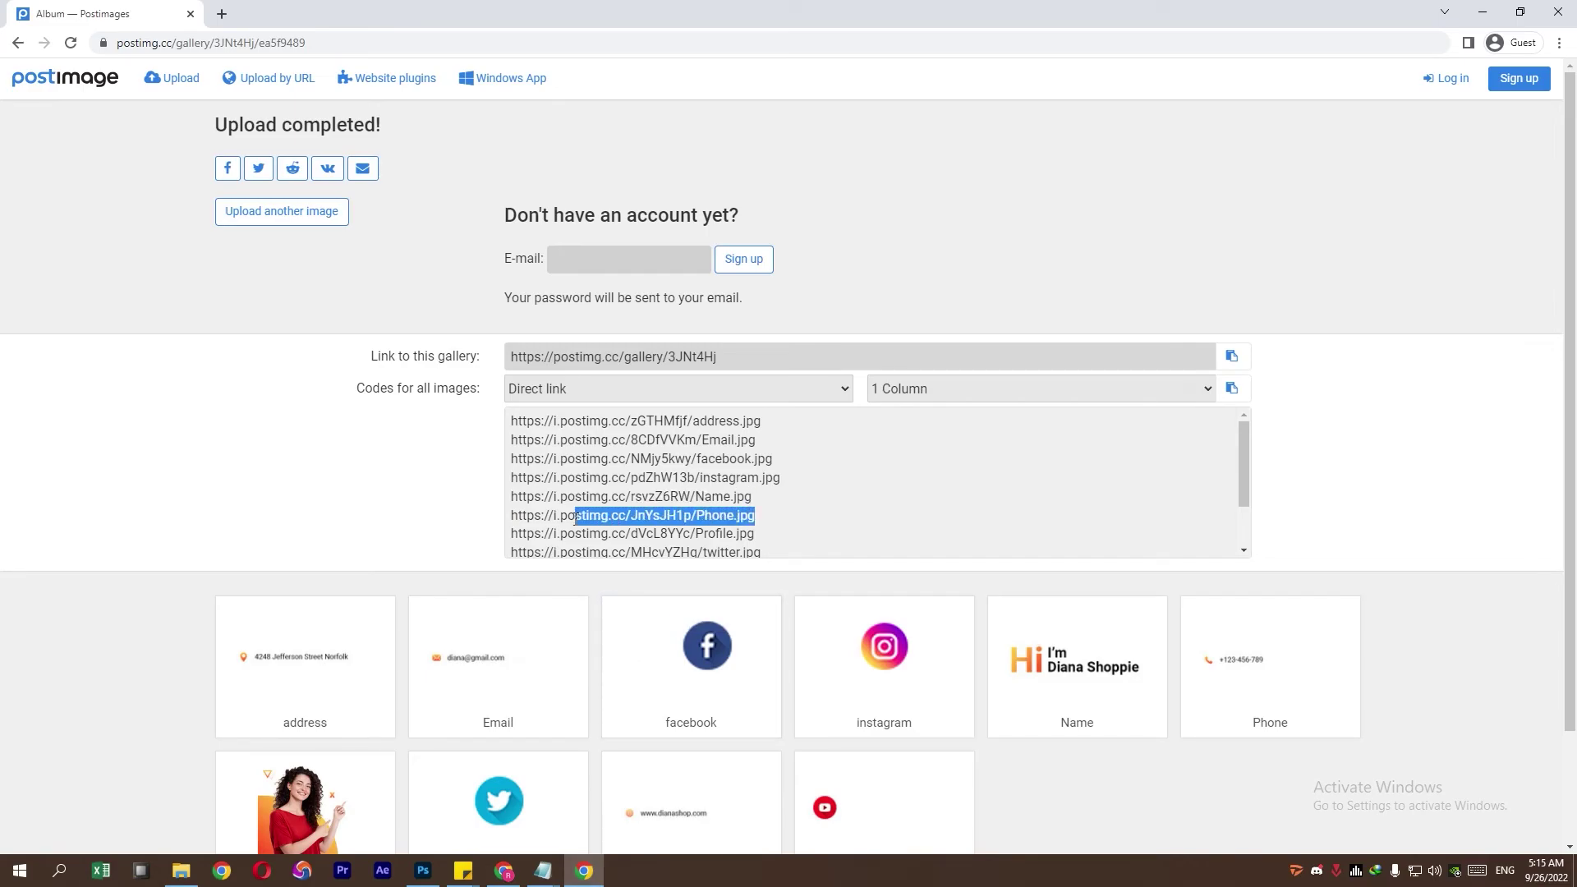
{"action": "right_click", "coordinate": [524, 513]}
{"action": "left_click", "coordinate": [559, 528]}
{"action": "left_click", "coordinate": [543, 871]}
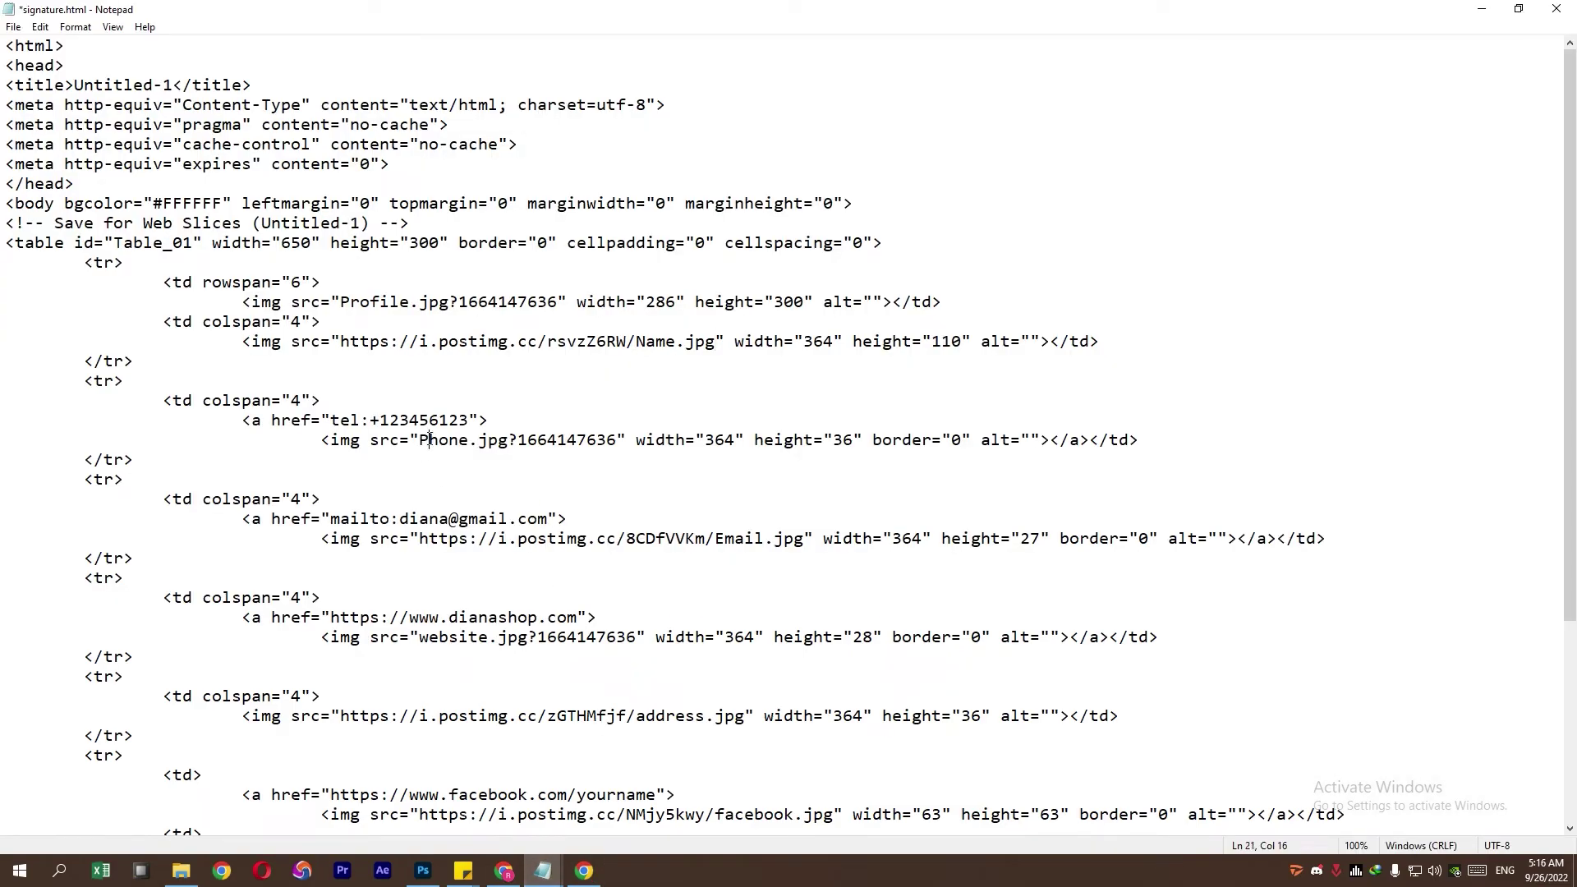
{"action": "left_click_drag", "start_coordinate": [440, 439], "coordinate": [600, 441]}
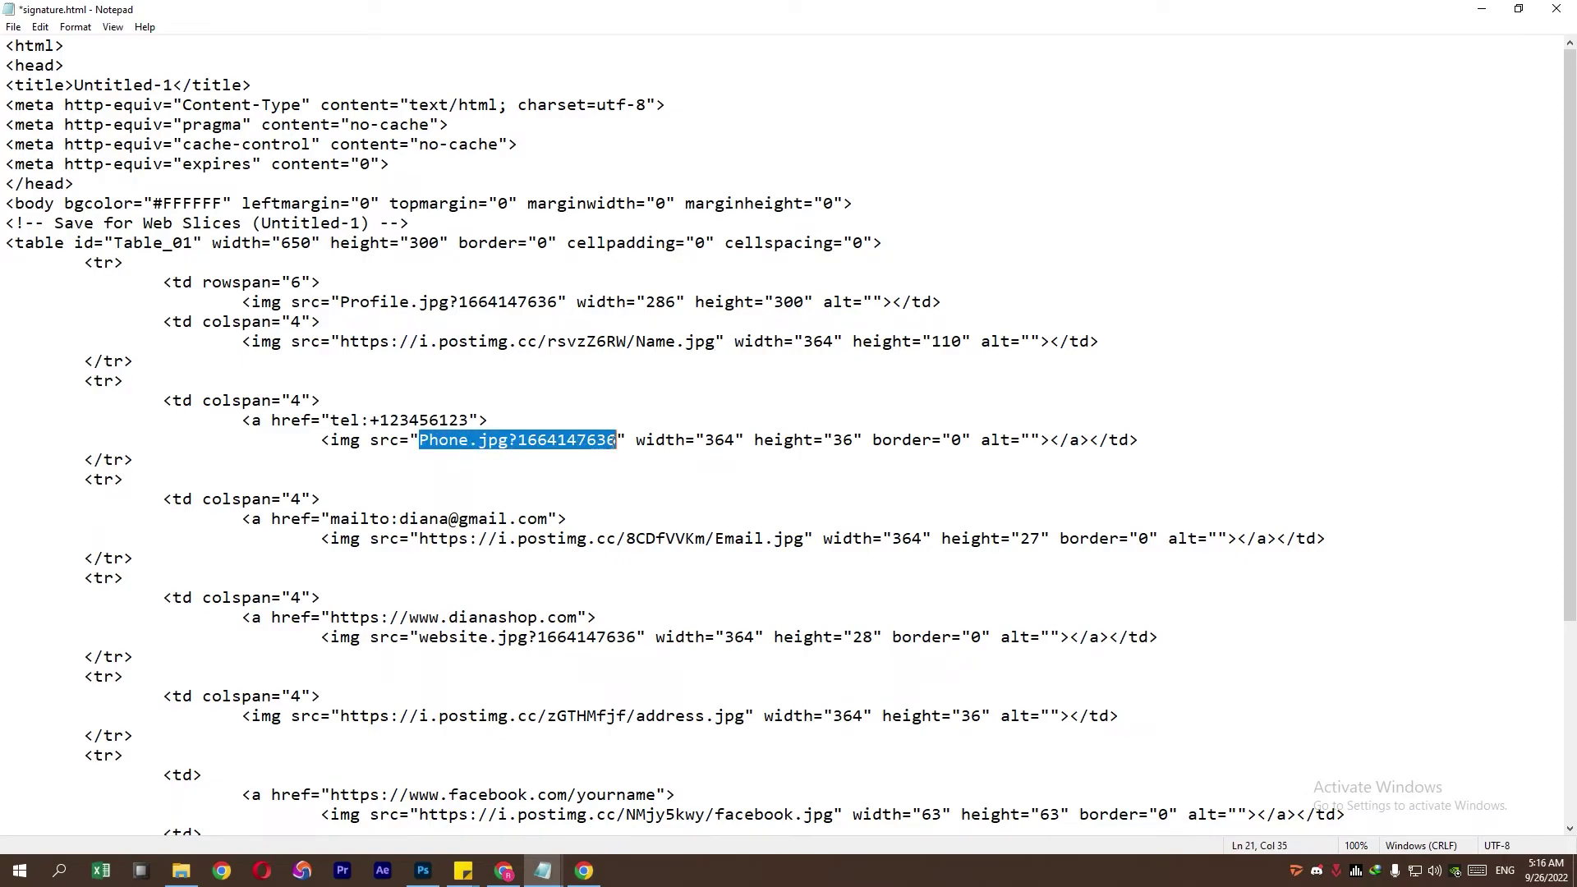
{"action": "key", "text": "BackSpace"}
{"action": "key", "text": "ctrl+v"}
Step: Replace the Profile.jpg local source with its postimg direct link
{"action": "left_click", "coordinate": [584, 870]}
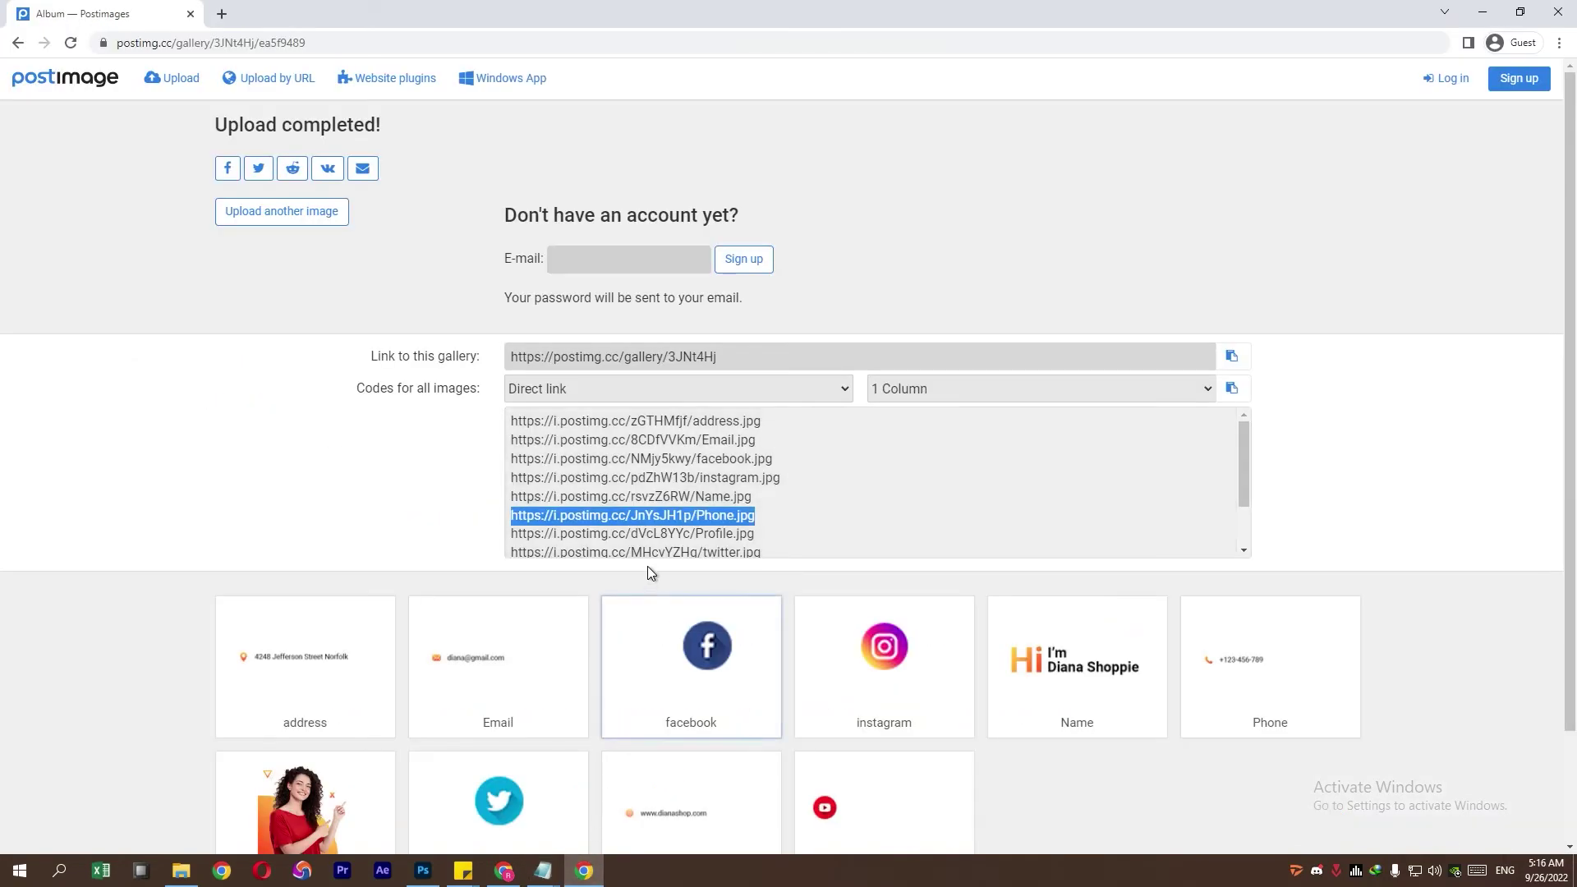
{"action": "left_click_drag", "start_coordinate": [755, 534], "coordinate": [509, 534]}
{"action": "right_click", "coordinate": [546, 536]}
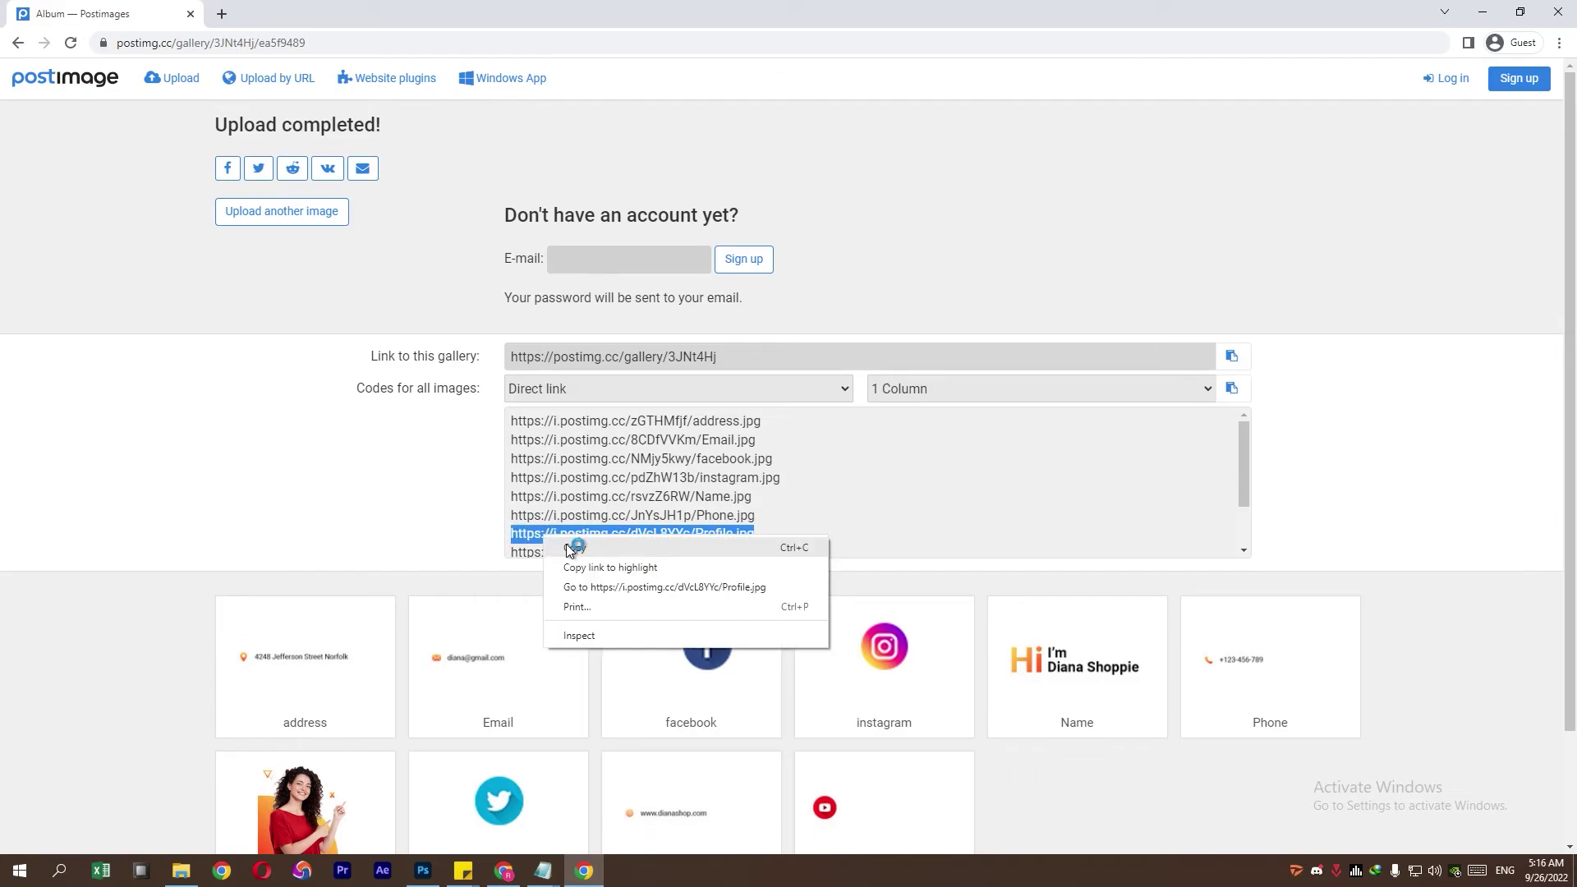
{"action": "left_click", "coordinate": [570, 548]}
{"action": "mouse_move", "coordinate": [542, 871]}
{"action": "left_click", "coordinate": [632, 817]}
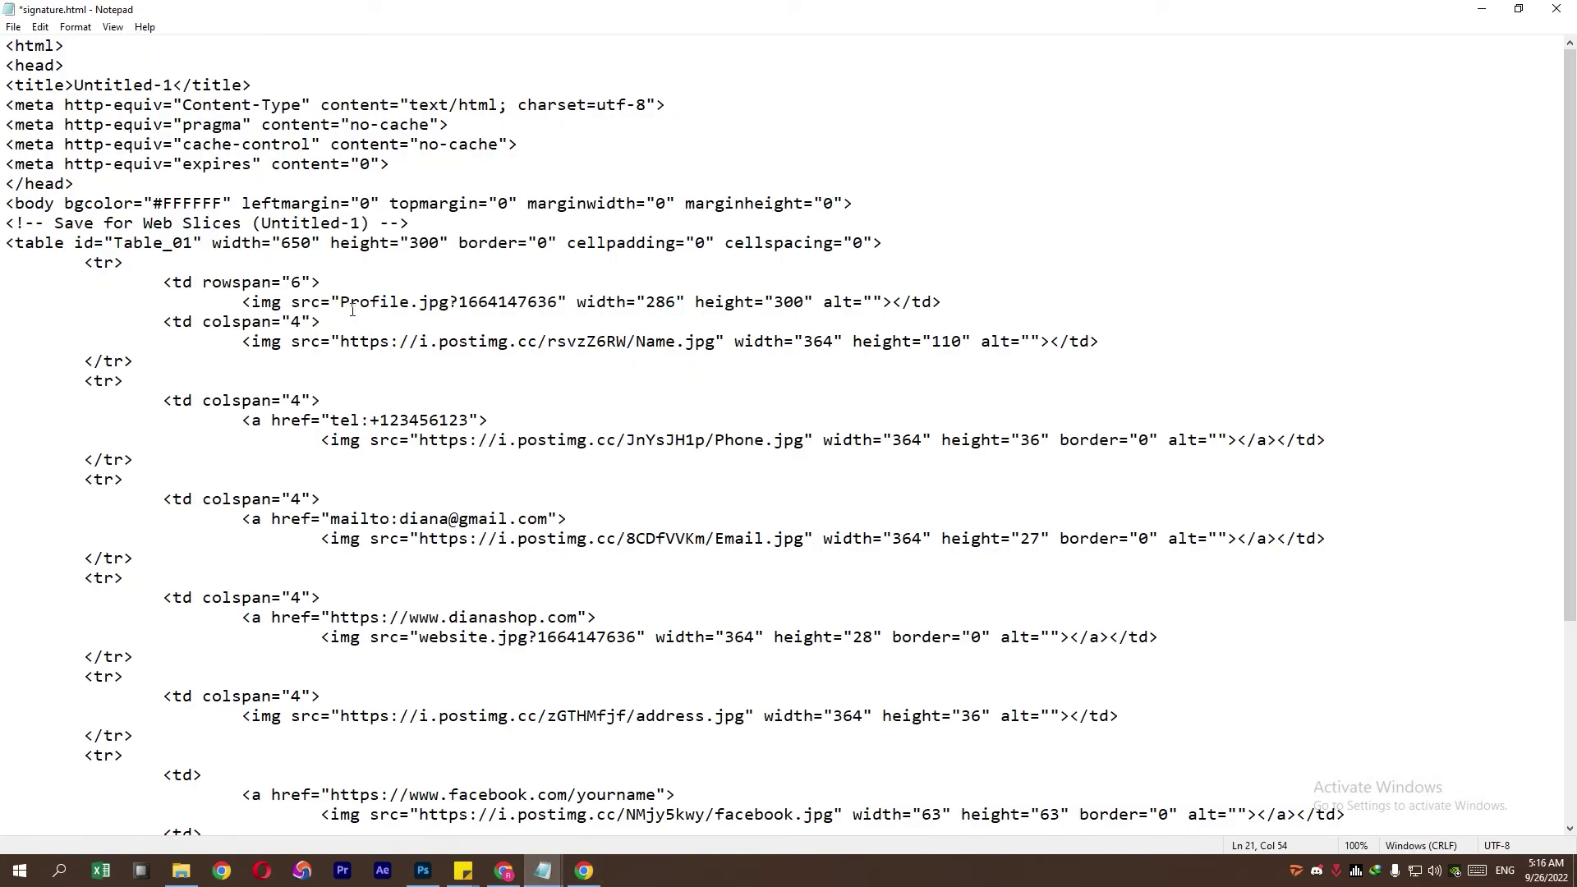
{"action": "left_click_drag", "start_coordinate": [343, 303], "coordinate": [558, 302]}
{"action": "key", "text": "ctrl+v"}
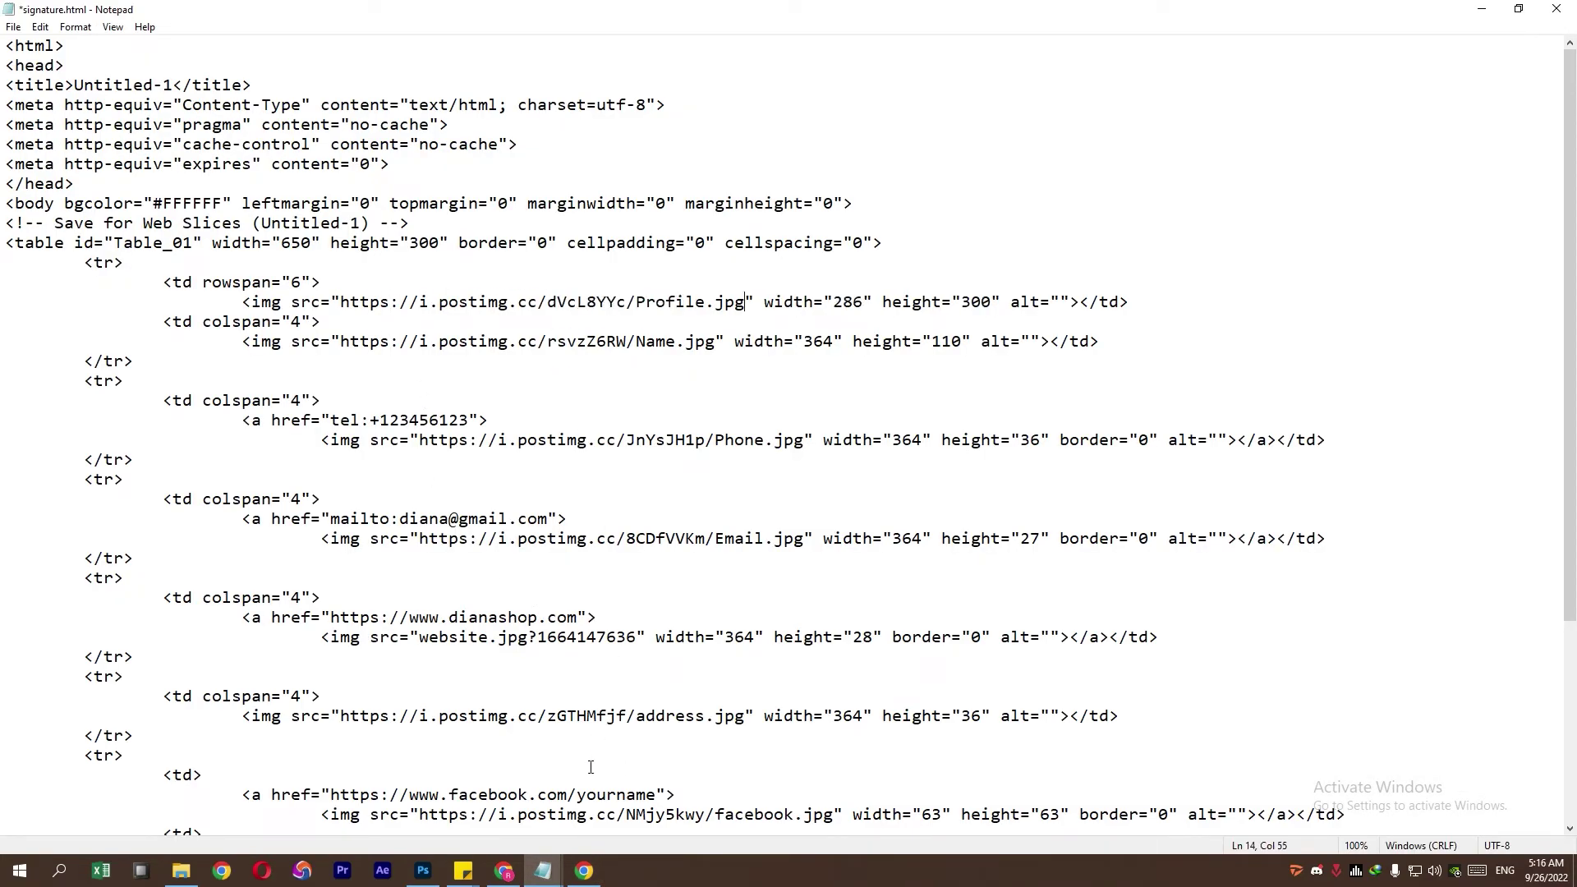
Step: Replace the twitter.jpg local source with its postimg direct link
{"action": "left_click", "coordinate": [584, 871]}
{"action": "left_click_drag", "start_coordinate": [761, 486], "coordinate": [503, 486]}
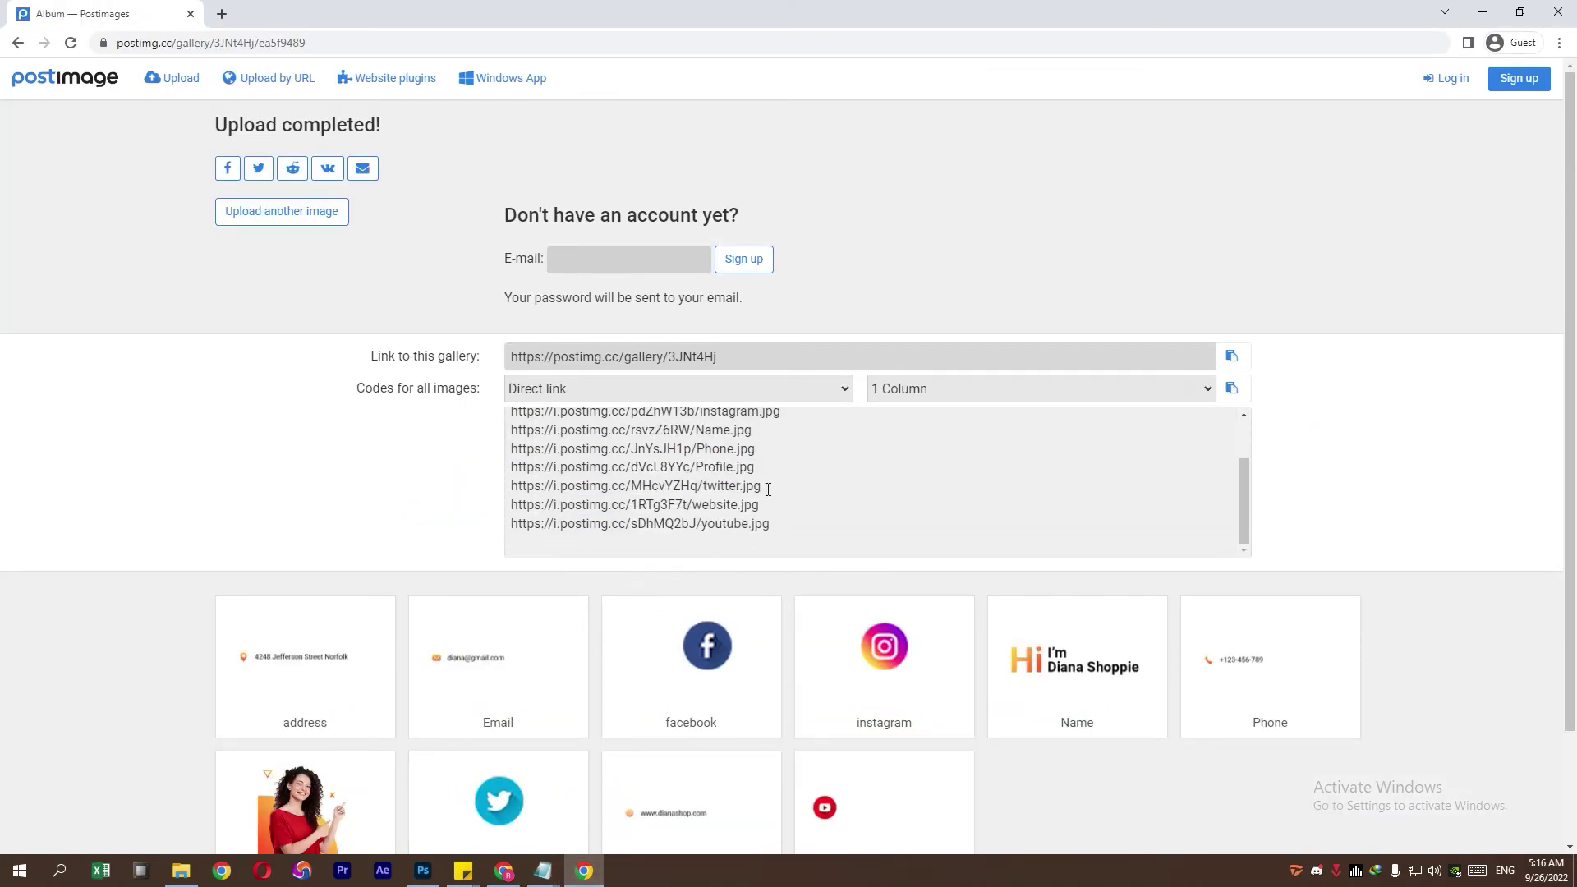
{"action": "right_click", "coordinate": [542, 489]}
{"action": "left_click", "coordinate": [561, 499]}
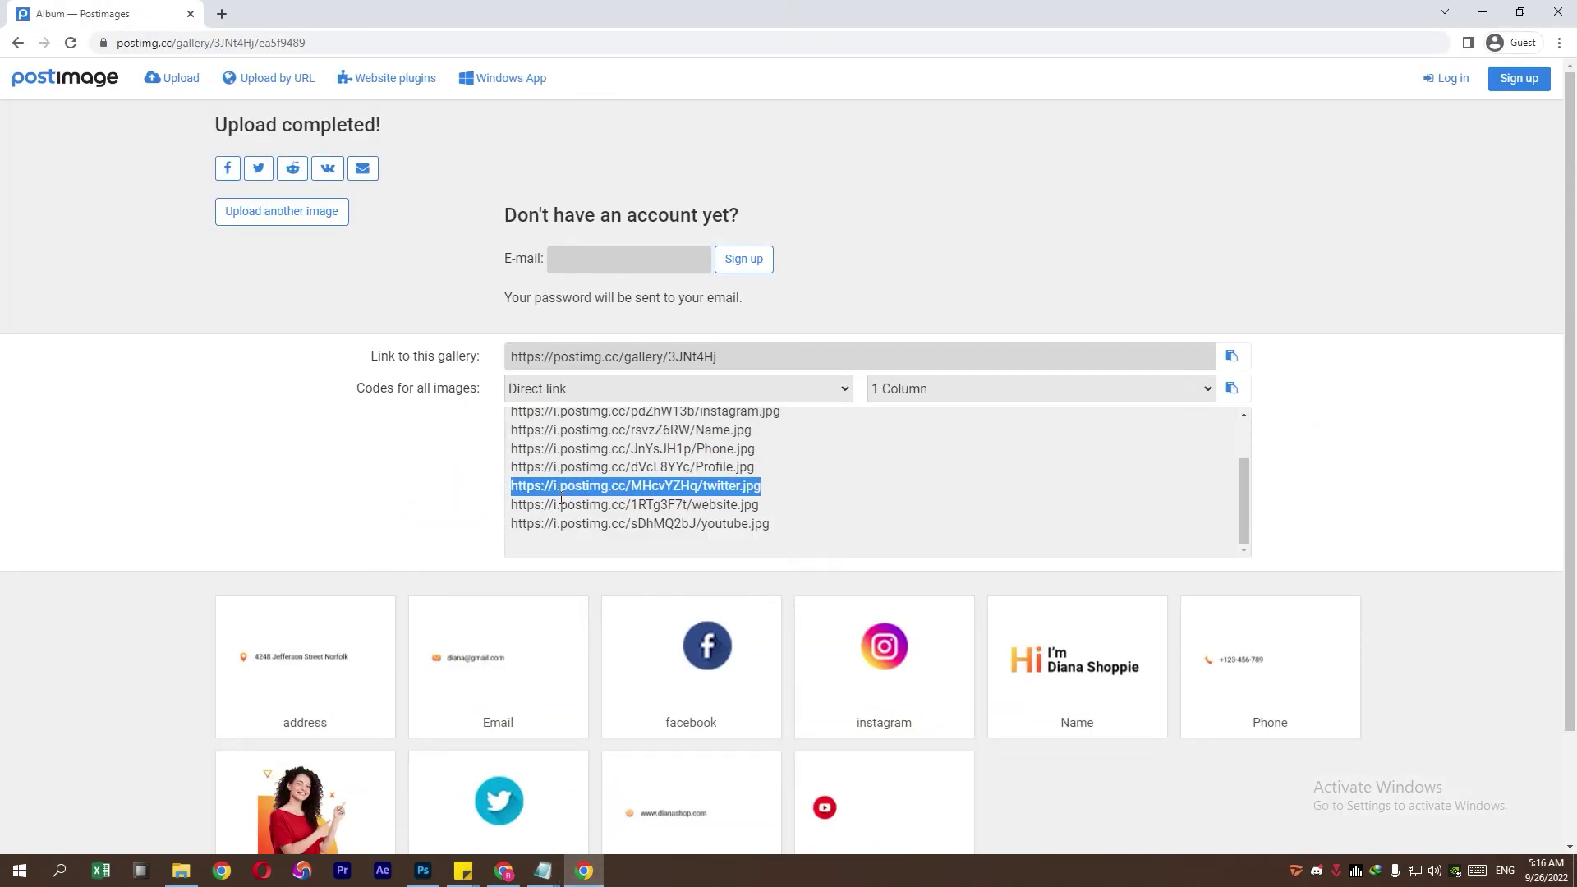
{"action": "left_click", "coordinate": [543, 871]}
{"action": "scroll", "coordinate": [556, 568], "scroll_direction": "down", "scroll_amount": 2}
{"action": "scroll", "coordinate": [556, 567], "scroll_direction": "down", "scroll_amount": 1}
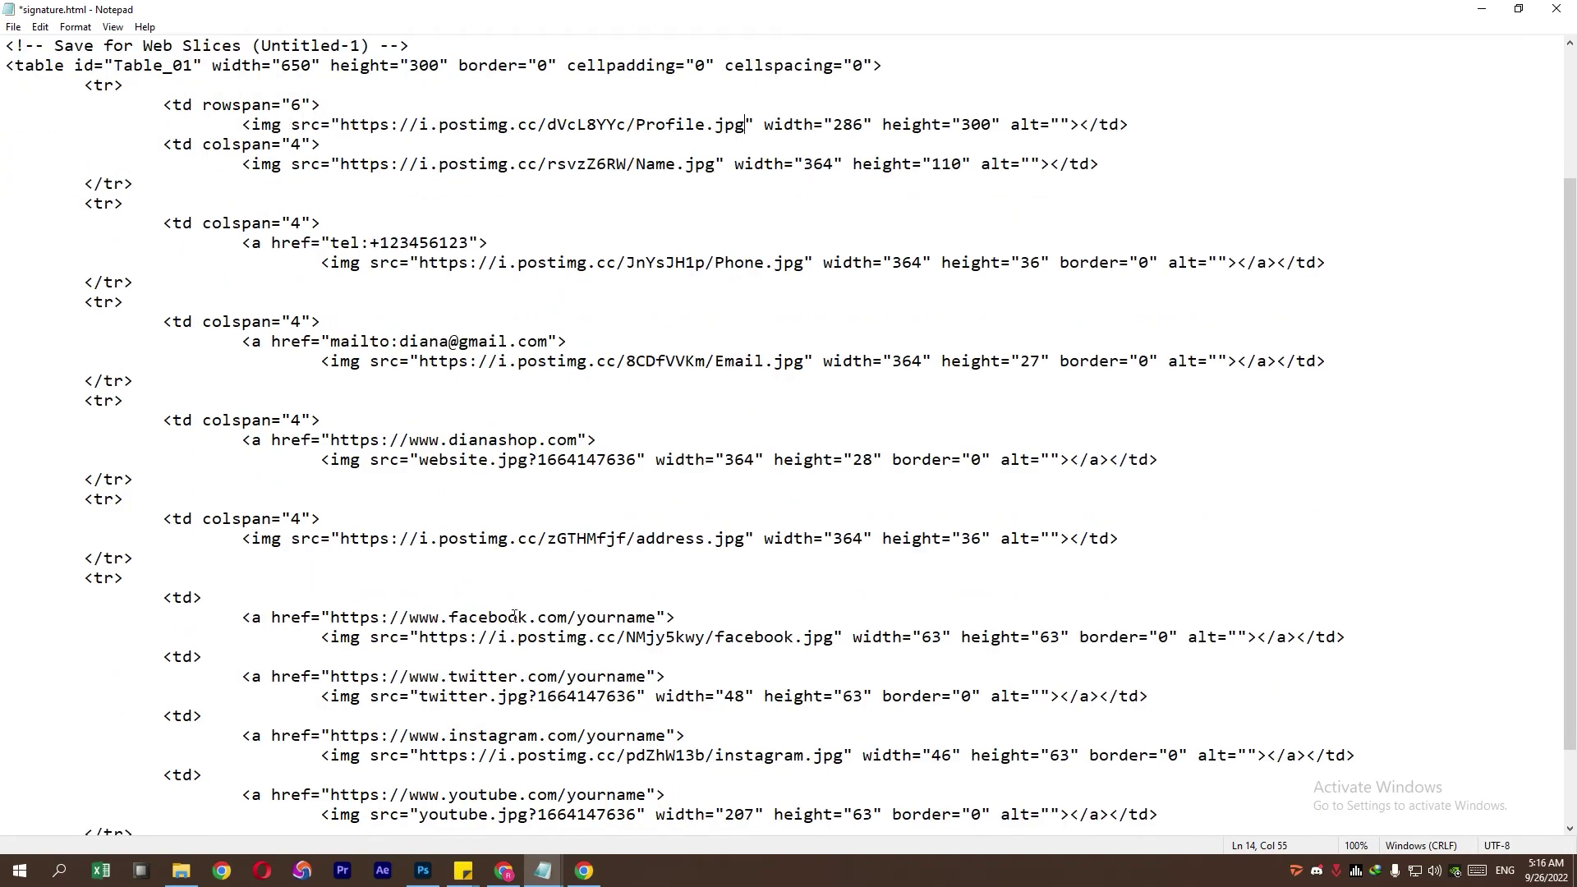
{"action": "left_click_drag", "start_coordinate": [420, 696], "coordinate": [640, 697]}
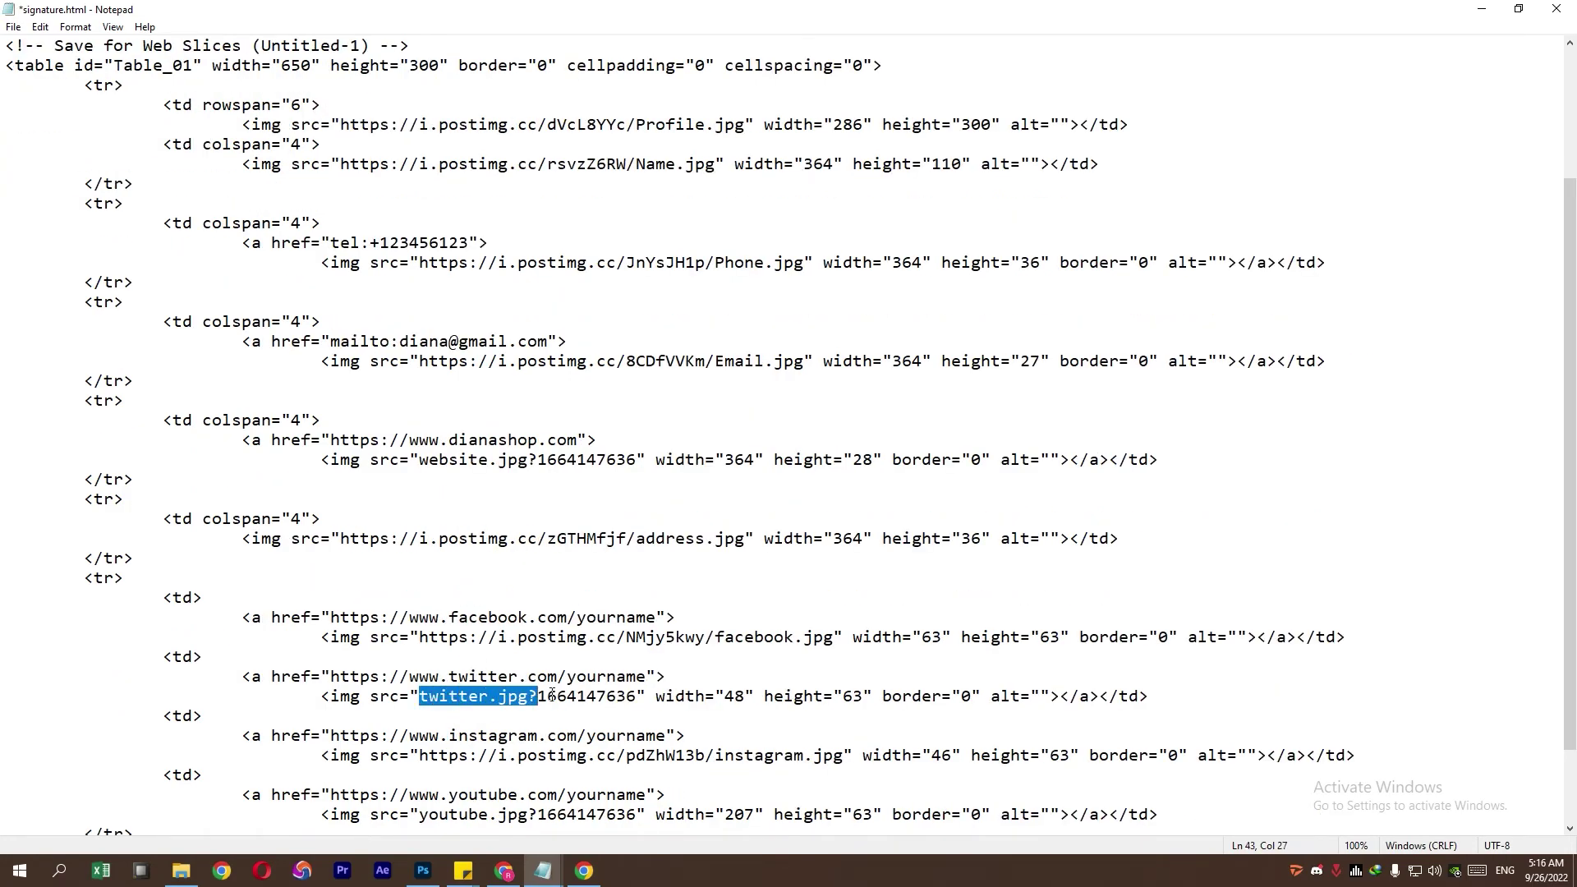
{"action": "key", "text": "ctrl+v"}
Step: Replace the website.jpg local path with its hosted postimg link
{"action": "key", "text": "alt+Tab"}
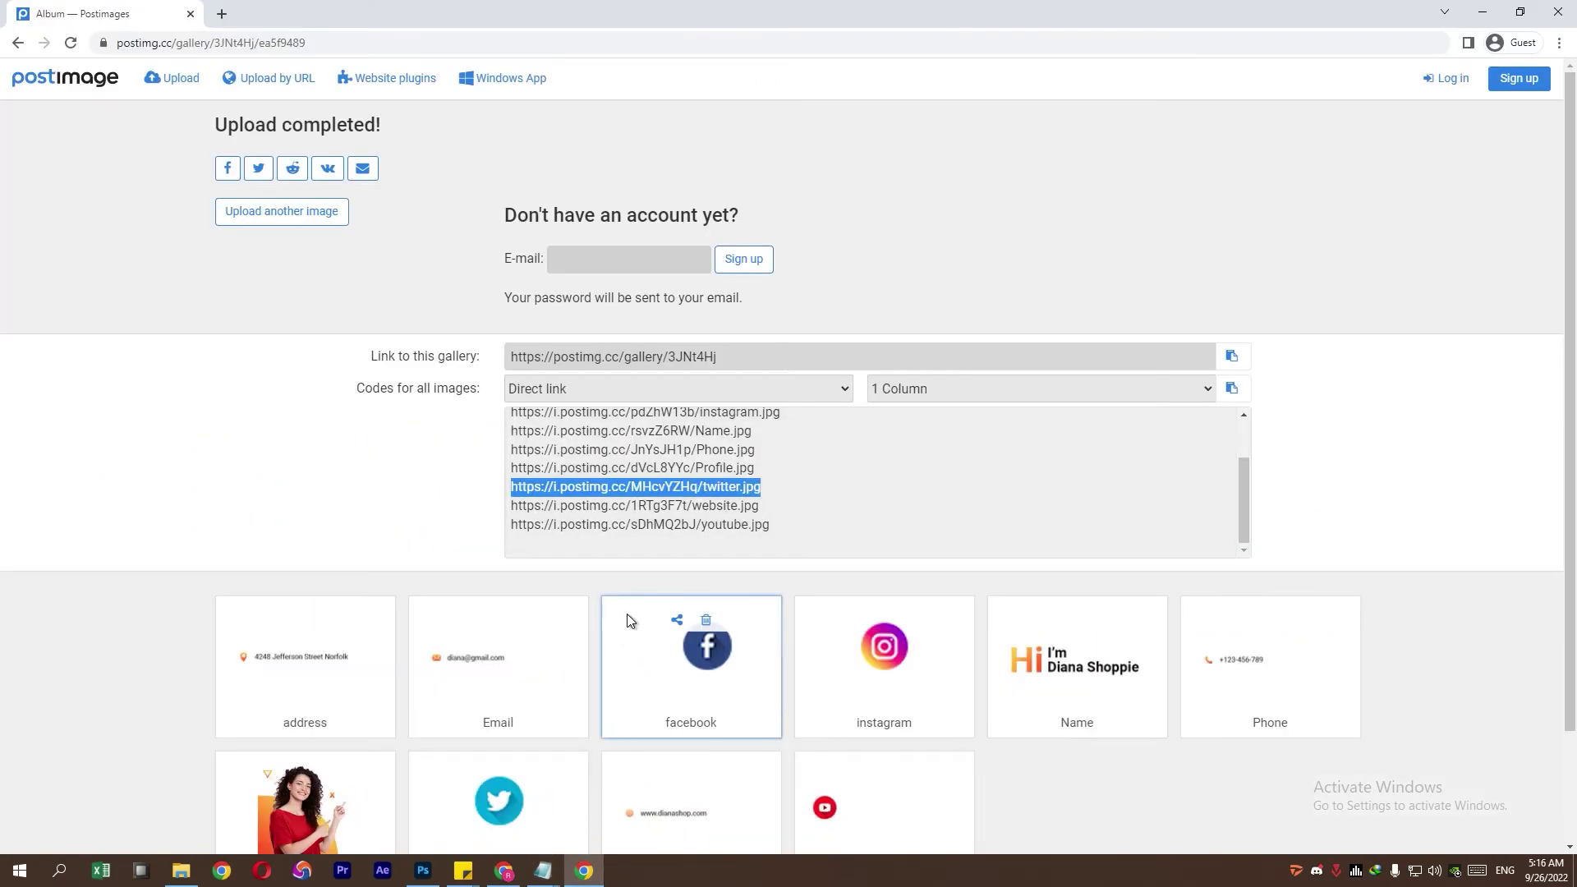
{"action": "left_click_drag", "start_coordinate": [759, 505], "coordinate": [510, 505]}
{"action": "right_click", "coordinate": [514, 506]}
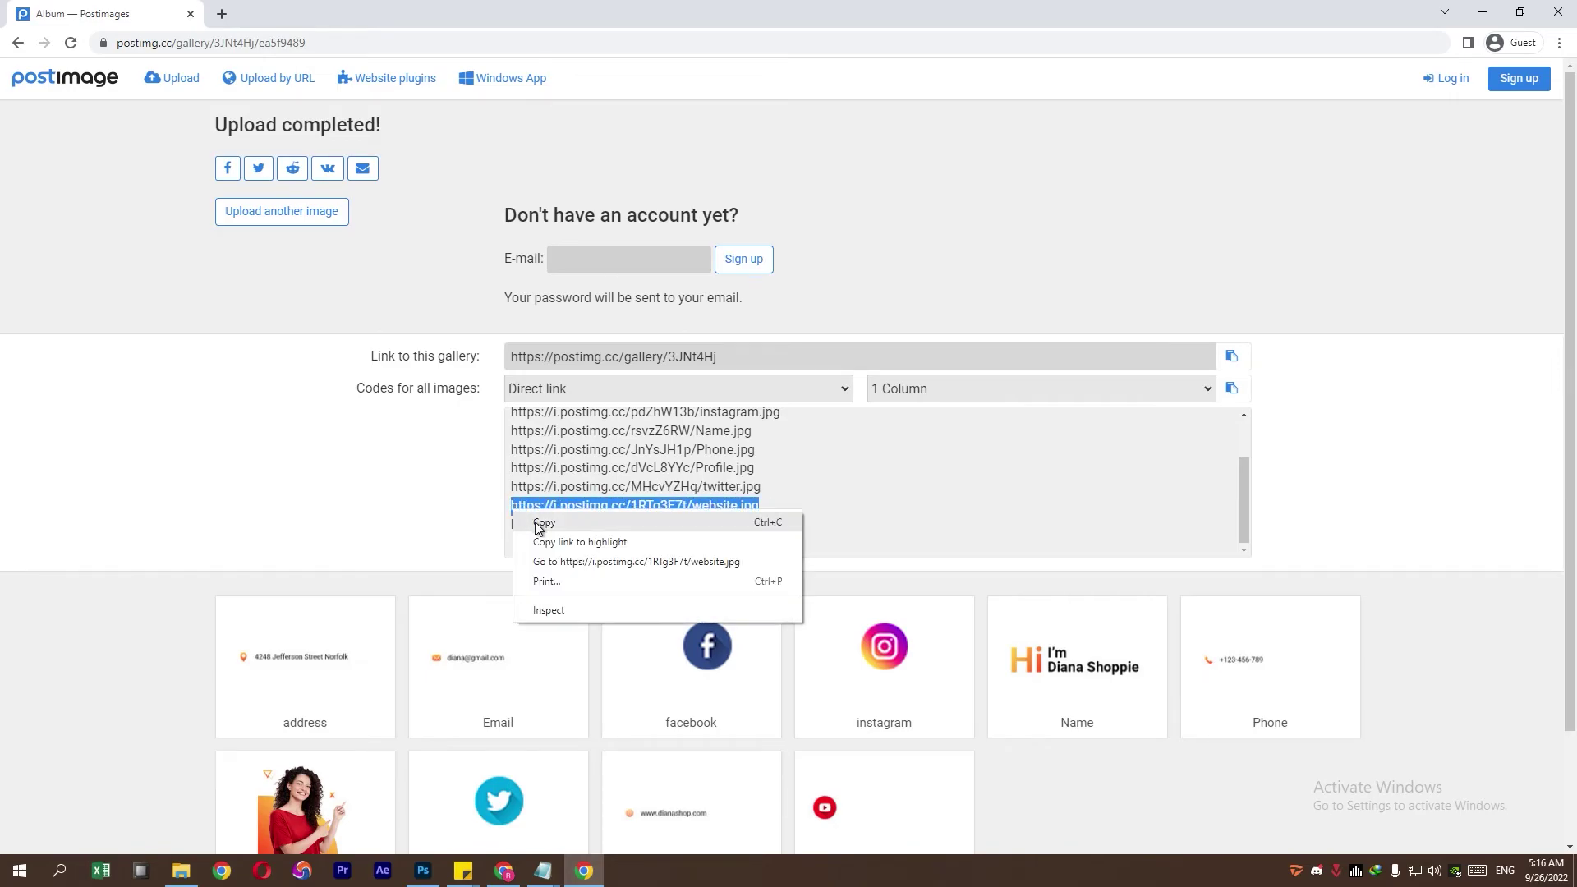
{"action": "left_click", "coordinate": [533, 520]}
{"action": "key", "text": "alt+Tab"}
{"action": "scroll", "coordinate": [597, 614], "scroll_direction": "down", "scroll_amount": 1}
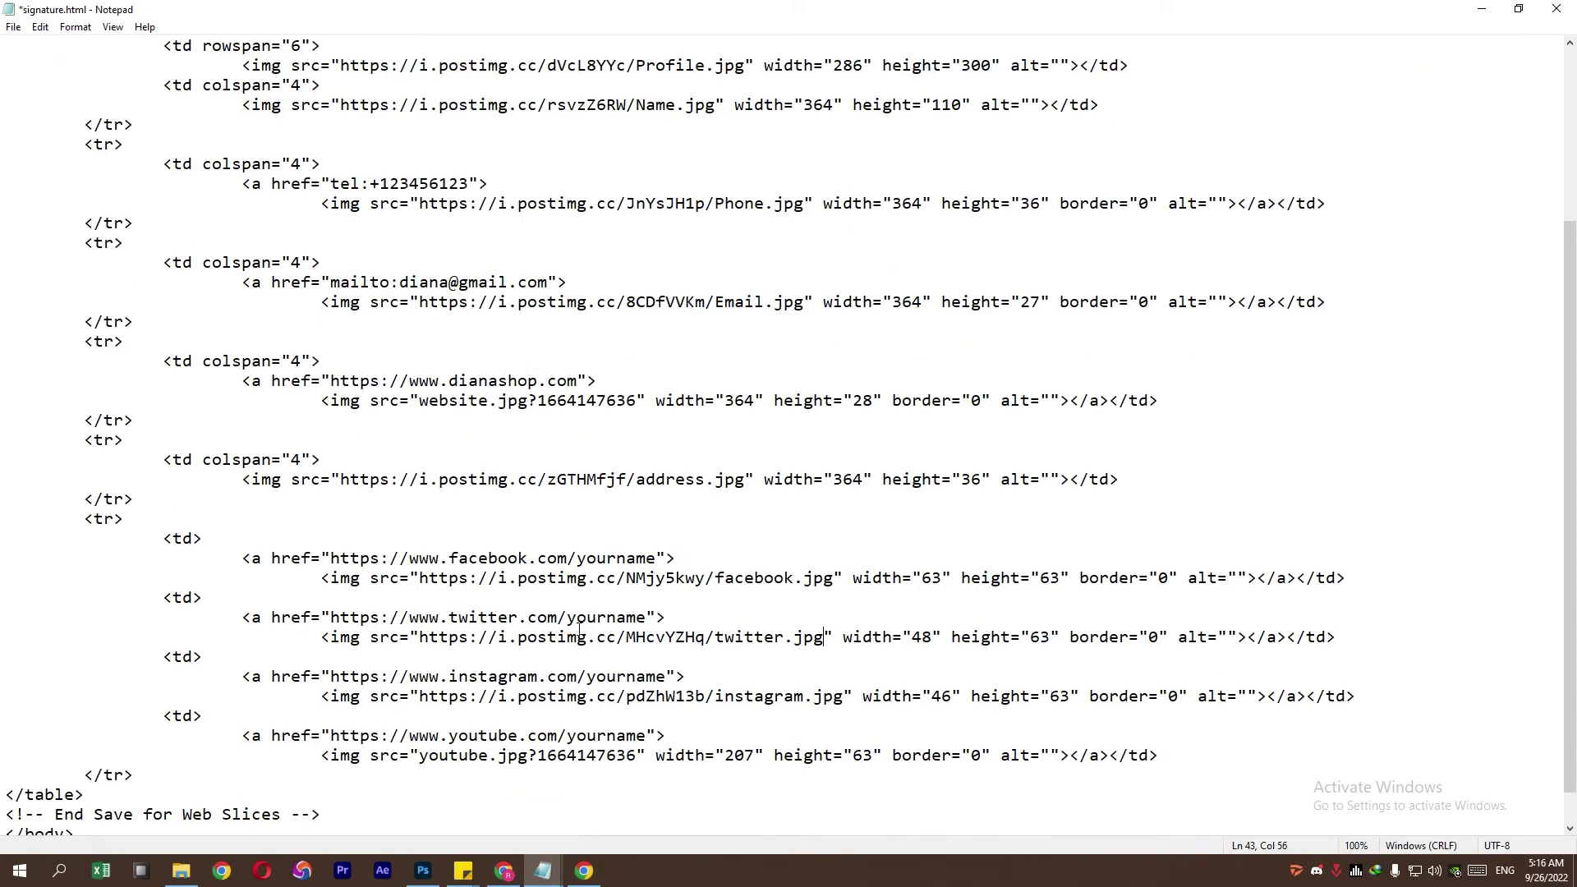
{"action": "left_click_drag", "start_coordinate": [418, 404], "coordinate": [630, 400]}
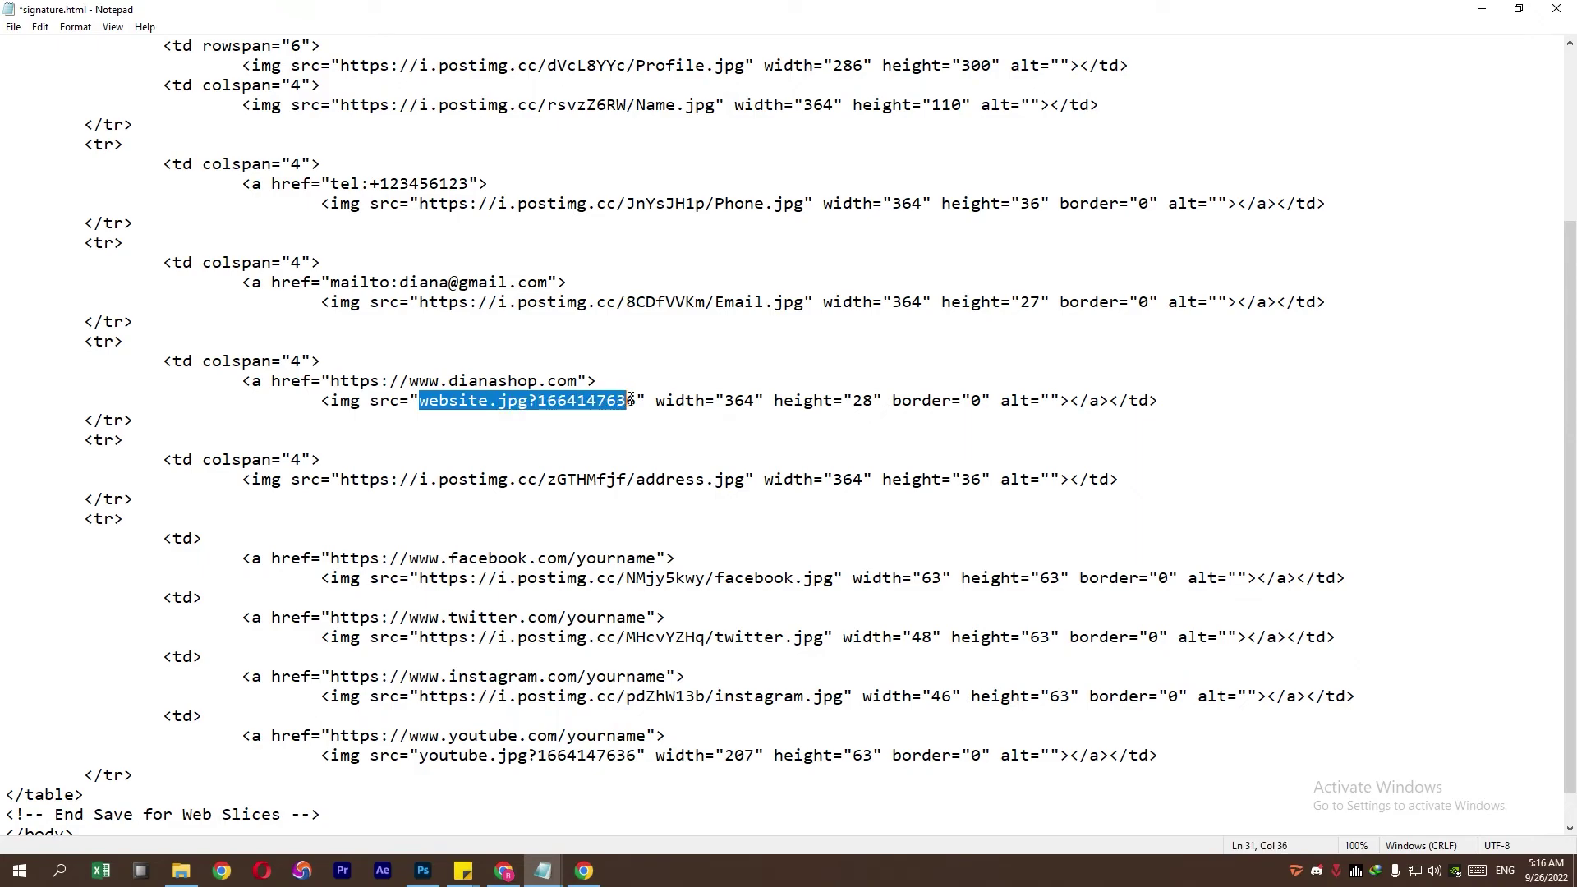
{"action": "key", "text": "ctrl+v"}
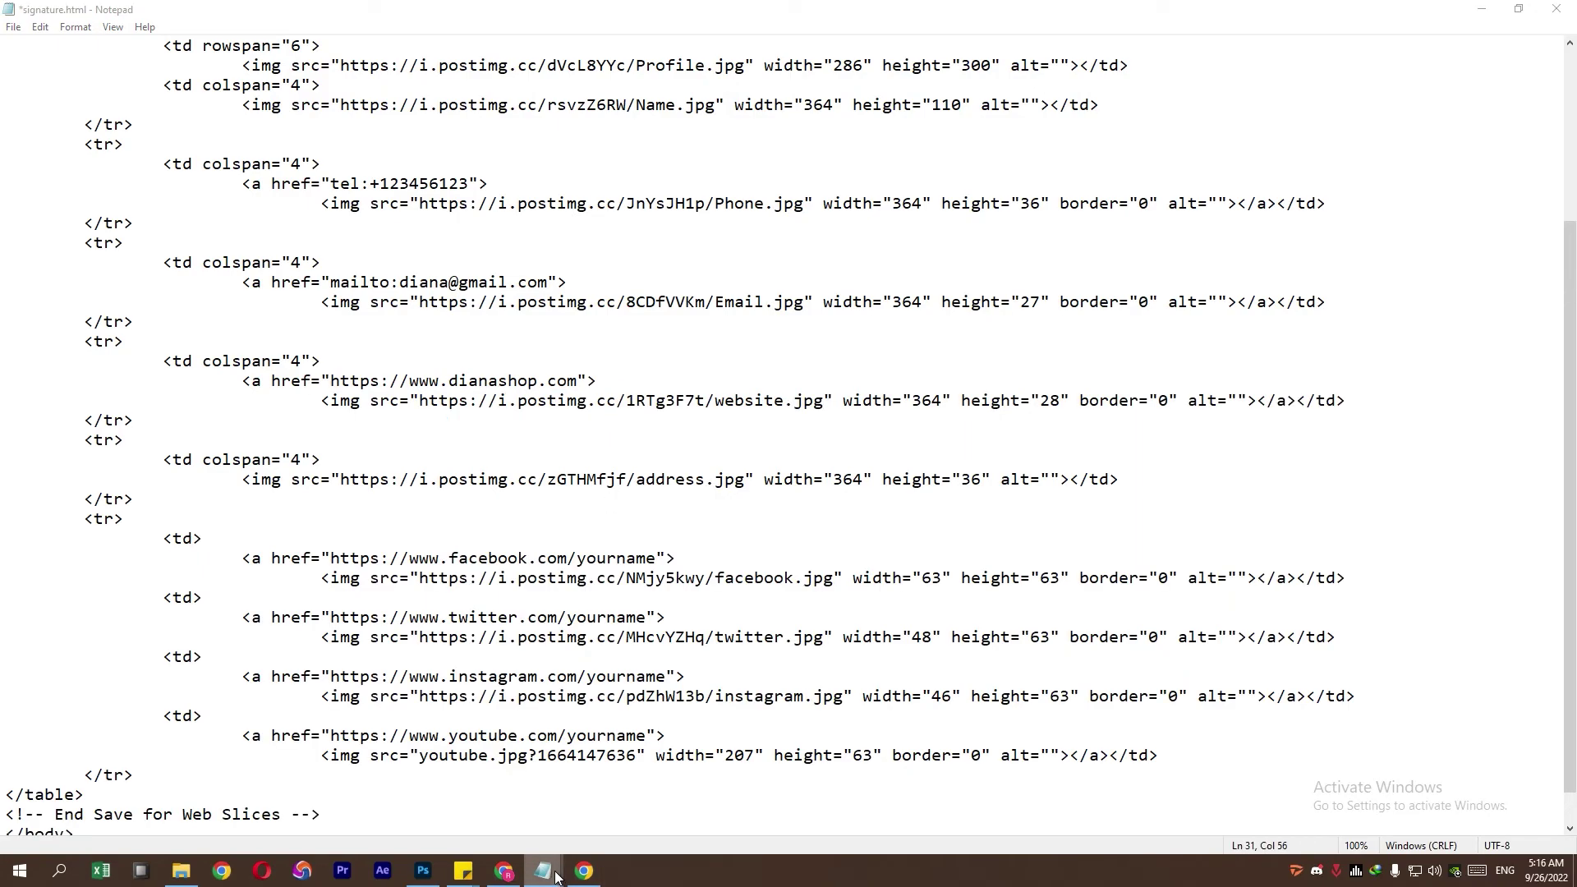
Step: Replace the youtube.jpg local path with its hosted postimg link
{"action": "left_click", "coordinate": [584, 869]}
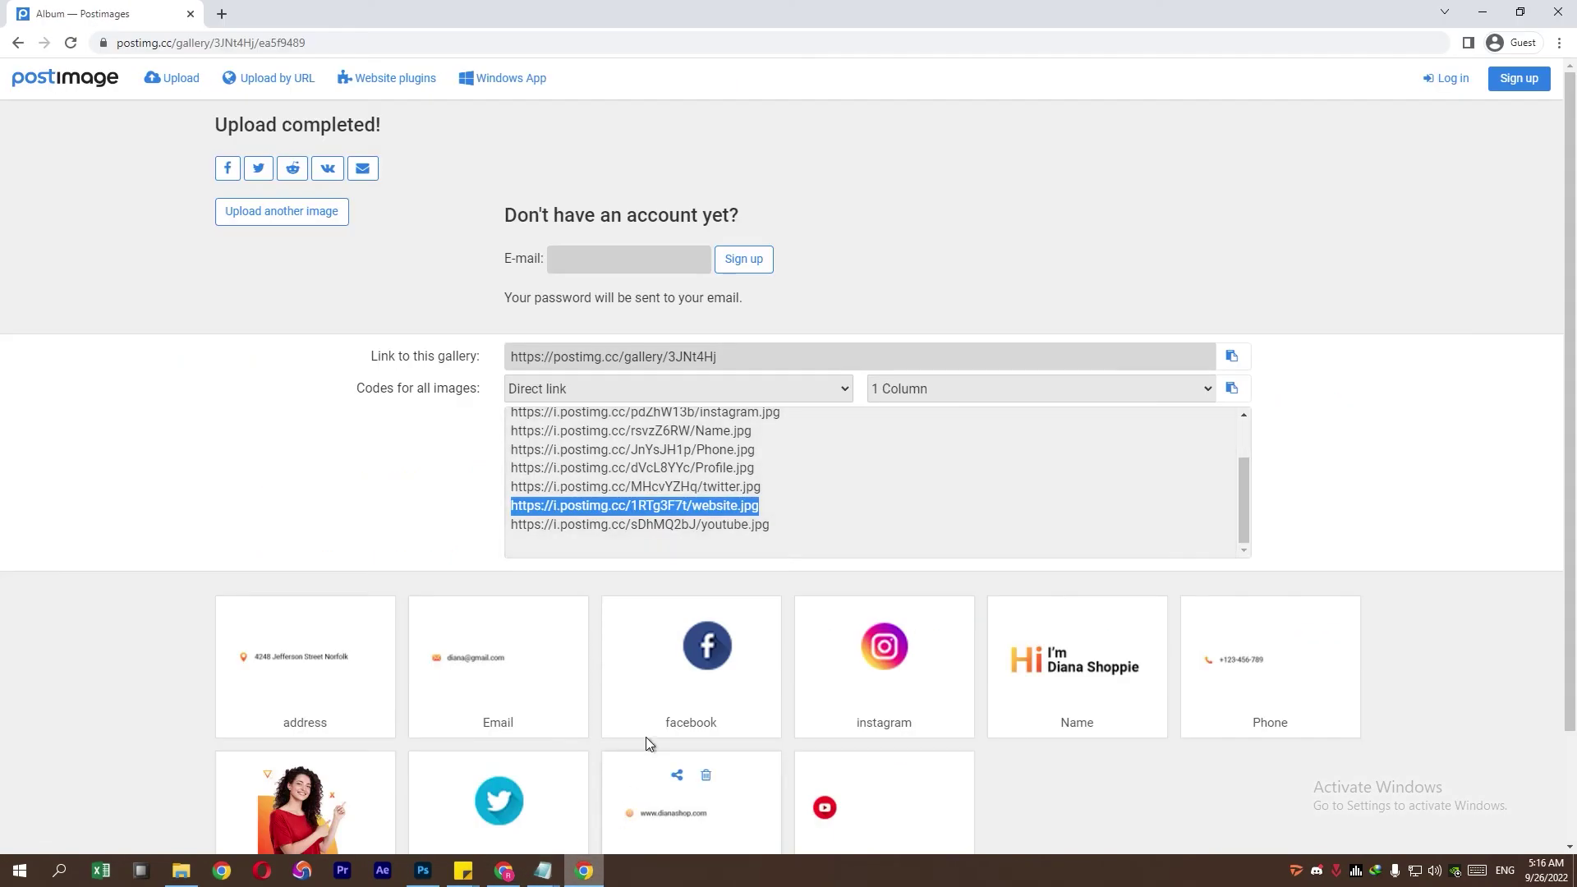
{"action": "left_click_drag", "start_coordinate": [786, 531], "coordinate": [512, 530]}
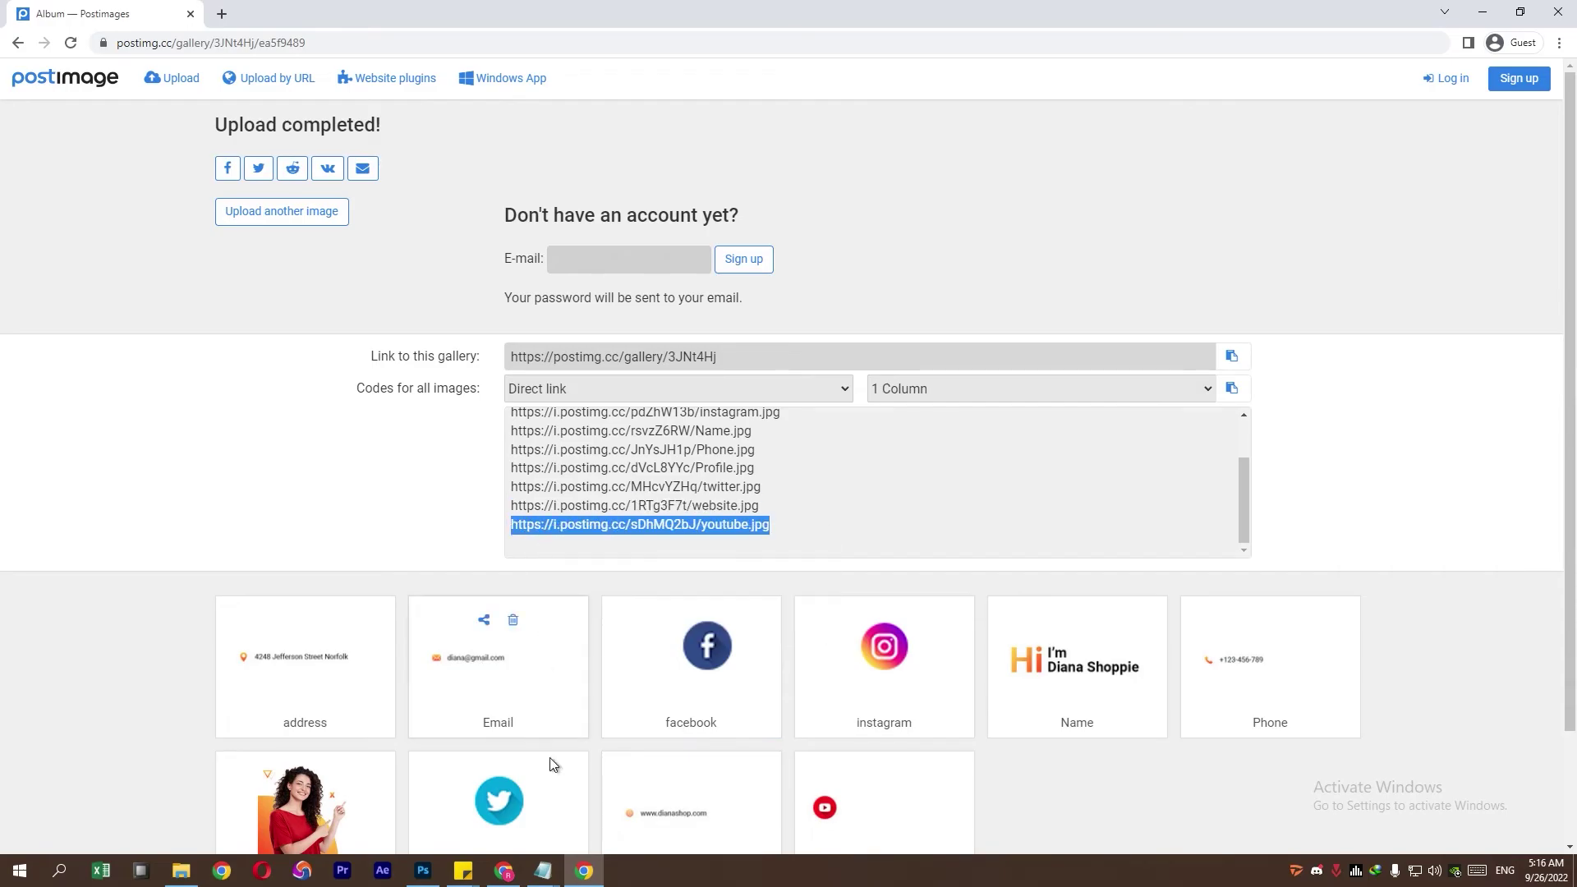
{"action": "left_click", "coordinate": [543, 871]}
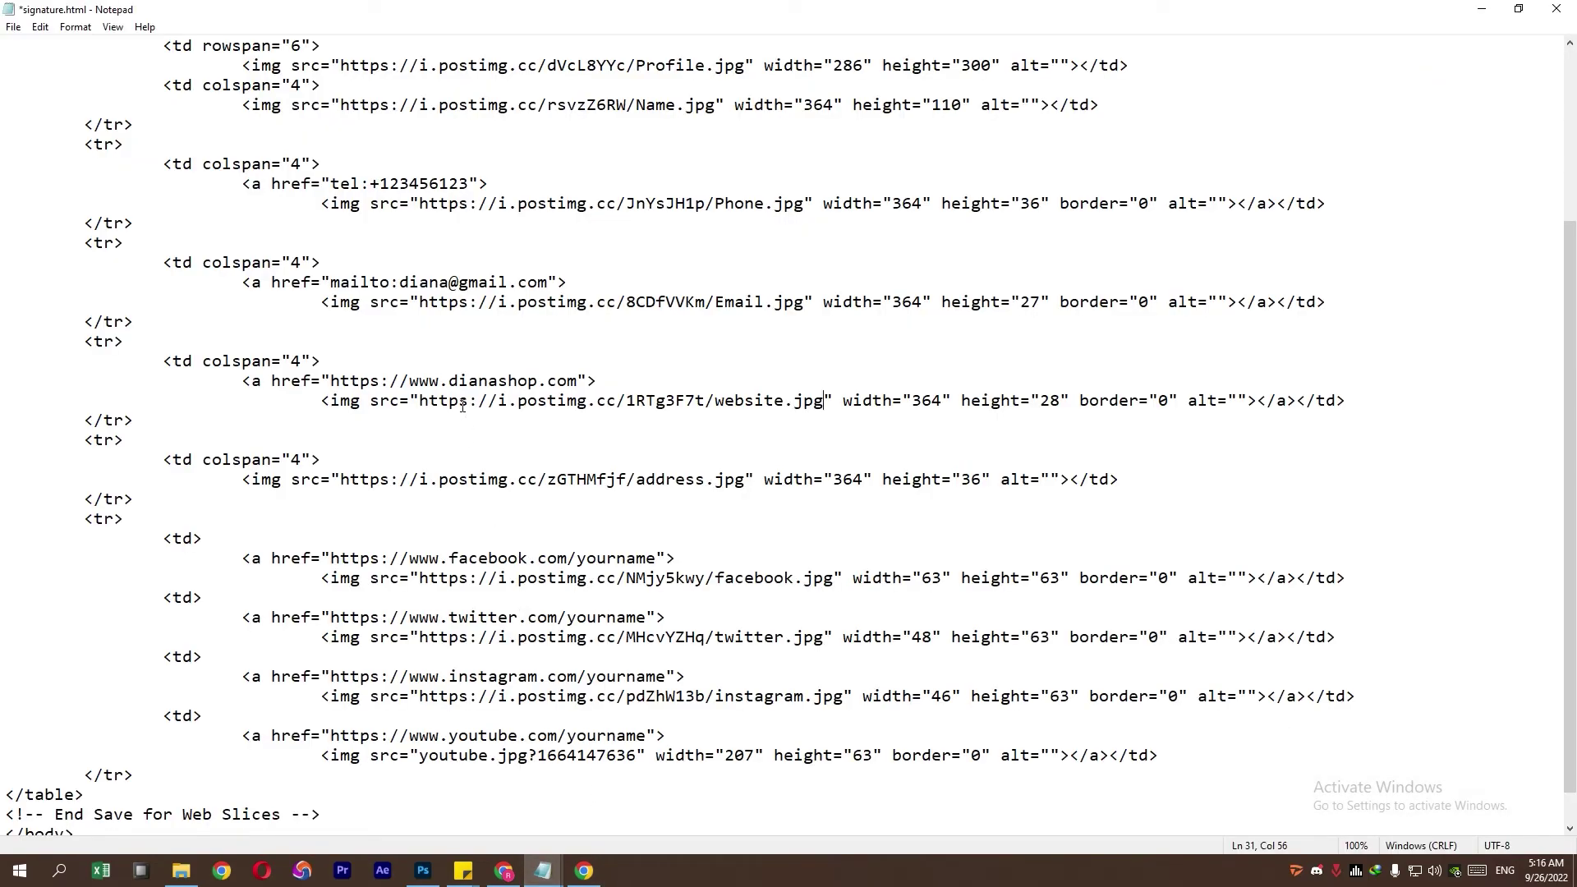
{"action": "left_click_drag", "start_coordinate": [420, 761], "coordinate": [607, 760]}
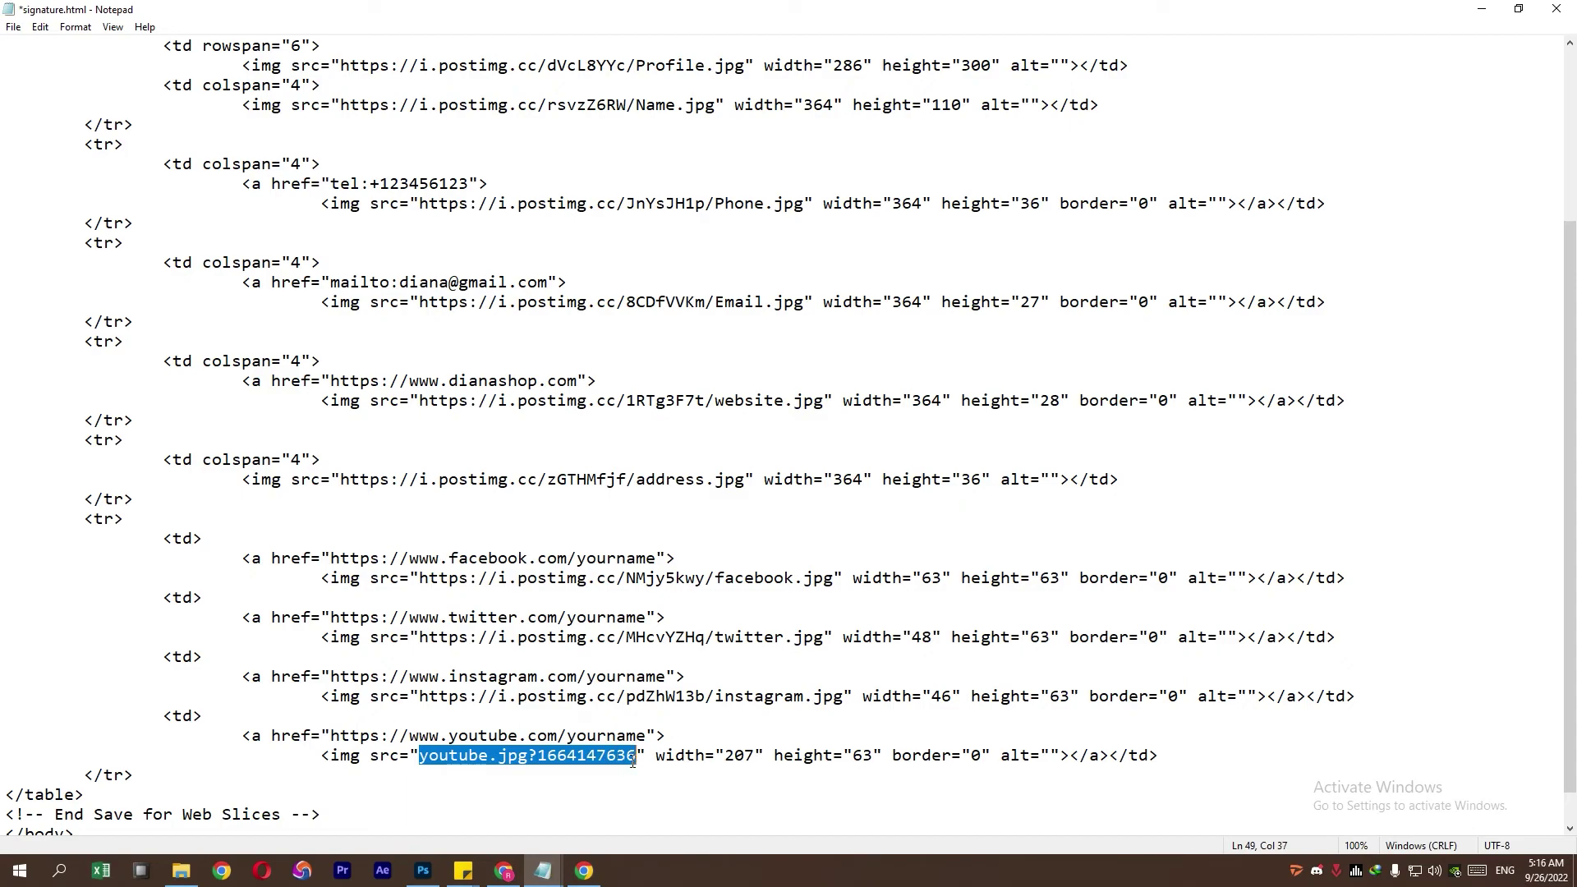
{"action": "key", "text": "ctrl+v"}
Step: Save signature.html in Notepad and close the editor
{"action": "left_click", "coordinate": [13, 27]}
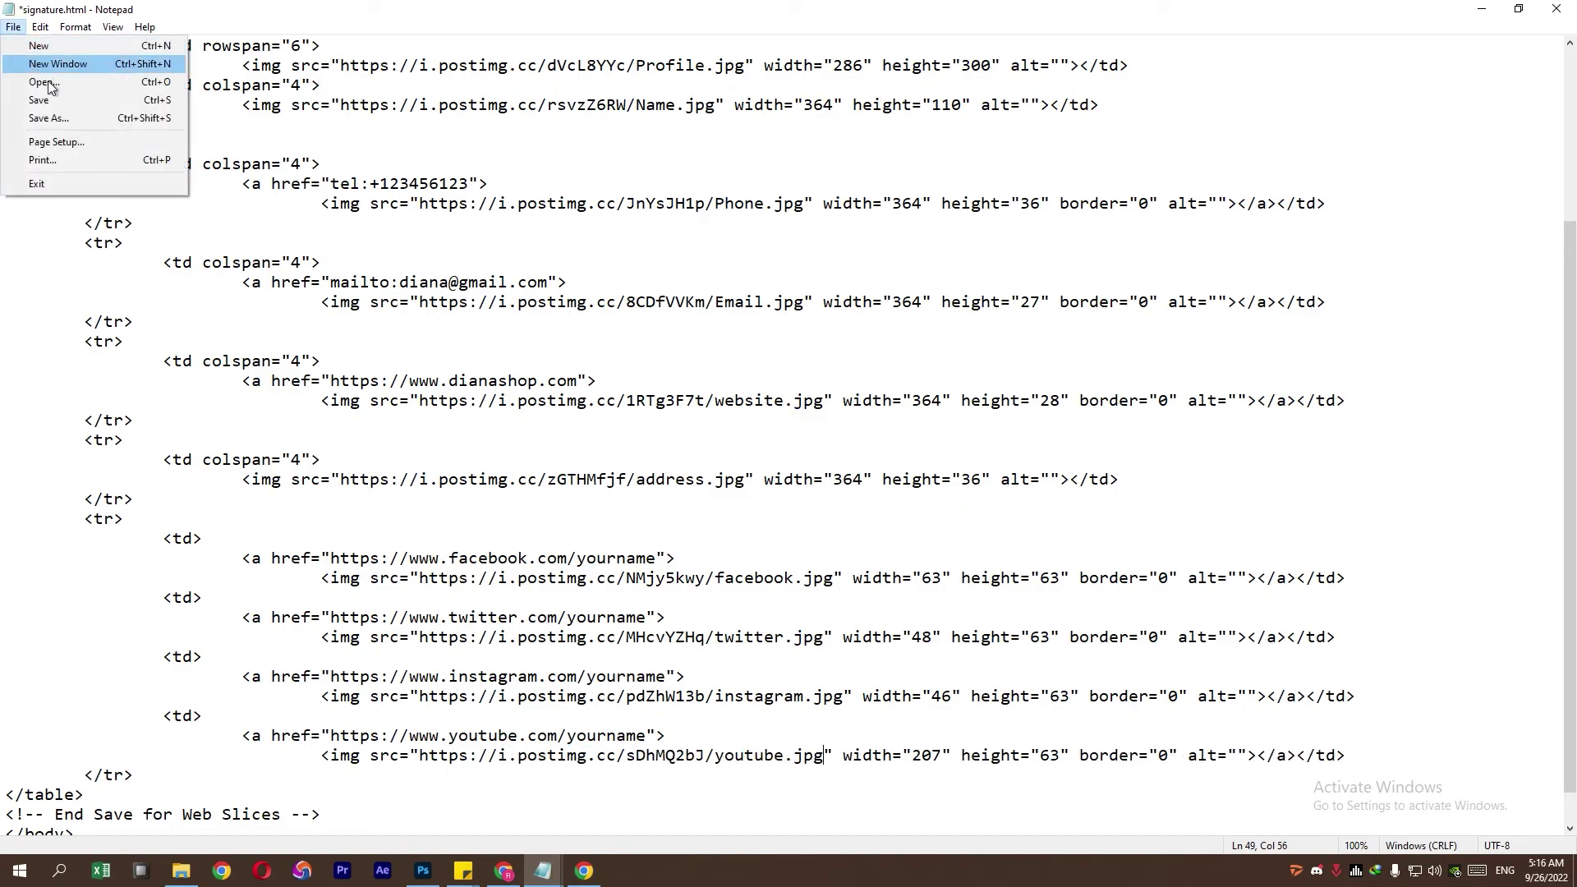
{"action": "left_click", "coordinate": [41, 101]}
{"action": "left_click", "coordinate": [1556, 9]}
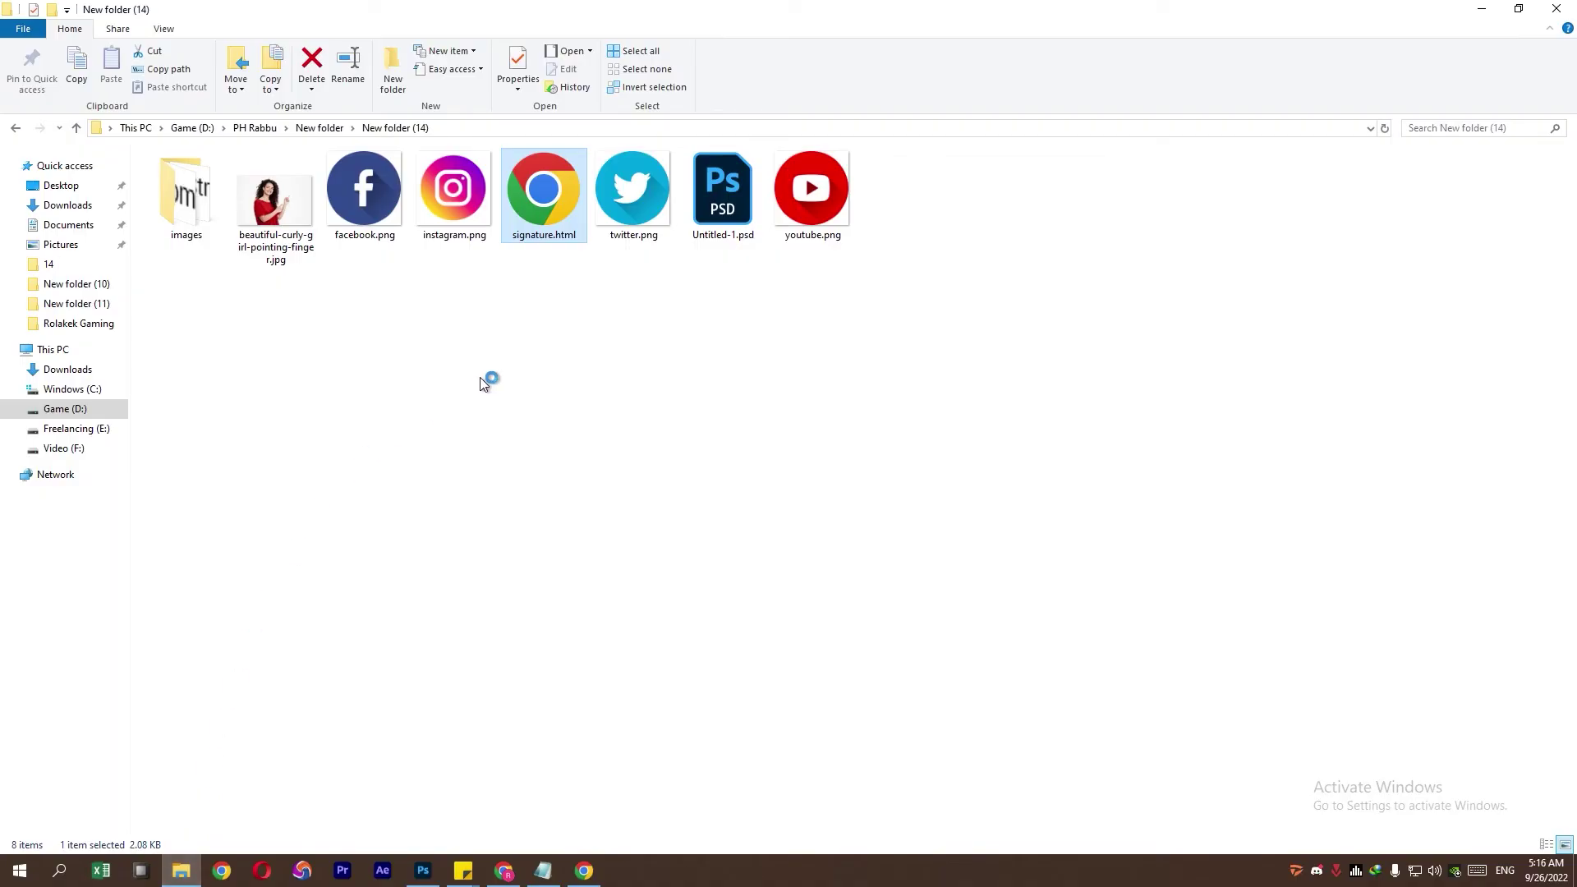
Step: Open signature.html in Chrome, select the whole rendered signature and copy it
{"action": "double_click", "coordinate": [539, 185]}
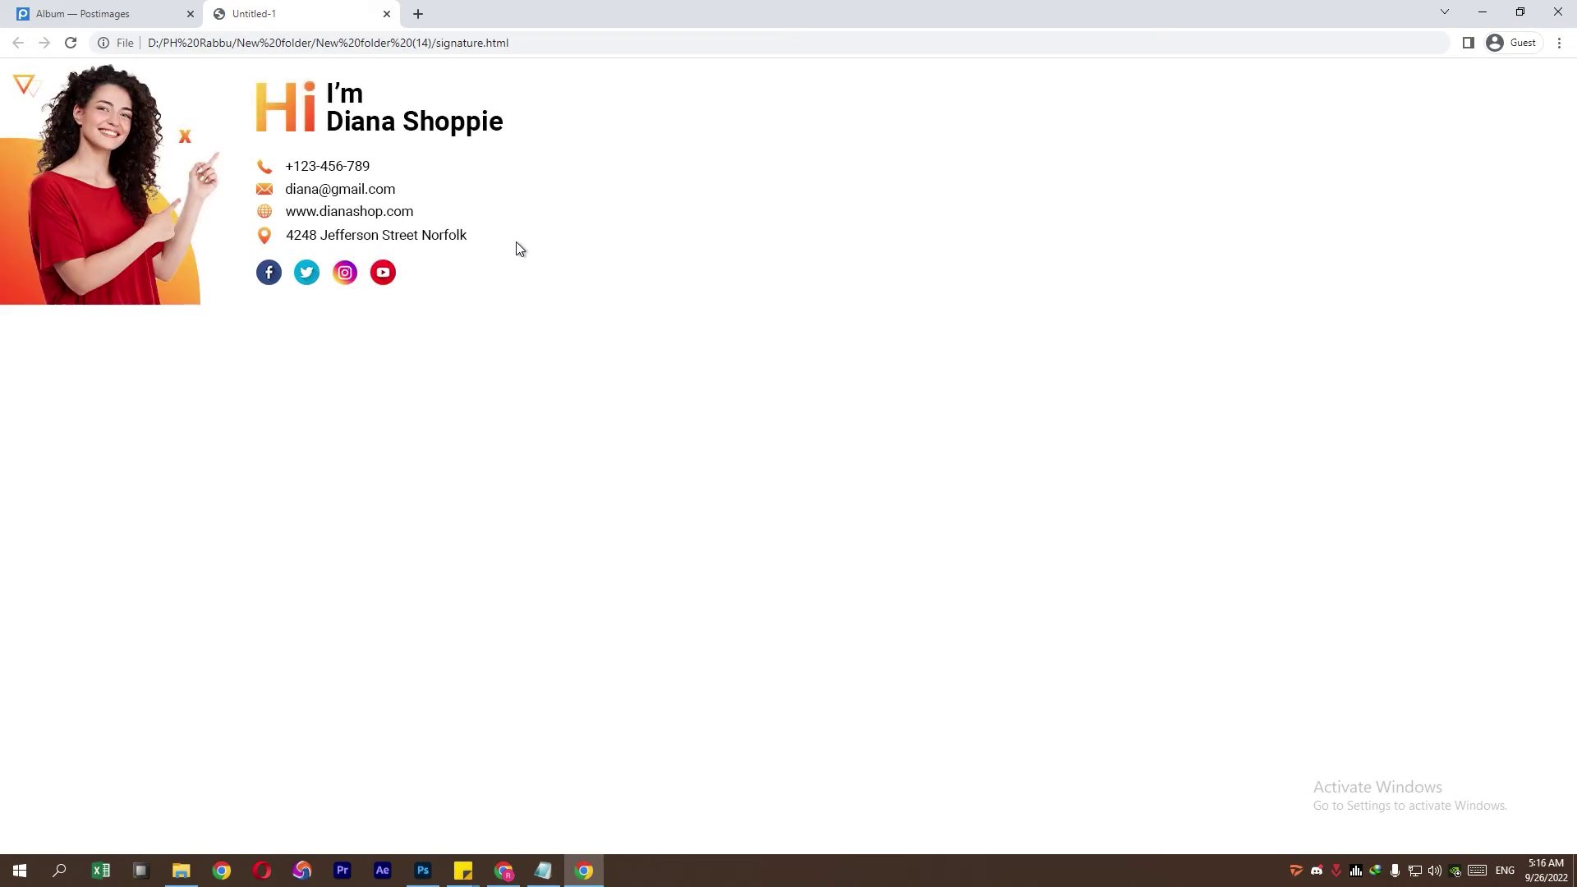
{"action": "key", "text": "ctrl+a"}
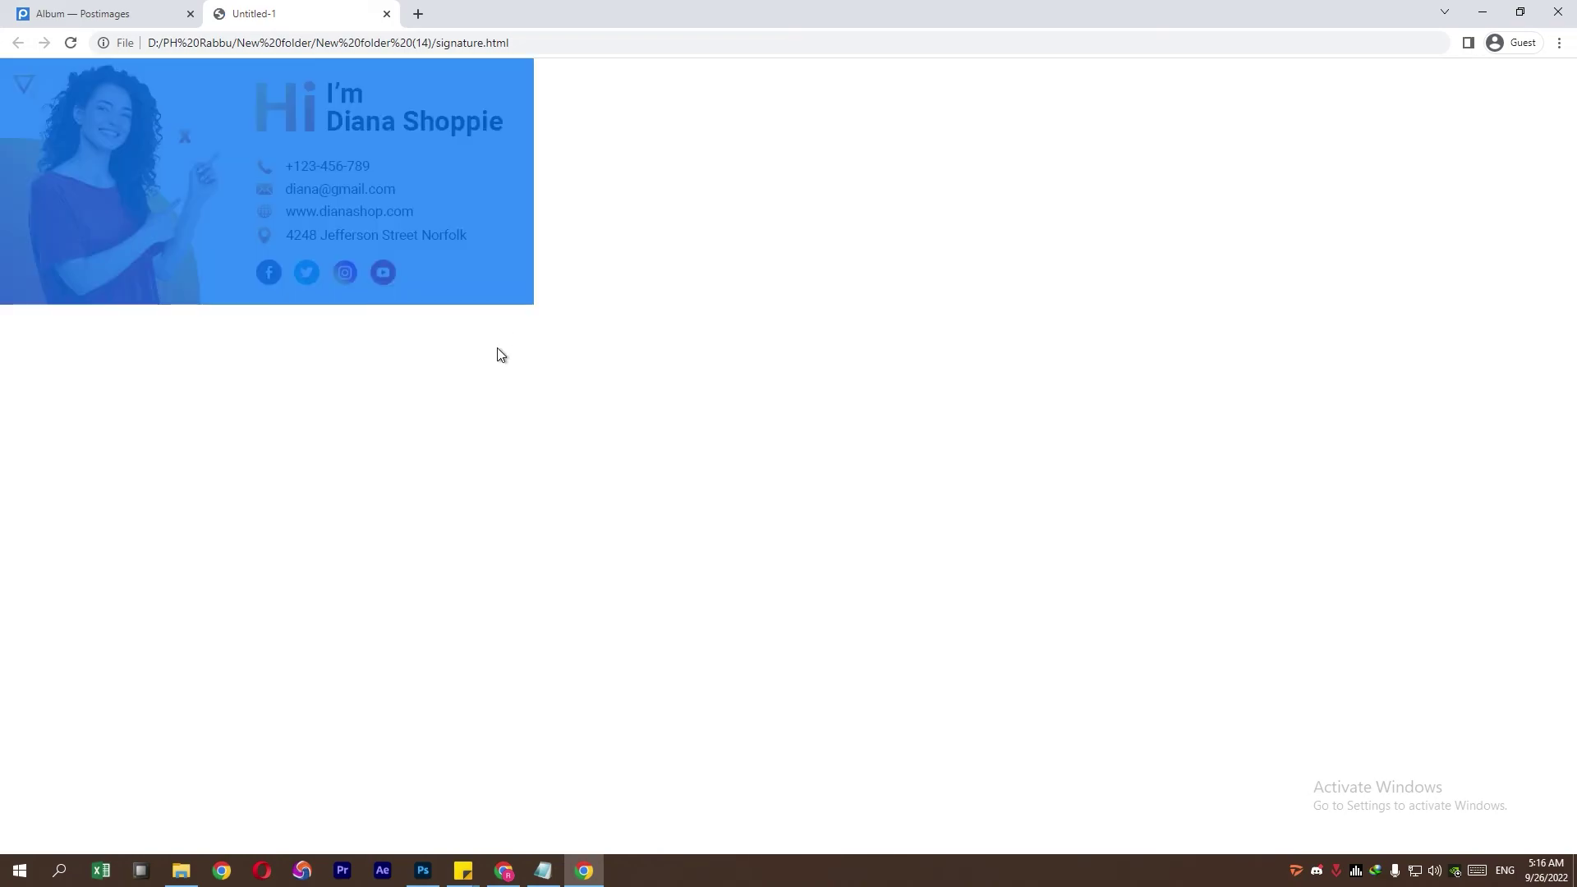
{"action": "right_click", "coordinate": [437, 338]}
{"action": "left_click", "coordinate": [461, 350]}
Step: Copy the signature again, then go to Outlook's Mail > Compose and reply settings
{"action": "right_click", "coordinate": [451, 378]}
{"action": "left_click", "coordinate": [481, 388]}
{"action": "left_click", "coordinate": [506, 867]}
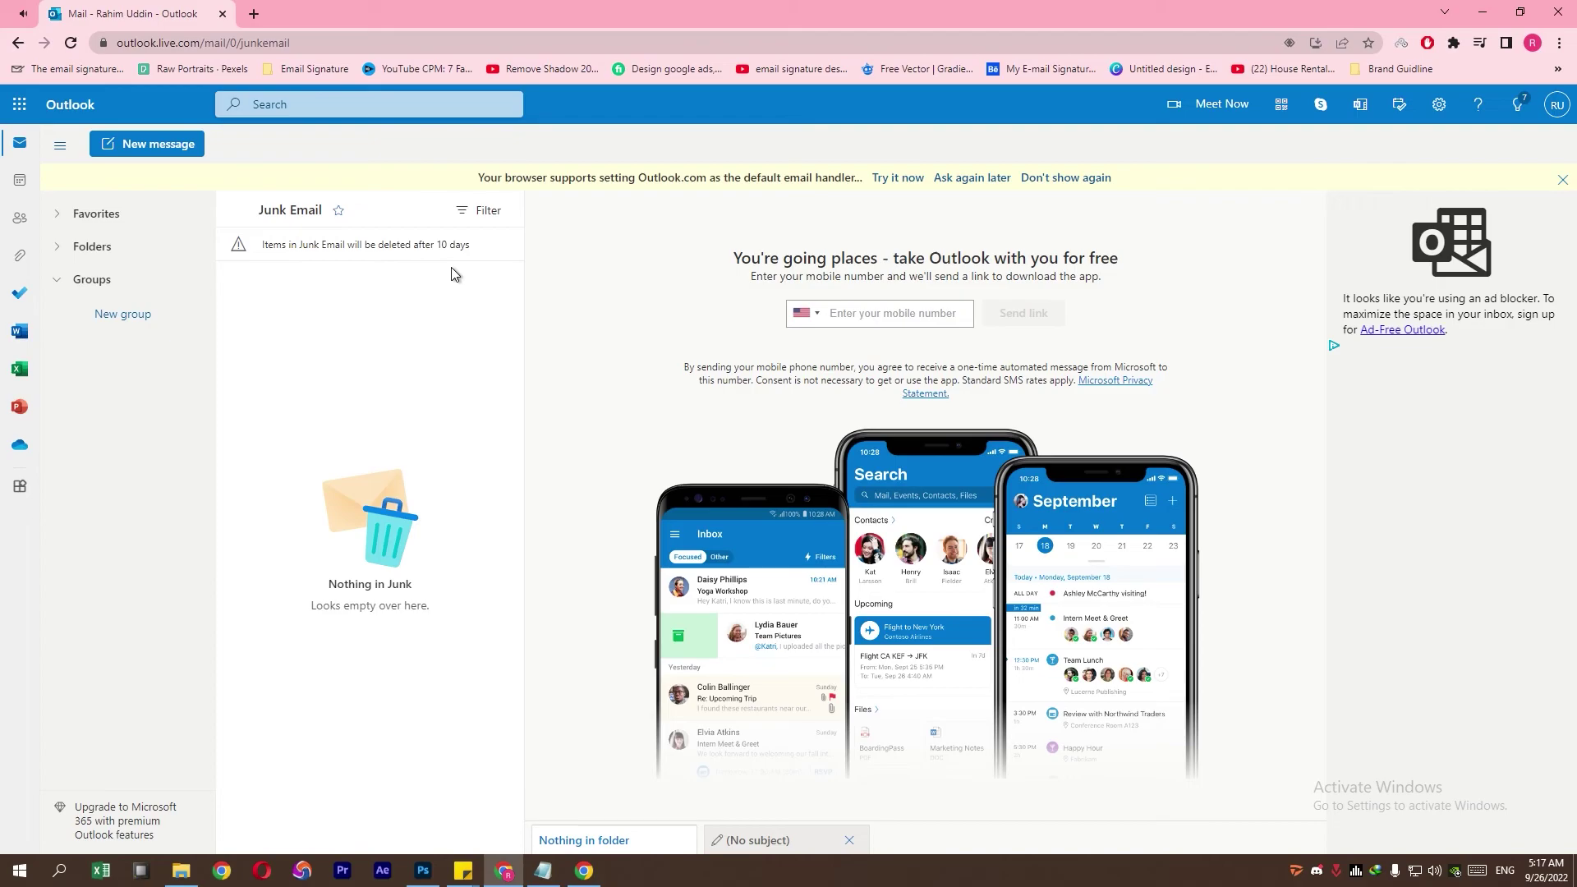
{"action": "left_click", "coordinate": [1438, 104]}
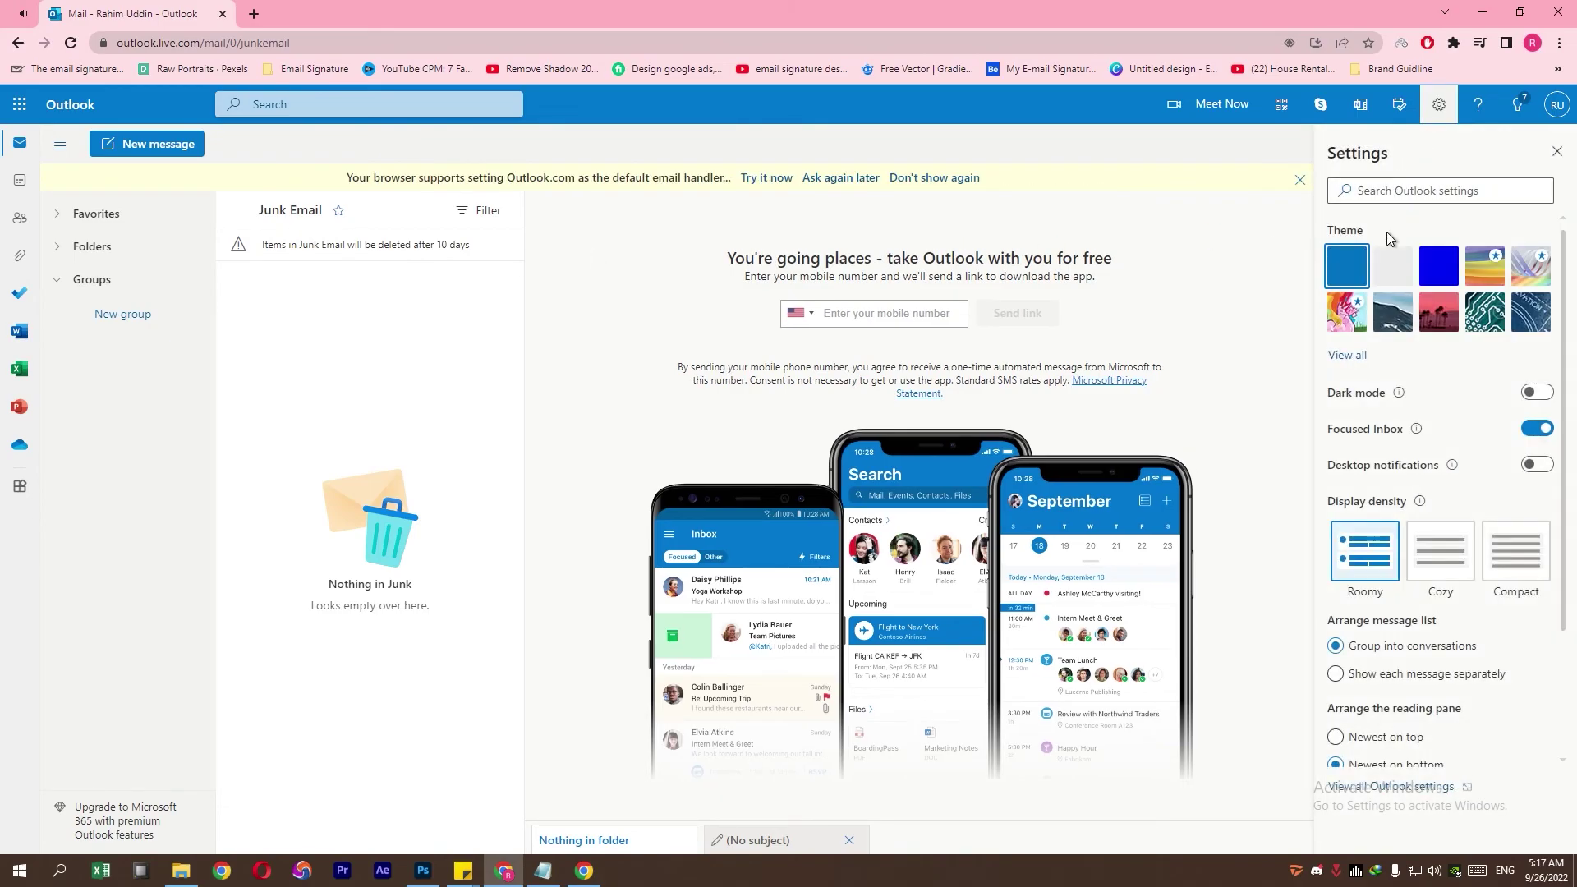
{"action": "left_click", "coordinate": [1382, 787]}
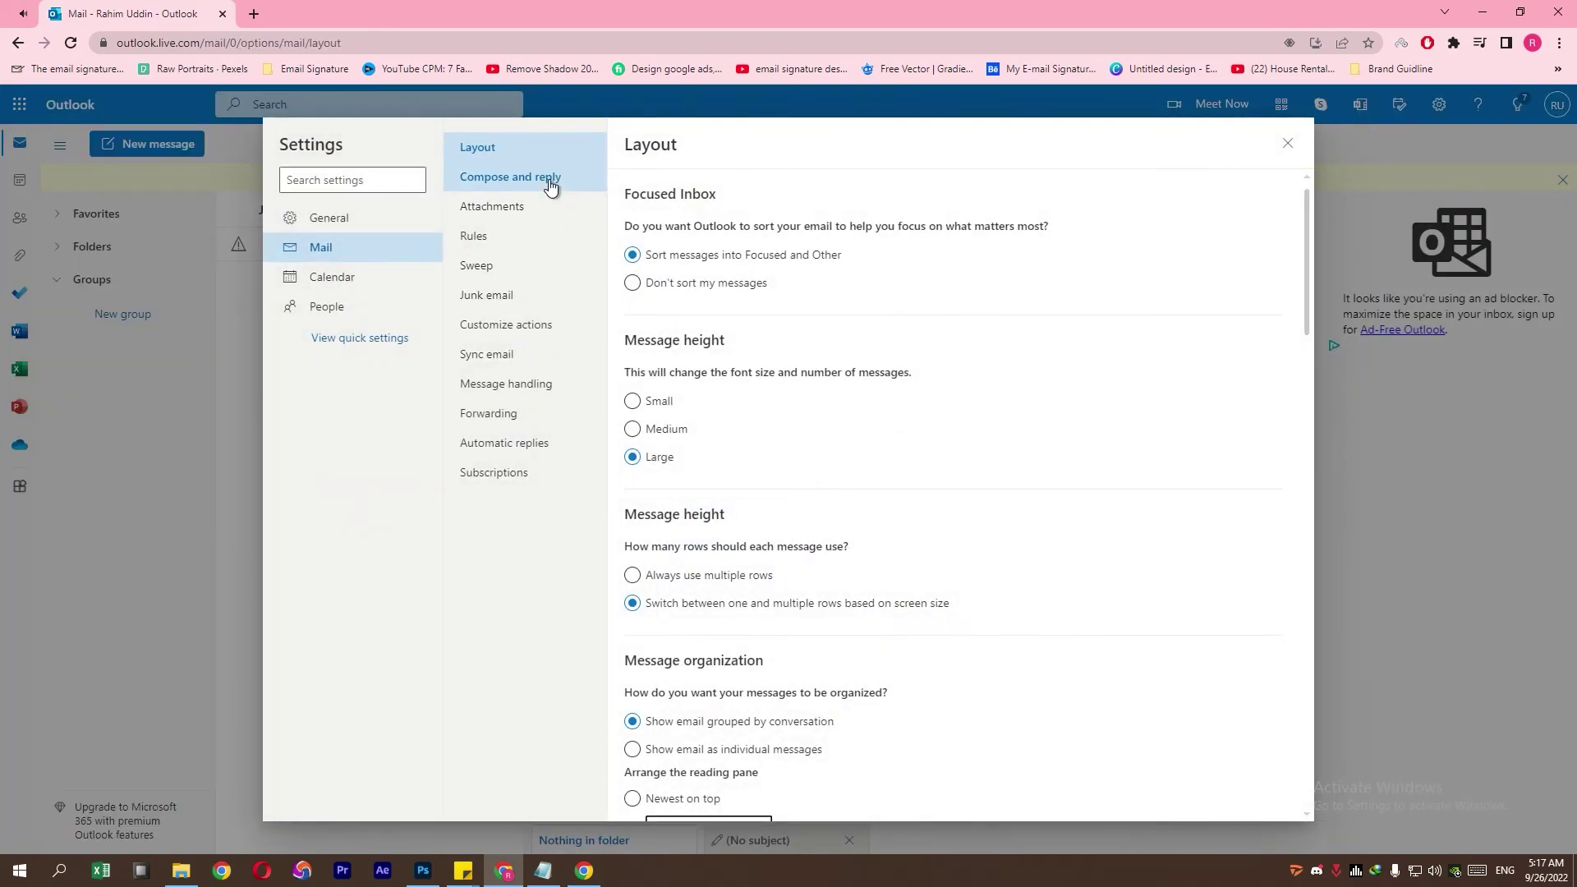
{"action": "left_click", "coordinate": [525, 177]}
Step: Name the new signature 'Sg' and paste the copied design into its body
{"action": "left_click", "coordinate": [739, 299]}
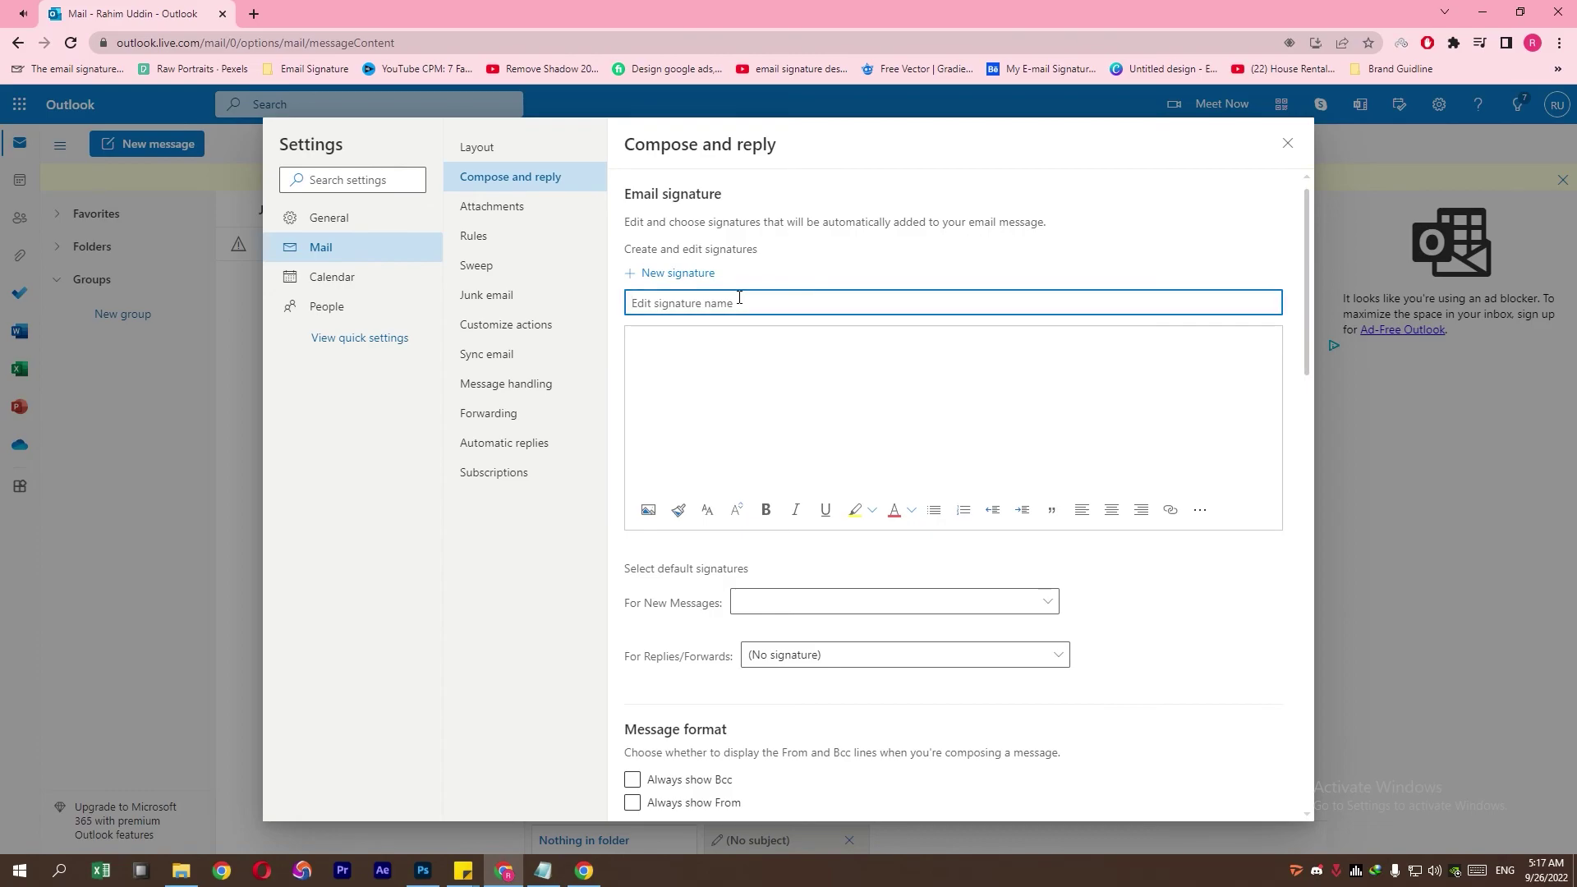
{"action": "type", "text": "Sg"}
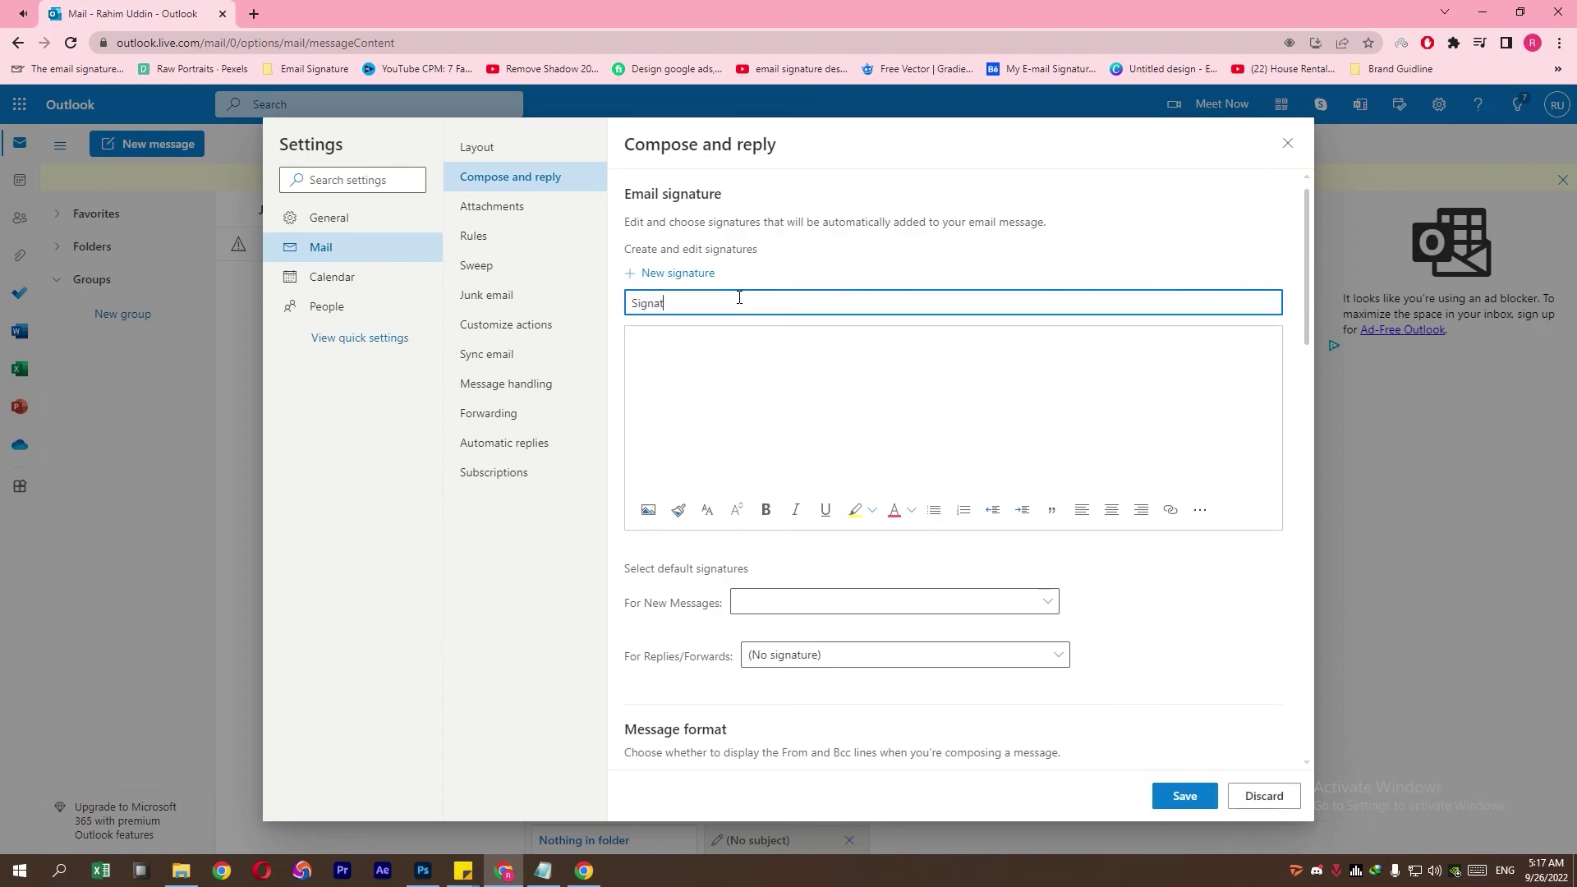
{"action": "left_click", "coordinate": [747, 341]}
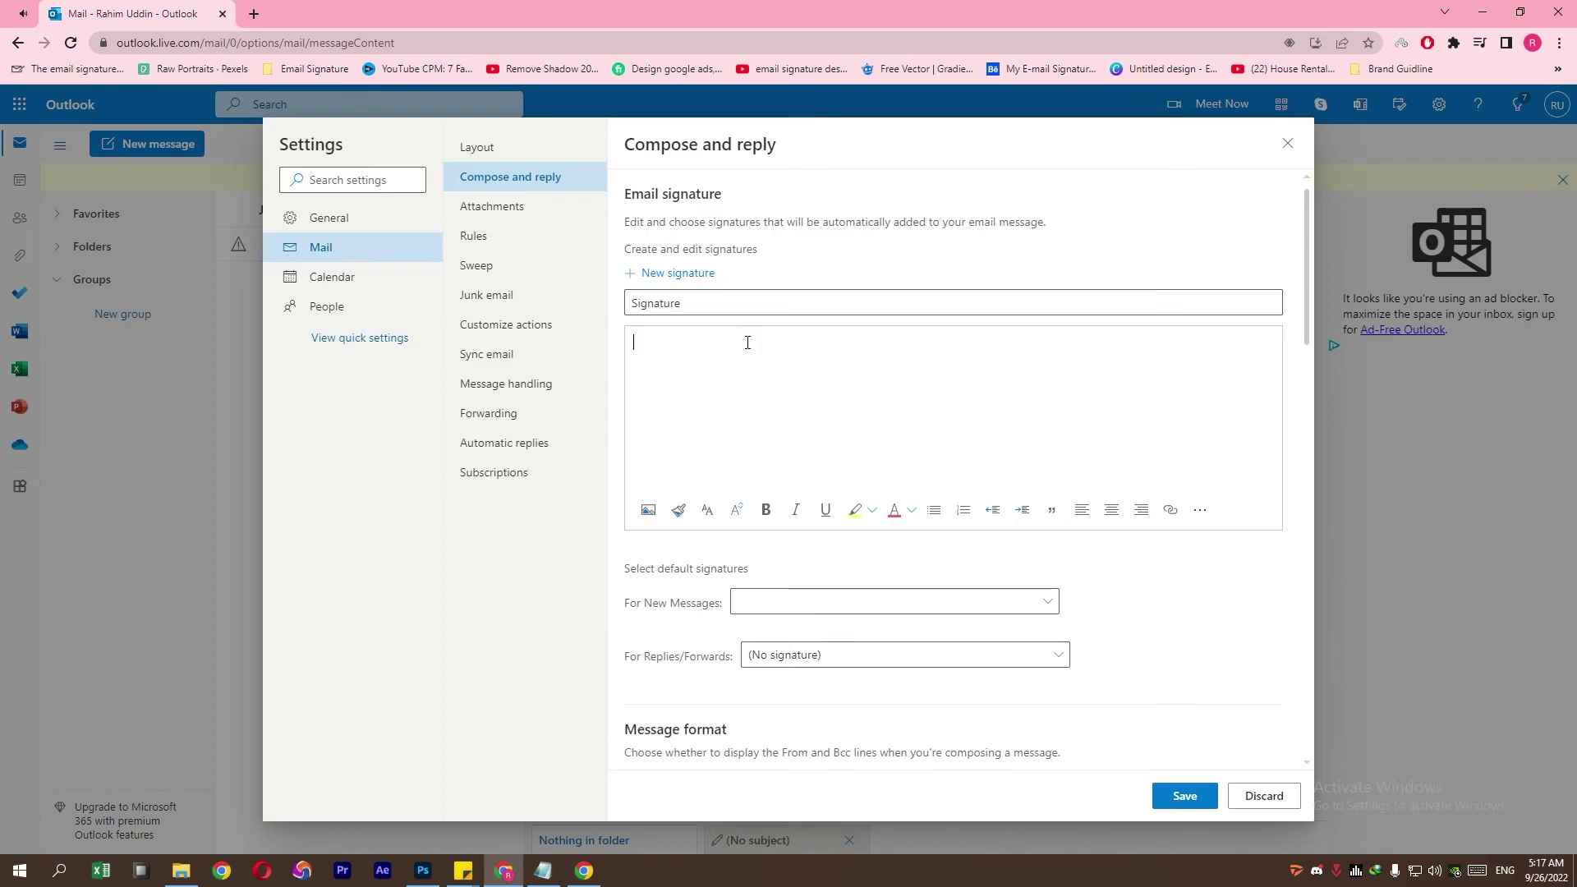
{"action": "right_click", "coordinate": [744, 342]}
{"action": "left_click", "coordinate": [792, 458]}
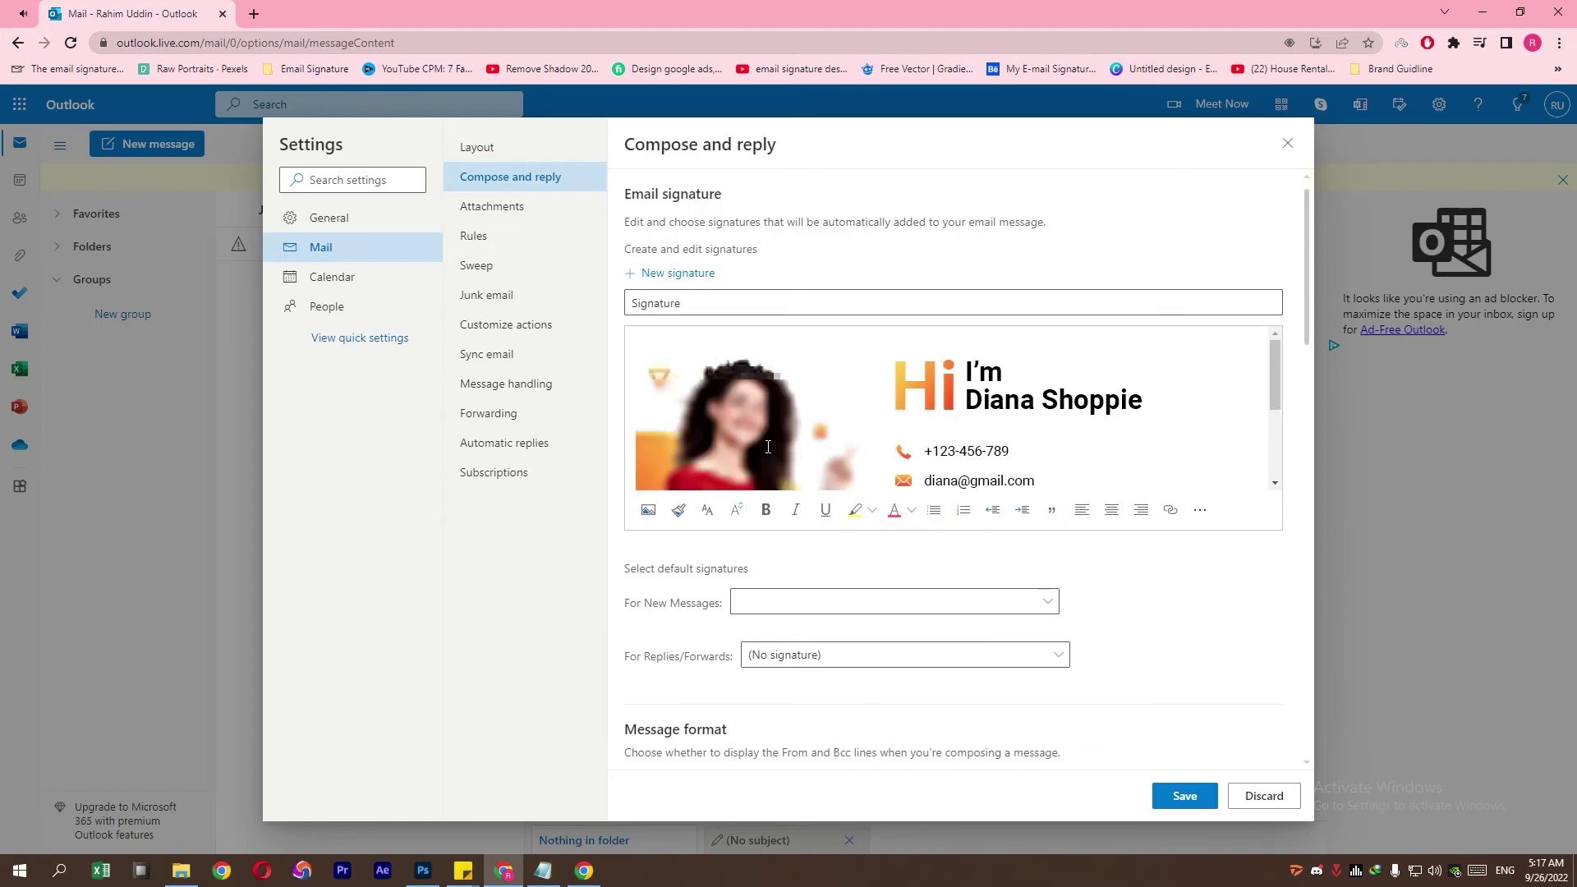
{"action": "scroll", "coordinate": [940, 446], "scroll_direction": "down", "scroll_amount": 3}
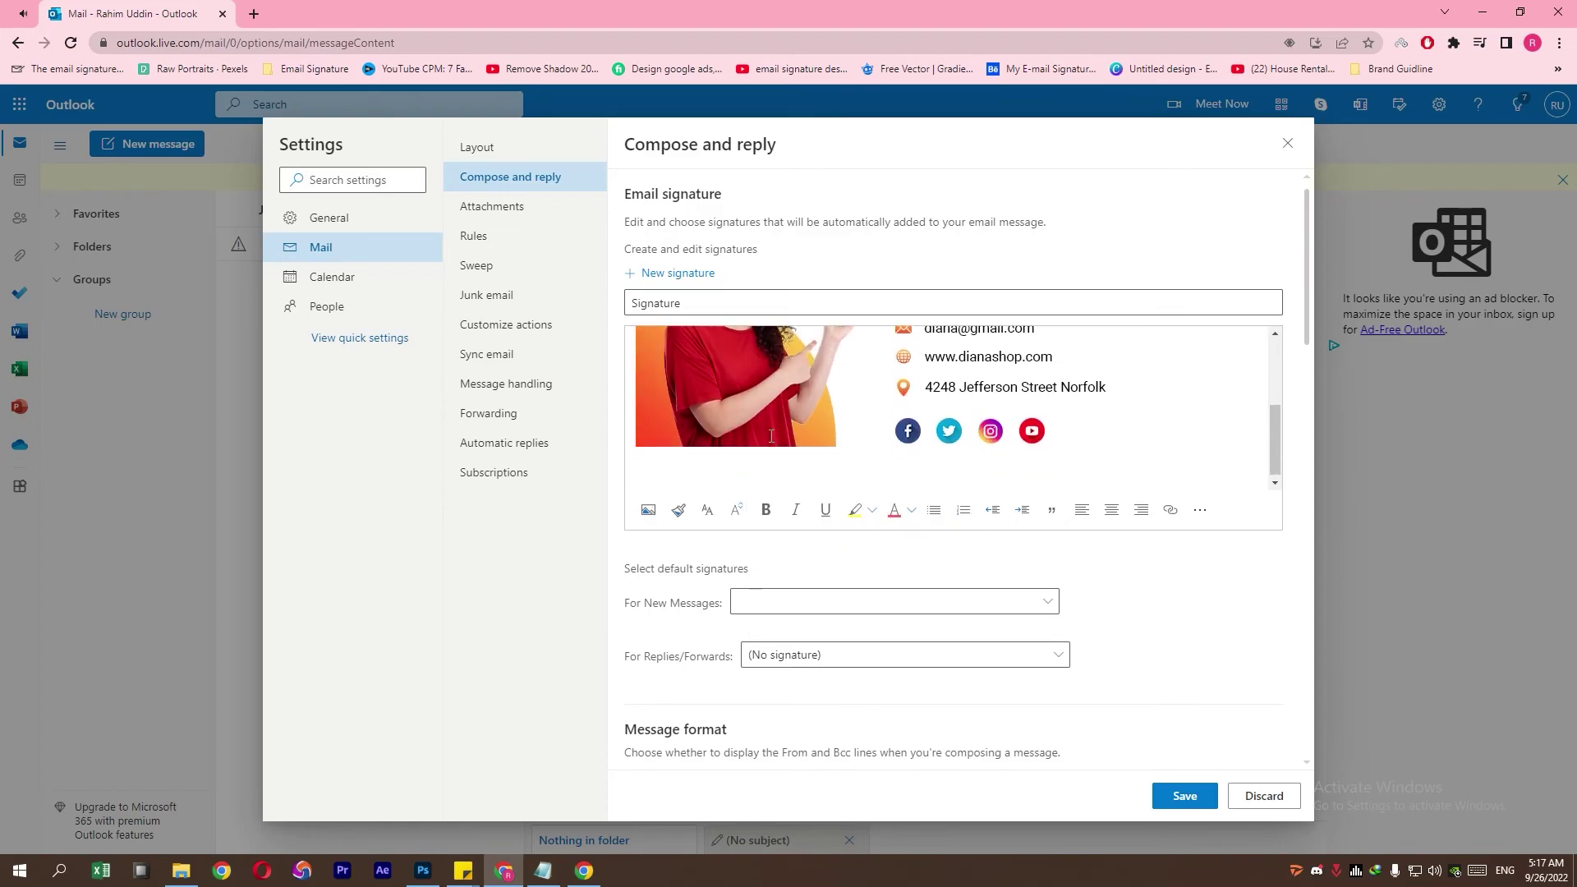
{"action": "left_click", "coordinate": [900, 437]}
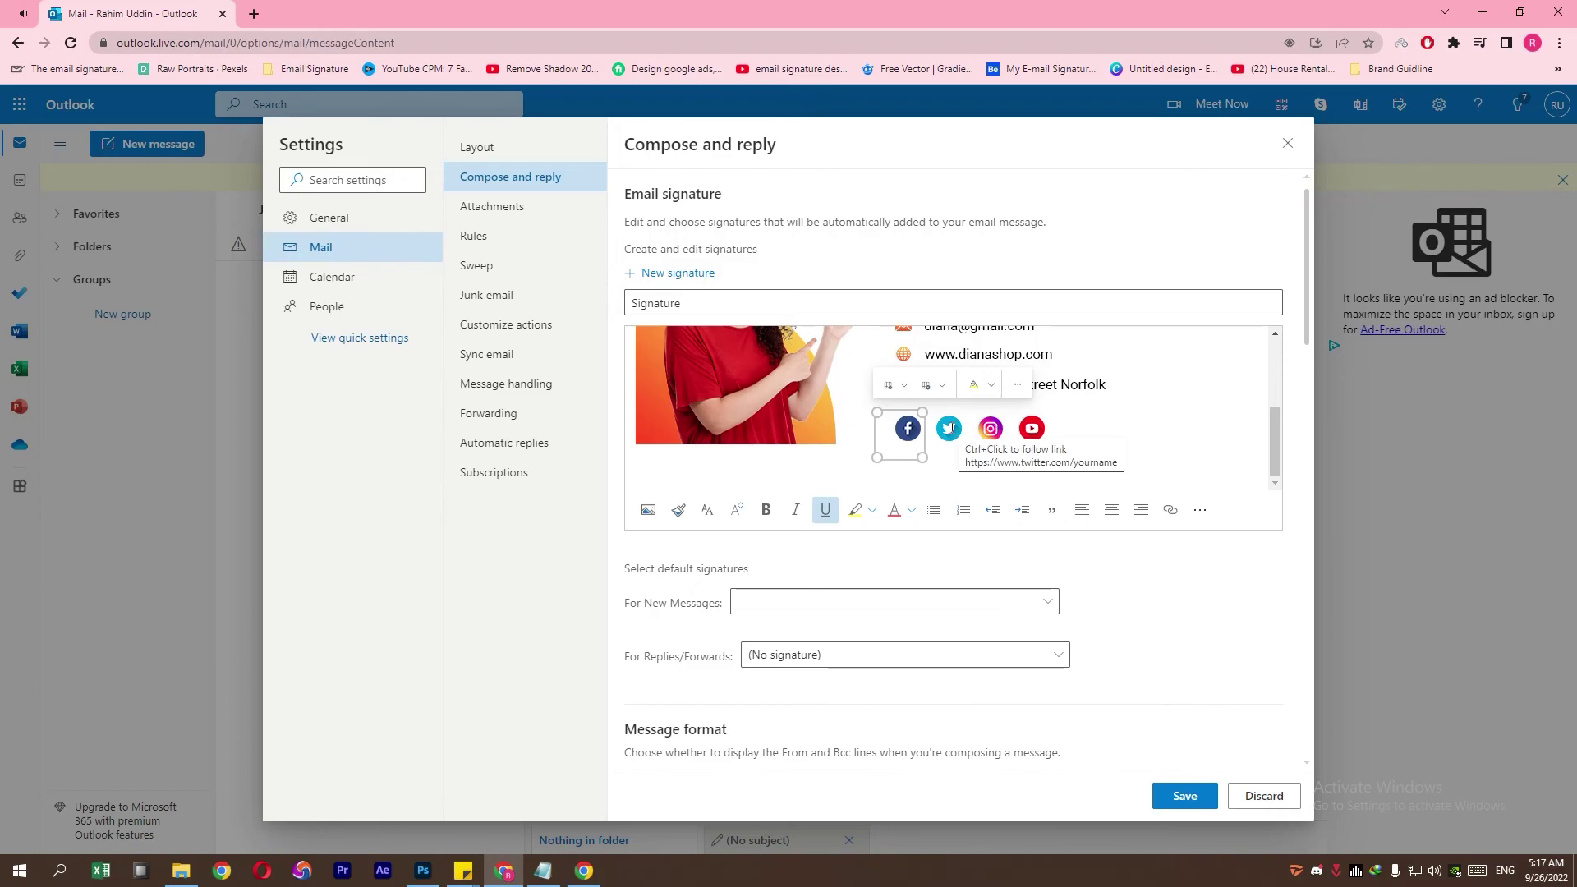
{"action": "scroll", "coordinate": [950, 427], "scroll_direction": "up", "scroll_amount": 2}
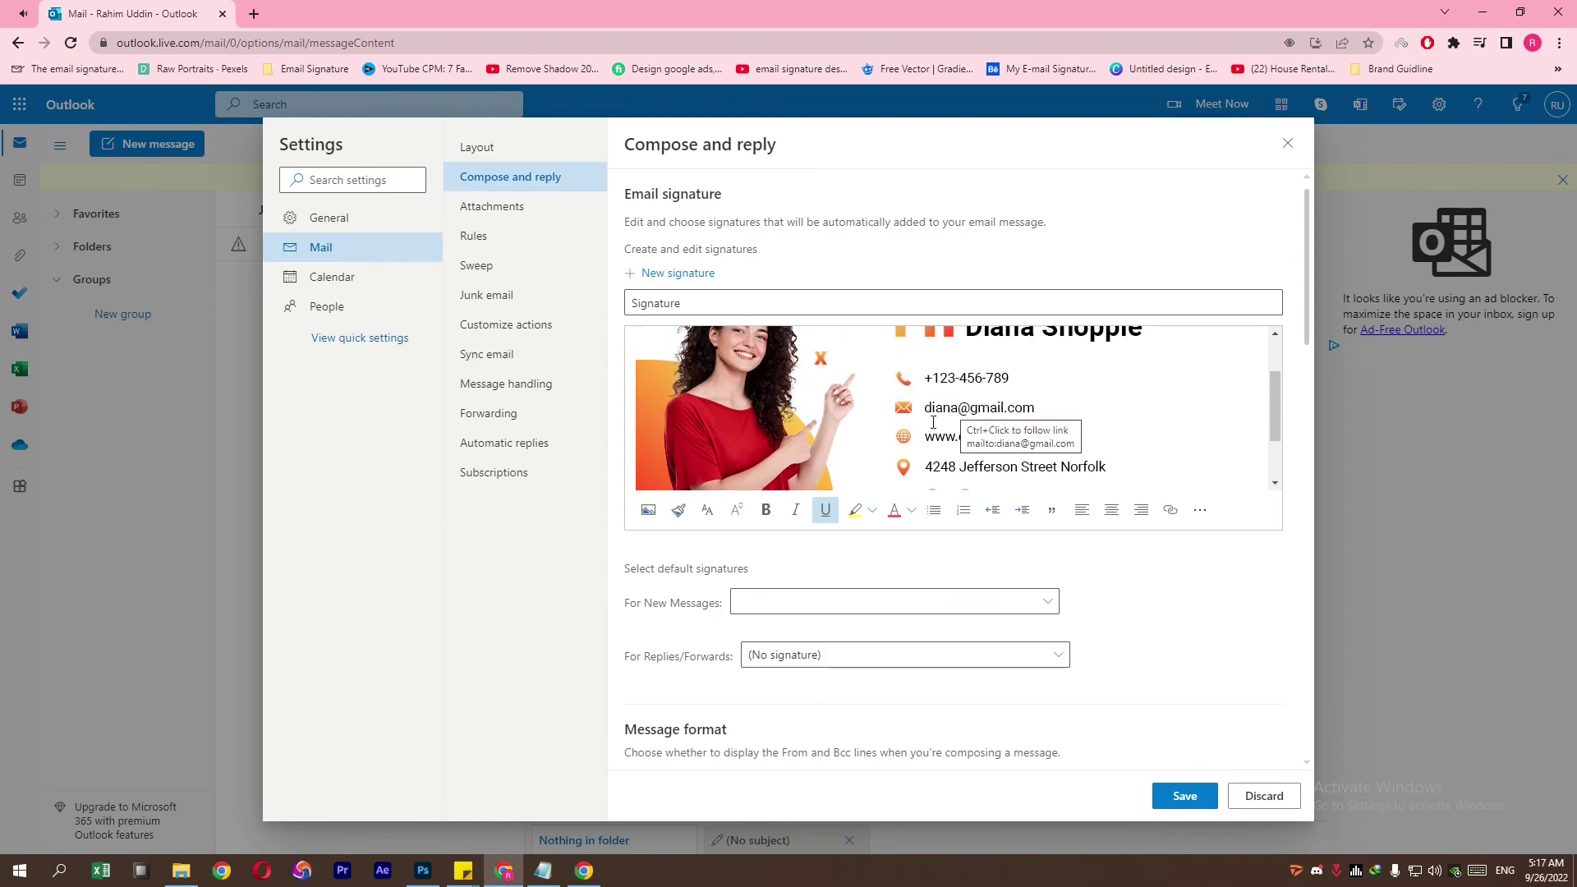
Step: Save it, make Signature the default for new messages, and start a new message
{"action": "left_click", "coordinate": [1174, 795]}
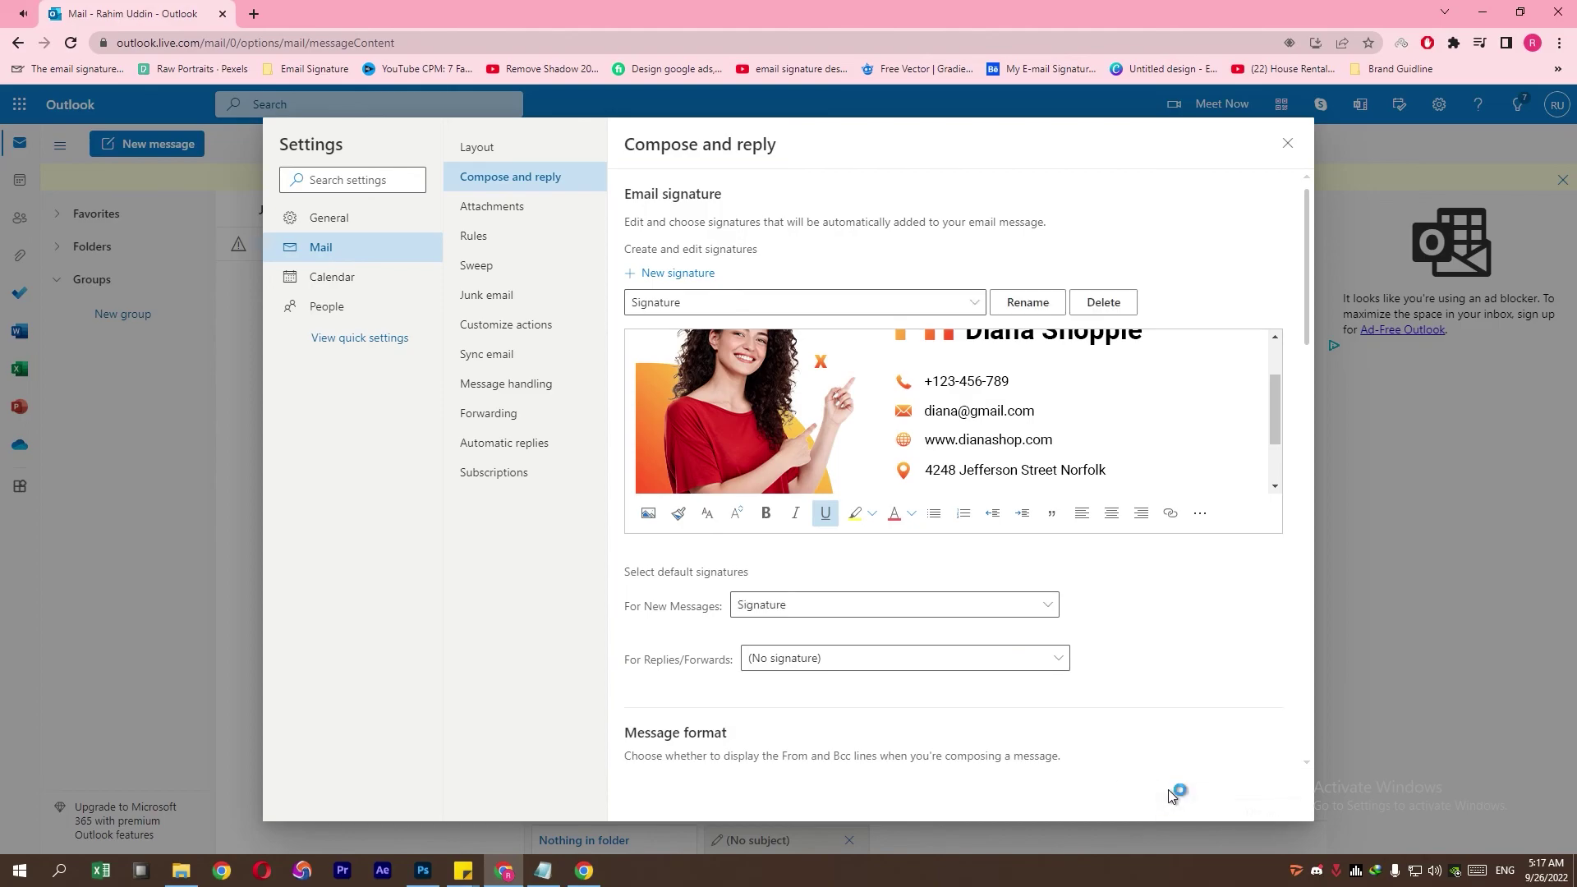
{"action": "left_click", "coordinate": [1042, 605]}
{"action": "left_click", "coordinate": [846, 659]}
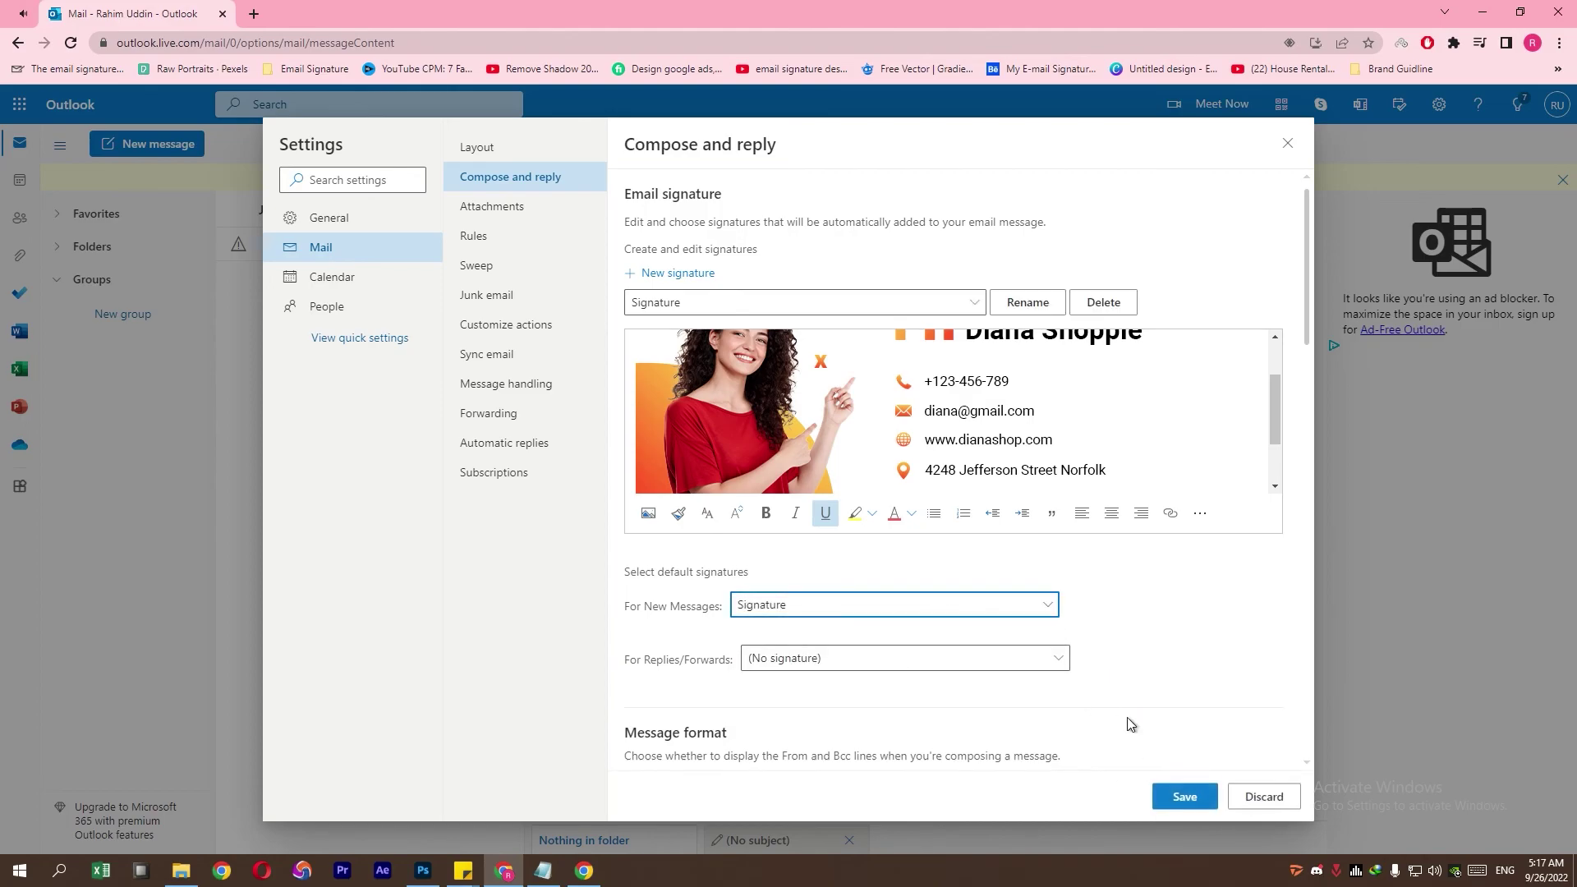
{"action": "left_click", "coordinate": [1182, 796]}
{"action": "left_click", "coordinate": [1287, 143]}
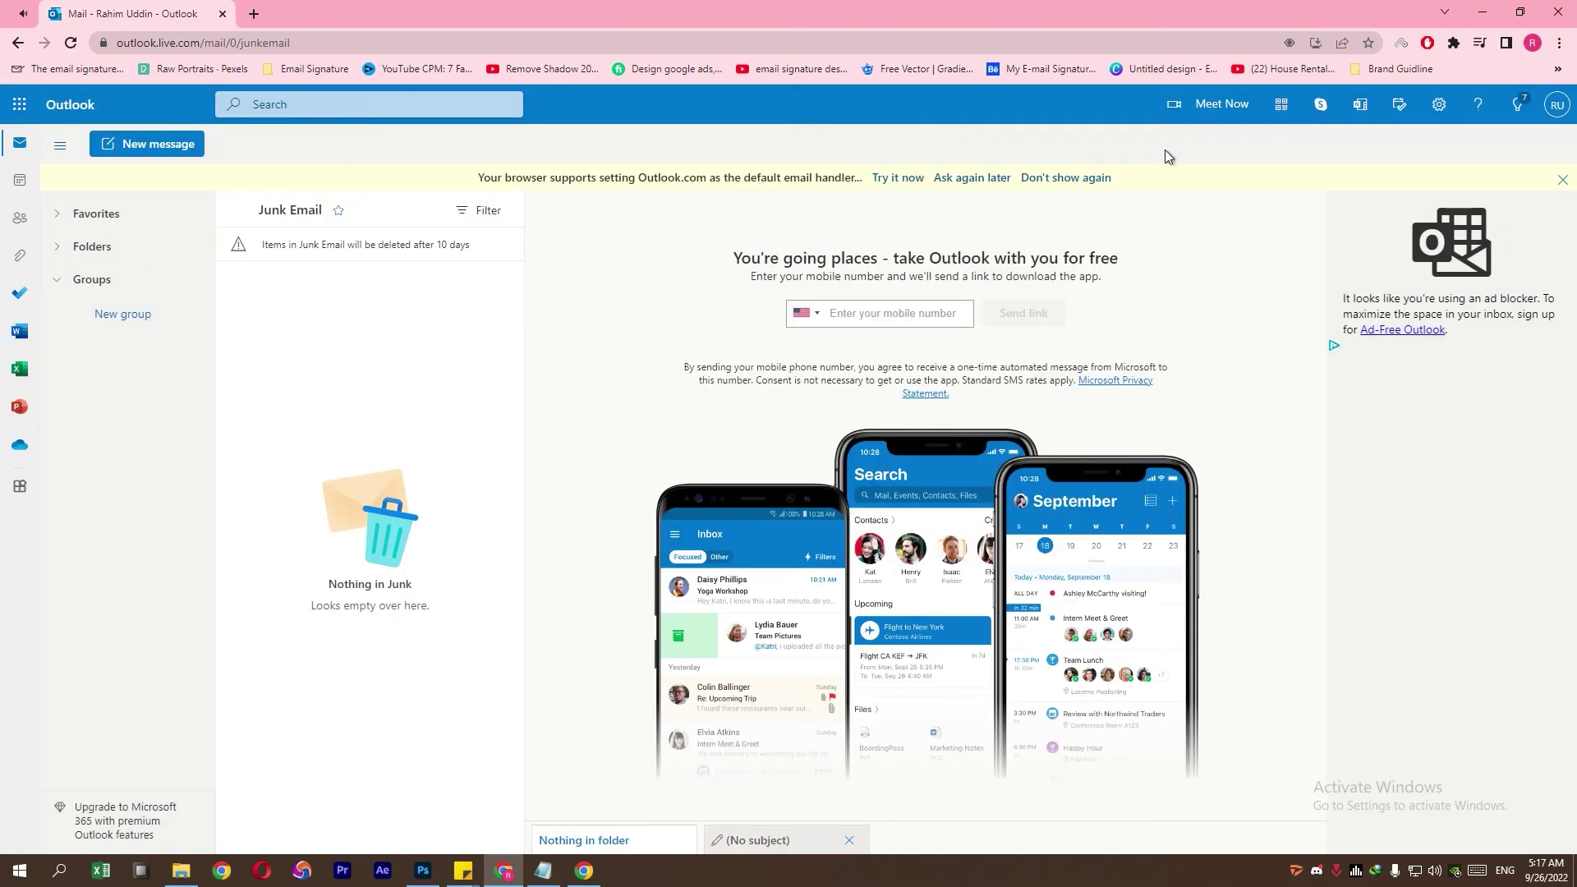
{"action": "left_click", "coordinate": [147, 144]}
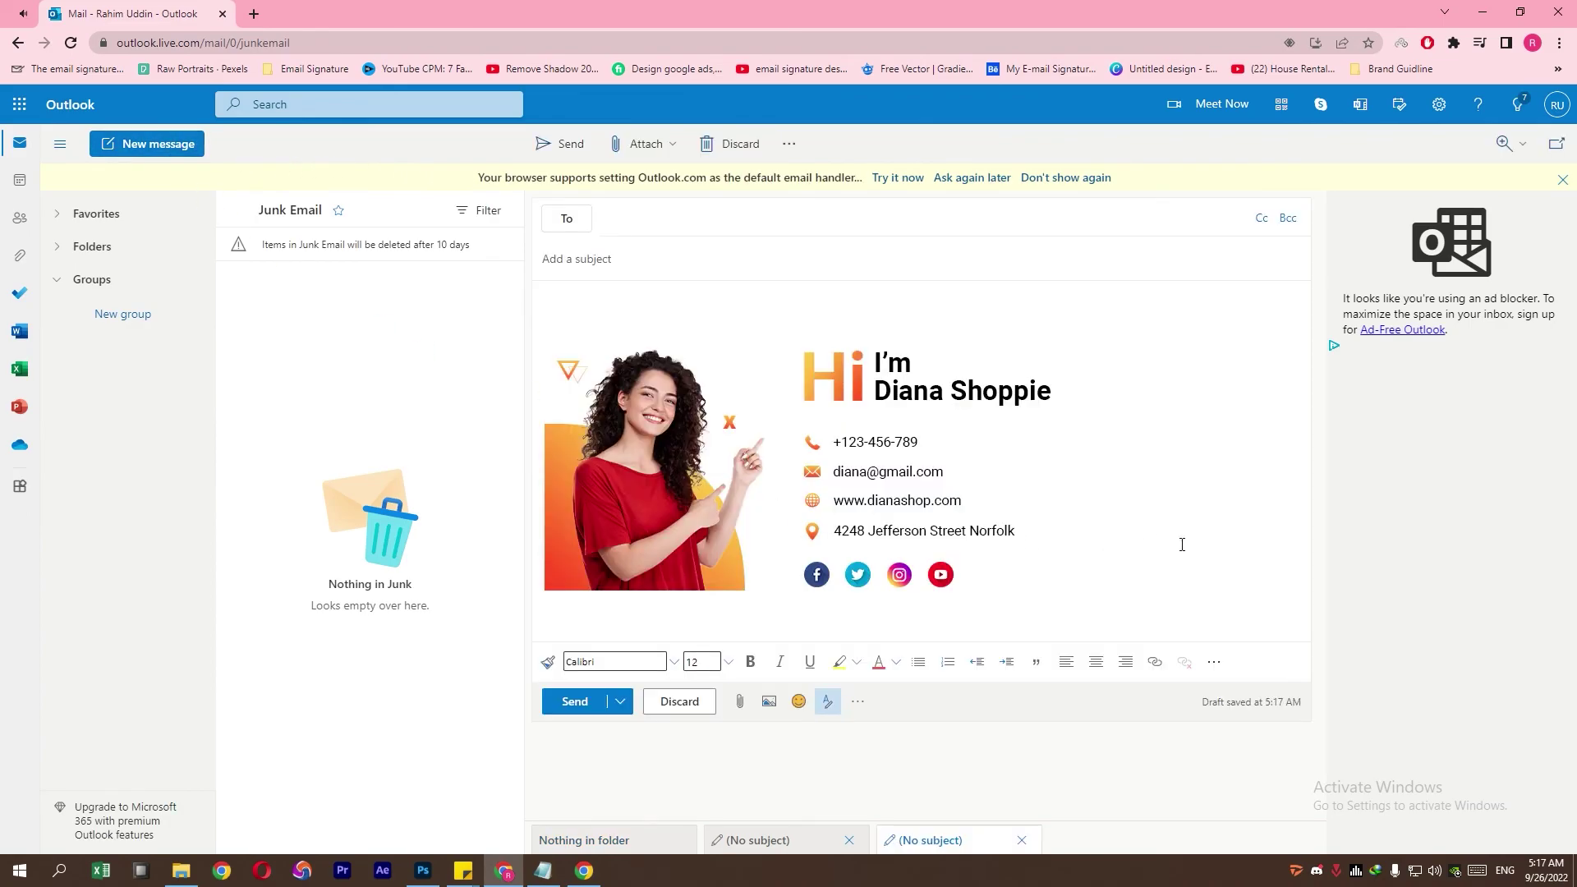